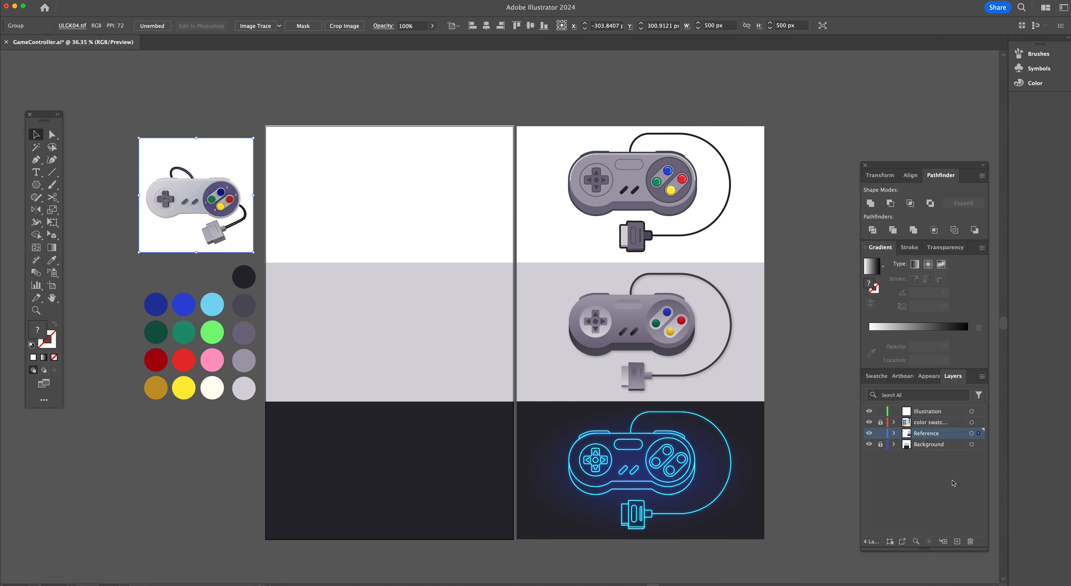
Lock the Reference layer
click(880, 434)
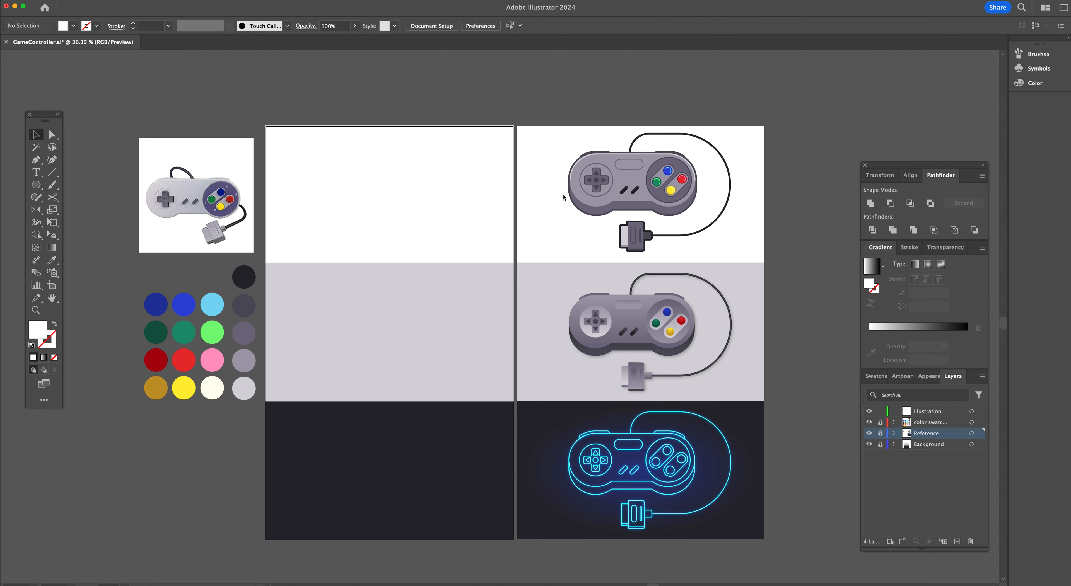
Examine the finished controller references, the photo reference and the color swatch circles up close
key(super+equal)
key(super+equal)
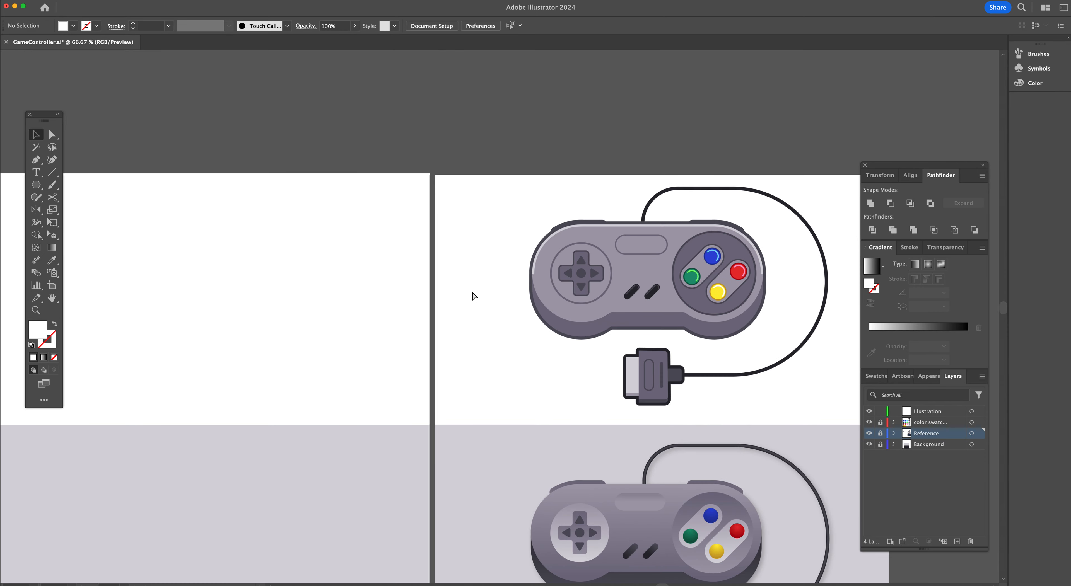
scroll(474, 296, right, 5)
key(space)
key(super+equal)
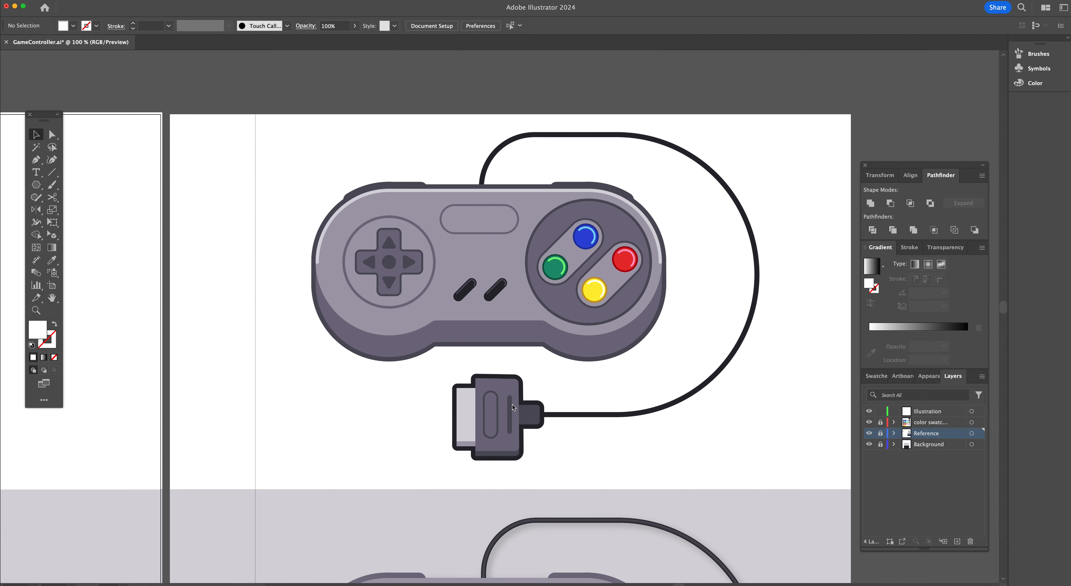
scroll(443, 308, left, 10)
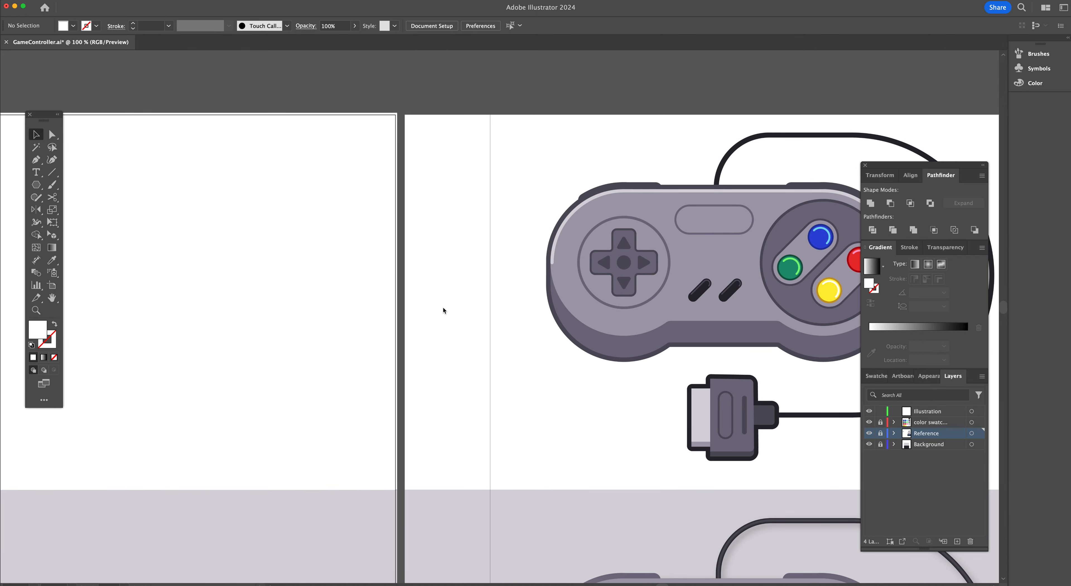
scroll(443, 310, right, 7)
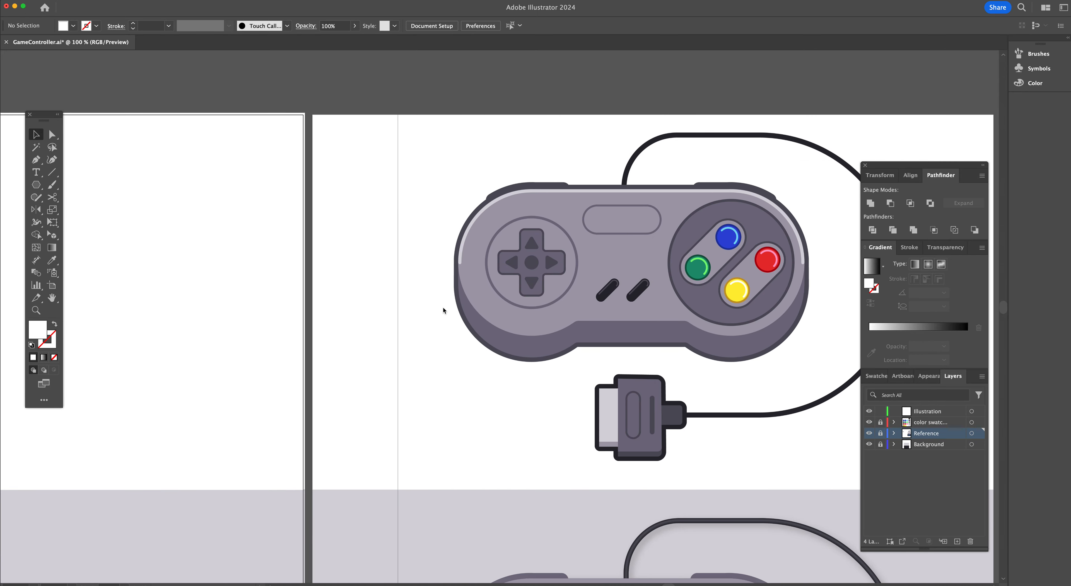
scroll(443, 310, left, 20)
scroll(443, 310, down, 5)
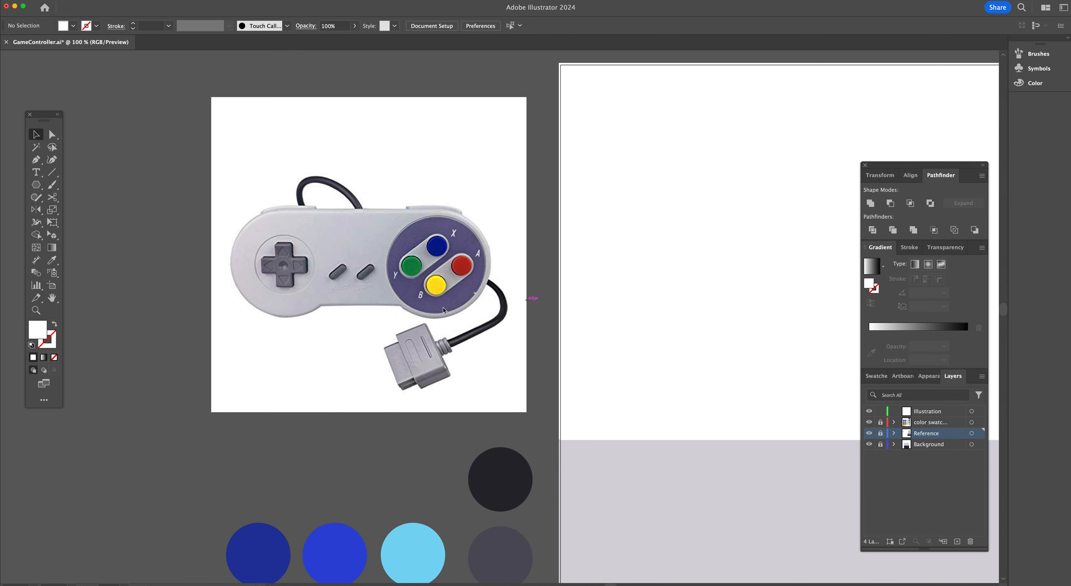
scroll(443, 309, down, 8)
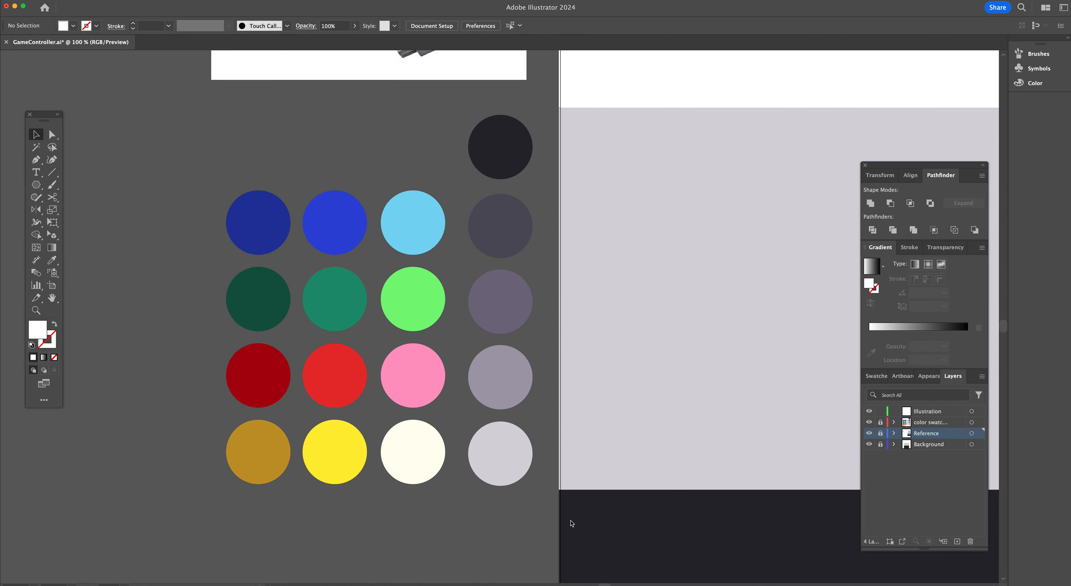
scroll(578, 367, right, 15)
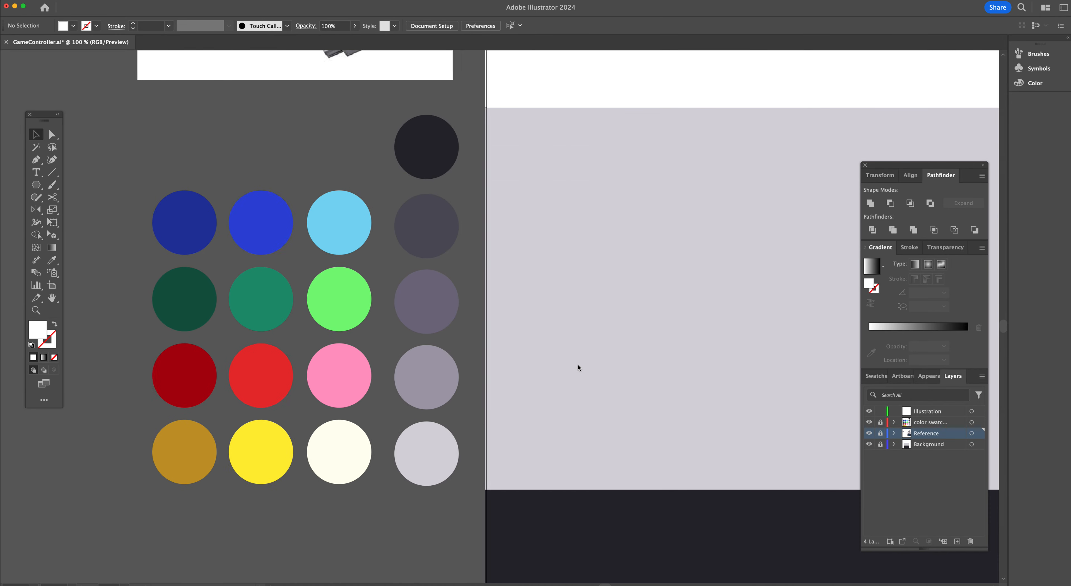
scroll(578, 367, left, 15)
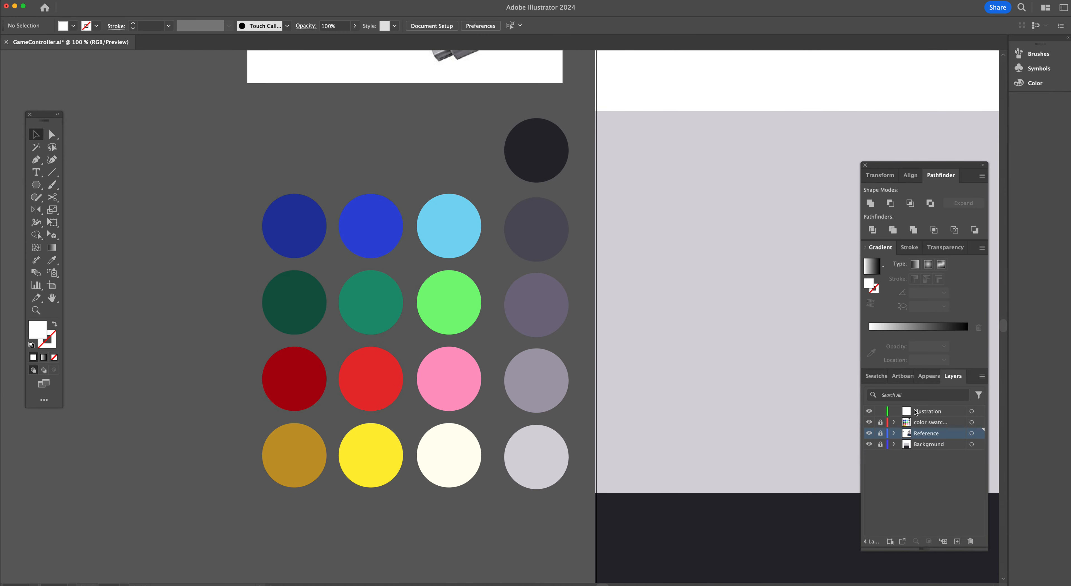
Open the Swatches panel as a floating panel beside the swatch circles
click(878, 376)
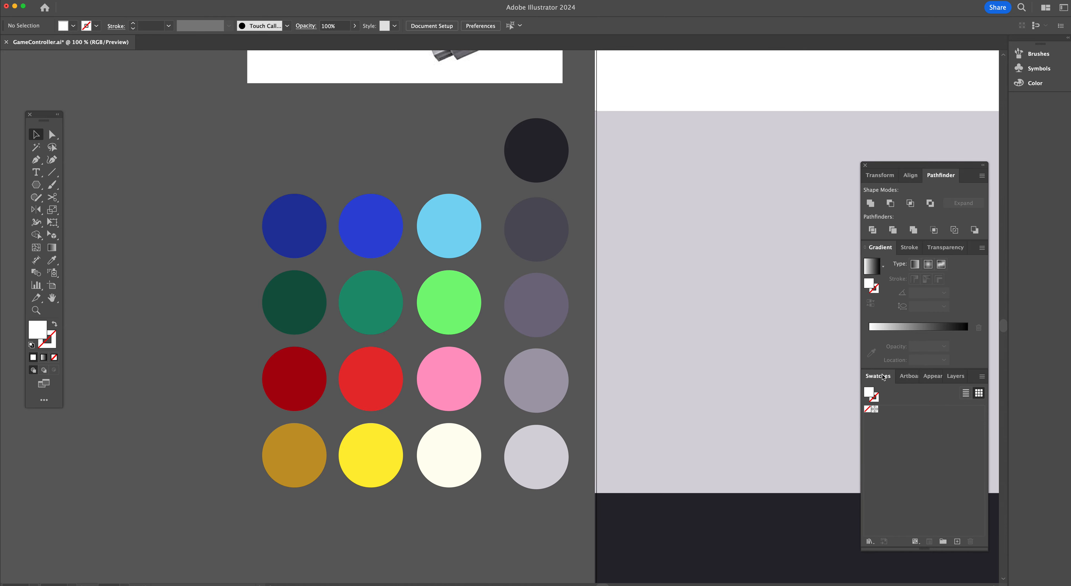
drag(884, 379, 674, 281)
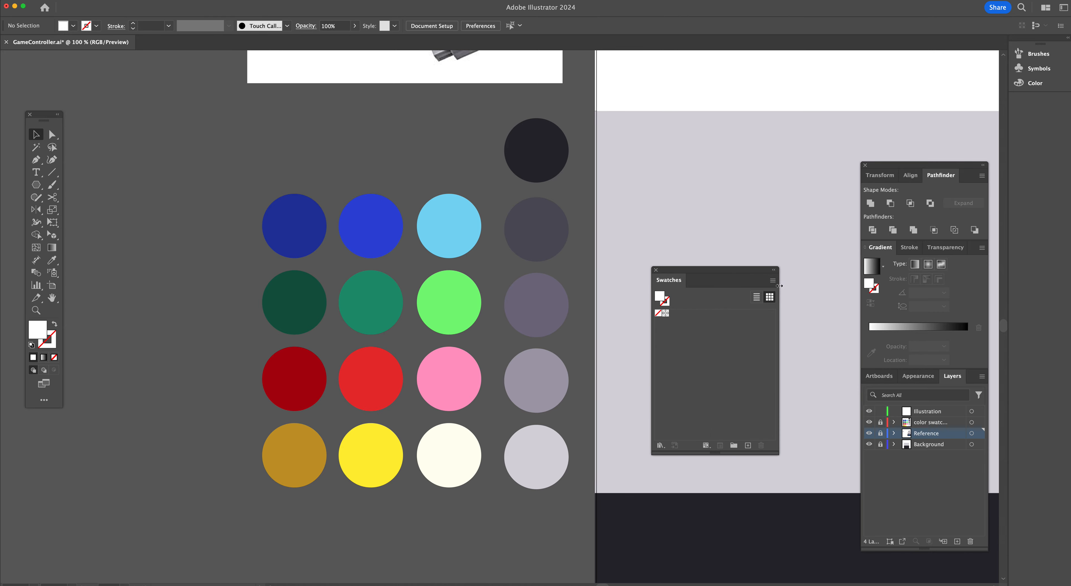
click(656, 270)
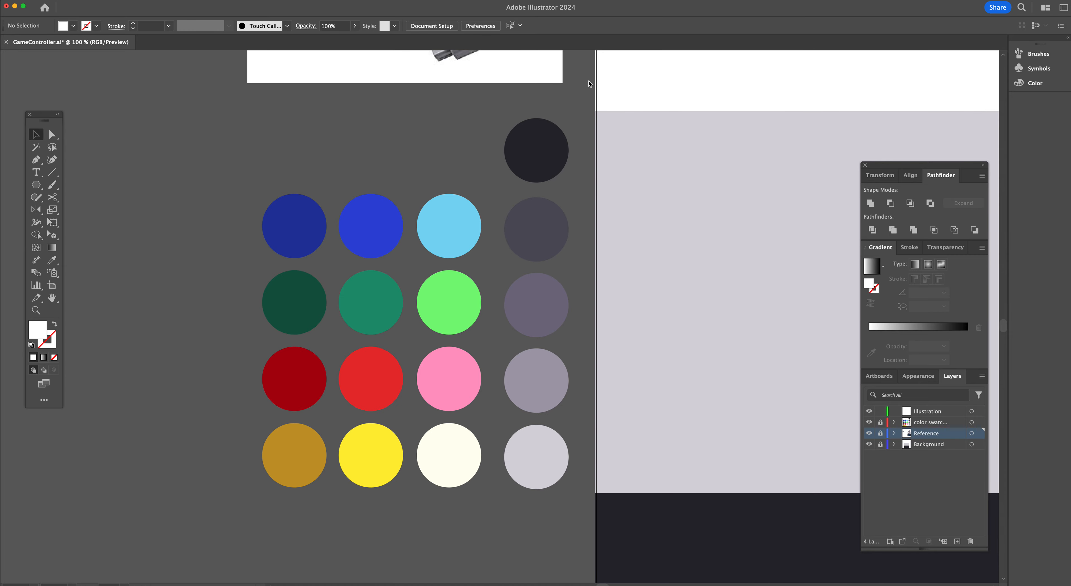
click(228, 1)
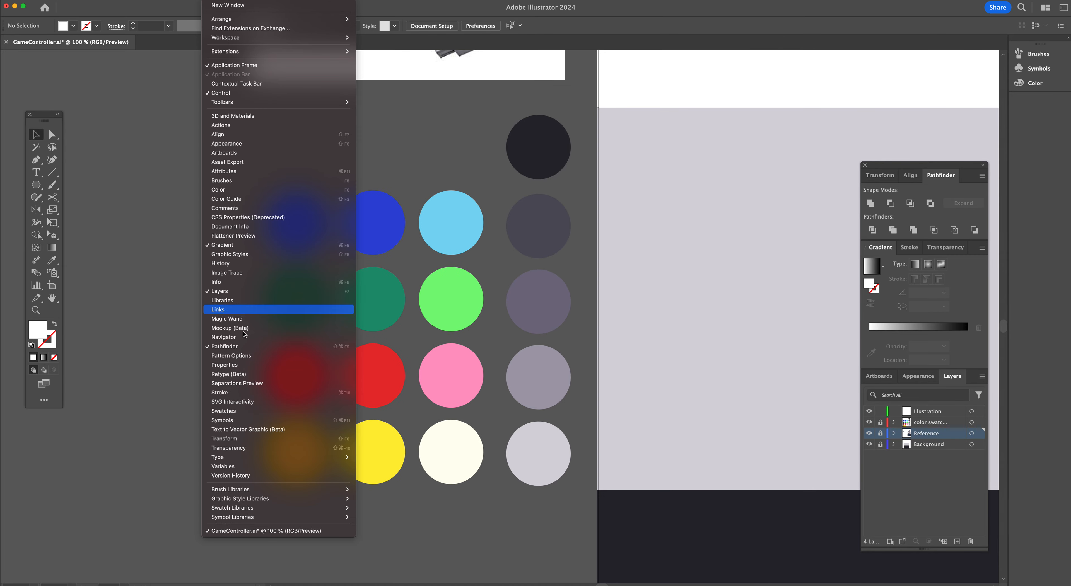
click(244, 411)
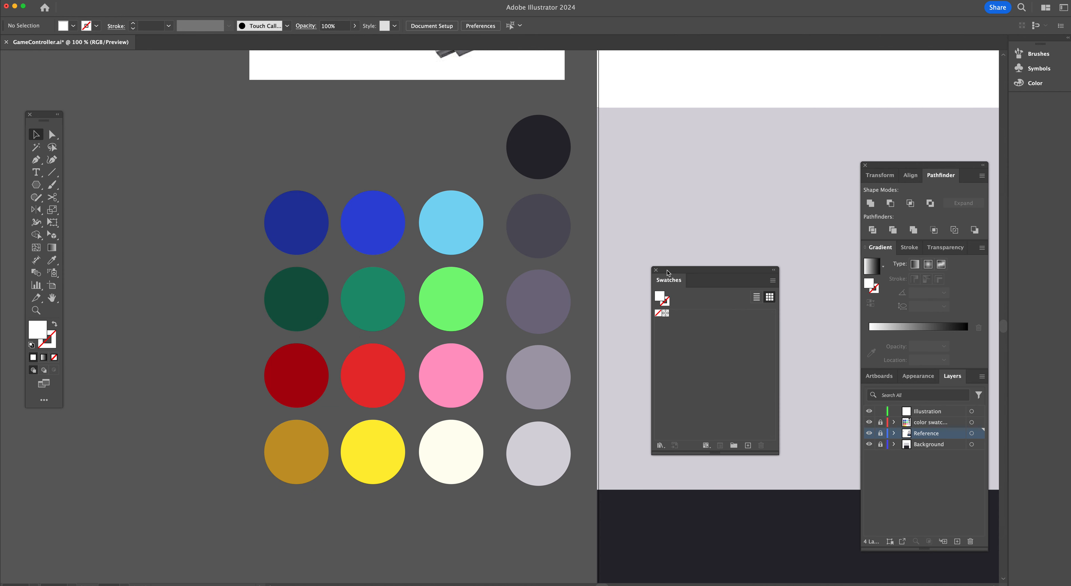
drag(668, 271, 657, 221)
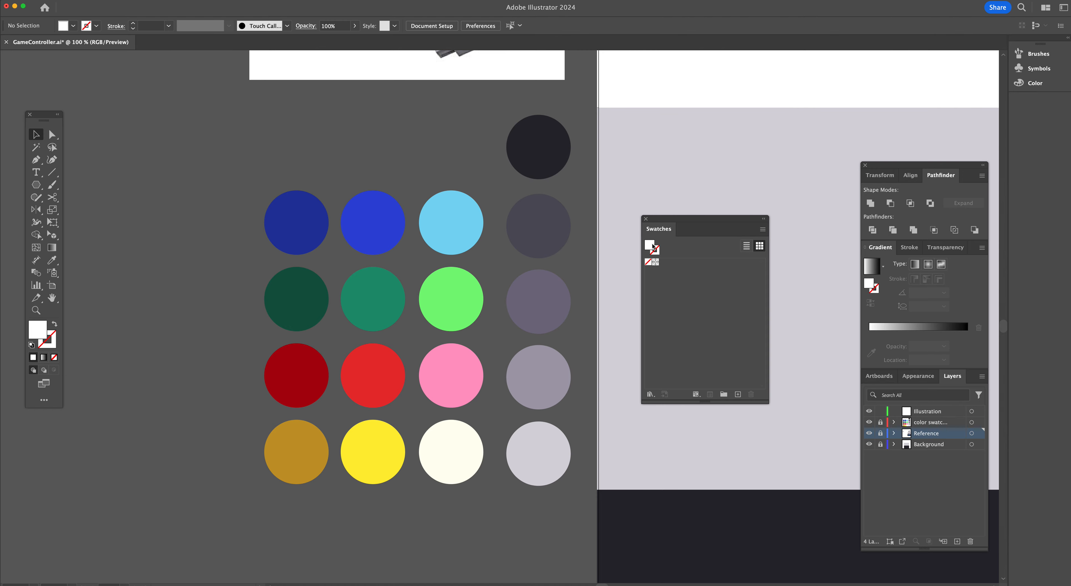
Sample the black and grey swatch circles with the Eyedropper and add each color as a new swatch
key(i)
click(550, 153)
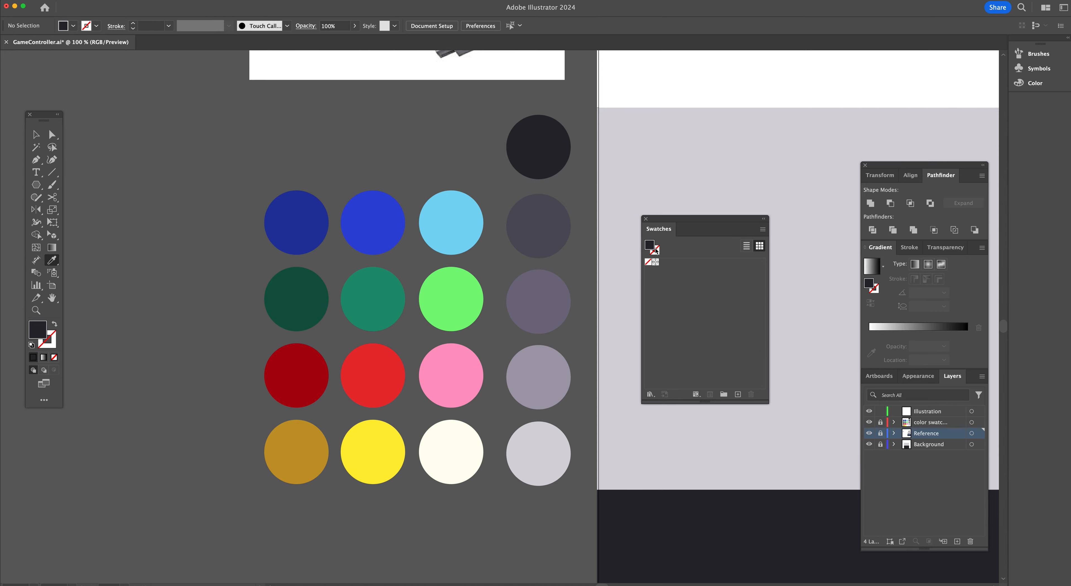
drag(651, 247, 673, 267)
click(545, 234)
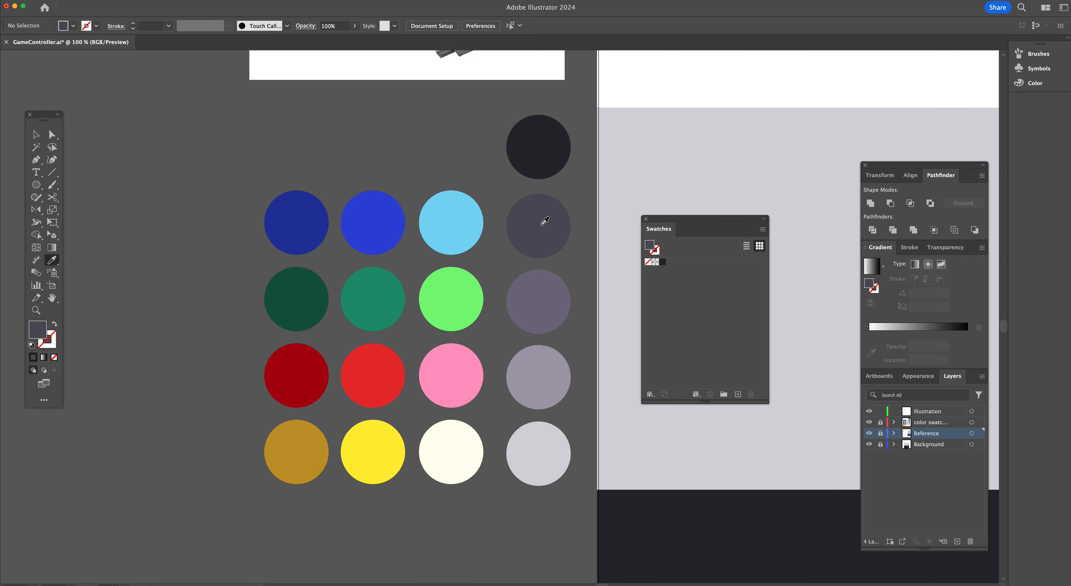
drag(649, 247, 691, 275)
click(559, 301)
click(559, 361)
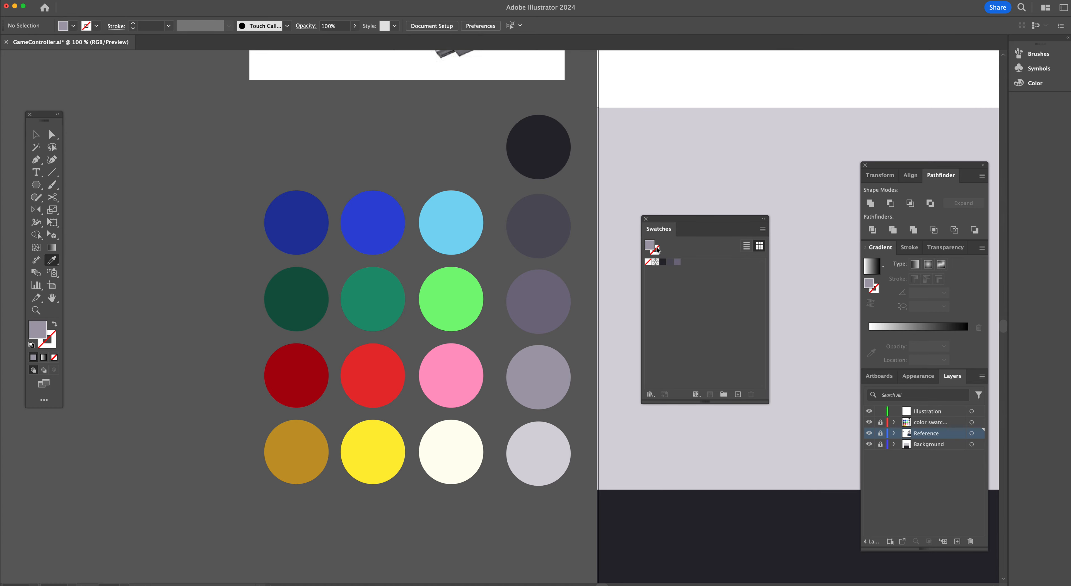
drag(652, 252, 691, 266)
click(539, 447)
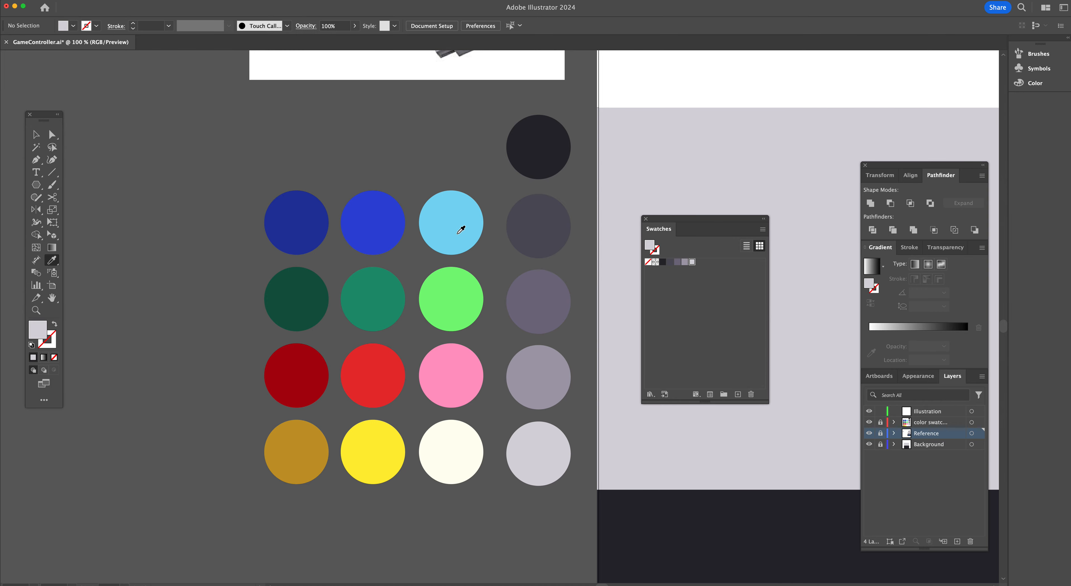
Sample the blue and green swatch circles with the Eyedropper and add each as a new swatch
click(306, 217)
drag(657, 246, 726, 268)
click(390, 228)
click(471, 223)
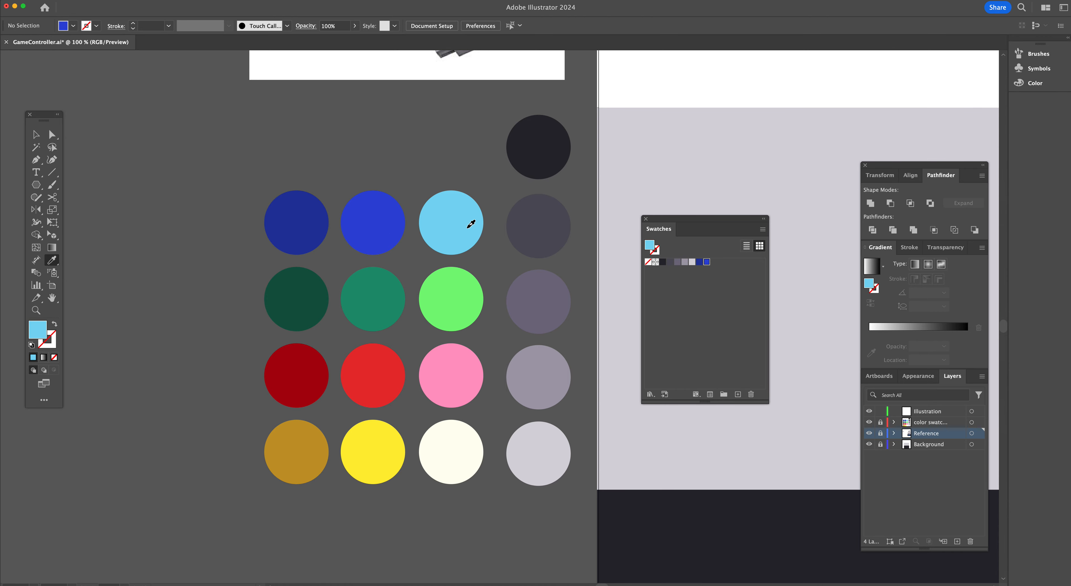
drag(649, 247, 713, 268)
click(310, 278)
drag(652, 249, 728, 268)
click(395, 296)
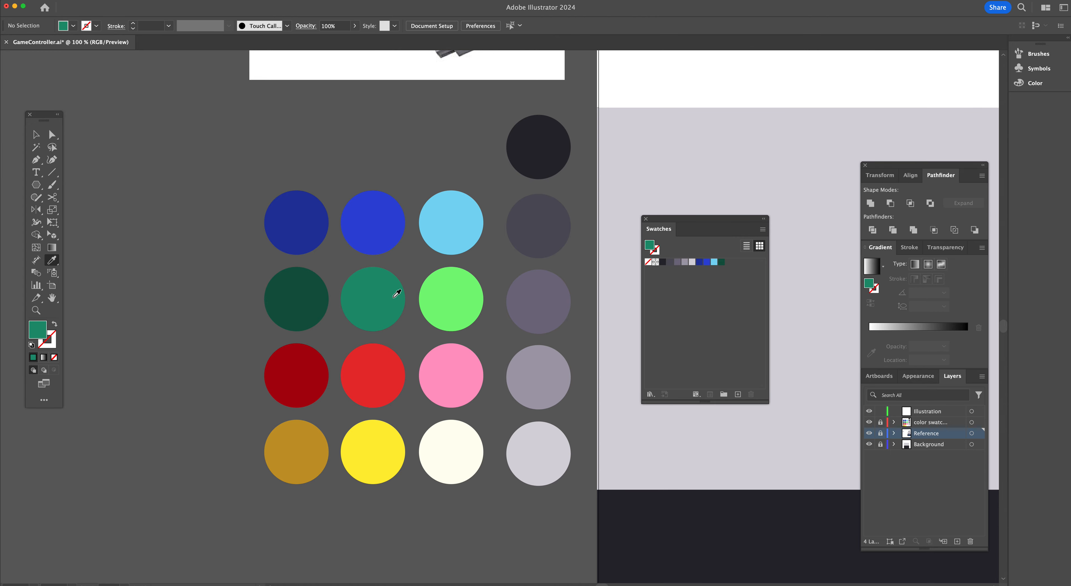
drag(652, 250, 746, 276)
click(420, 284)
drag(652, 249, 738, 266)
Sample the red, pink, gold, yellow and cream circles and add each as a new swatch
click(305, 373)
drag(651, 248, 744, 268)
click(362, 380)
drag(651, 248, 744, 269)
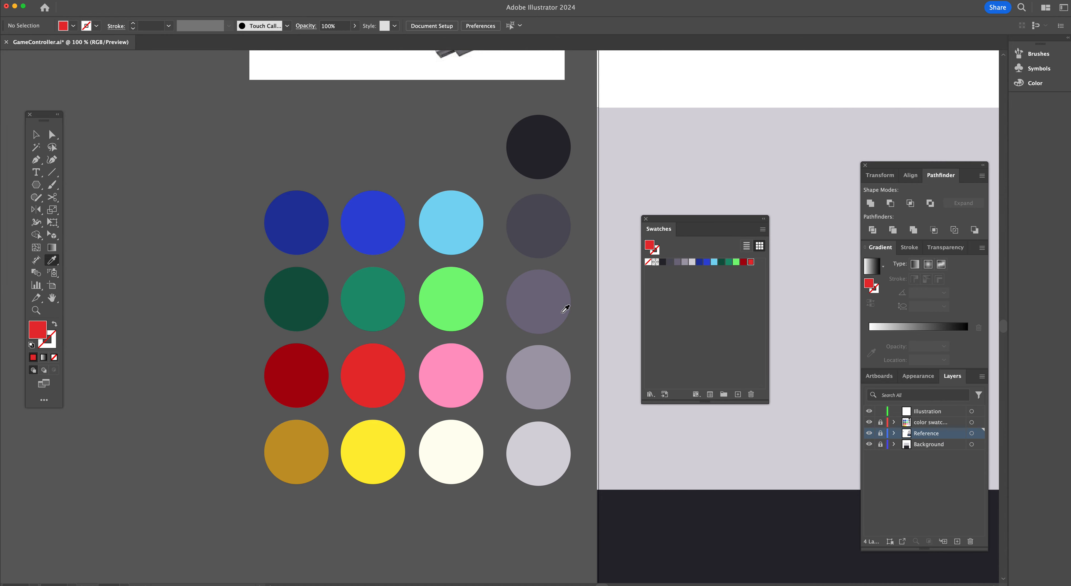
click(437, 368)
drag(780, 266, 716, 277)
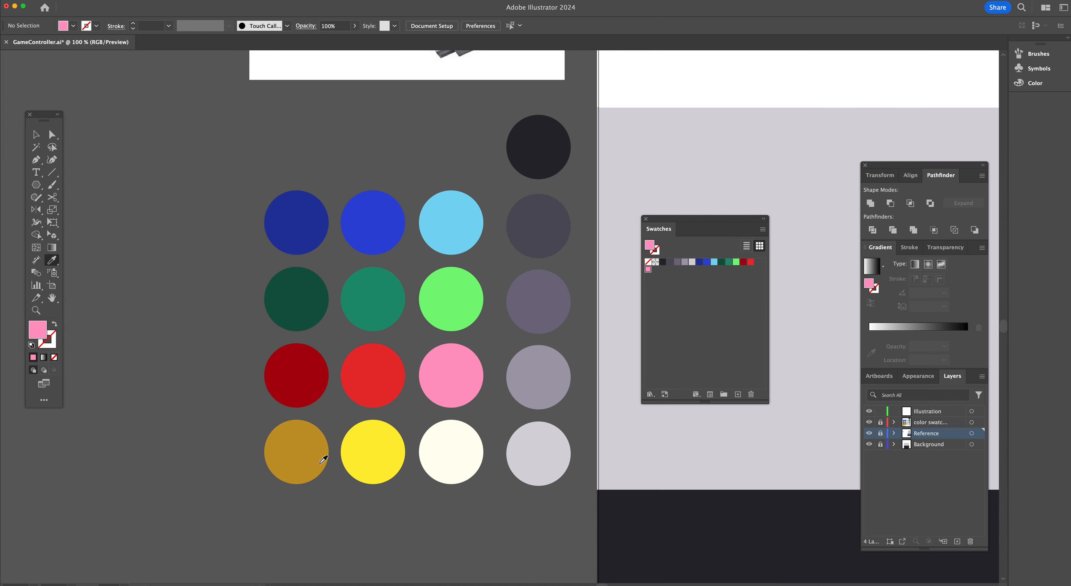
click(319, 451)
drag(649, 248, 669, 270)
click(389, 442)
click(473, 457)
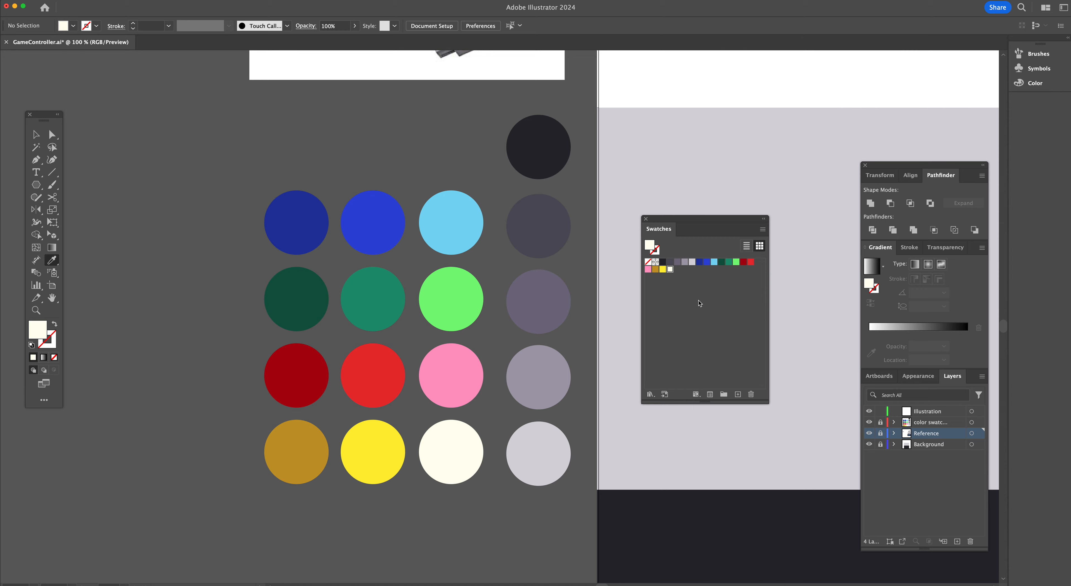
Dock the Swatches panel into the panel group alongside Layers
key(v)
scroll(489, 265, right, 2)
scroll(416, 316, right, 10)
scroll(415, 316, up, 5)
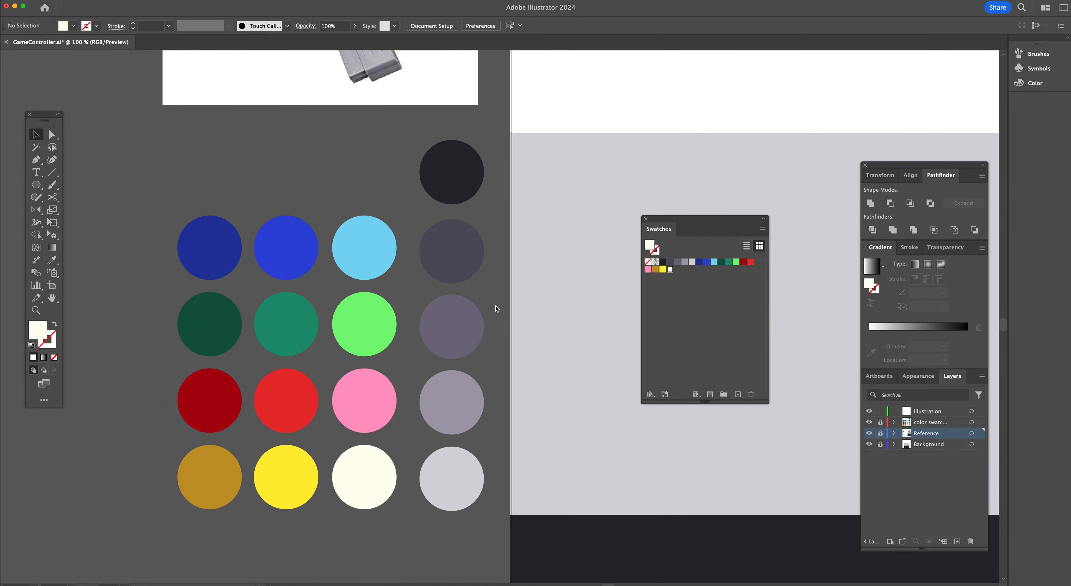
scroll(495, 308, right, 10)
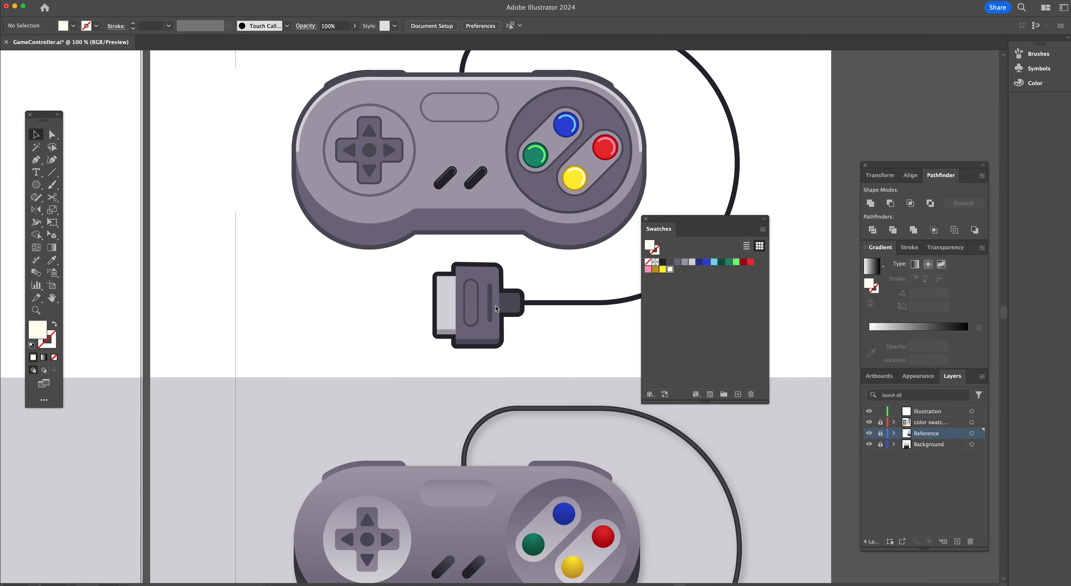
scroll(495, 308, up, 5)
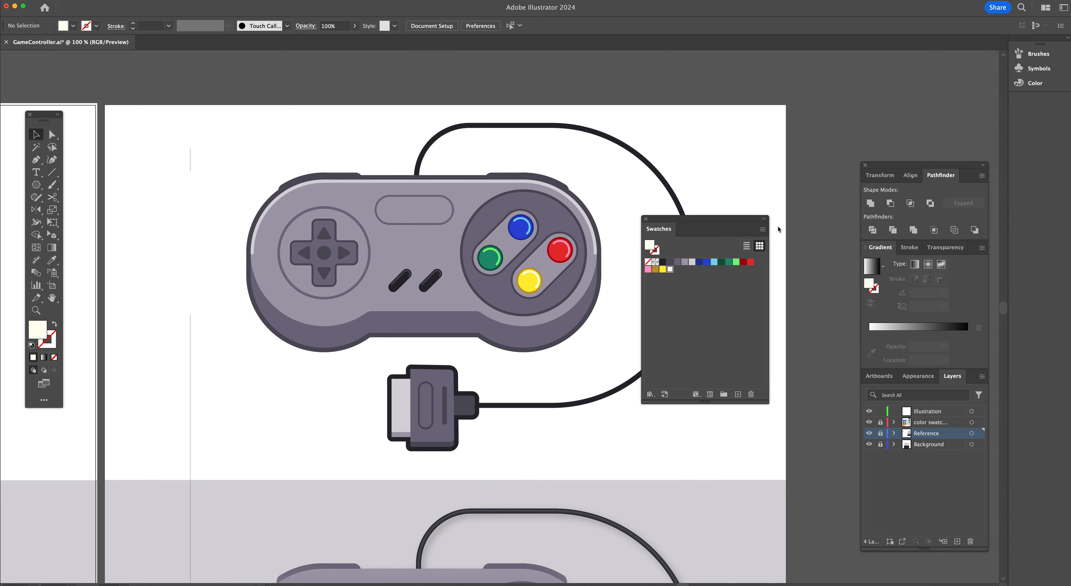
drag(653, 233, 929, 378)
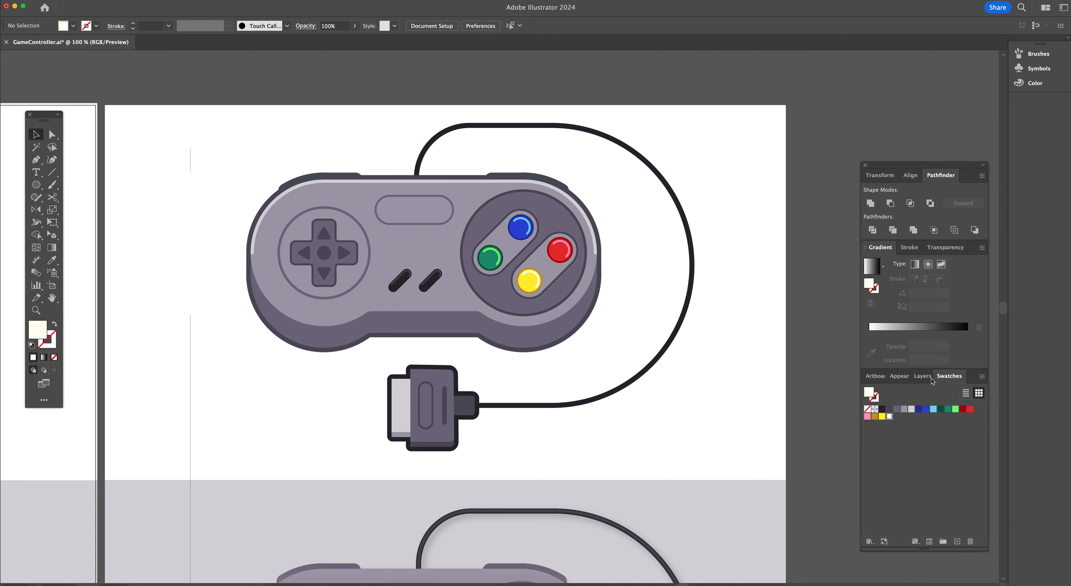
On the Illustration layer, draw a grey circle about 233 px wide over the controller's left grip
click(923, 376)
click(931, 412)
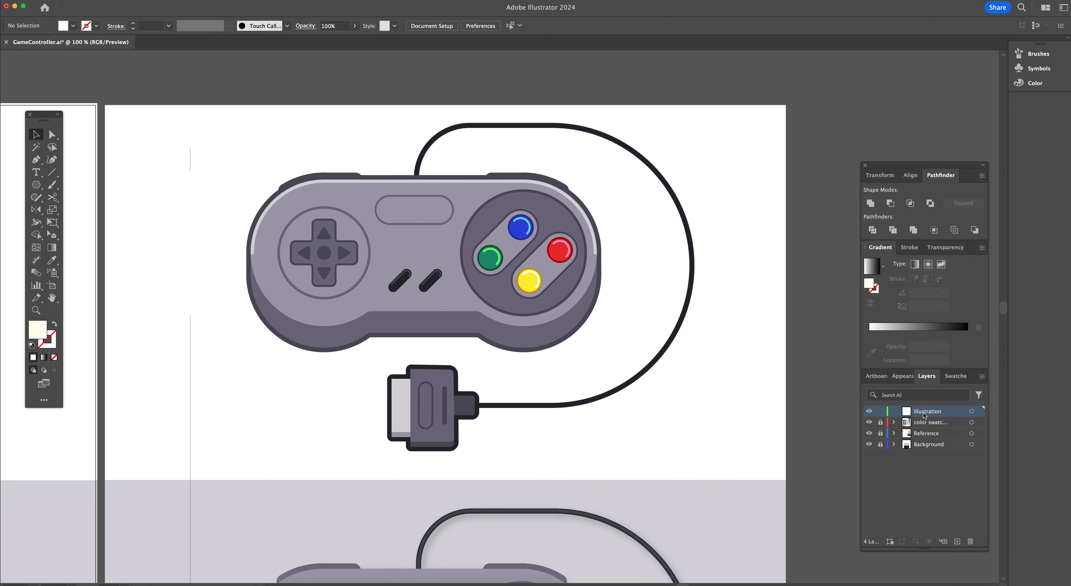
click(959, 380)
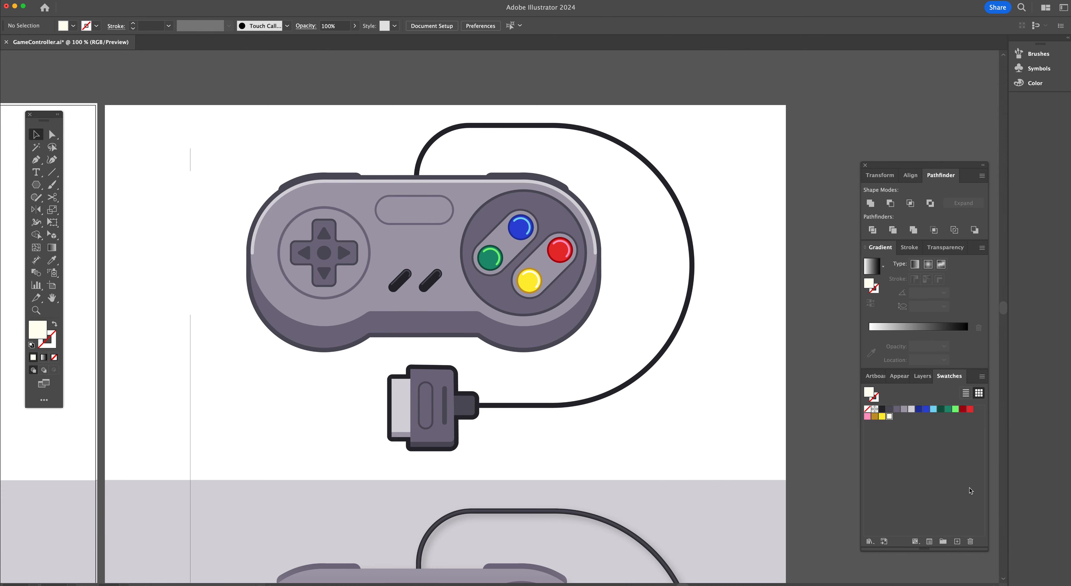
click(903, 409)
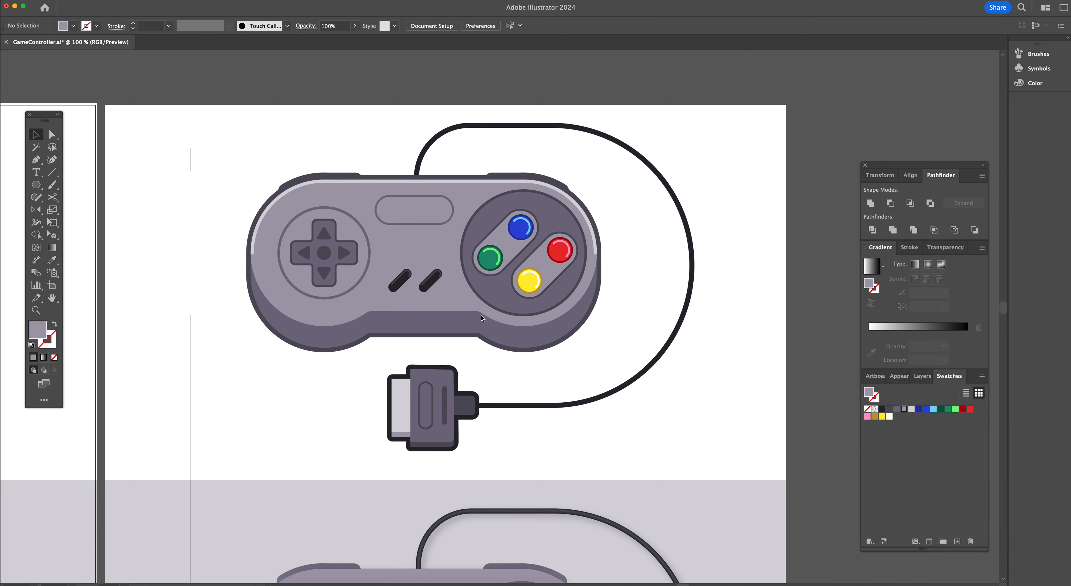
scroll(481, 318, left, 5)
scroll(481, 318, up, 2)
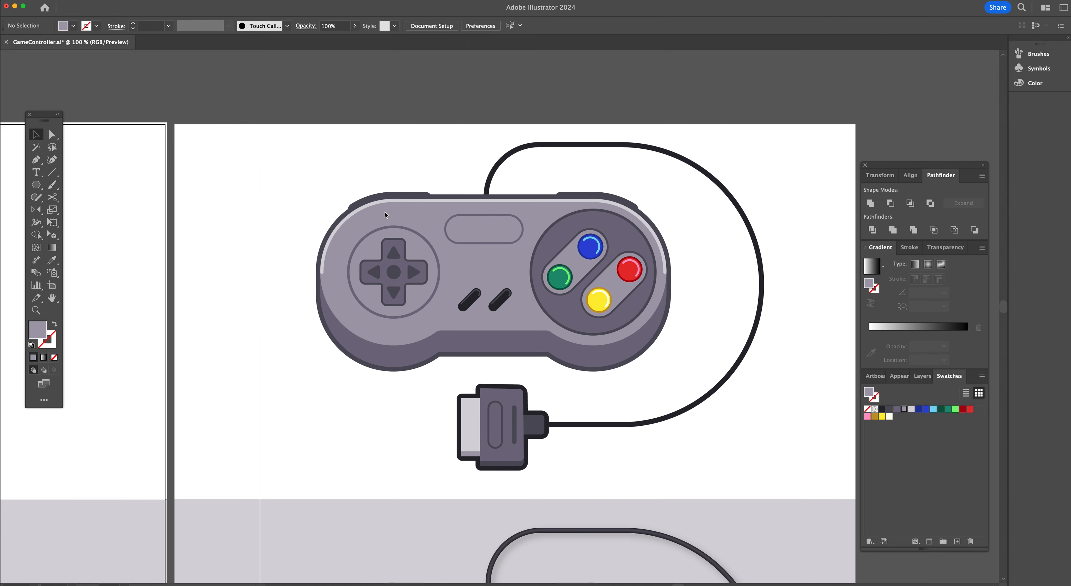
key(l)
drag(394, 273, 467, 345)
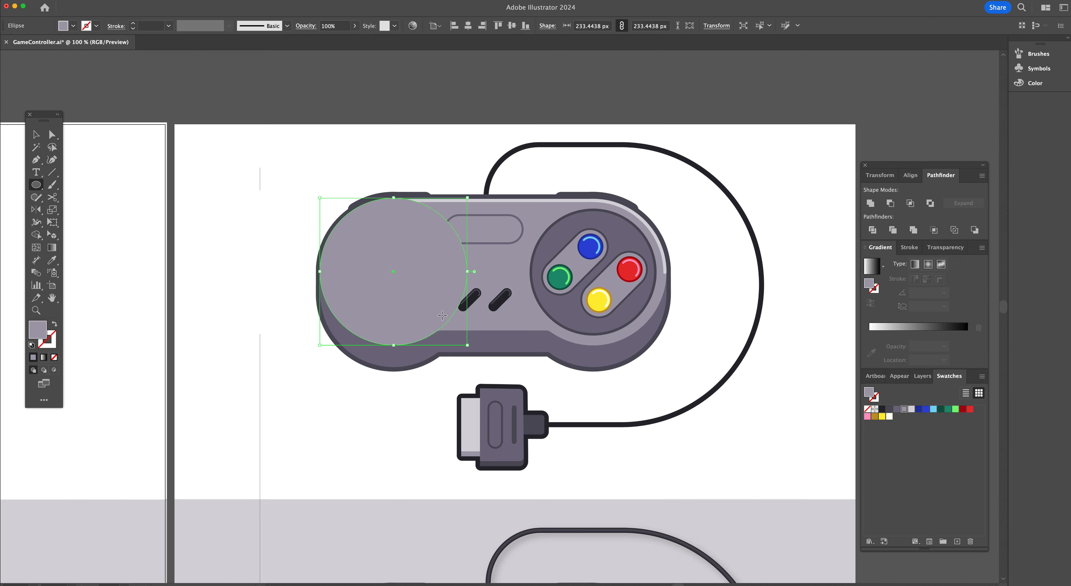
Duplicate the circle horizontally onto the right grip and select both circles
key(v)
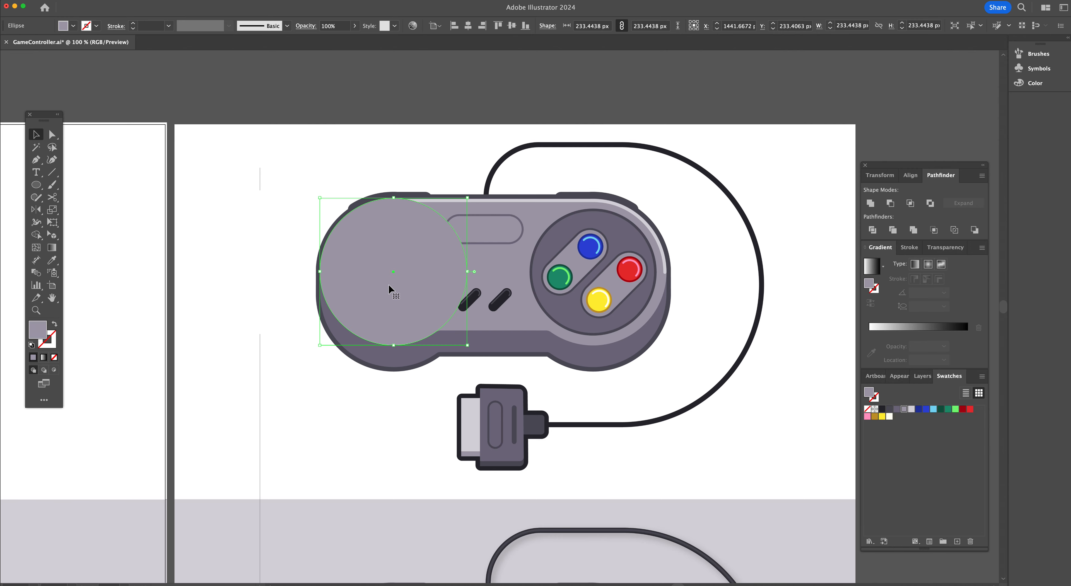
drag(467, 271, 606, 290)
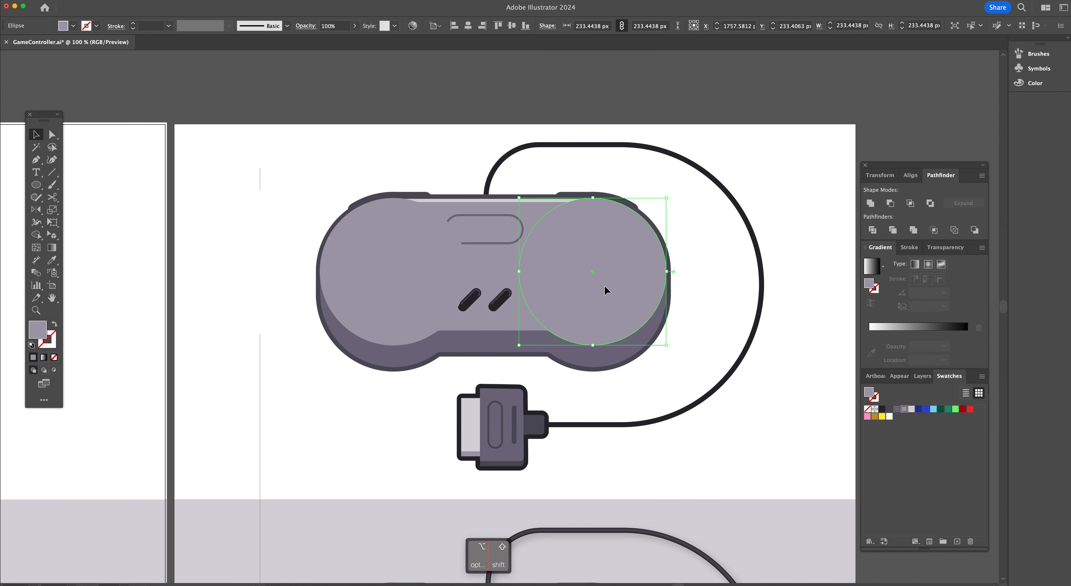
shift+click(409, 281)
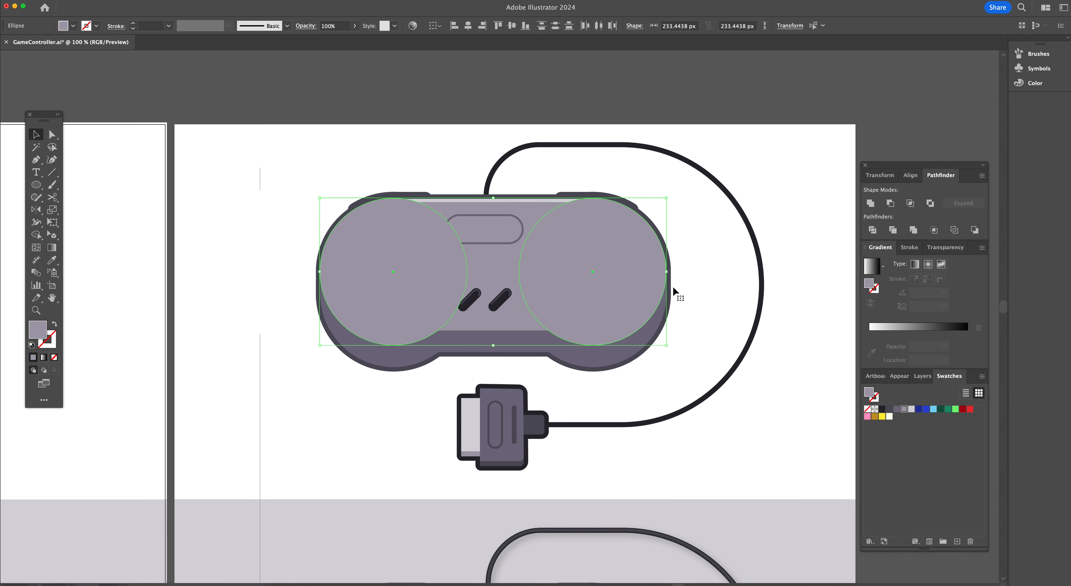
Draw a rectangle about 269 × 160 px between the two grip circles, checking its fit in outline view
key(super+y)
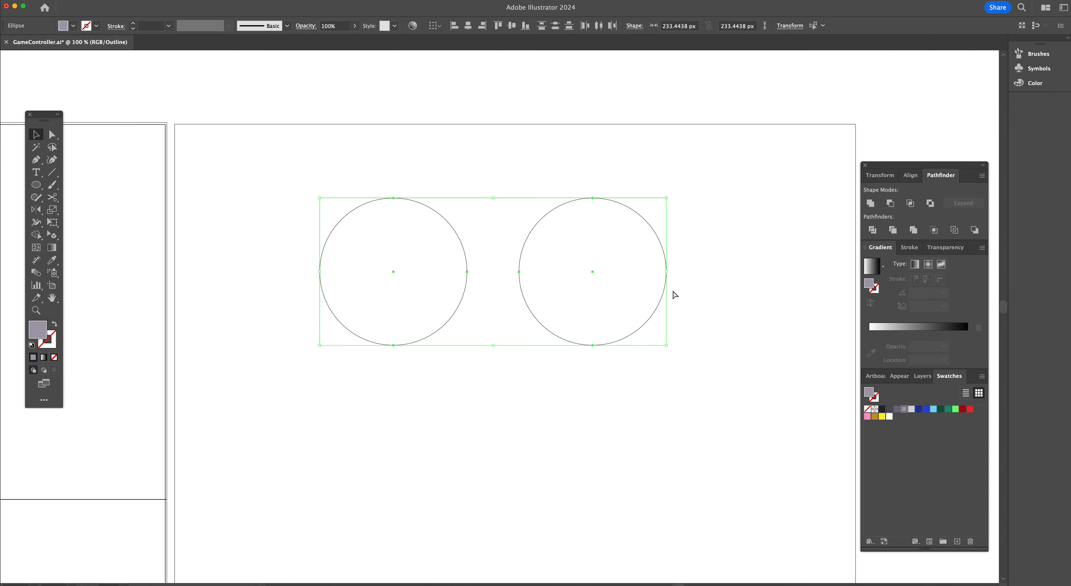
key(super+y)
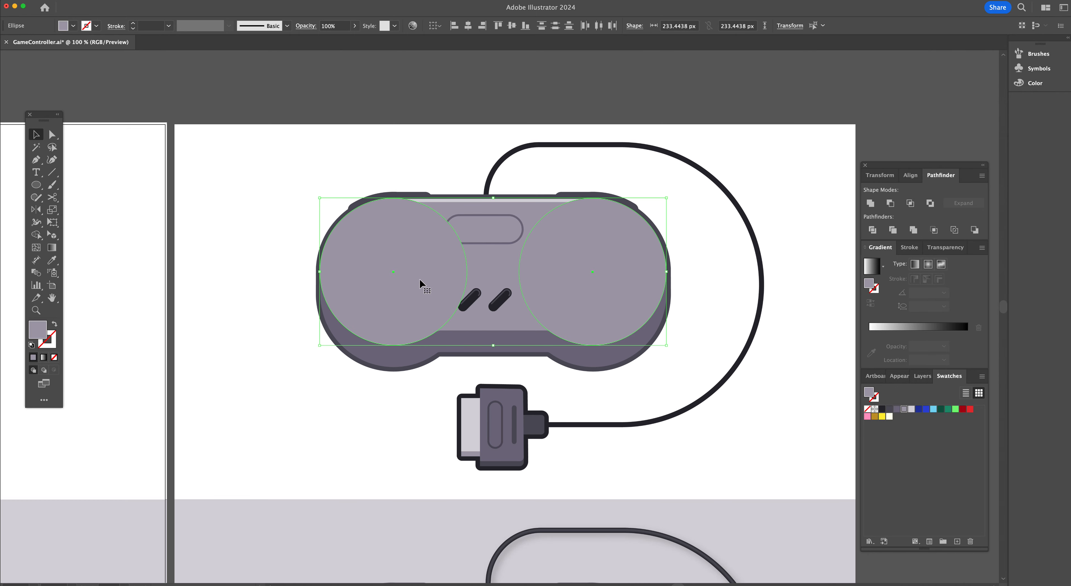
click(702, 267)
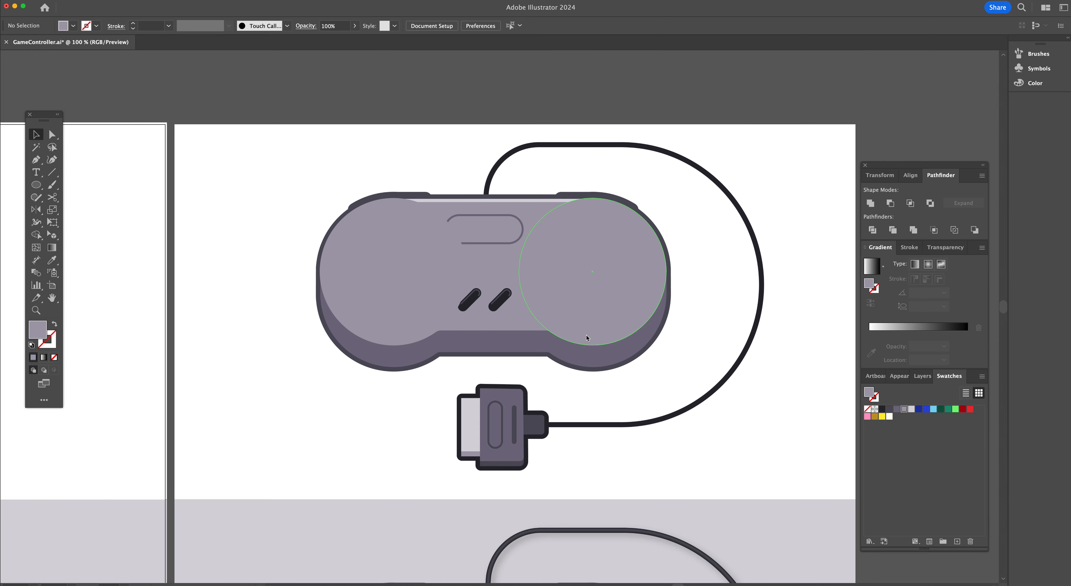
key(m)
drag(409, 331, 578, 245)
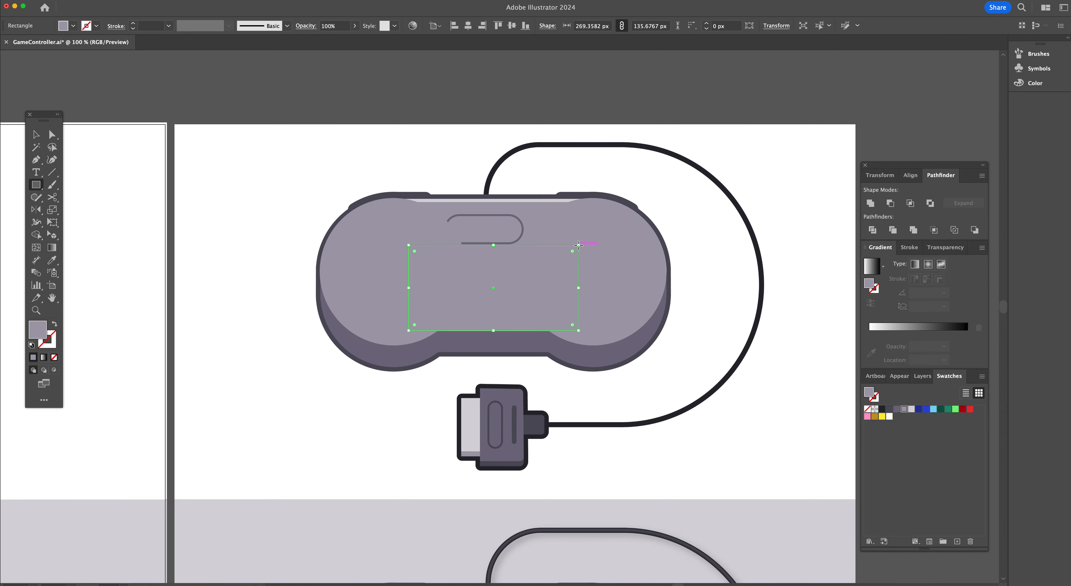
key(super+y)
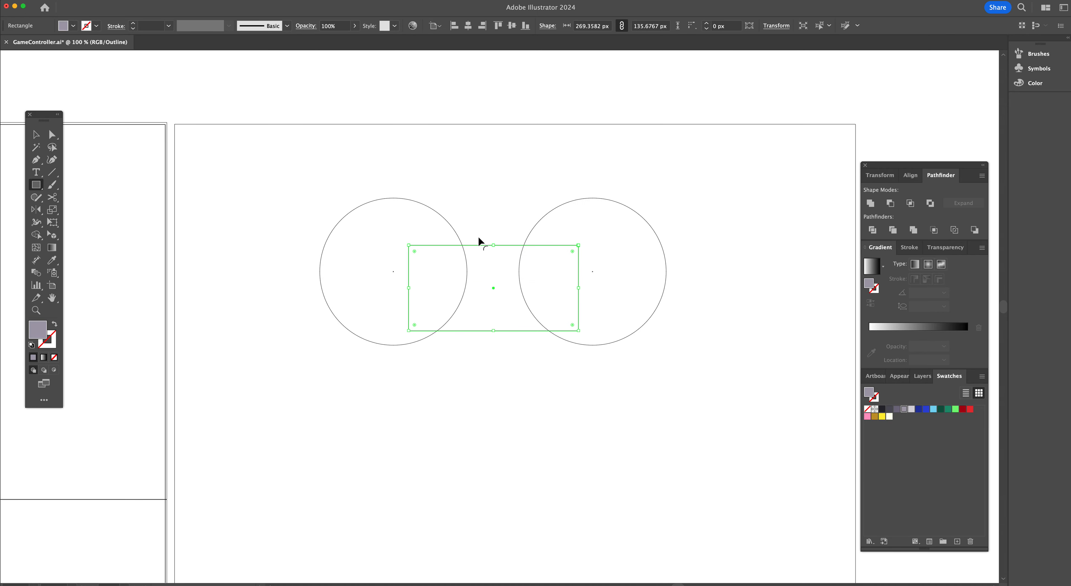
mouse_move(495, 245)
mouse_down()
mouse_move(493, 200)
mouse_move(492, 231)
mouse_up()
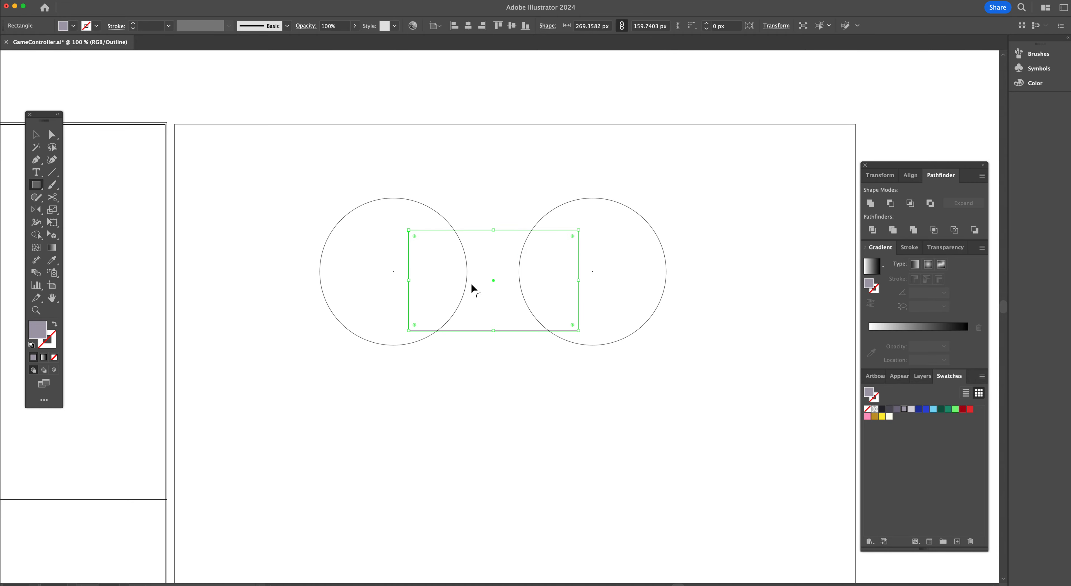
key(super+y)
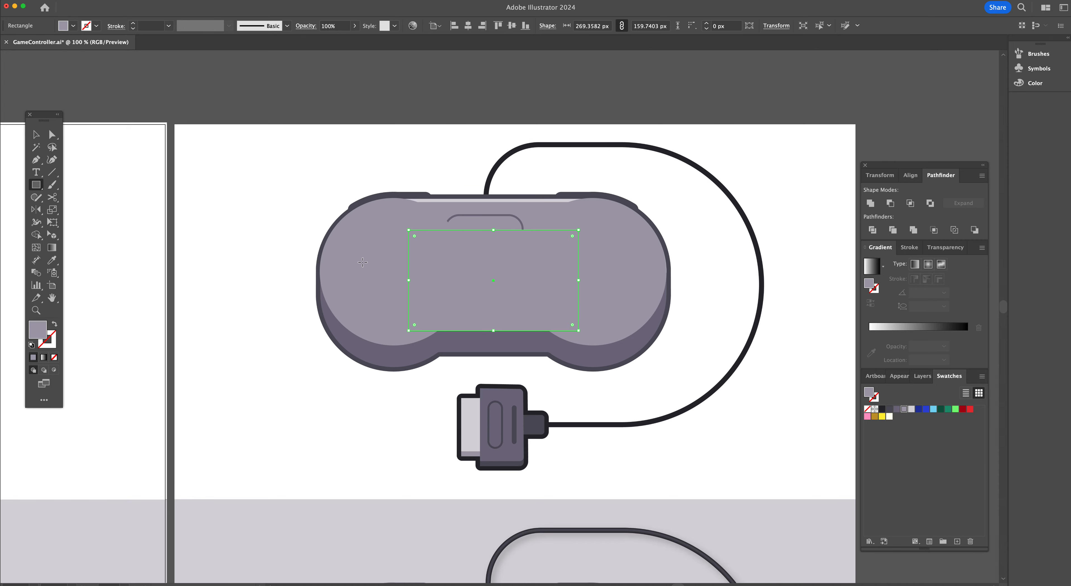
Select both circles and the rectangle and unite them into a single controller body shape
key(v)
shift+click(372, 259)
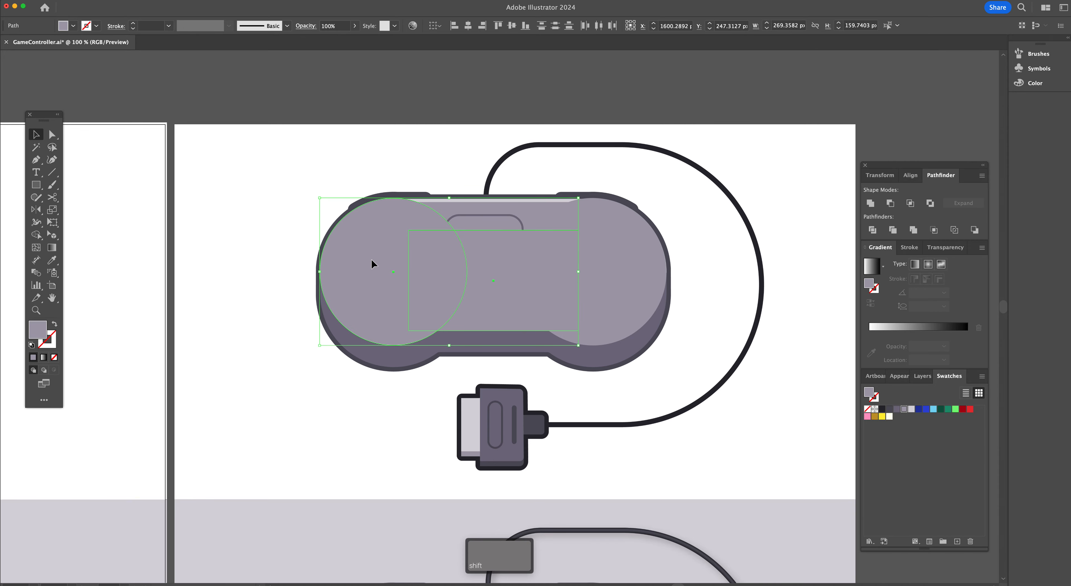
shift+click(604, 246)
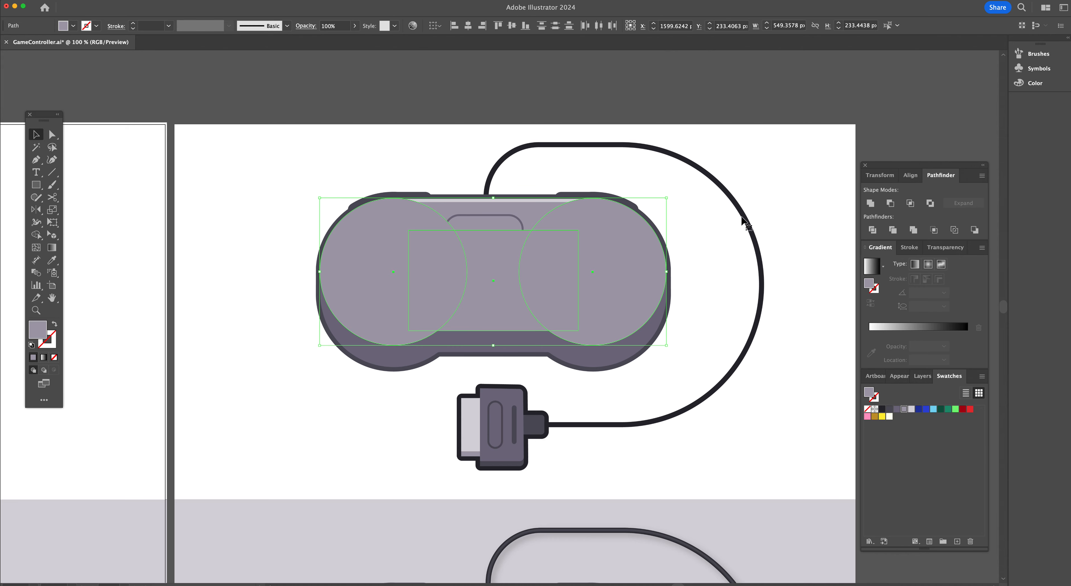
click(870, 204)
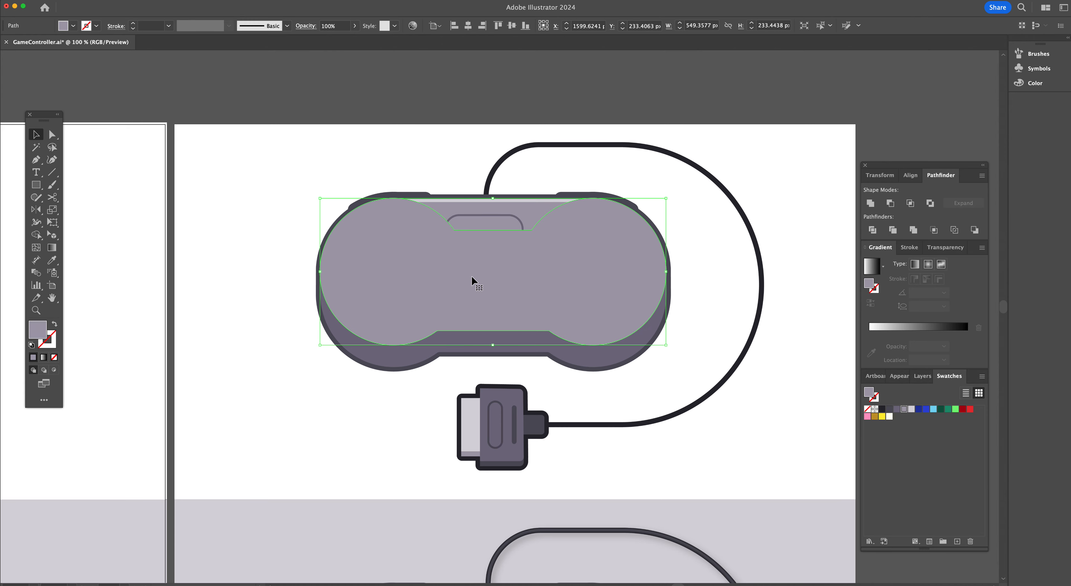
Delete the two anchor points at the top notch to straighten the body's upper edge
key(p)
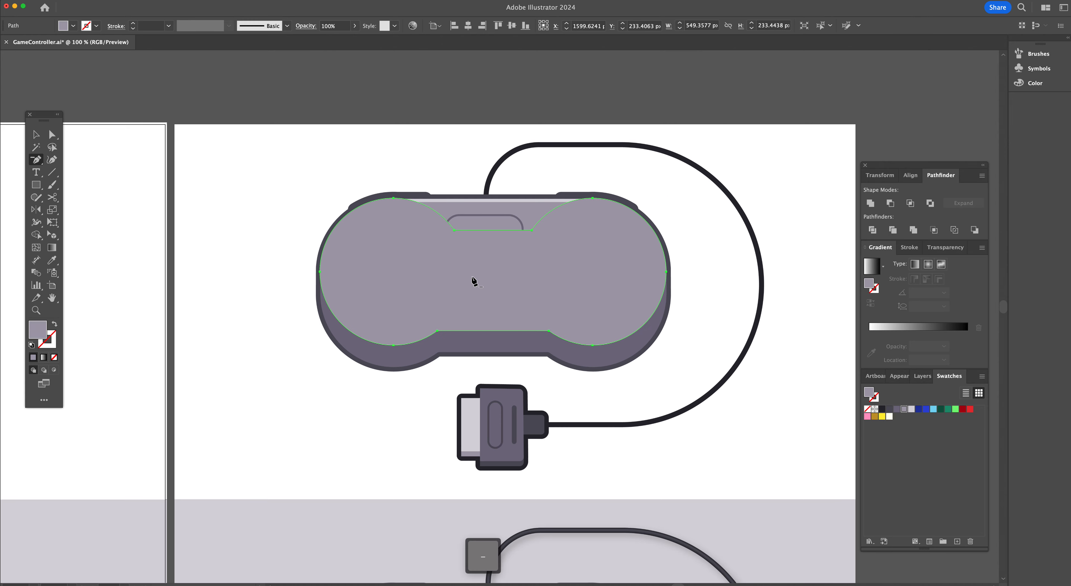
click(454, 230)
click(532, 230)
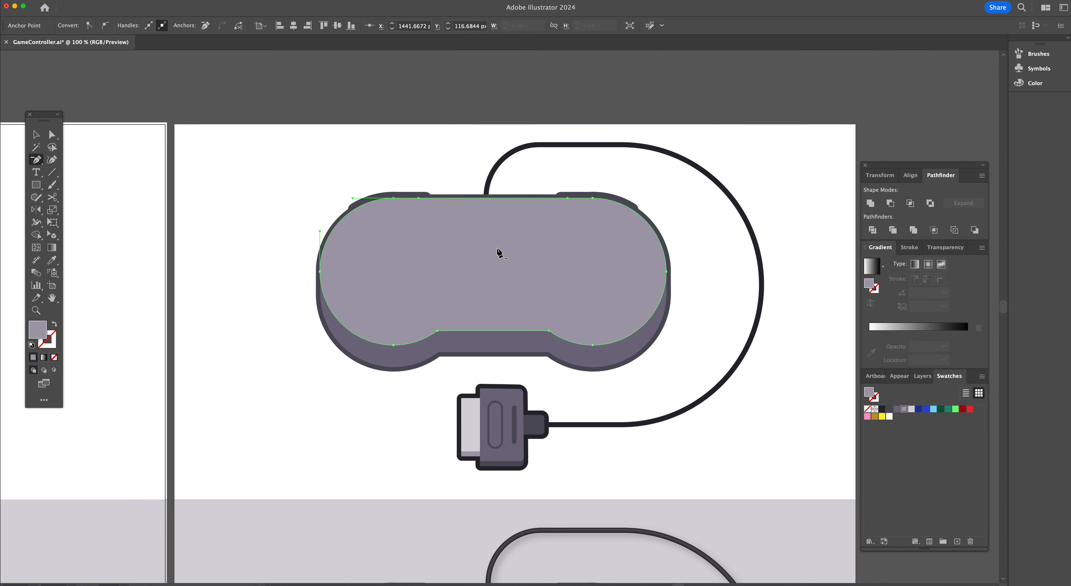
key(v)
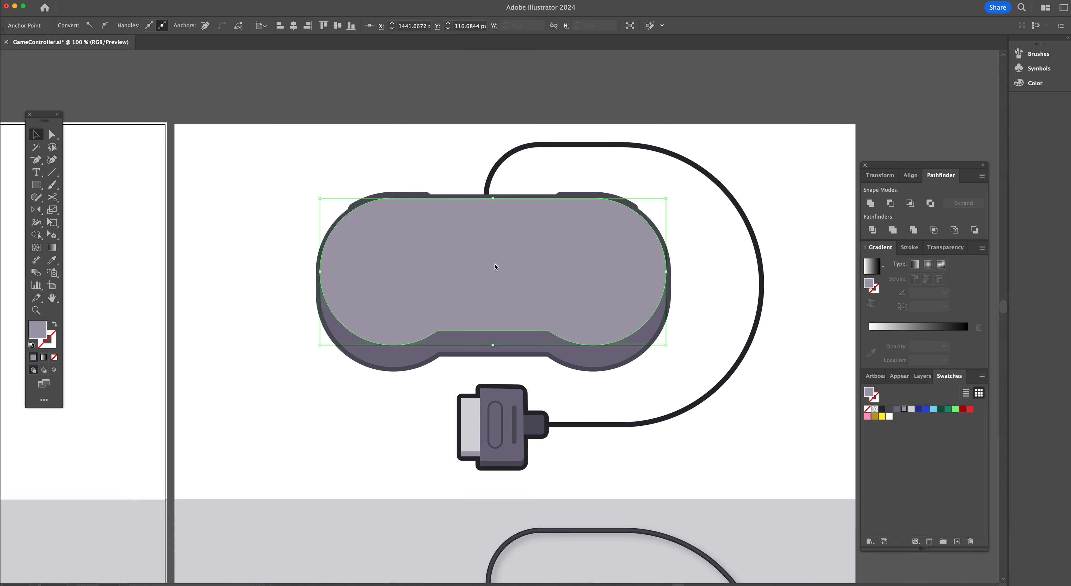
Move the body shape off the reference onto the empty artboard on the left
scroll(495, 267, left, 3)
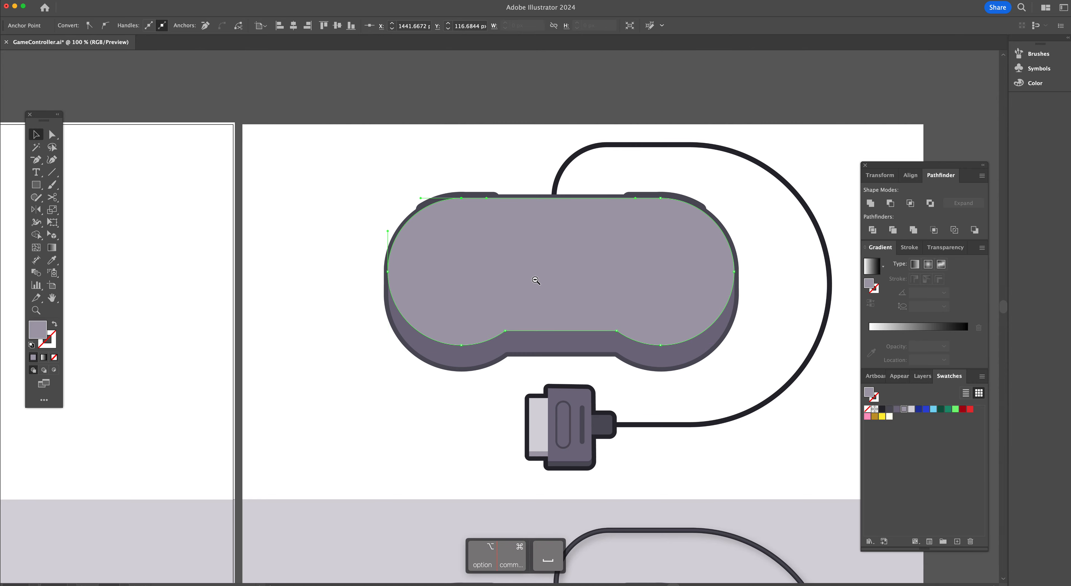
alt+super+click(535, 280)
alt+super+click(535, 281)
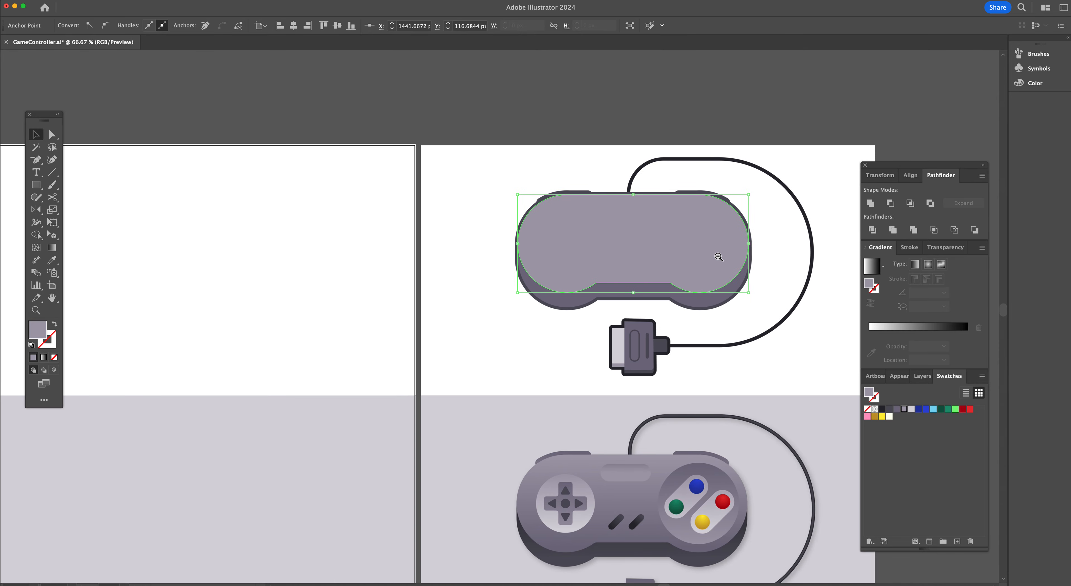
drag(718, 256, 334, 250)
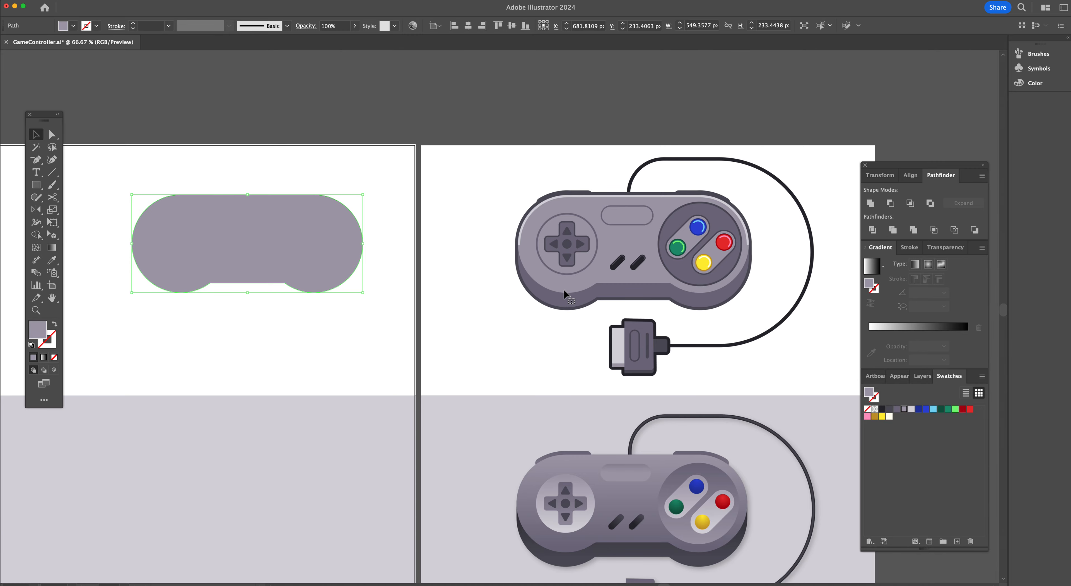
Round the two inner corners of the notch along the body's bottom edge
key(super+equal)
key(super+equal)
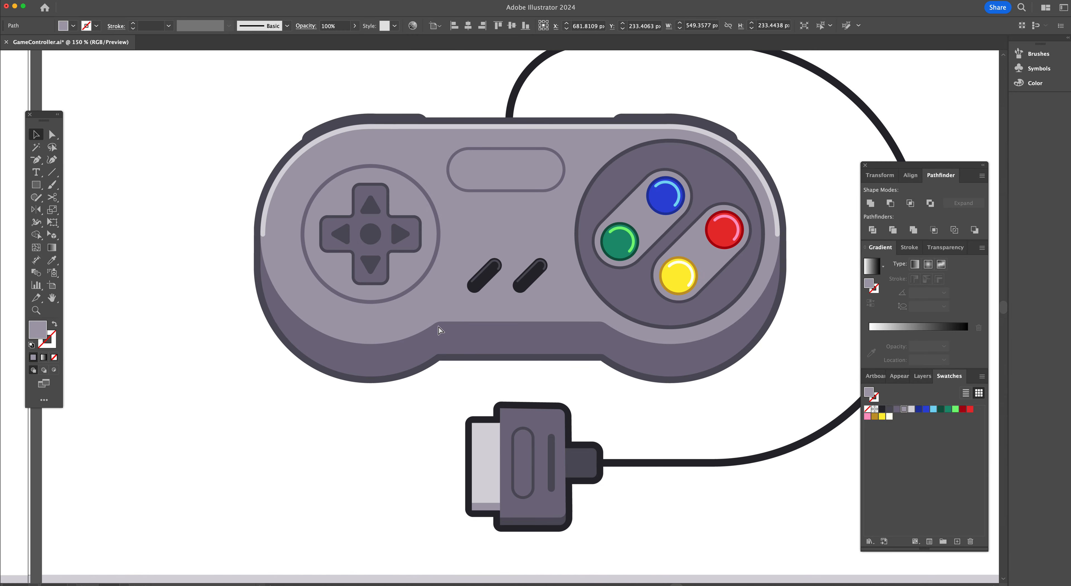
scroll(436, 318, left, 15)
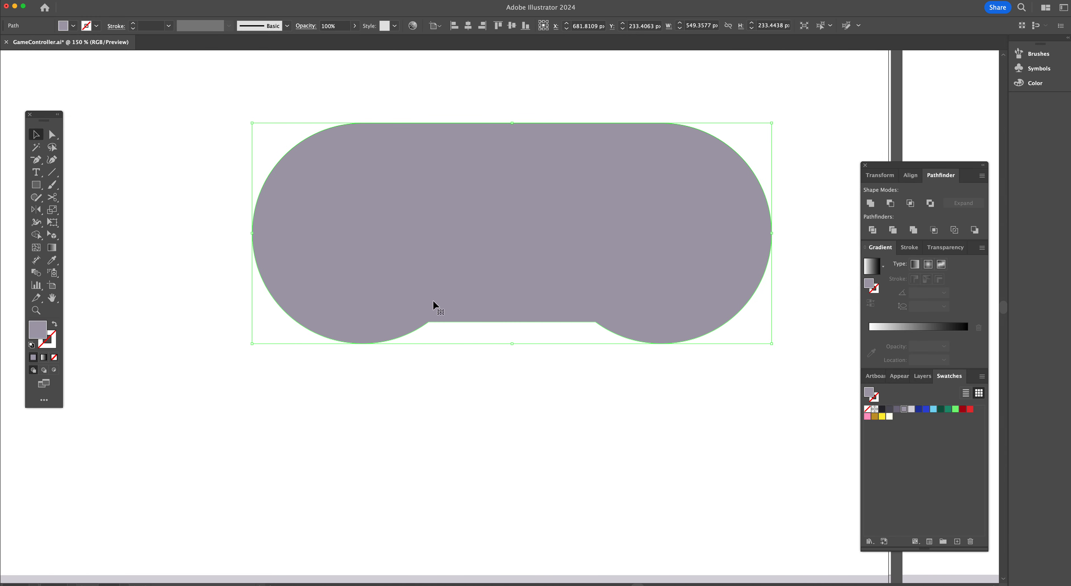
key(a)
click(429, 323)
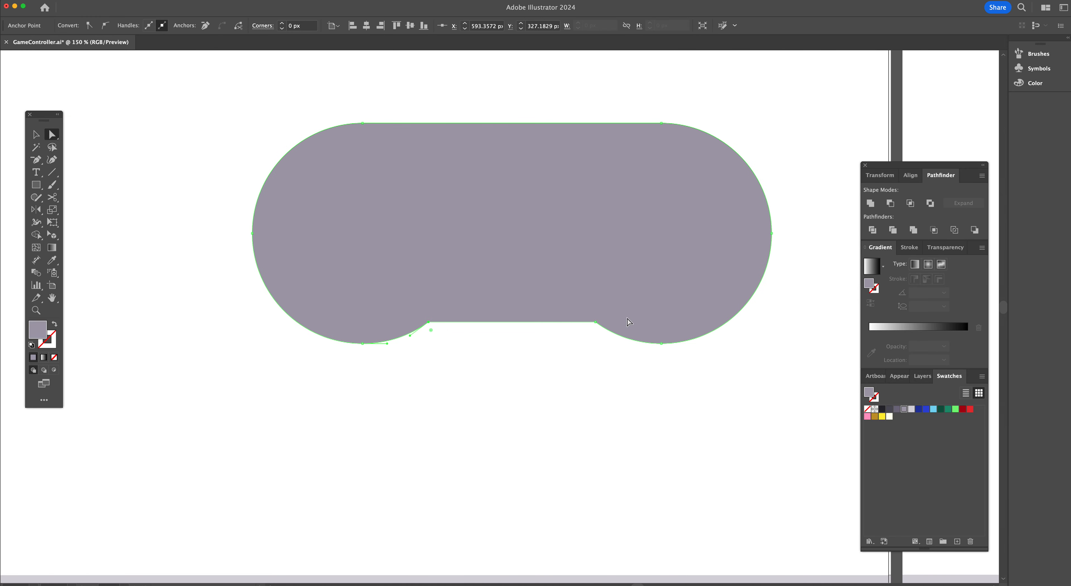
shift+click(594, 322)
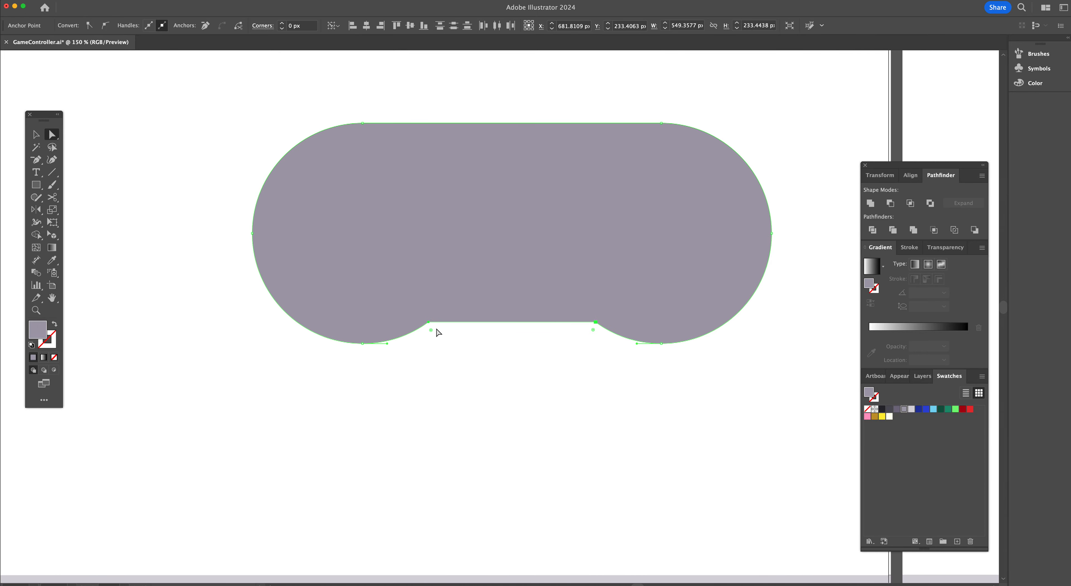
drag(431, 331, 433, 340)
click(640, 363)
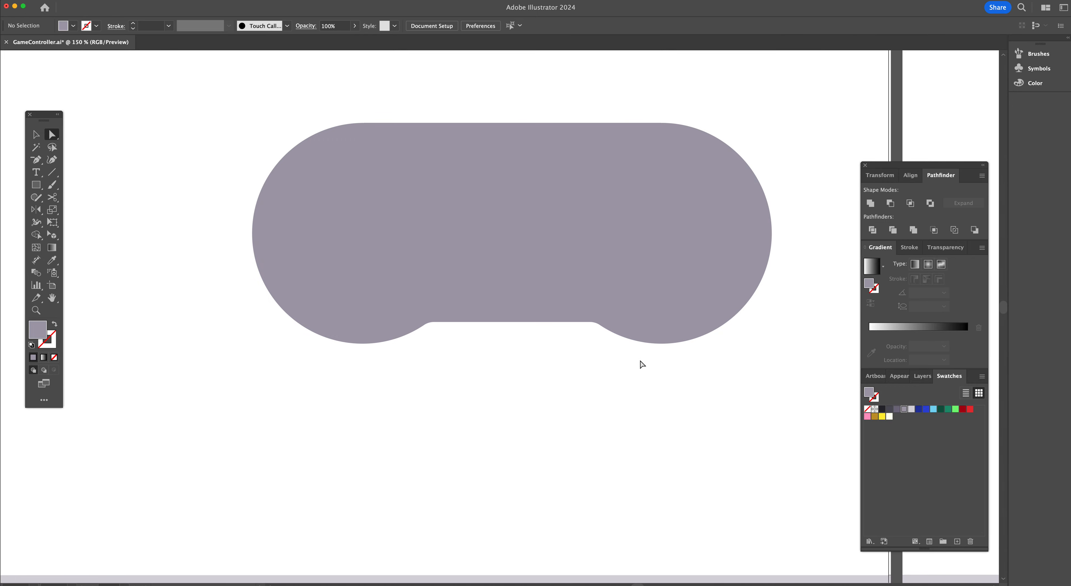
Duplicate the body shape and move the copy about 45 px straight down
scroll(655, 280, right, 3)
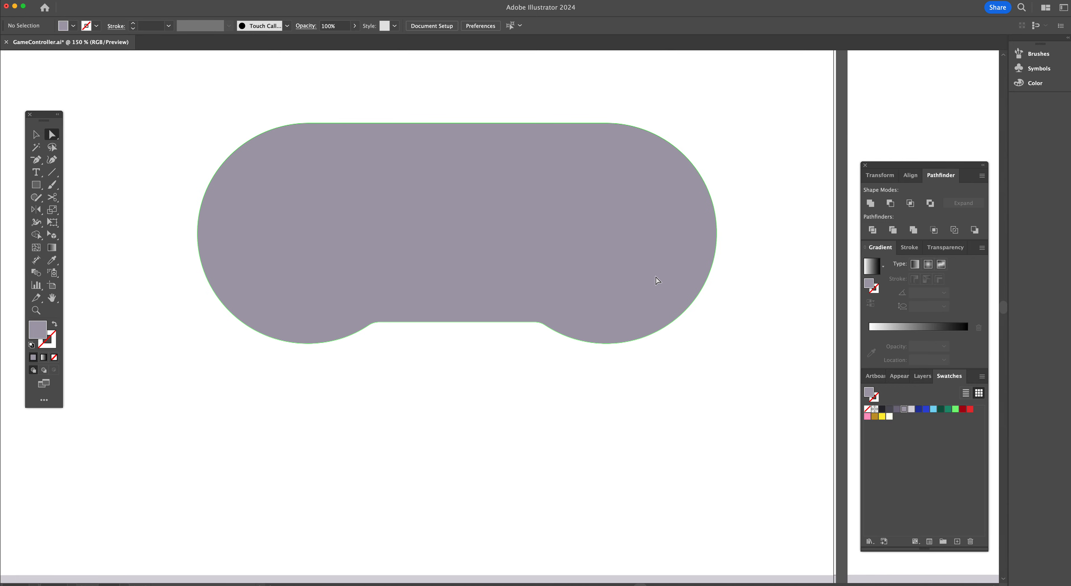
scroll(655, 280, down, 2)
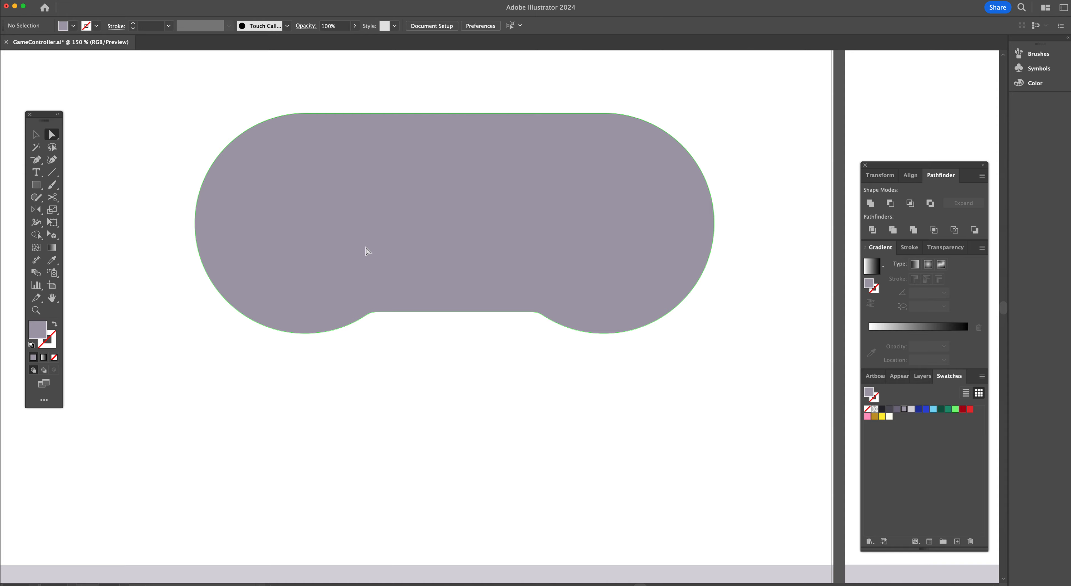
scroll(643, 270, right, 15)
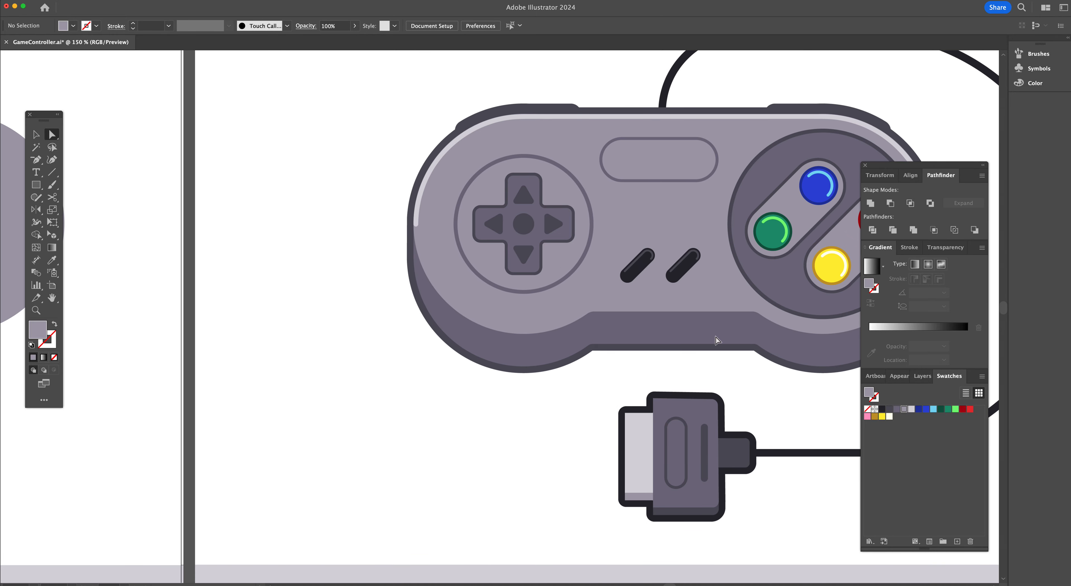
scroll(298, 278, left, 12)
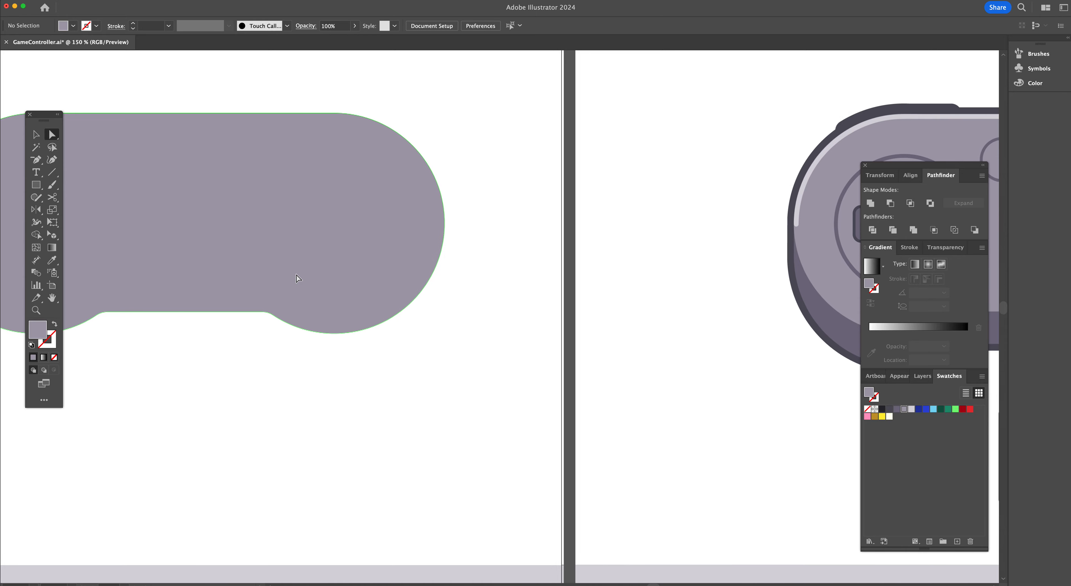
scroll(296, 275, left, 1)
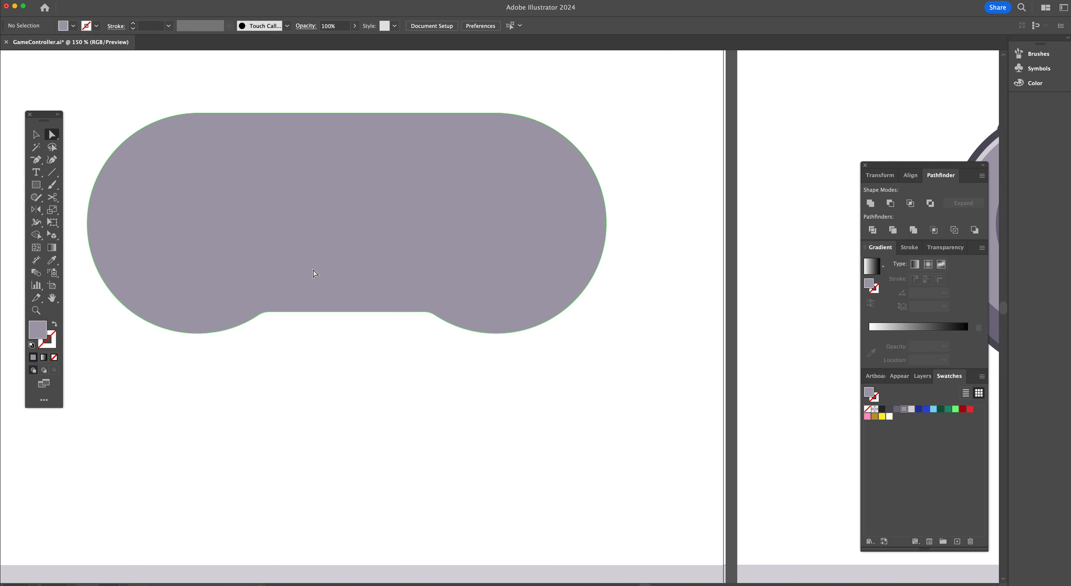
shift+click(364, 231)
drag(363, 231, 371, 278)
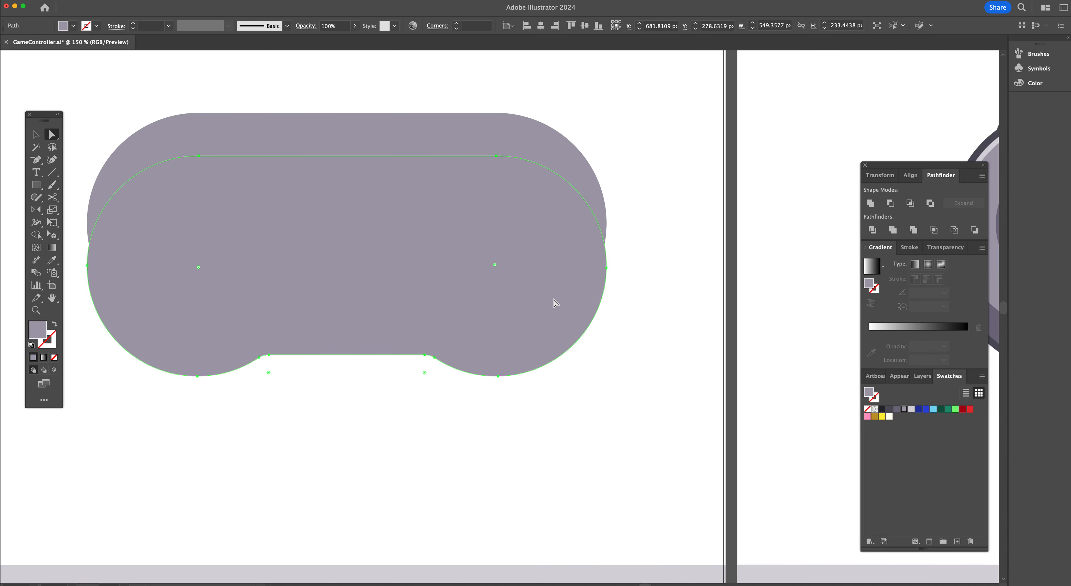
Fill the copy with the dark purple swatch and send it behind the original body shape
click(896, 409)
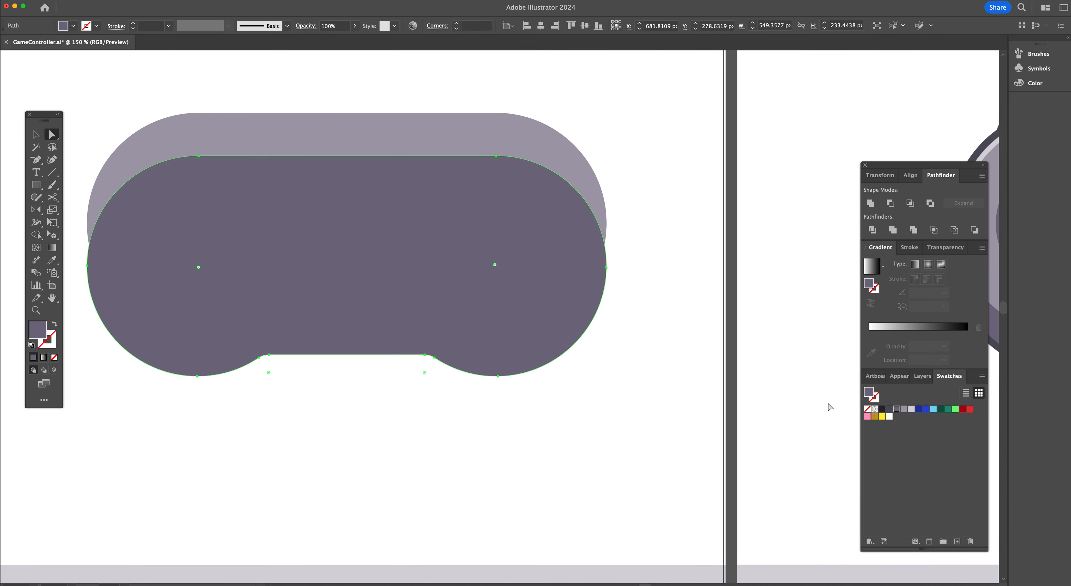
key(super)
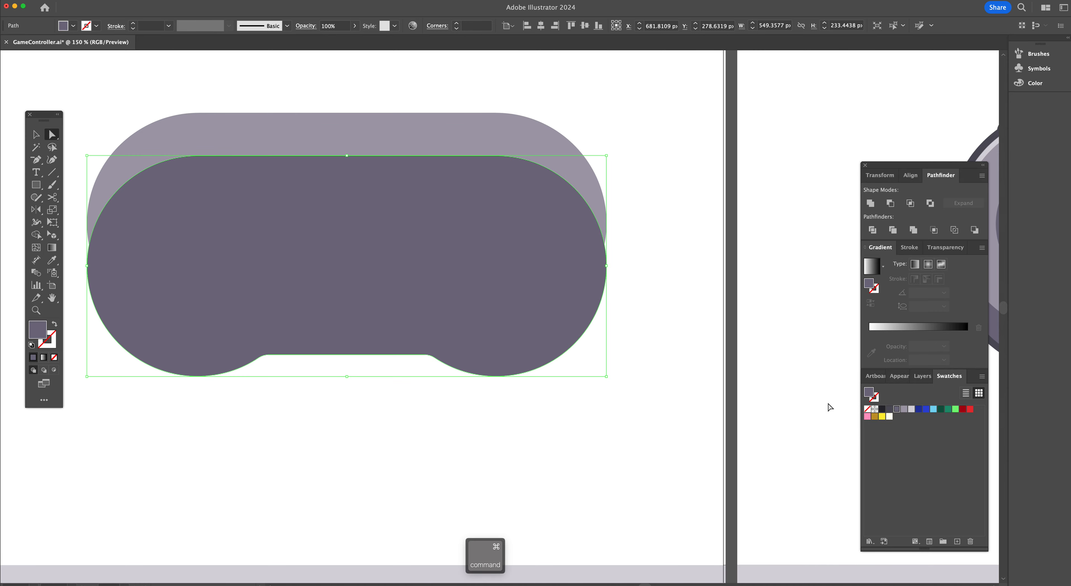
key(super+bracketleft)
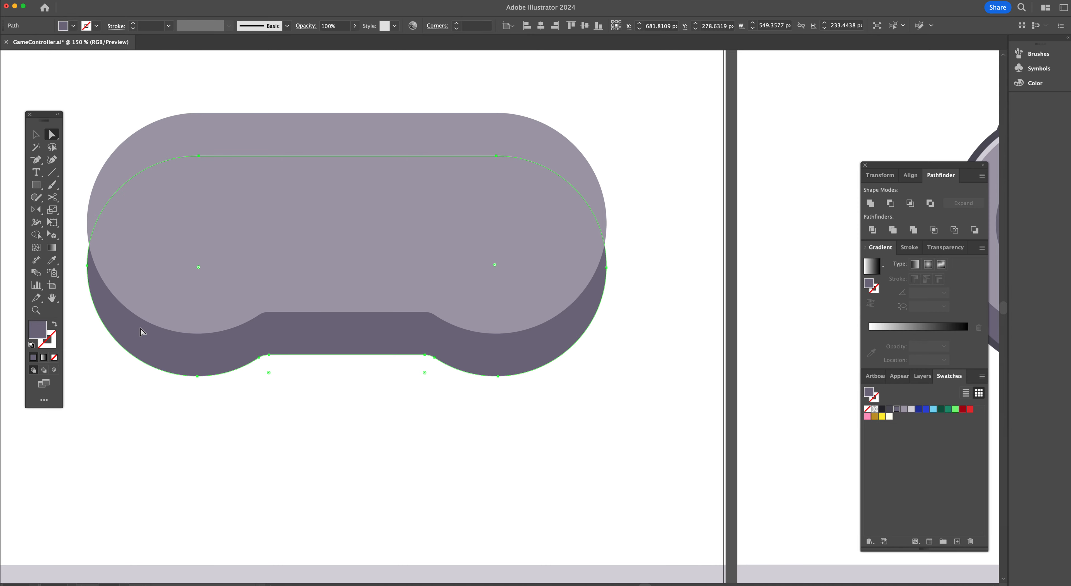
Draw a closed rectangular band with the Pen tool across the full body width, about 40 px tall, along its straight sides
scroll(376, 347, left, 5)
click(215, 310)
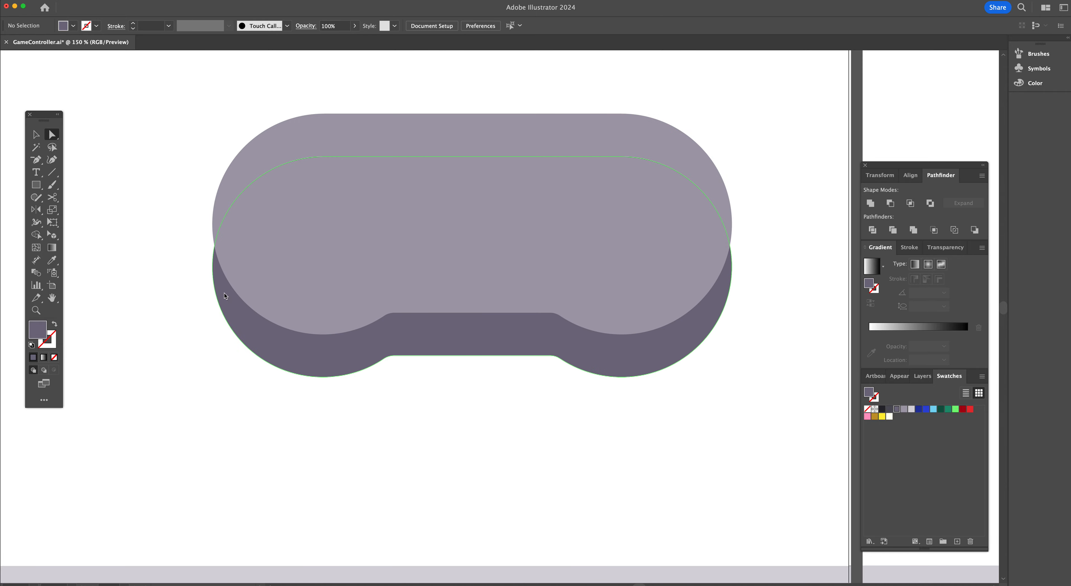
key(p)
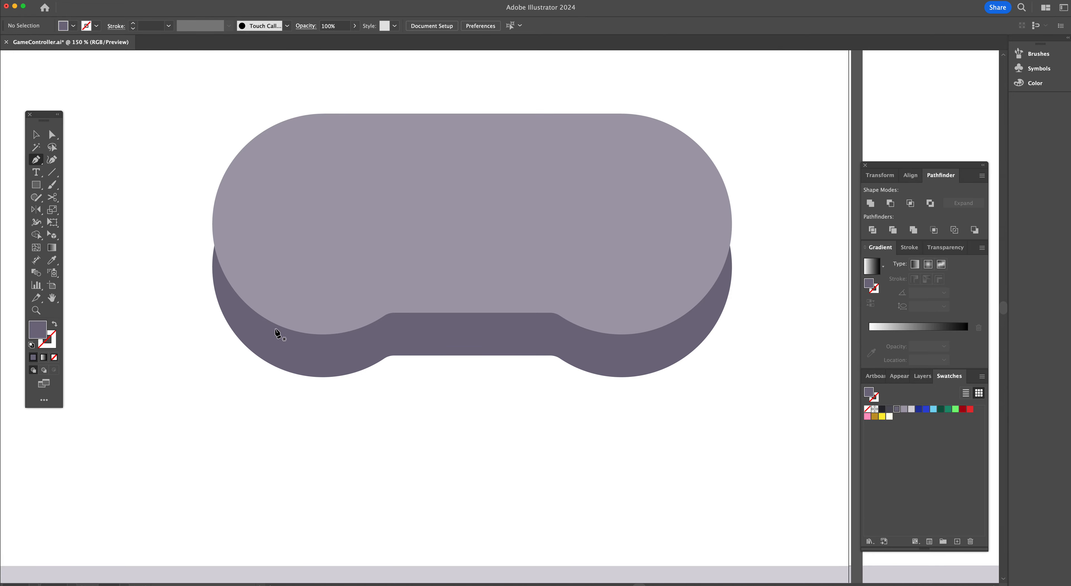
click(212, 267)
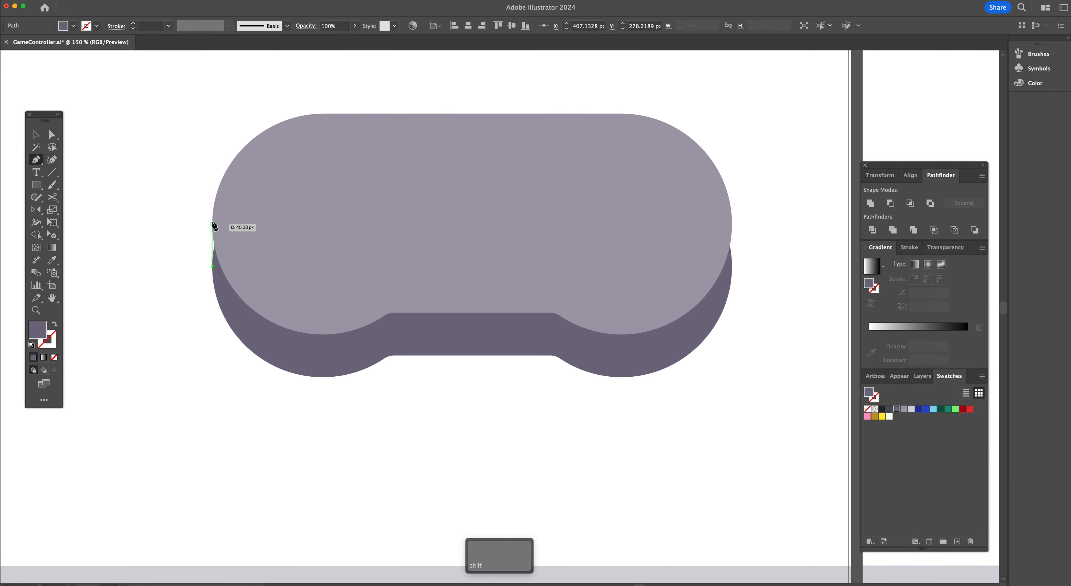
click(213, 226)
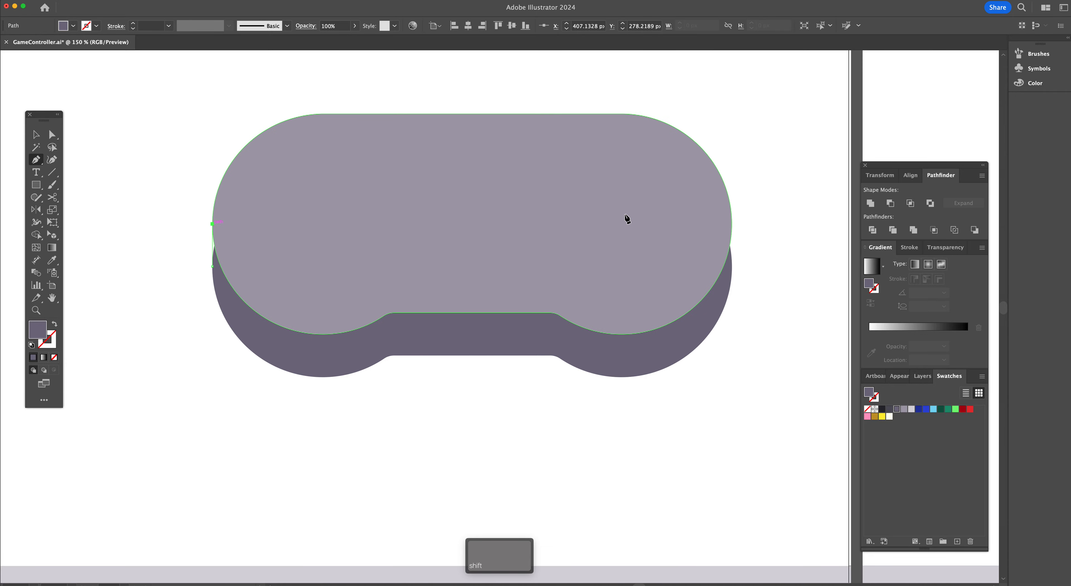
click(732, 223)
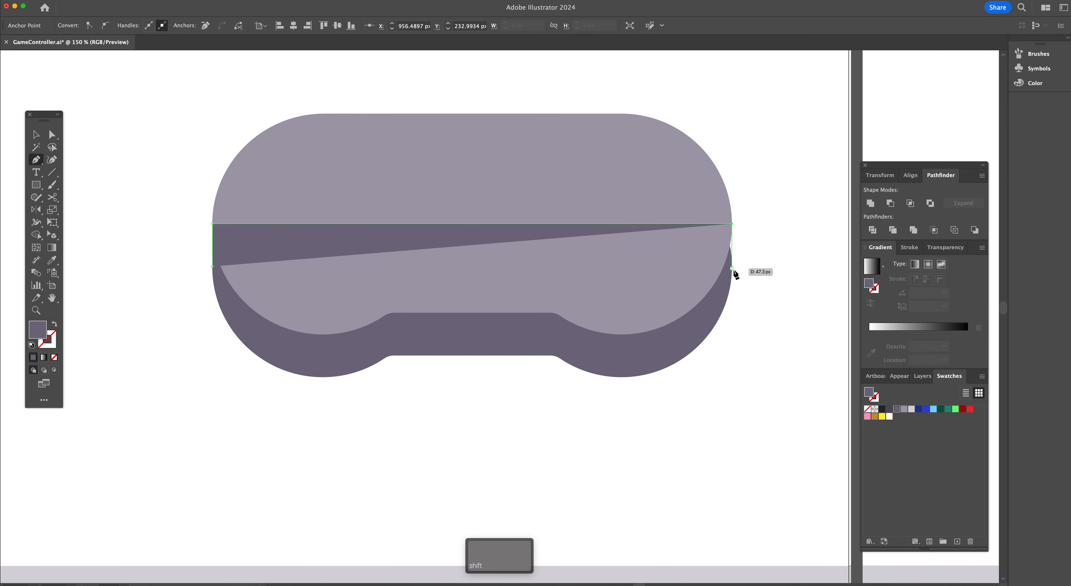
click(732, 268)
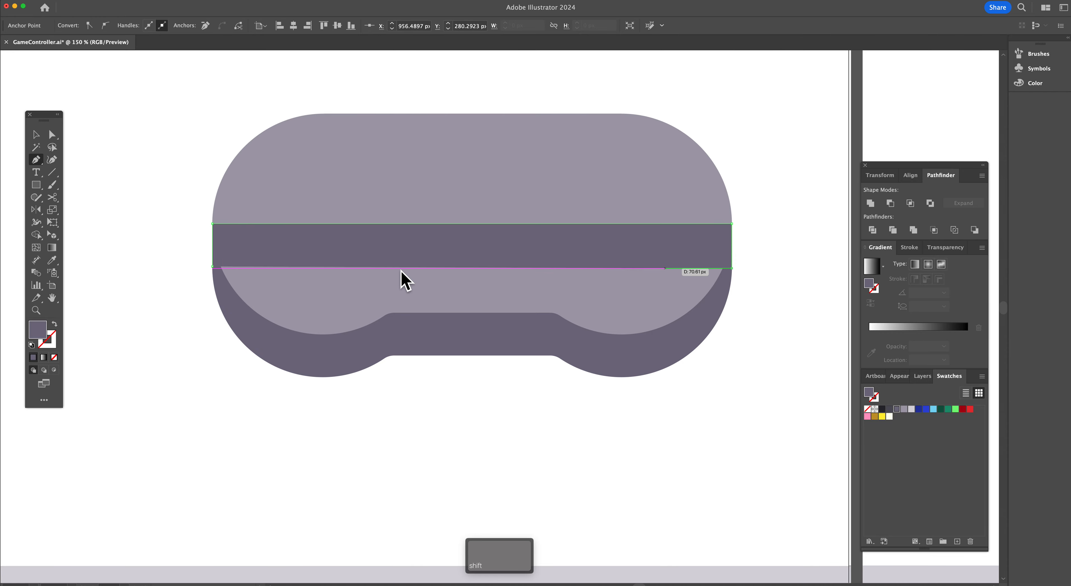
click(213, 266)
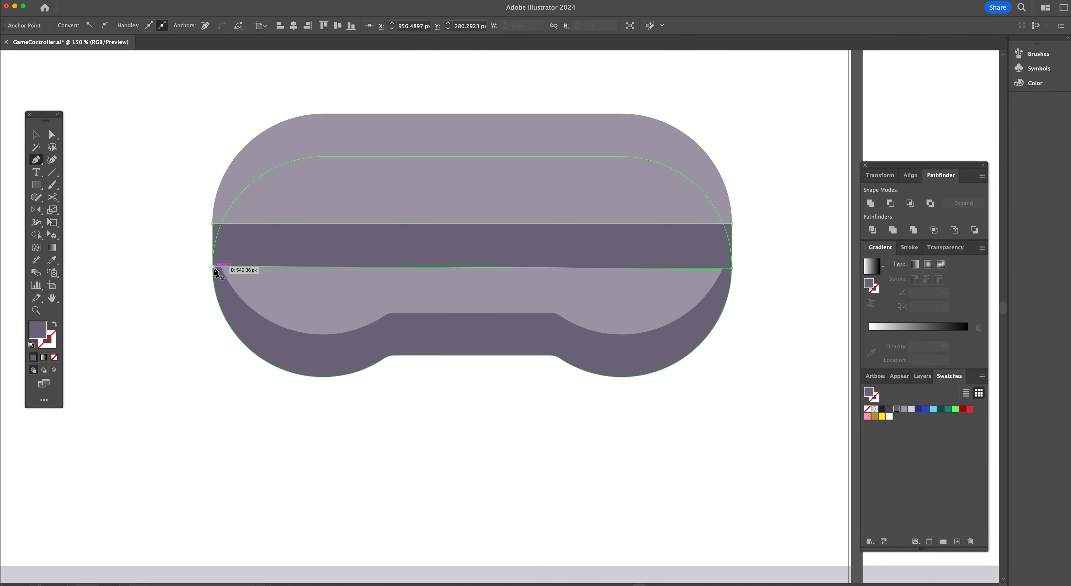
Send the new band backward behind the light top body shape, then deselect
shift+super+click(313, 352)
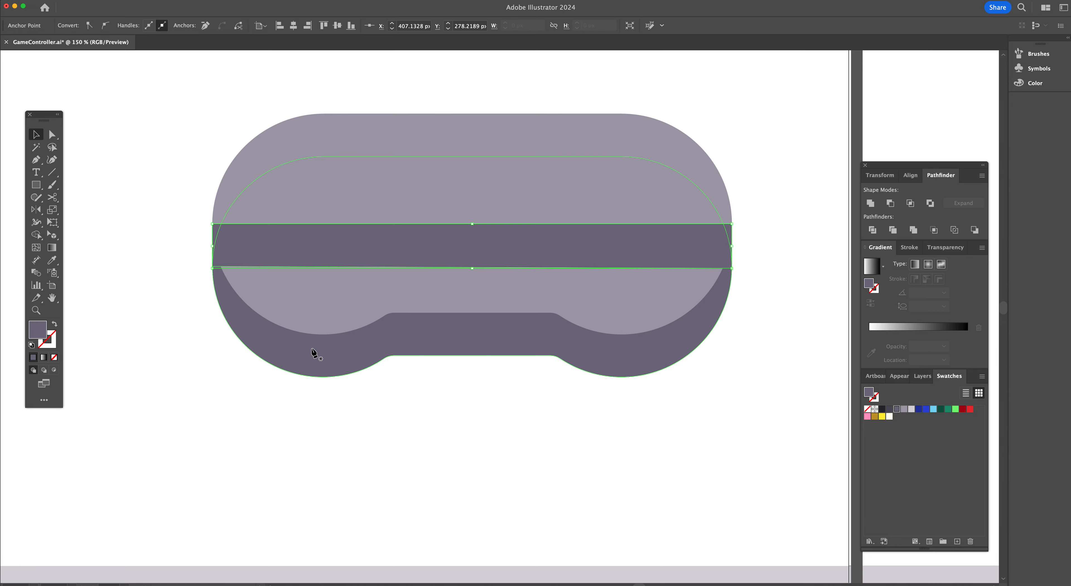
key(super)
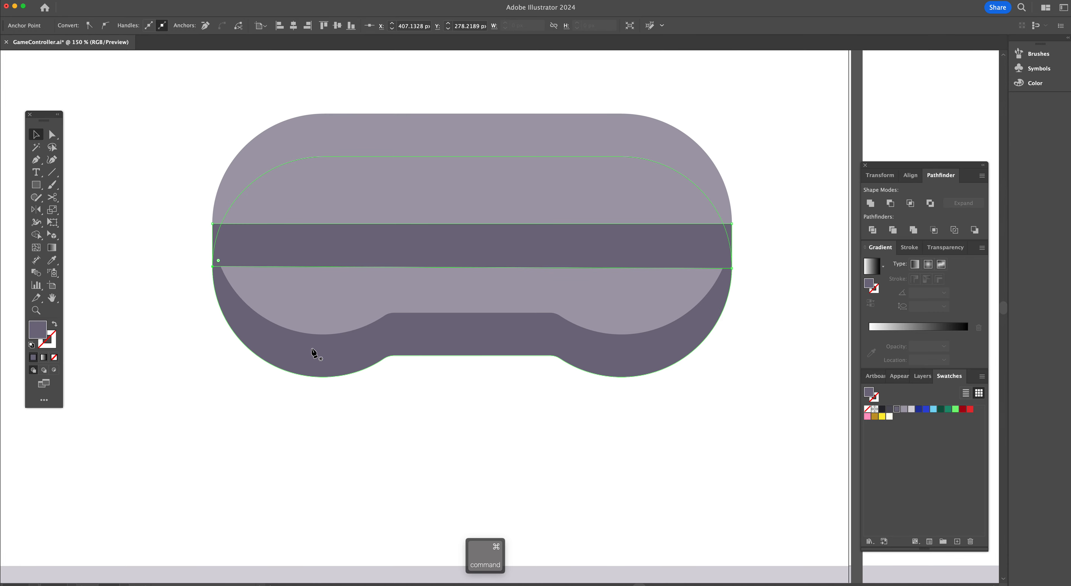
key(super+bracketleft)
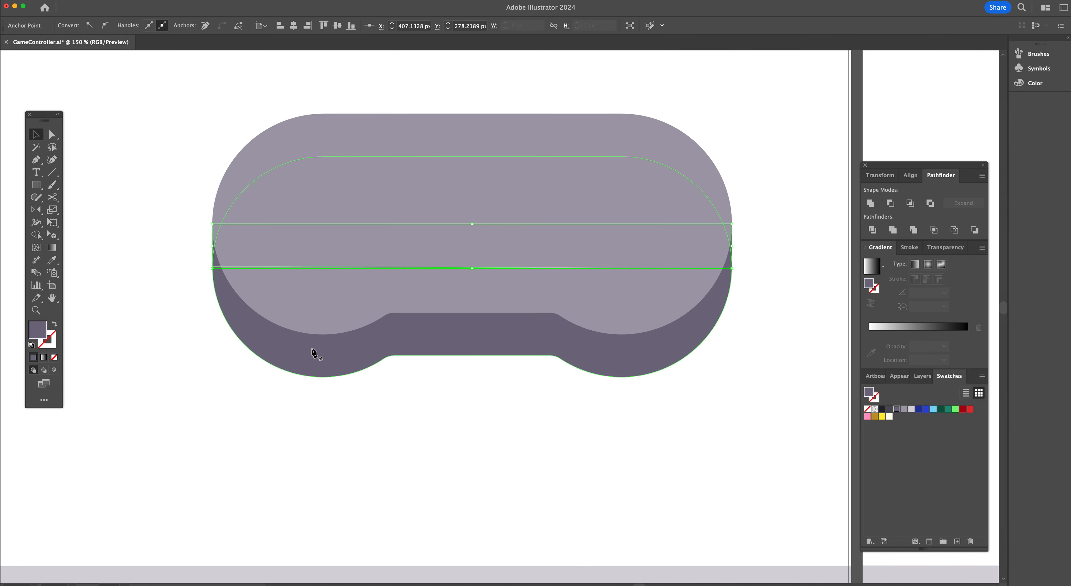
shift+super+click(311, 353)
key(v)
click(788, 380)
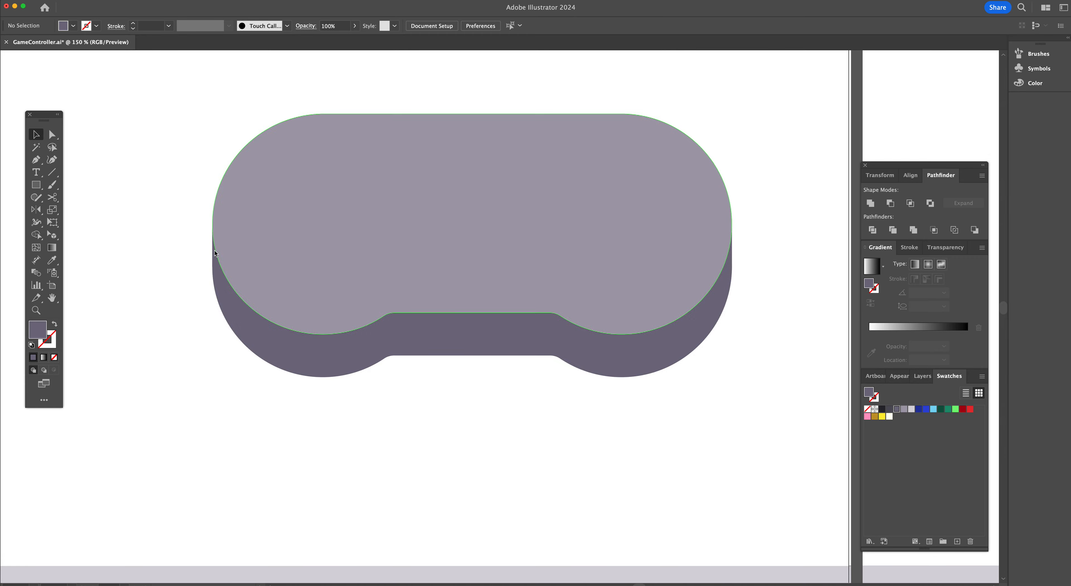
Compare the layered body shapes on the left artboard with the reference controller
drag(207, 250, 216, 265)
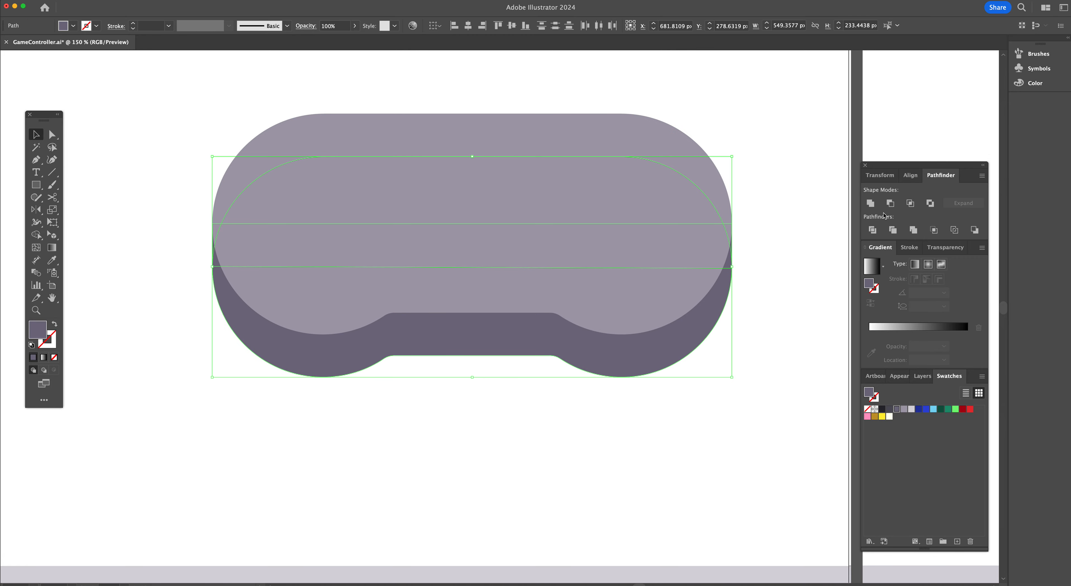
click(282, 429)
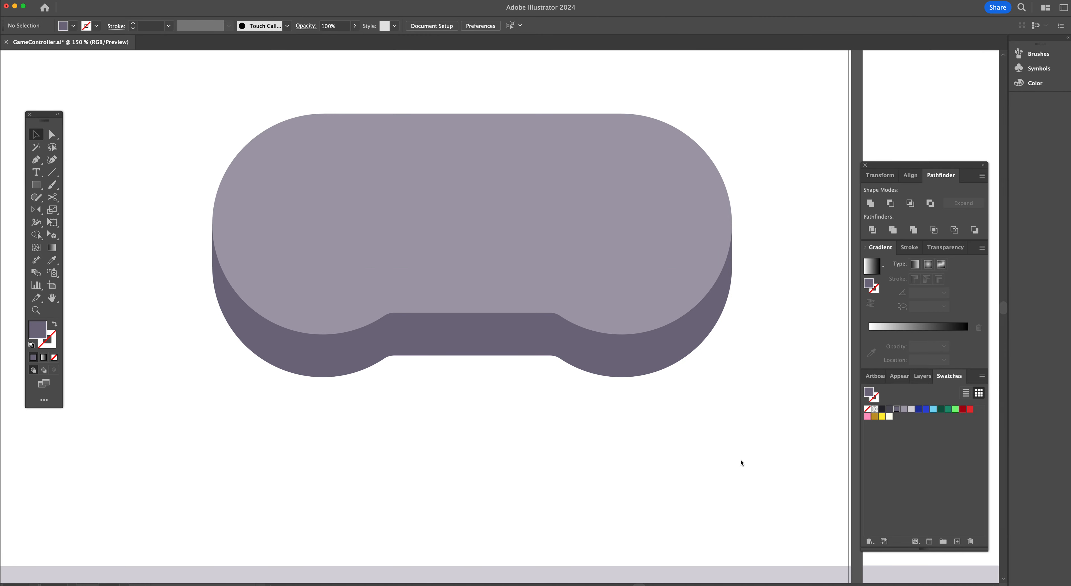
scroll(741, 462, up, 3)
scroll(742, 463, right, 1)
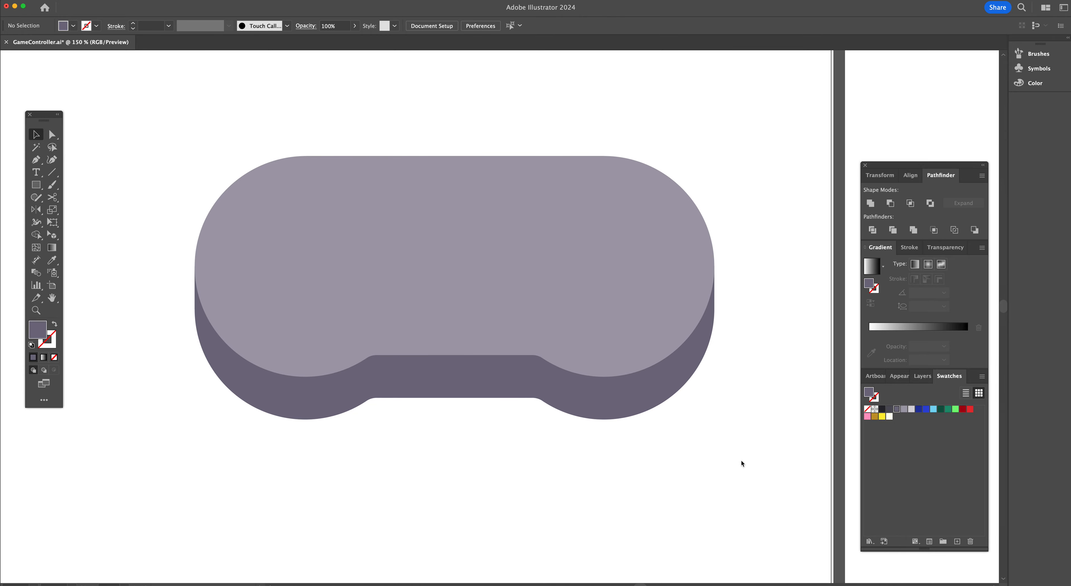
scroll(741, 460, right, 15)
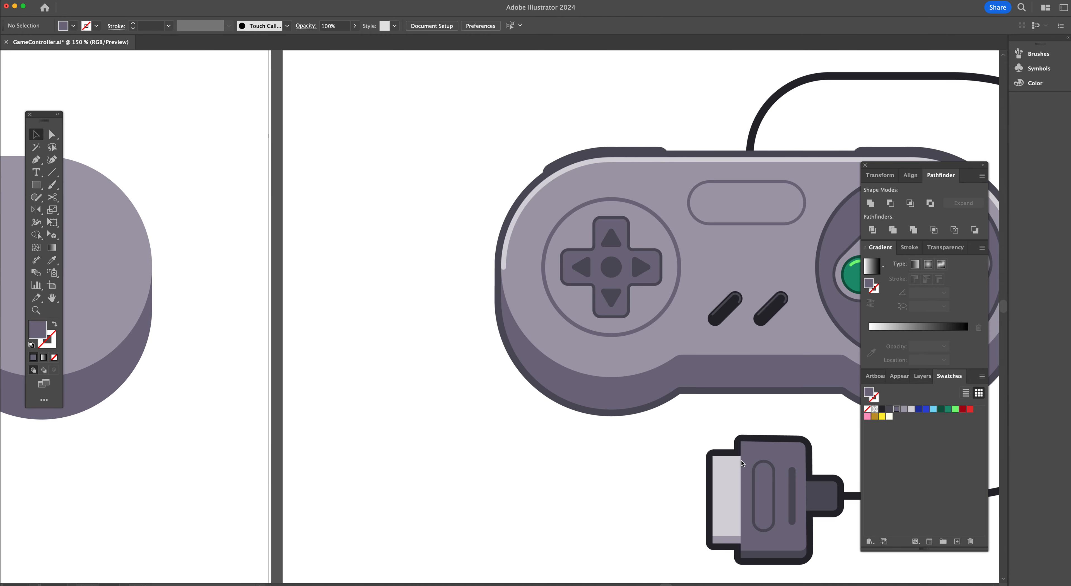
scroll(742, 462, right, 11)
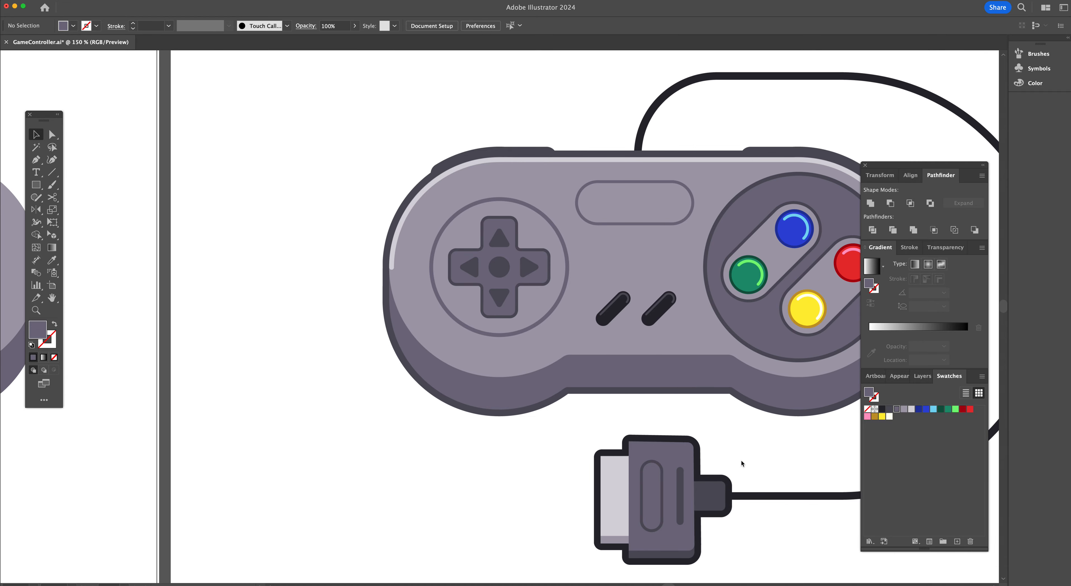
scroll(741, 460, left, 3)
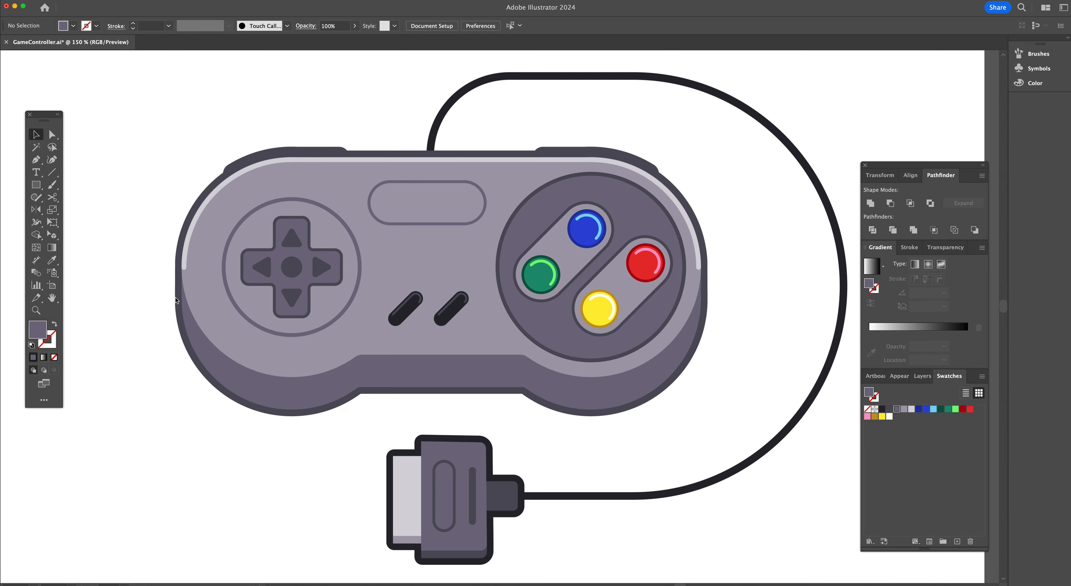
scroll(183, 243, left, 15)
scroll(189, 241, left, 5)
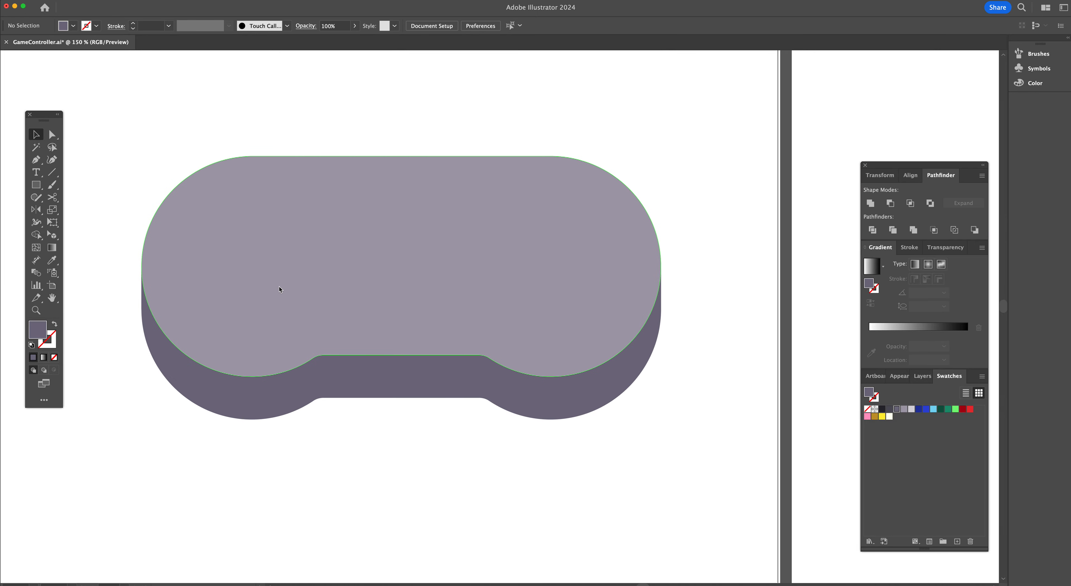
Select the band and both body shapes, paste a copy in front, and unite the copies into one shape
click(279, 286)
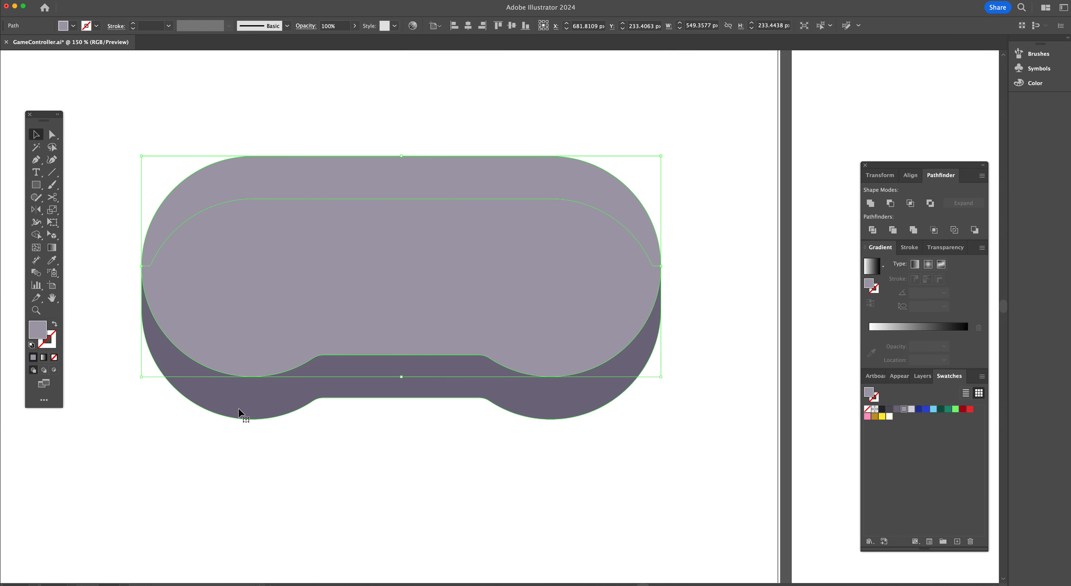
click(716, 356)
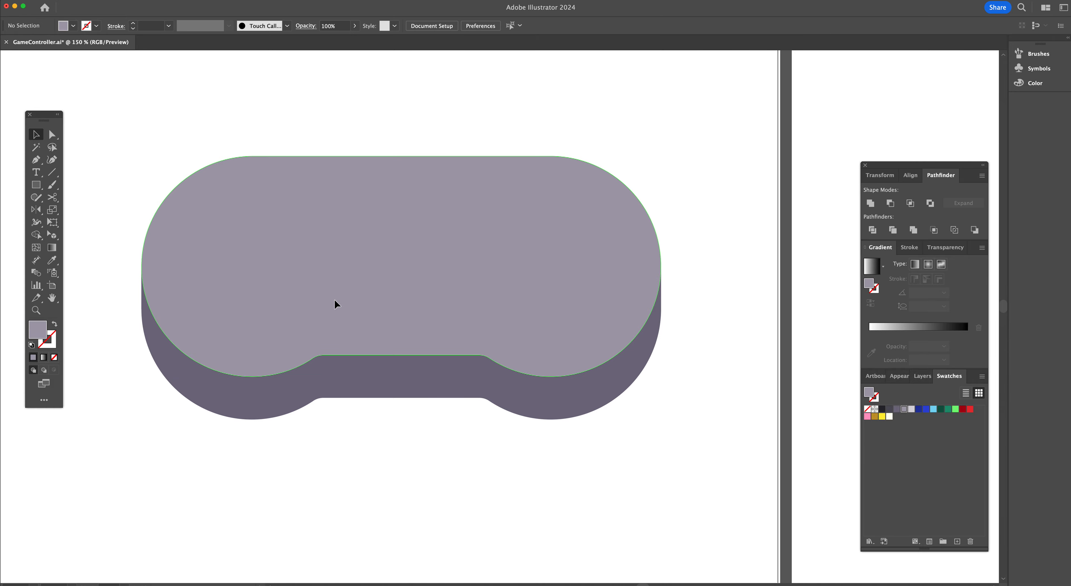
click(307, 387)
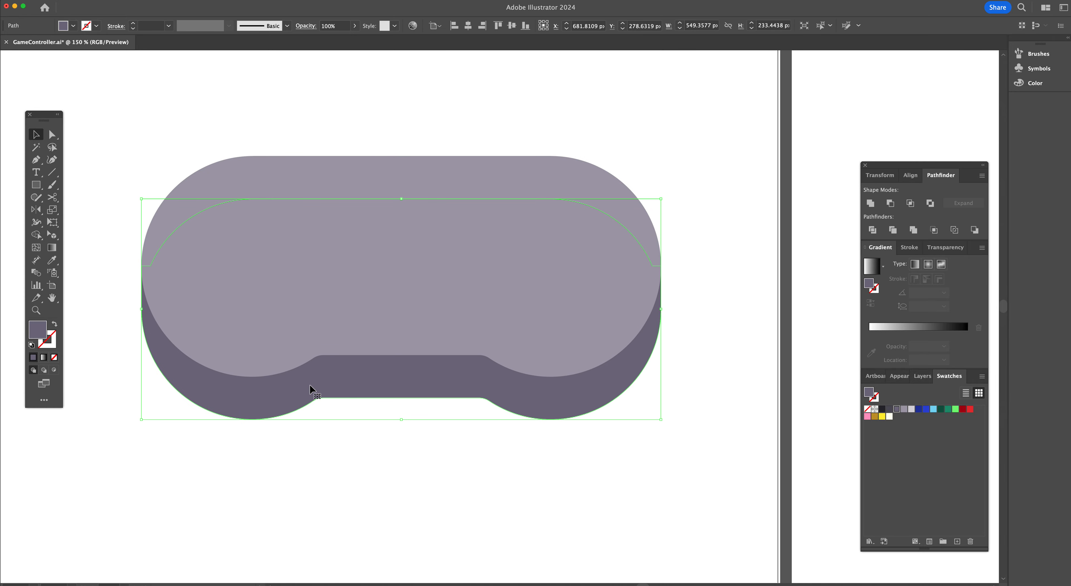
shift+click(315, 324)
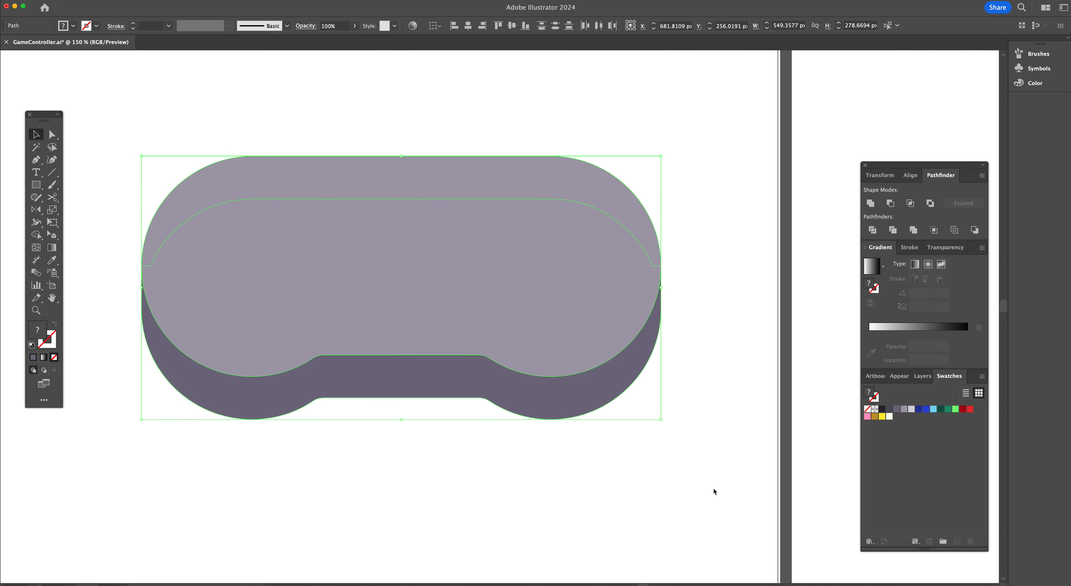
key(super+c)
key(super+f)
click(870, 203)
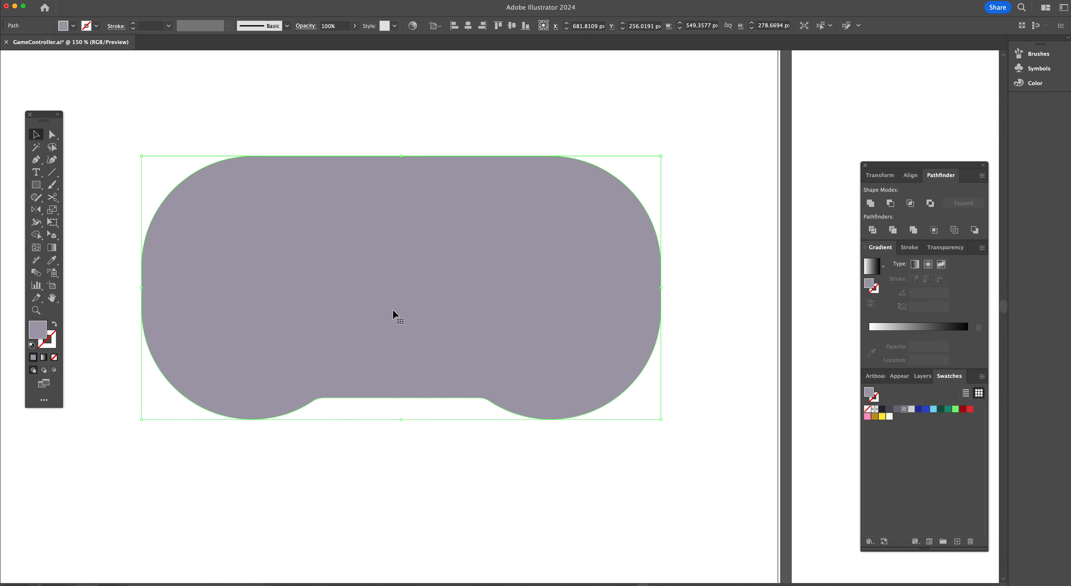
Fill the united shape with the dark gray swatch, swap it to the stroke, and set the stroke to 6 pt
click(889, 410)
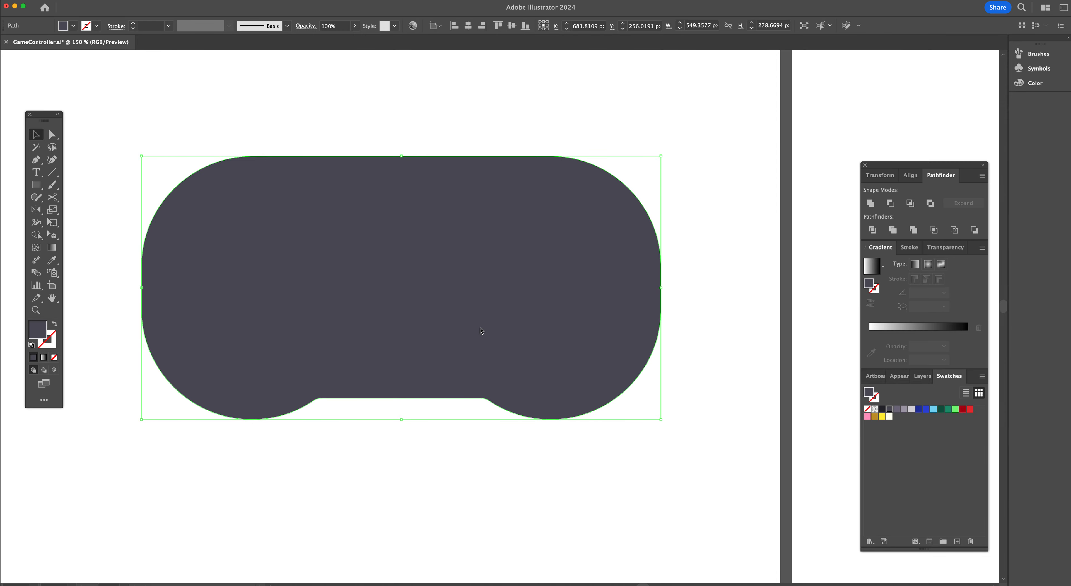
key(shift+x)
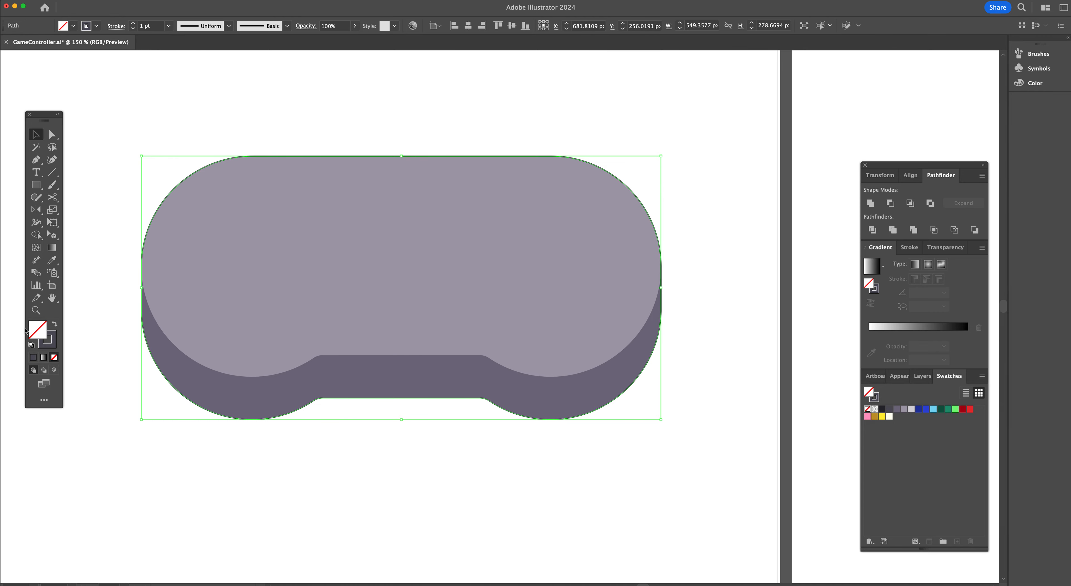
click(133, 24)
click(133, 24)
click(133, 24)
click(133, 24)
click(133, 24)
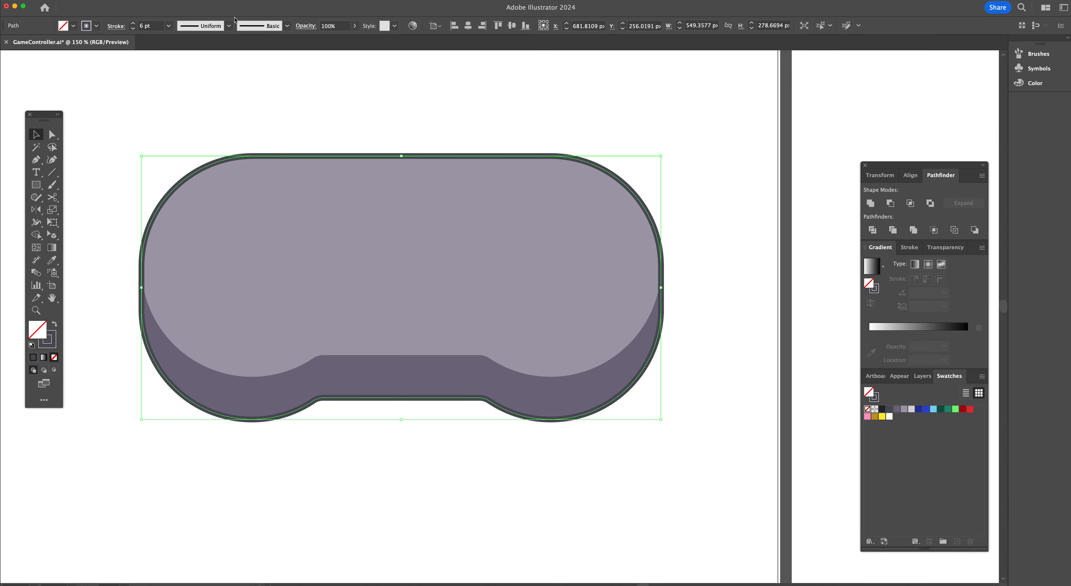
Raise the outline stroke to 7 pt and align the stroke to the outside of the path
scroll(539, 199, right, 10)
scroll(540, 199, left, 10)
click(133, 24)
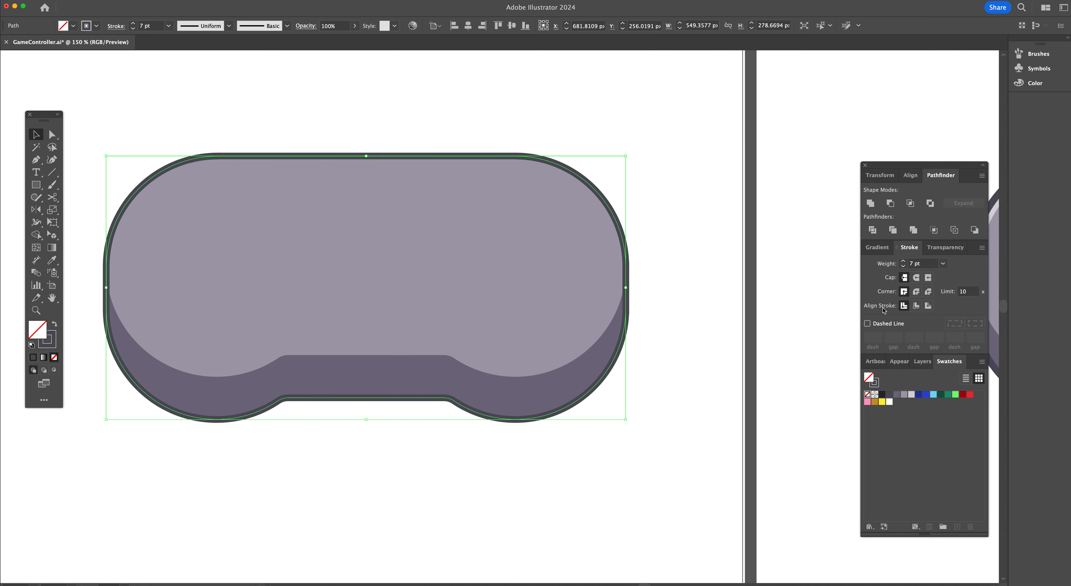
click(916, 307)
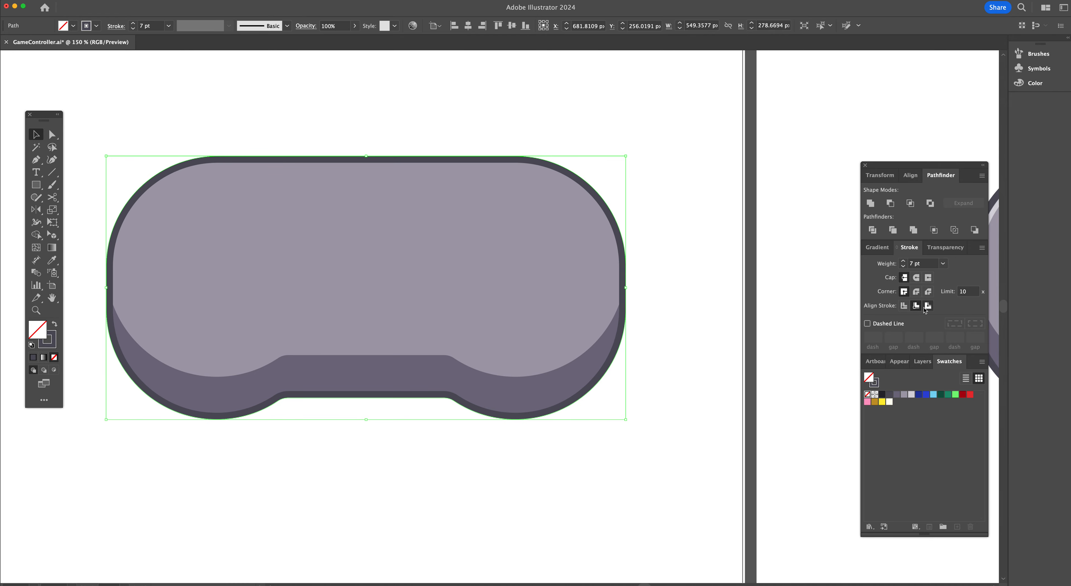
click(927, 306)
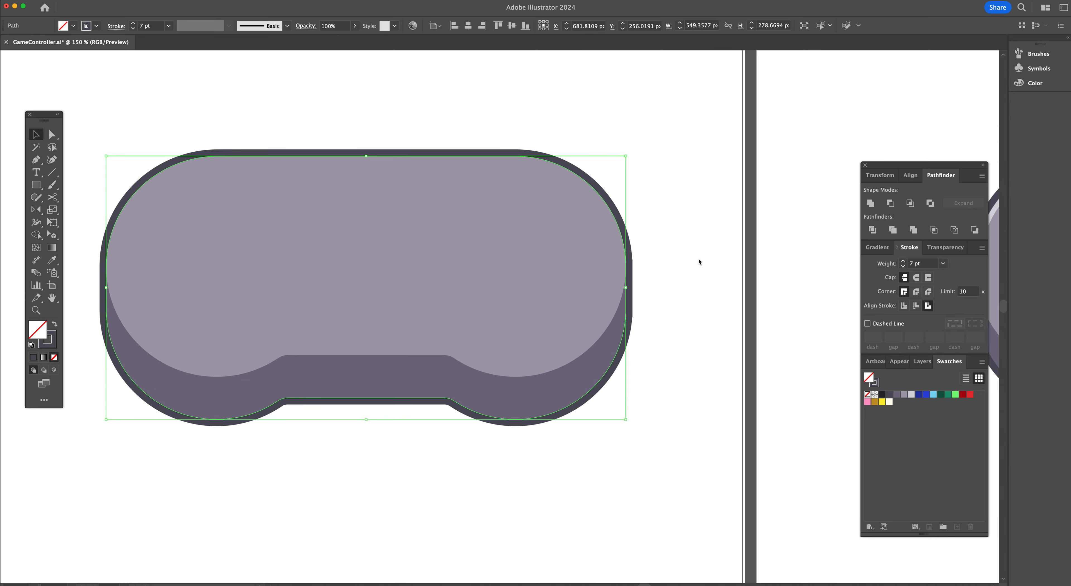
Delete the lower anchor points of the light top body shape, keeping only its upper curve
scroll(698, 261, right, 10)
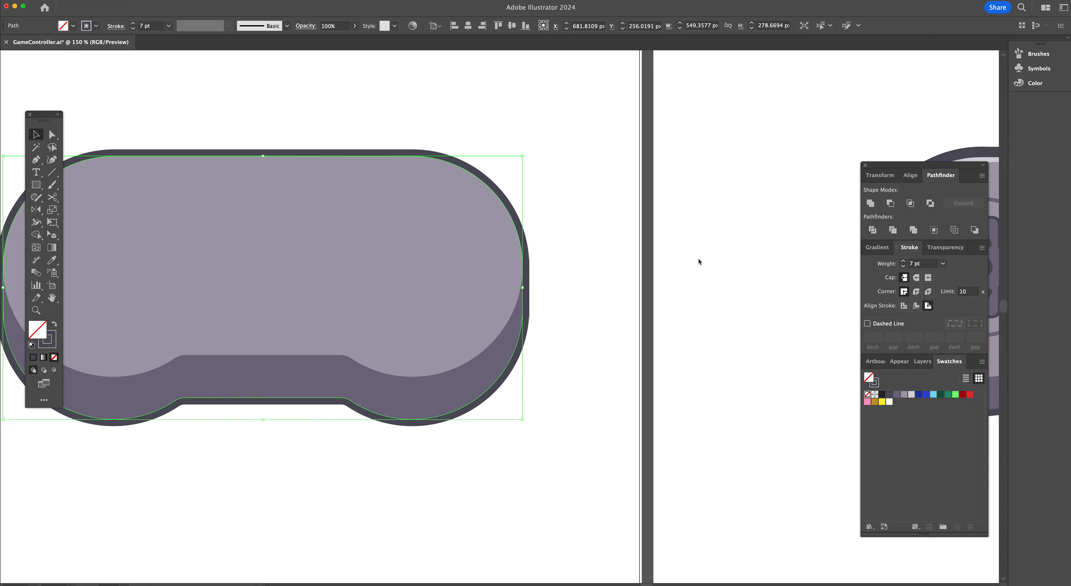
scroll(698, 261, right, 10)
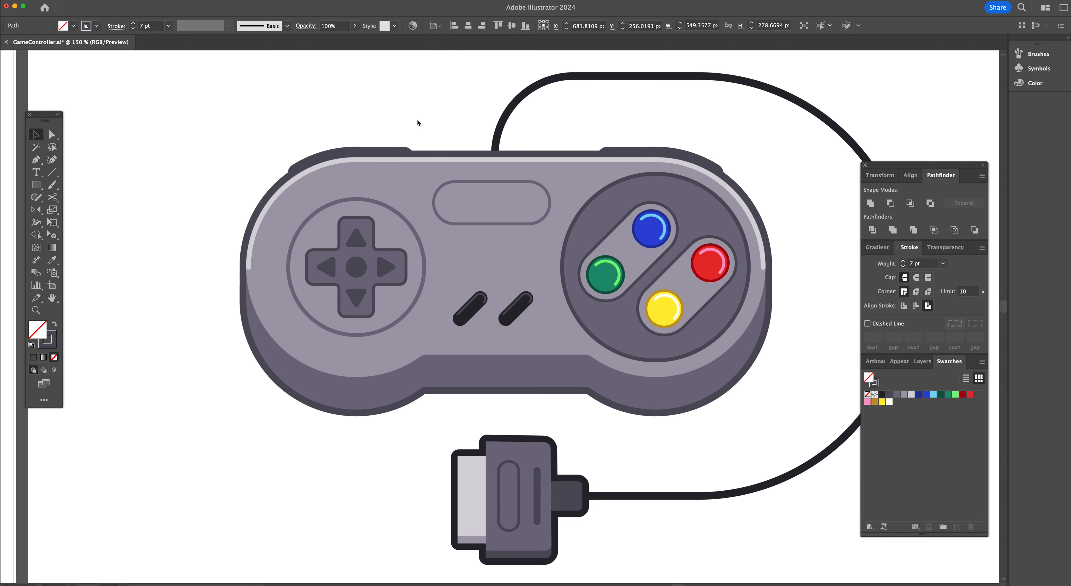
scroll(417, 120, left, 15)
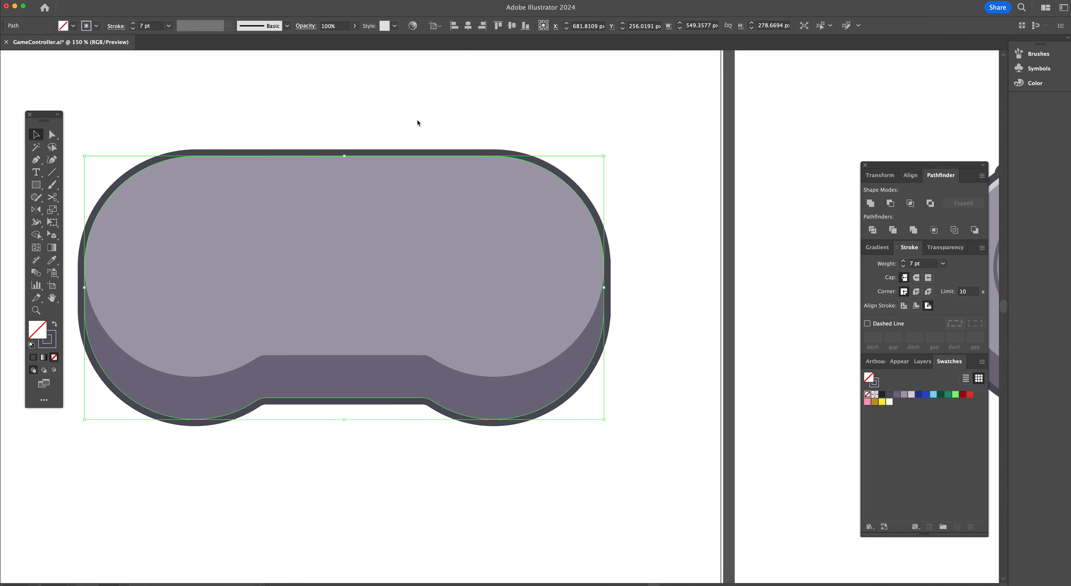
scroll(418, 122, left, 3)
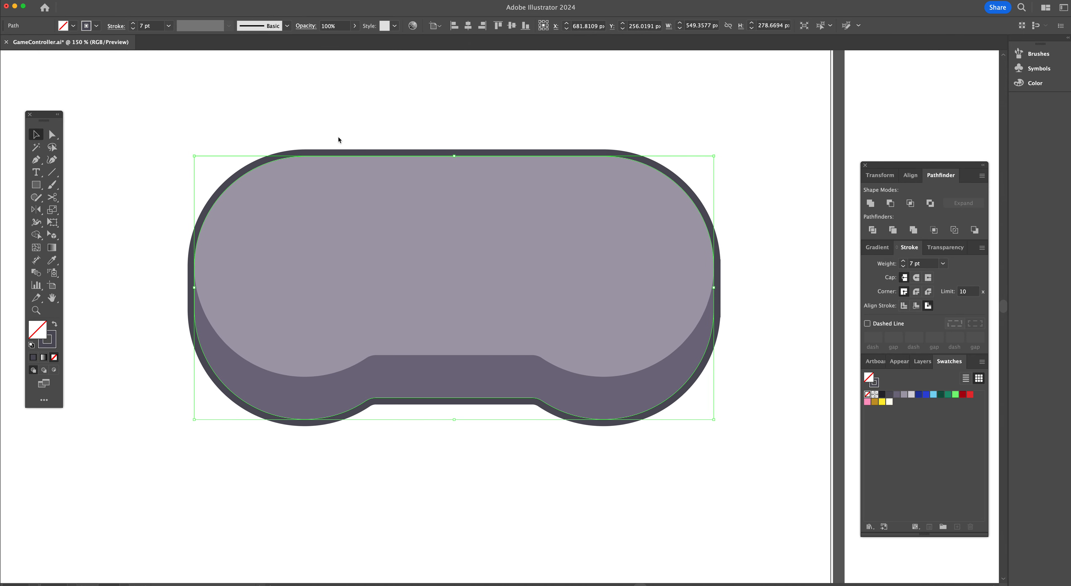
key(a)
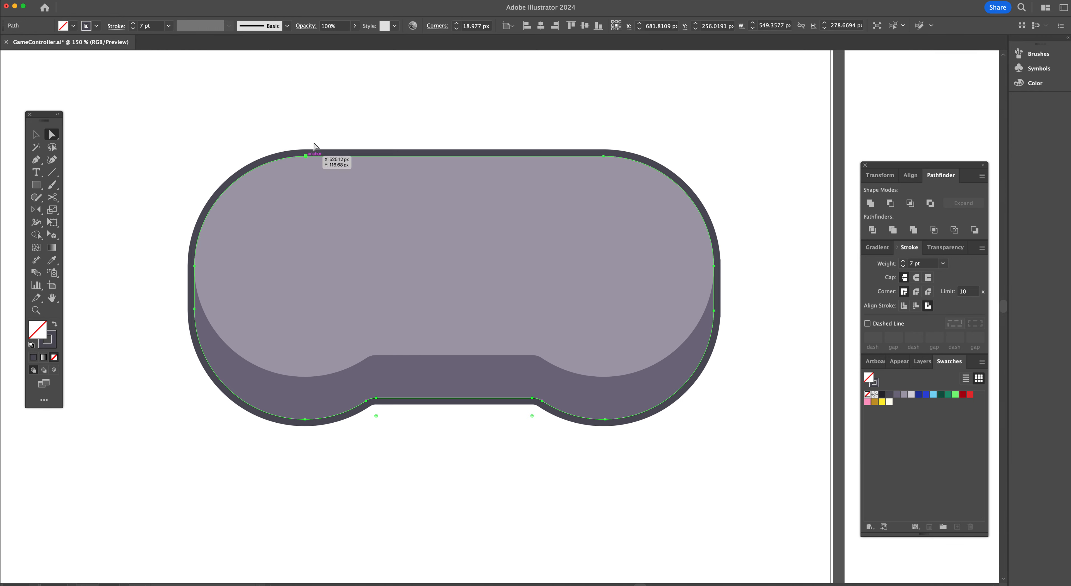
click(434, 312)
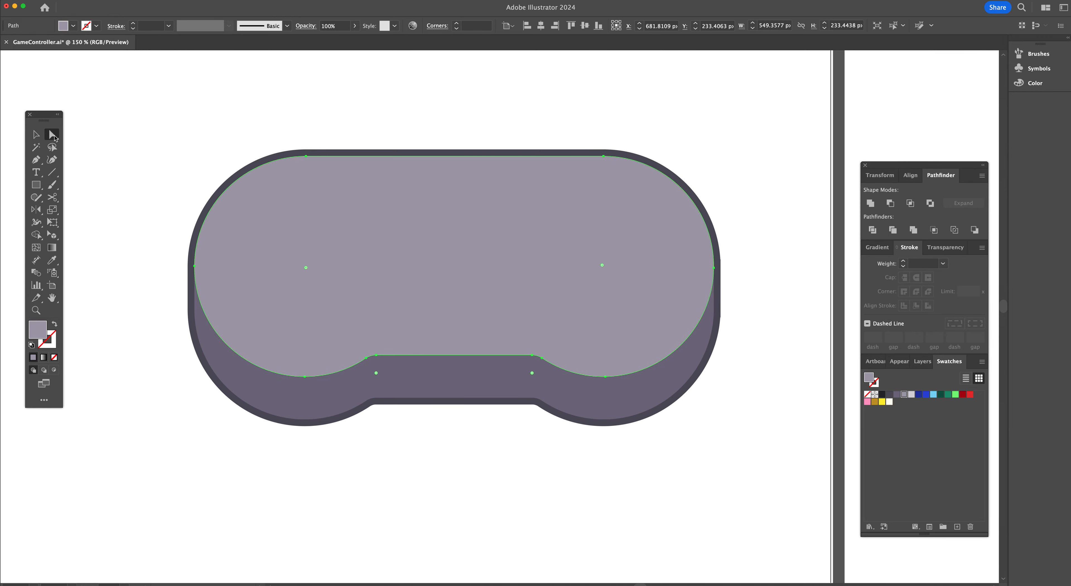
click(306, 157)
shift+click(617, 156)
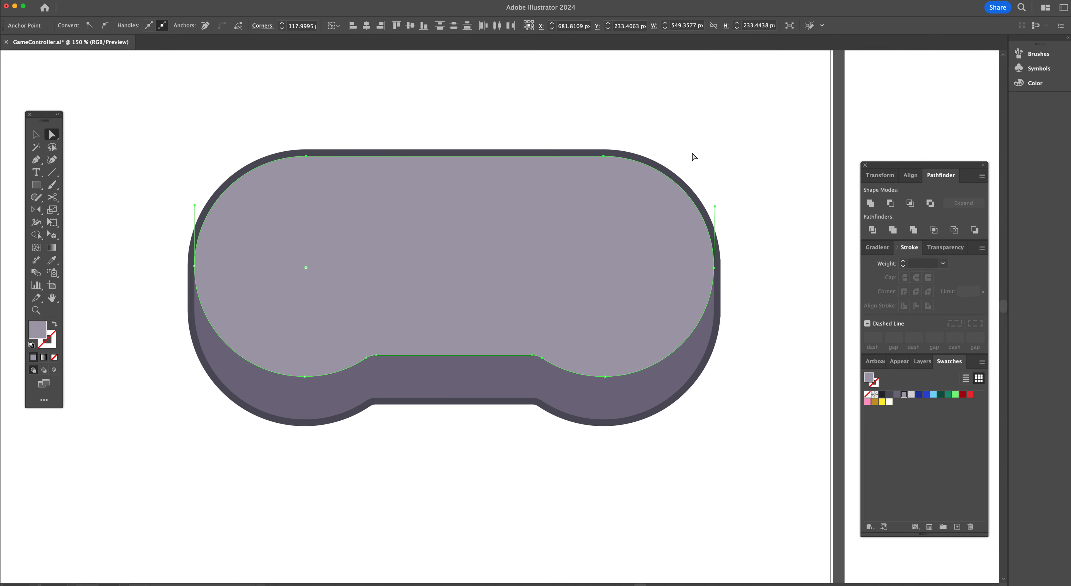
click(306, 156)
shift+click(603, 157)
key(Delete)
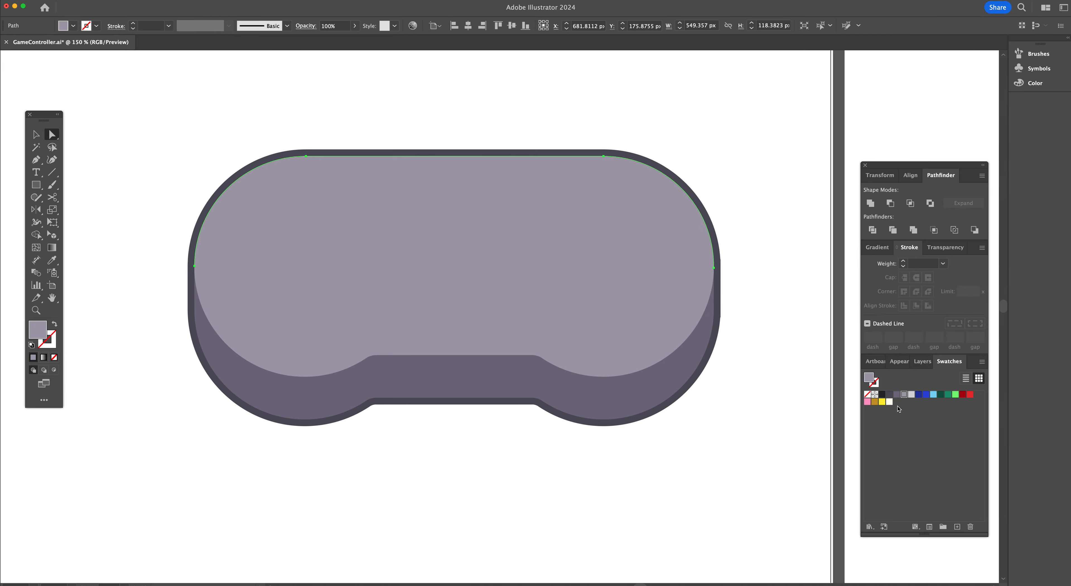
Apply the light gray swatch to the top curve, swap it to the stroke, and set the stroke weight to 11 pt
click(910, 395)
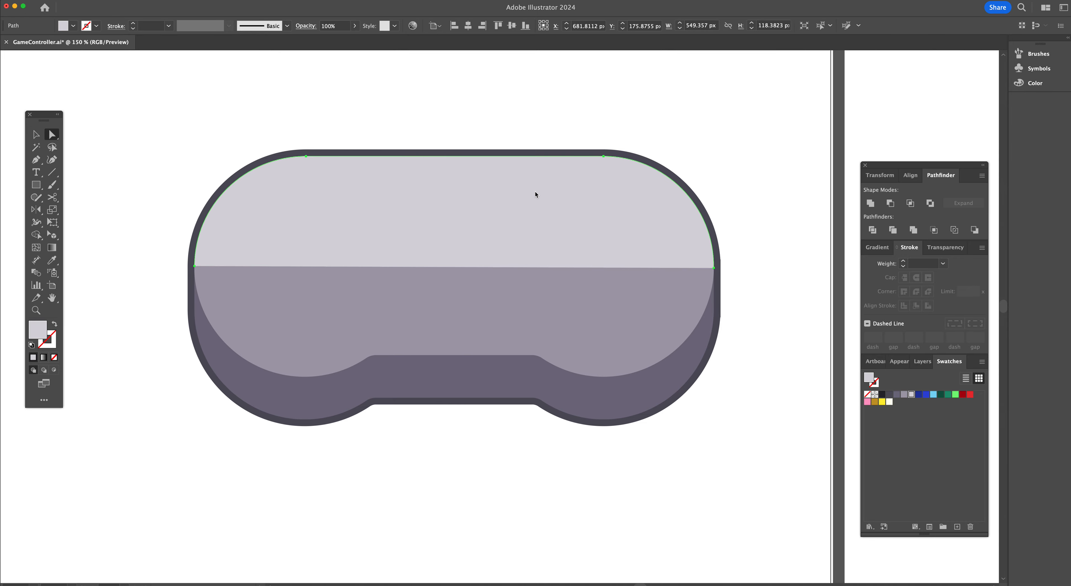
key(shift+x)
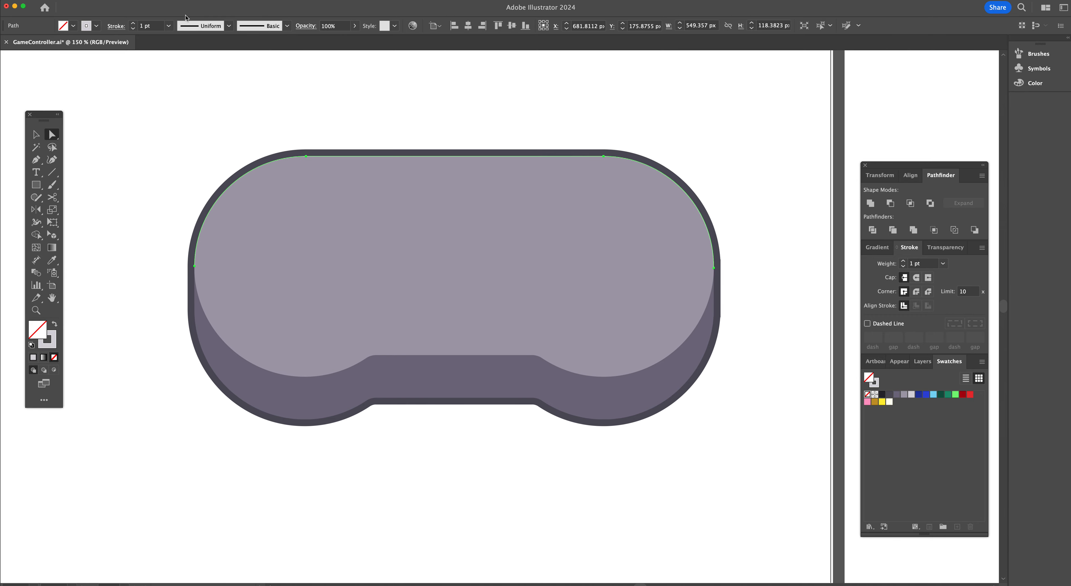
click(133, 23)
click(133, 23)
click(132, 23)
click(133, 23)
click(133, 23)
click(133, 23)
click(133, 23)
click(133, 23)
click(133, 23)
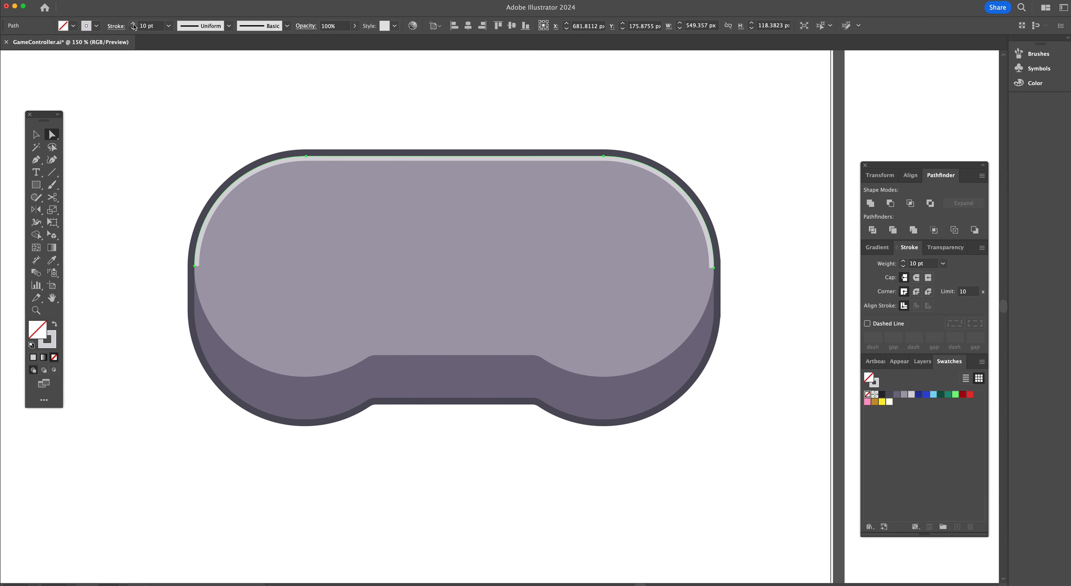
click(133, 23)
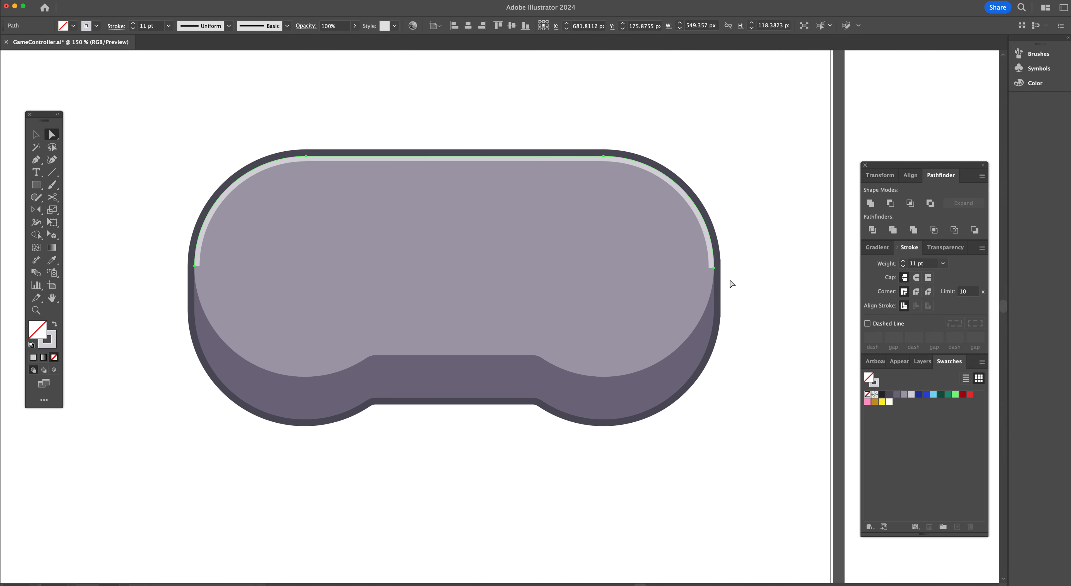
Bring the light gray curve to the front and taper both of its stroke ends with the Width tool
key(super)
key(super+shift+bracketright)
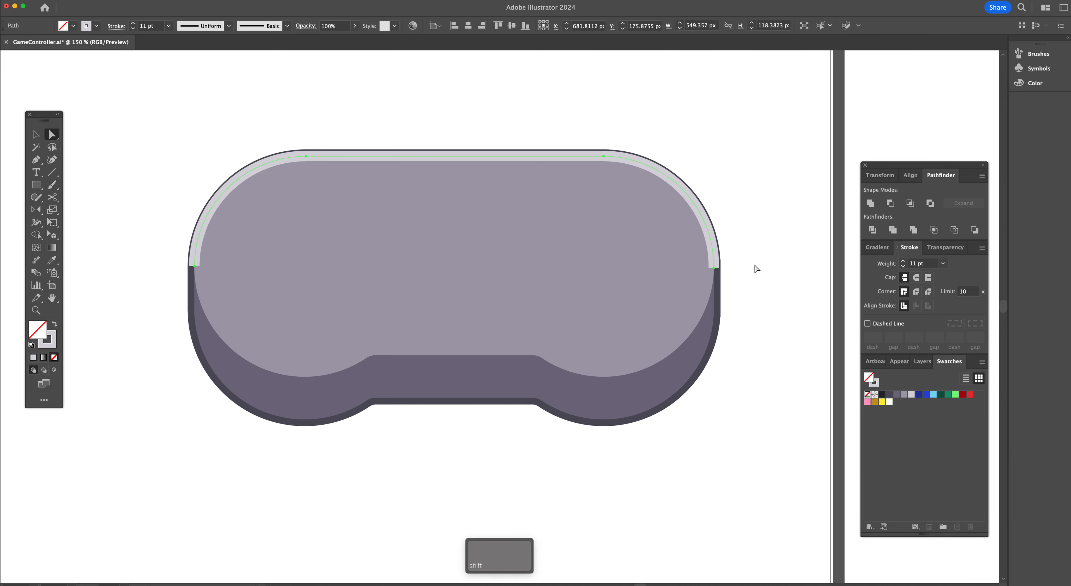
key(shift+w)
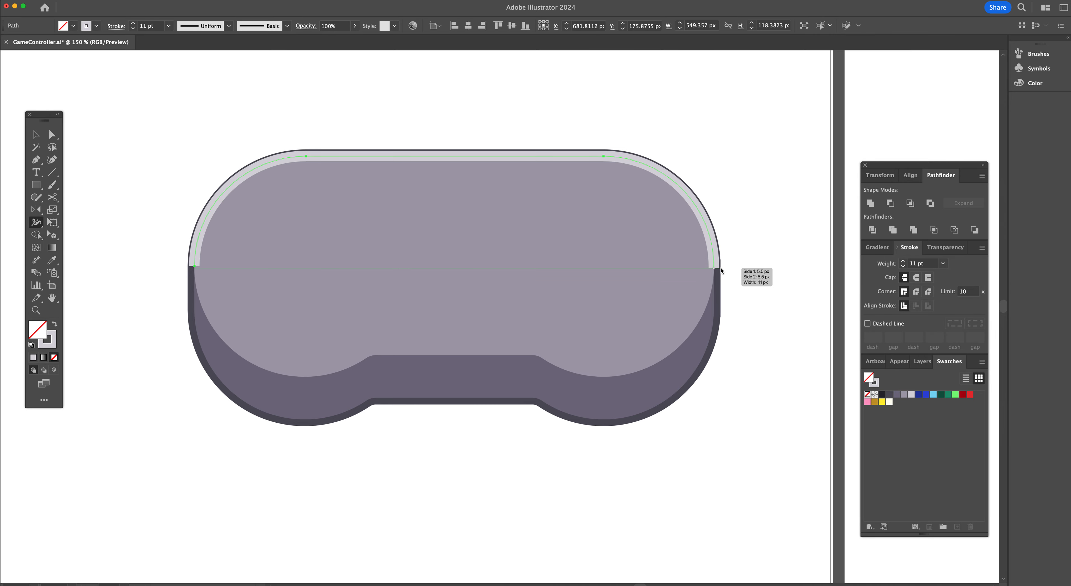
drag(719, 268, 711, 267)
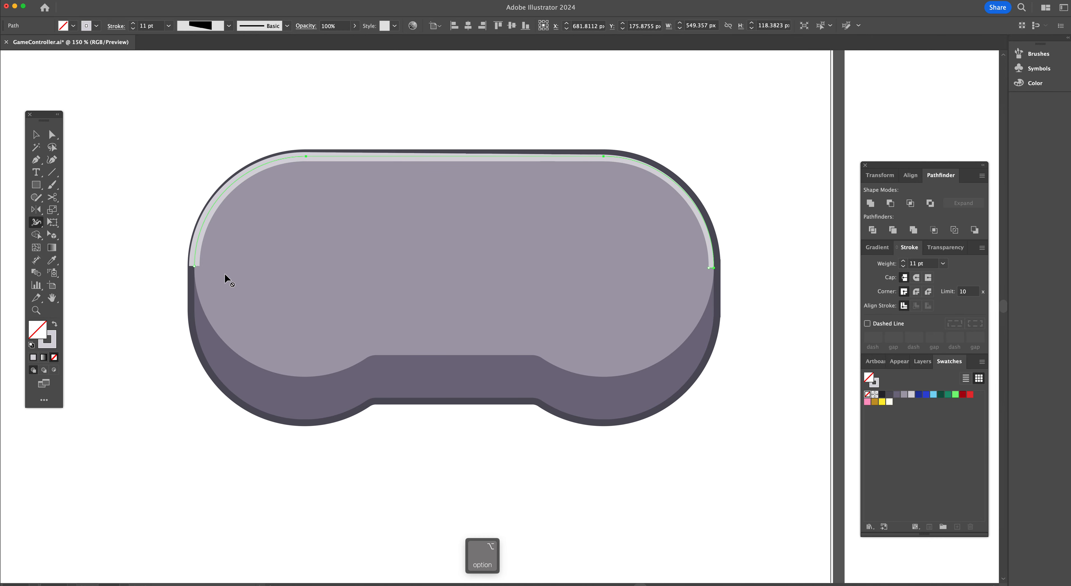
drag(188, 267, 196, 270)
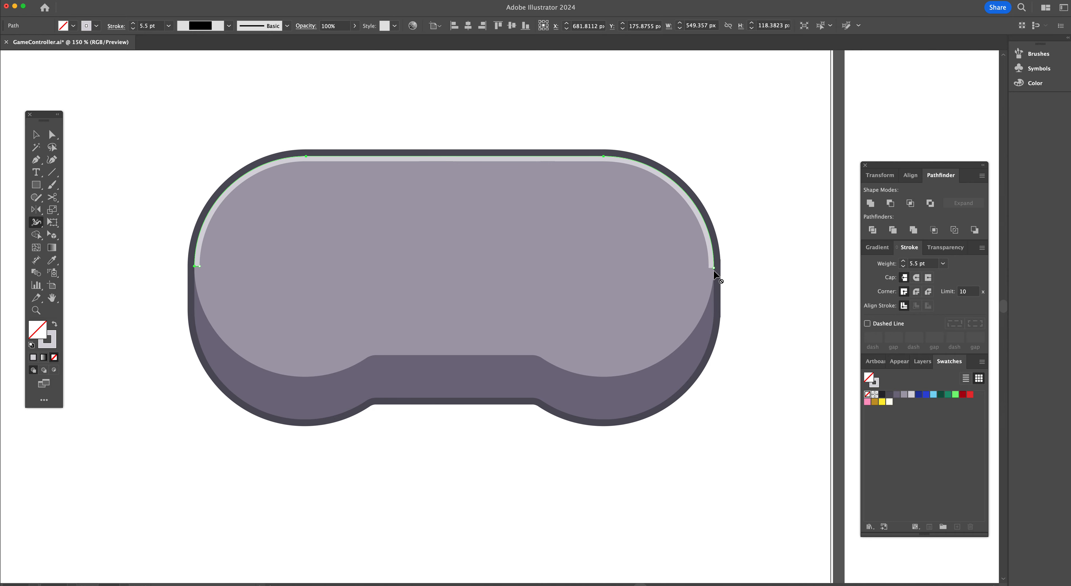
Compare the highlight with the reference and set the curve's stroke caps to round
scroll(708, 262, right, 5)
scroll(708, 263, right, 20)
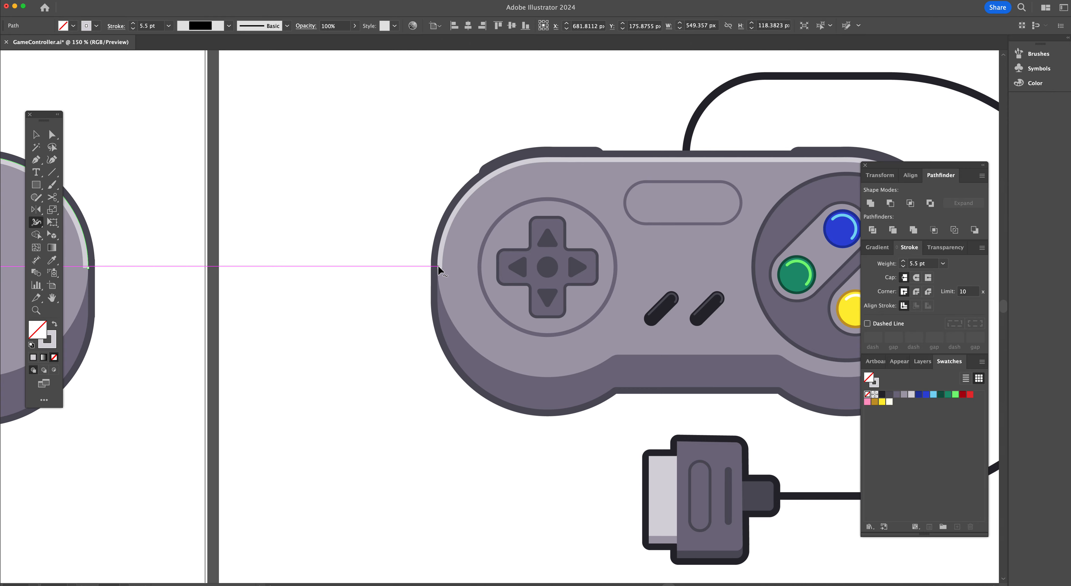
scroll(442, 268, left, 5)
scroll(442, 268, left, 20)
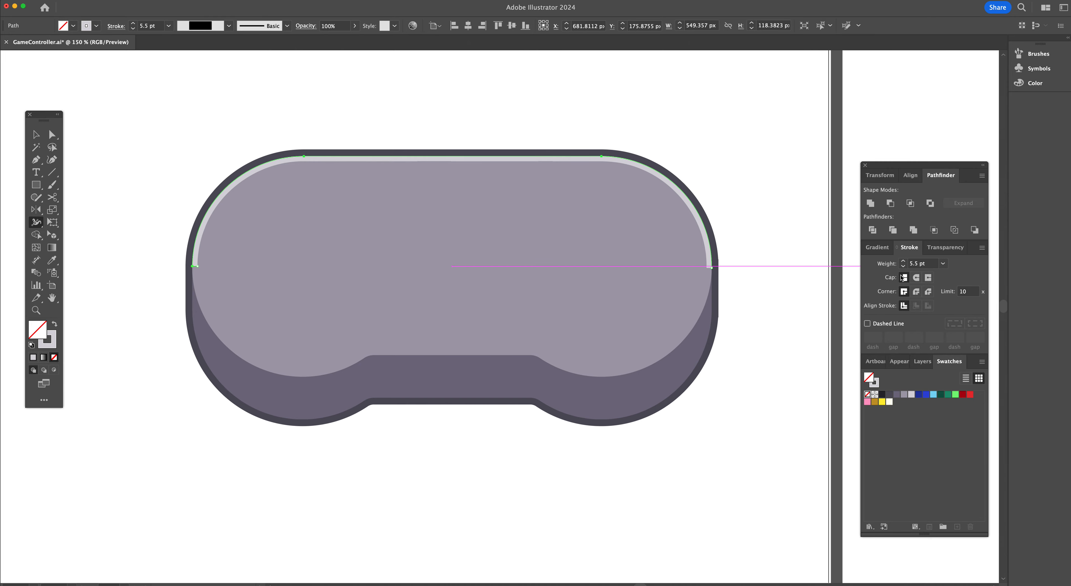
click(916, 278)
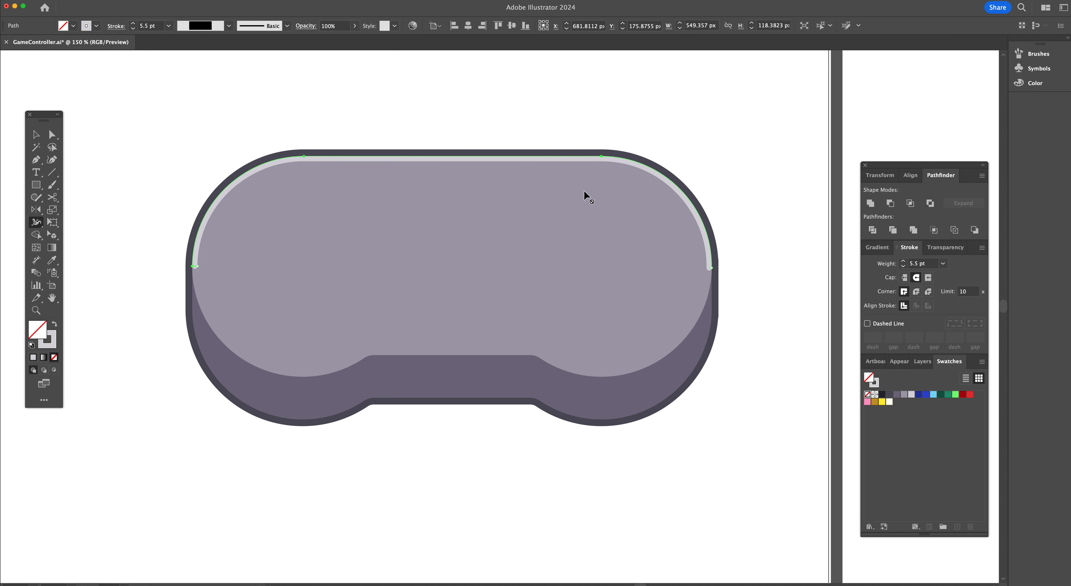
Select the highlight curve, paste a copy in front, and give the copy the dark gray stroke swatch
key(a)
click(500, 137)
scroll(396, 220, up, 1)
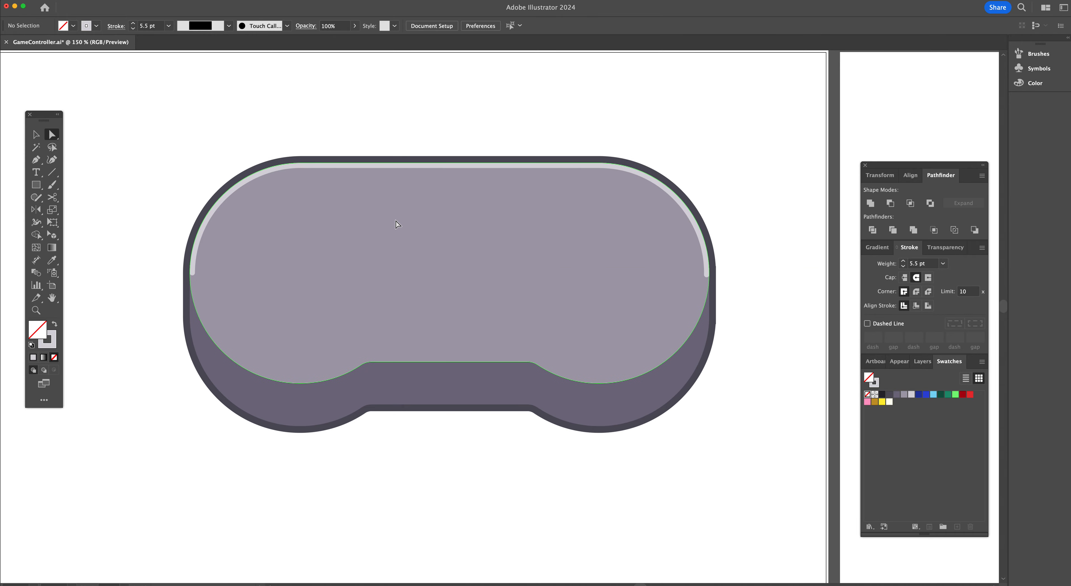
scroll(396, 224, up, 3)
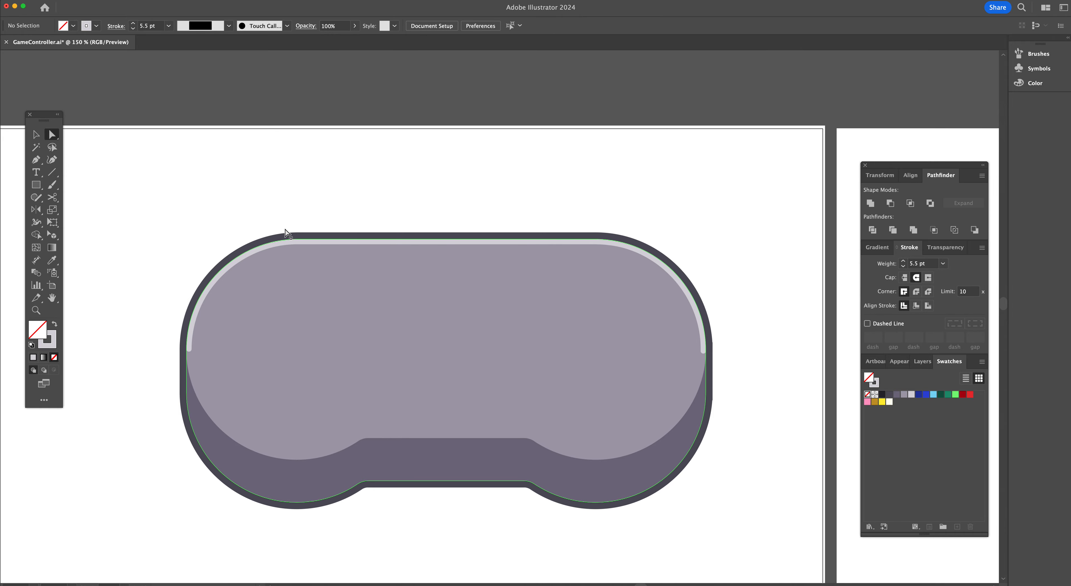
click(296, 240)
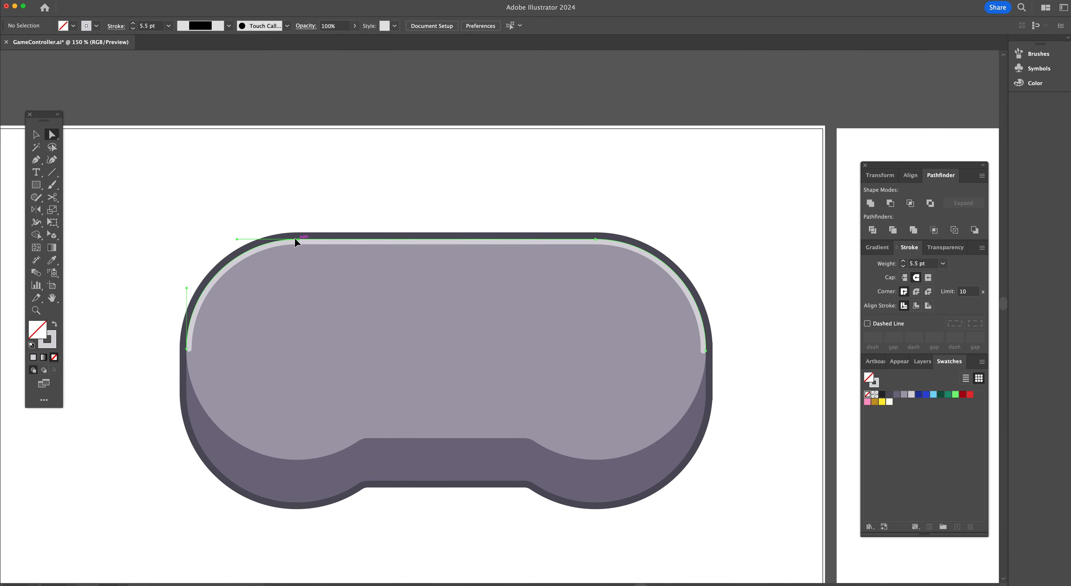
key(v)
click(556, 243)
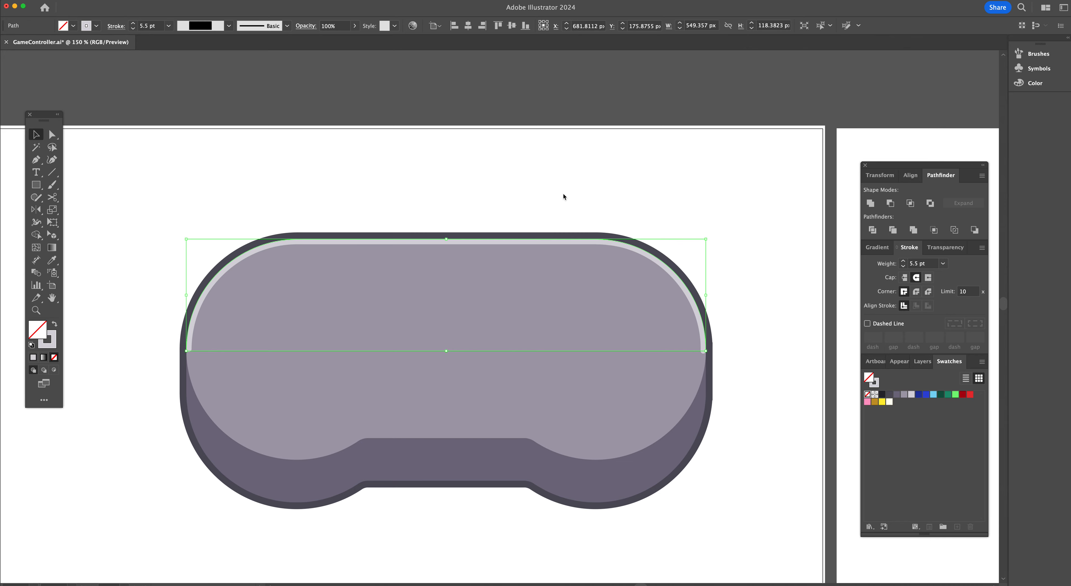
key(super+c)
key(super+f)
click(50, 336)
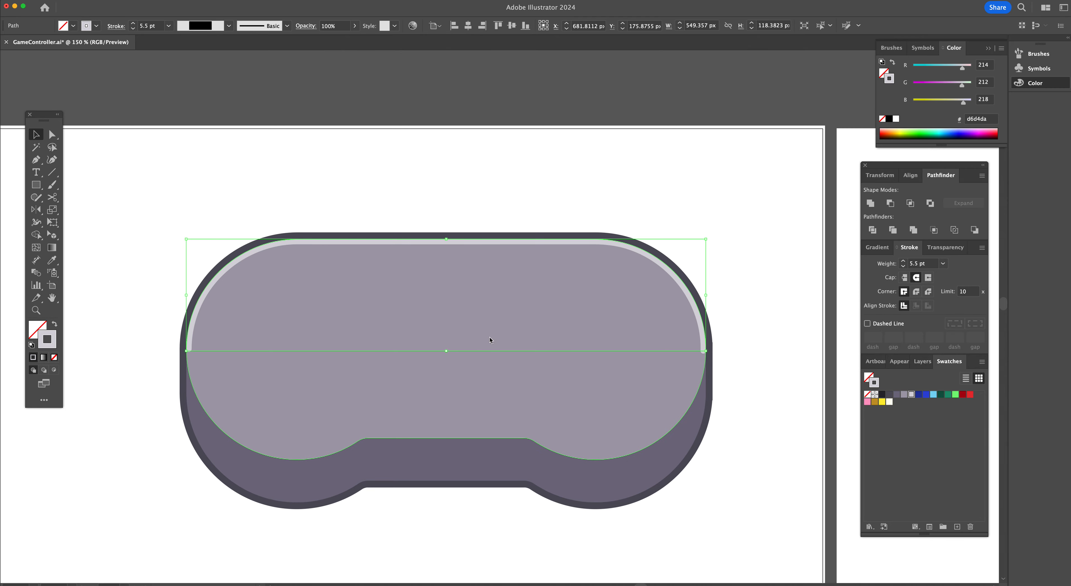
click(889, 395)
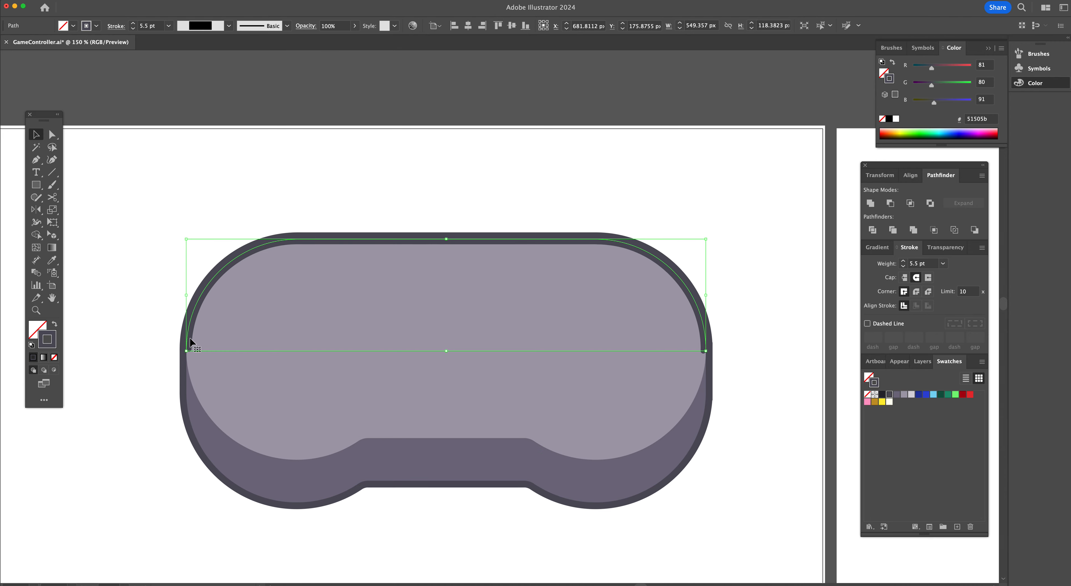
Reset the dark copy's width profile to Uniform and raise its stroke weight to 21 pt
key(shift+w)
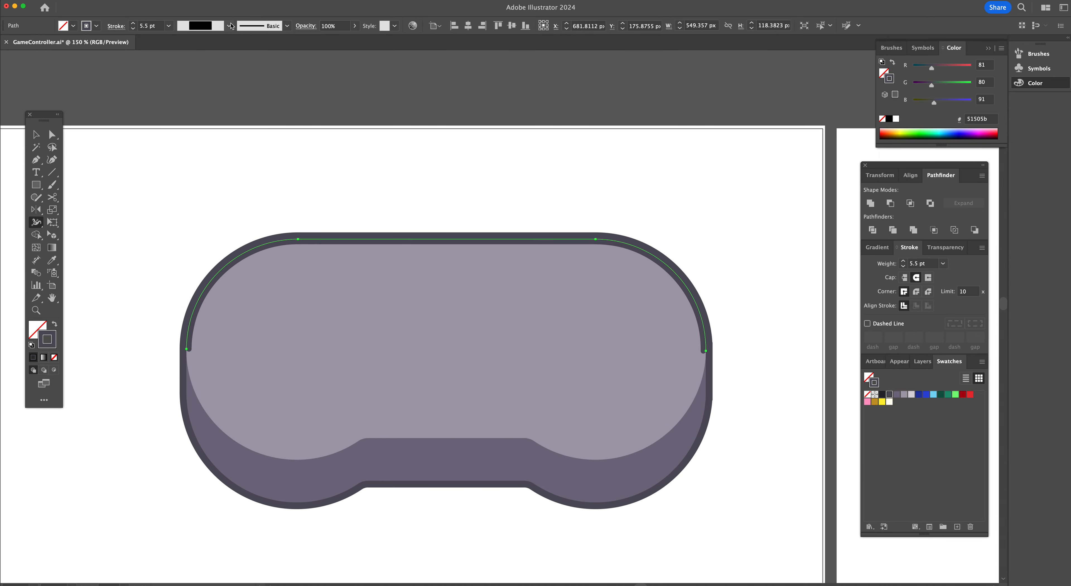
click(229, 25)
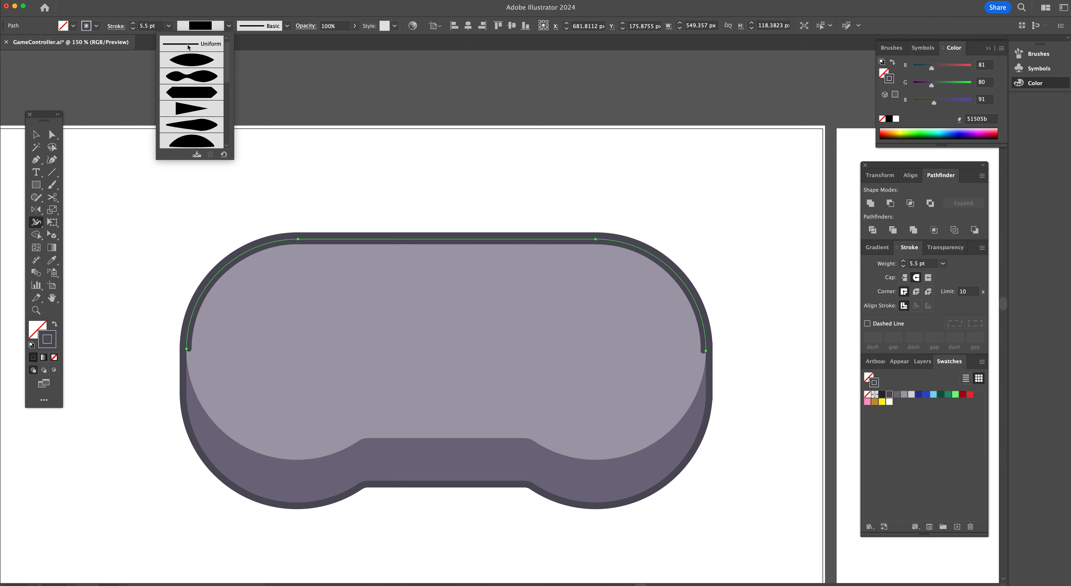
click(188, 47)
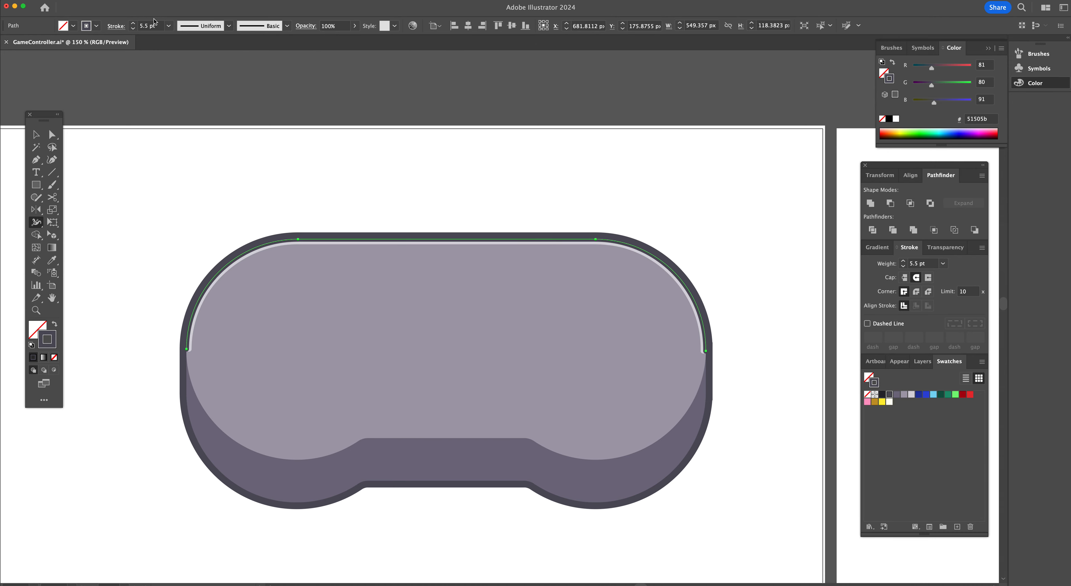
click(229, 26)
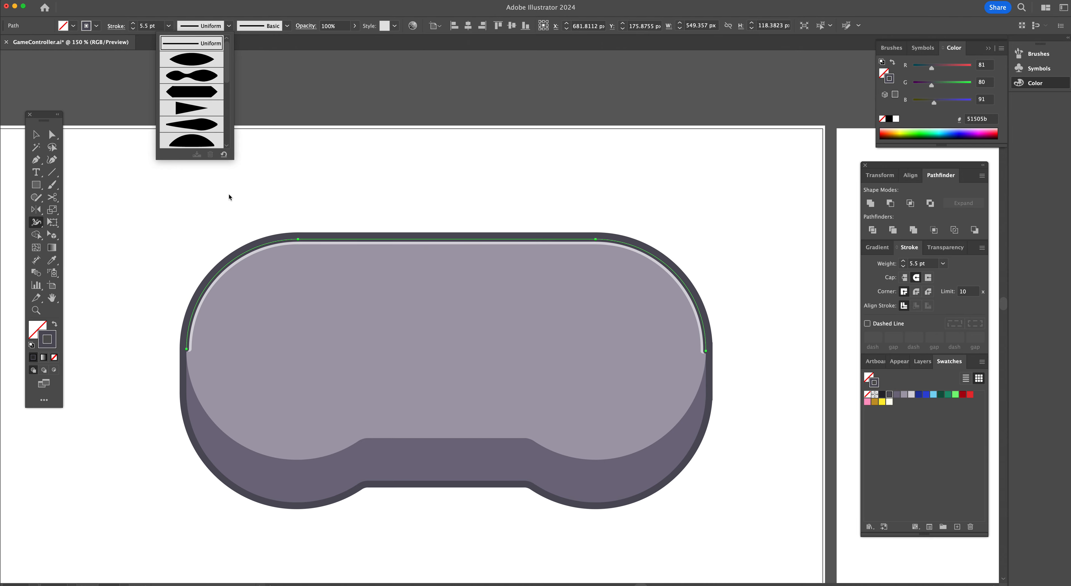
click(134, 25)
click(134, 24)
click(134, 24)
click(134, 24)
click(134, 24)
click(134, 24)
click(134, 24)
click(134, 24)
click(134, 24)
click(134, 24)
click(134, 24)
click(134, 24)
click(133, 24)
click(134, 24)
click(134, 24)
click(134, 24)
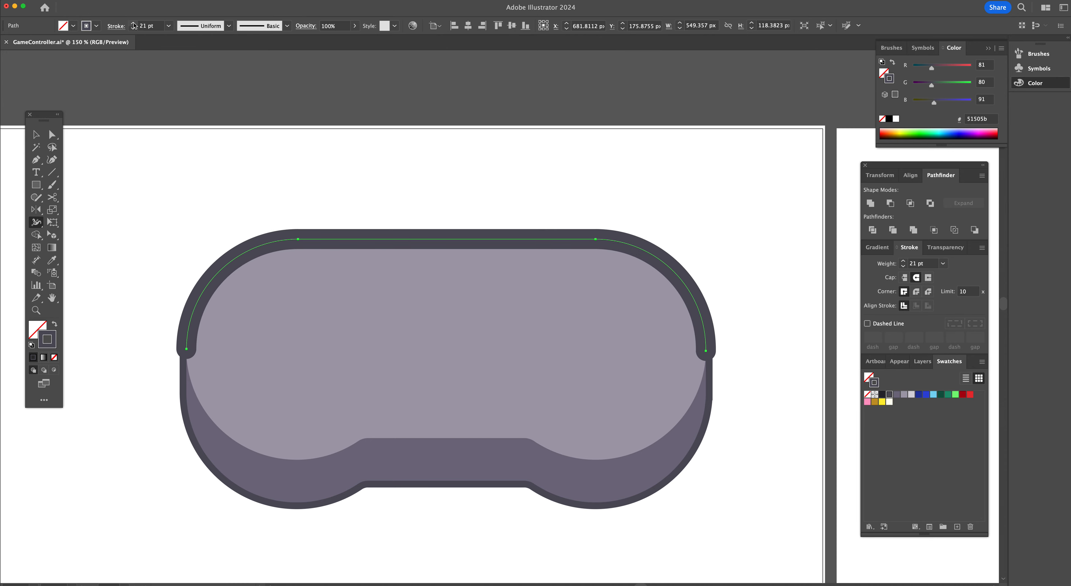
Add two anchor points along the upper-left part of the dark curve, matching the reference's shoulder button
scroll(753, 364, right, 3)
scroll(752, 364, right, 15)
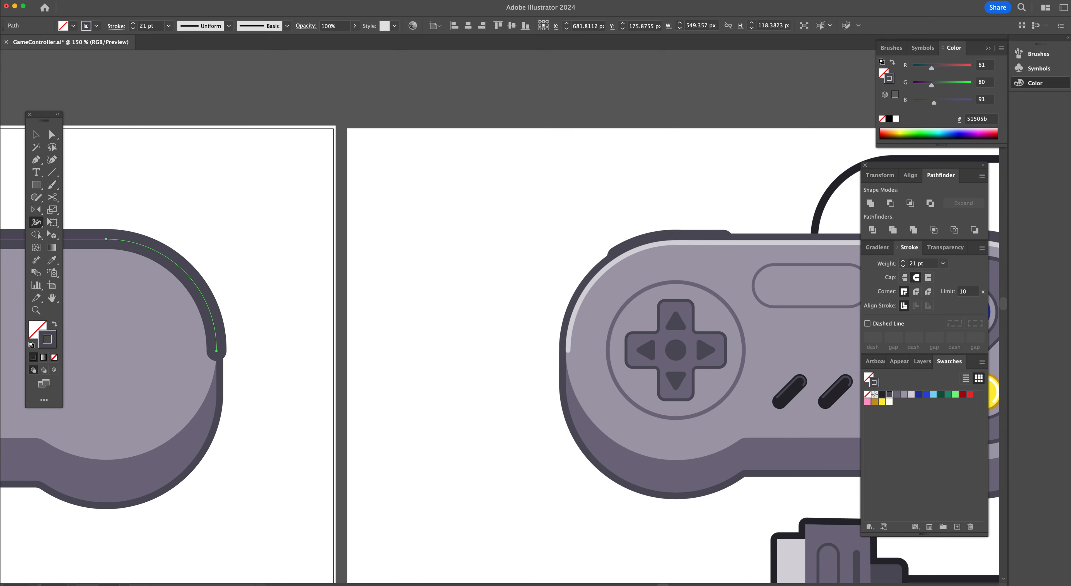
scroll(388, 310, left, 17)
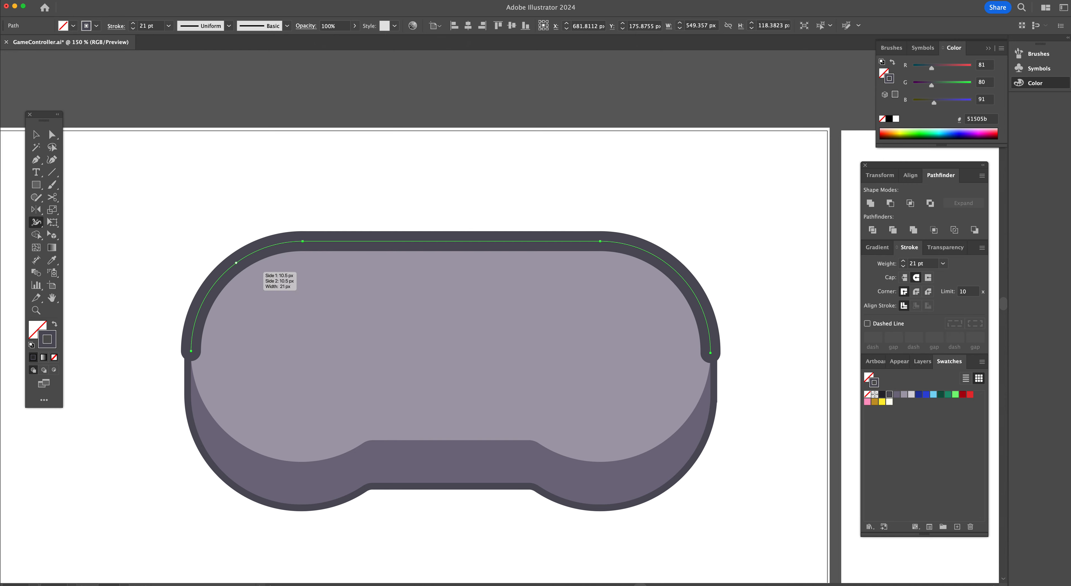
key(plus)
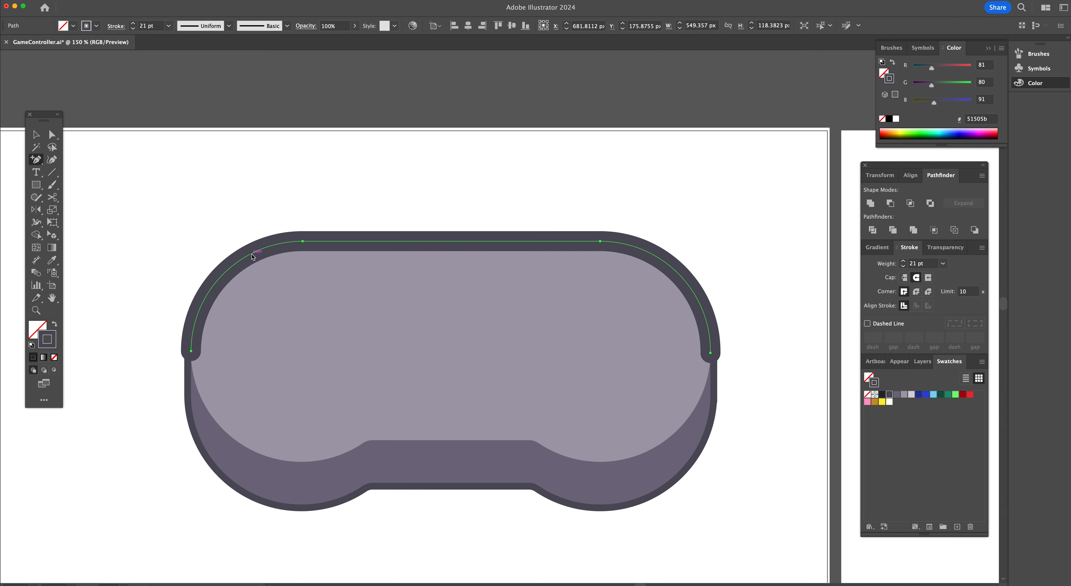
click(250, 255)
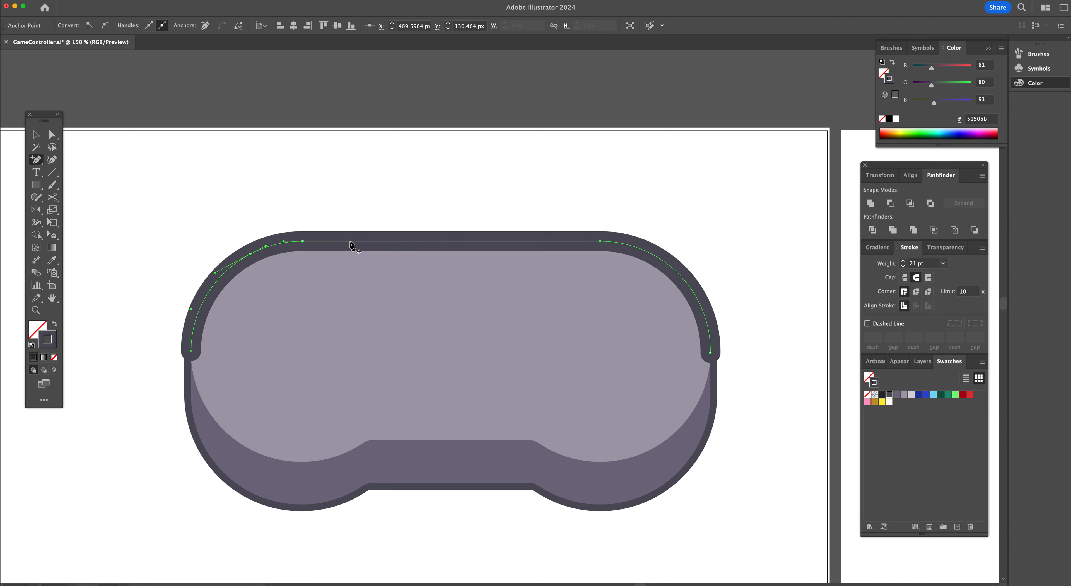
click(345, 241)
Delete the remaining outer anchor points so only the short upper-left segment of the dark curve remains
key(a)
click(191, 351)
key(Delete)
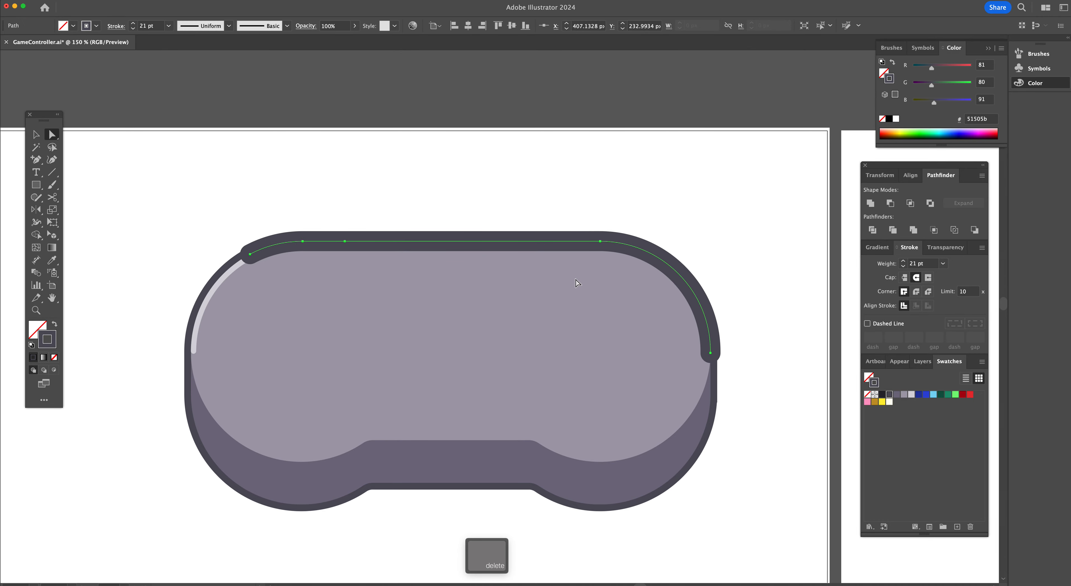
click(606, 241)
key(Delete)
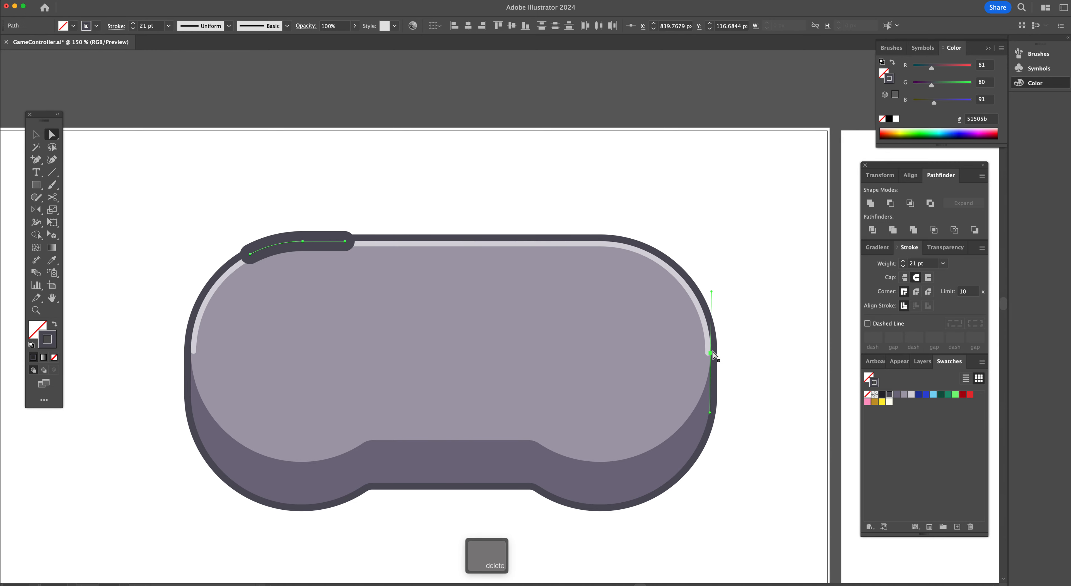
click(711, 353)
key(Delete)
Select the short dark segment and set its stroke weight to 25 pt
key(v)
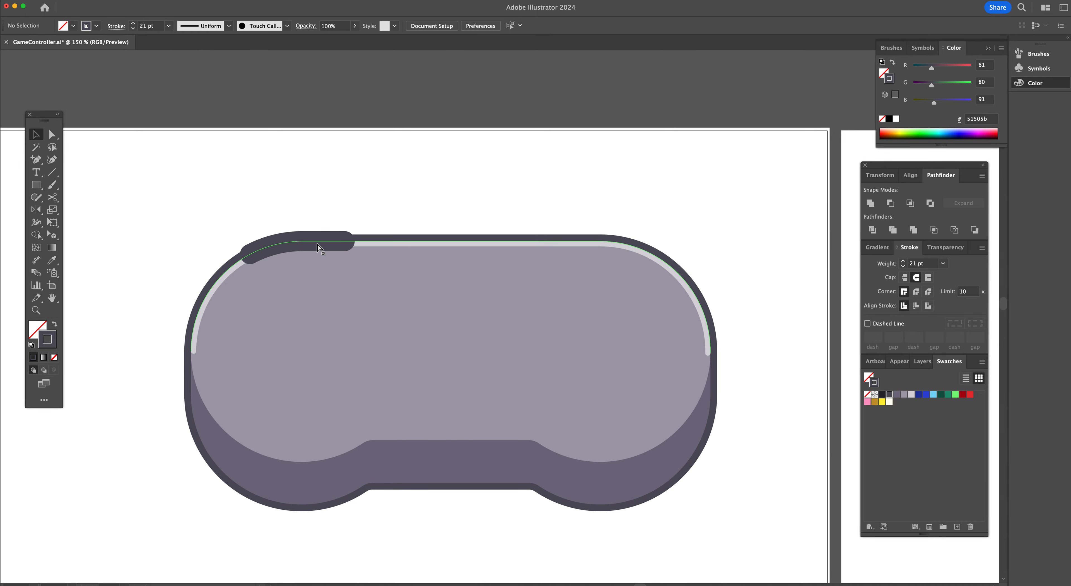
click(308, 248)
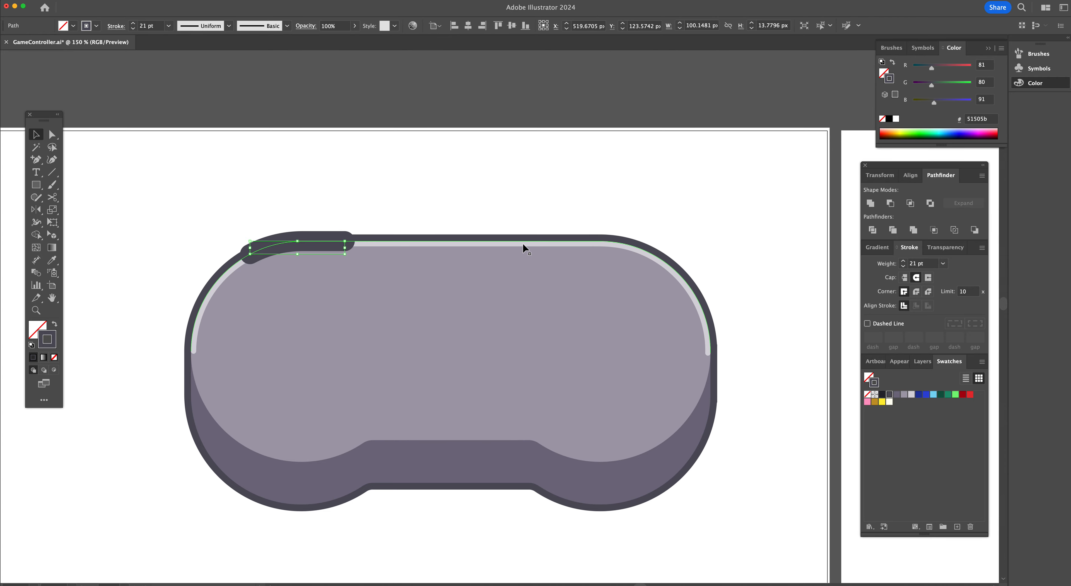
click(133, 23)
click(133, 23)
click(132, 23)
click(133, 23)
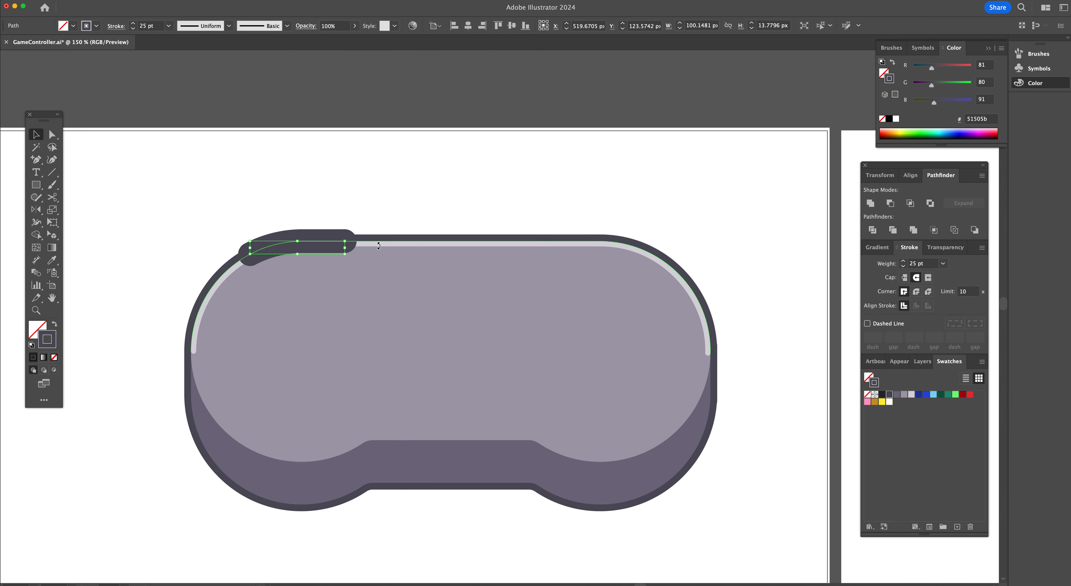
key(super+bracketleft)
key(super+bracketleft)
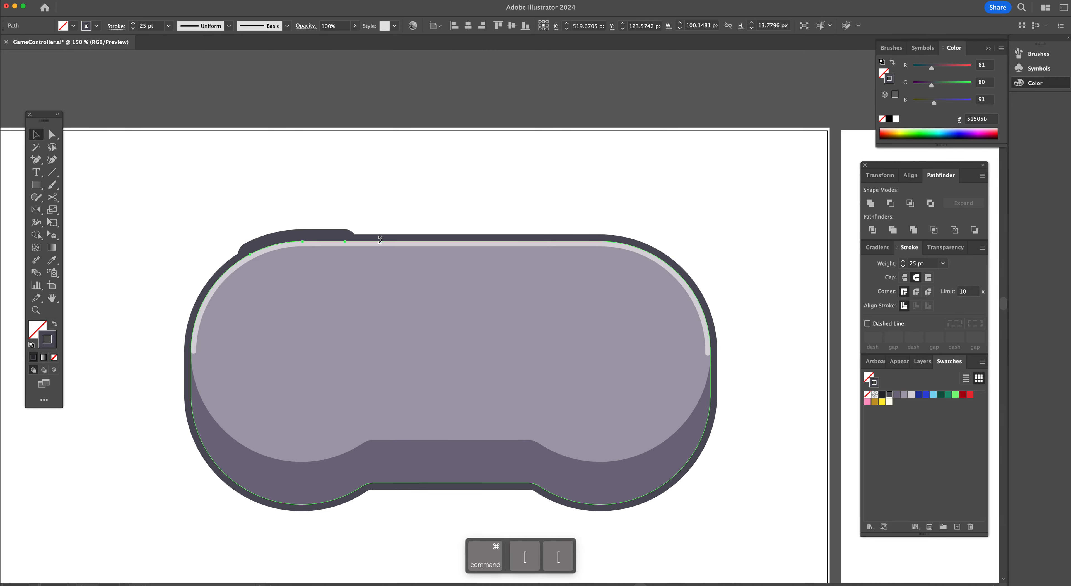
key(super+bracketleft)
key(super+bracketleft)
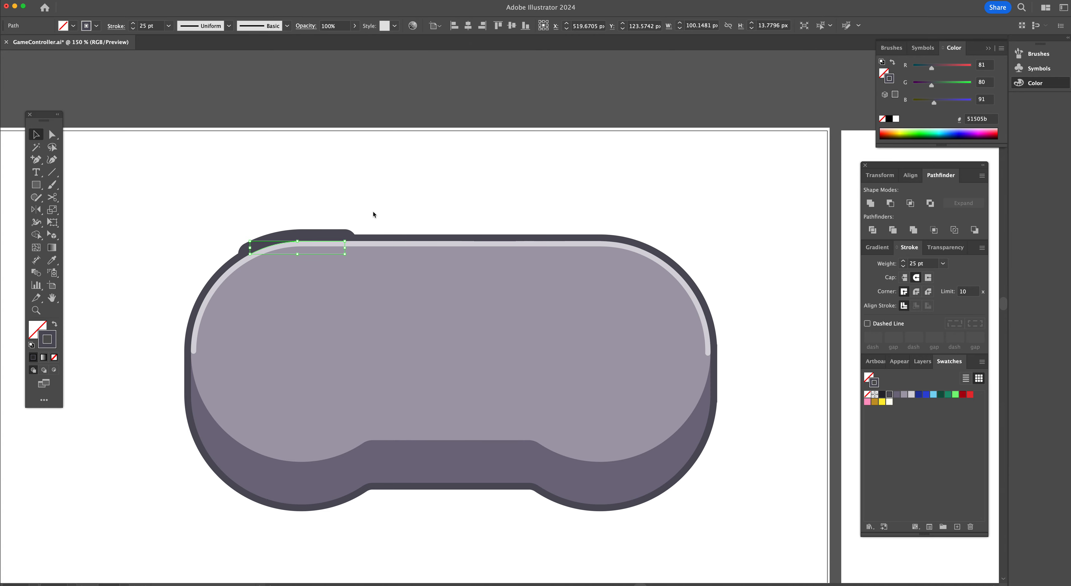
key(super+bracketright)
key(super+bracketright)
key(super+bracketright)
key(super+bracketright)
key(super+bracketright)
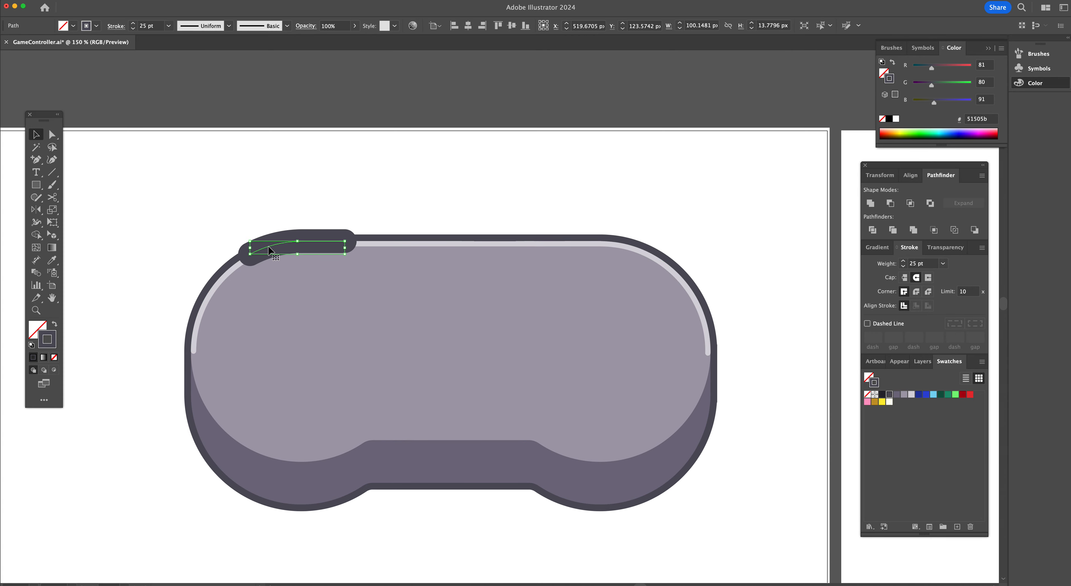
Duplicate the shoulder button segment to the upper-right edge of the controller body
key(alt)
drag(269, 249, 545, 252)
key(shift)
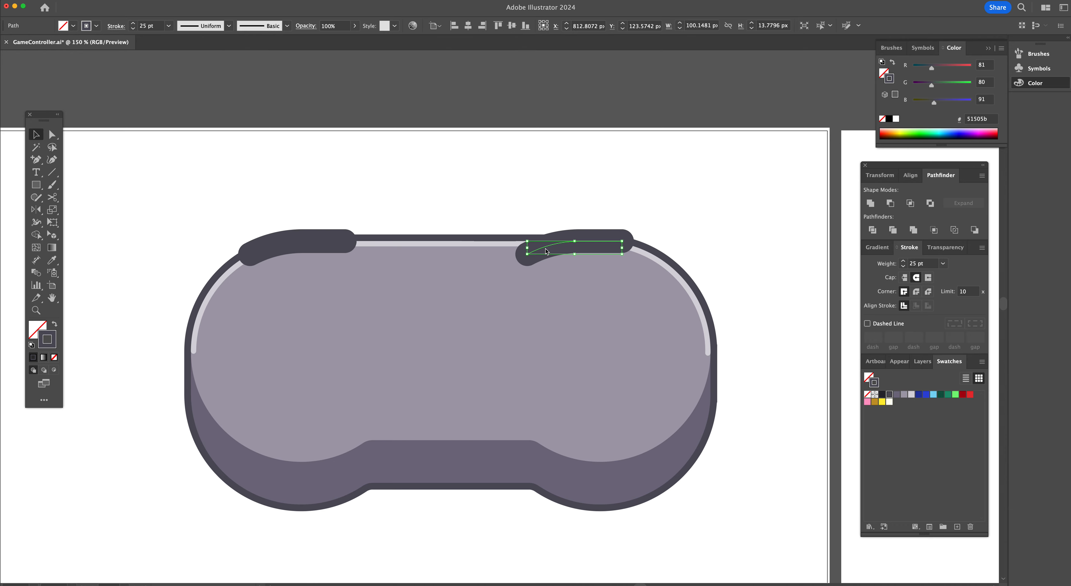
Reflect the duplicated shoulder segment horizontally and shift it into place along the controller's upper-right edge
key(o)
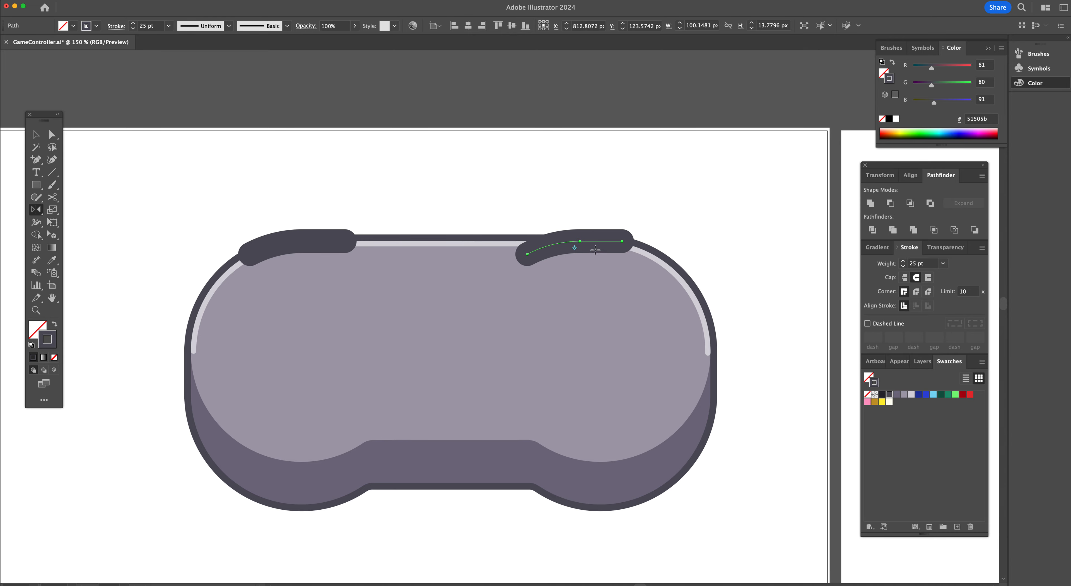
drag(746, 240, 493, 241)
key(shift)
key(v)
key(shift)
drag(594, 249, 625, 249)
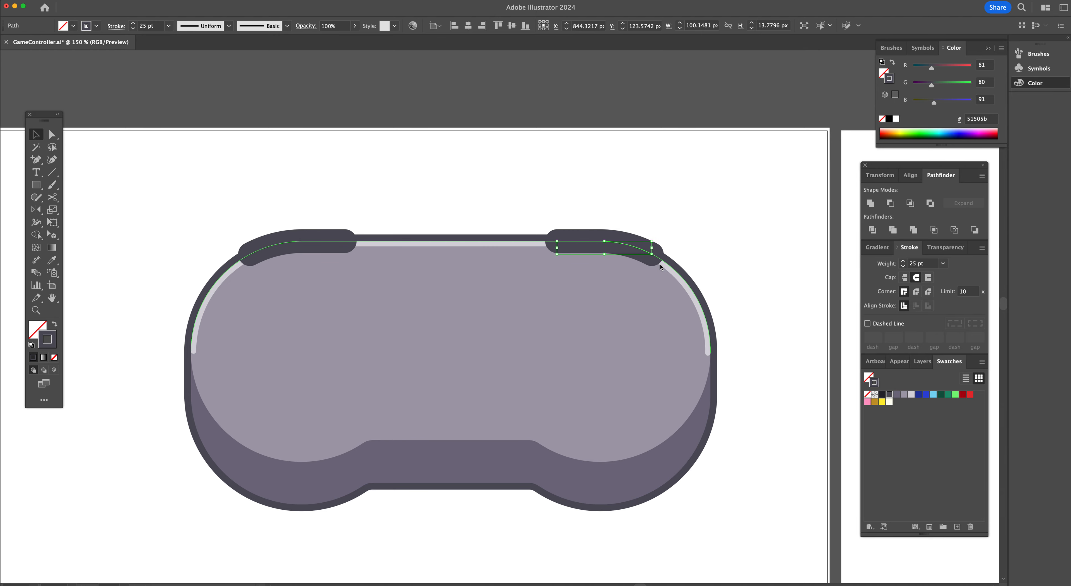
Select both shoulder segments and send them backward behind the controller body
shift+click(312, 246)
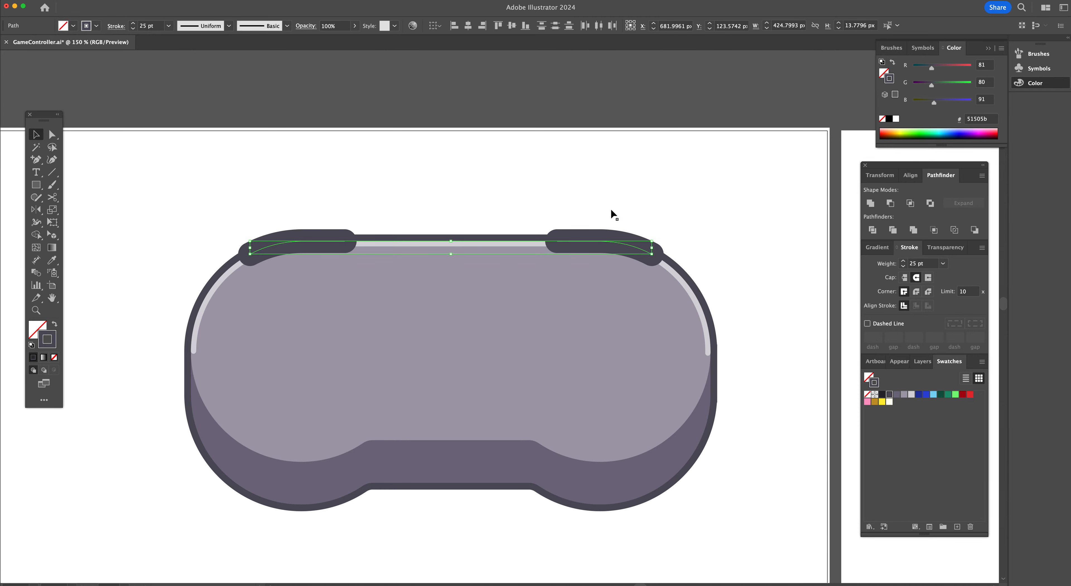
key(super+bracketleft)
key(super+bracketleft)
key(super+bracketleft)
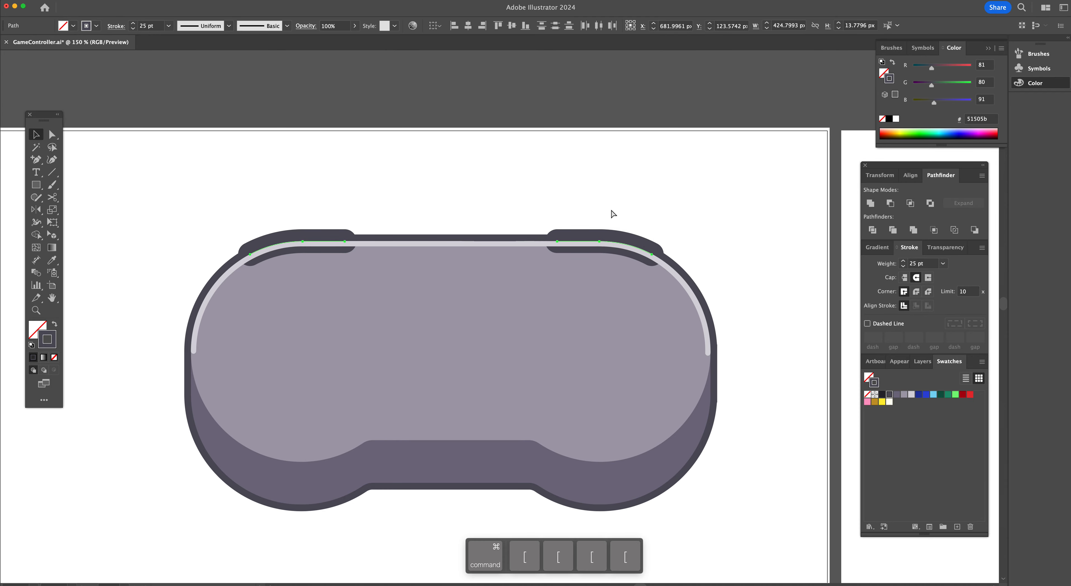
key(super+bracketleft)
key(super+bracketleft)
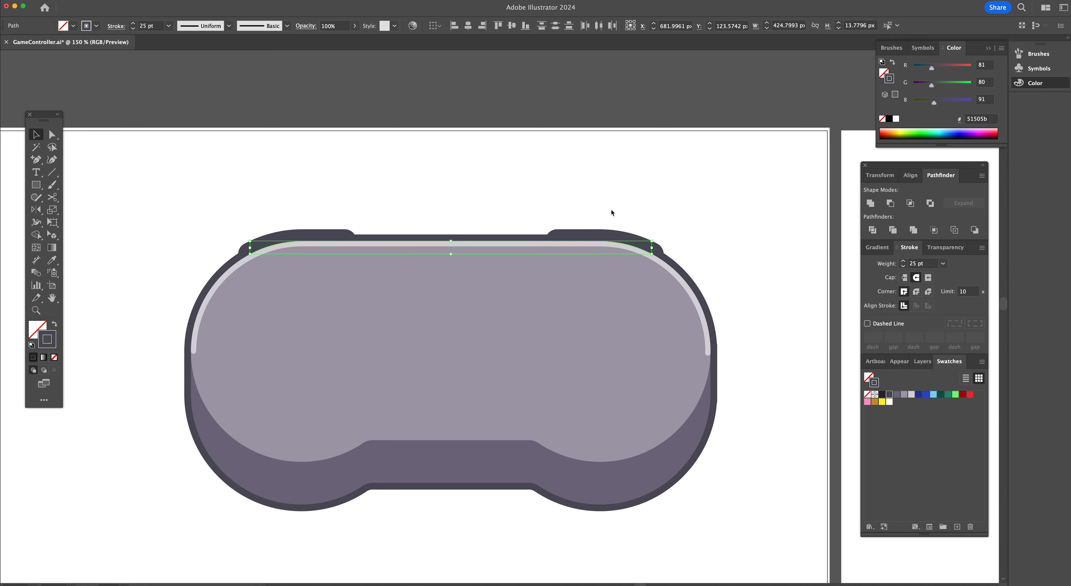
click(680, 207)
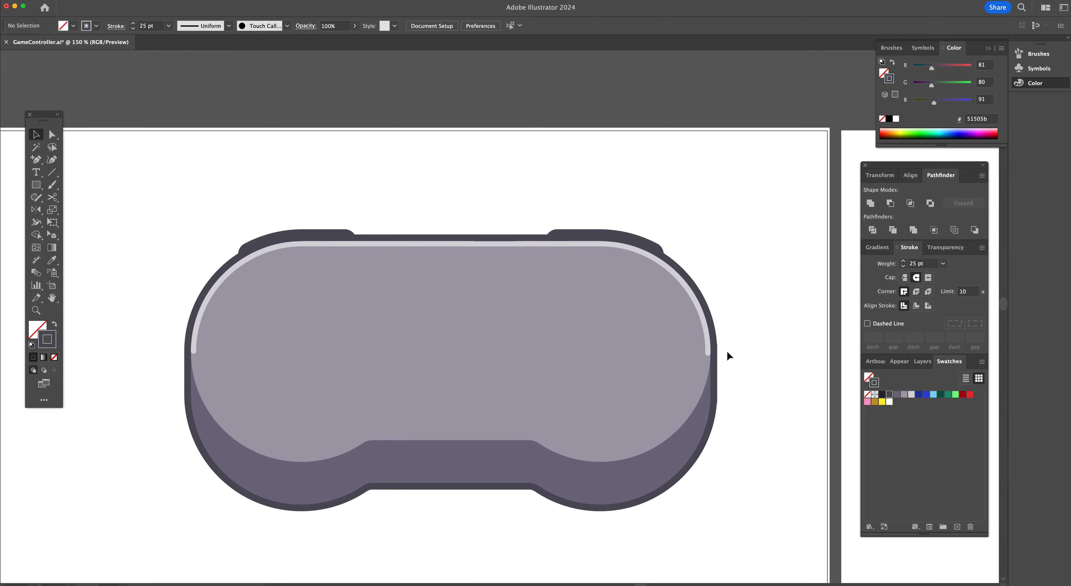
Select all the controller body parts and group them together
scroll(728, 354, right, 20)
scroll(728, 355, left, 5)
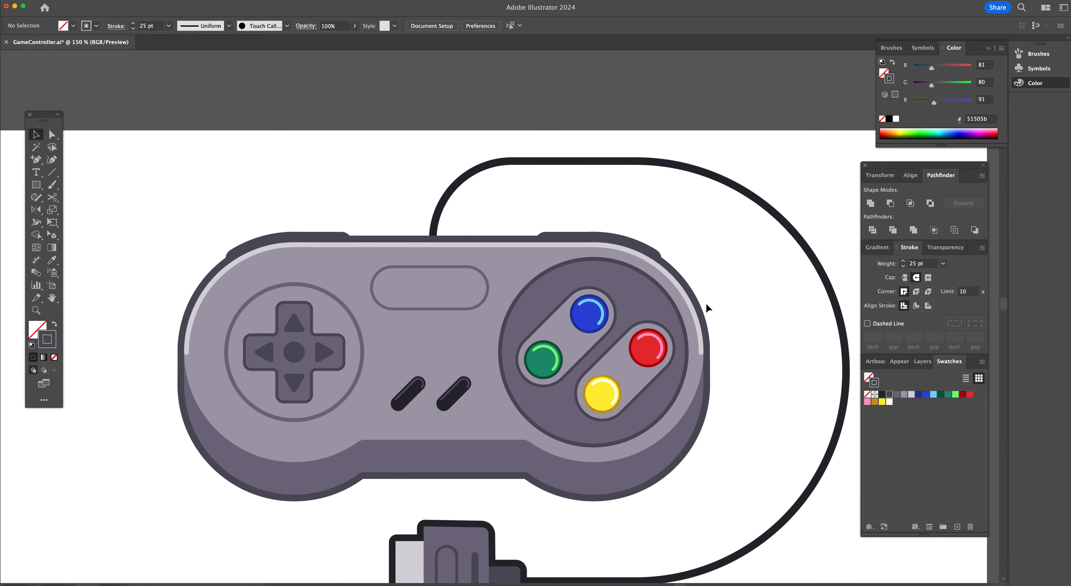
scroll(543, 386, left, 15)
scroll(543, 386, left, 20)
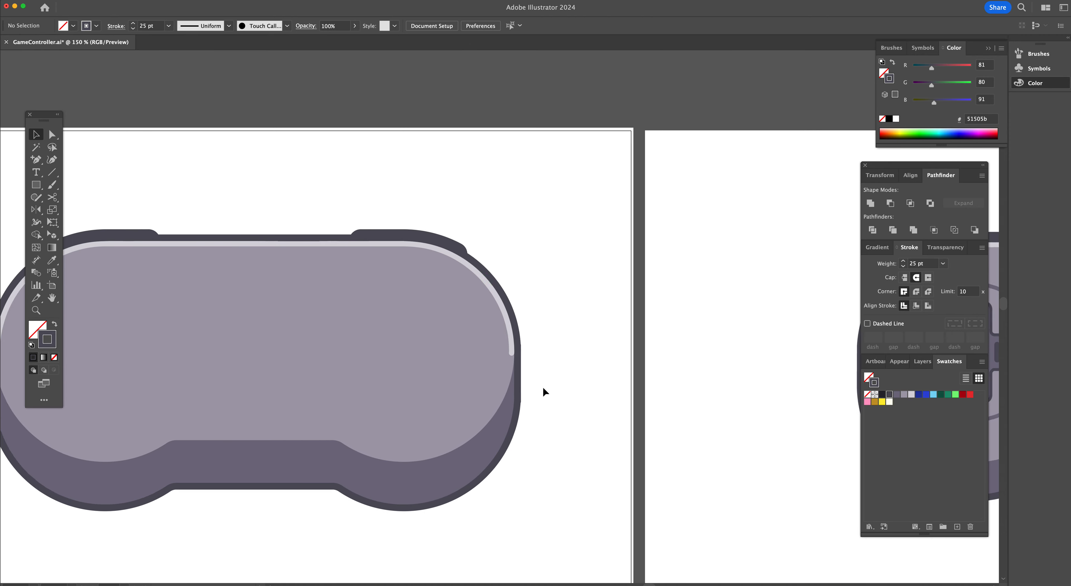
drag(163, 196, 741, 542)
key(super)
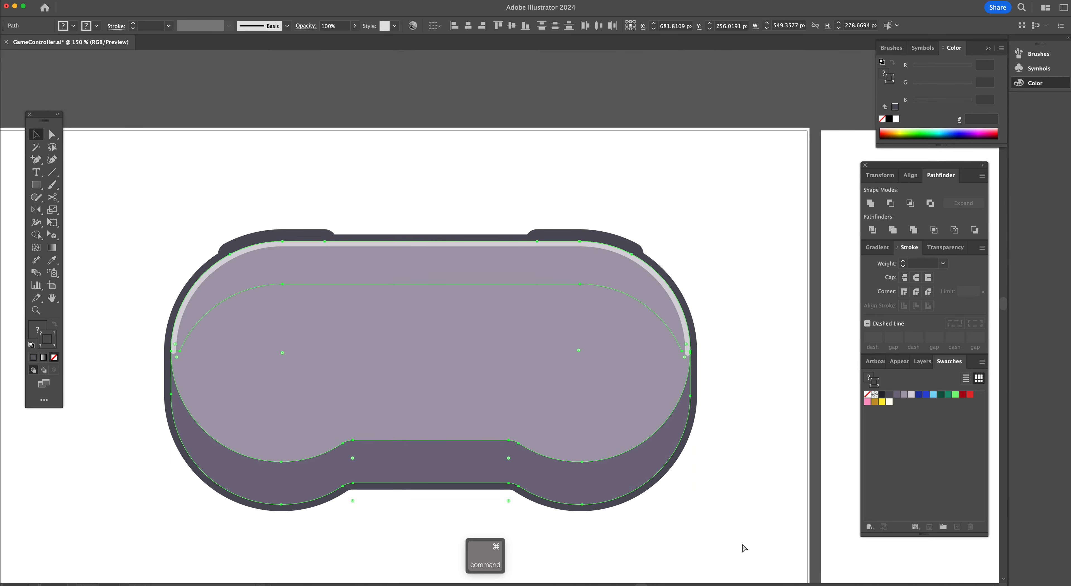
key(super+g)
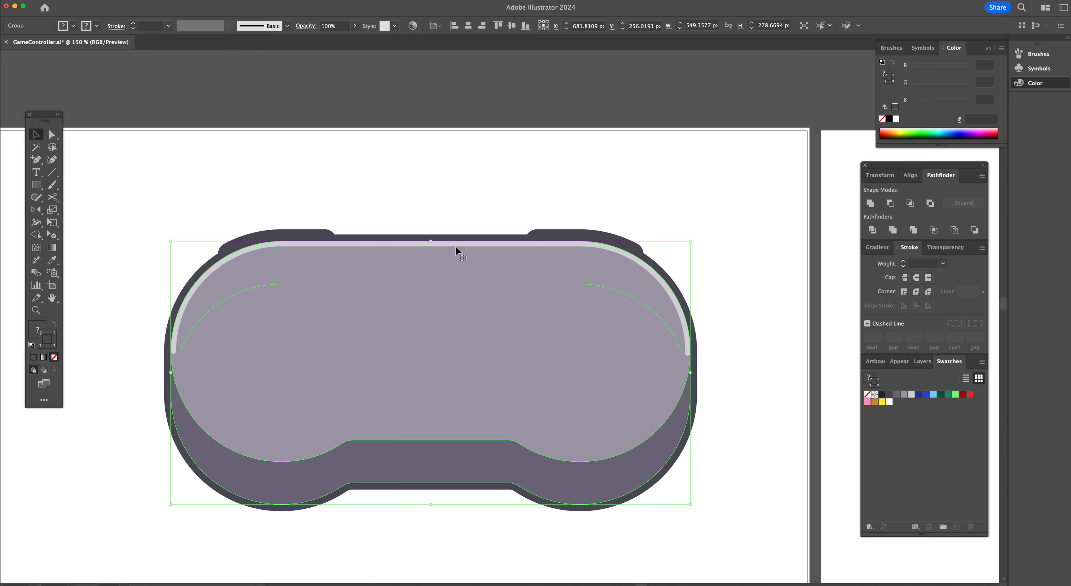
click(433, 183)
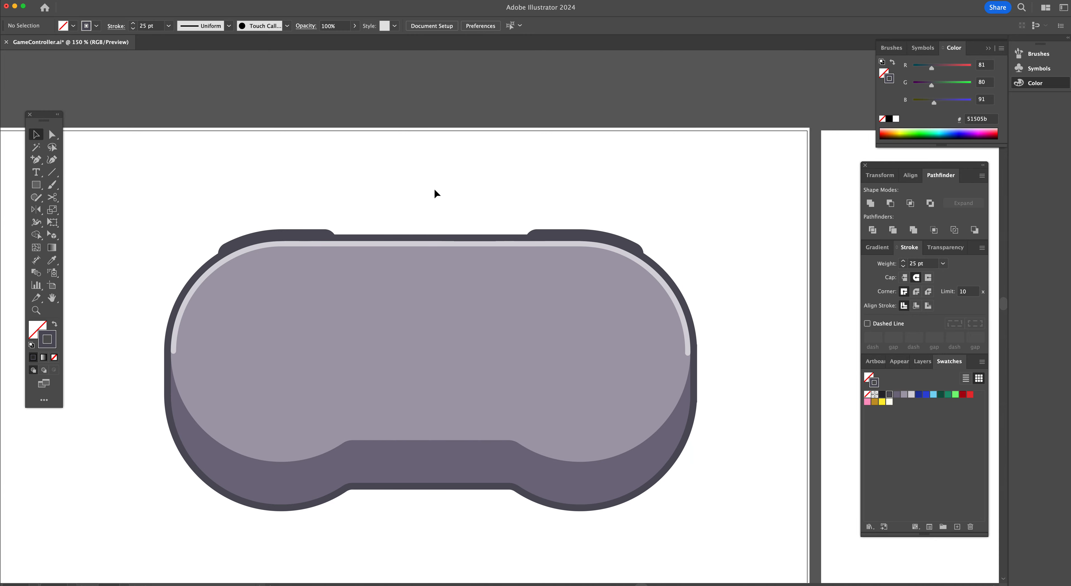
Draw a circle about 144 px wide centred on the reference's D-pad
scroll(518, 293, down, 5)
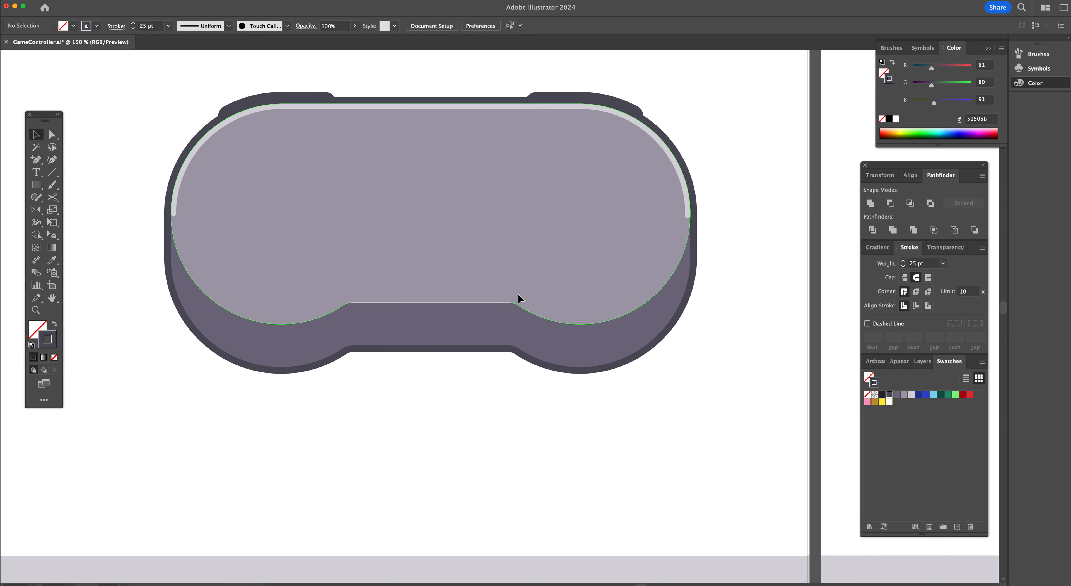
key(super+minus)
click(549, 279)
scroll(549, 279, right, 5)
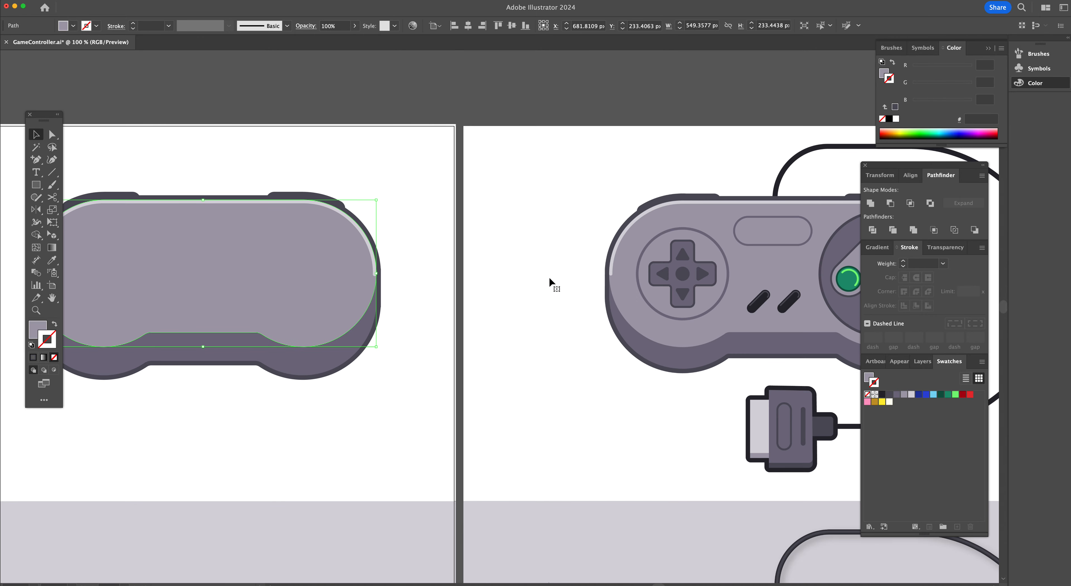
click(549, 278)
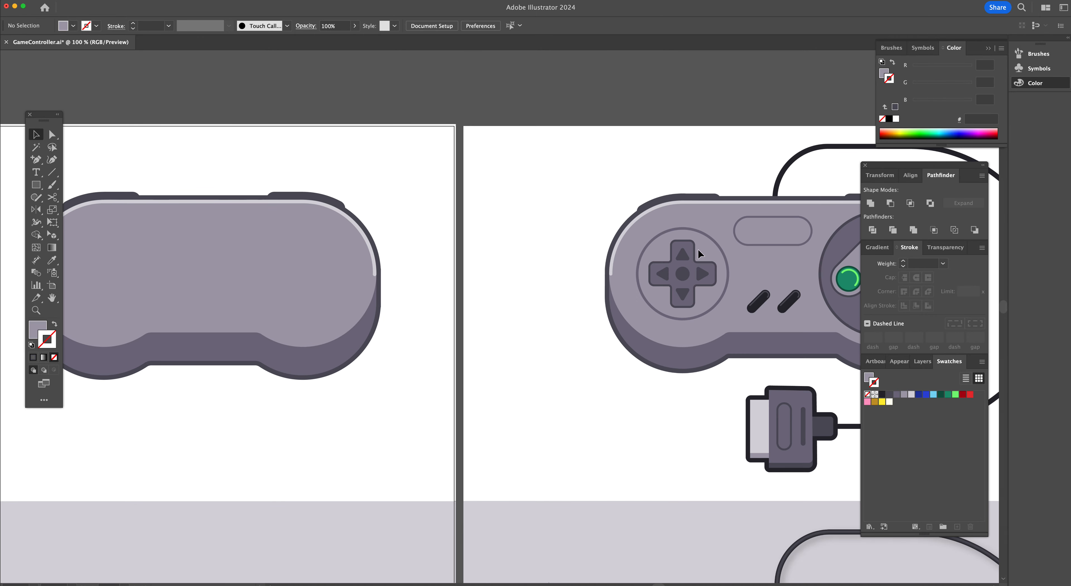
scroll(711, 297, right, 3)
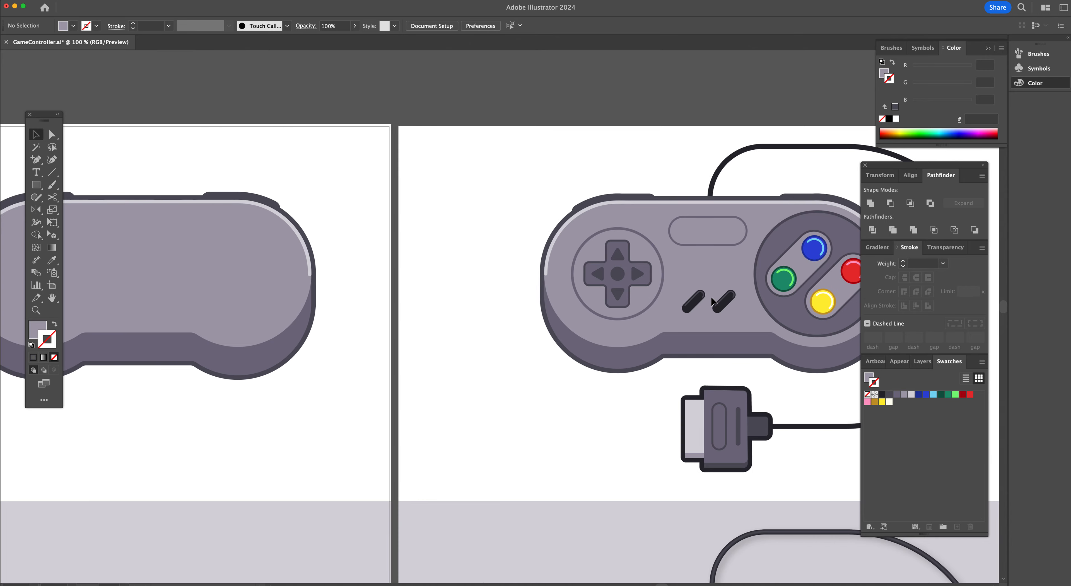
scroll(711, 301, right, 2)
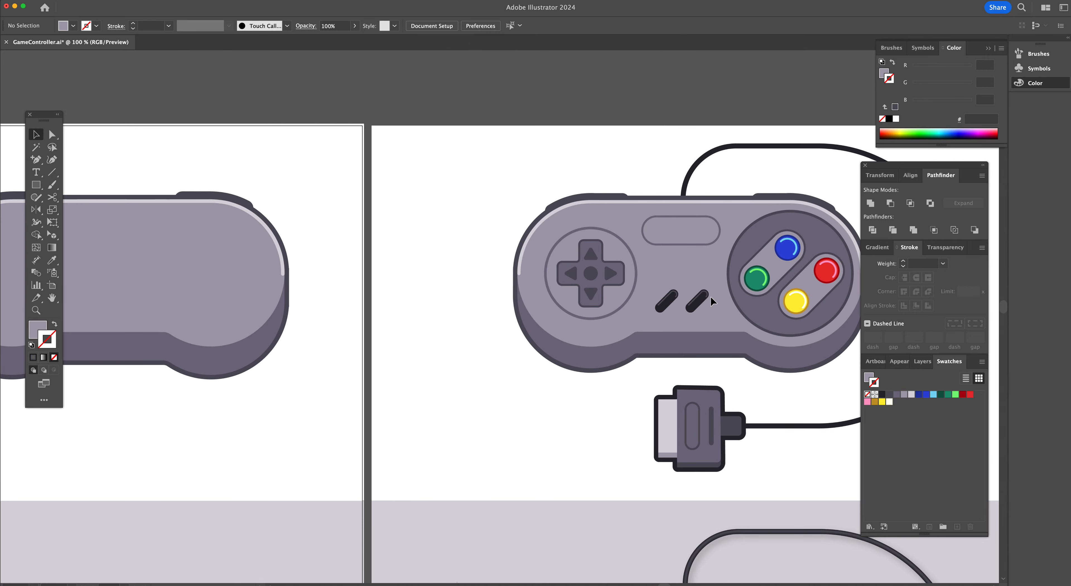
super+click(592, 272)
super+click(533, 312)
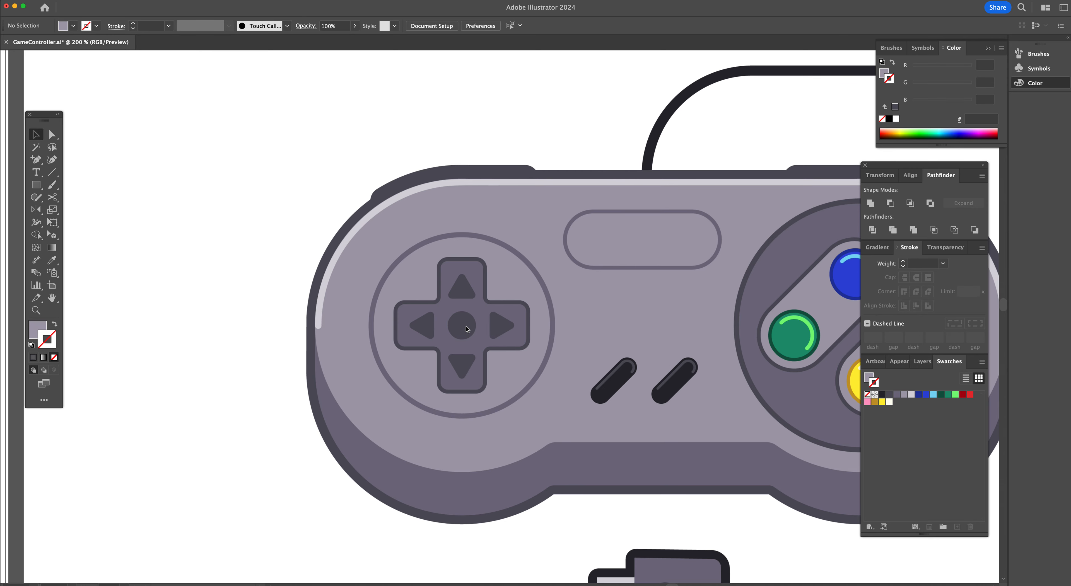
key(l)
drag(461, 326, 553, 401)
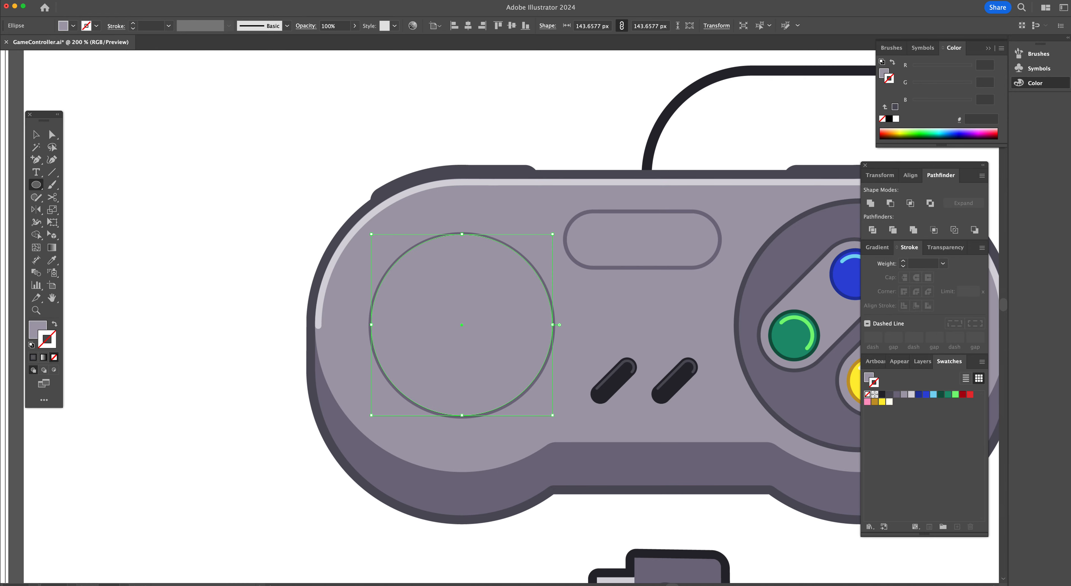
Give the circle no fill and a 5 pt stroke
click(896, 395)
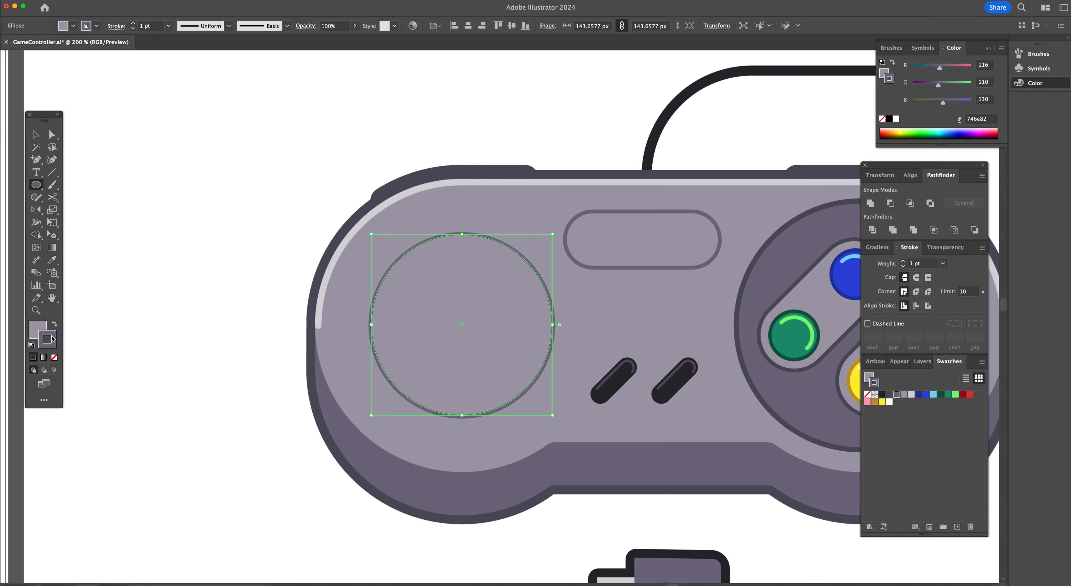
click(54, 357)
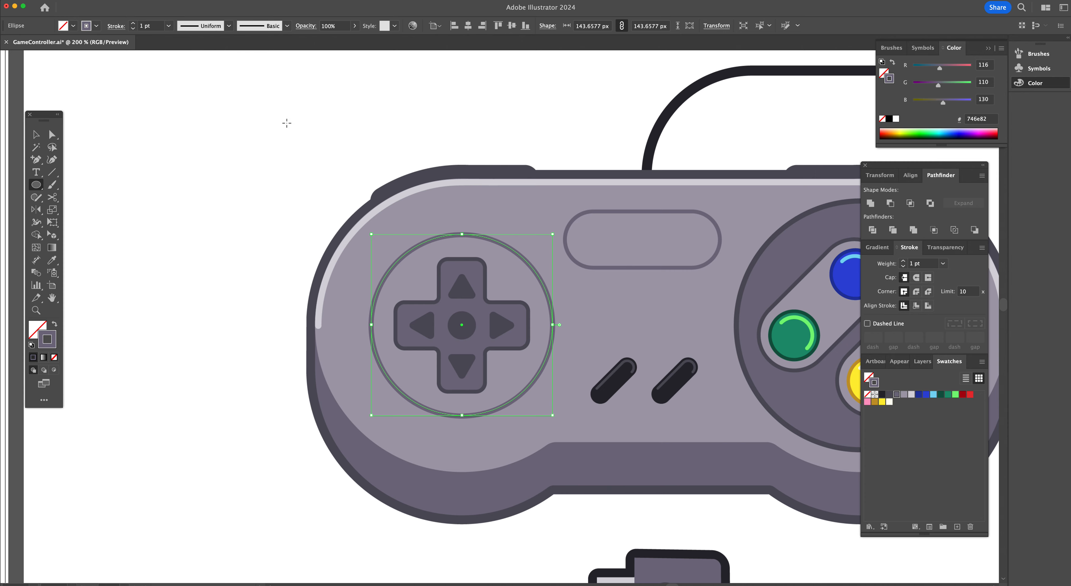
click(132, 24)
click(132, 24)
click(132, 23)
click(132, 24)
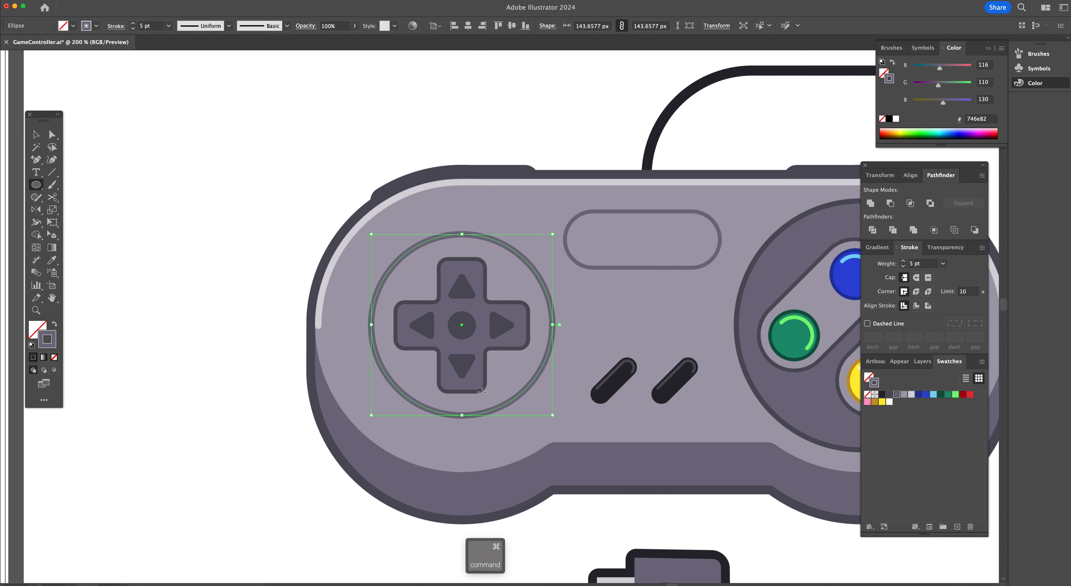
Paste a copy of the circle in front, scale it to about 23 px at the D-pad centre, and apply the 51505b swatch
key(super+c)
key(super+f)
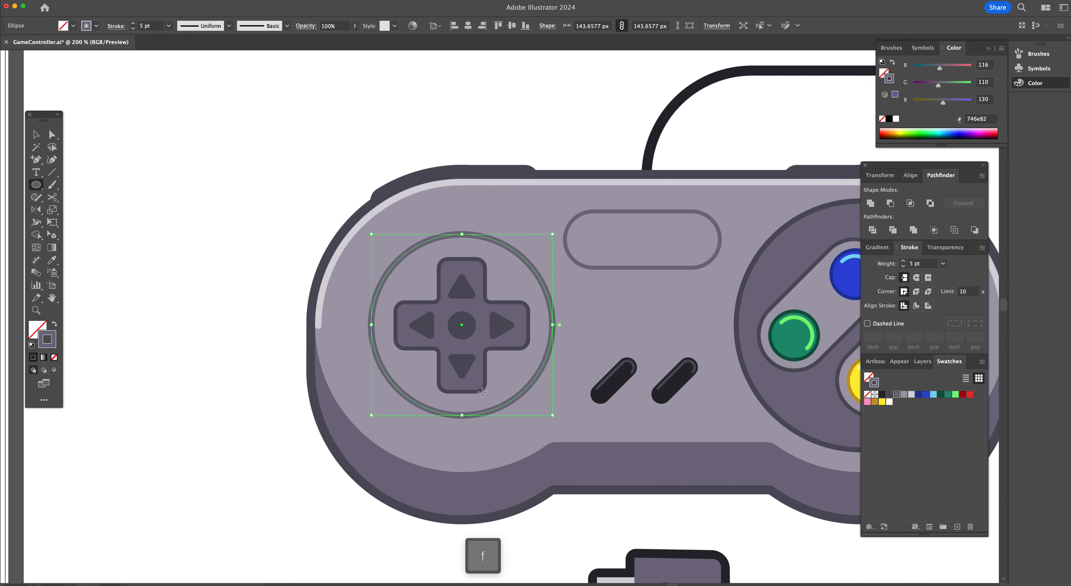
key(v)
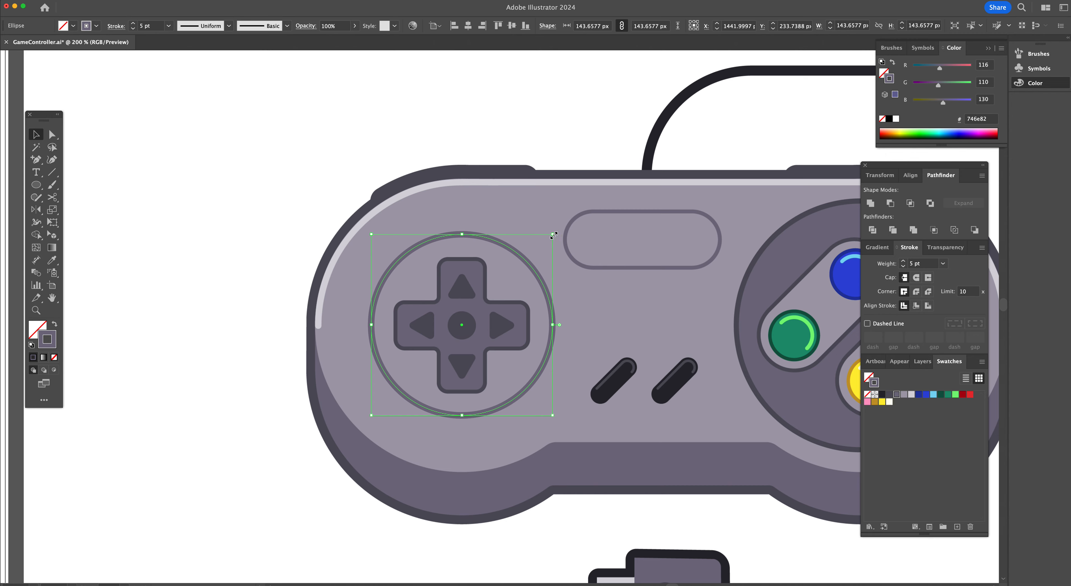
drag(554, 235, 489, 312)
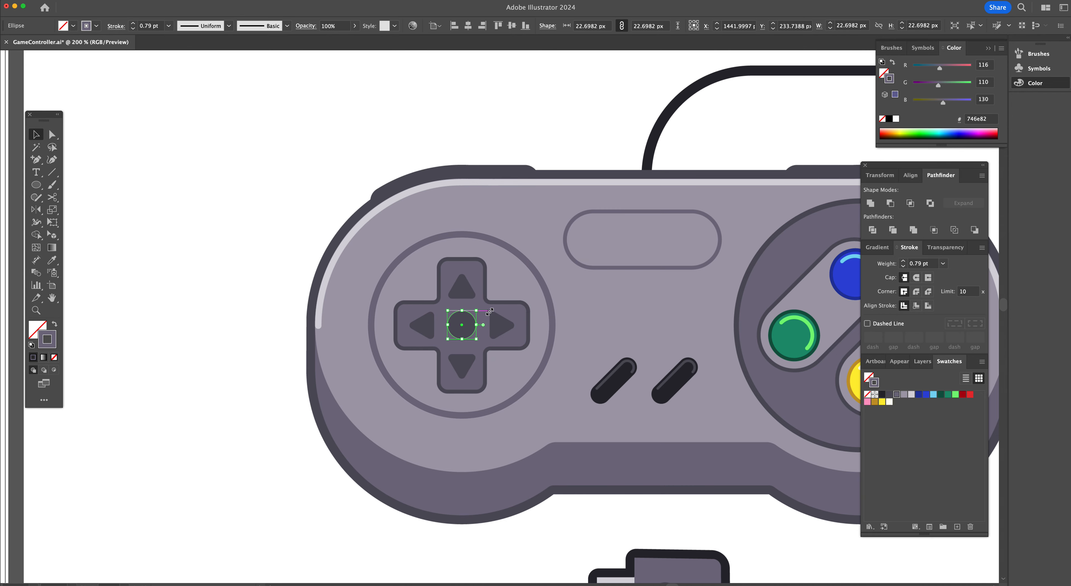
click(889, 394)
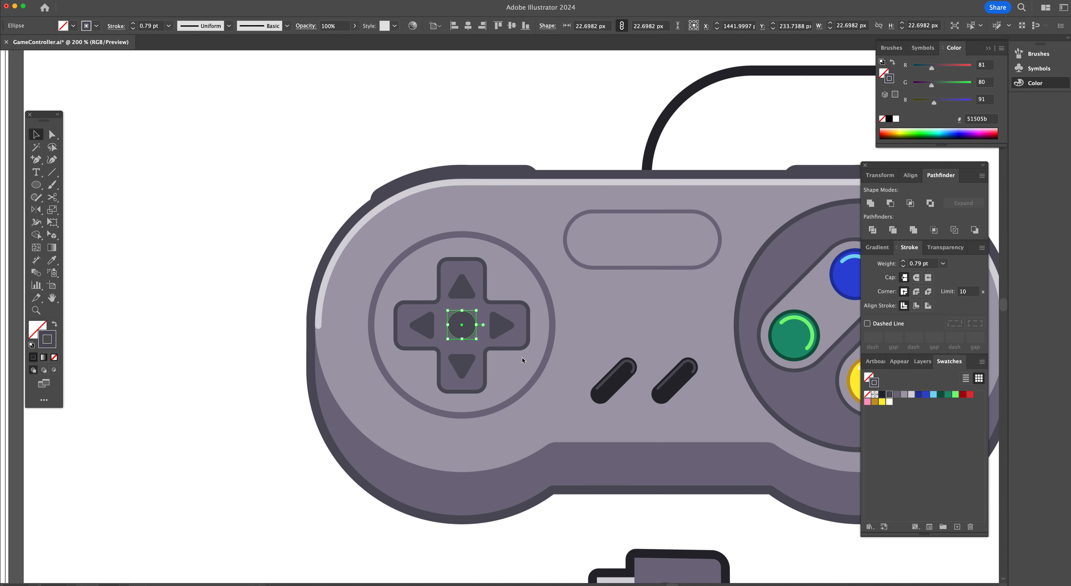
key(super+y)
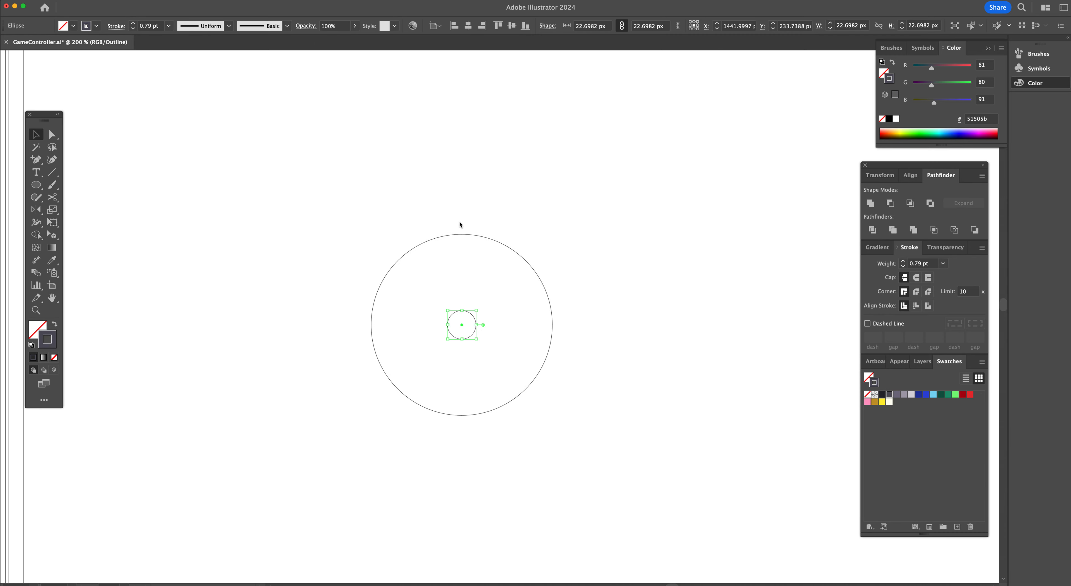
key(super+y)
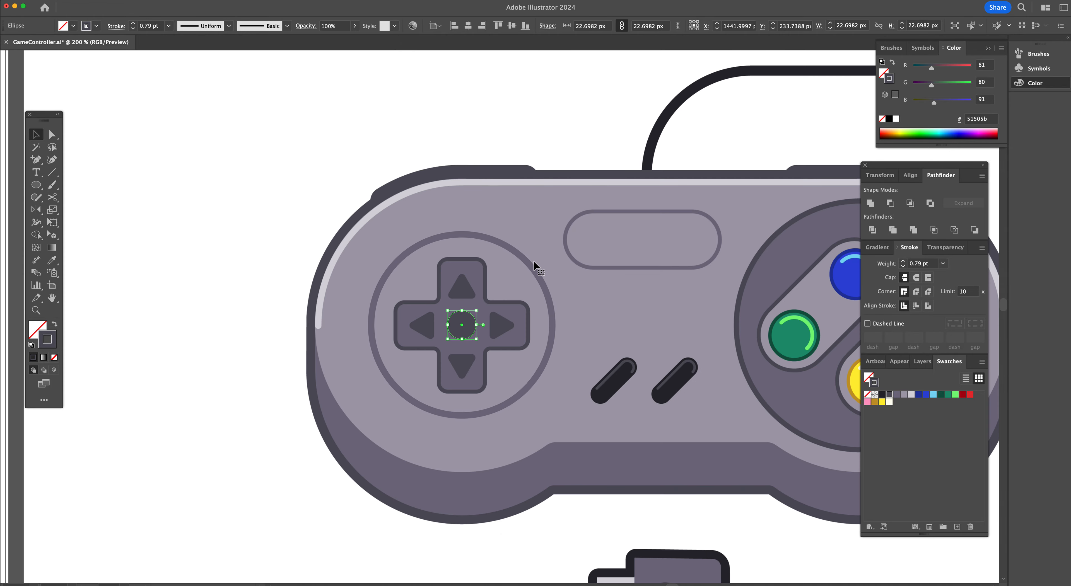
Move both circles to the empty artboard area left of the reference controller
shift+click(526, 260)
scroll(526, 259, left, 3)
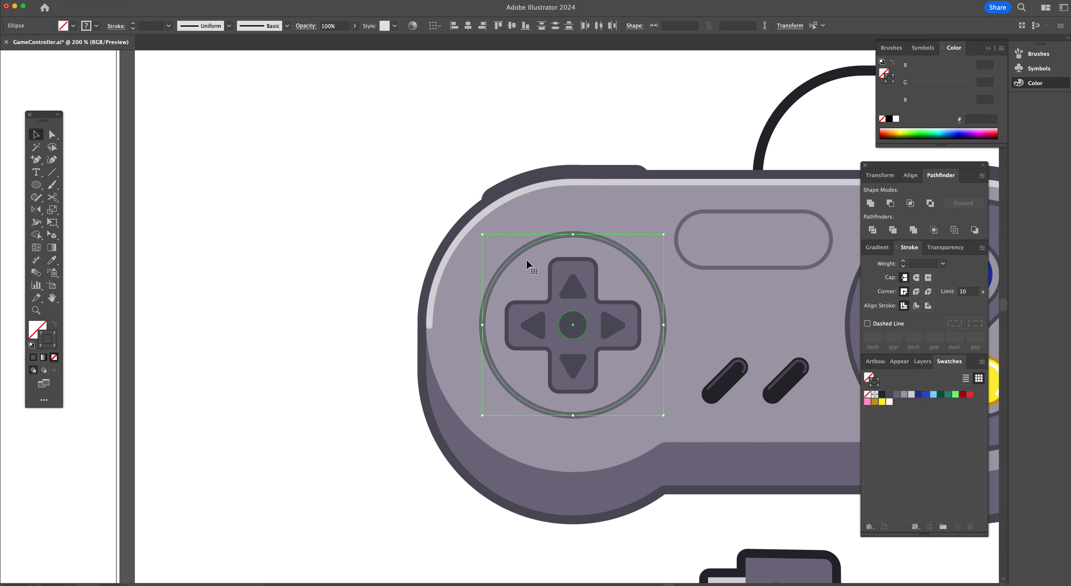
drag(624, 249, 308, 253)
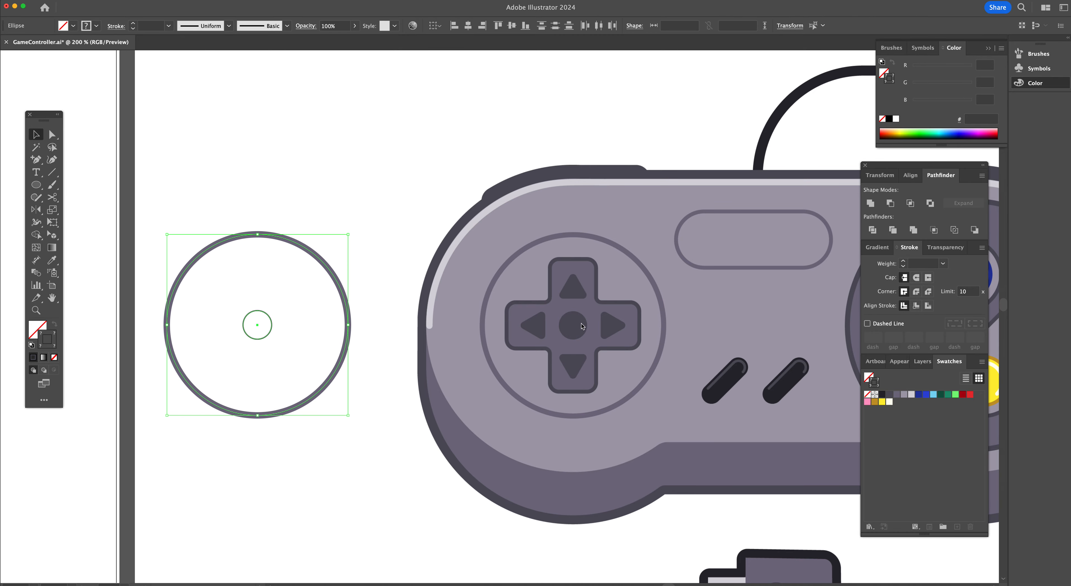
scroll(390, 265, left, 5)
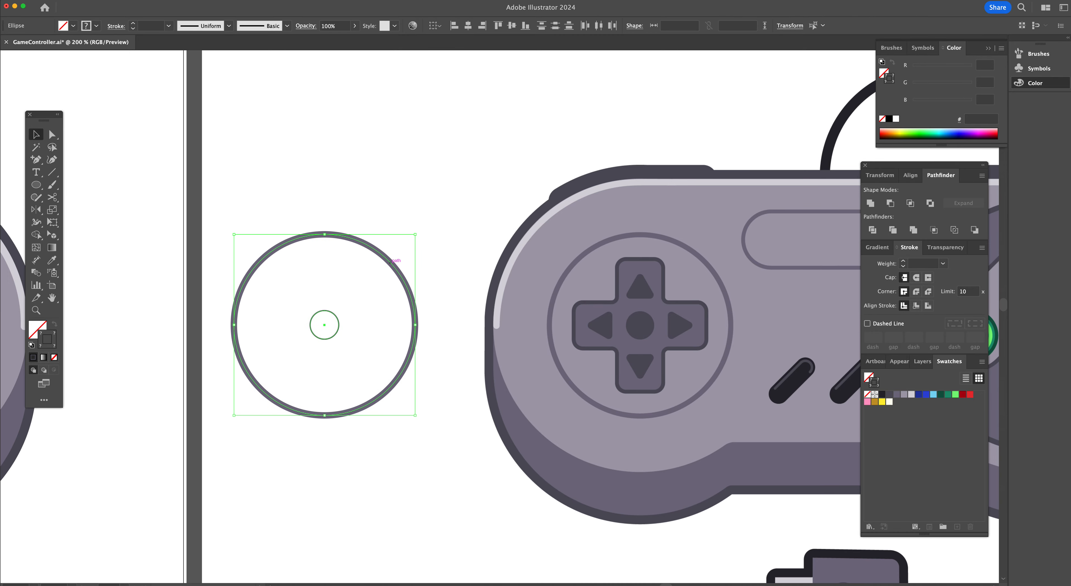
click(360, 276)
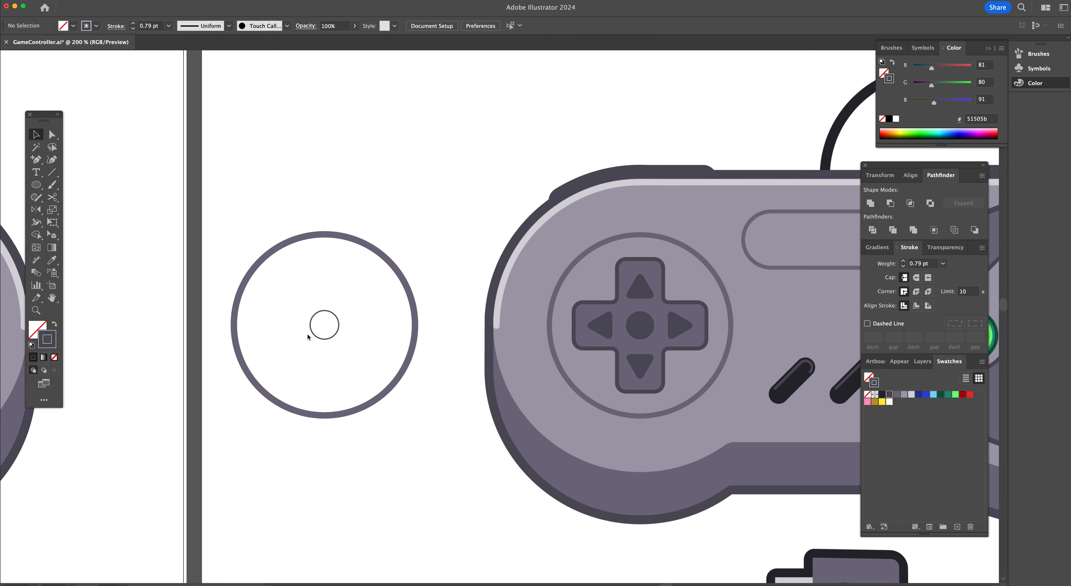
Draw a rectangle about 35 × 90 px filled with 746e82 inside the circle and round its corners to about 5.5 px
key(m)
click(897, 394)
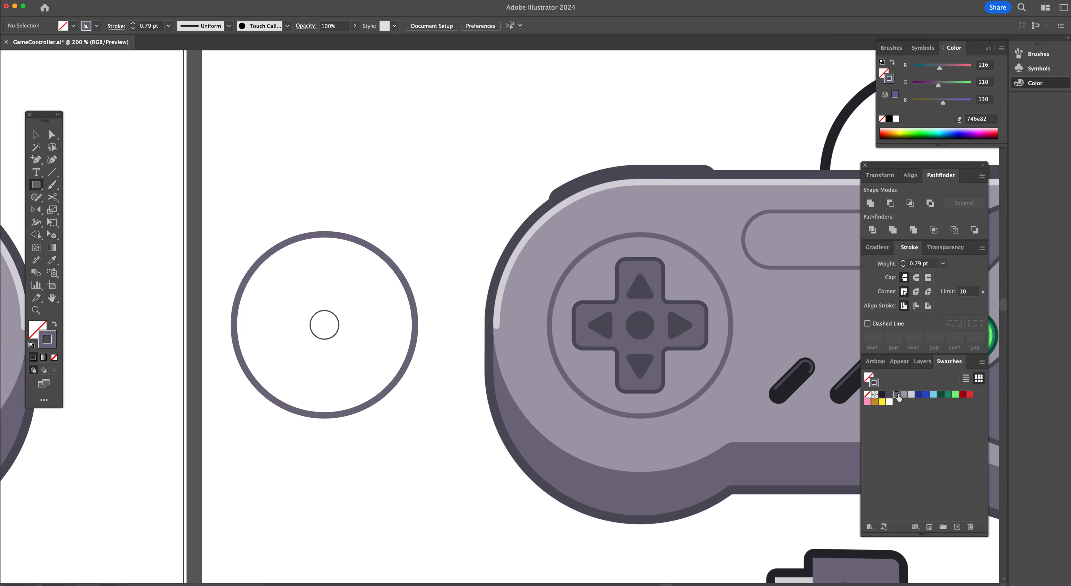
click(55, 324)
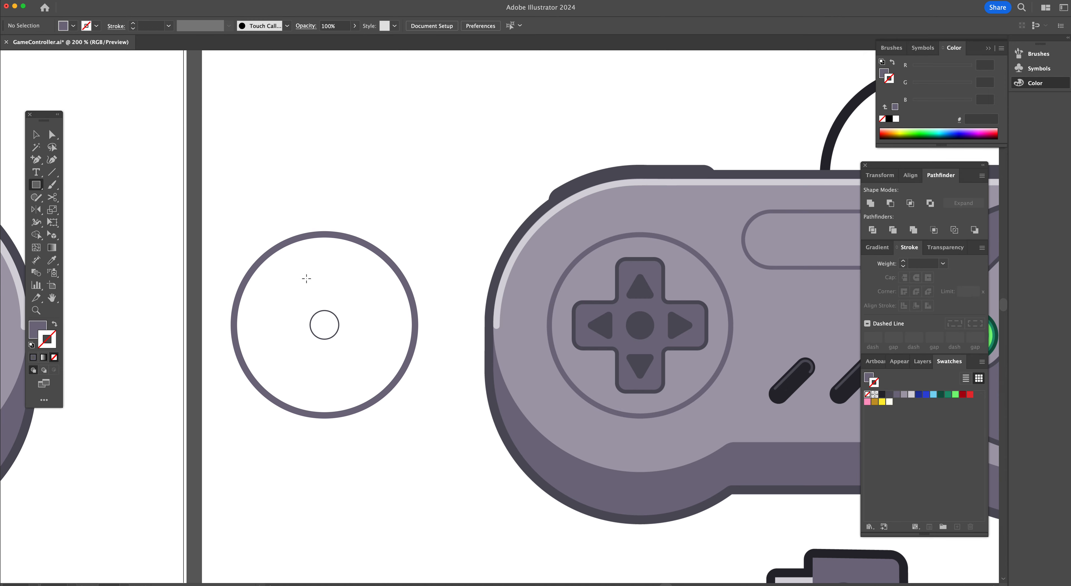
drag(303, 270, 348, 384)
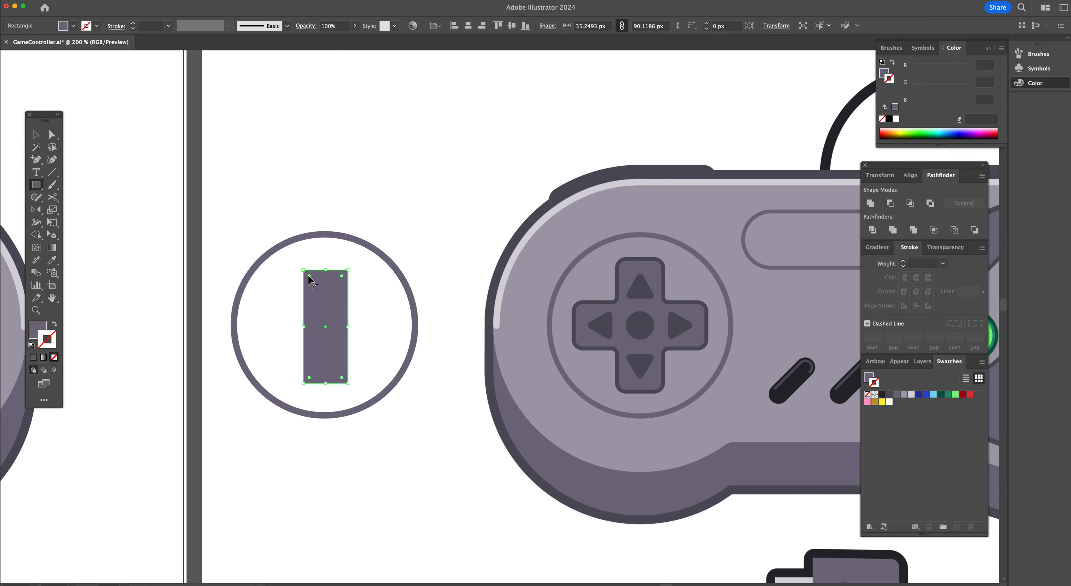
drag(309, 275, 309, 277)
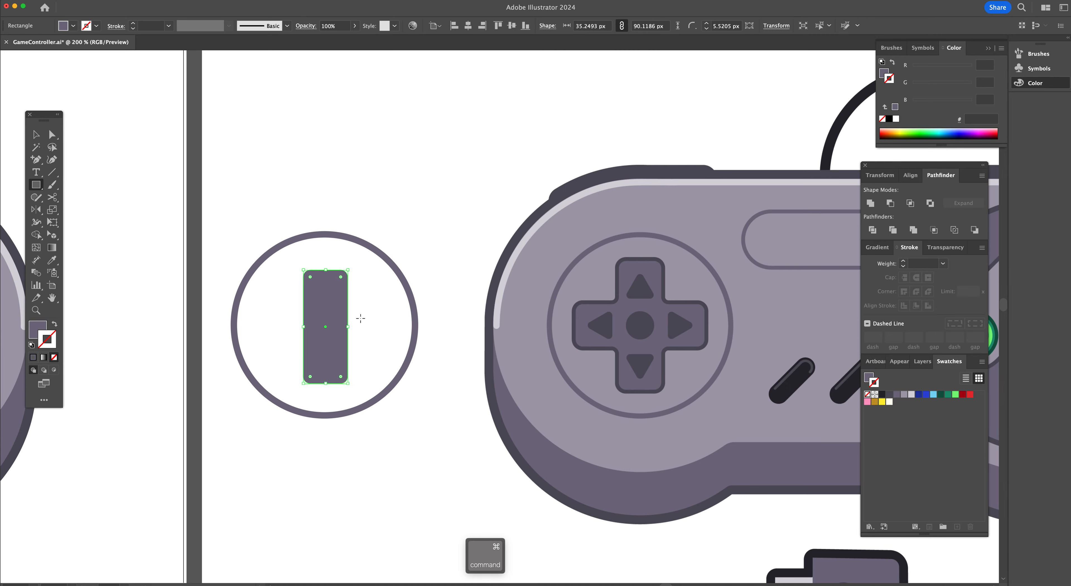
Undo the rounding of the rectangle's corners
key(super+z)
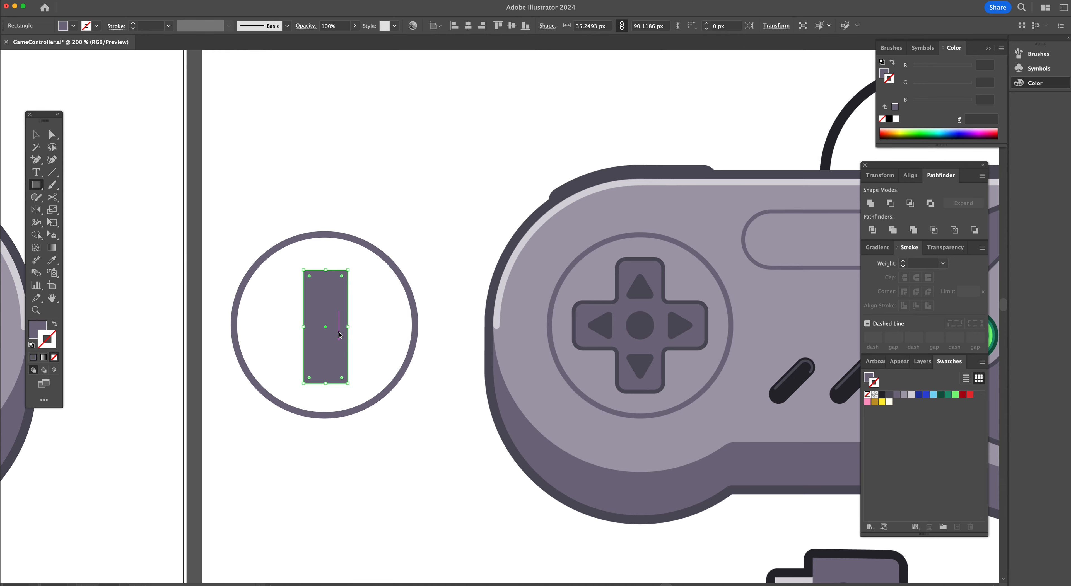
key(super+c)
key(super+f)
key(r)
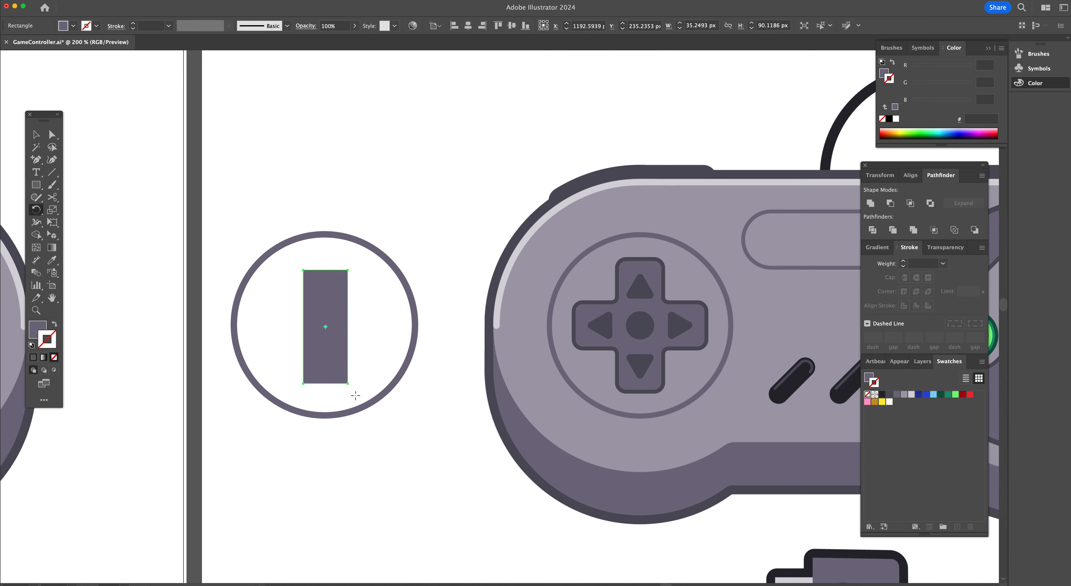
drag(328, 436, 432, 327)
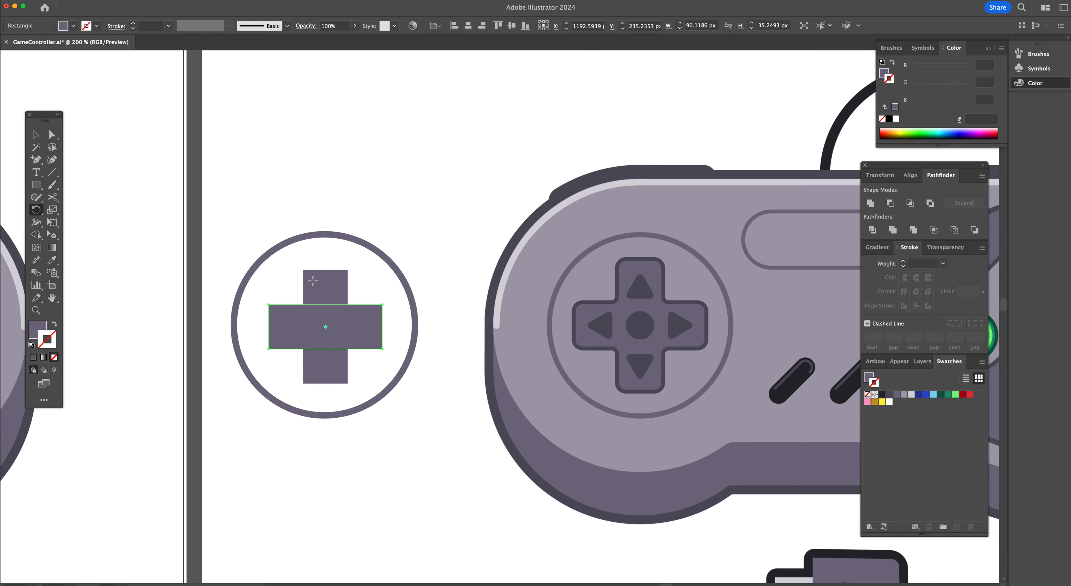
key(v)
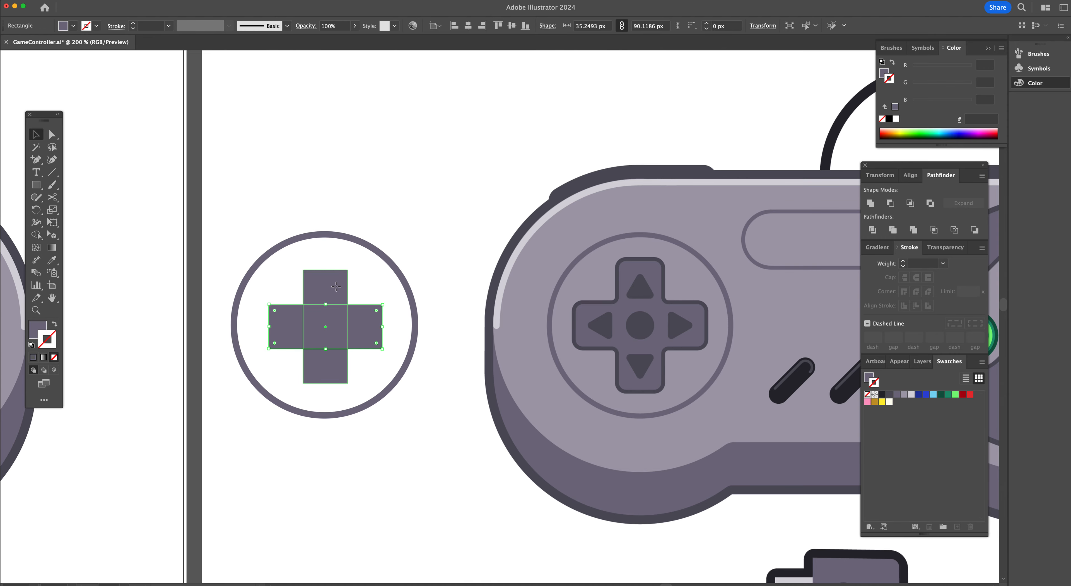
key(BackSpace)
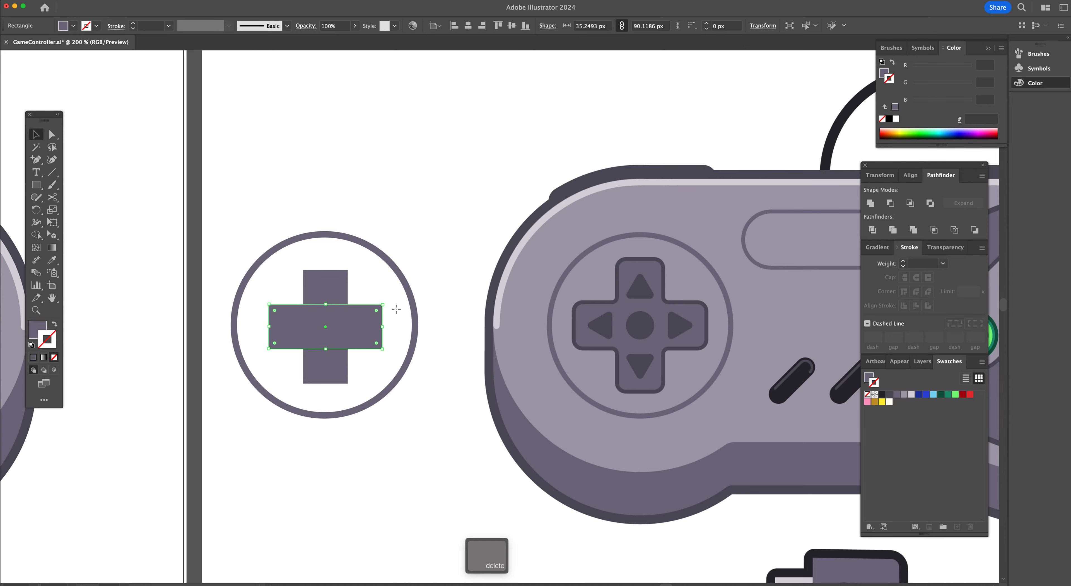
Stretch the vertical rectangle from its bottom edge to about 104 px tall
key(v)
click(321, 338)
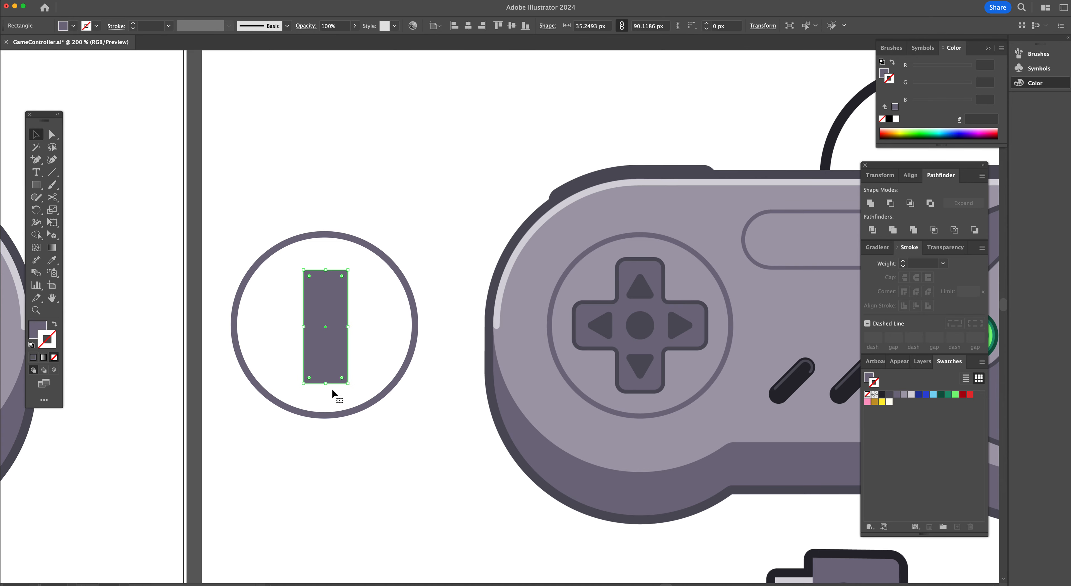
drag(327, 385, 328, 394)
Paste a copy of the bar in front, rotate it 90°, and unite both bars into a cross
key(super+c)
key(super+f)
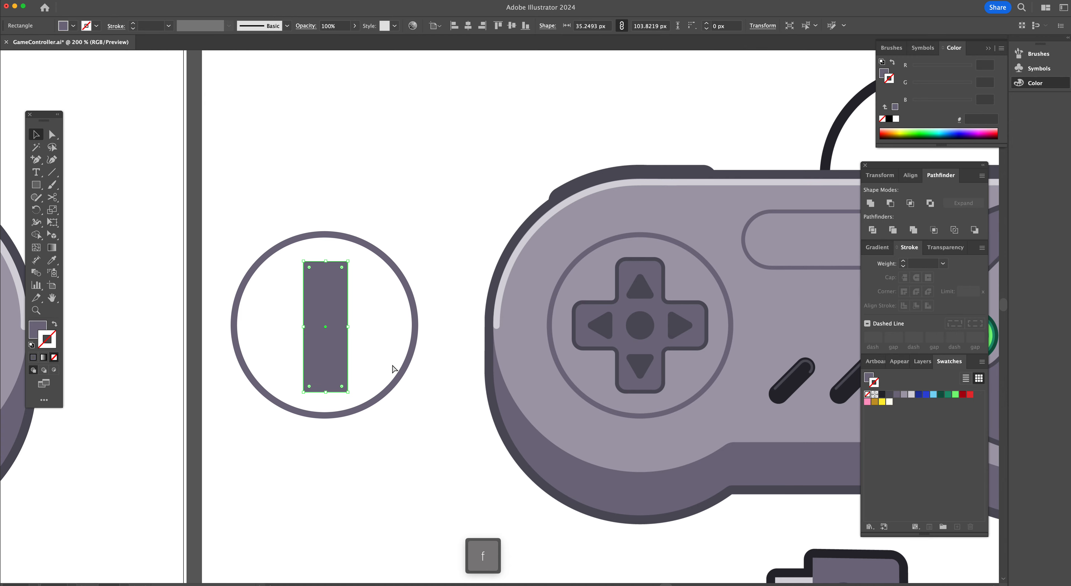
key(r)
drag(414, 381, 416, 306)
key(shift+v)
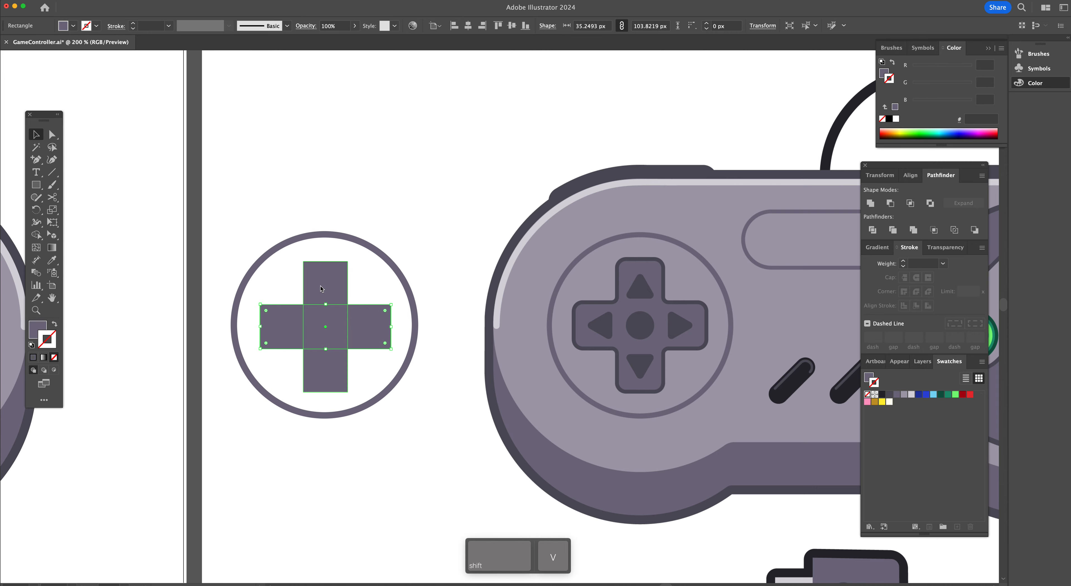
shift+click(321, 289)
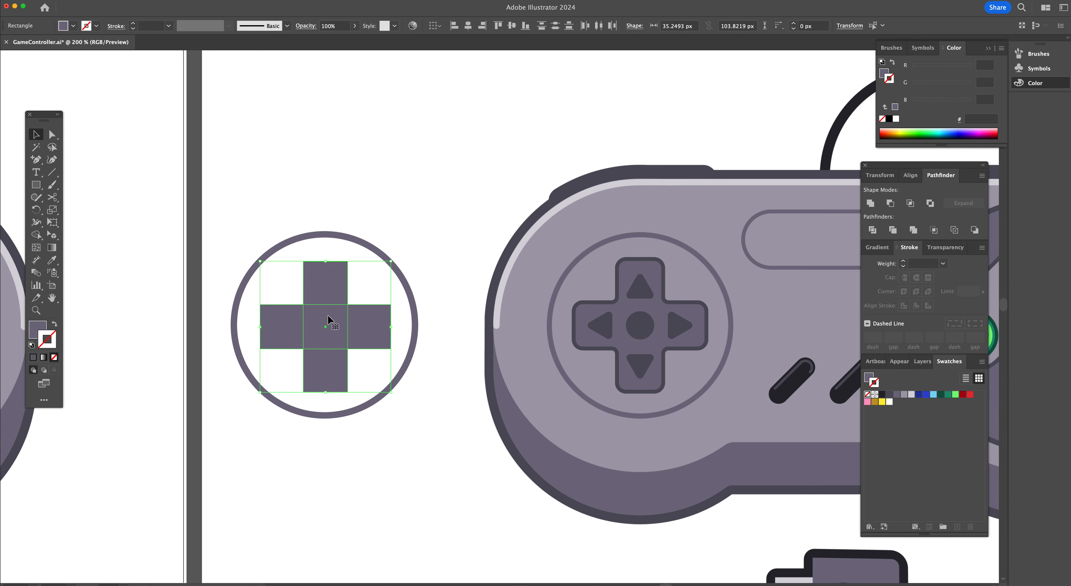
click(870, 203)
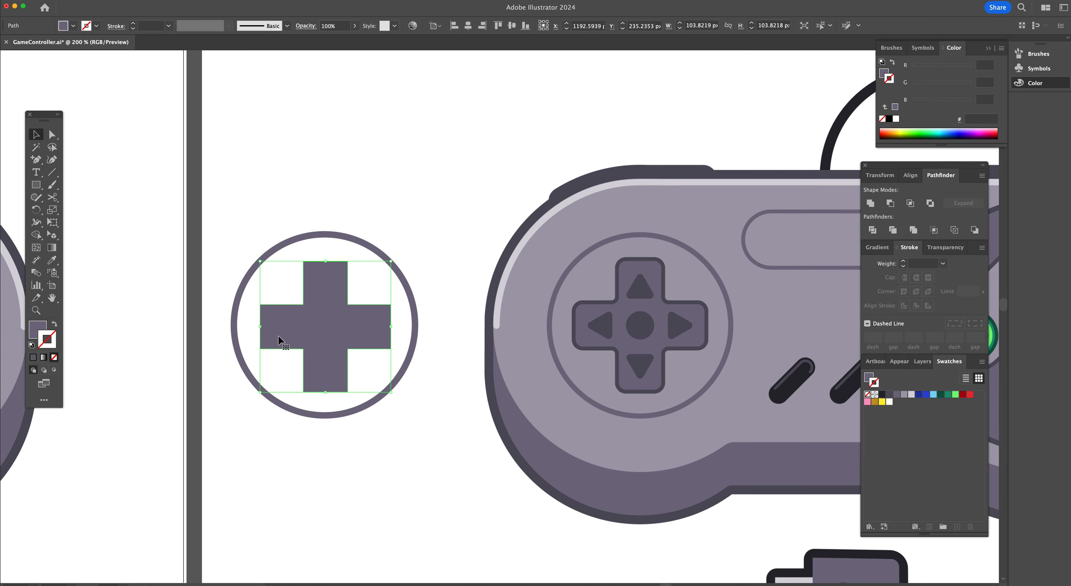
Round all the cross's corners to about 5.2 px
key(a)
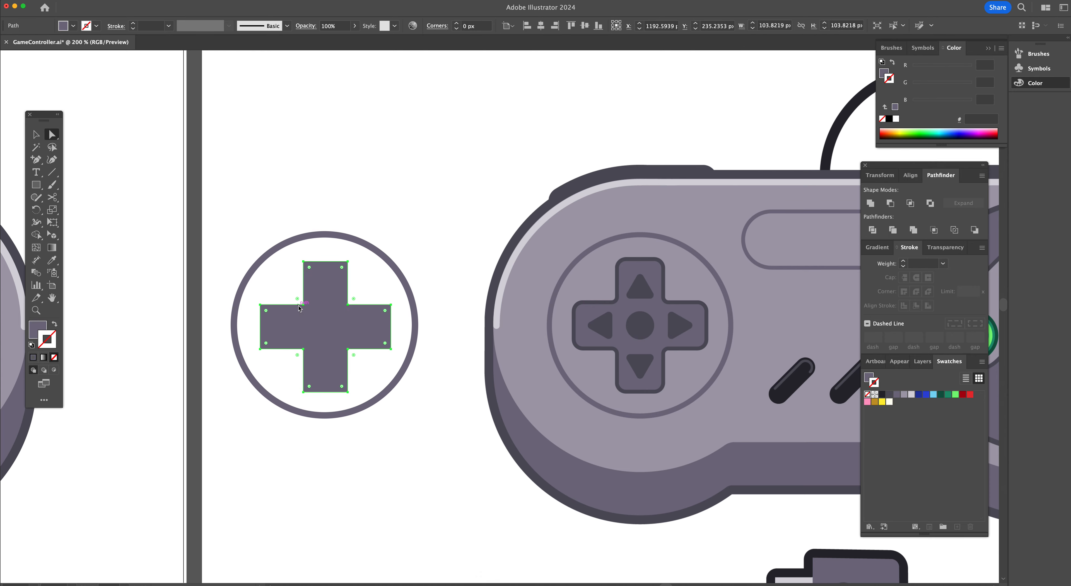
click(299, 305)
drag(310, 268, 309, 269)
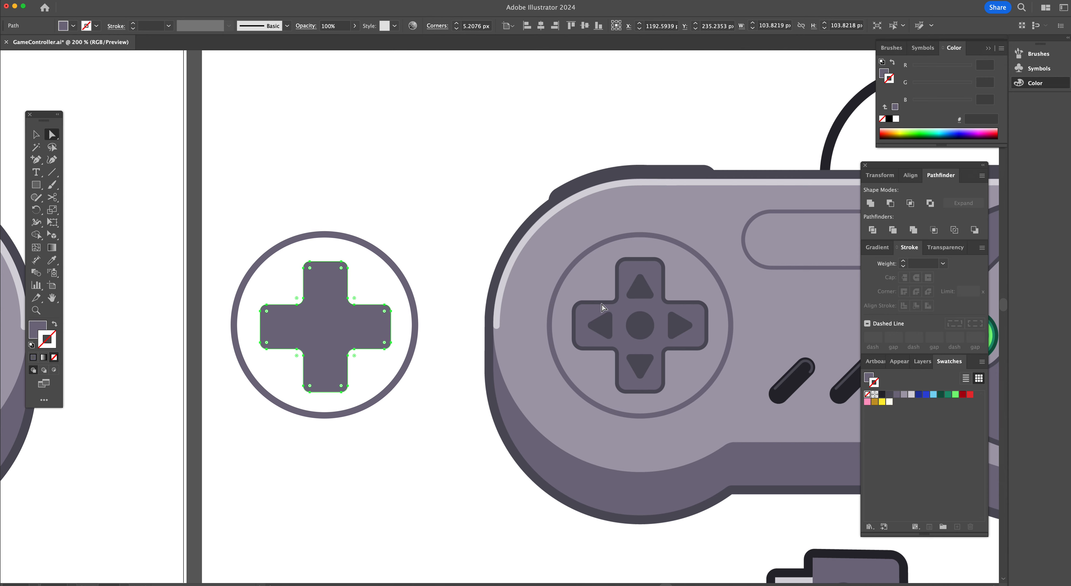
super+click(345, 355)
Select the small centre circle and swap its stroke and fill so it becomes a solid dot
key(v)
click(337, 320)
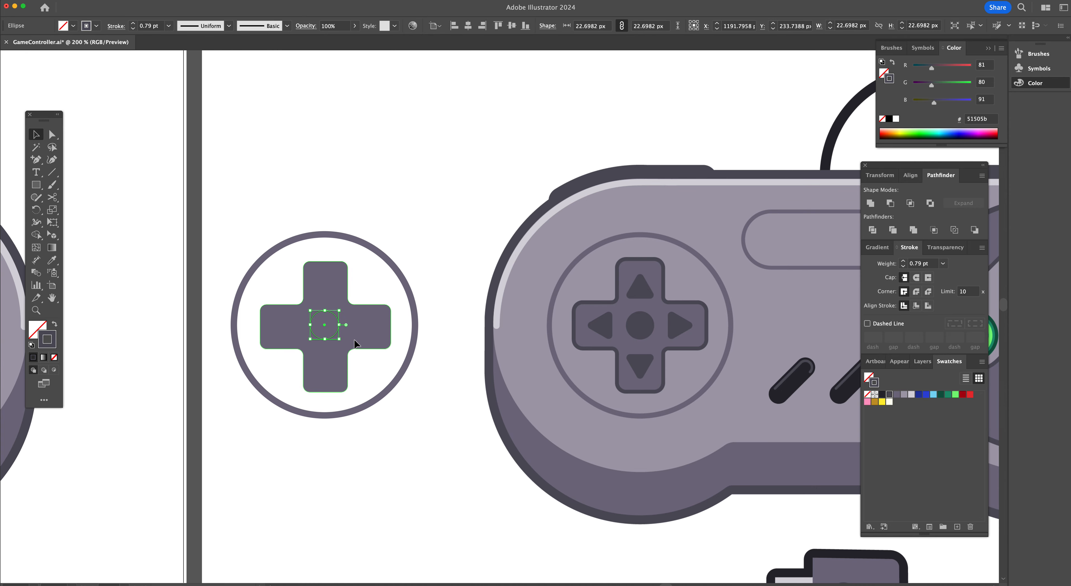
key(shift+x)
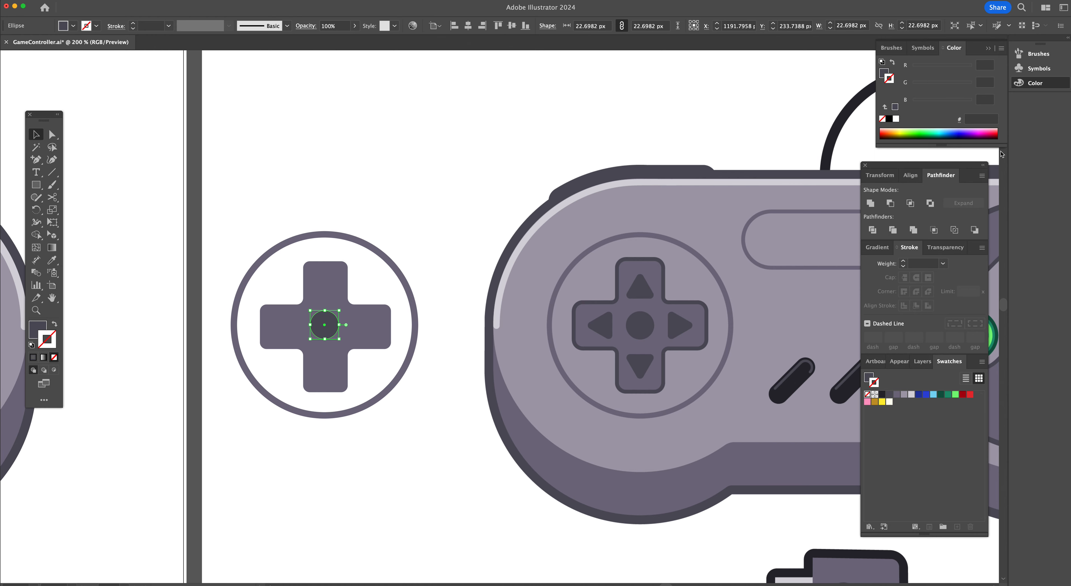
Select the ring, cross and centre dot and align them on their horizontal and vertical centres
click(911, 177)
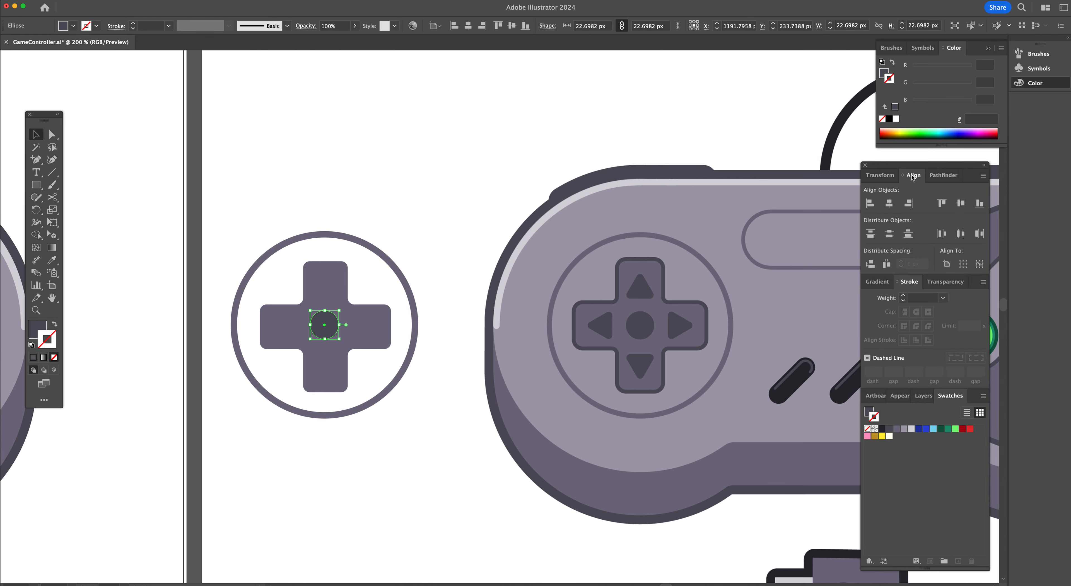
drag(914, 167, 905, 161)
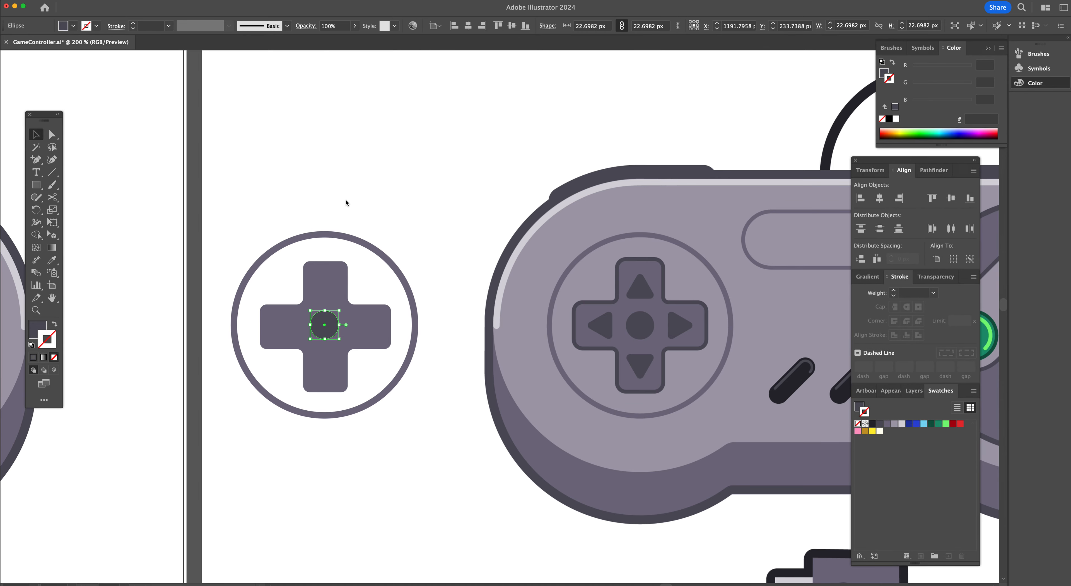
drag(408, 189, 235, 448)
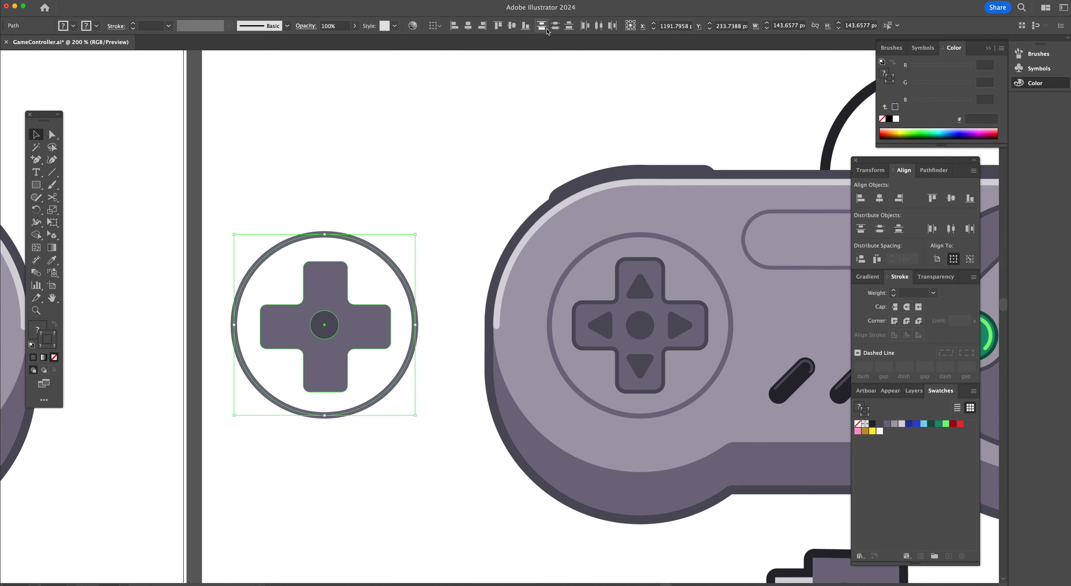
click(454, 27)
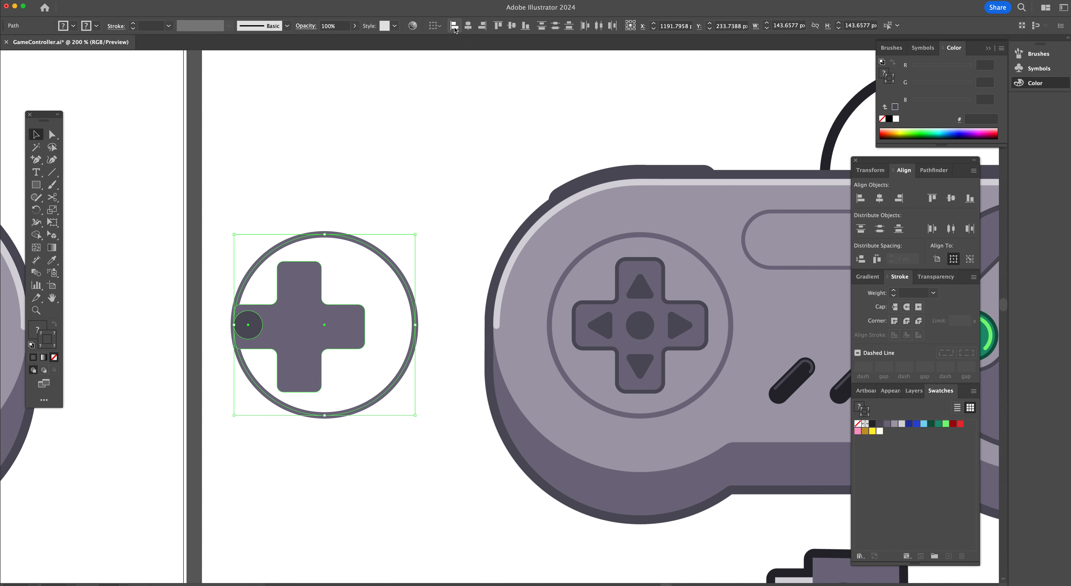
click(487, 28)
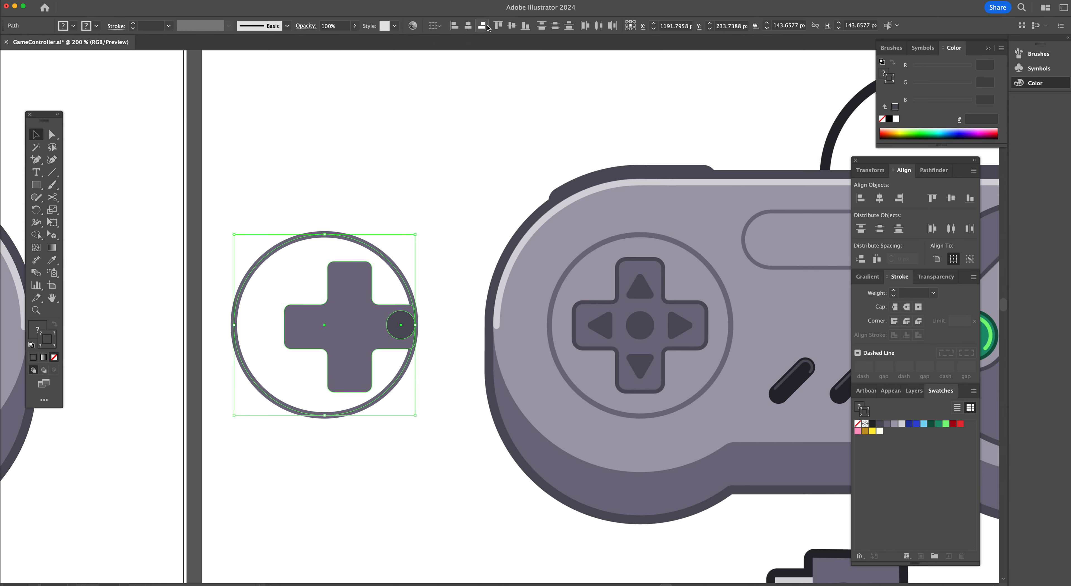
click(469, 28)
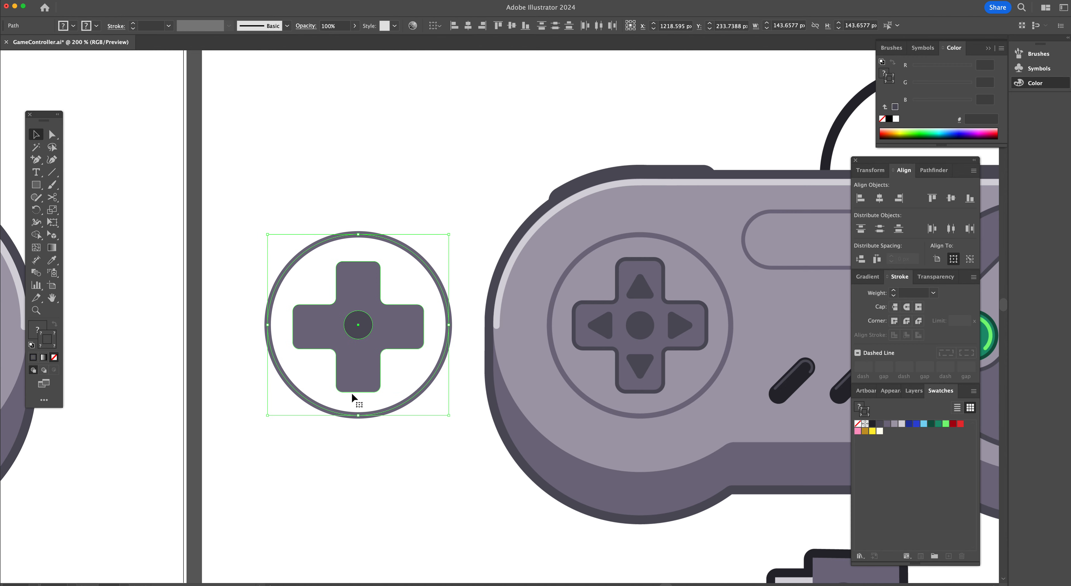
click(515, 29)
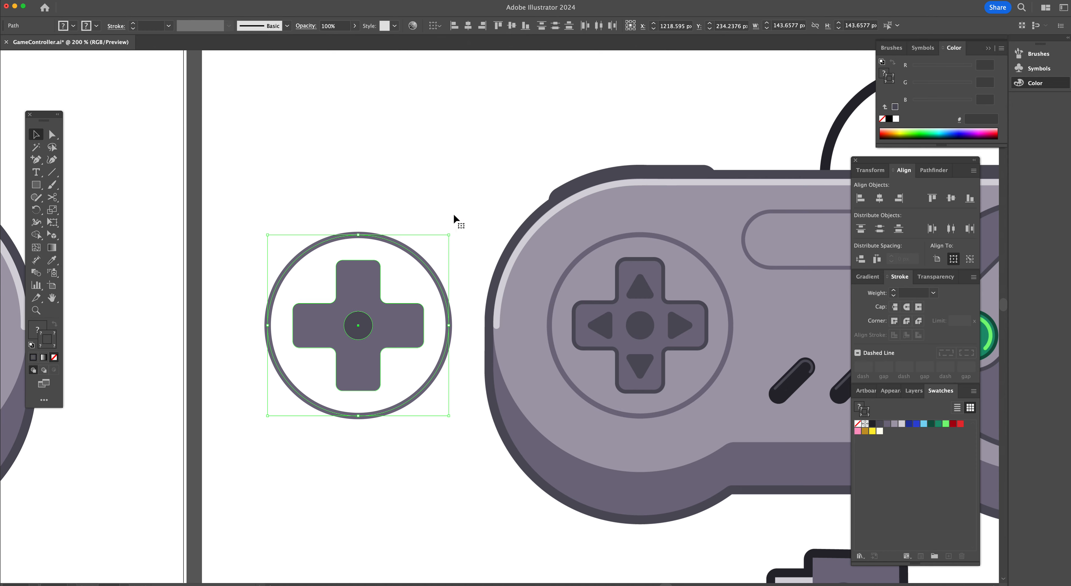
click(477, 211)
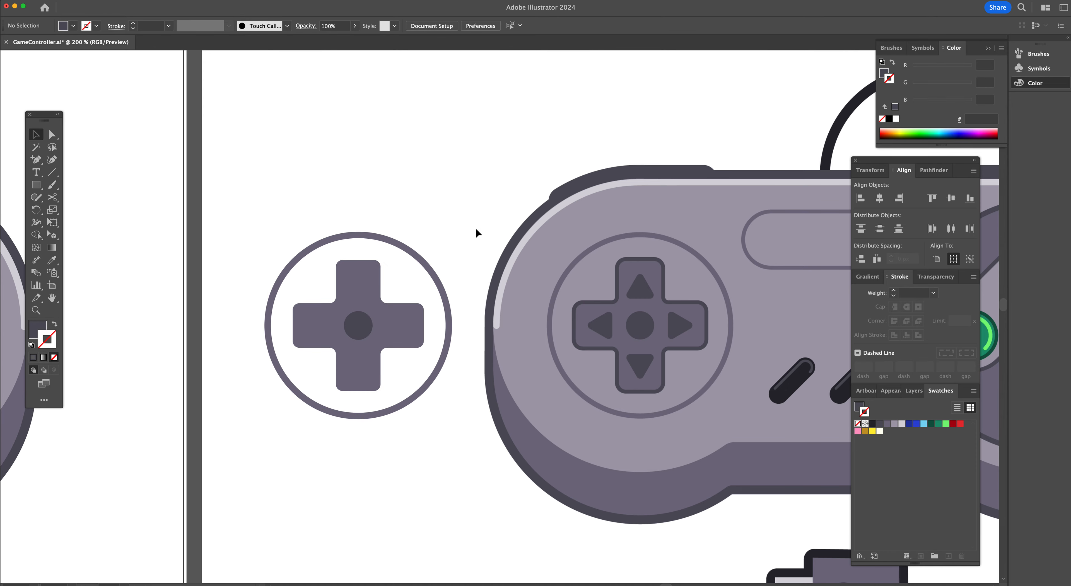
Draw a three-sided polygon about 22 px wide on the cross's top arm with the Polygon tool
click(35, 184)
click(36, 187)
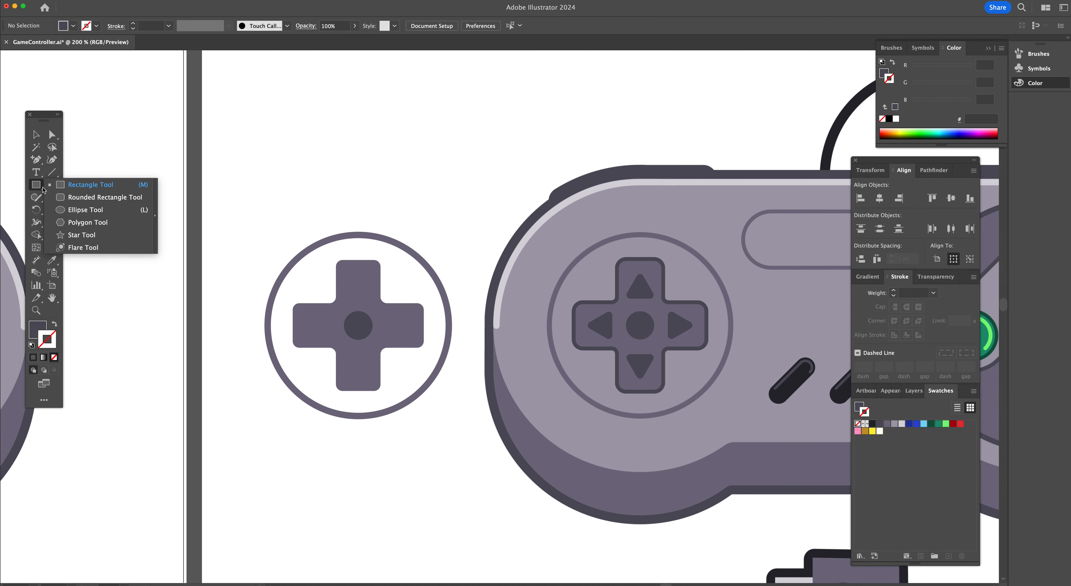
click(82, 223)
drag(358, 199, 360, 289)
key(Down)
key(Down)
key(Down)
key(shift)
key(v)
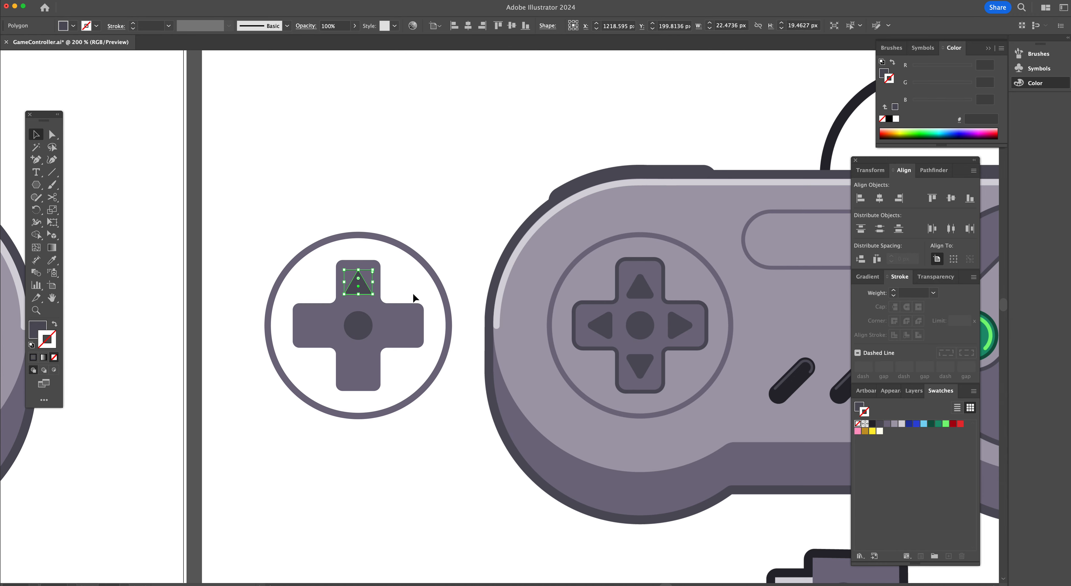
Round the triangle's corners to about 2.1 px and scale it to about 21 px wide
key(super+equal)
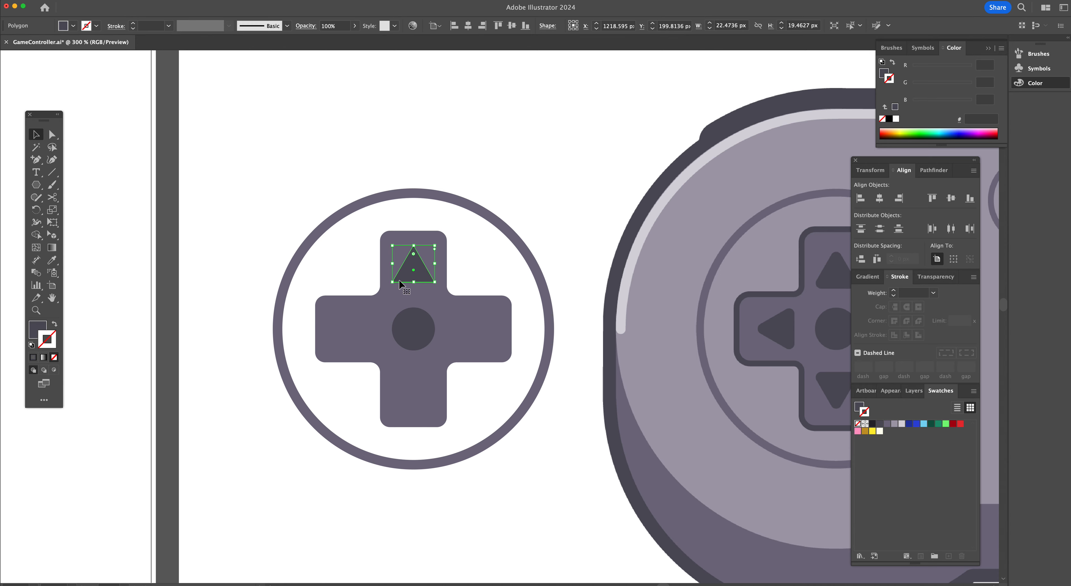
key(a)
drag(415, 256, 414, 255)
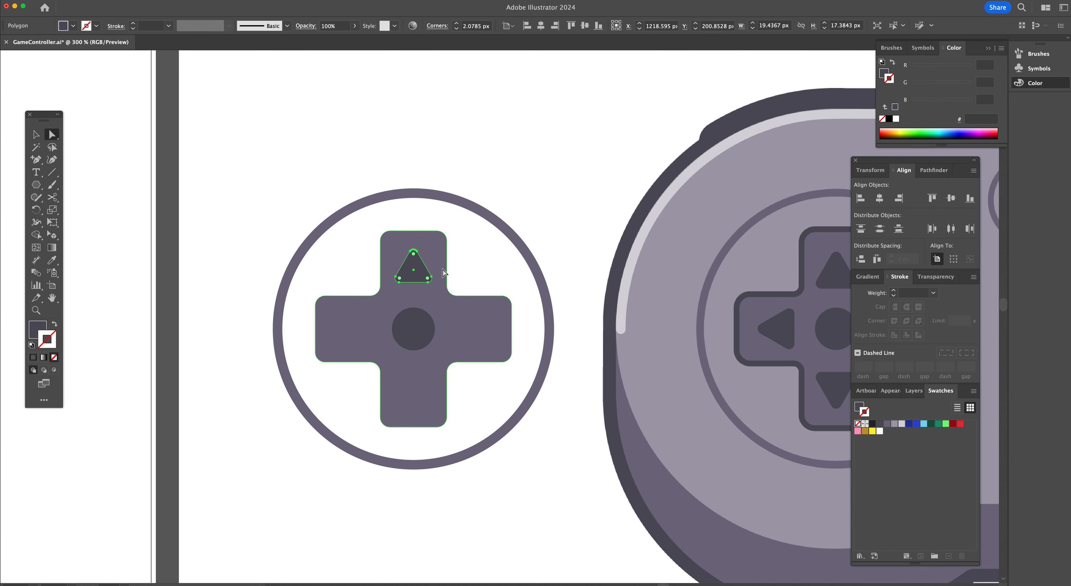
key(v)
drag(413, 249, 420, 283)
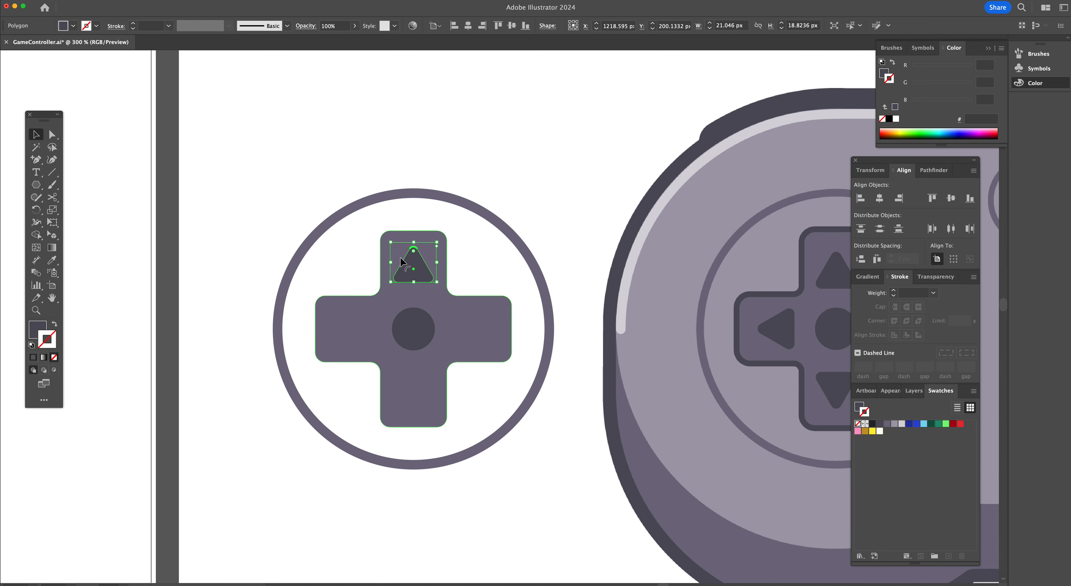
Duplicate the triangle onto the bottom arm, rotate the copy 180°, and nudge it into place
drag(407, 276, 411, 395)
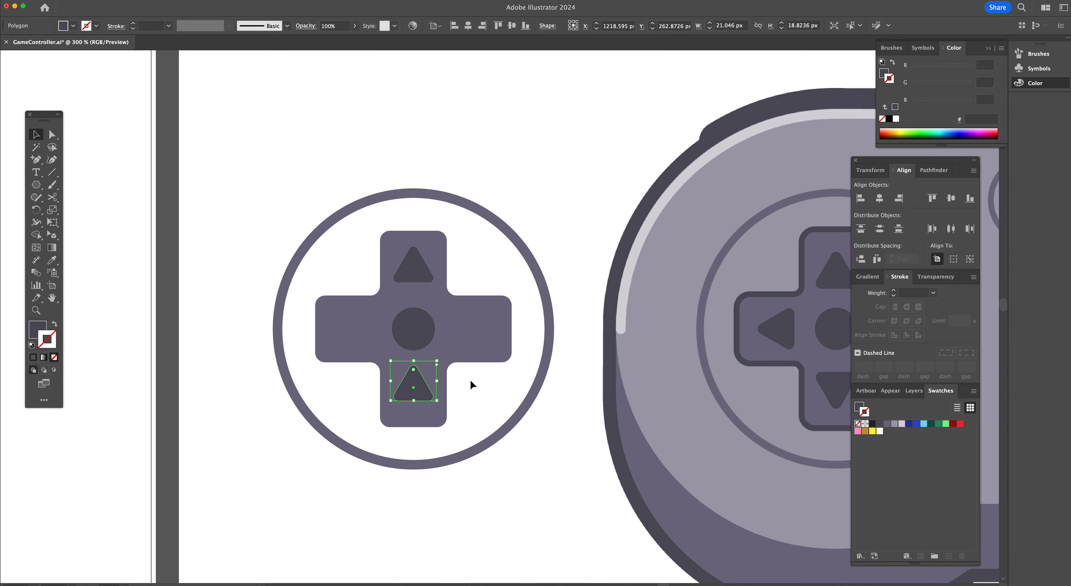
key(r)
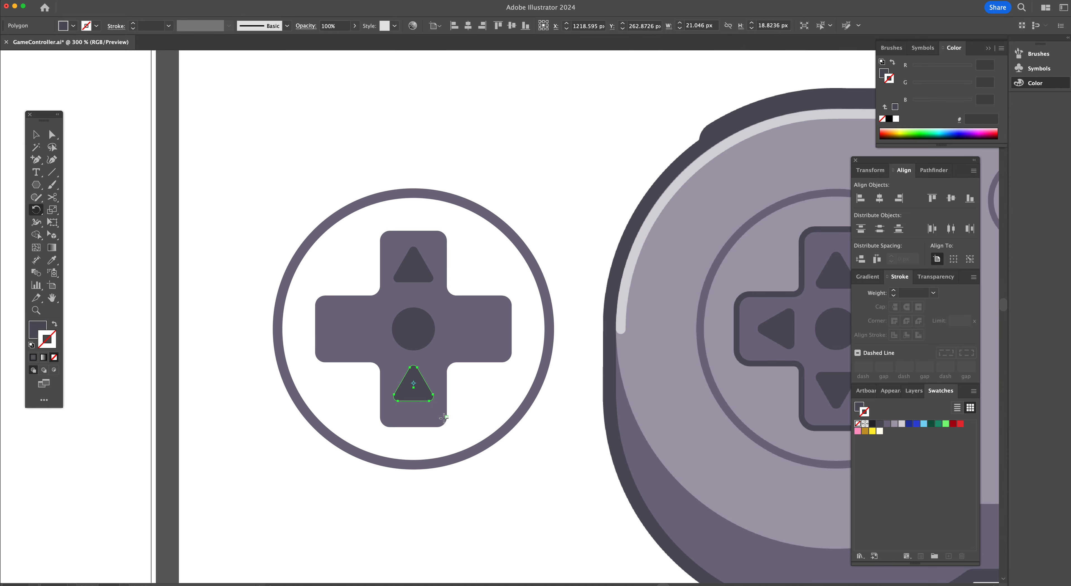
drag(490, 410, 491, 407)
drag(456, 325, 345, 354)
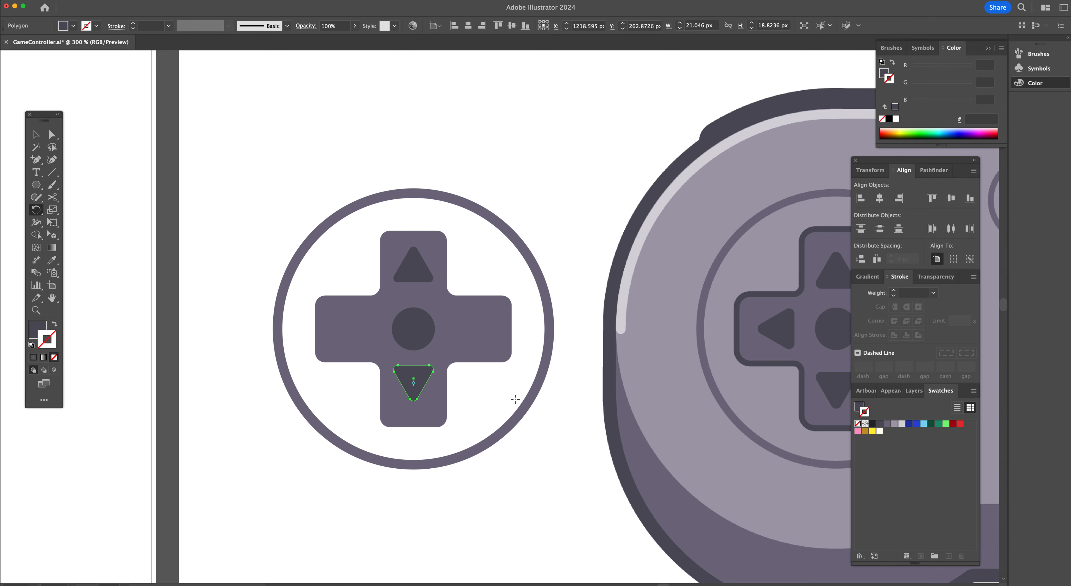
key(v)
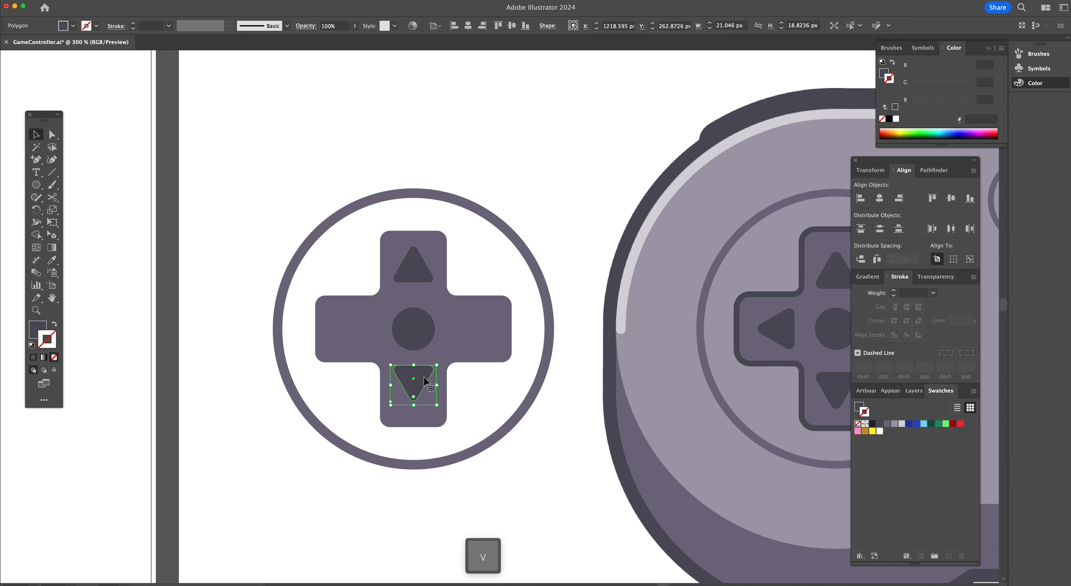
drag(421, 377, 421, 388)
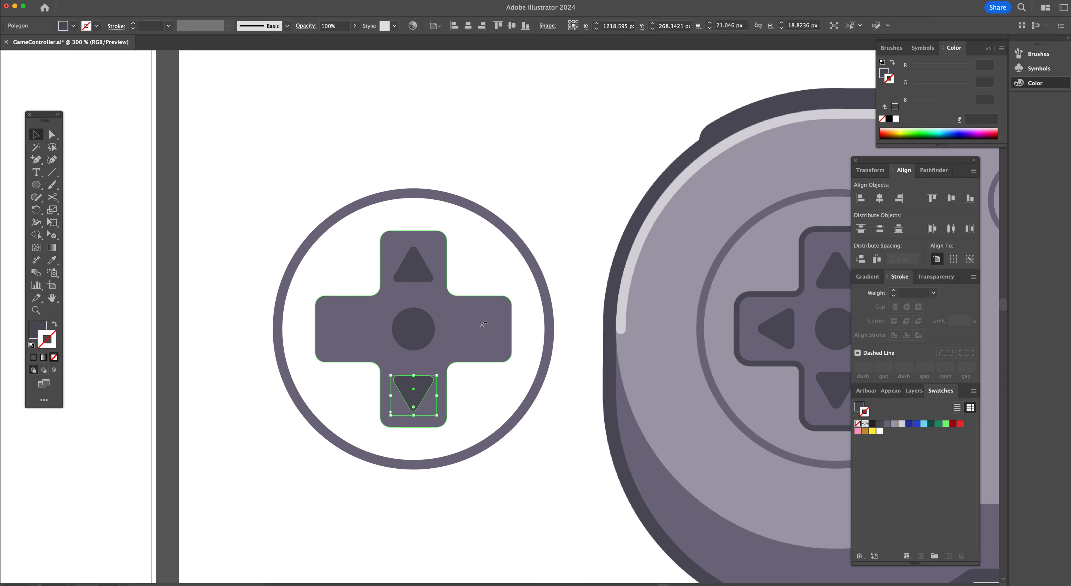
Select both the top and bottom triangles and group them together
shift+click(420, 276)
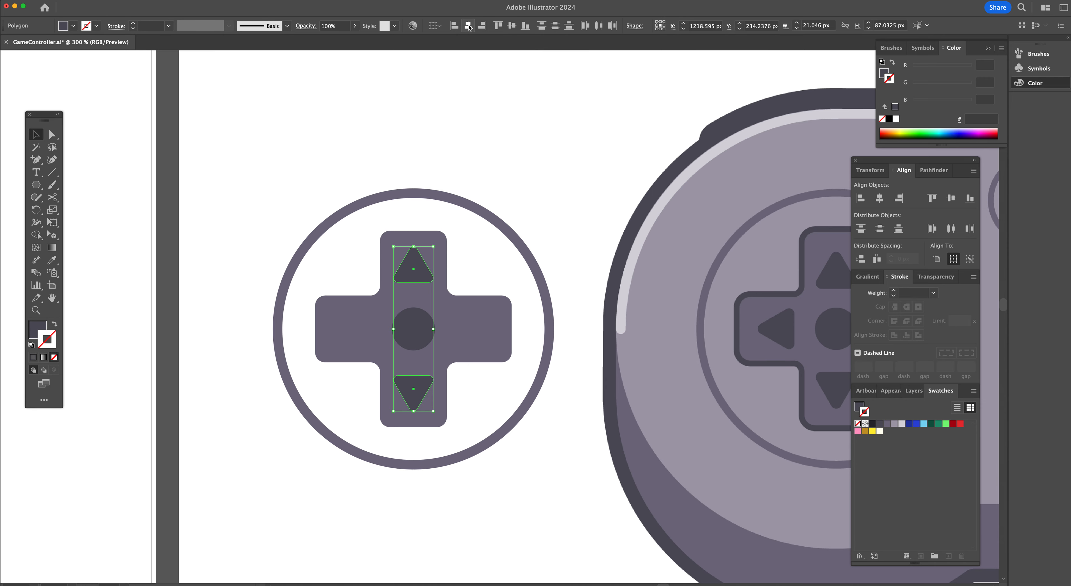
key(super)
key(super+g)
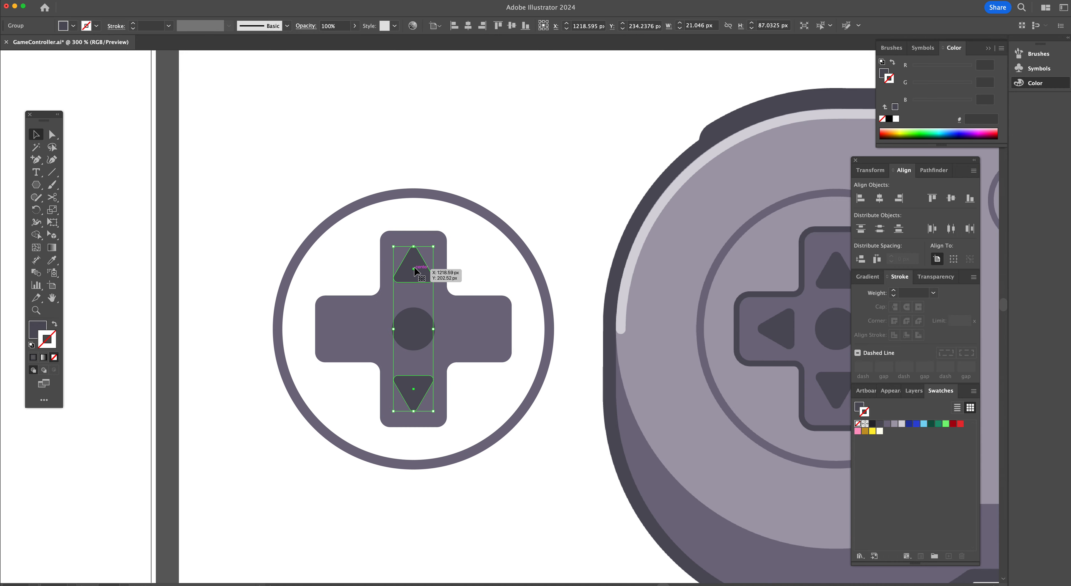
Try shifting the triangle group aside and aligning it with the centre dot on horizontal centres, then undo the alignment
drag(413, 269, 384, 269)
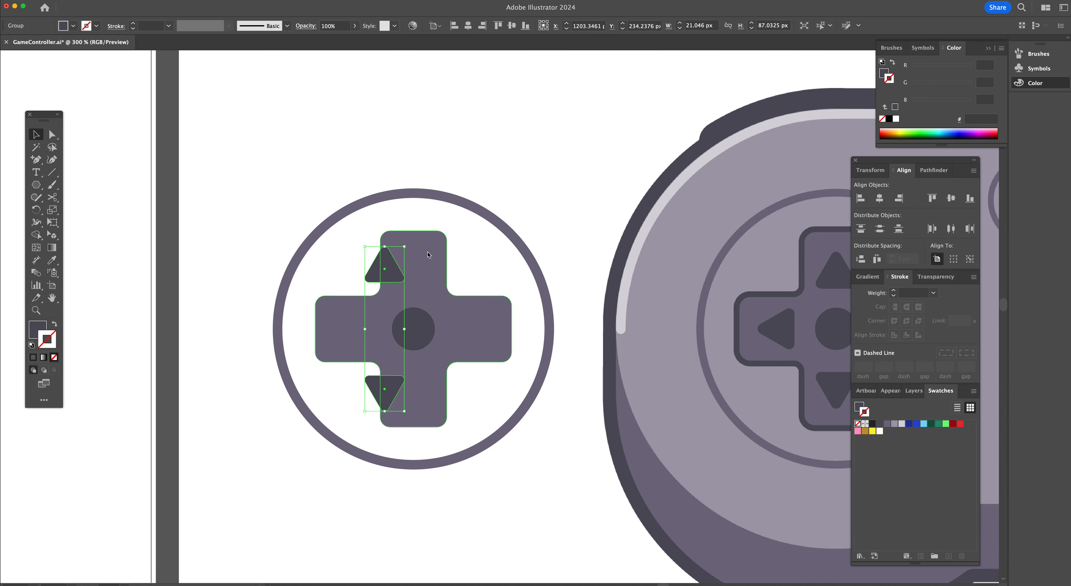
shift+click(415, 332)
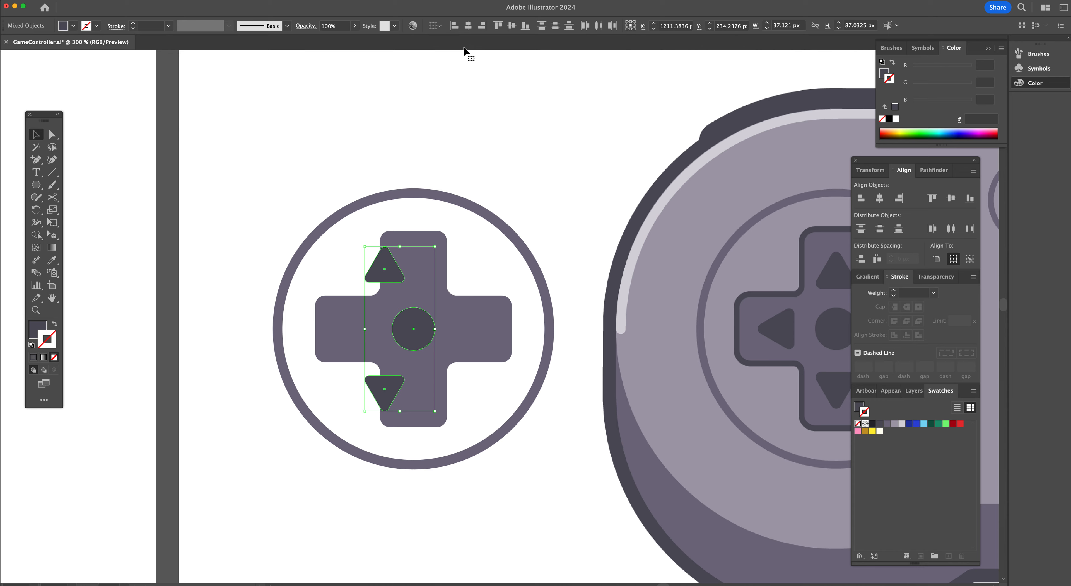
click(467, 26)
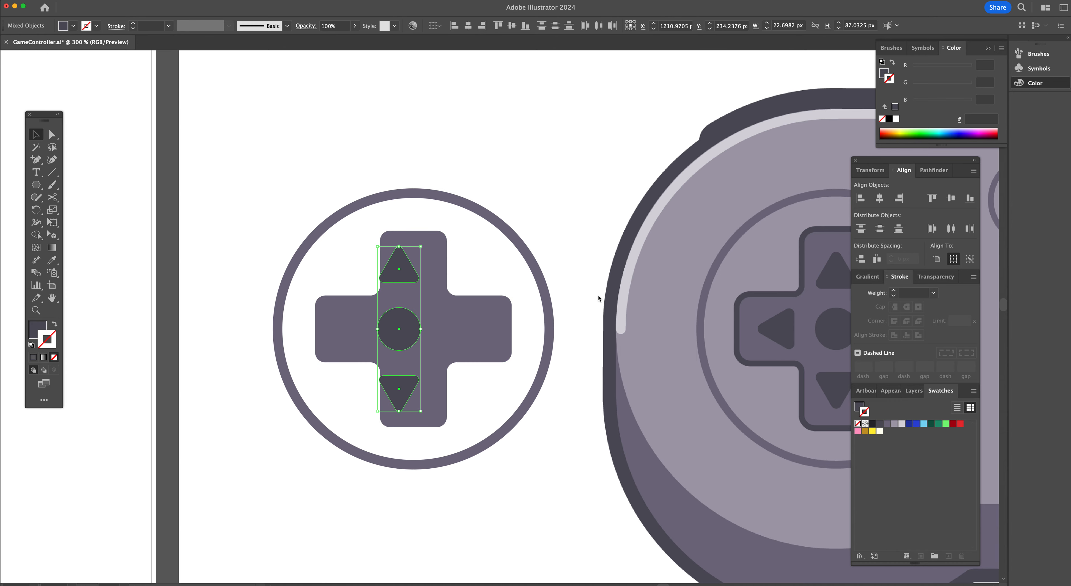
key(super+z)
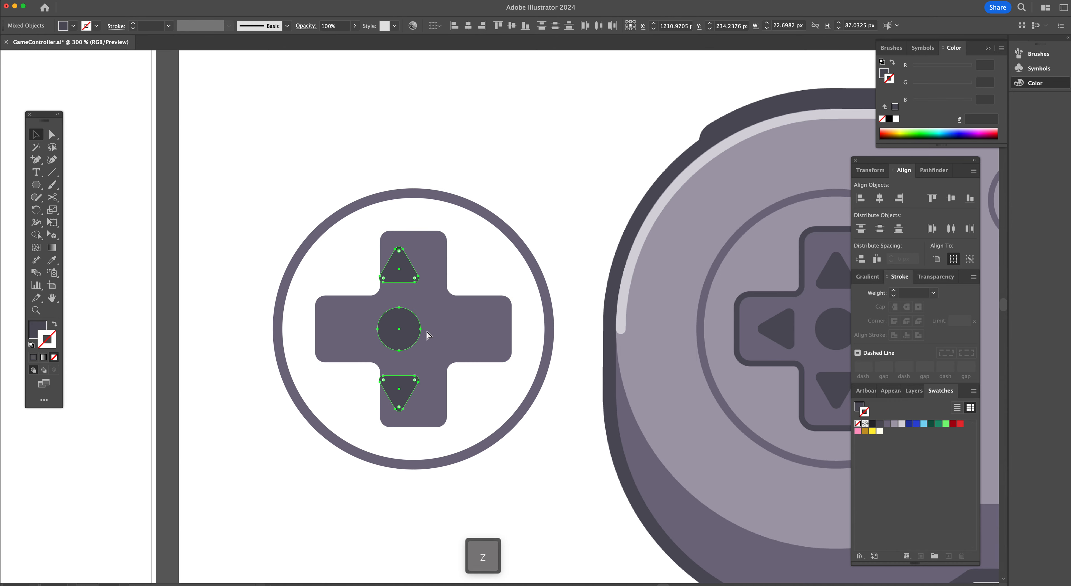
Align the triangle group horizontally to the centre dot, using the dot as the key object
click(482, 255)
click(419, 326)
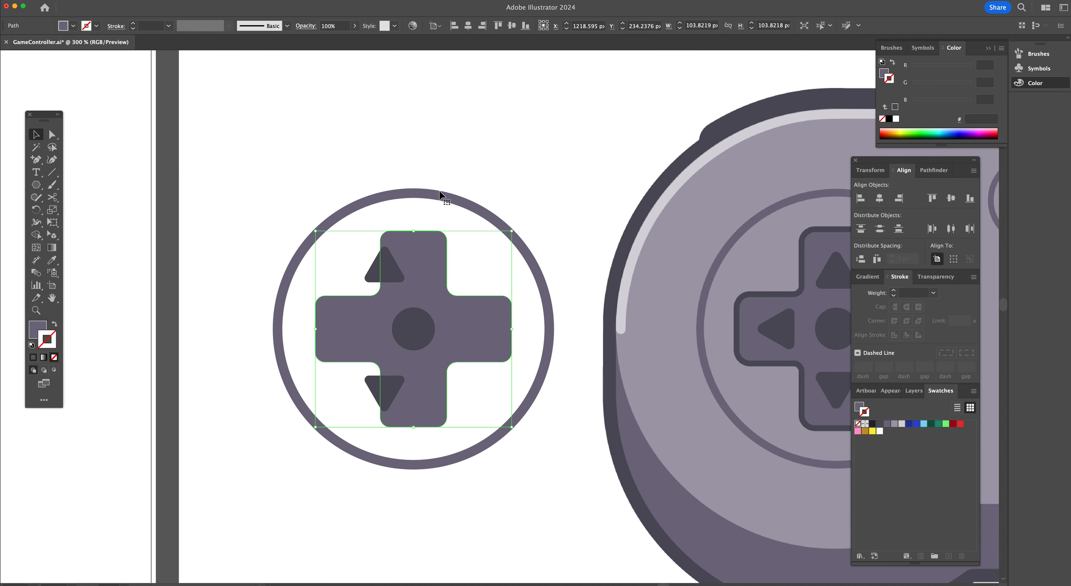
click(440, 200)
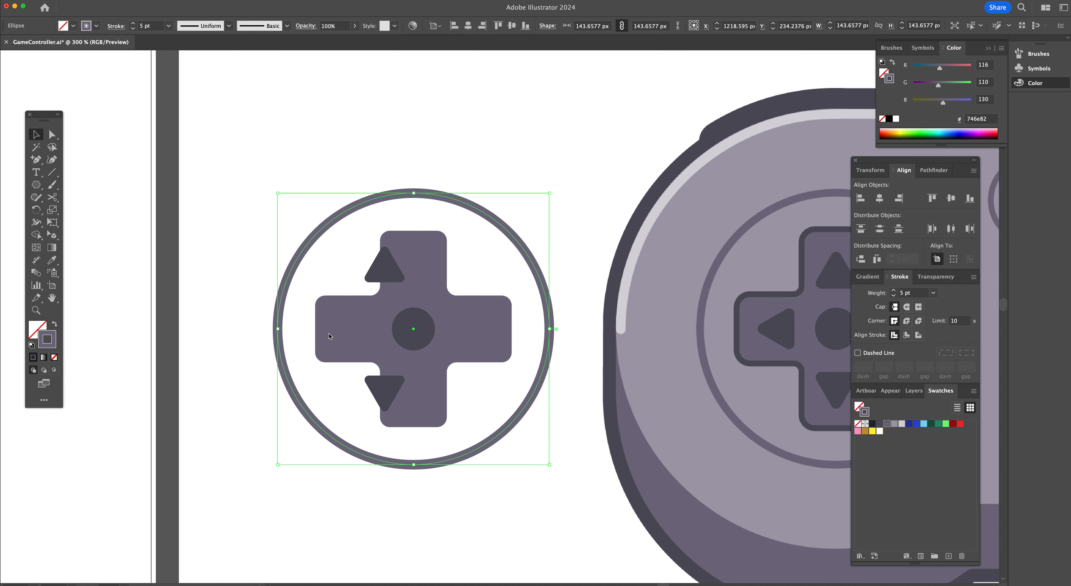
click(394, 273)
shift+click(413, 329)
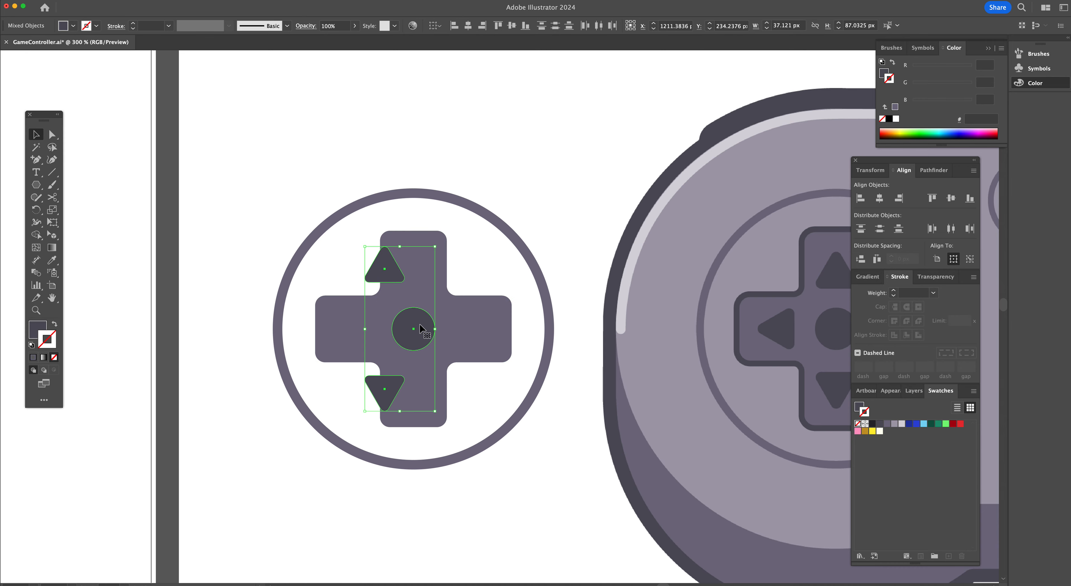
click(429, 316)
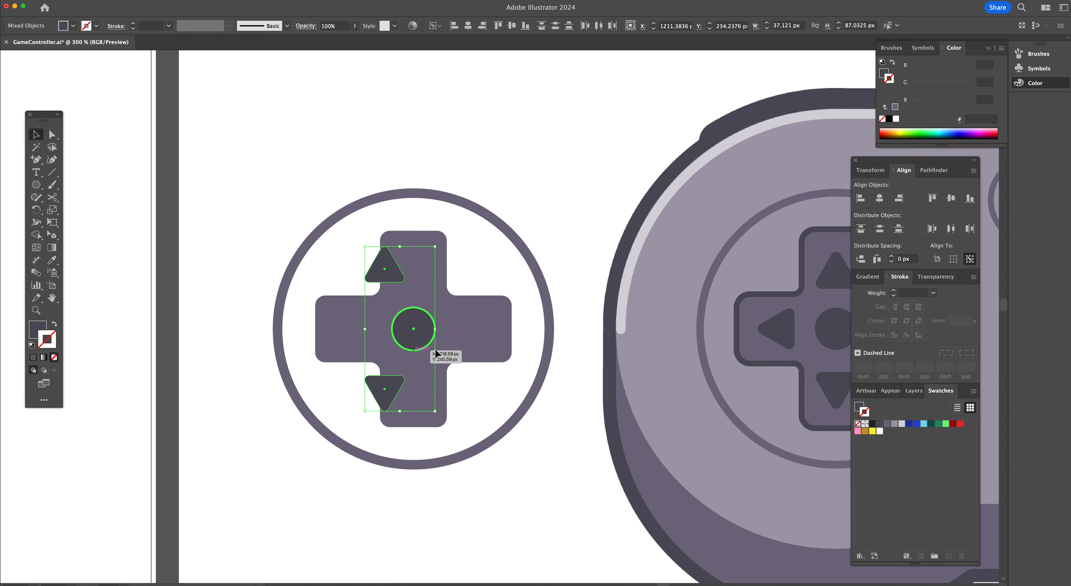
click(468, 25)
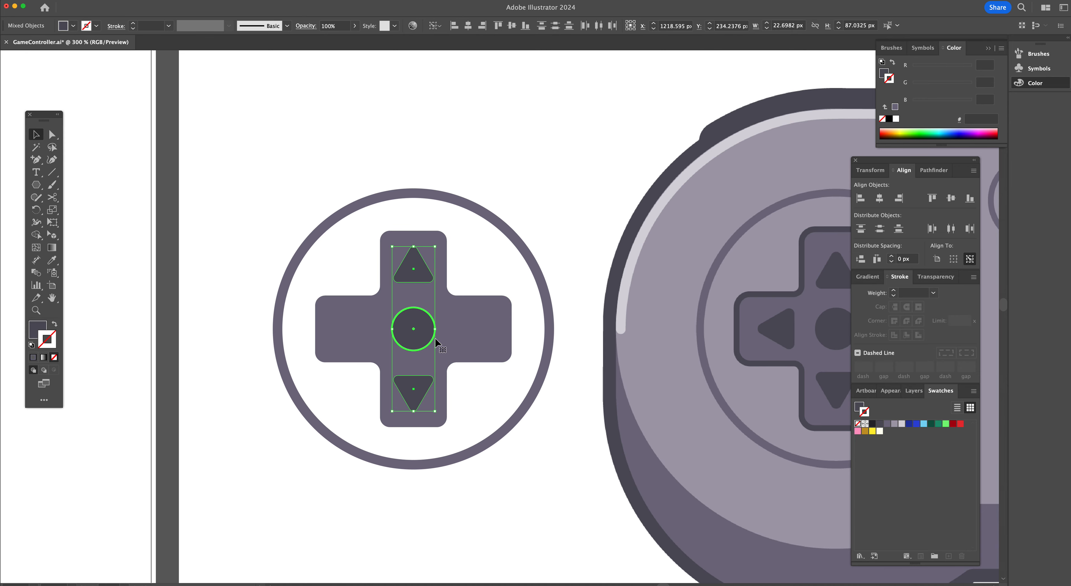
Duplicate the triangle group and centre dot in place and rotate the copy 90° onto the side arms
key(super+c)
key(super+f)
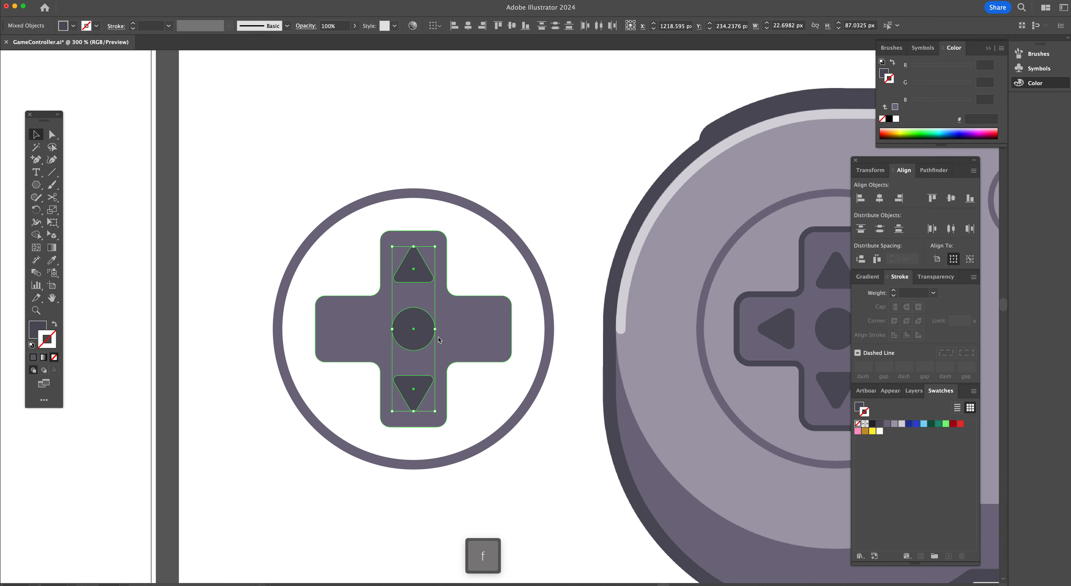
key(r)
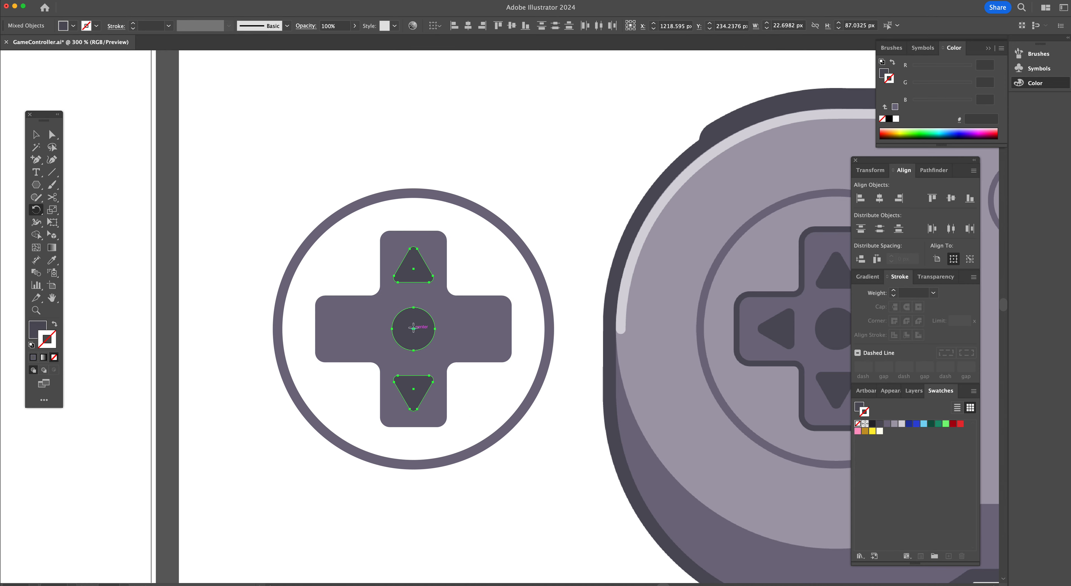
drag(444, 413, 516, 299)
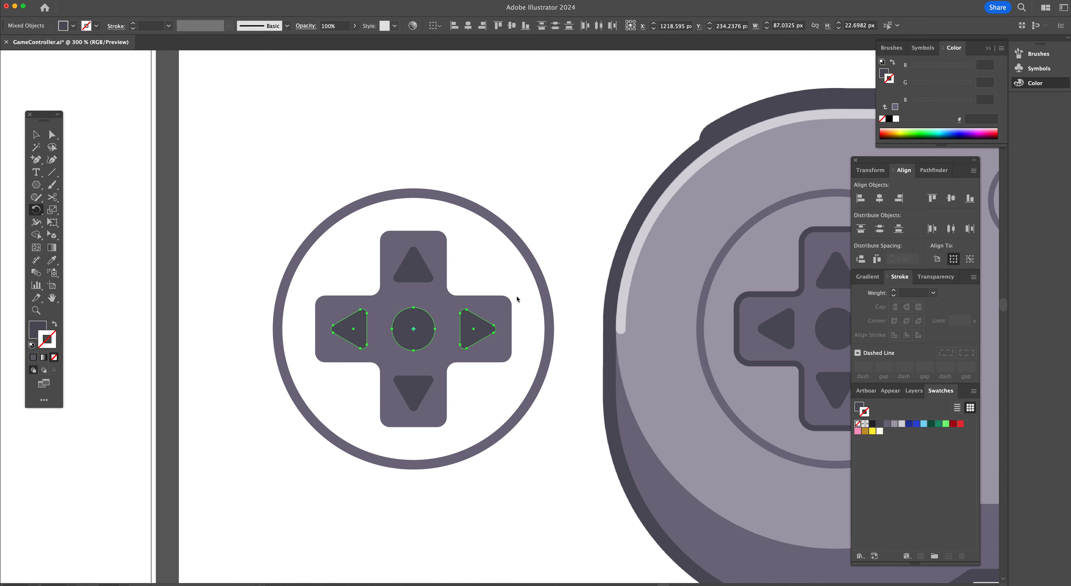
Delete the duplicated centre dot from the rotated copy
key(v)
click(504, 282)
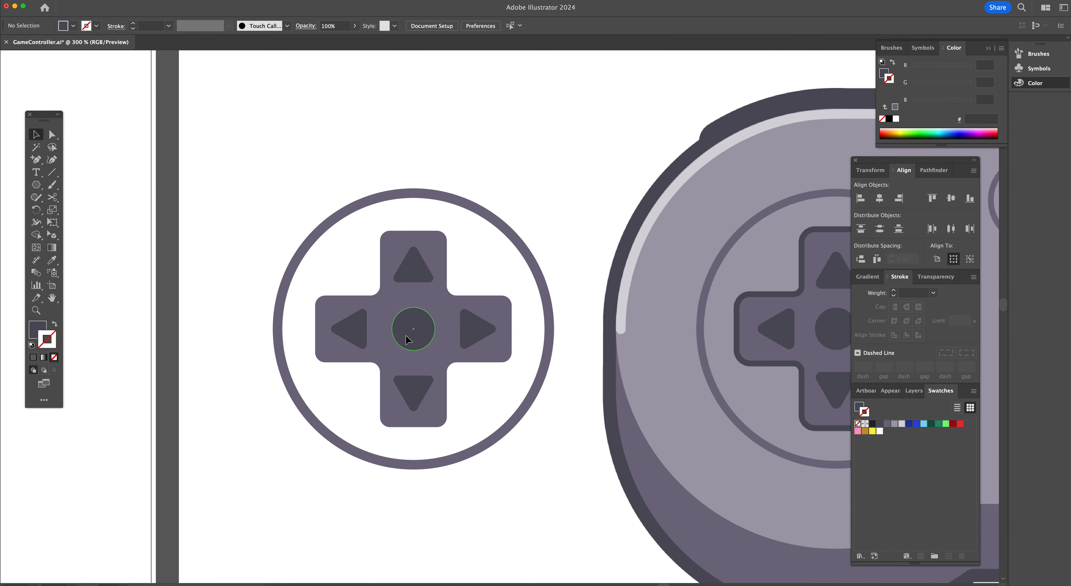
drag(416, 333, 437, 350)
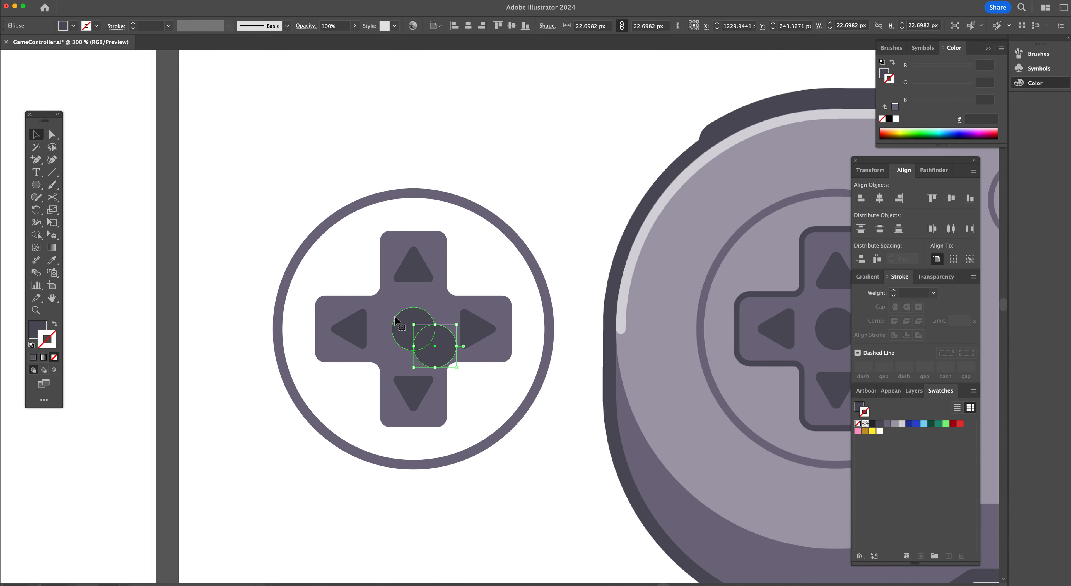
key(BackSpace)
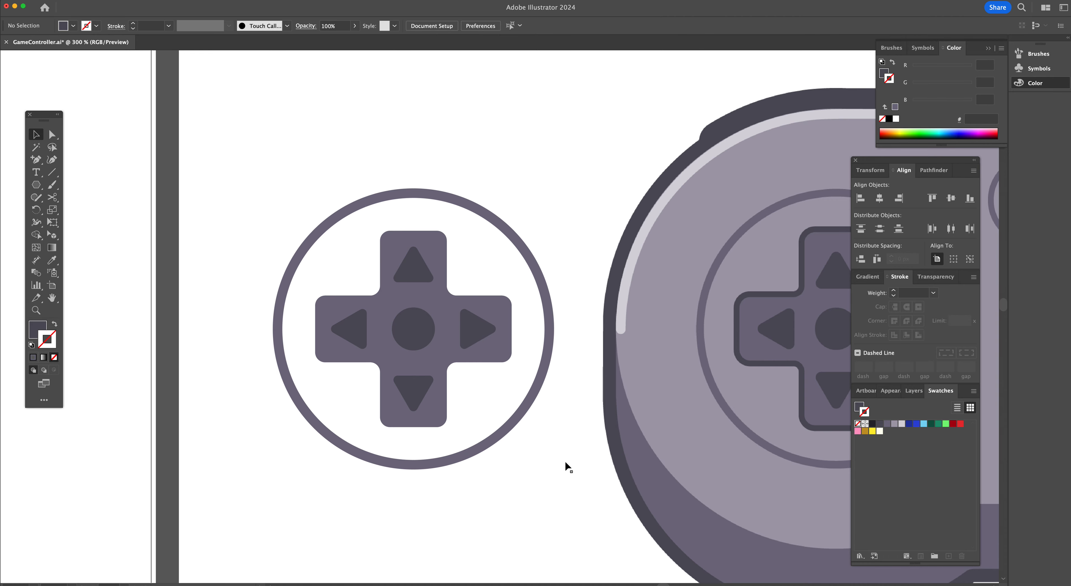
Select the ring, cross, triangles and dot and group the whole D-pad
drag(545, 468, 278, 192)
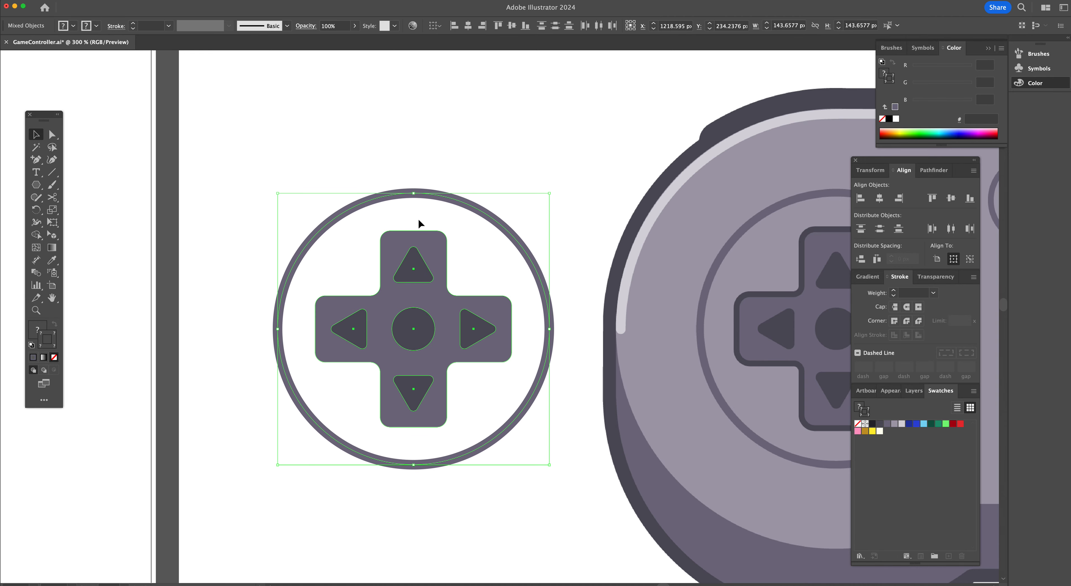
key(super+g)
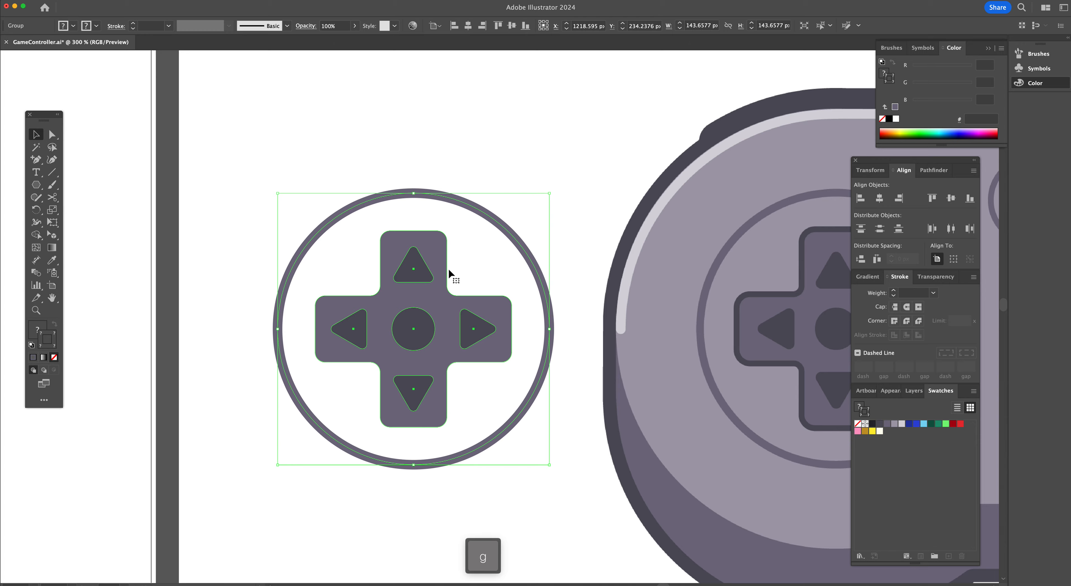
Move the grouped D-pad onto the left side of the controller body on the main artboard
alt+super+click(399, 251)
click(450, 341)
drag(462, 311, 573, 308)
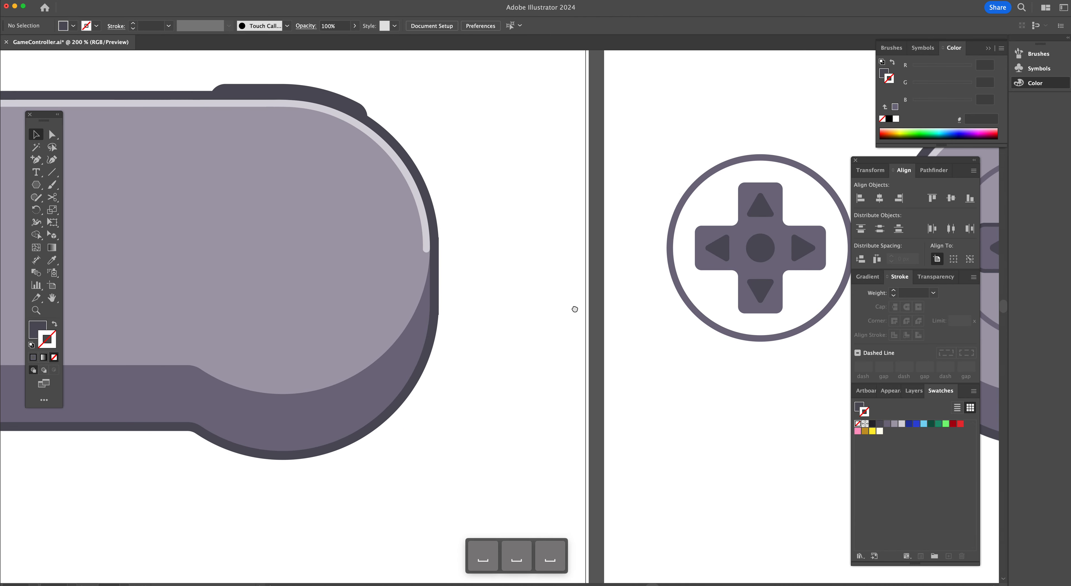
alt+super+click(554, 284)
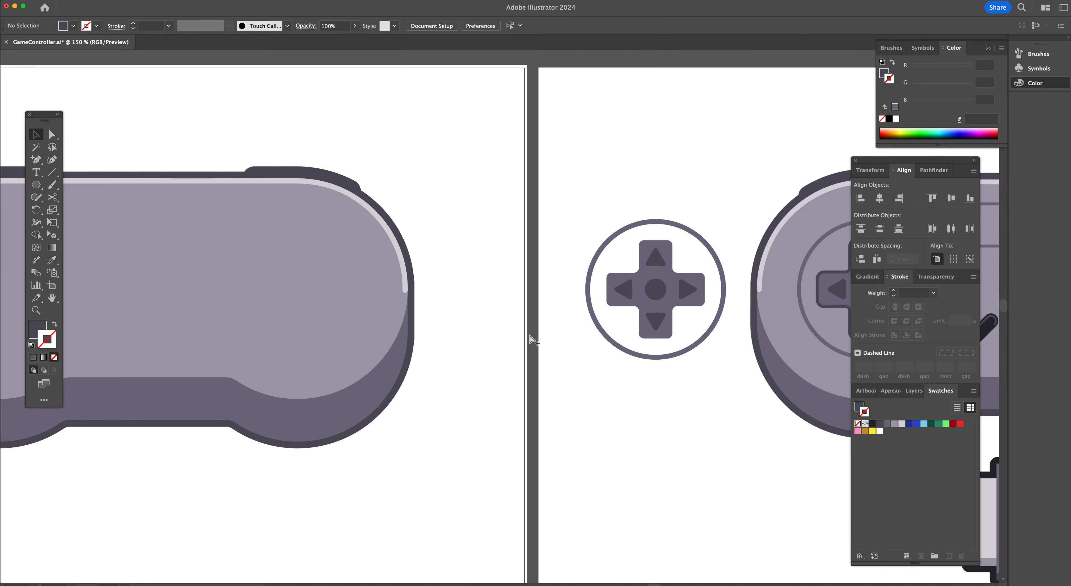
scroll(533, 340, left, 3)
click(771, 290)
drag(774, 289, 144, 281)
scroll(144, 281, left, 5)
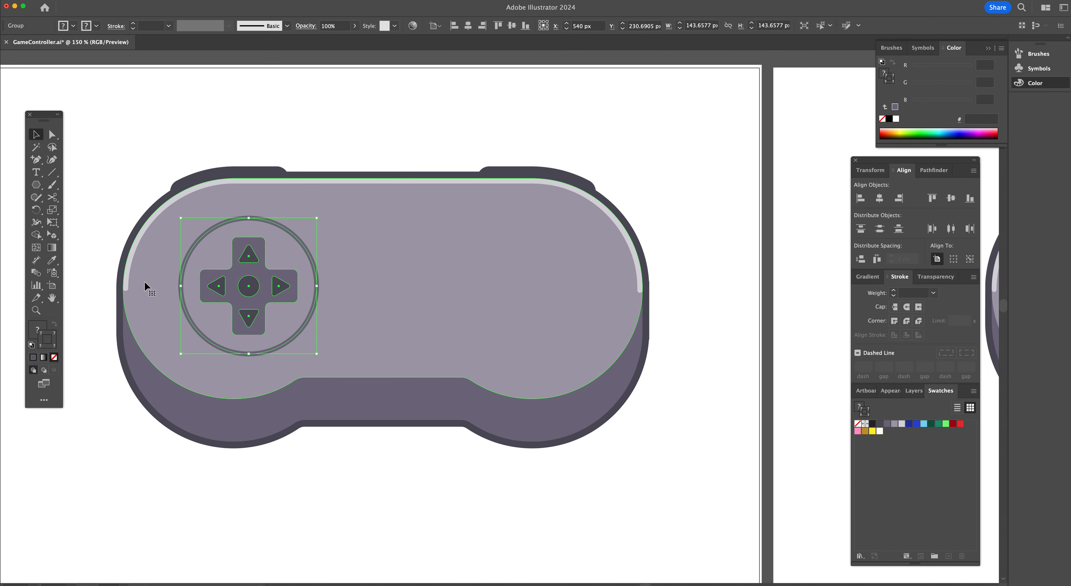
mouse_move(320, 284)
mouse_down()
mouse_move(282, 294)
mouse_move(303, 287)
mouse_up()
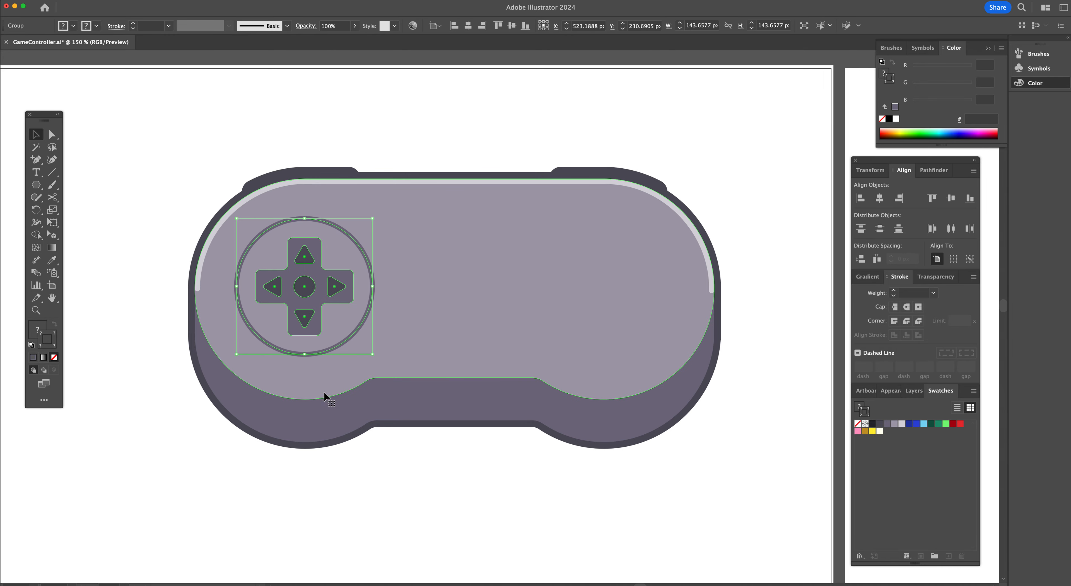
click(549, 497)
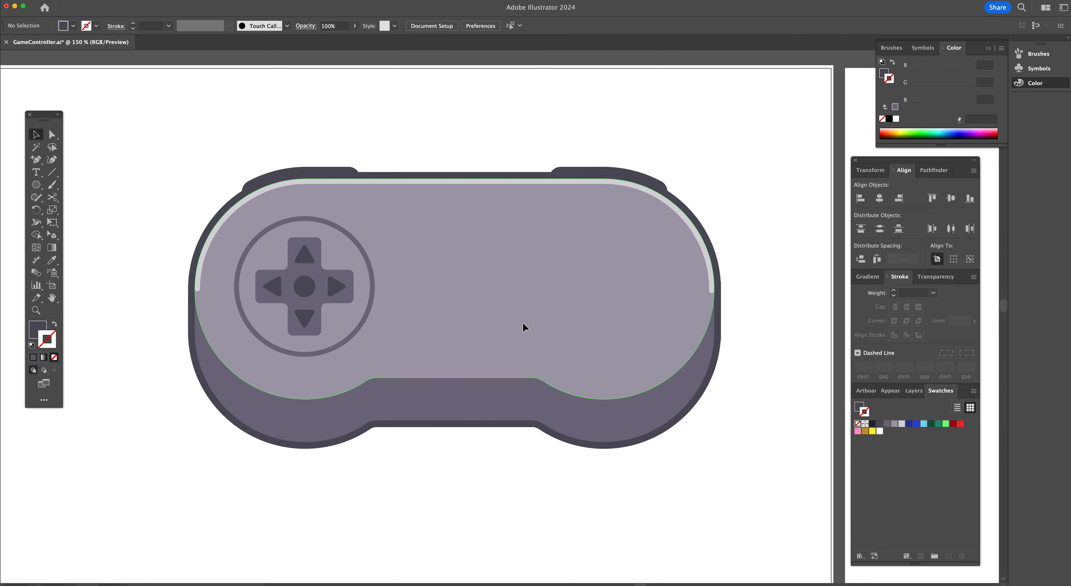
Select the cross inside the group and give it a 3 pt stroke in the dark 51505b swatch colour
scroll(523, 322, right, 15)
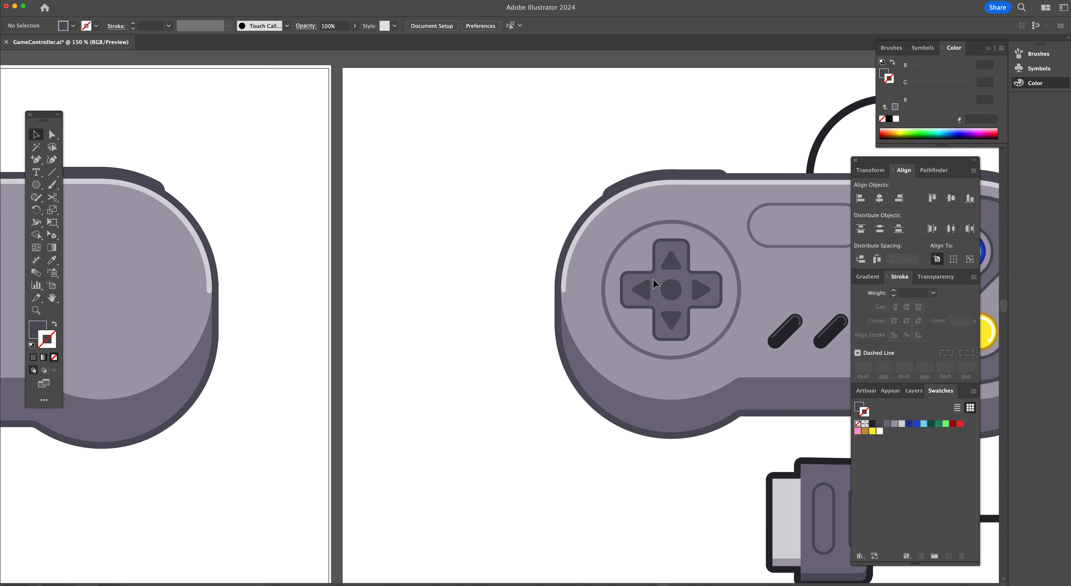
scroll(467, 301, left, 6)
scroll(466, 299, left, 12)
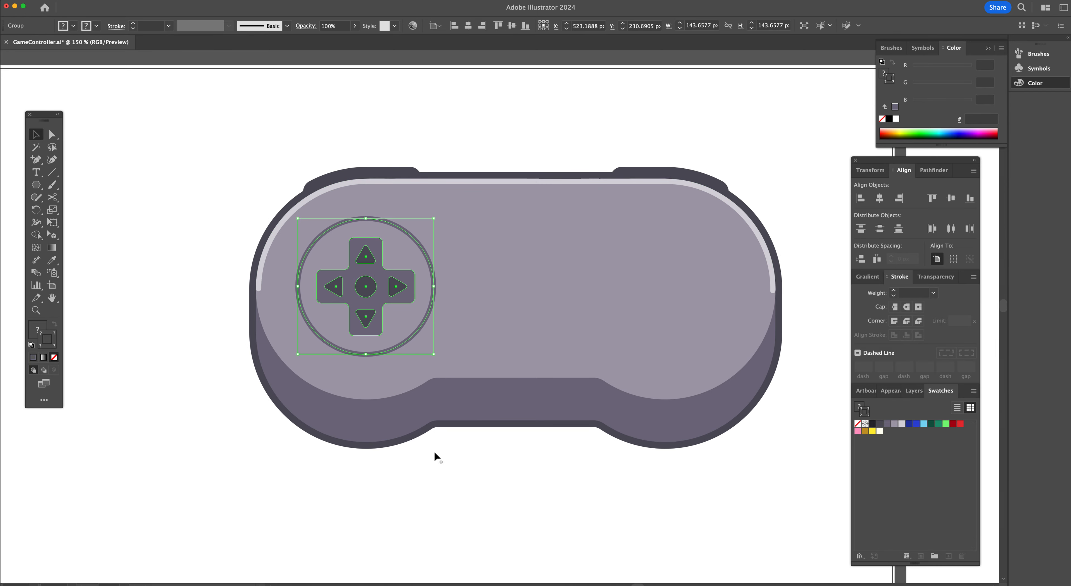
click(440, 459)
drag(52, 134, 102, 149)
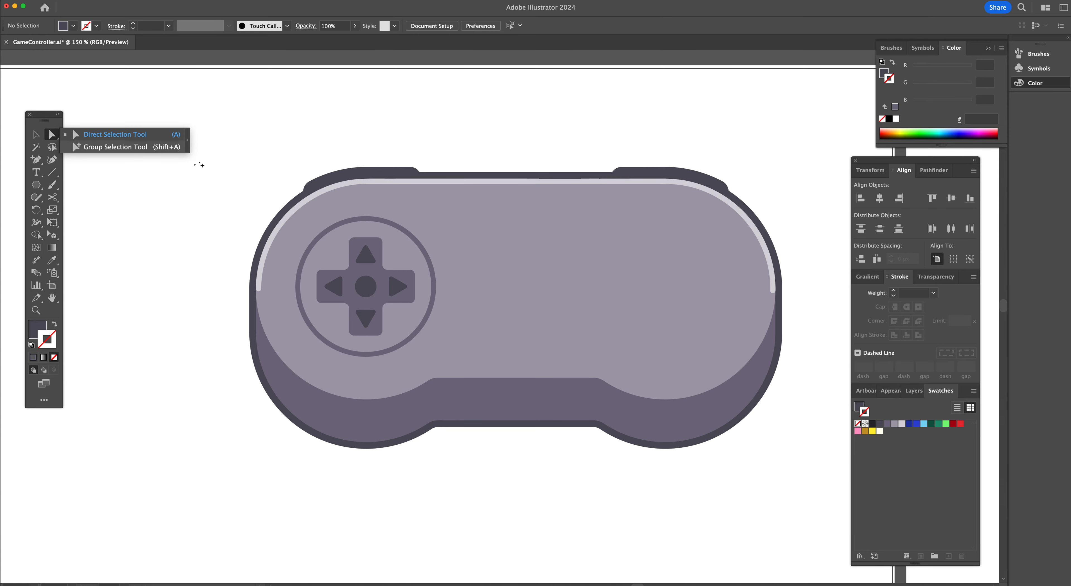
click(375, 276)
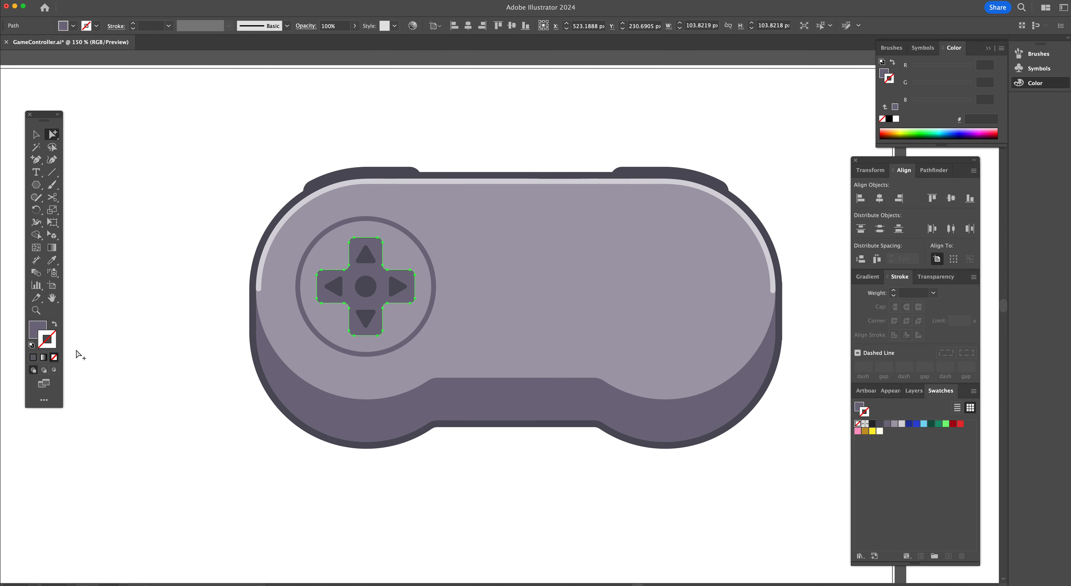
click(880, 424)
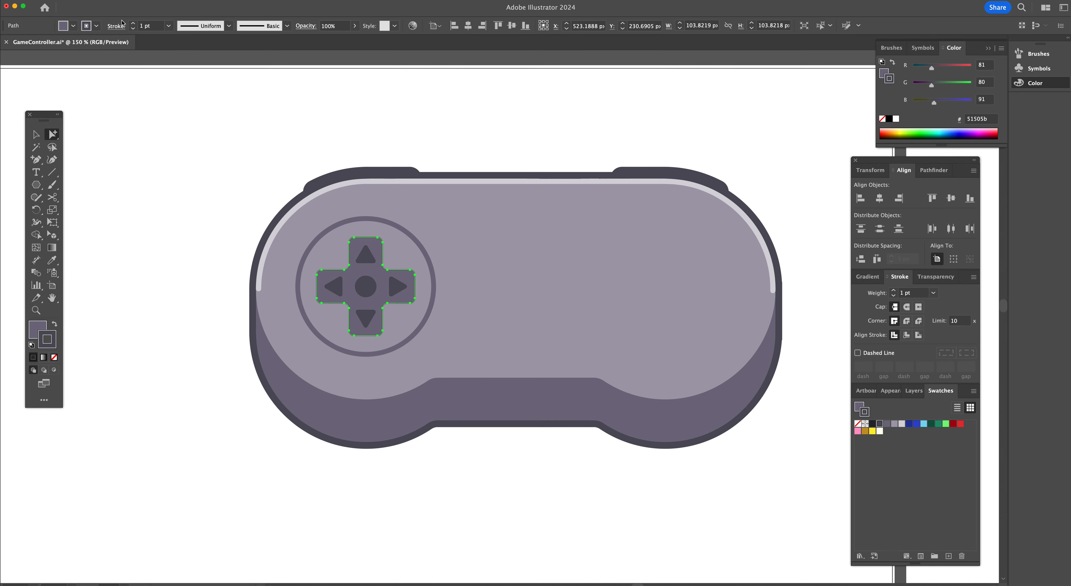
click(133, 24)
click(133, 23)
click(36, 134)
click(146, 142)
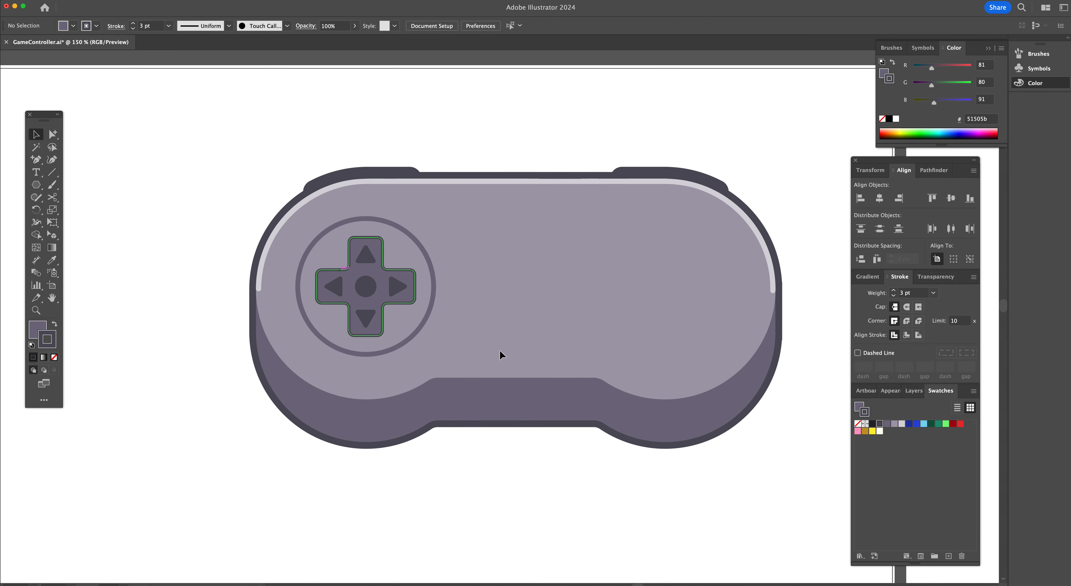
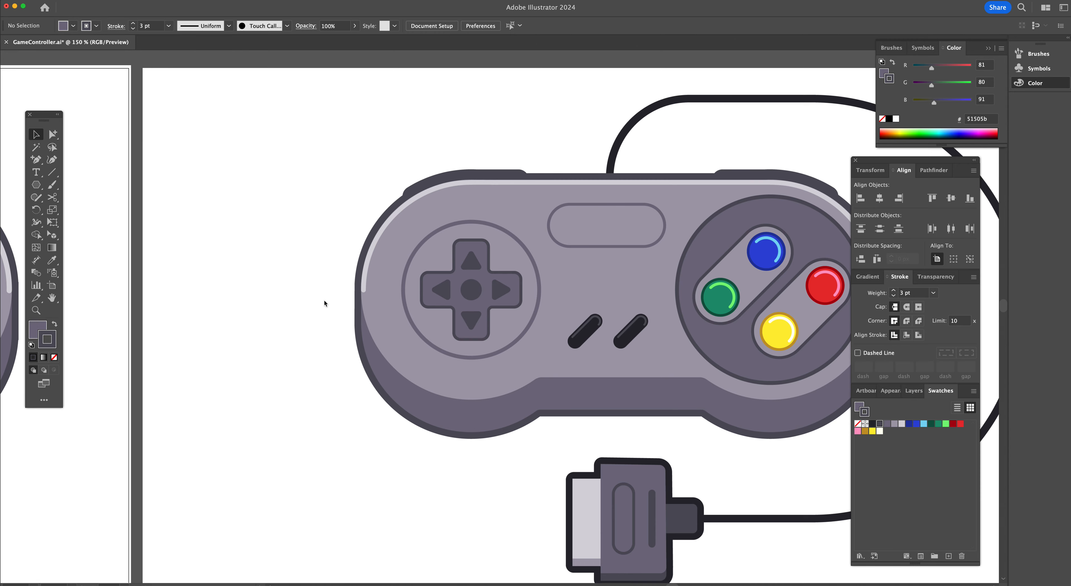
Draw a fully rounded rectangle about 126 × 48 px over the top centre pill with no fill and a 3 pt 746e82 stroke
scroll(324, 299, left, 10)
scroll(324, 302, right, 10)
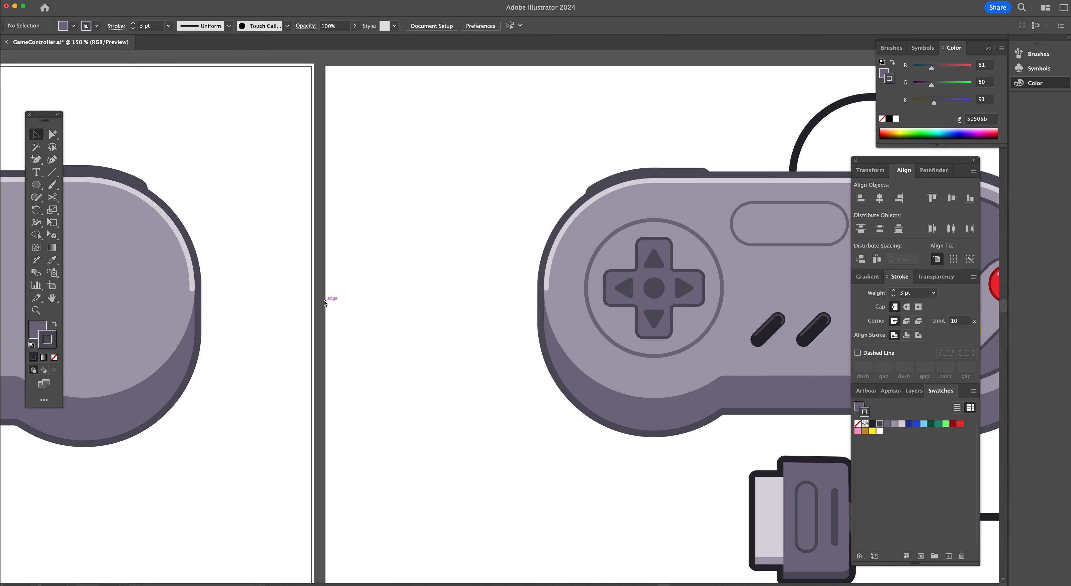
key(m)
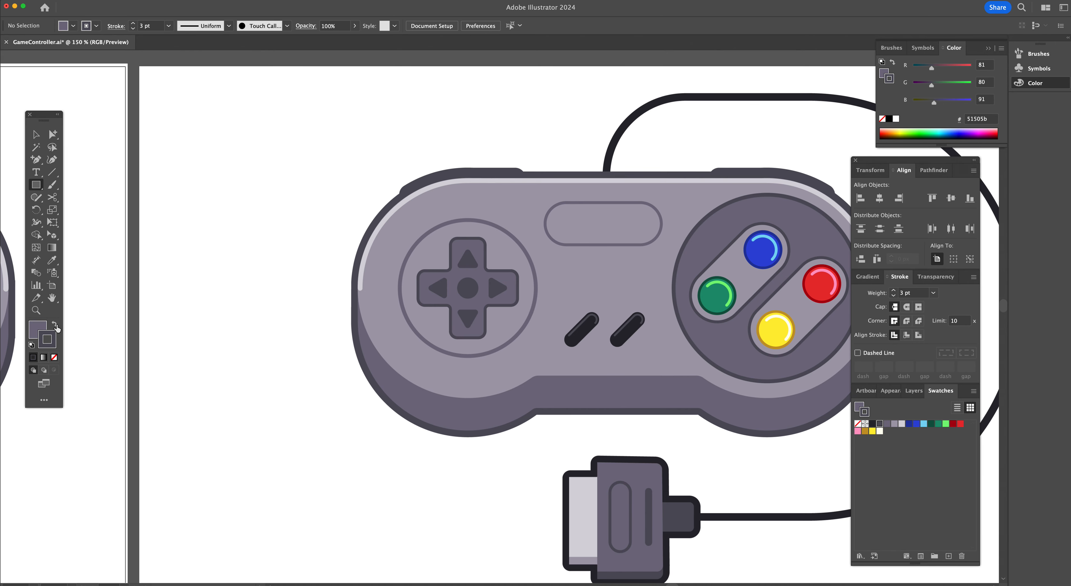
click(54, 357)
click(54, 324)
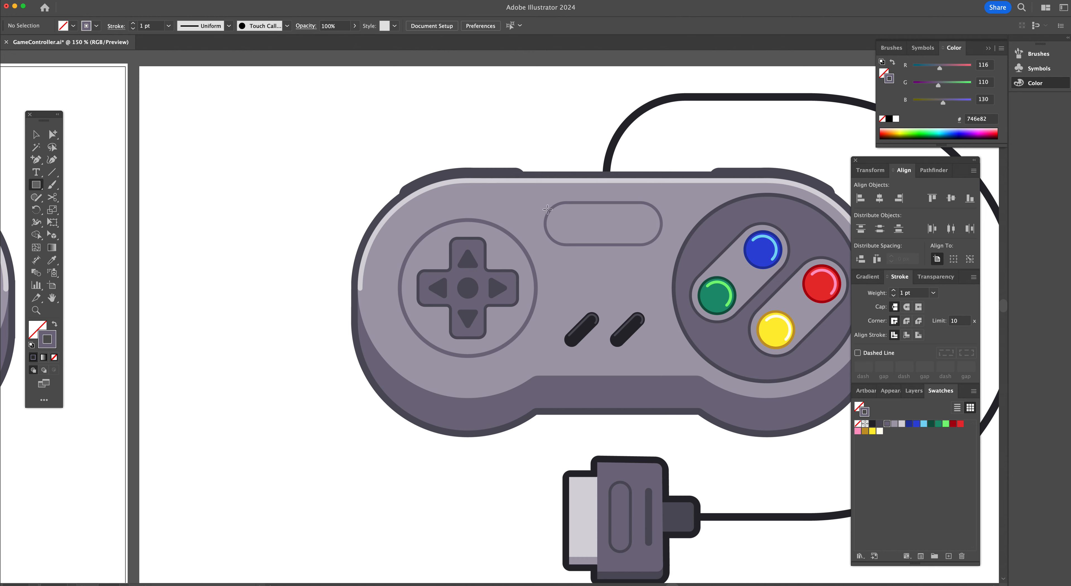
drag(545, 201, 663, 246)
drag(545, 224, 603, 229)
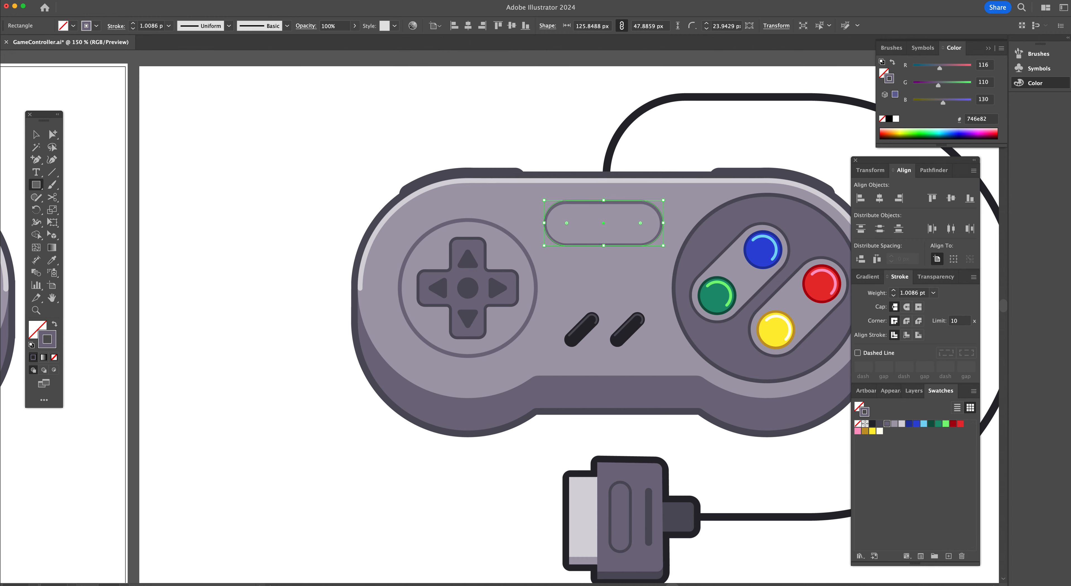
click(134, 24)
click(134, 23)
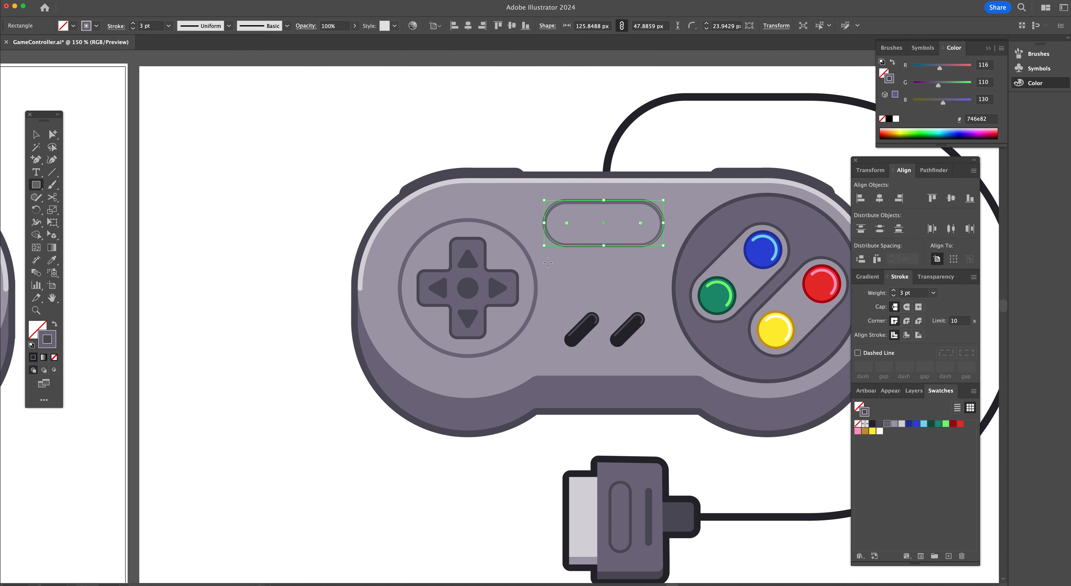
Move the pill outline across onto the main artboard, keeping it horizontally aligned
key(v)
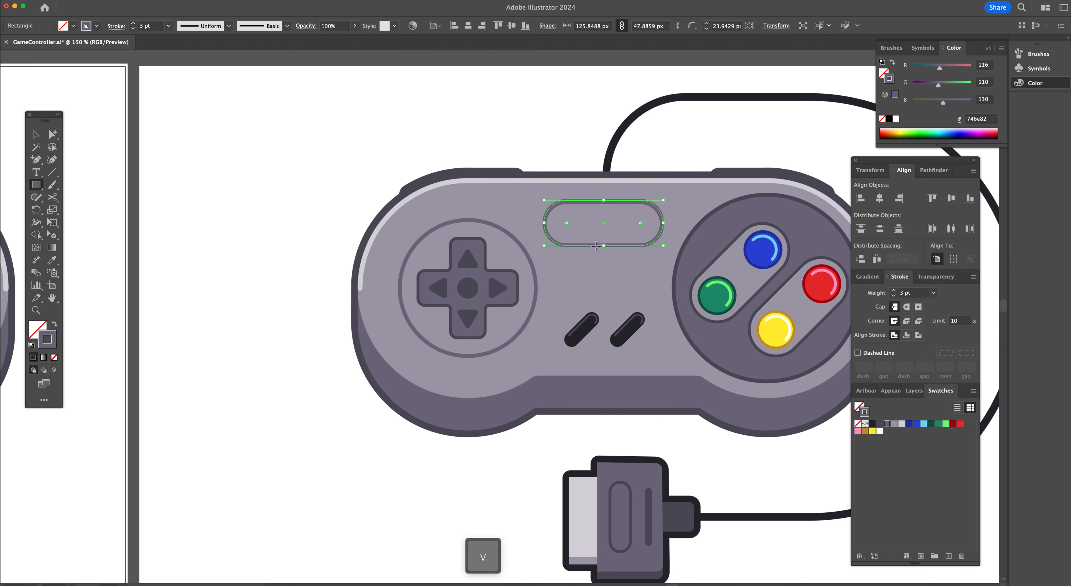
drag(596, 245, 186, 236)
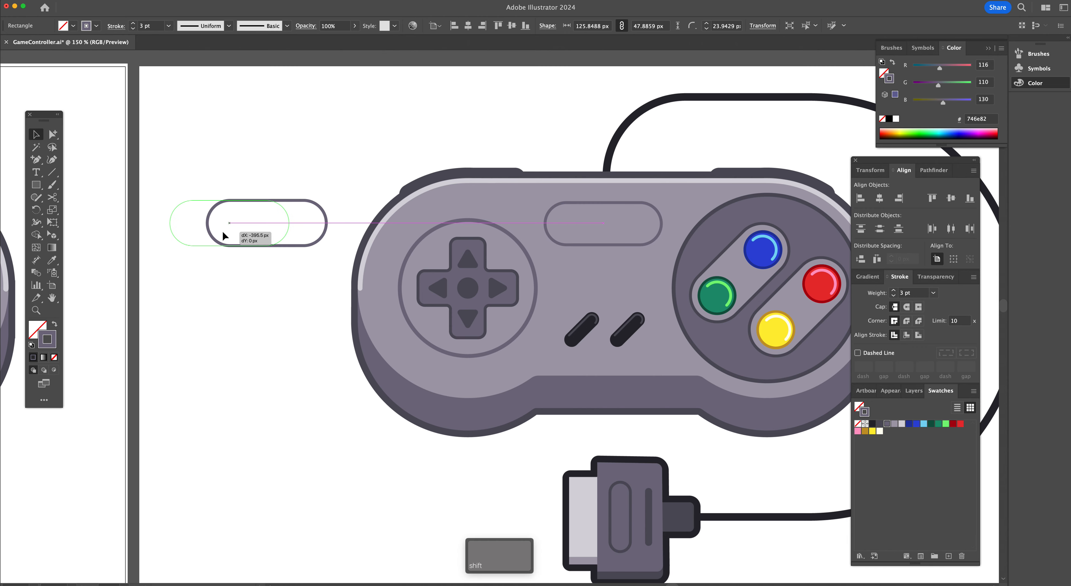
click(296, 213)
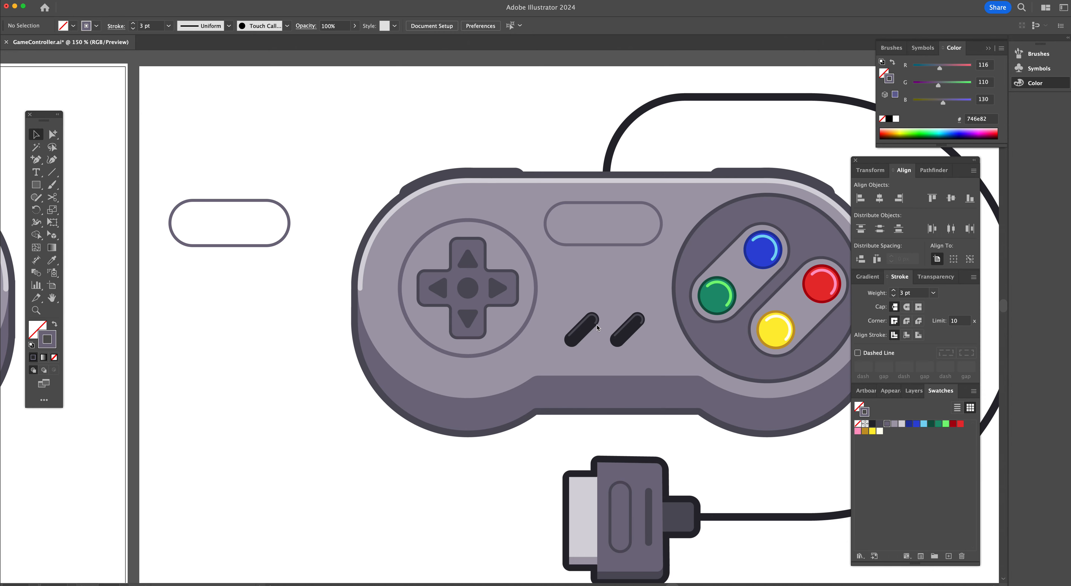
Draw a 28272e-filled rounded rectangle about 15 × 47 px over the left slanted button and rotate it to the button's angle
key(super+equal)
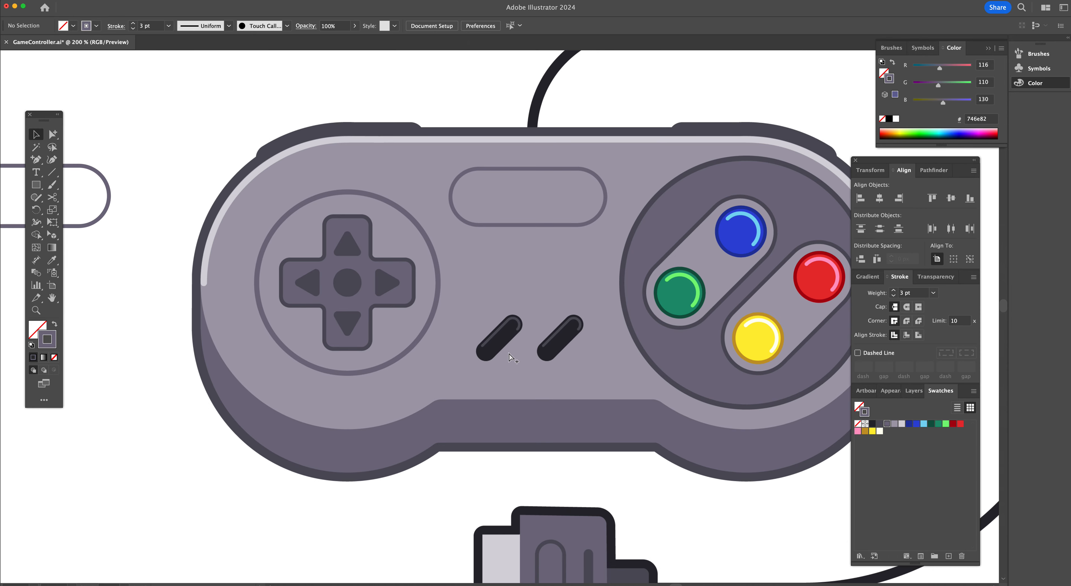
key(m)
click(871, 424)
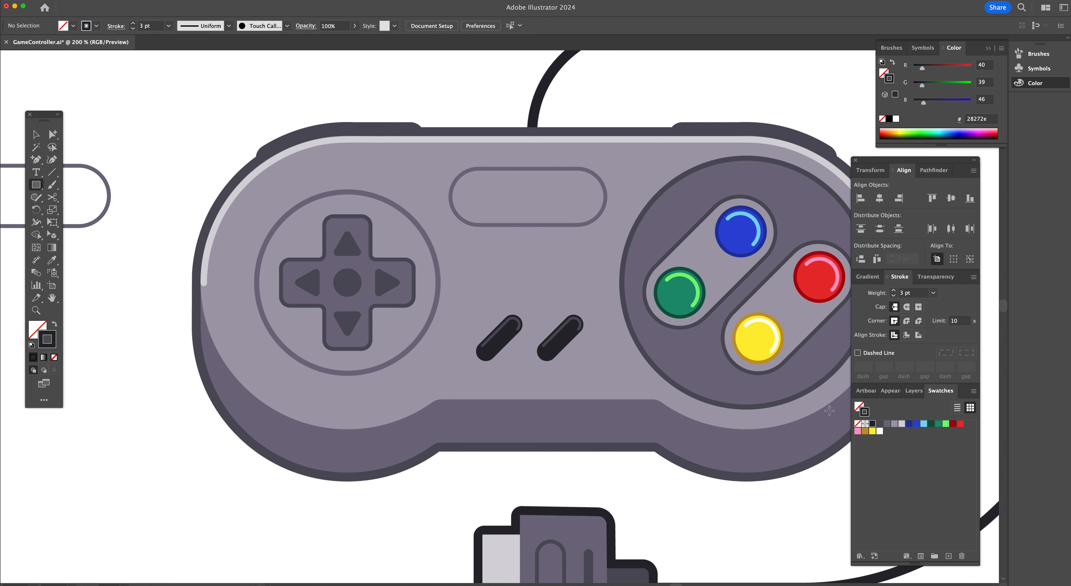
click(53, 324)
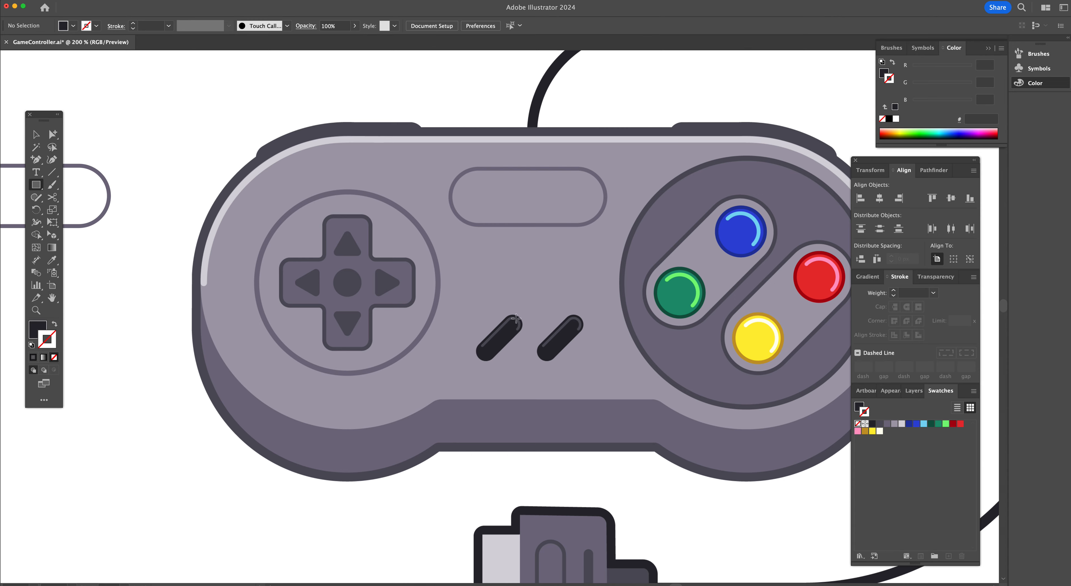
drag(459, 300, 565, 316)
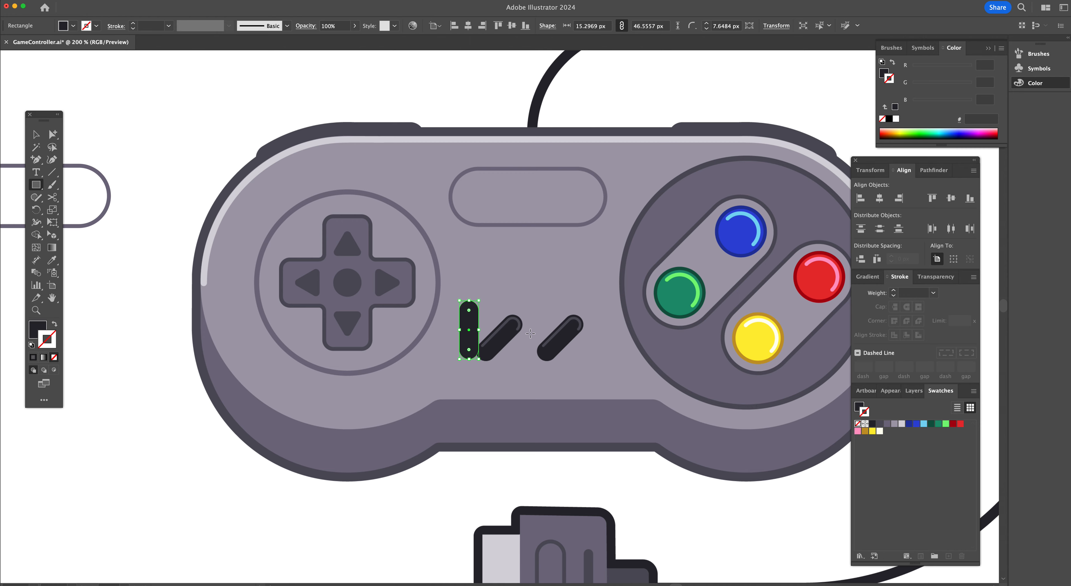
key(r)
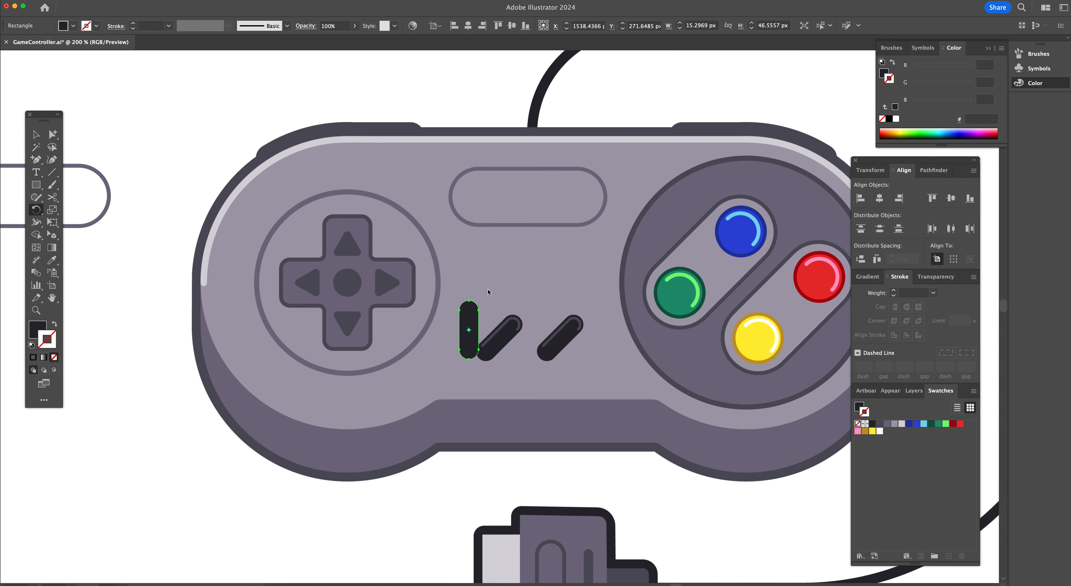
drag(486, 284, 513, 301)
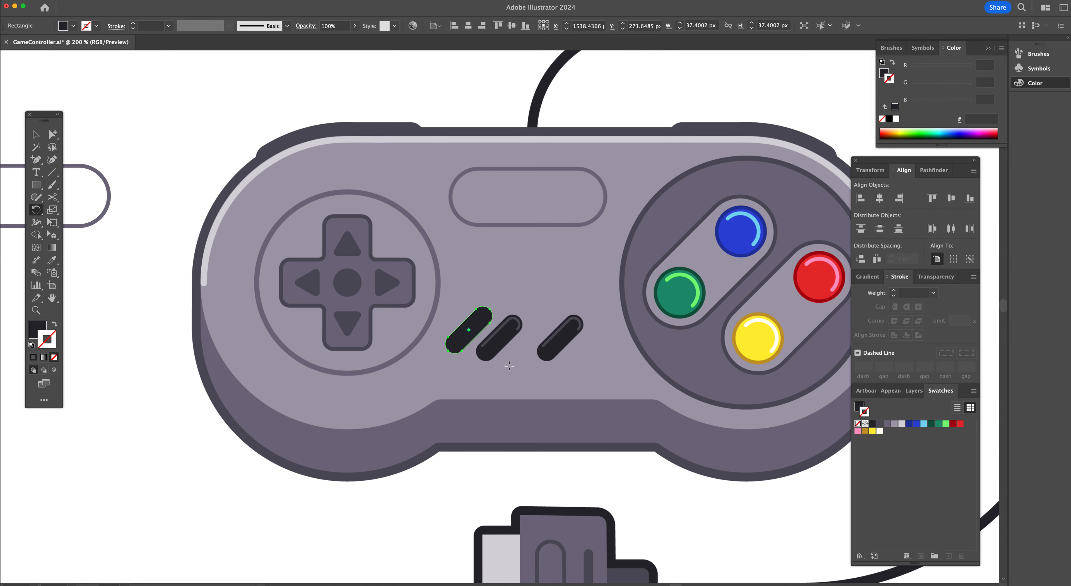
Paste a copy of the slanted button in front and give it no fill with a 51505b stroke
super+click(503, 343)
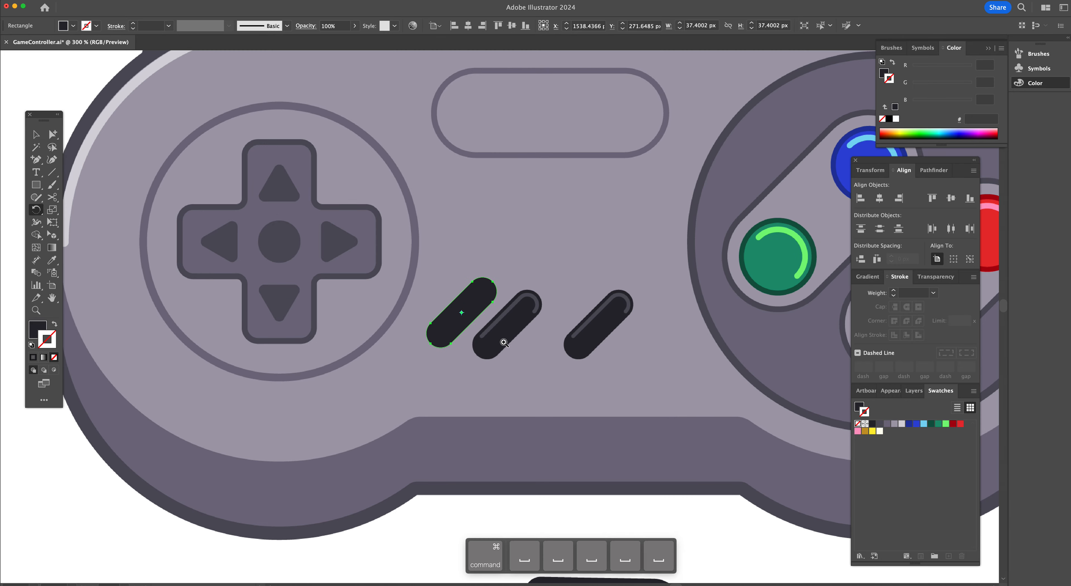
super+click(503, 343)
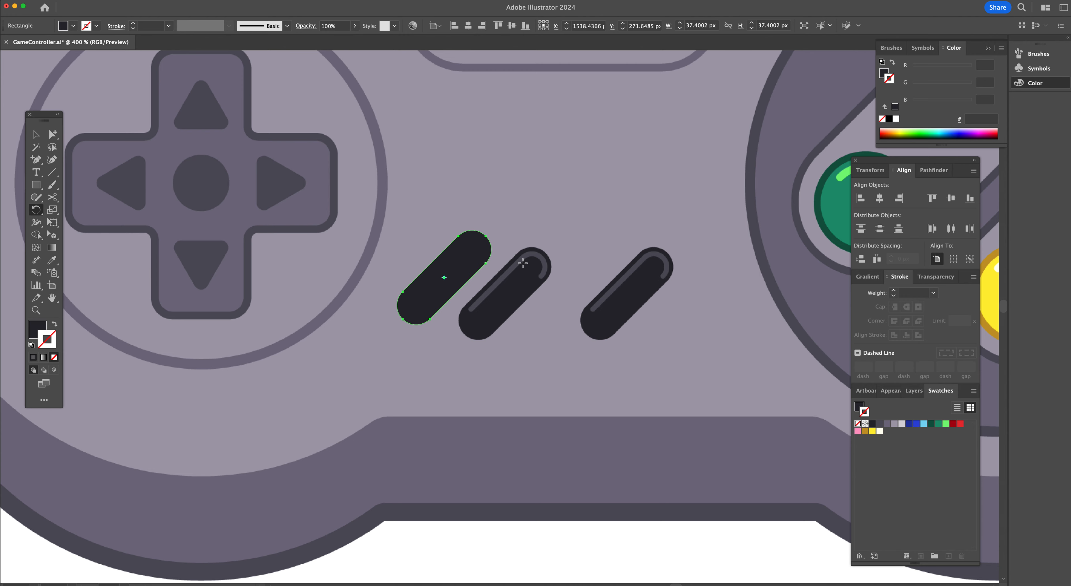
key(super+c)
key(super+f)
click(879, 424)
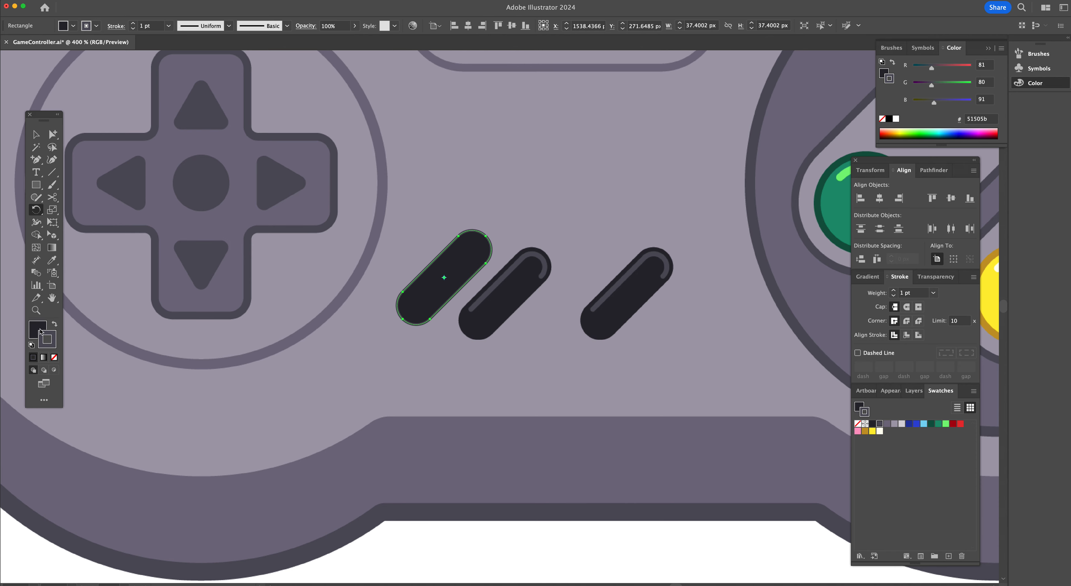
click(54, 358)
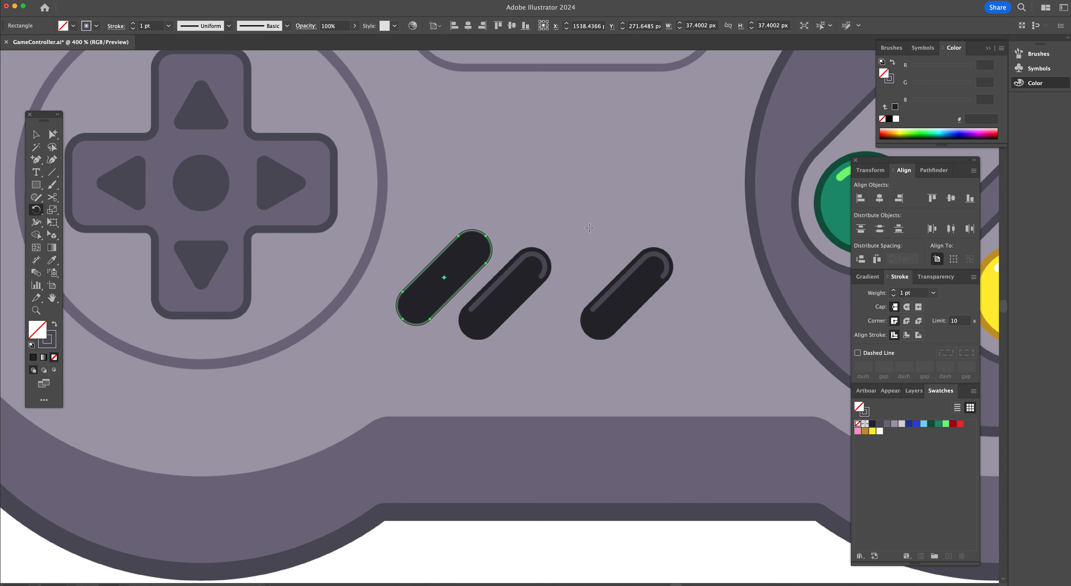
click(50, 346)
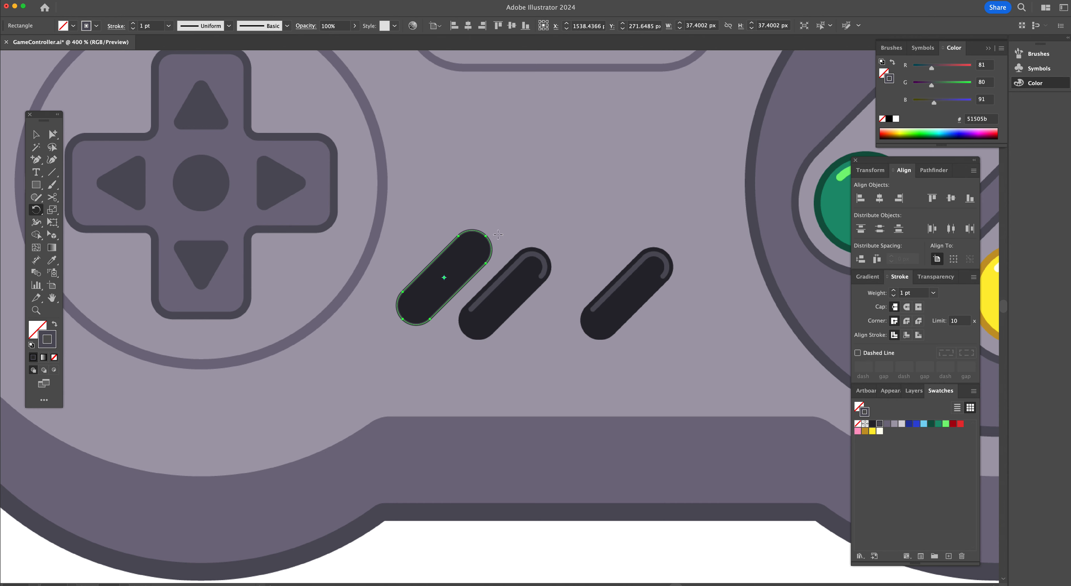
Scale the outline copy down to about 9 × 42 px inside the button with a 2 pt stroke
key(v)
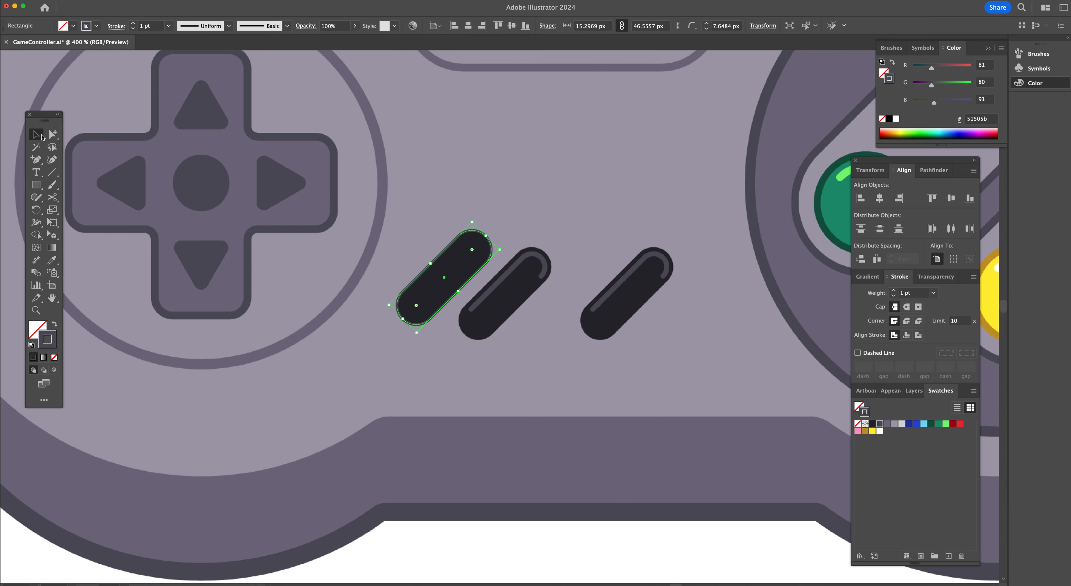
drag(472, 221, 472, 231)
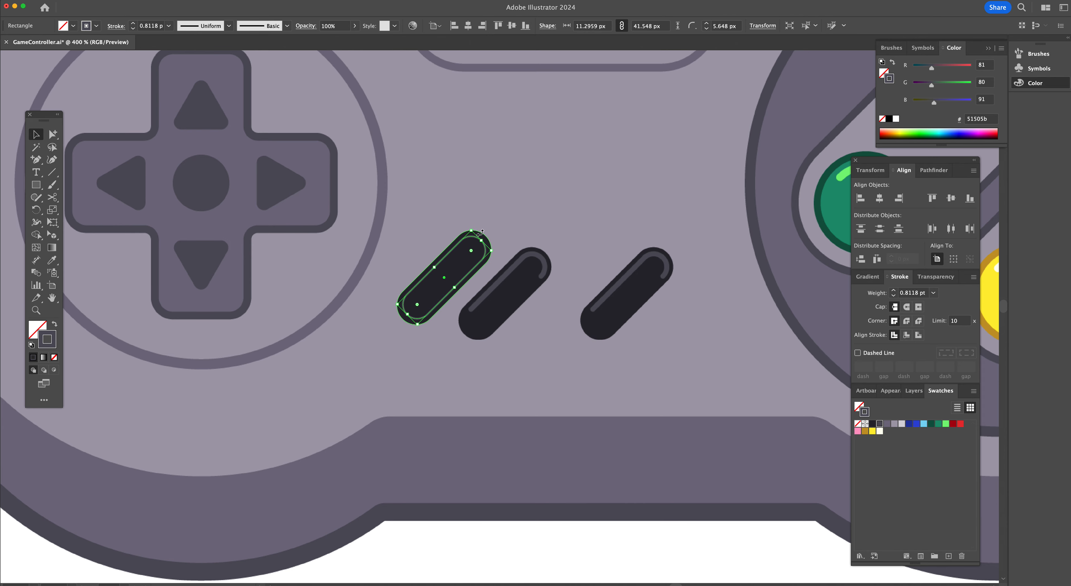
click(504, 240)
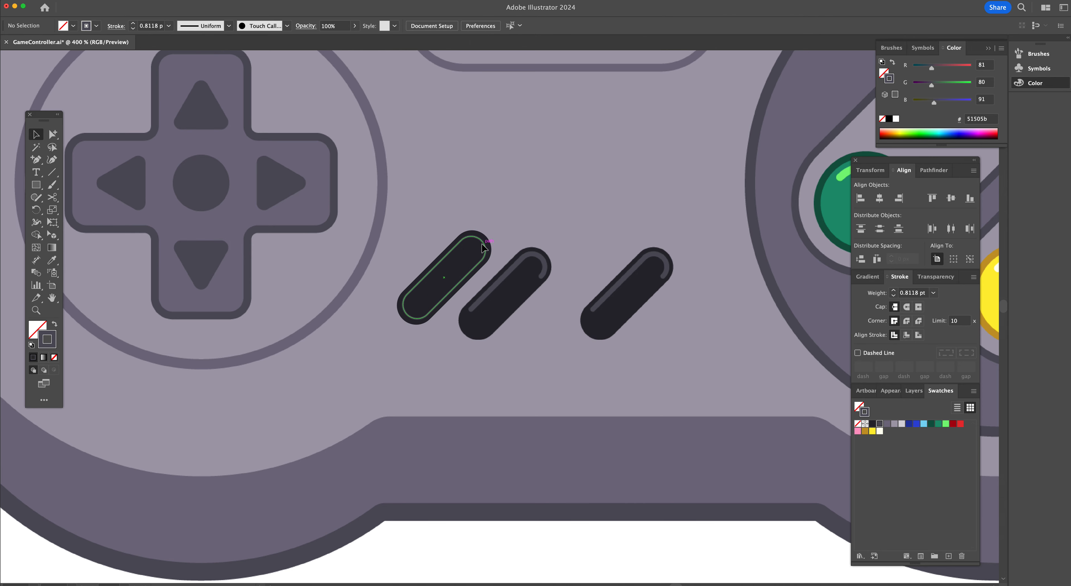
click(444, 275)
click(134, 24)
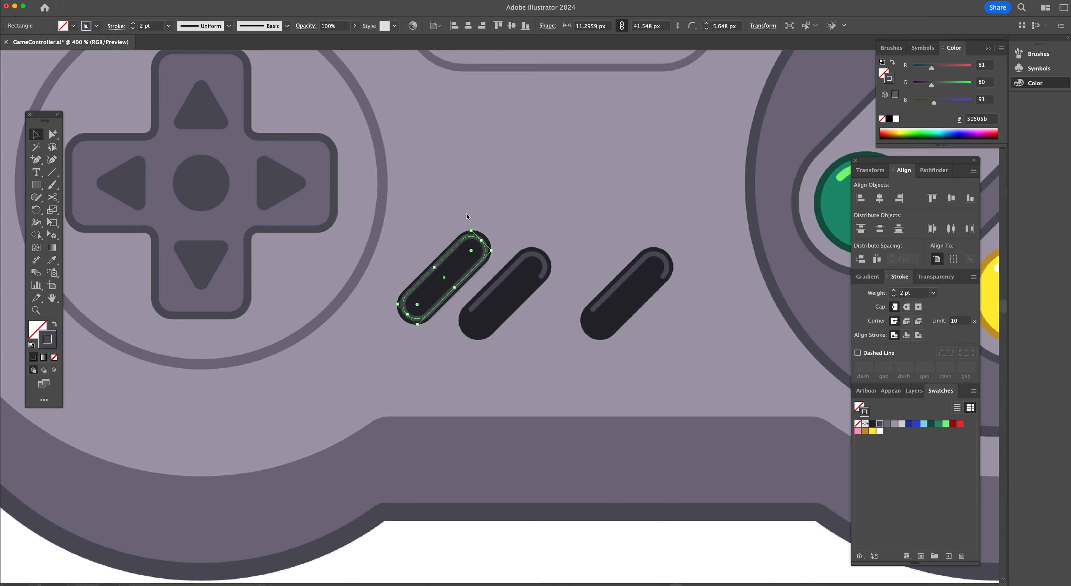
drag(437, 269, 440, 272)
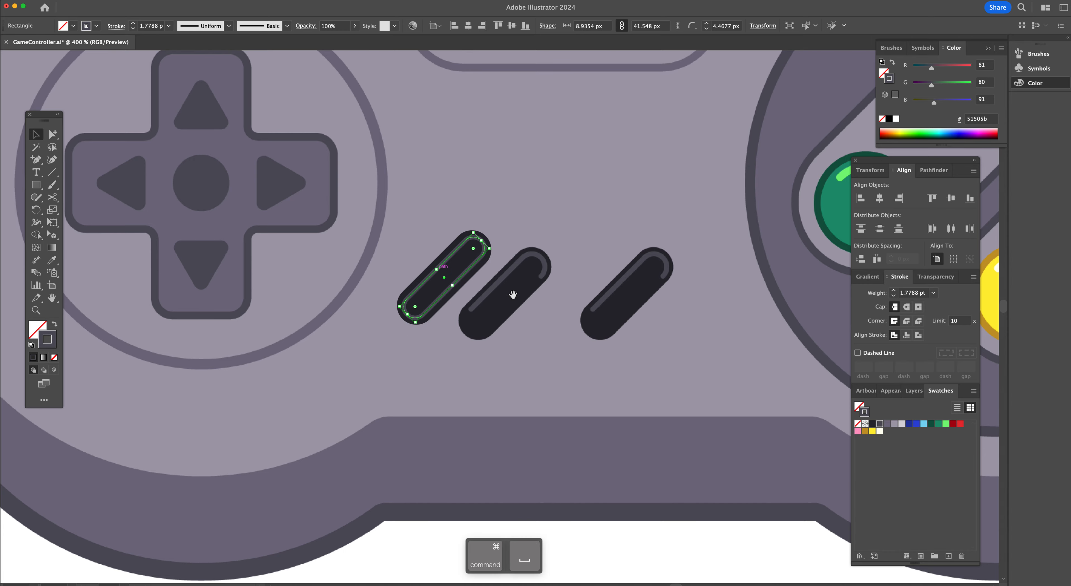
Delete the outline's lower anchor points to leave a highlight curve along the upper edge, and give it round caps
super+click(513, 295)
key(a)
click(491, 293)
click(363, 348)
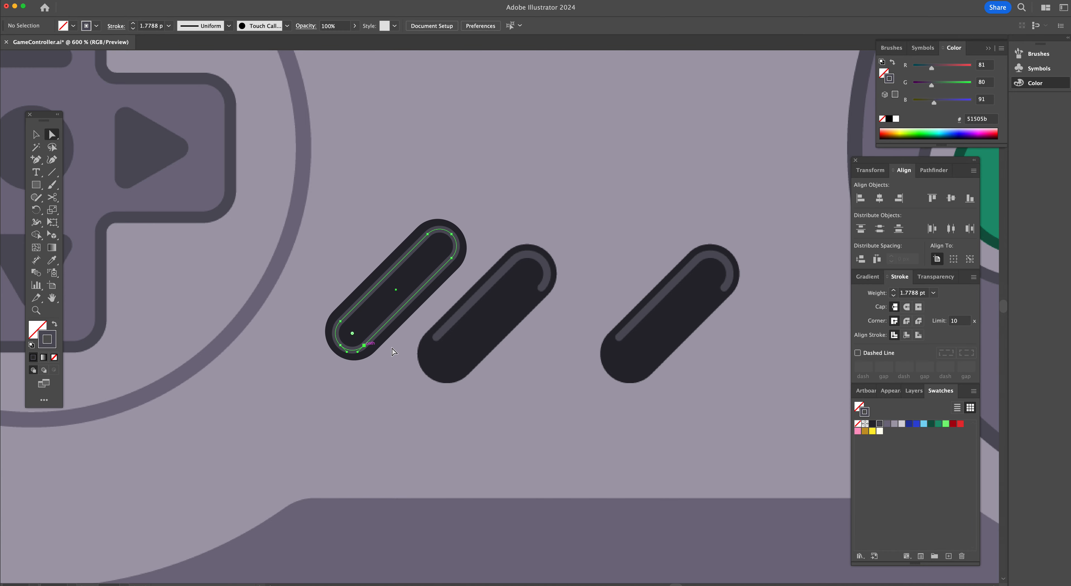
key(Delete)
click(341, 345)
key(Delete)
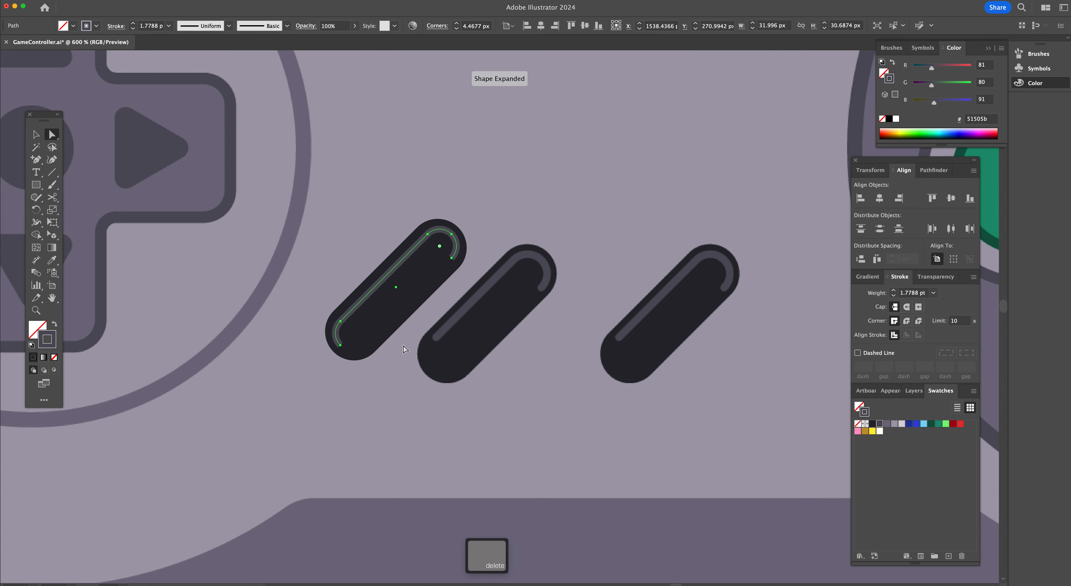
click(340, 345)
key(Delete)
click(906, 307)
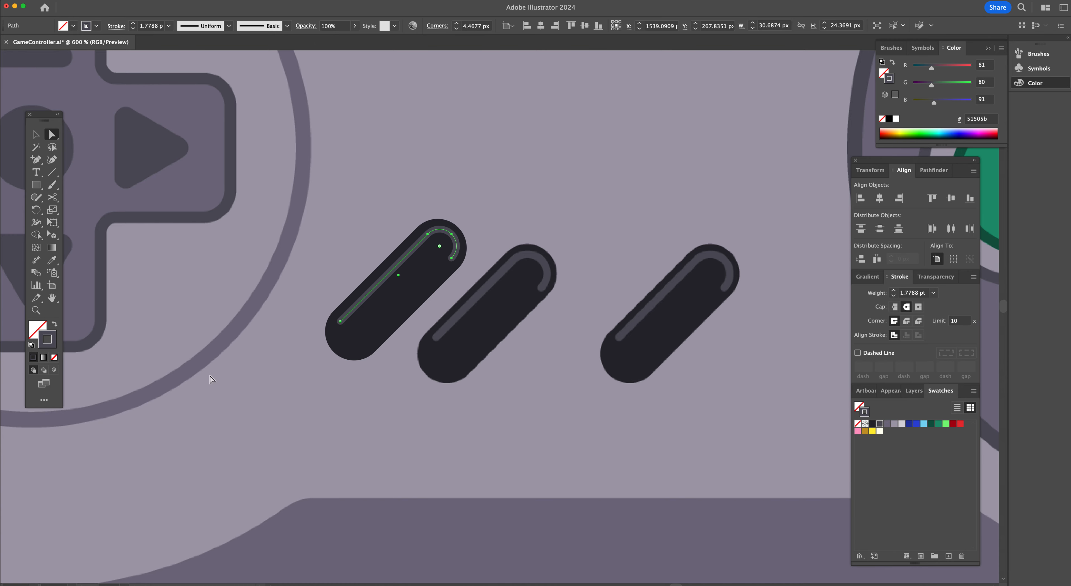
click(528, 230)
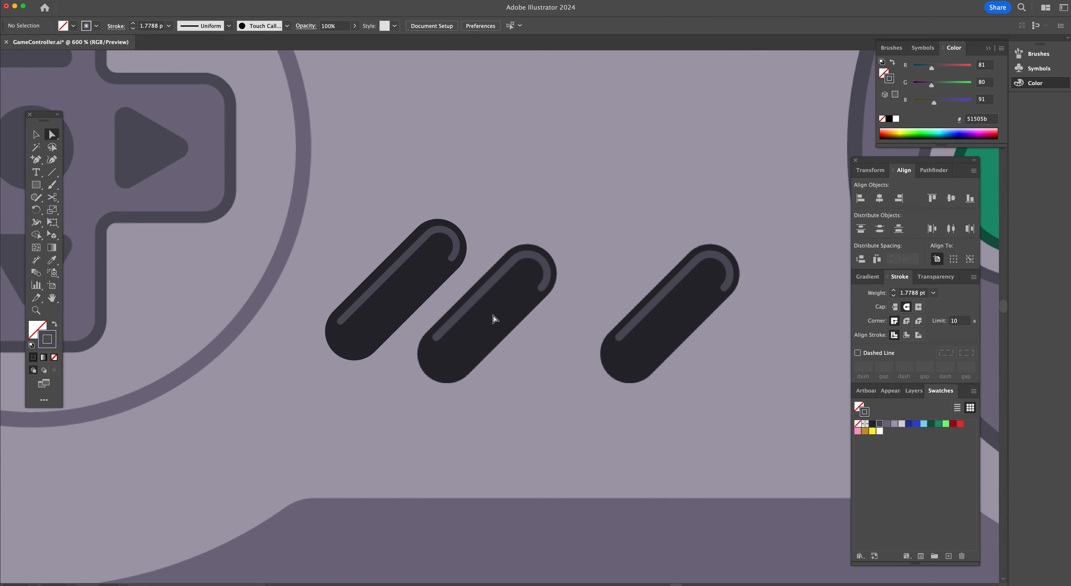
Select the slanted button together with its highlight and group them
key(v)
click(396, 289)
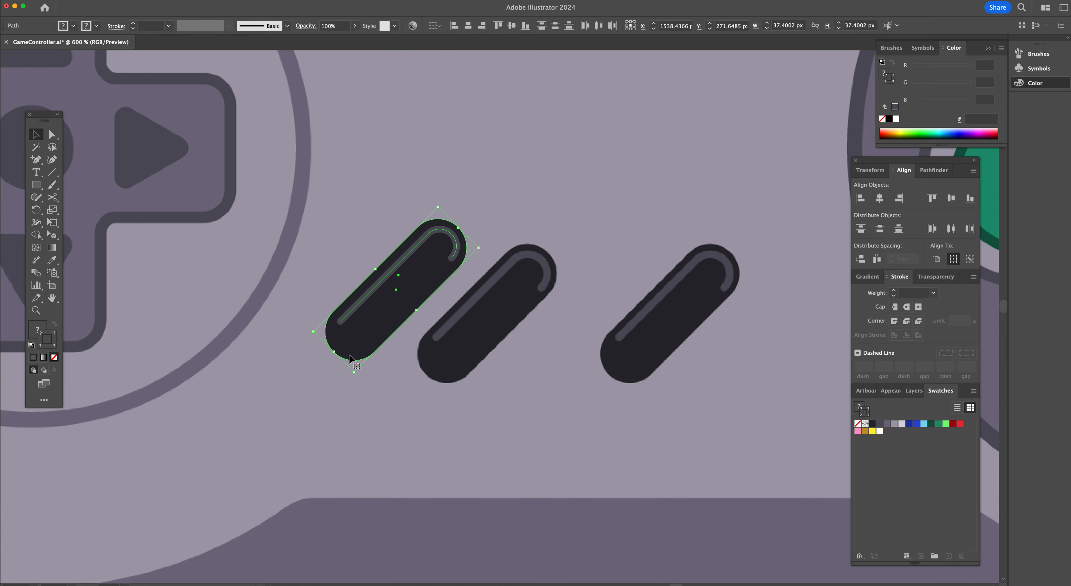
key(super+g)
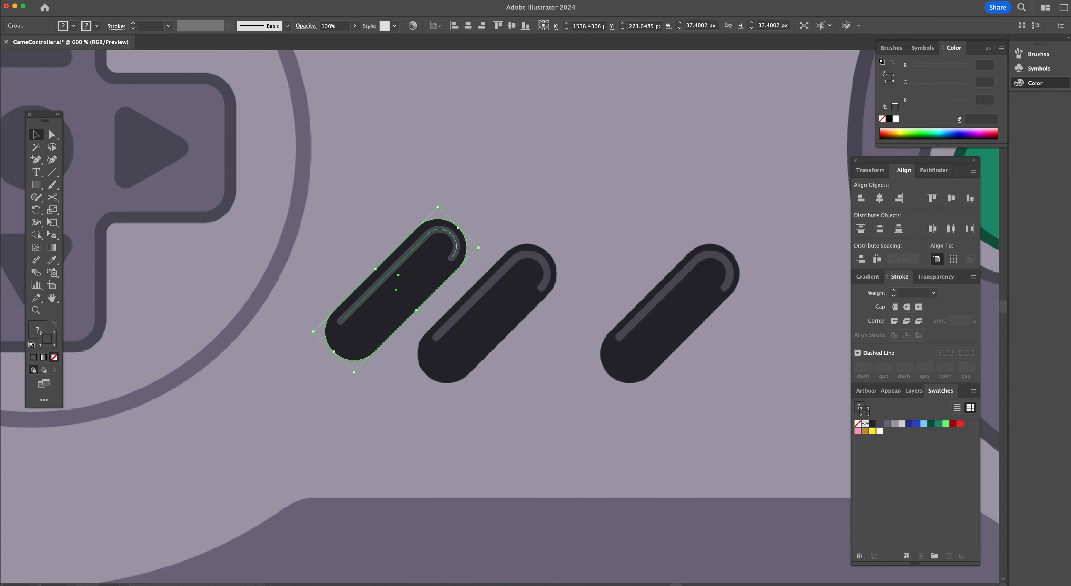
Duplicate the grouped button onto the second slanted button and select both buttons
drag(364, 338, 636, 368)
shift+click(473, 326)
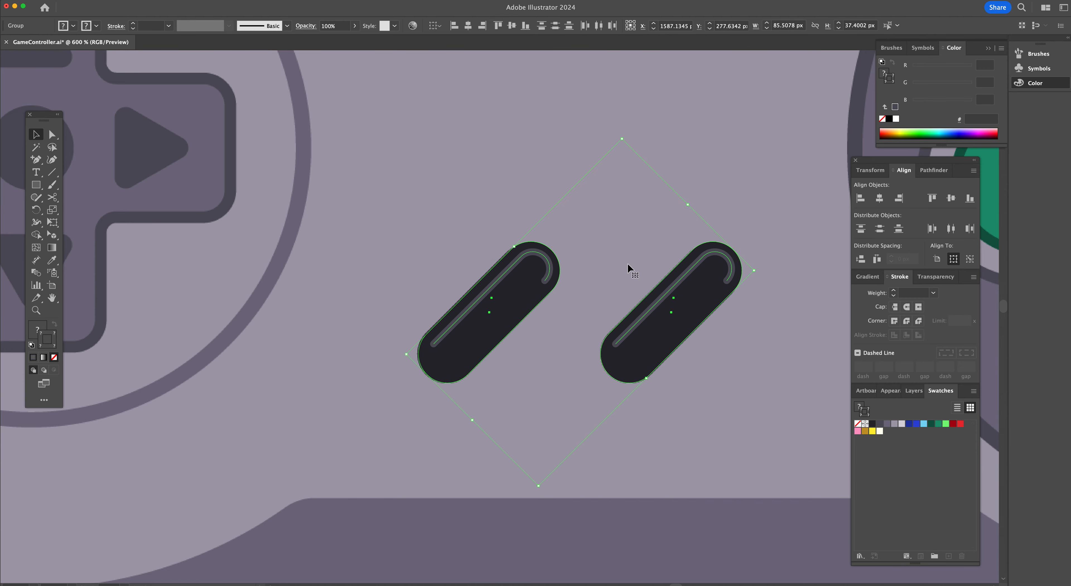
key(g)
Move the centre pill together with both slanted Select/Start buttons onto the controller body
alt+super+click(456, 231)
alt+super+click(476, 353)
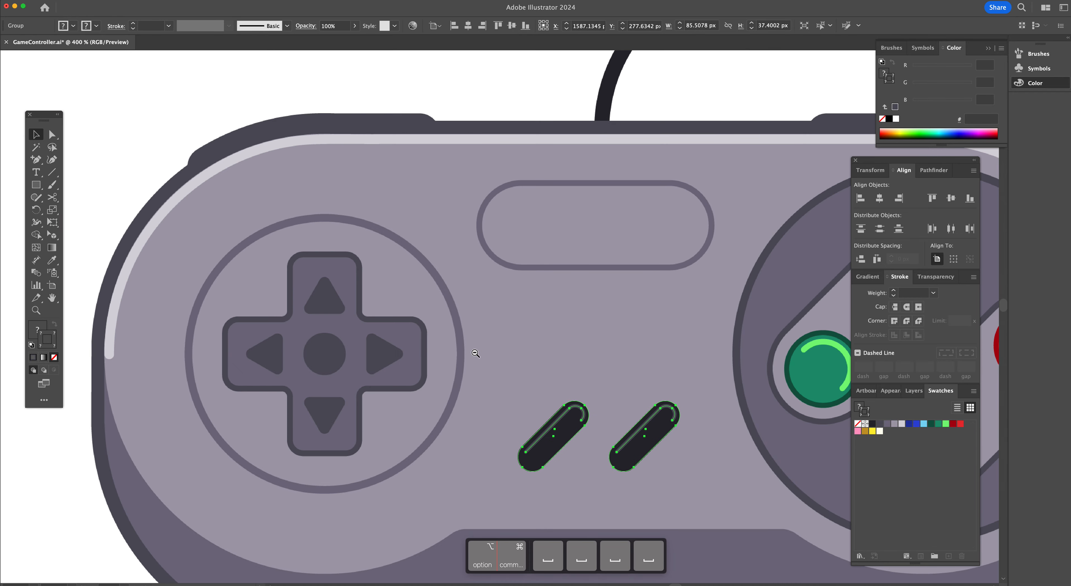
alt+super+click(475, 353)
super+click(475, 353)
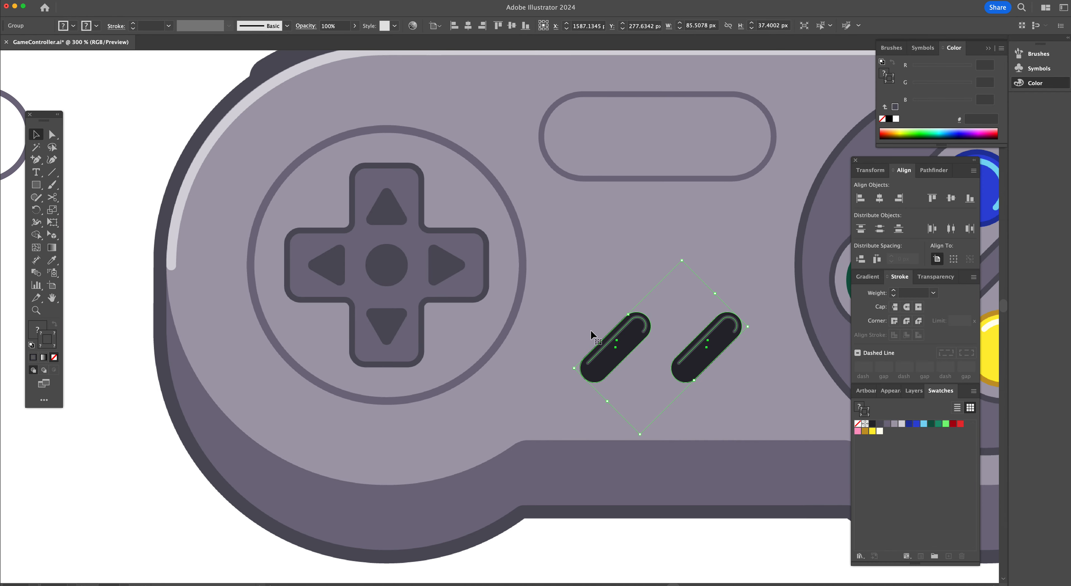
alt+super+click(552, 312)
alt+super+click(552, 312)
scroll(555, 314, left, 6)
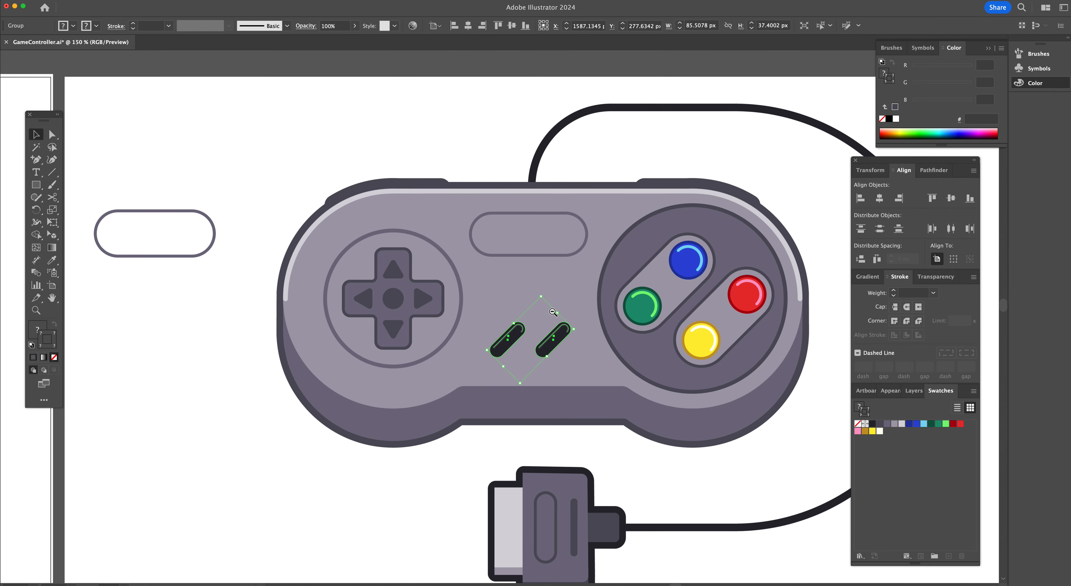
drag(655, 345, 280, 321)
shift+click(293, 257)
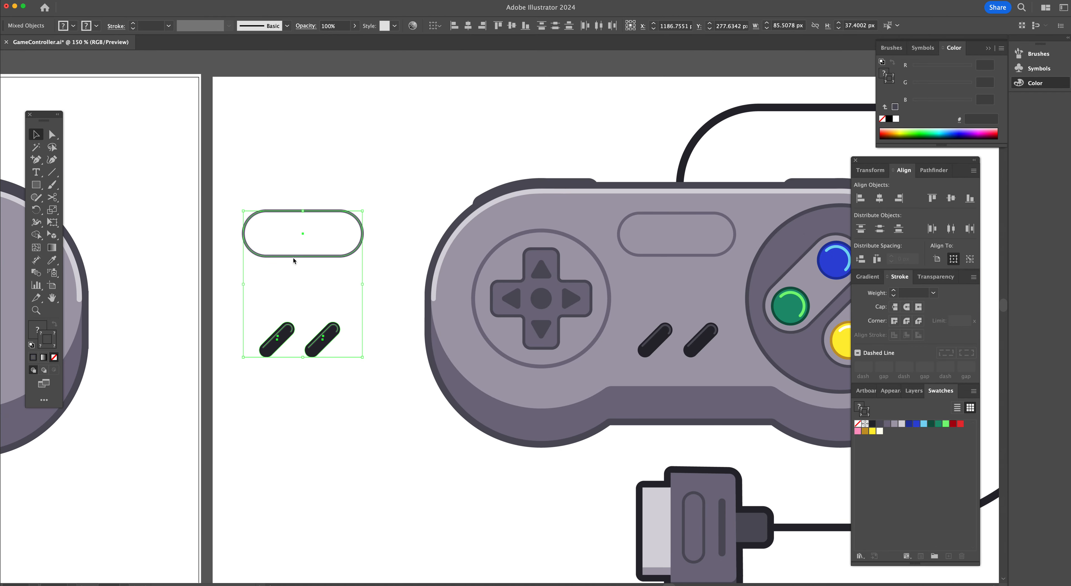
scroll(292, 258, left, 10)
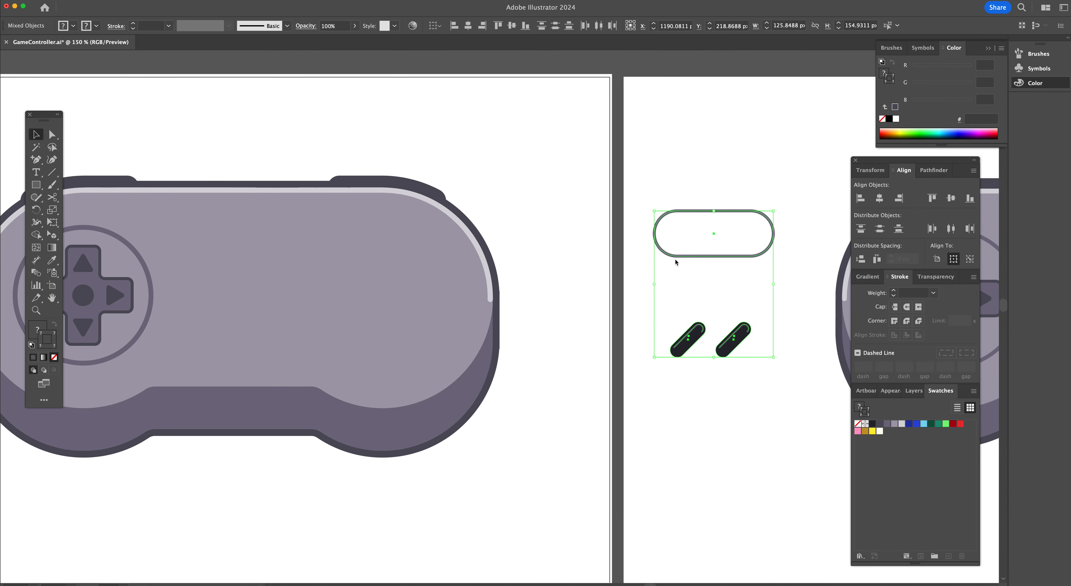
drag(682, 257, 201, 243)
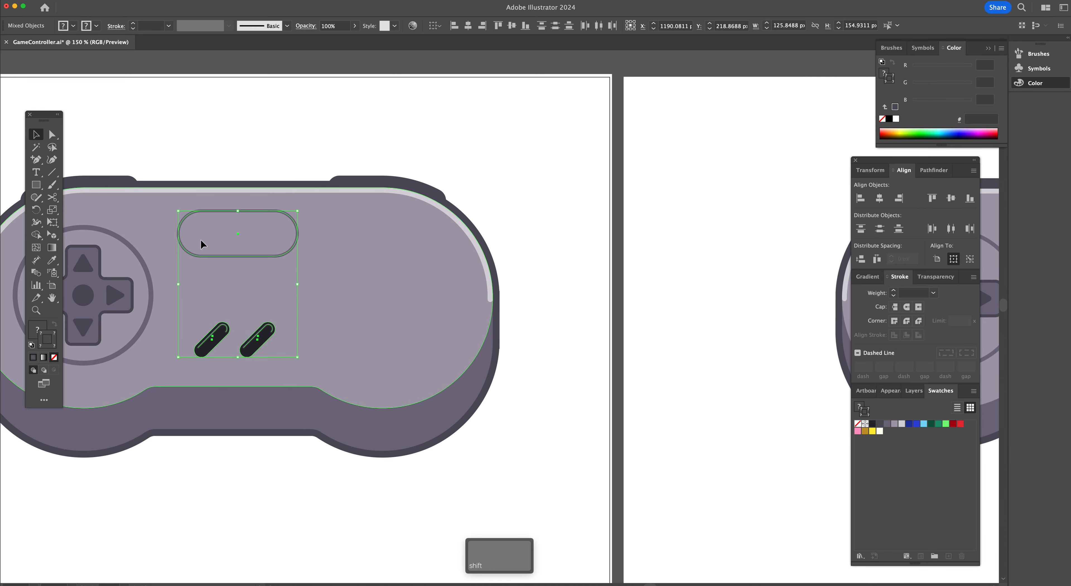
click(292, 465)
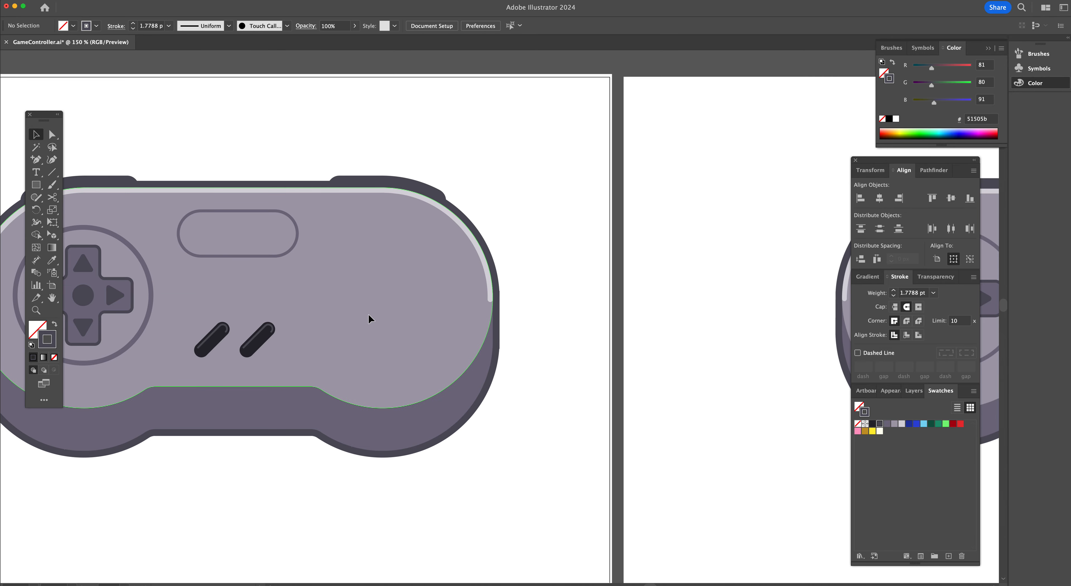
Draw a circle about 197 px across over the action-button area and fill it with the 746e82 purple swatch
scroll(368, 314, left, 10)
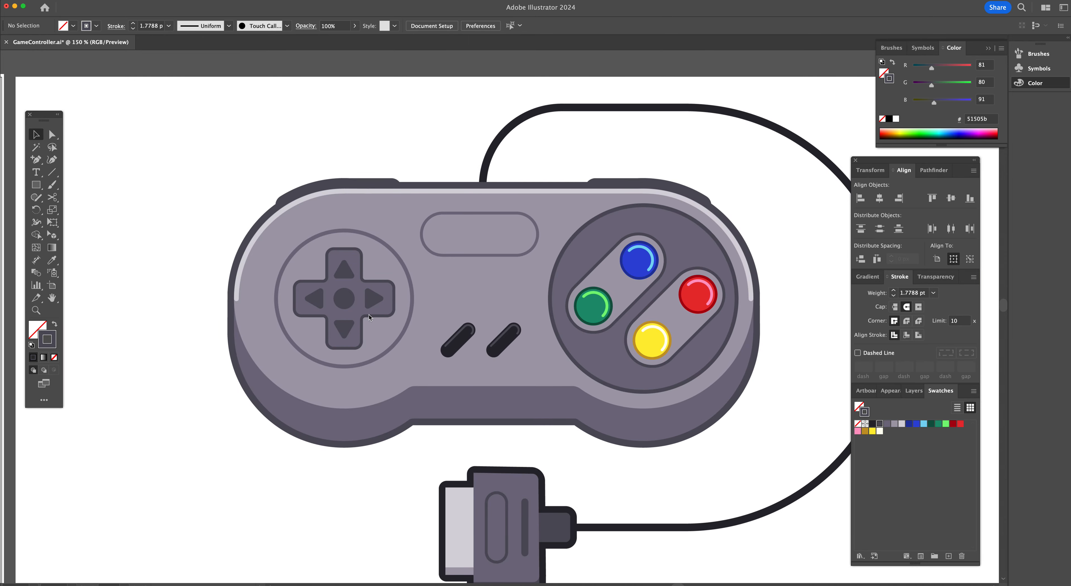
scroll(369, 317, right, 7)
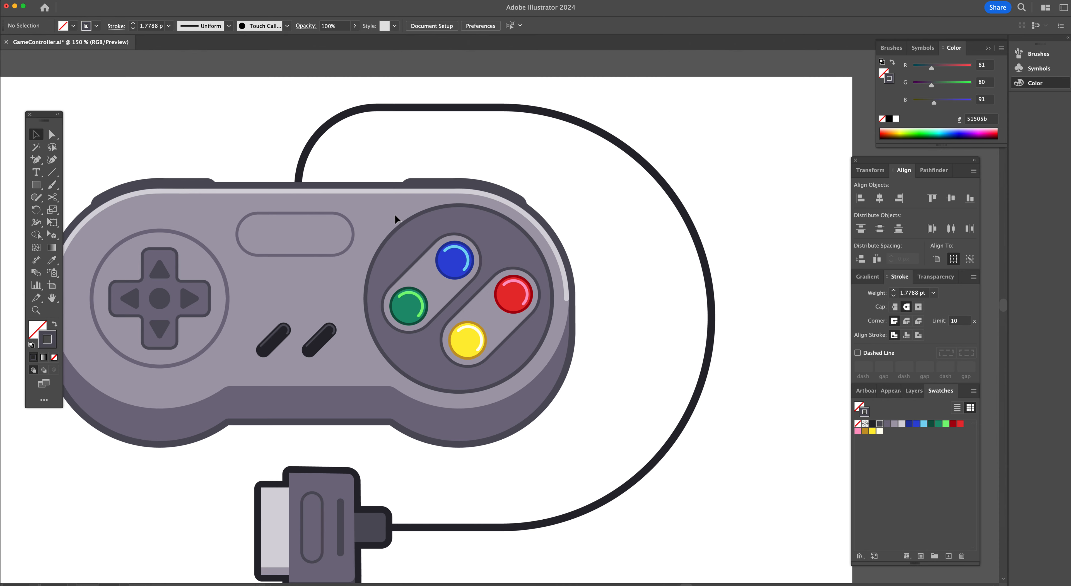
key(l)
drag(461, 298, 553, 361)
key(Left)
key(Left)
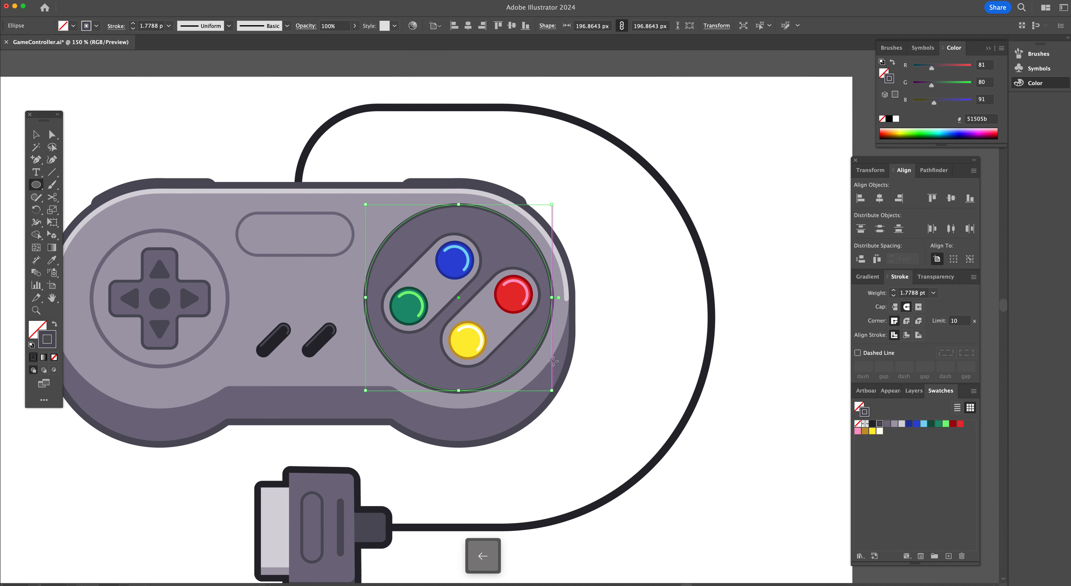
key(Right)
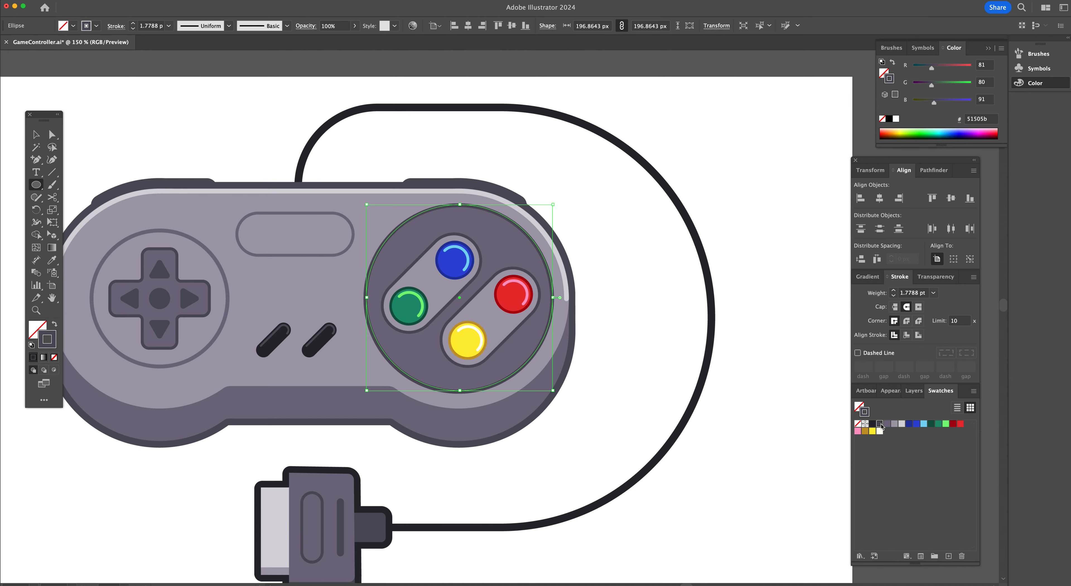
click(36, 328)
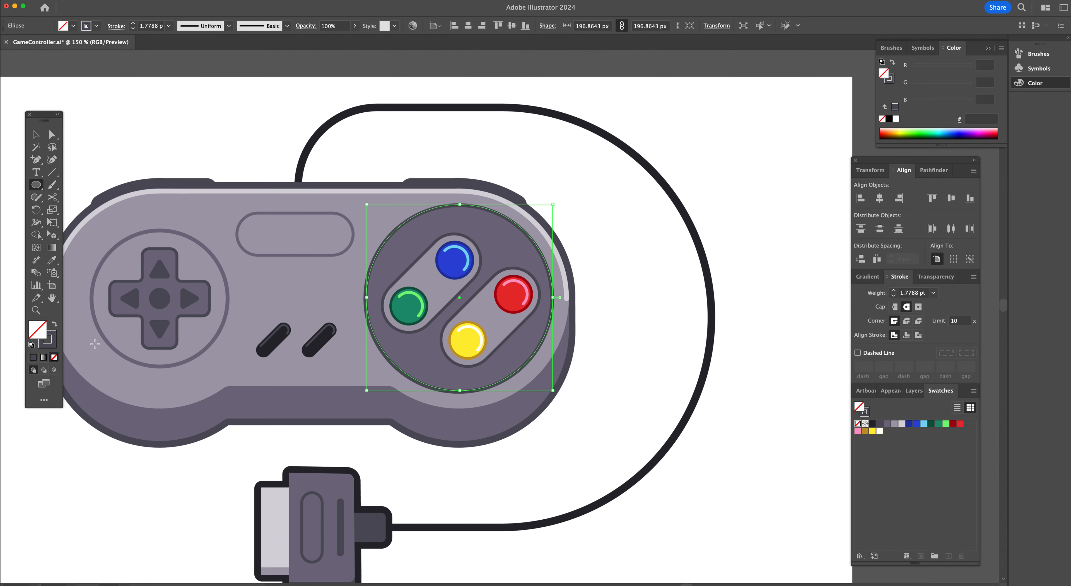
click(880, 424)
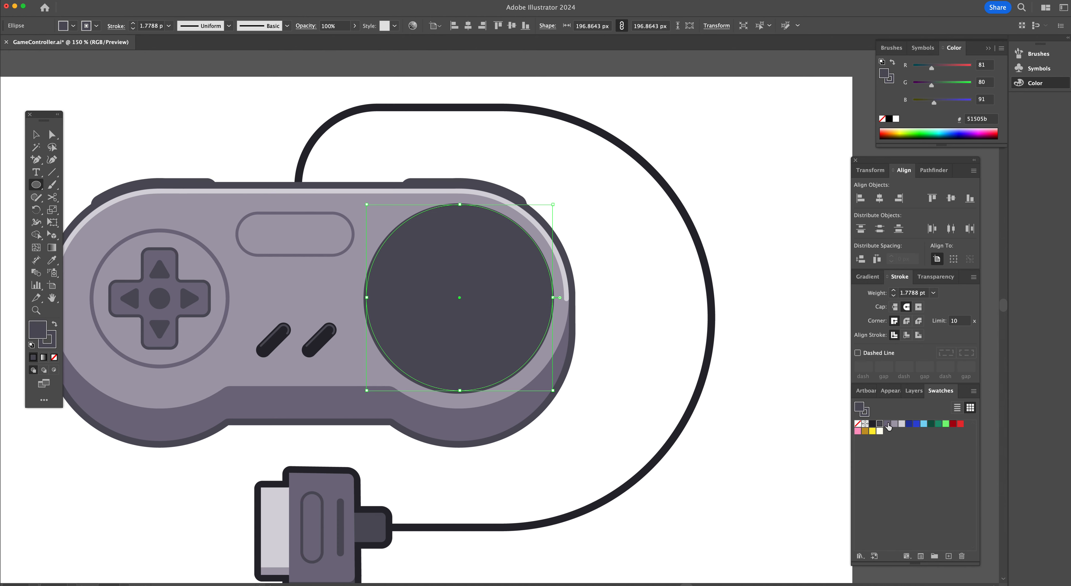
click(887, 424)
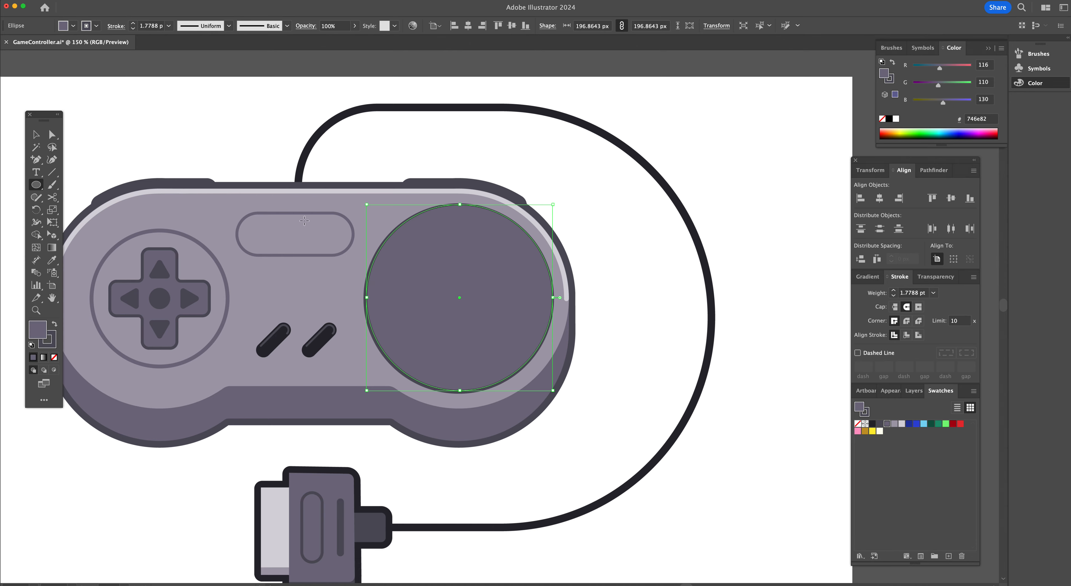
Set the circle's stroke to 3 pt and move it aside, to the right of the controller
key(v)
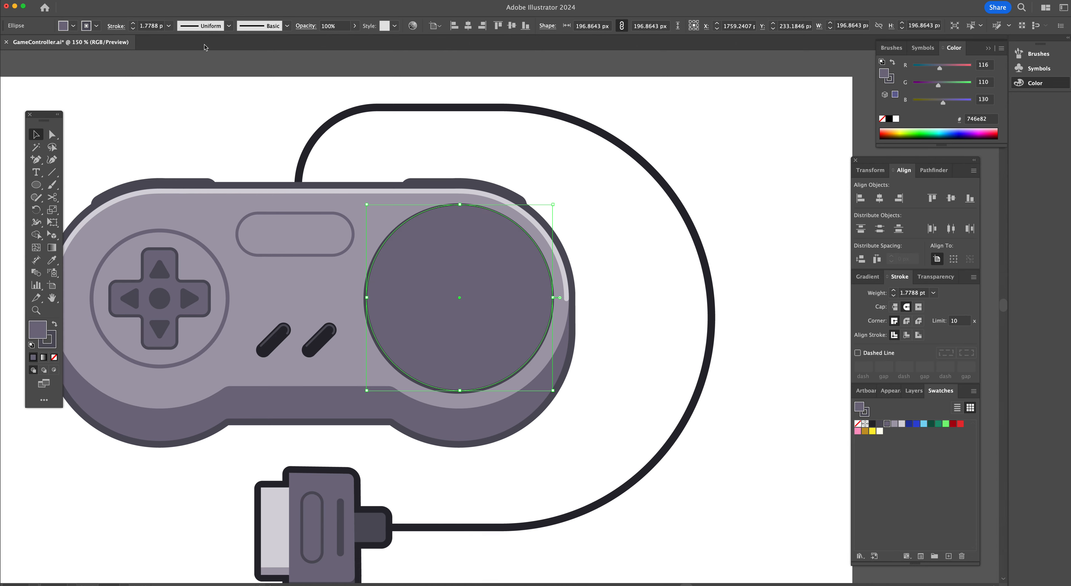
click(133, 23)
click(133, 23)
drag(443, 299, 639, 309)
click(606, 399)
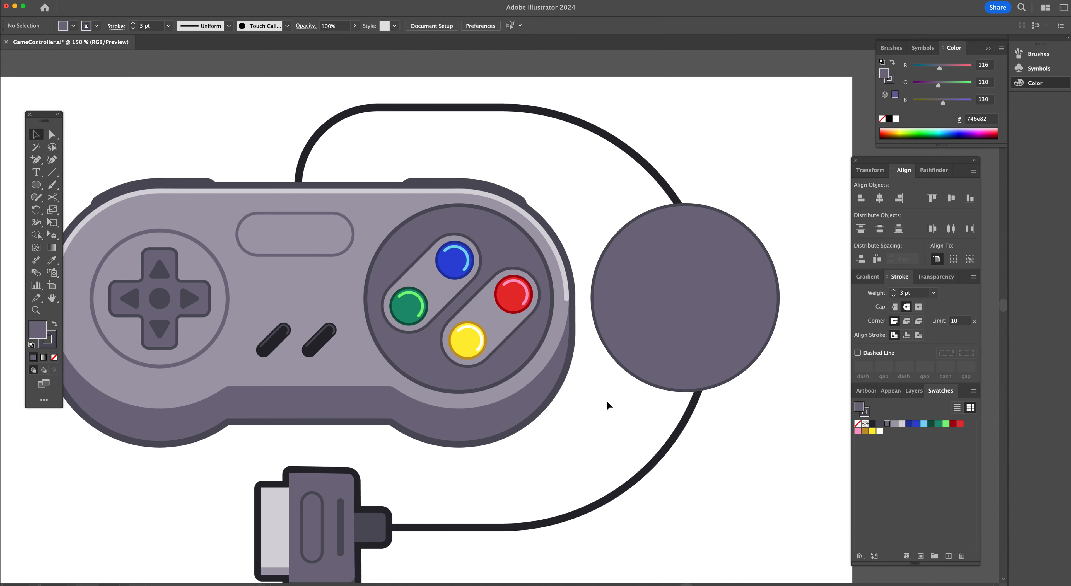
click(721, 318)
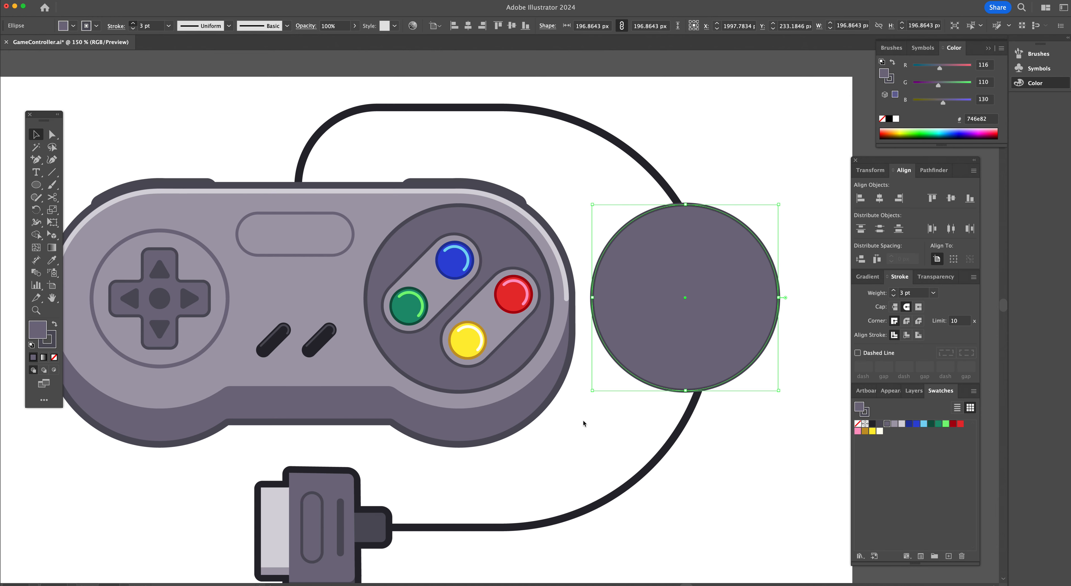
click(601, 406)
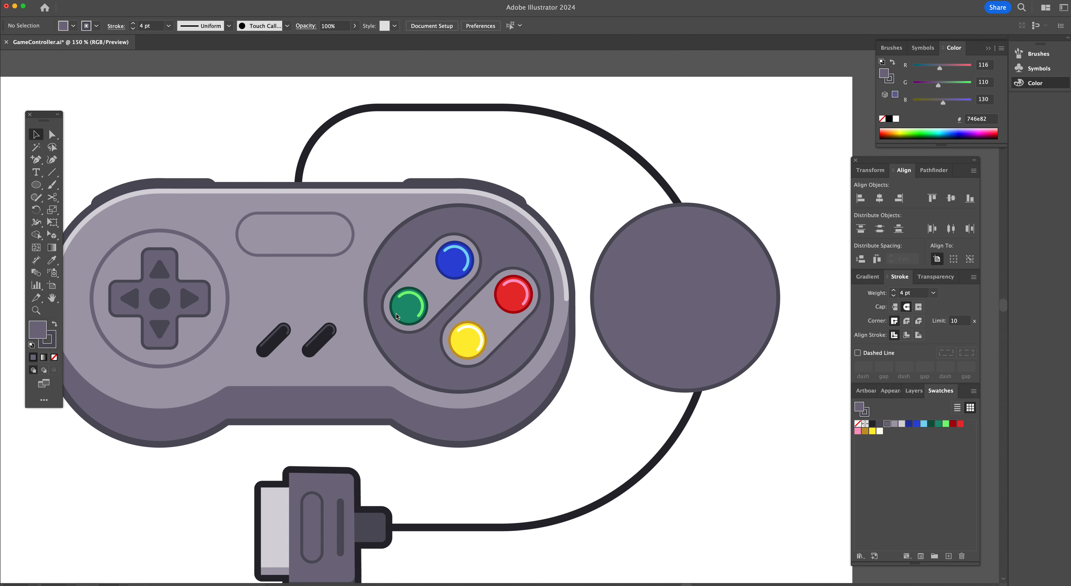
Draw a rectangle about 51 × 120 px over the green and blue buttons, fill it a49fad and set a 3 pt stroke
key(l)
key(m)
drag(366, 226, 417, 342)
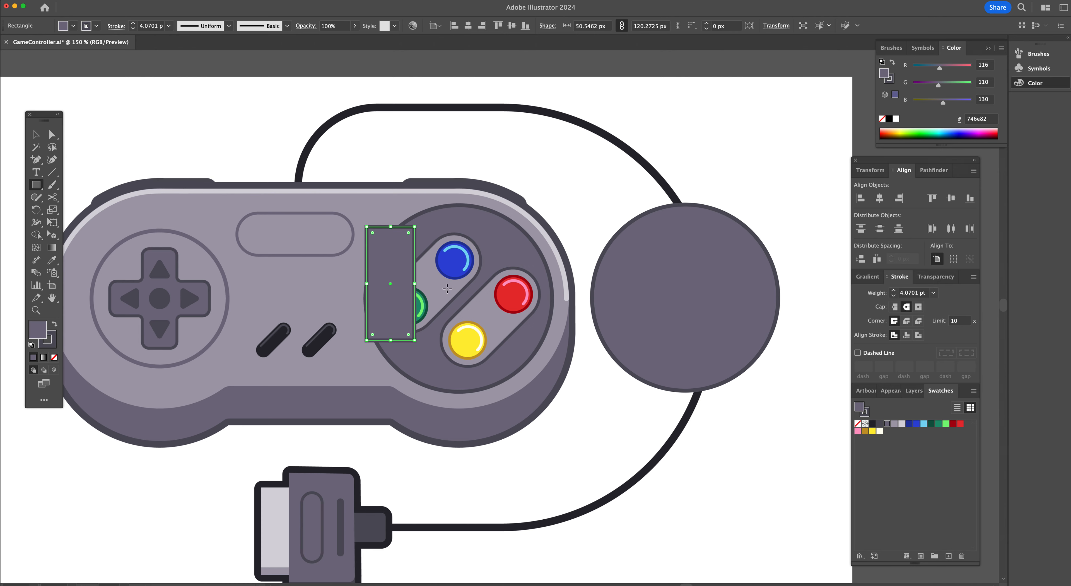
key(i)
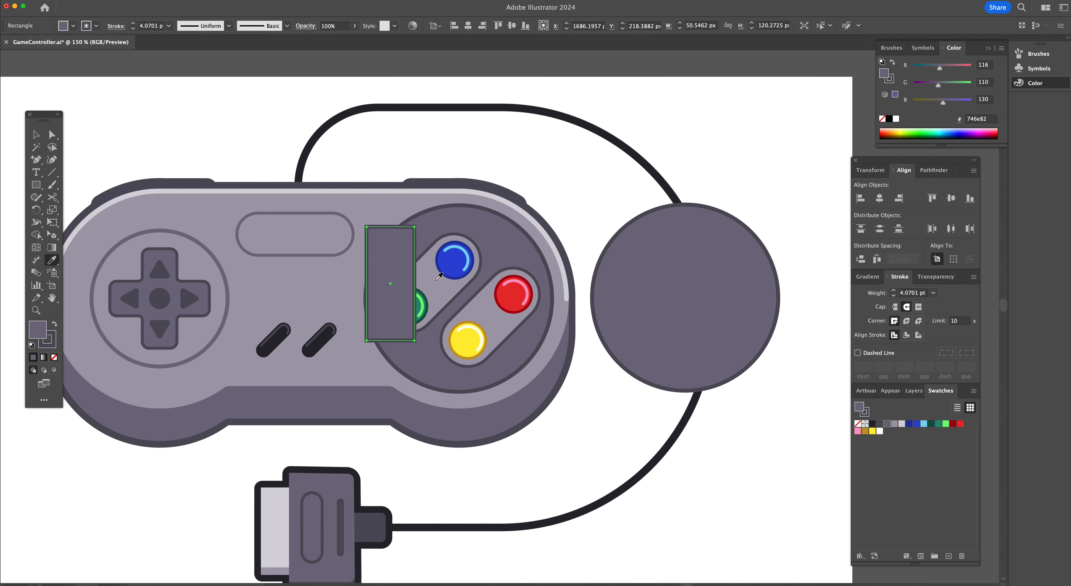
click(893, 425)
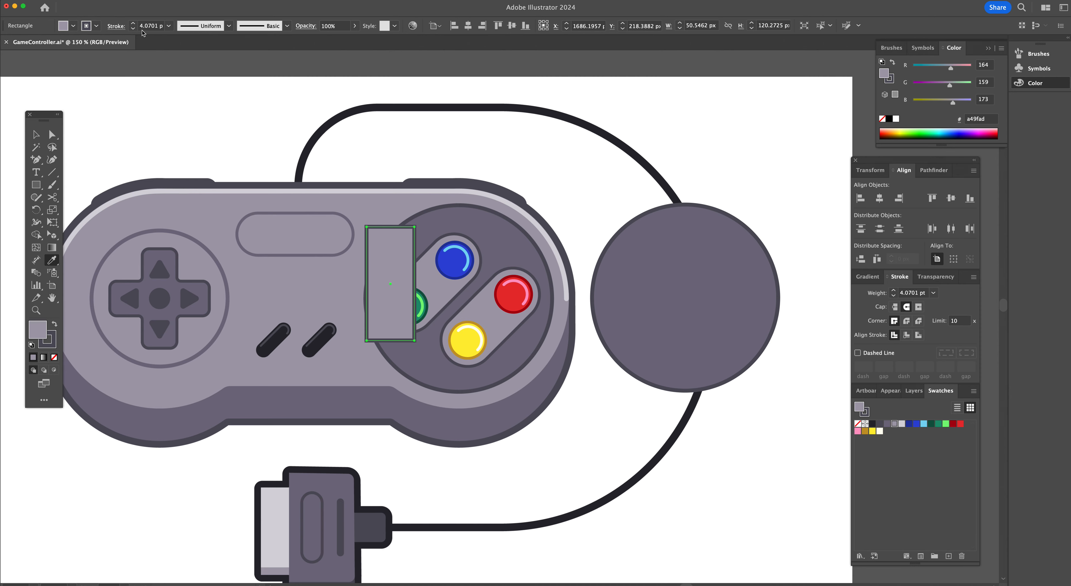
click(132, 28)
click(132, 28)
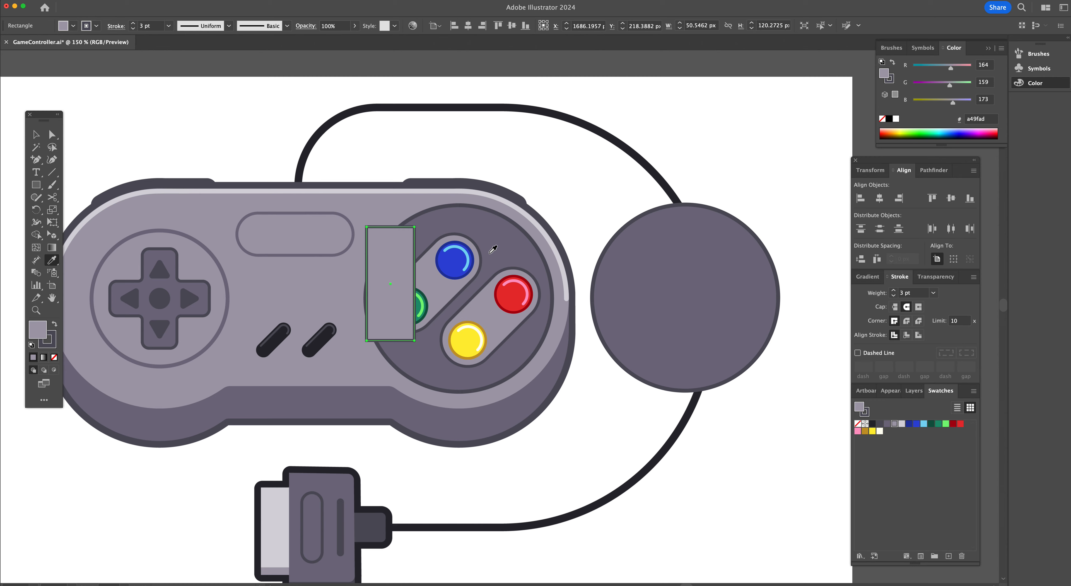
Rotate the rectangle diagonally and position it over the green and blue buttons
key(r)
drag(408, 209, 463, 256)
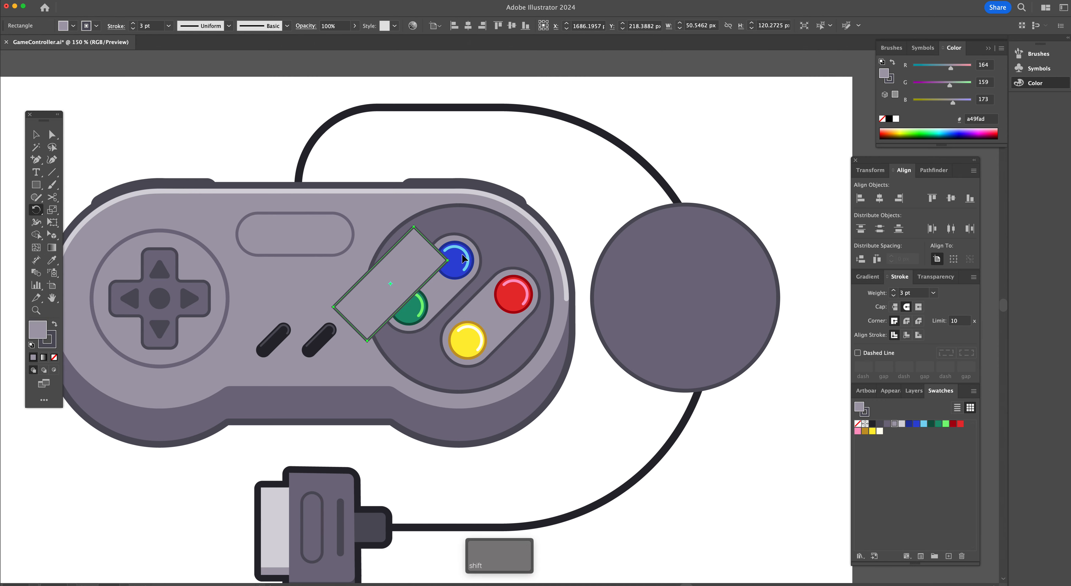
key(v)
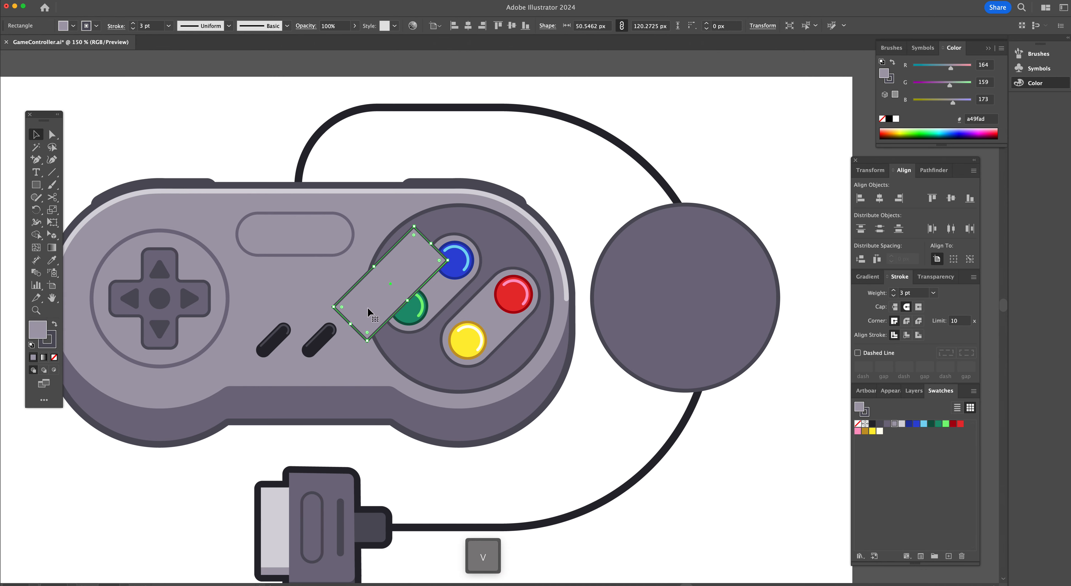
drag(371, 313, 413, 311)
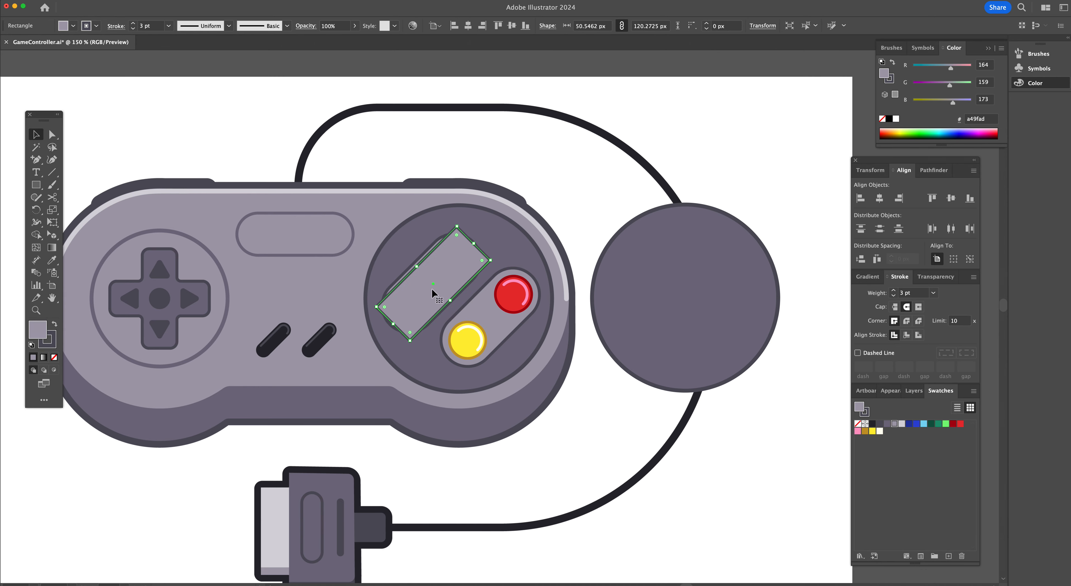
drag(441, 274, 439, 274)
drag(456, 225, 455, 222)
Round the rectangle's corners fully to about 27.67 px, turning it into a slanted pill
key(a)
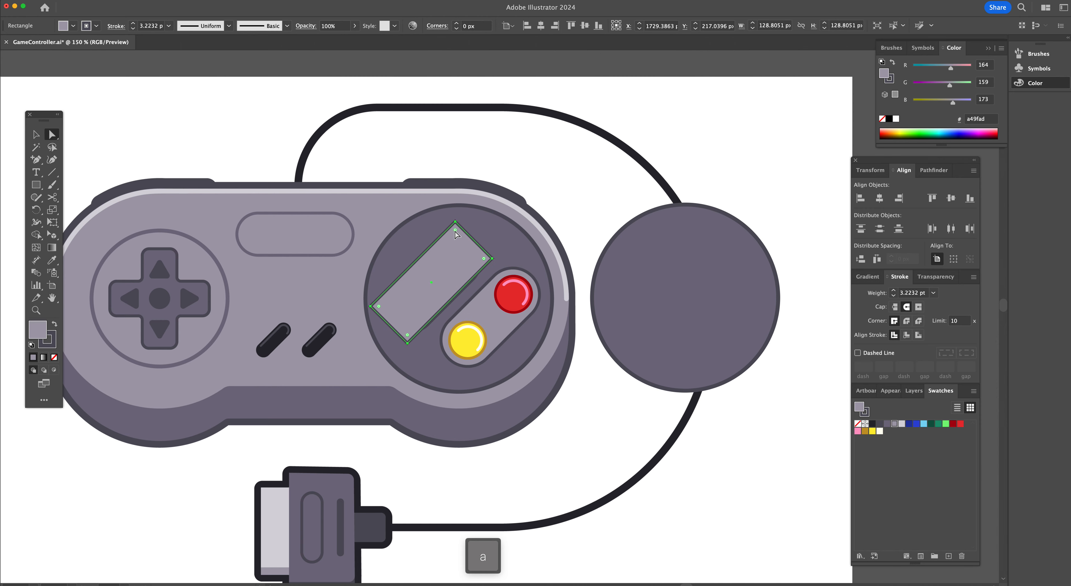
drag(455, 231, 472, 378)
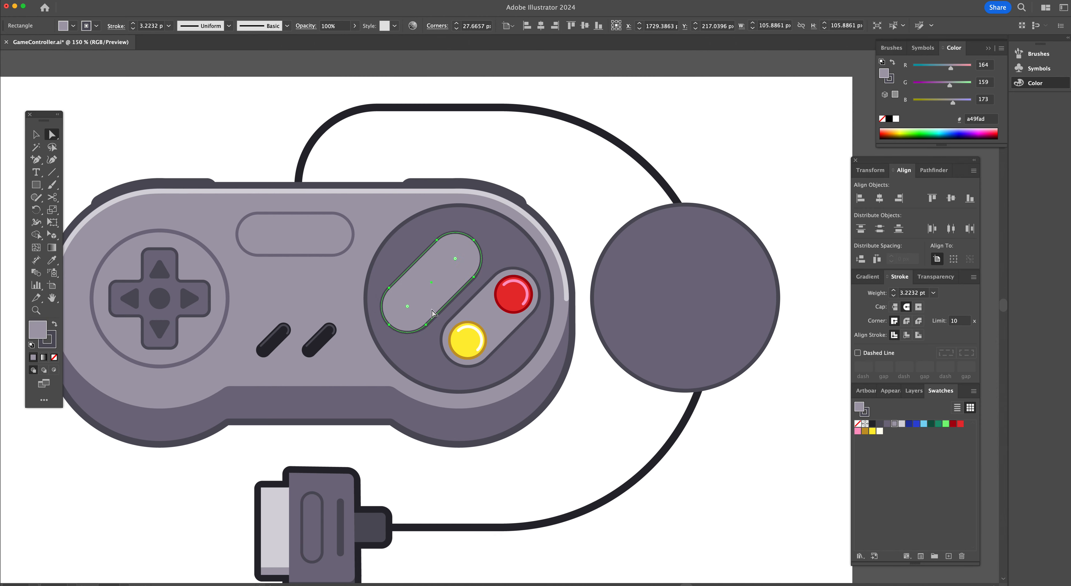
drag(420, 288, 419, 289)
Draw a circle about 41 px across at the upper end of the slanted pill and fill it red
key(l)
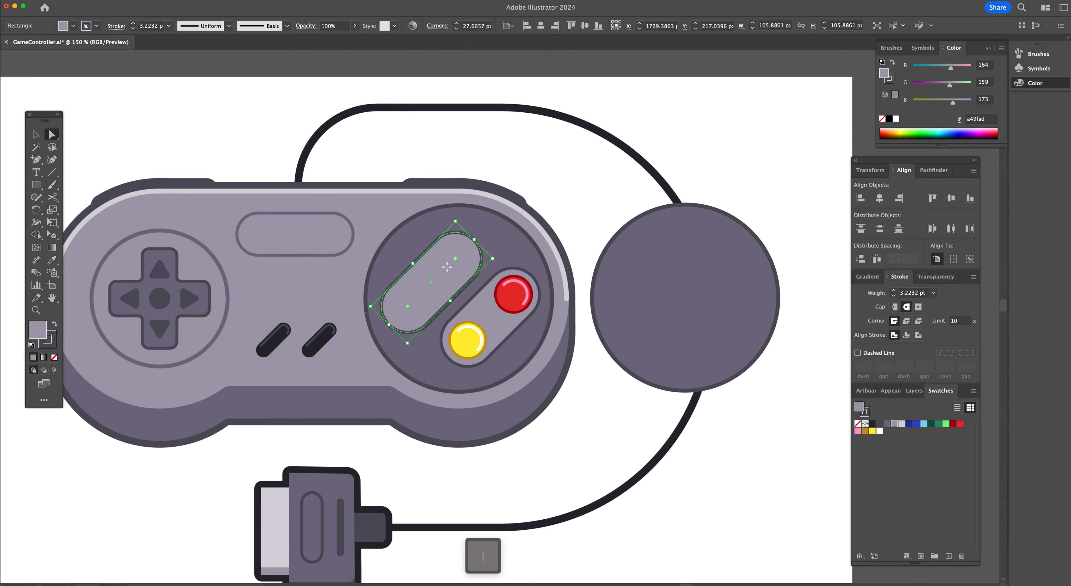
key(super+space)
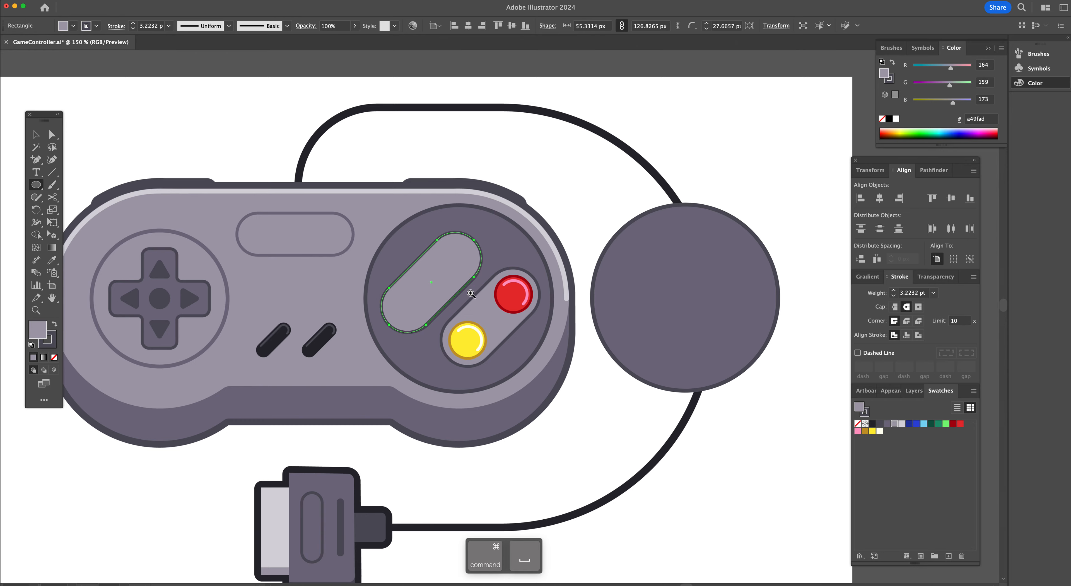
click(471, 293)
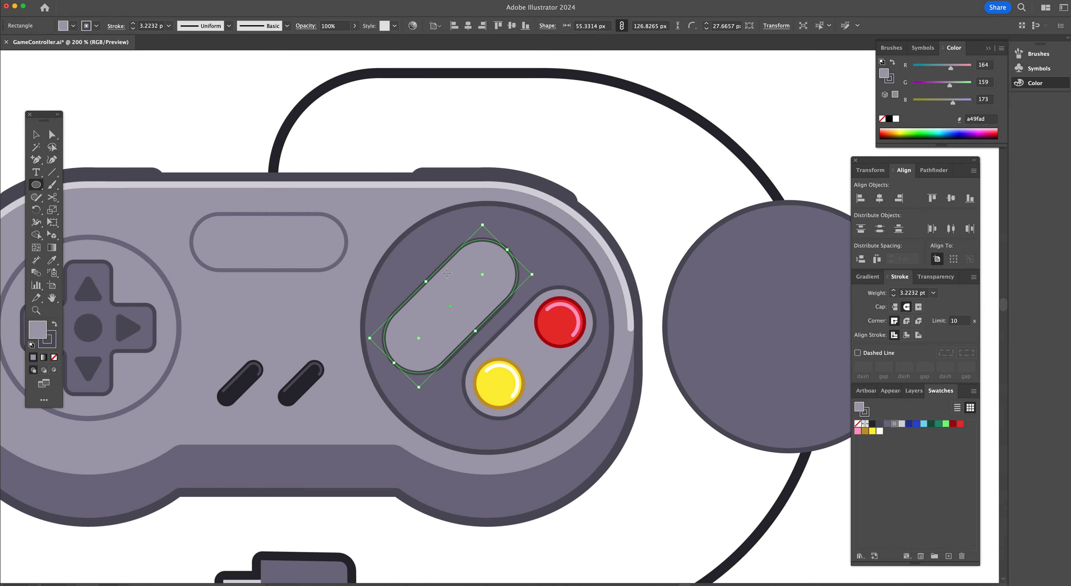
key(v)
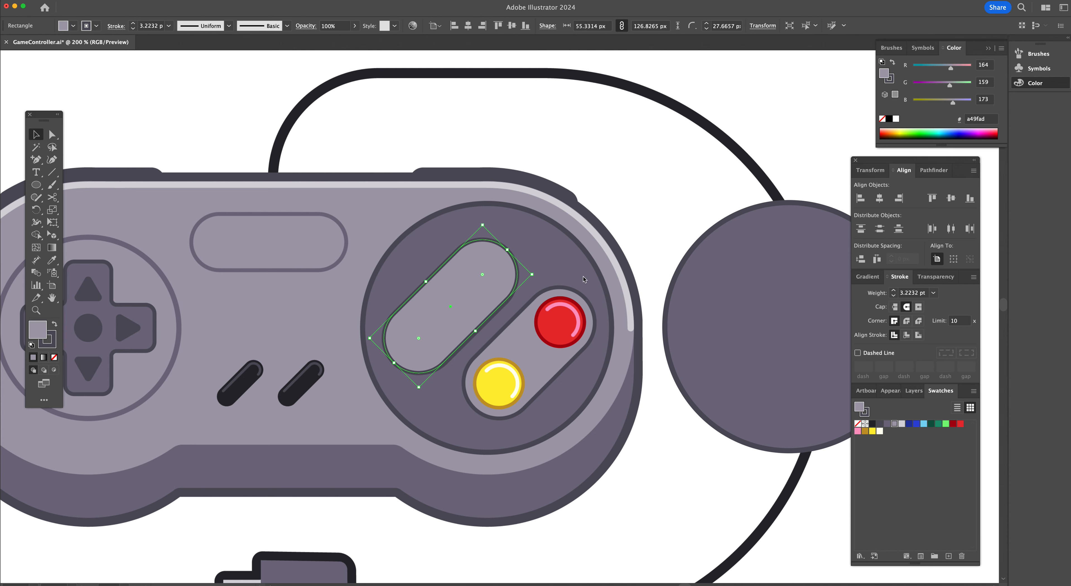
key(super+shift+a)
key(l)
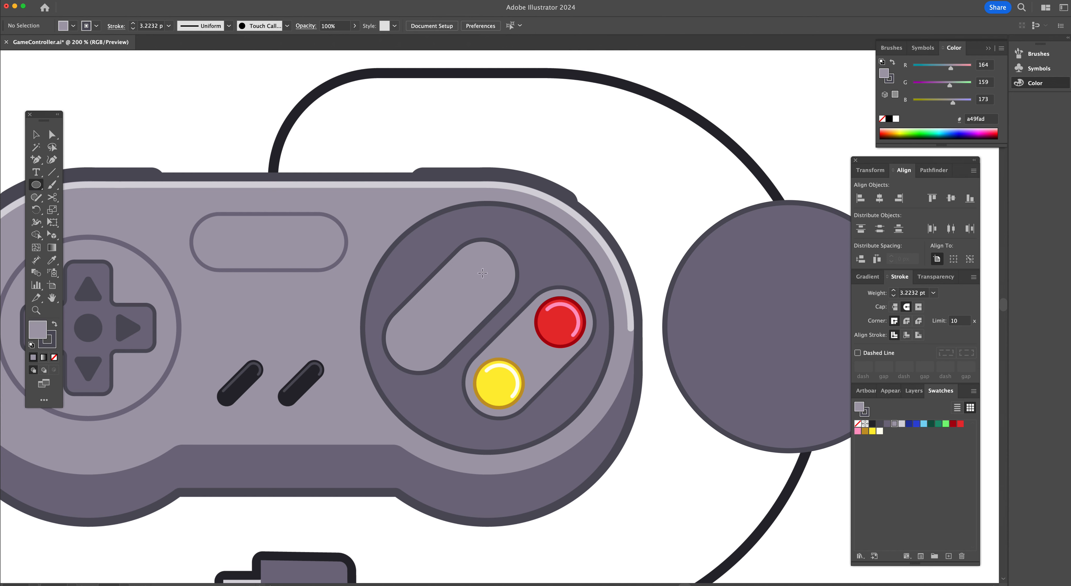
drag(482, 275, 507, 293)
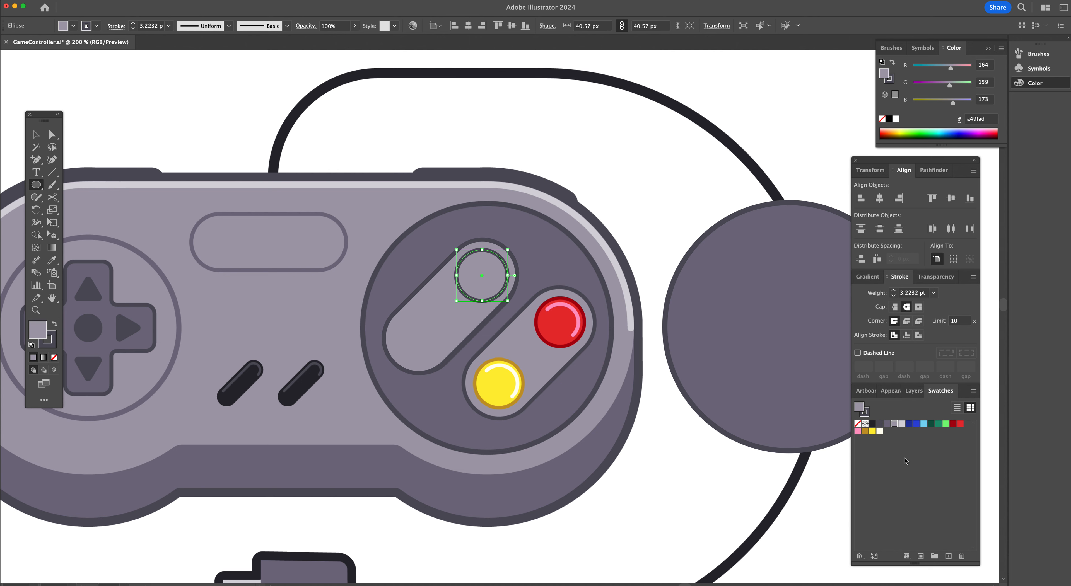
click(960, 423)
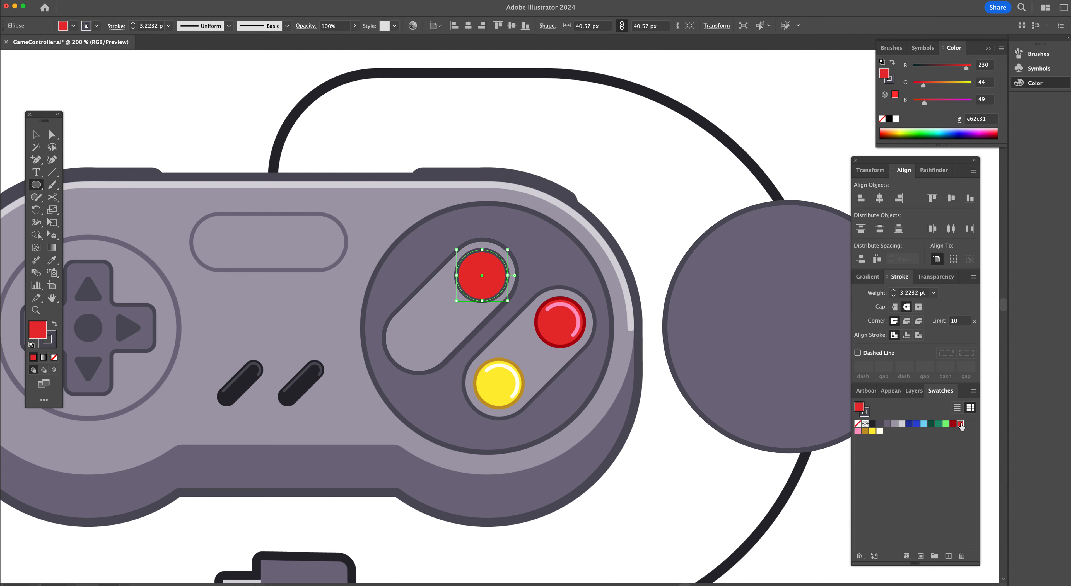
Give the red circle a dark red aa000d stroke of 2 pt
click(867, 413)
click(953, 423)
click(133, 28)
click(133, 28)
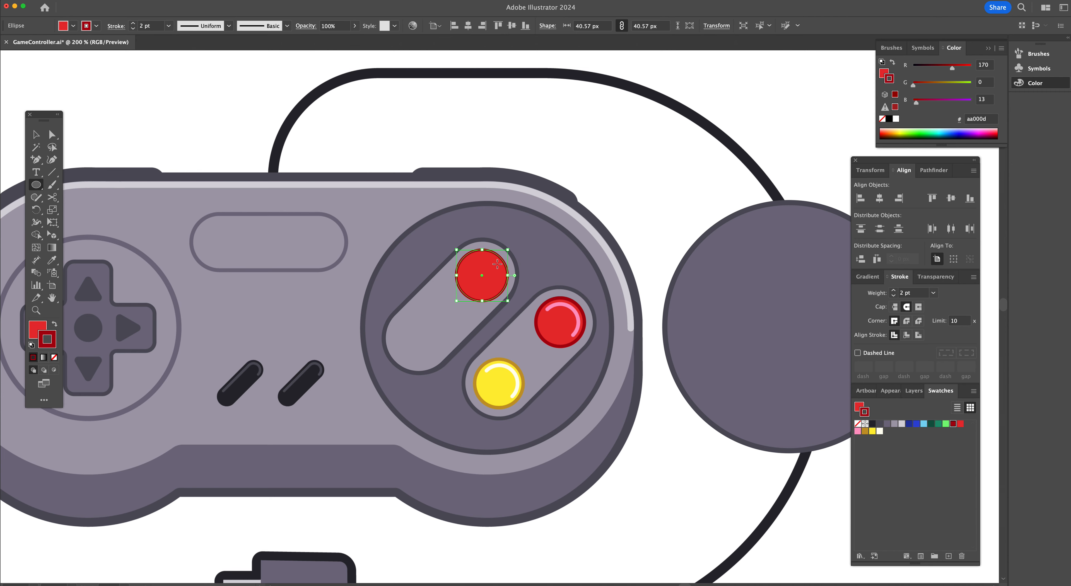
Duplicate the red circle, shrink the copy to about 32 px across, and delete its bottom point to leave an arc
key(super+c)
key(v)
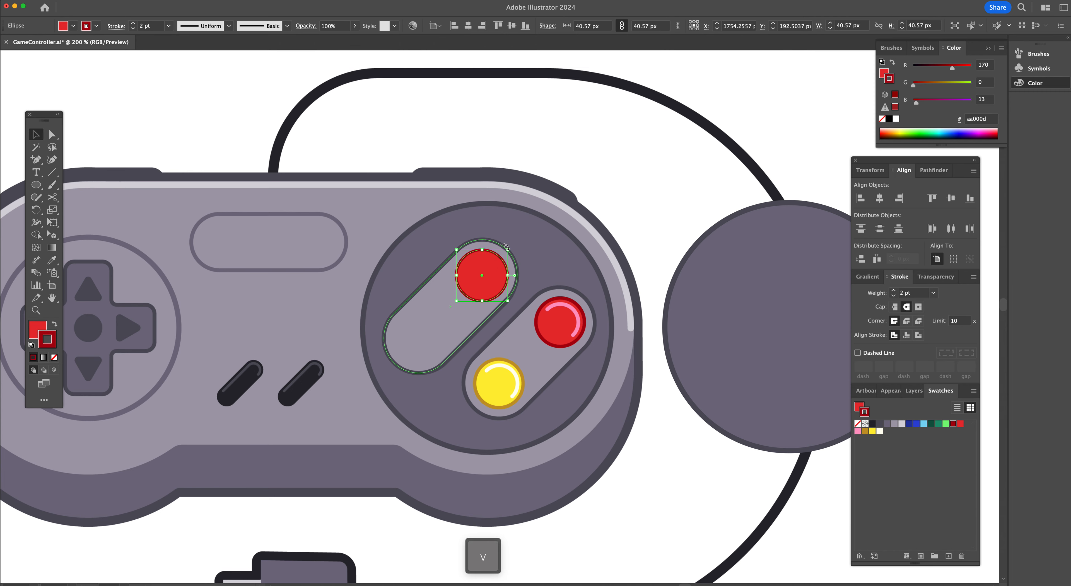
drag(511, 249, 503, 254)
key(a)
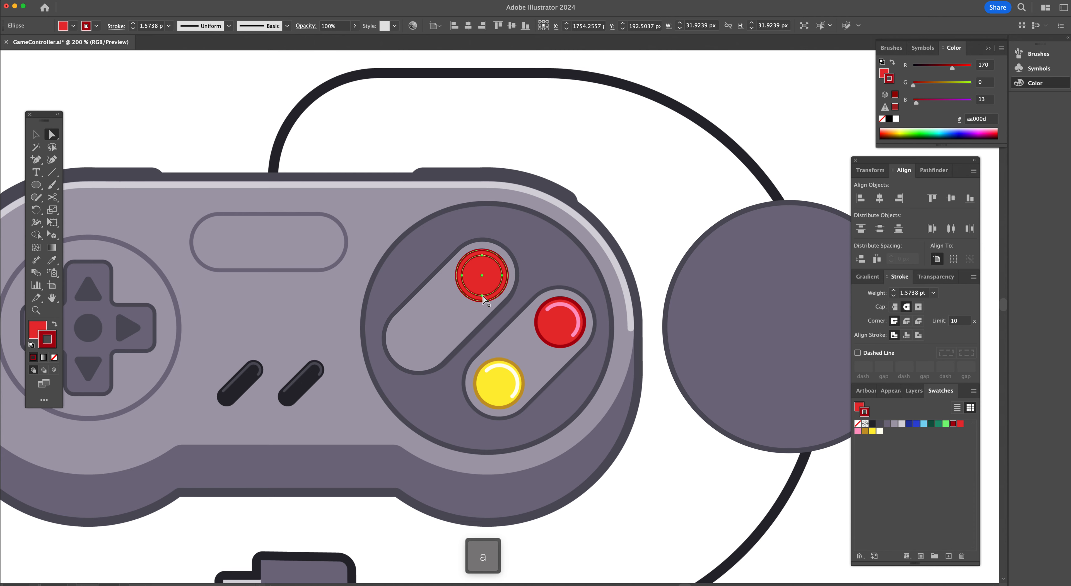
click(482, 295)
key(Delete)
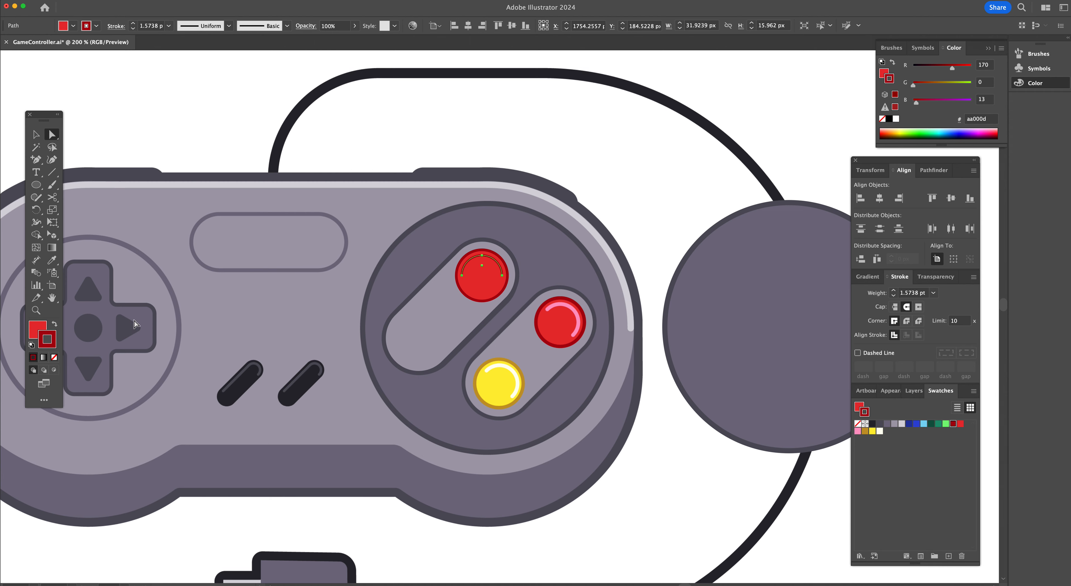
Give the arc no fill and a 3 pt pink ff99c3 stroke, and thicken the red circle's stroke to 3 pt
click(54, 357)
click(54, 344)
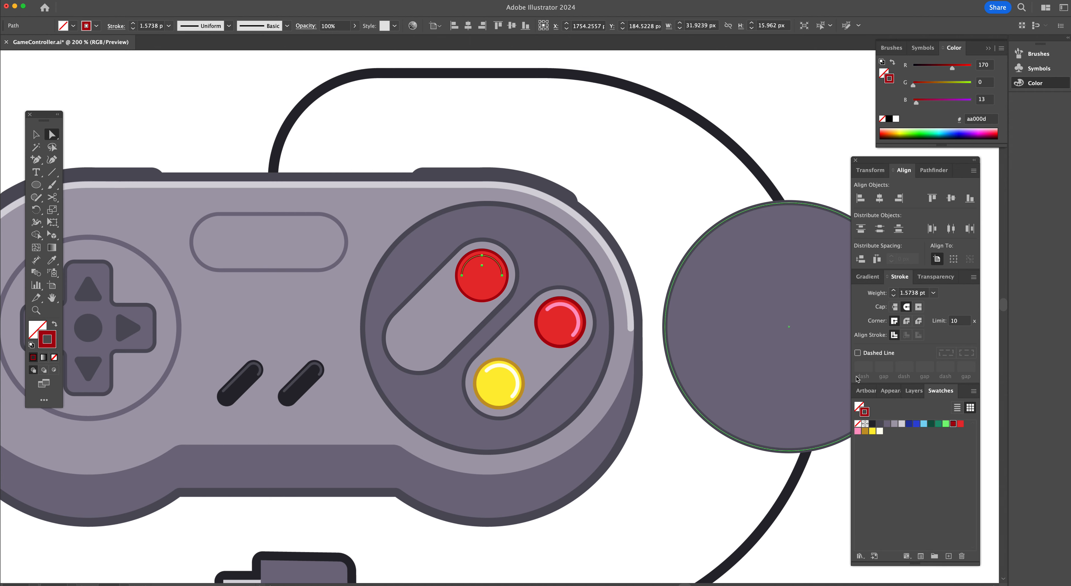
click(858, 431)
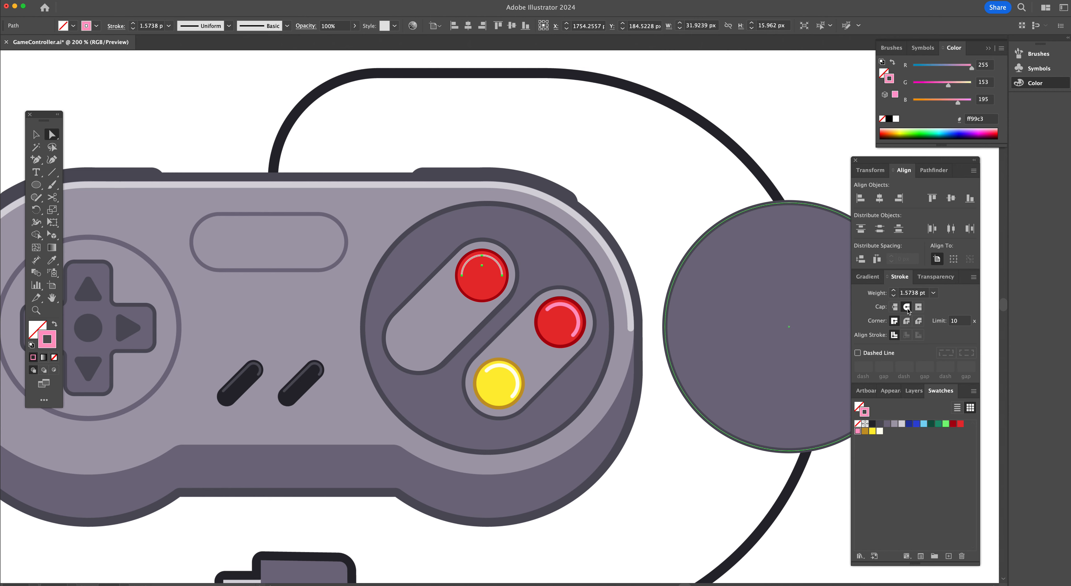
click(134, 24)
click(133, 24)
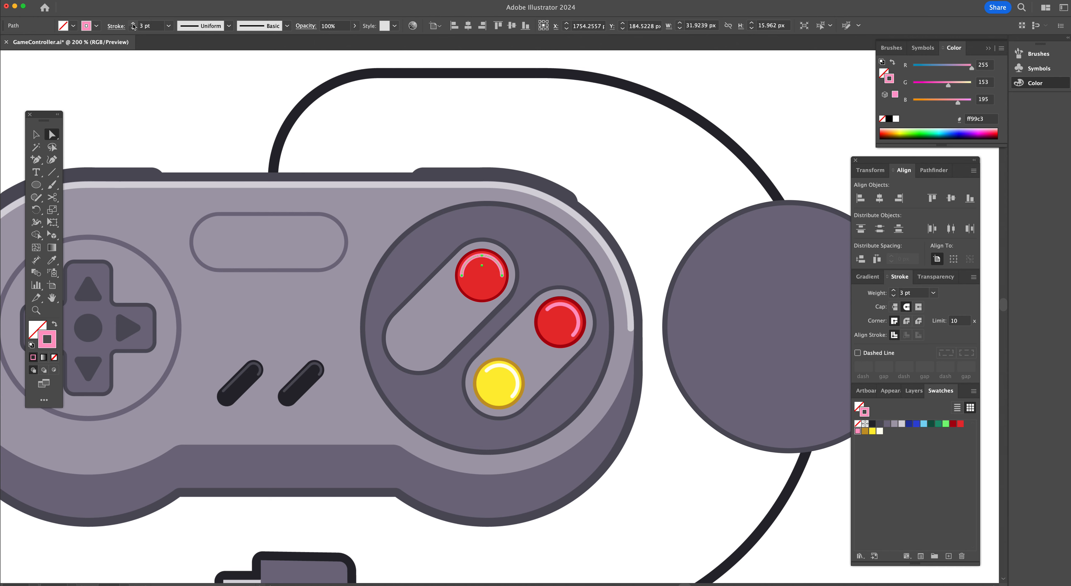
click(494, 288)
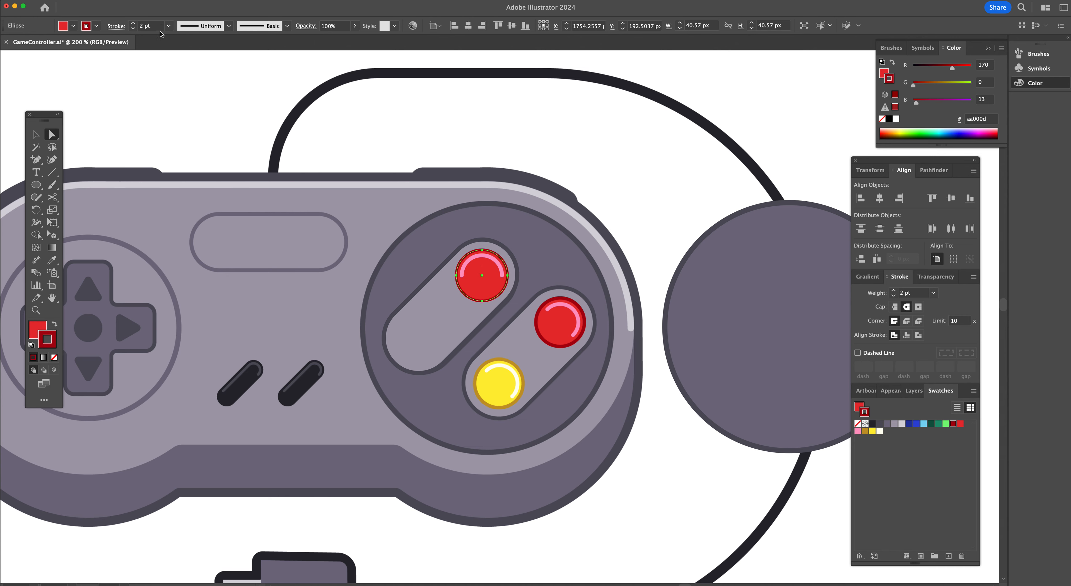
click(134, 24)
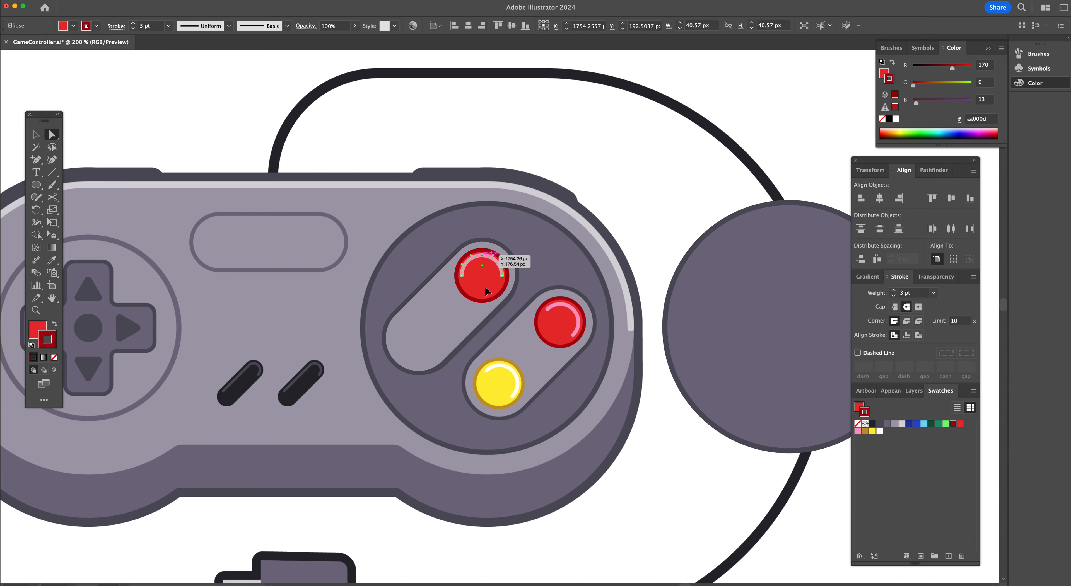
Select the red circle together with its highlight arc and rotate them 45°
key(v)
click(482, 255)
shift+click(490, 293)
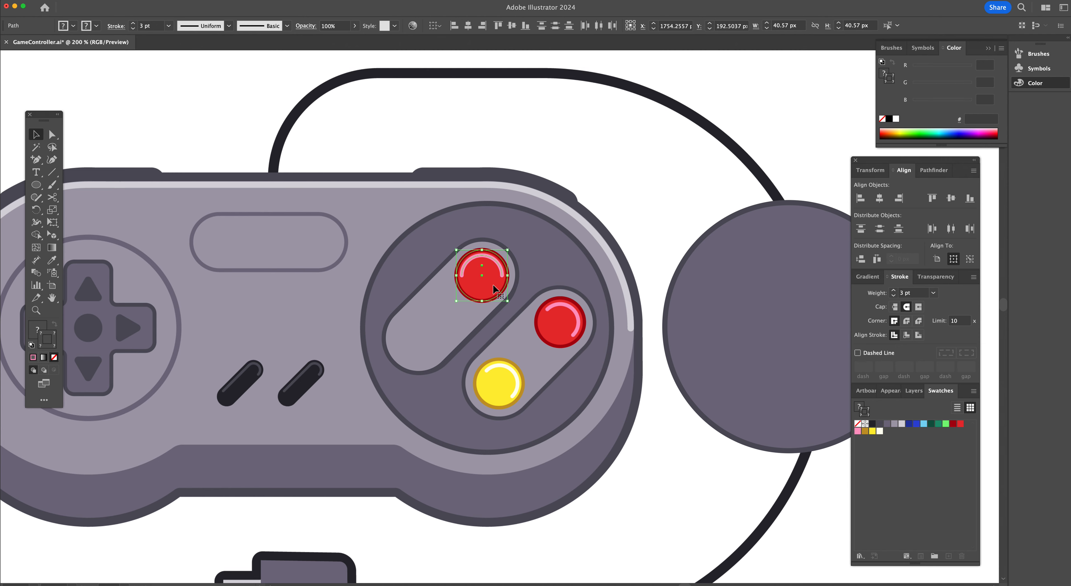
key(r)
drag(508, 228, 539, 263)
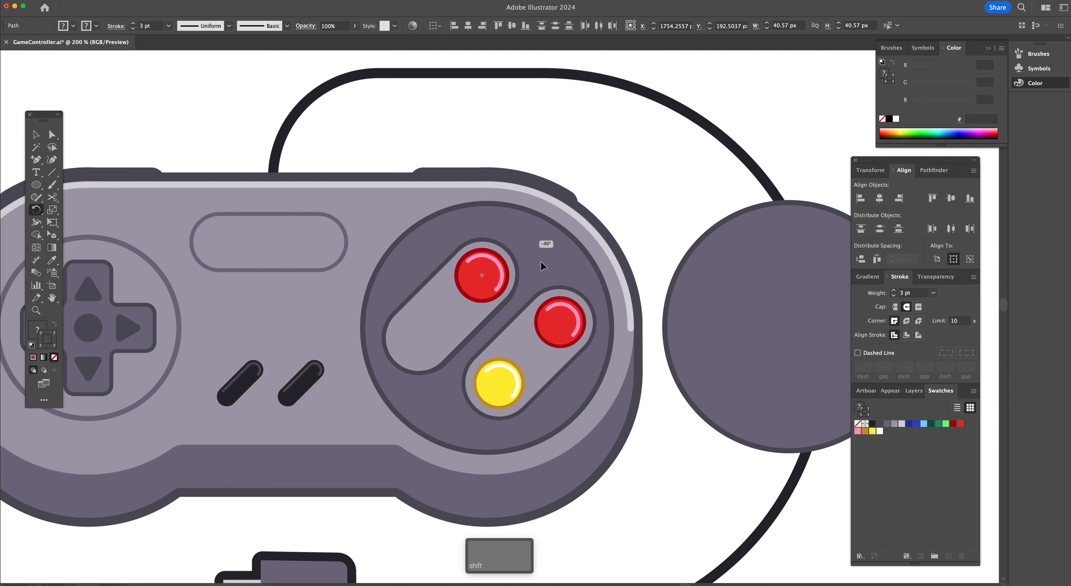
drag(540, 263, 541, 263)
key(v)
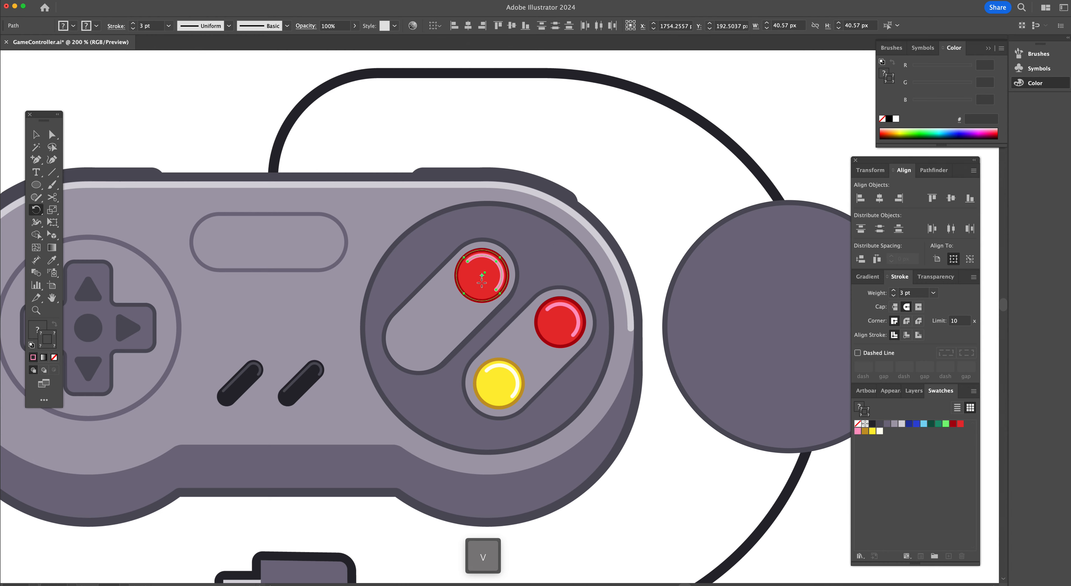
Duplicate the red button to the pill's lower end and recolour it yellow ffed35 with a c49829 stroke and white fffff0 highlight
drag(485, 284, 424, 345)
click(449, 326)
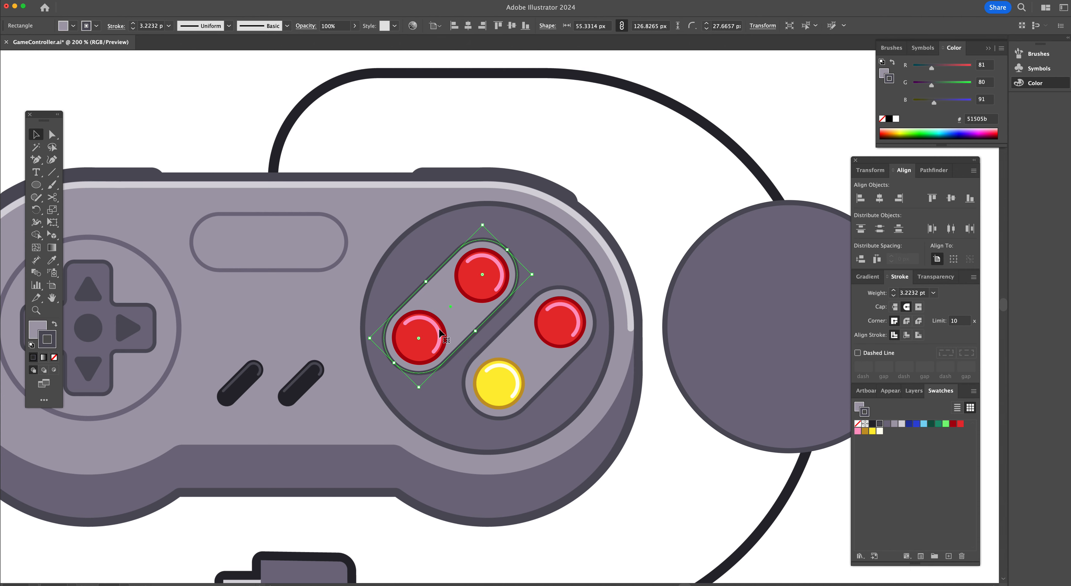
click(438, 327)
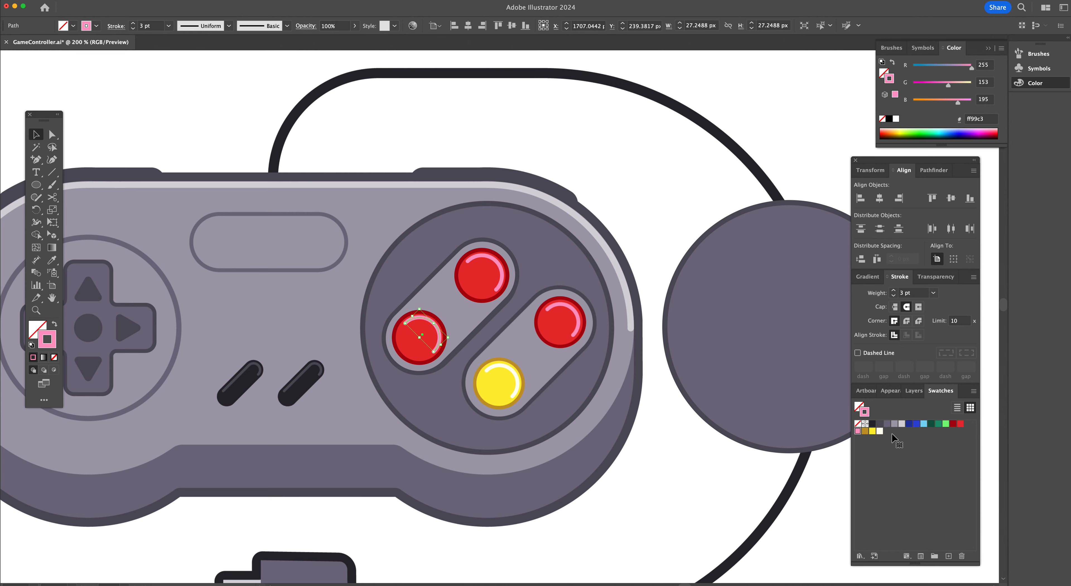
click(880, 432)
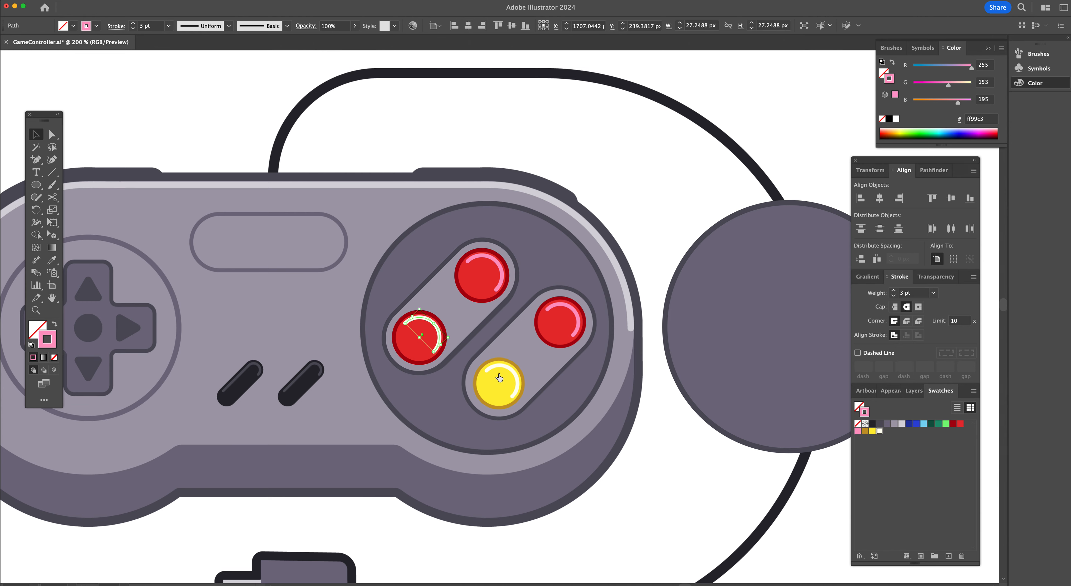
click(422, 341)
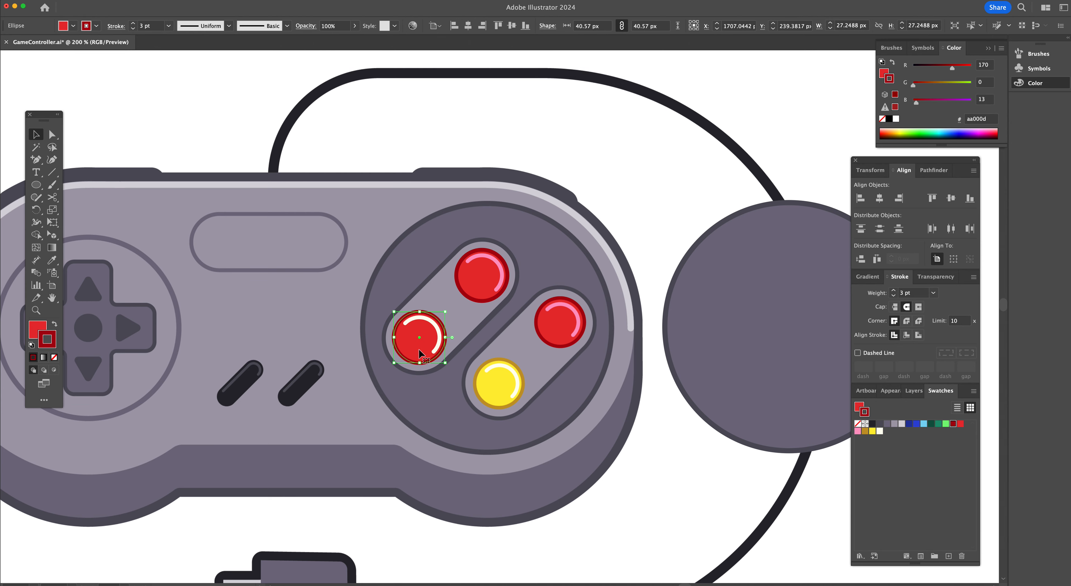
click(865, 432)
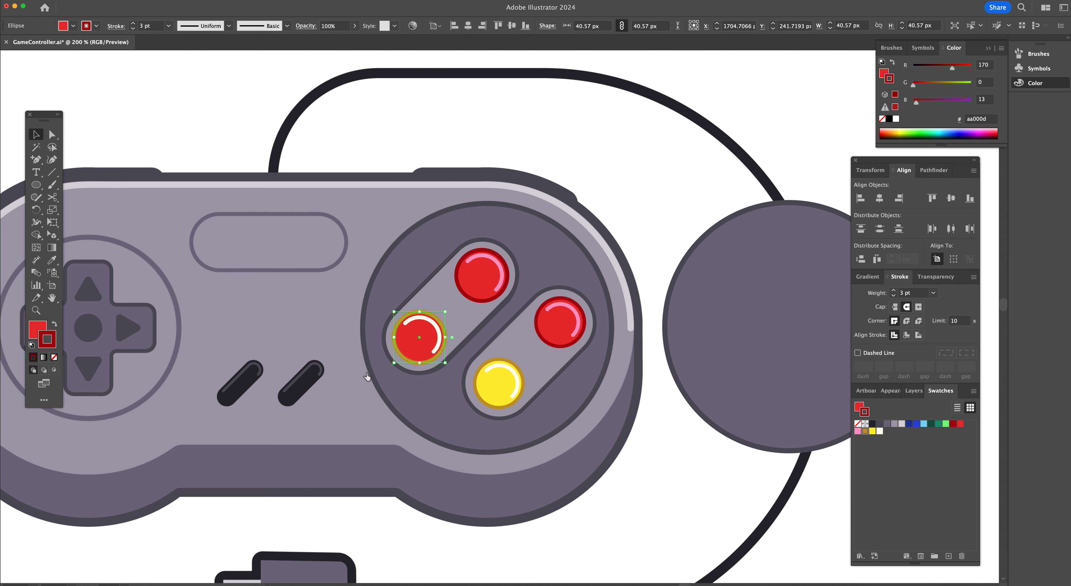
click(858, 406)
click(872, 432)
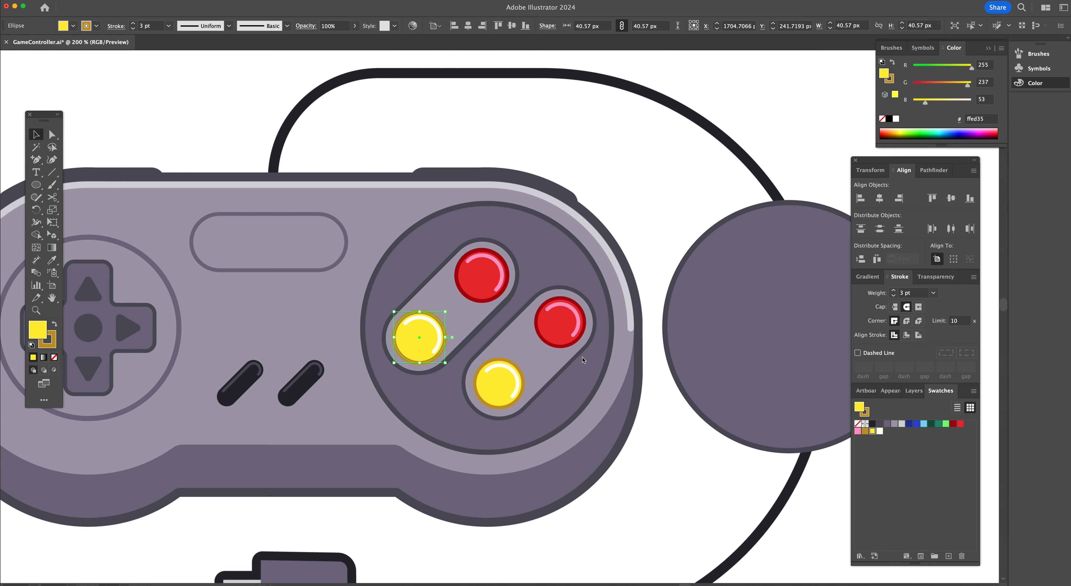
Move the slanted pill and its buttons aside to view the reference colours beneath, then move them back
key(super+shift+a)
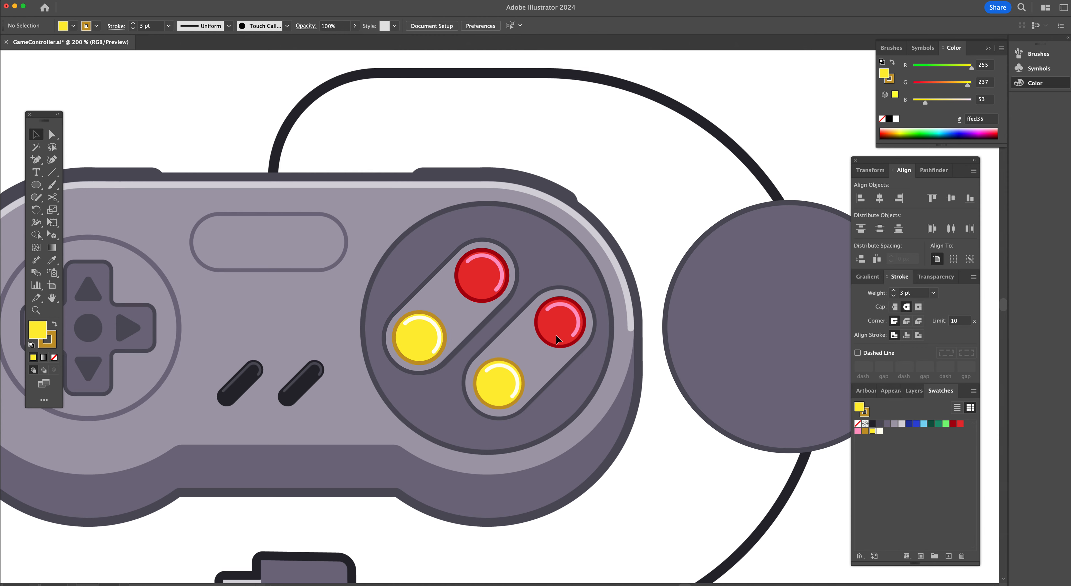
click(435, 326)
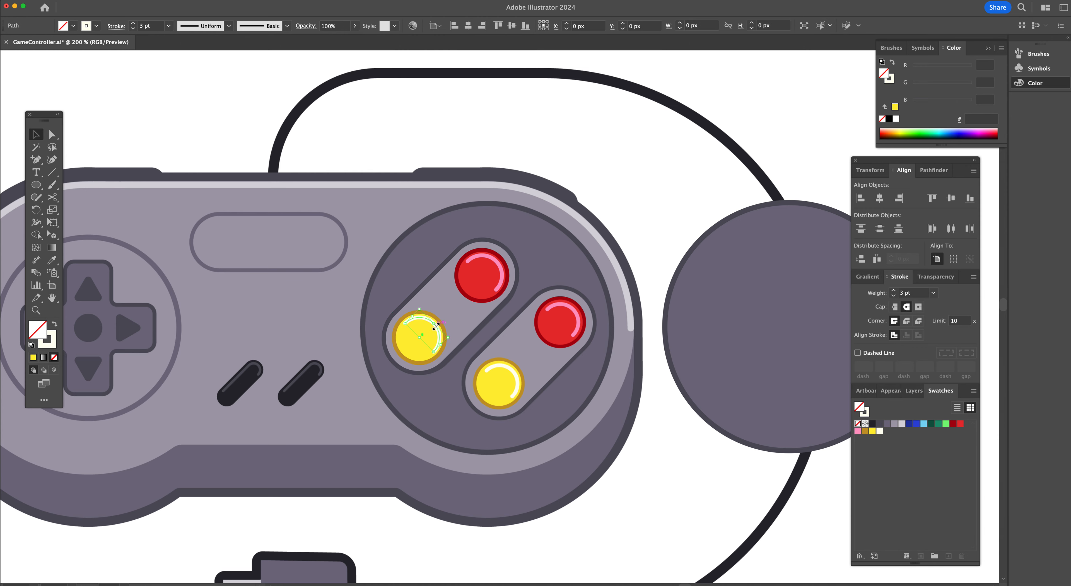
shift+click(409, 338)
shift+click(481, 276)
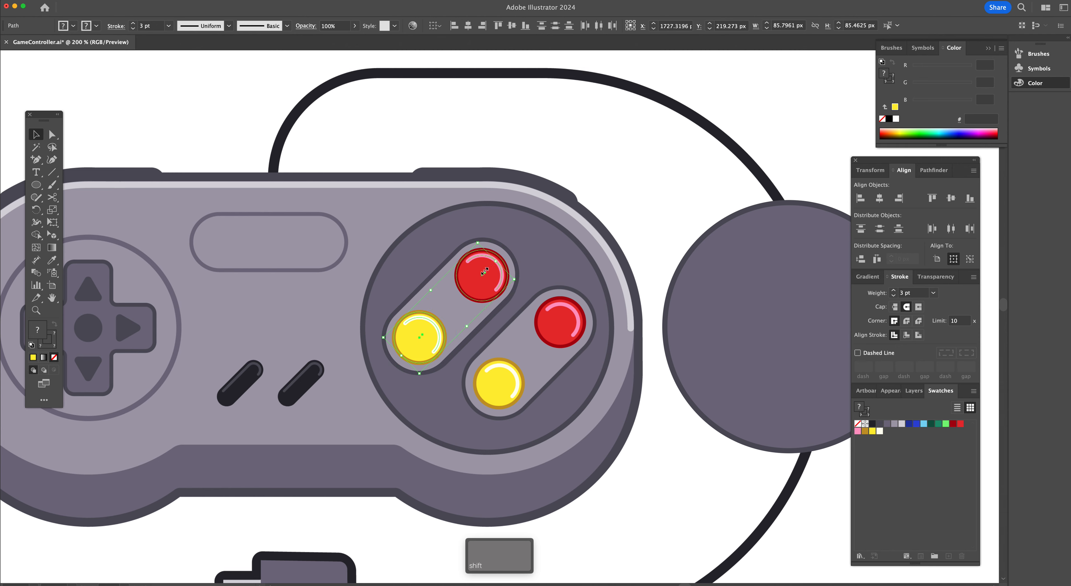
drag(442, 304, 519, 351)
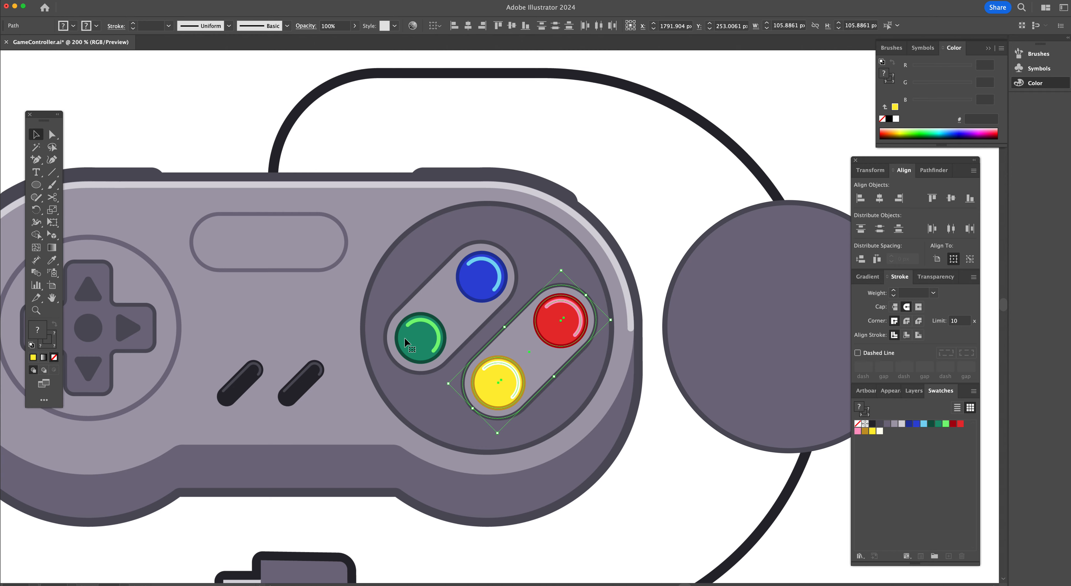
drag(538, 362, 462, 322)
key(super+shift+a)
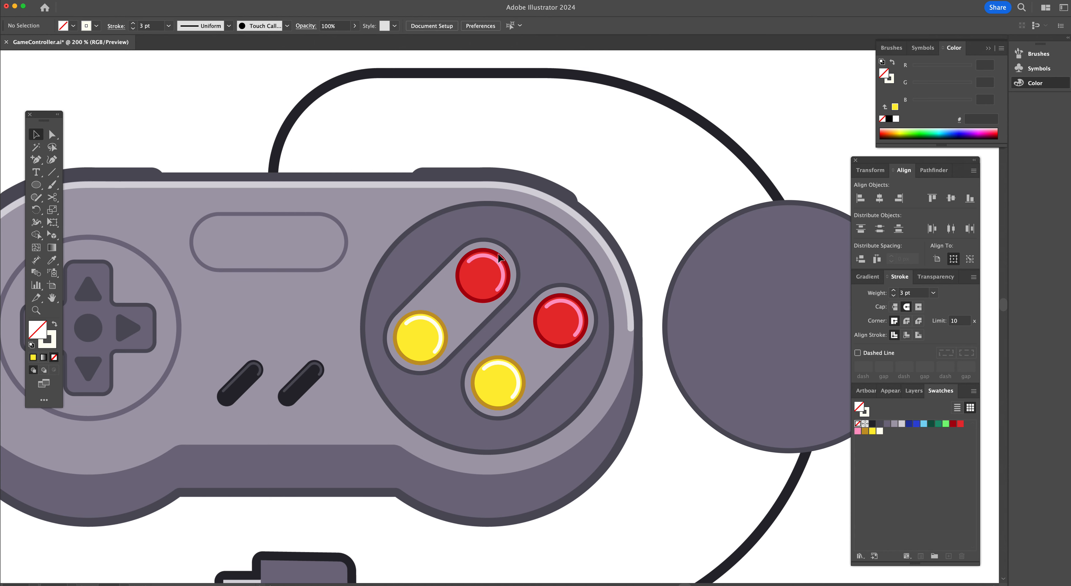
Recolour the upper button blue 2f47d8 with a dark blue 22349d stroke and a light blue highlight
key(a)
click(482, 285)
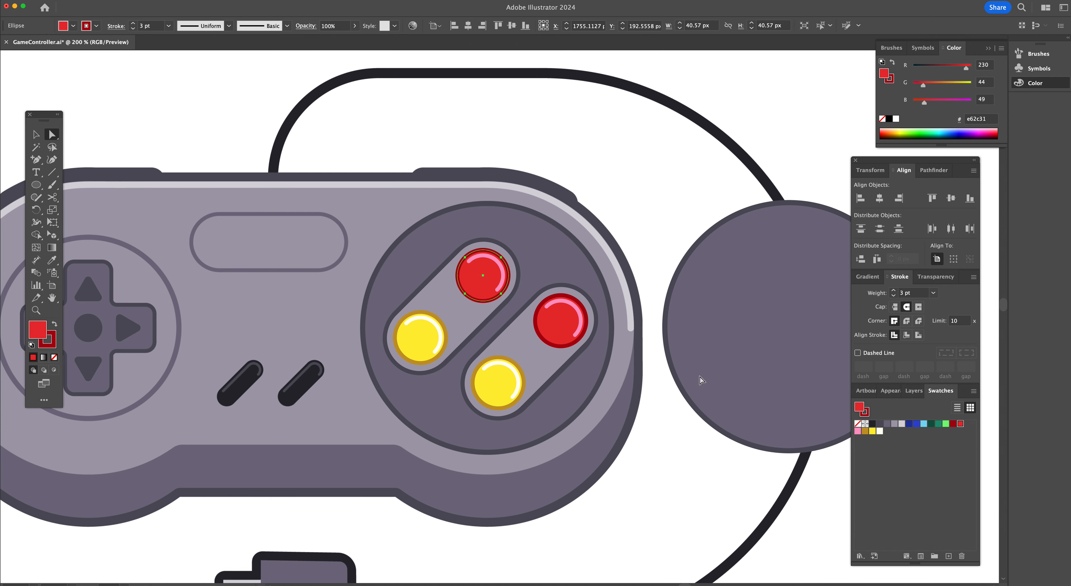
click(916, 424)
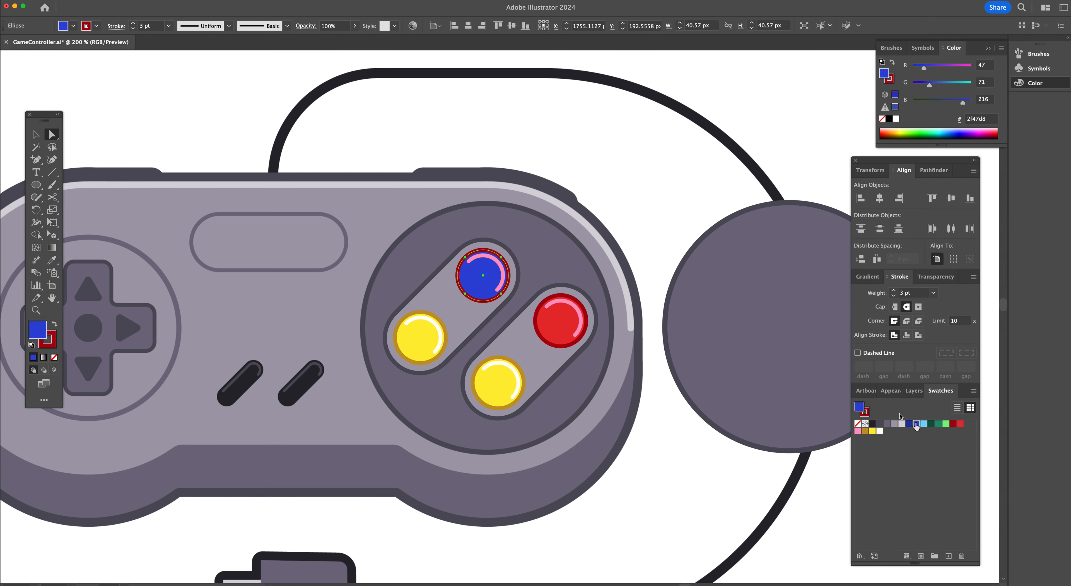
click(867, 415)
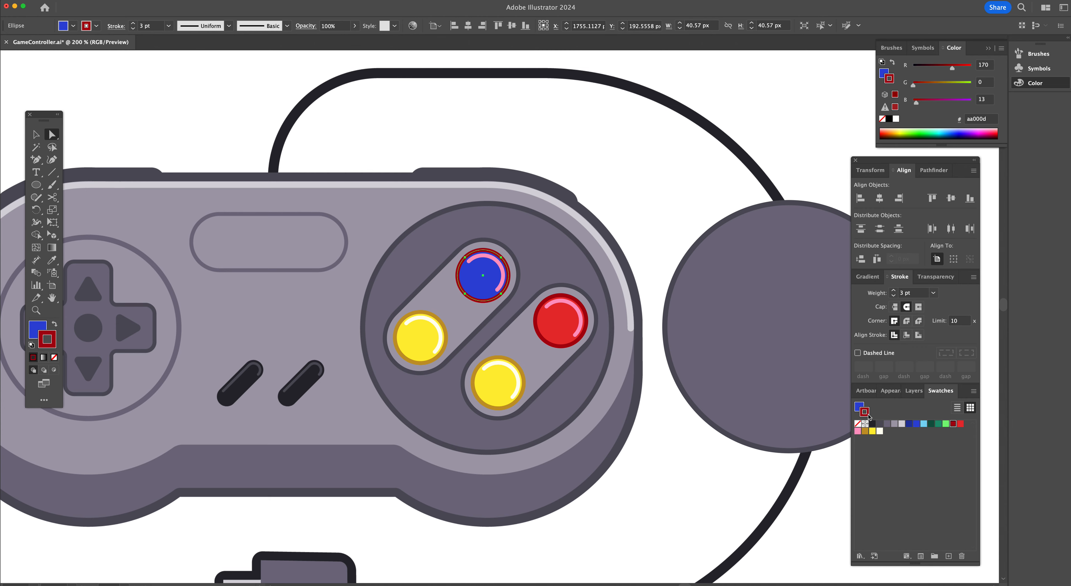
click(909, 425)
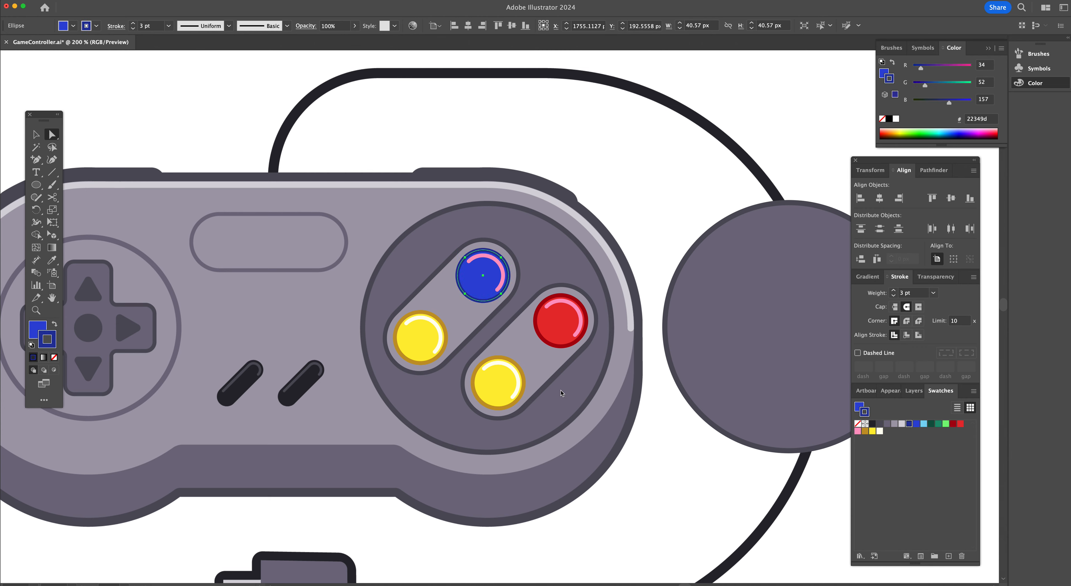
click(499, 266)
click(923, 424)
Recolour the lower-left button green 1d9370 with a dark green 115843 stroke and a light green 79f779 highlight
click(417, 339)
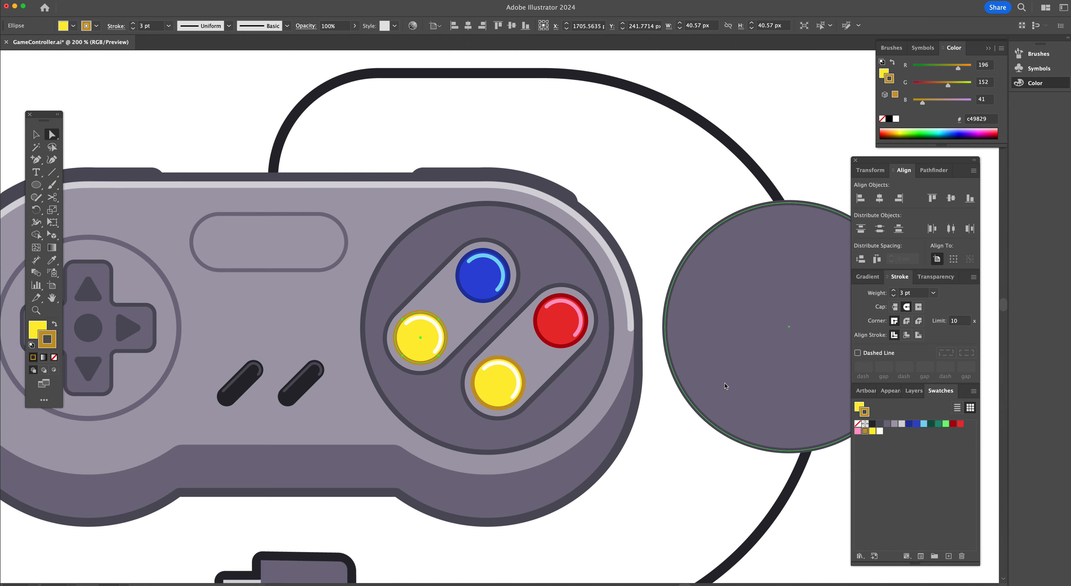
click(862, 406)
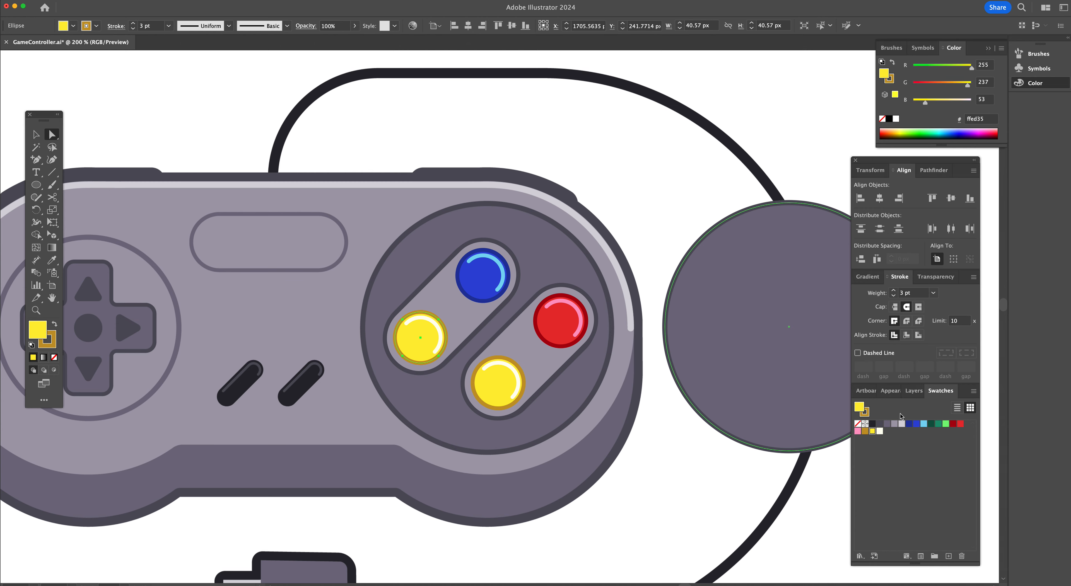
click(938, 424)
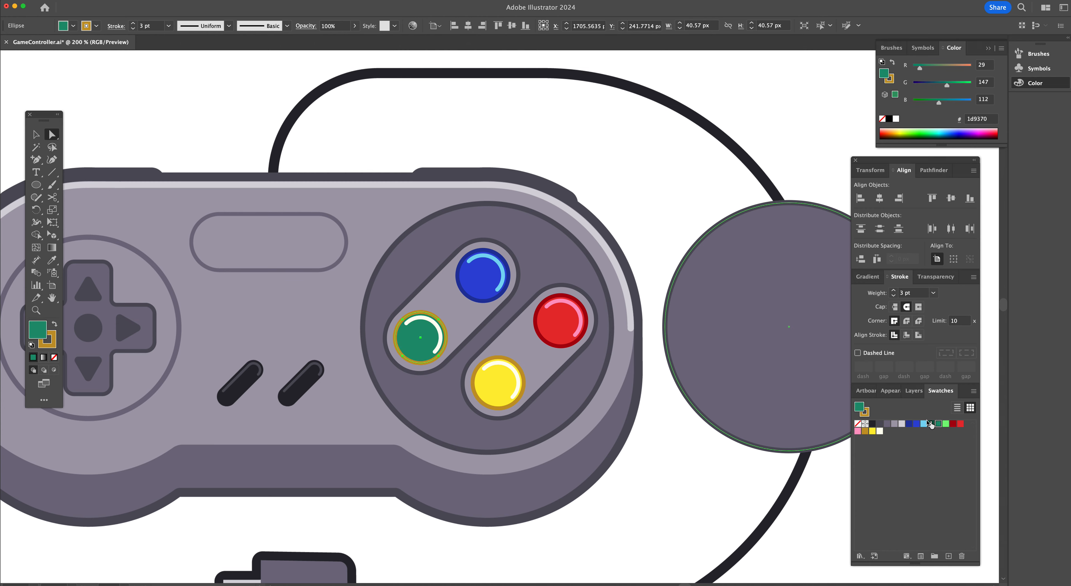
click(868, 413)
click(931, 424)
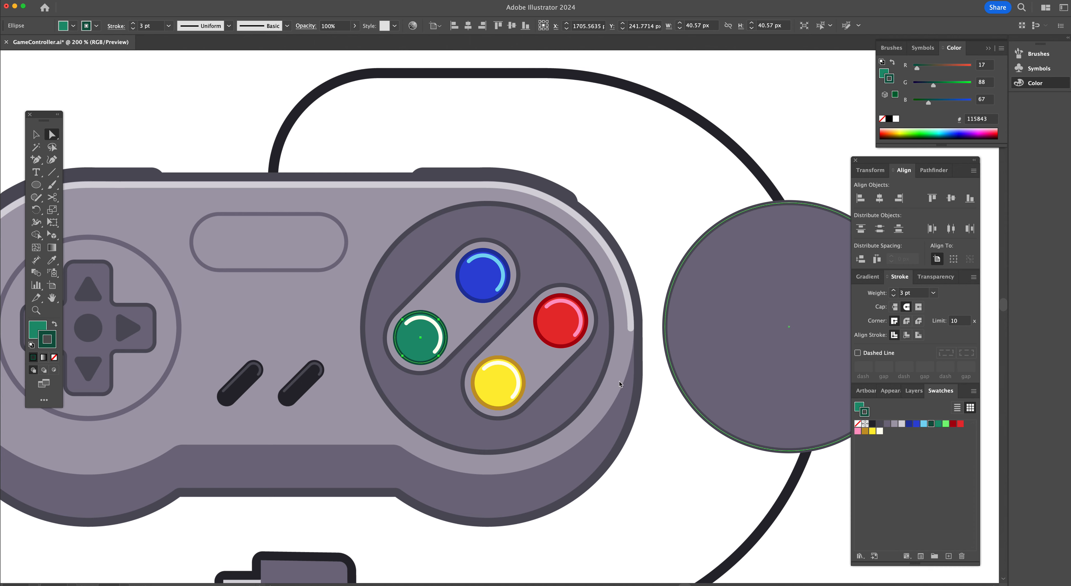
click(441, 344)
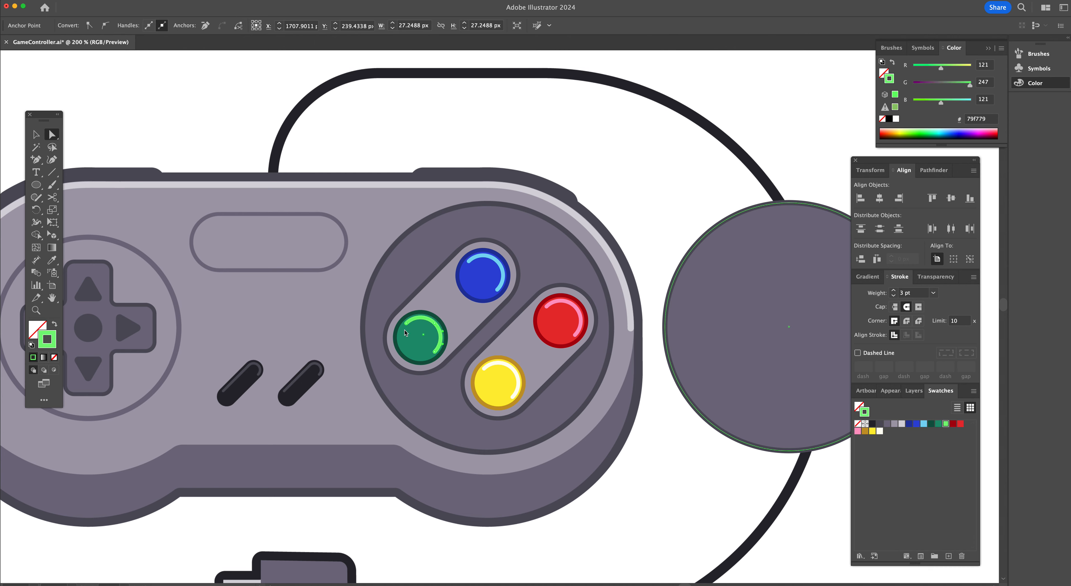
key(v)
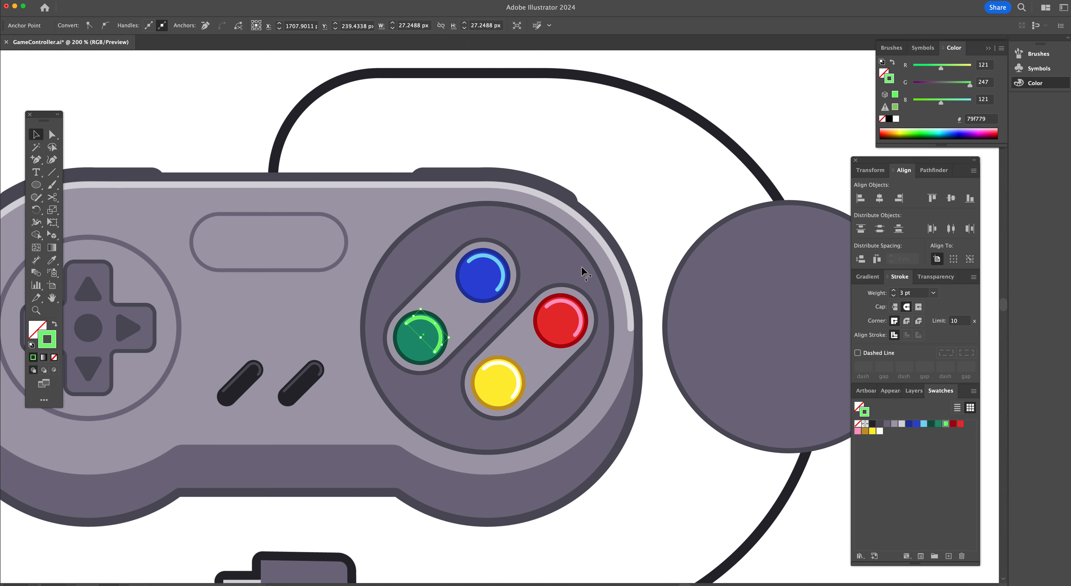
Select both slanted pills with their buttons and group them
click(581, 265)
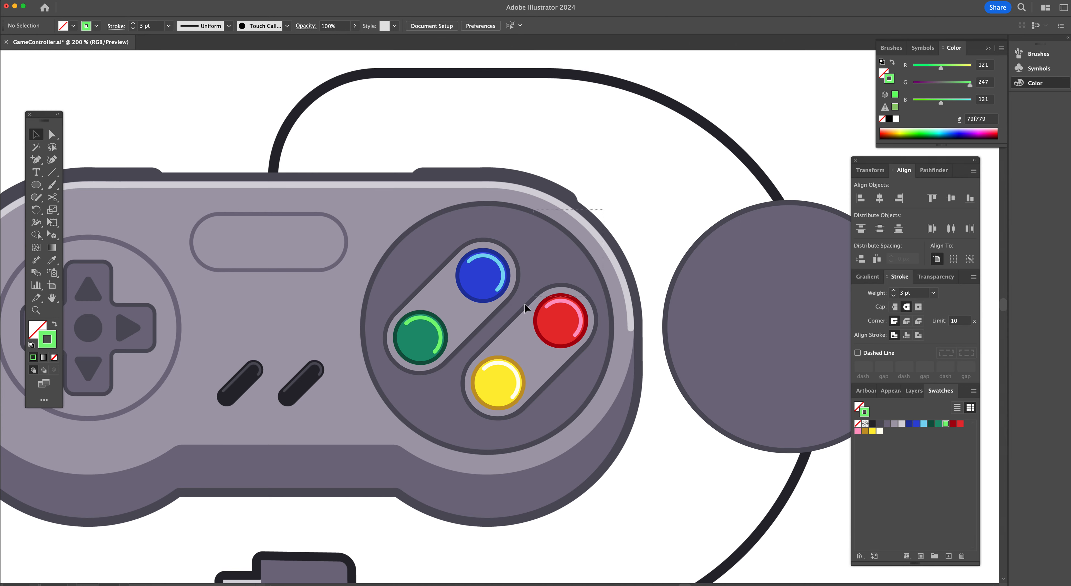
click(487, 370)
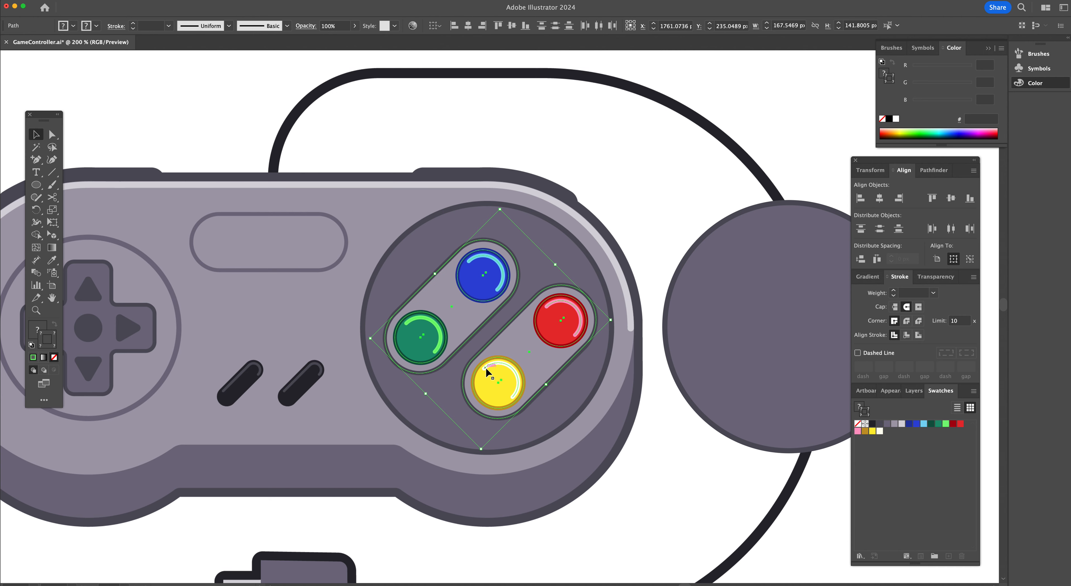
key(super+g)
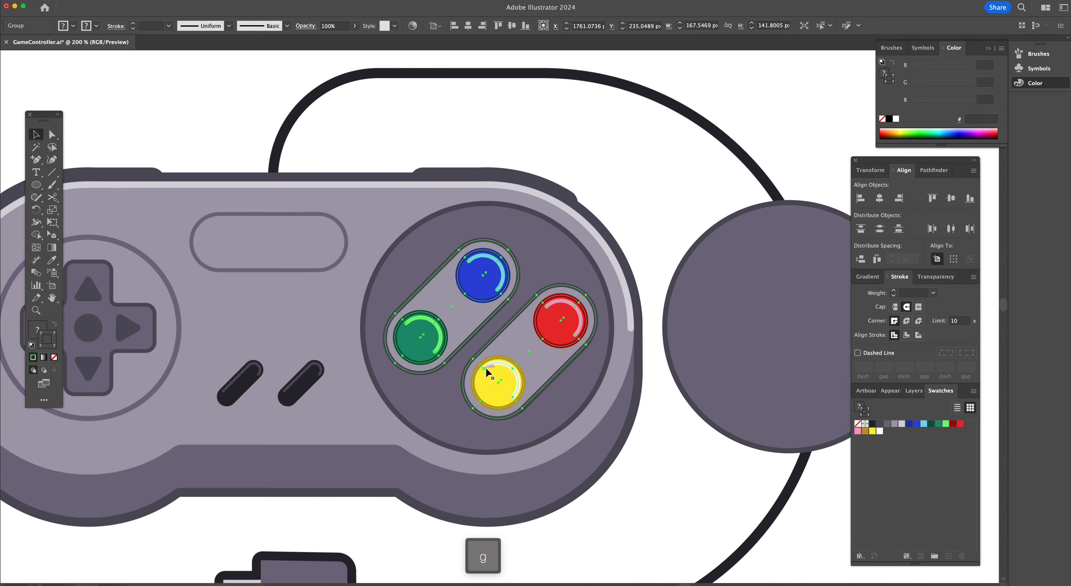
Place the grouped slanted pills onto the round button pad circle and group them with it
scroll(487, 372, right, 5)
drag(369, 378, 668, 379)
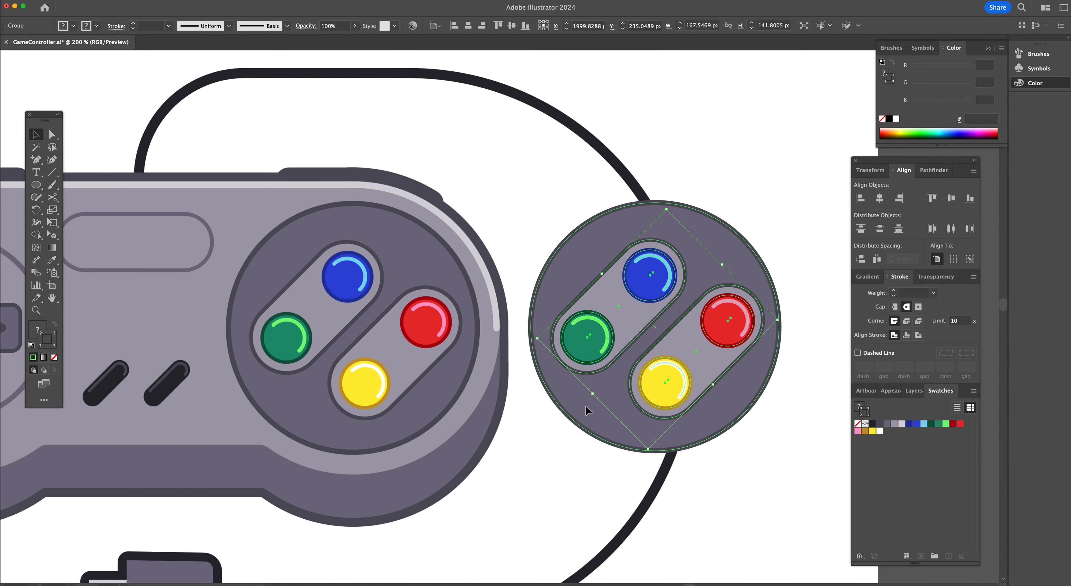
shift+click(586, 406)
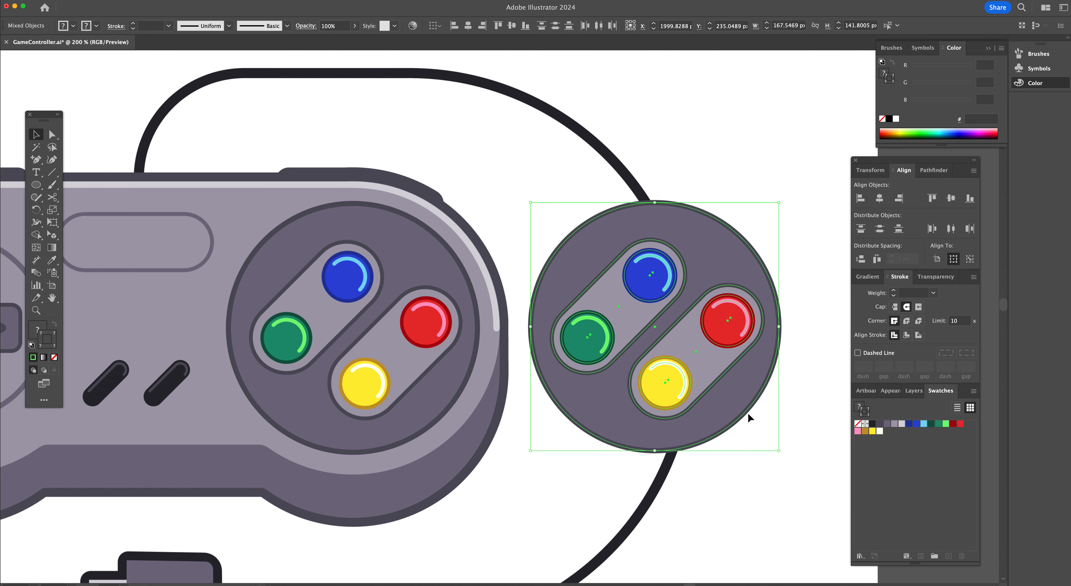
key(super+g)
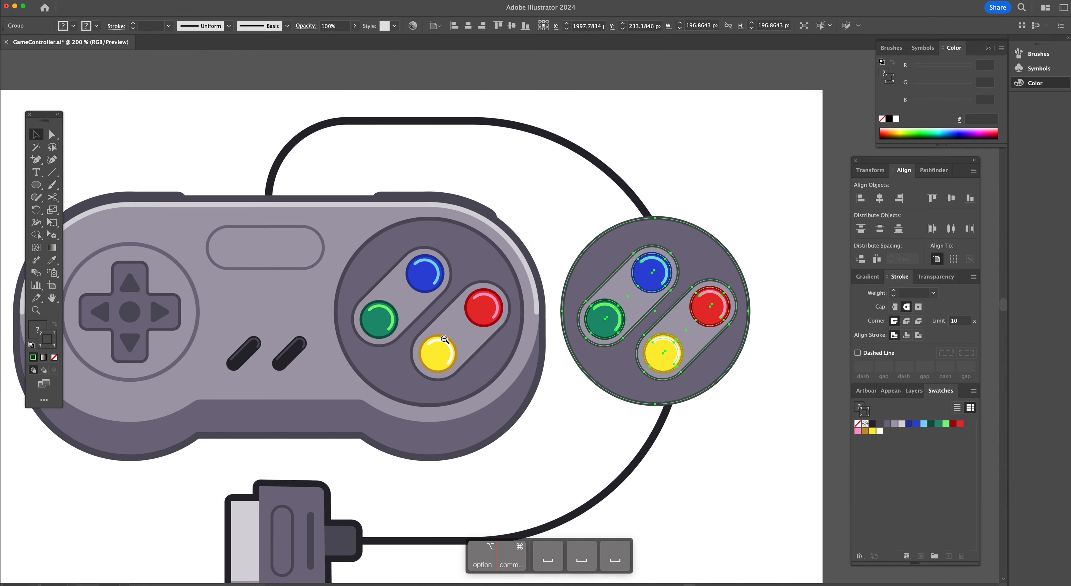
Move the grouped button pad onto the right end of the controller body
alt+super+click(444, 339)
alt+super+click(444, 339)
alt+super+click(444, 339)
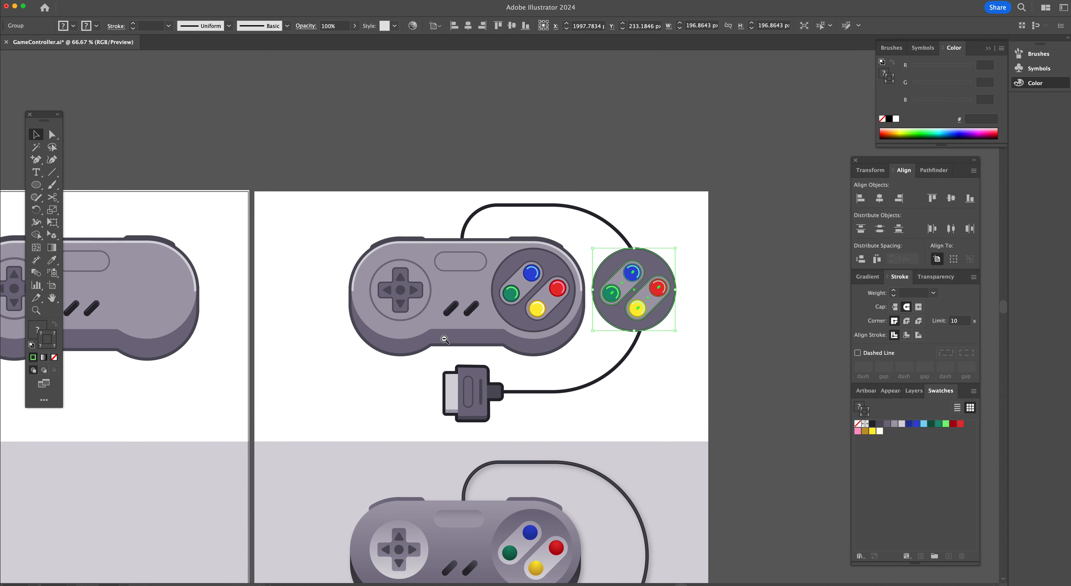
drag(802, 312, 314, 310)
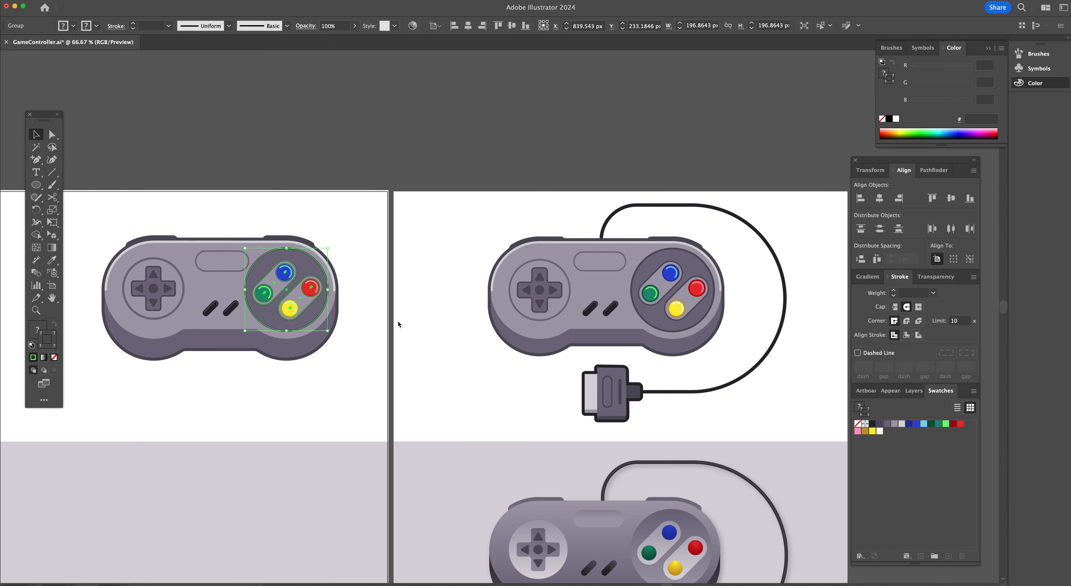
Fine-tune the button pad's position within the controller's right end
scroll(397, 322, left, 5)
click(409, 390)
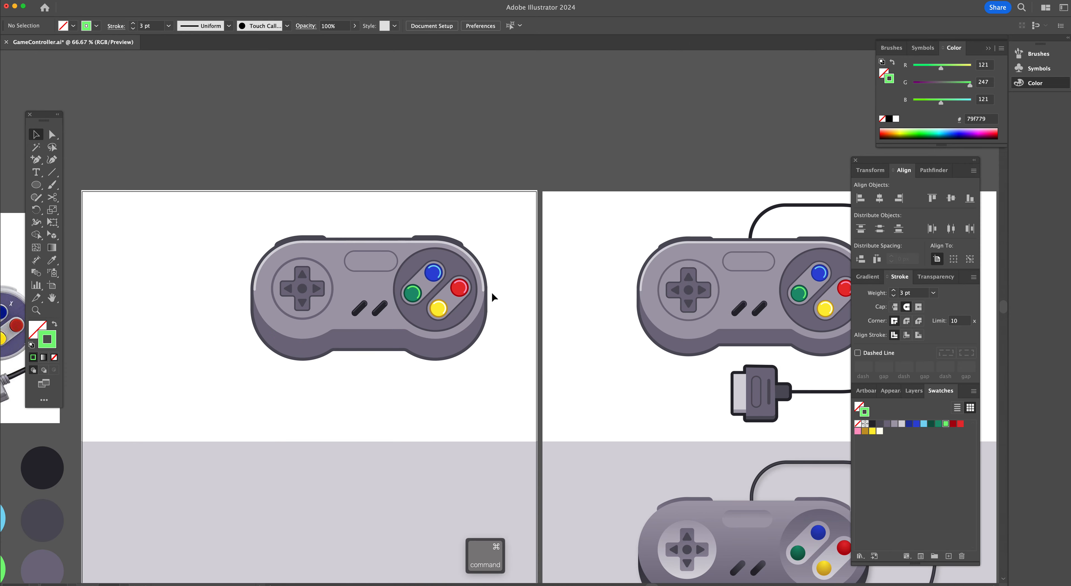
super+click(490, 291)
drag(391, 342, 392, 342)
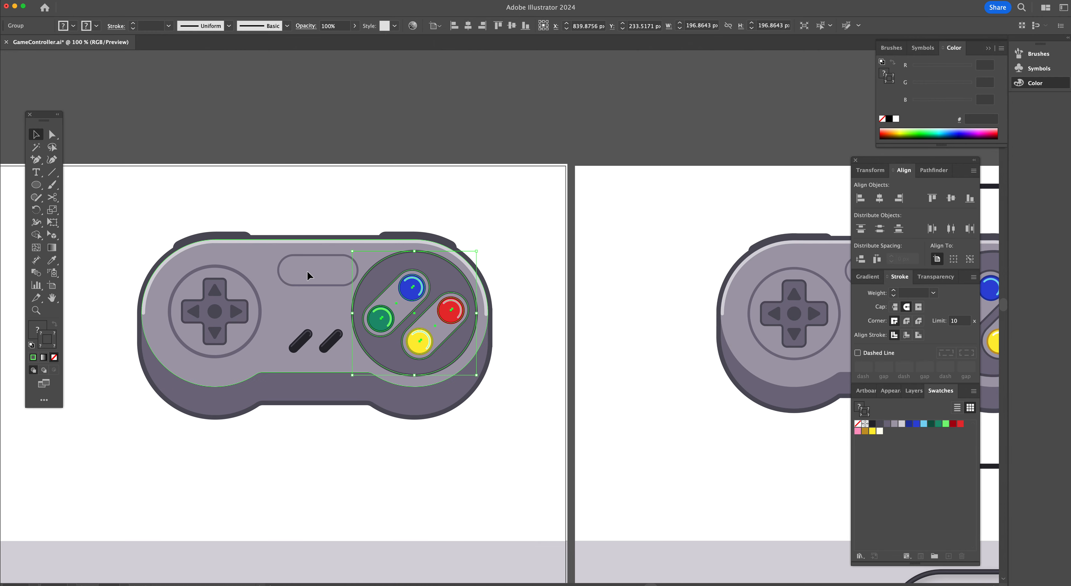
click(304, 306)
click(301, 285)
shift+click(304, 342)
shift+click(336, 338)
drag(336, 339, 327, 337)
click(355, 469)
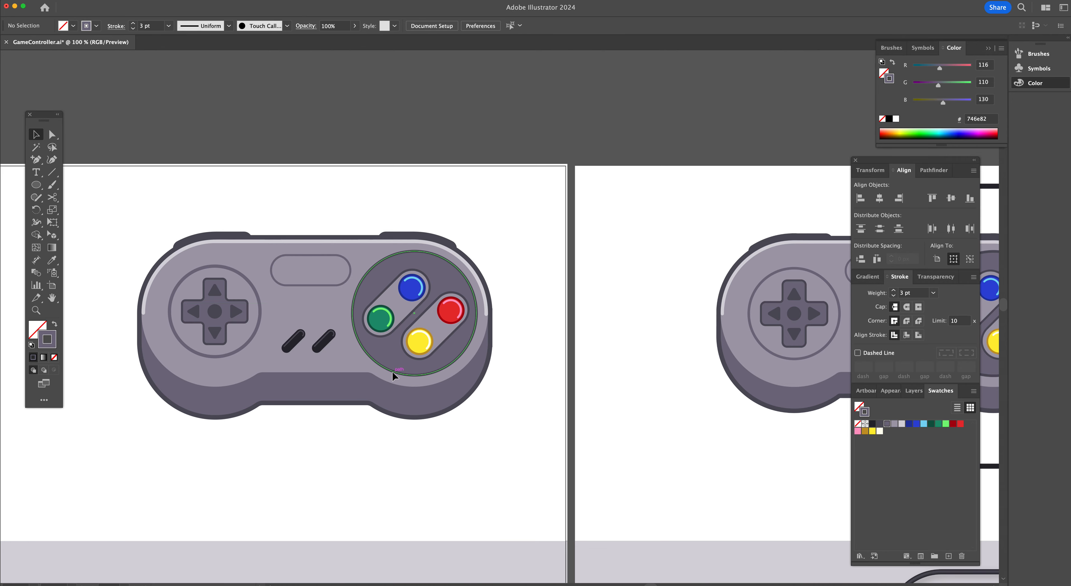
Pan across the artboards to compare the illustration with the reference photo
scroll(393, 372, left, 2)
scroll(392, 372, up, 1)
scroll(392, 372, left, 1)
scroll(392, 371, up, 1)
scroll(392, 372, right, 5)
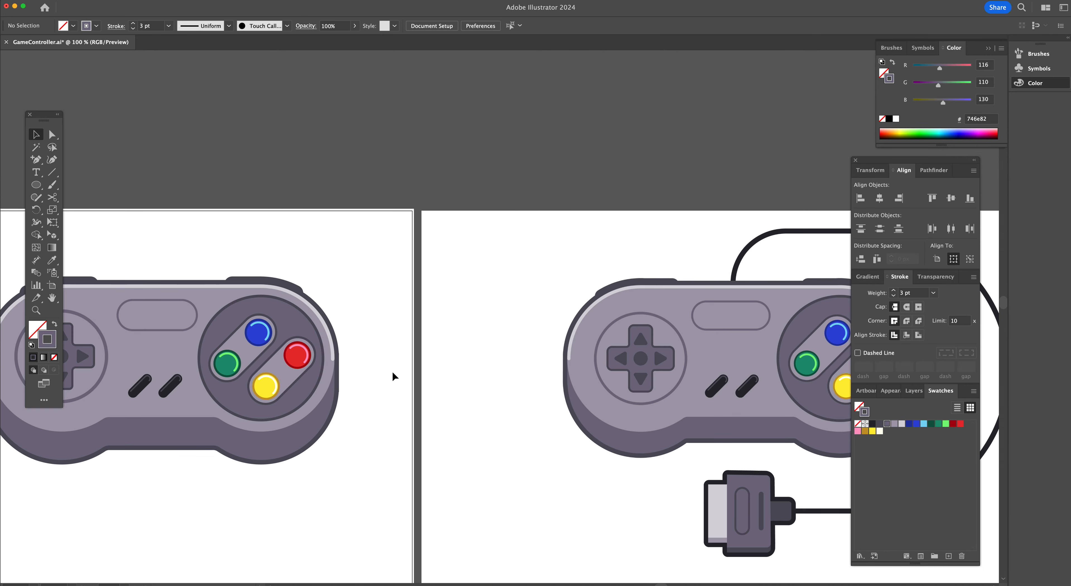
scroll(393, 371, right, 5)
scroll(392, 372, down, 1)
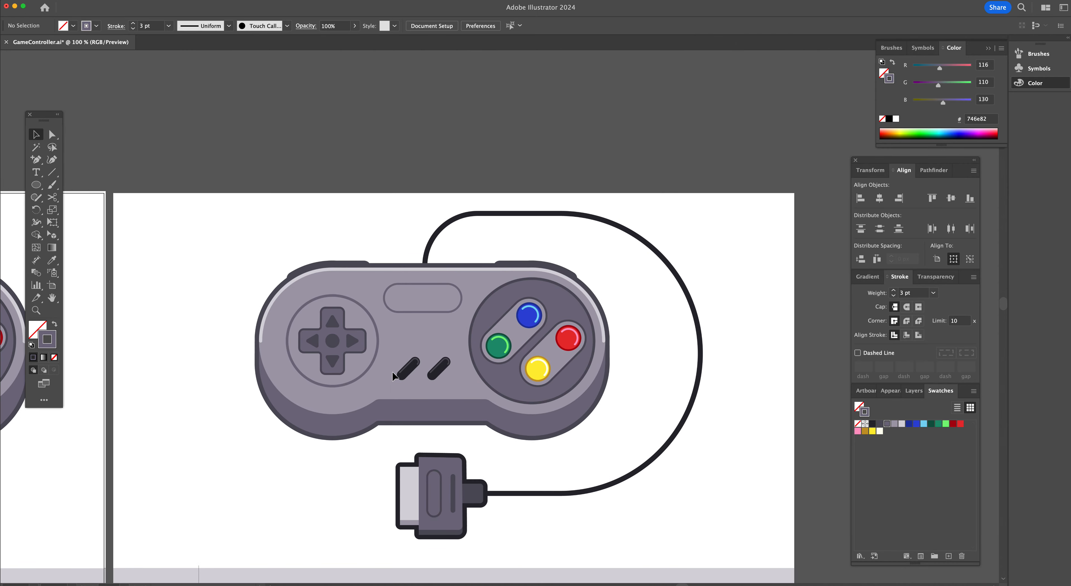
scroll(392, 371, down, 2)
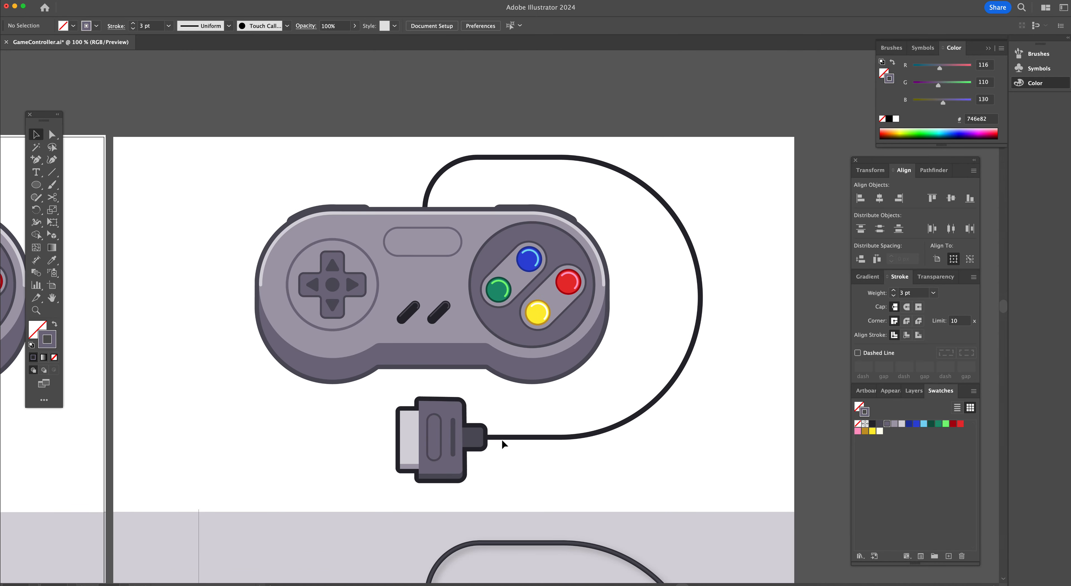
scroll(511, 381, left, 4)
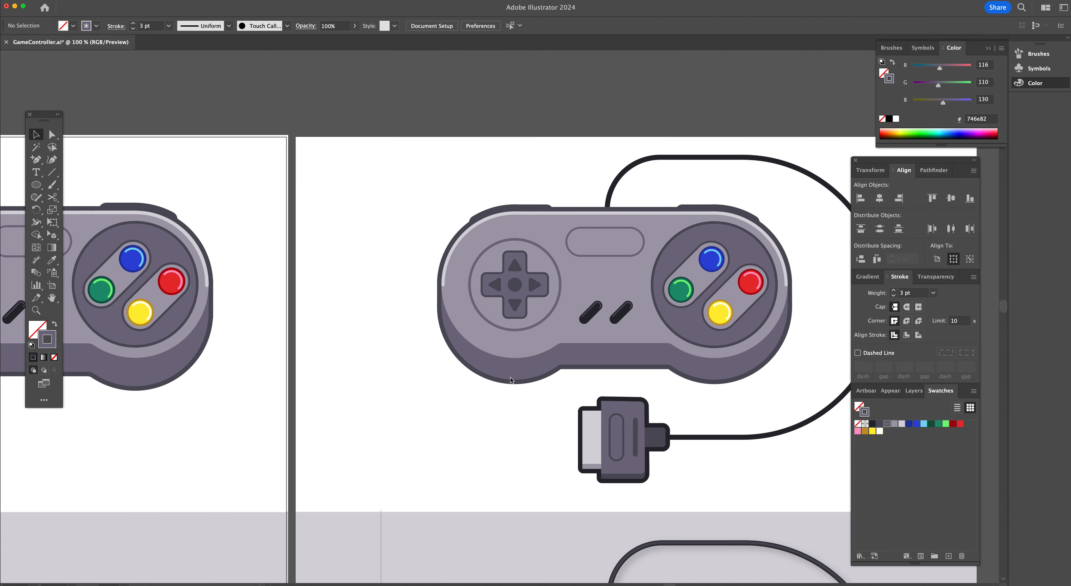
scroll(511, 380, left, 4)
scroll(510, 378, left, 8)
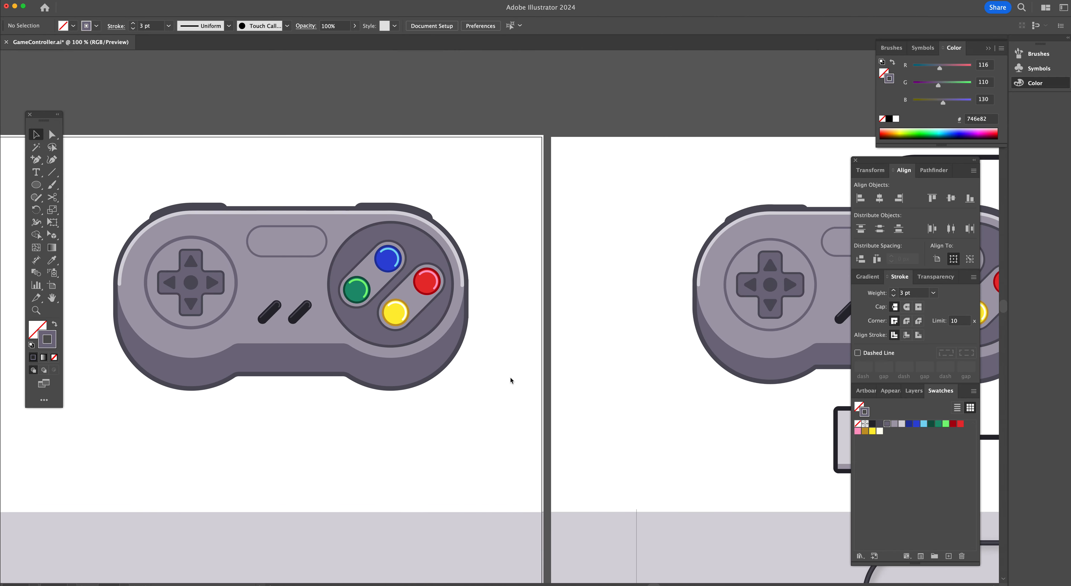
scroll(510, 377, left, 6)
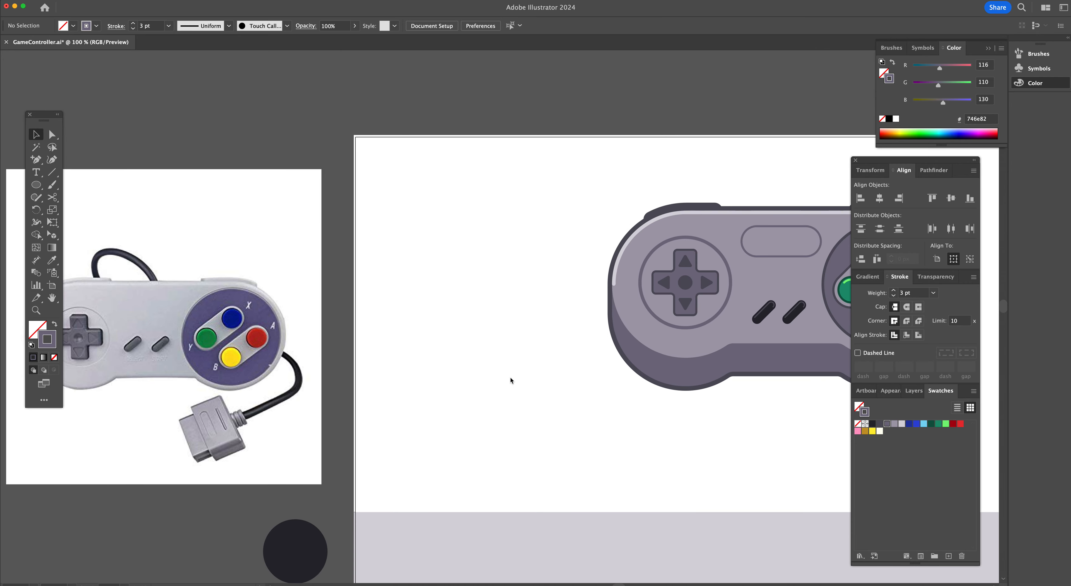
scroll(511, 379, right, 7)
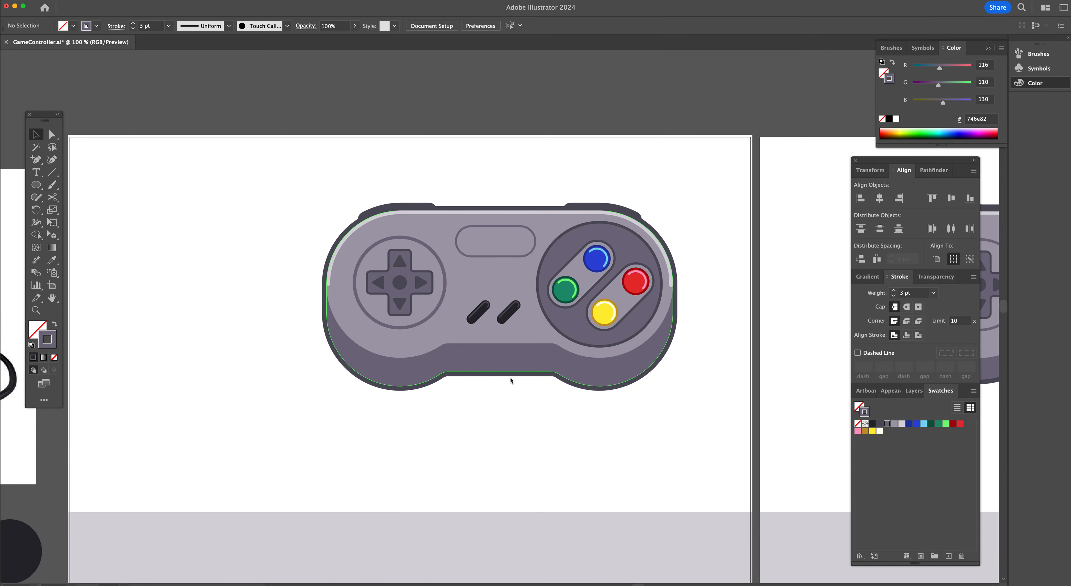
scroll(510, 377, right, 12)
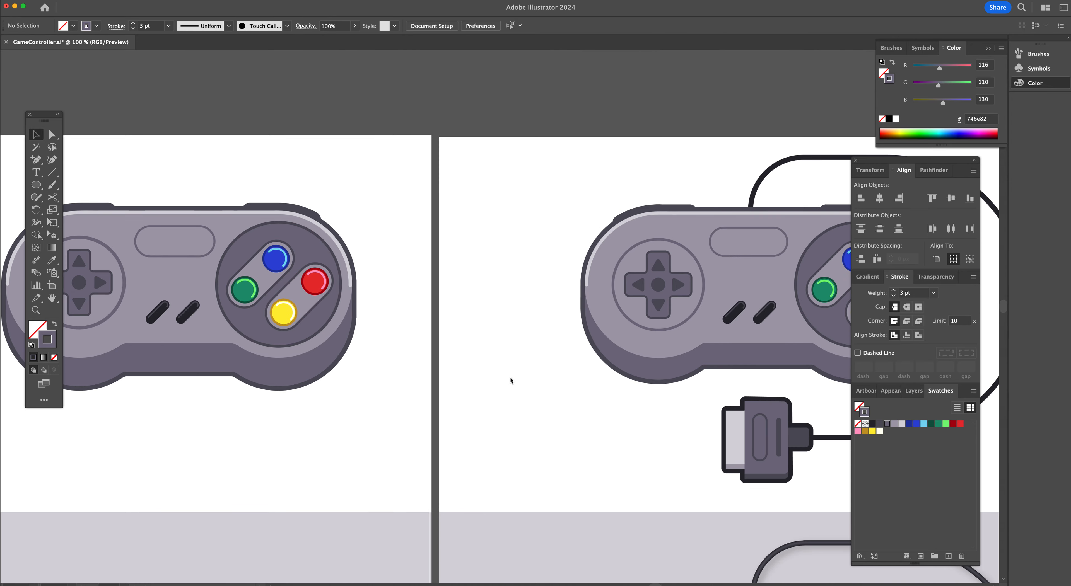
Draw the cable with the Pen tool as a straight path from the controller top, across, down and back to the connector
key(p)
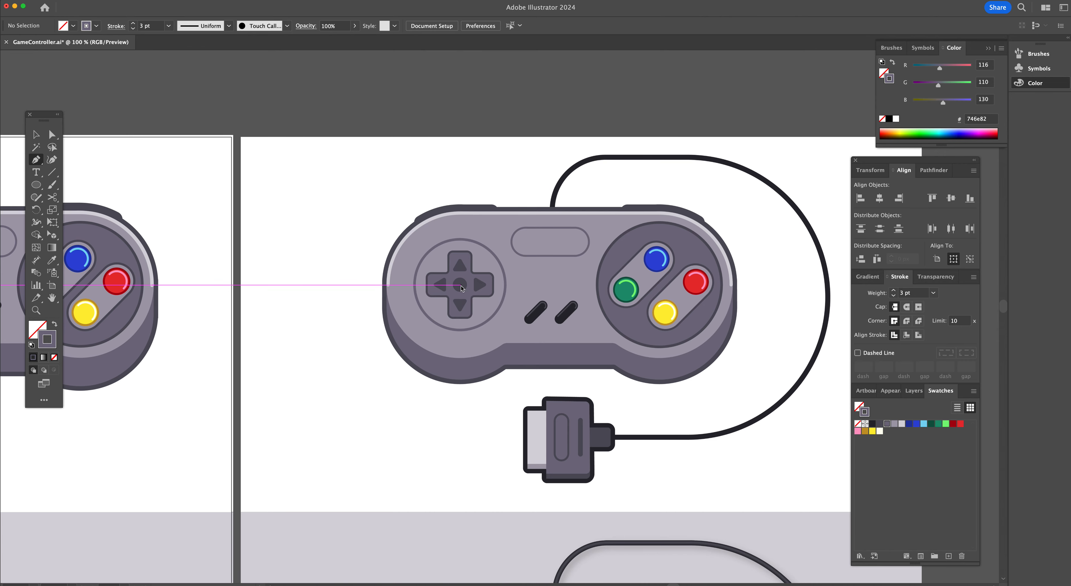
click(552, 212)
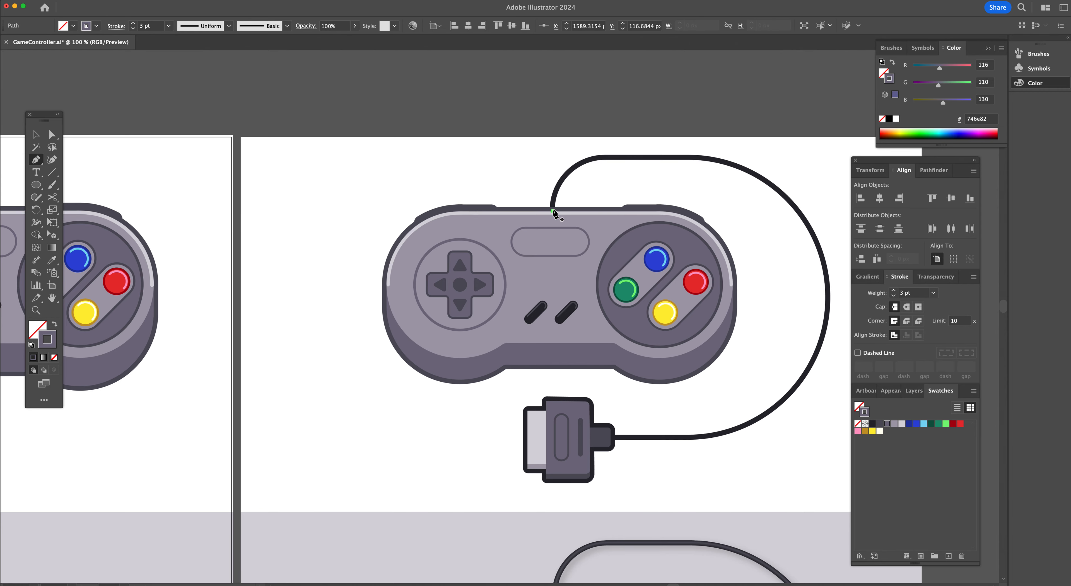
shift+click(553, 158)
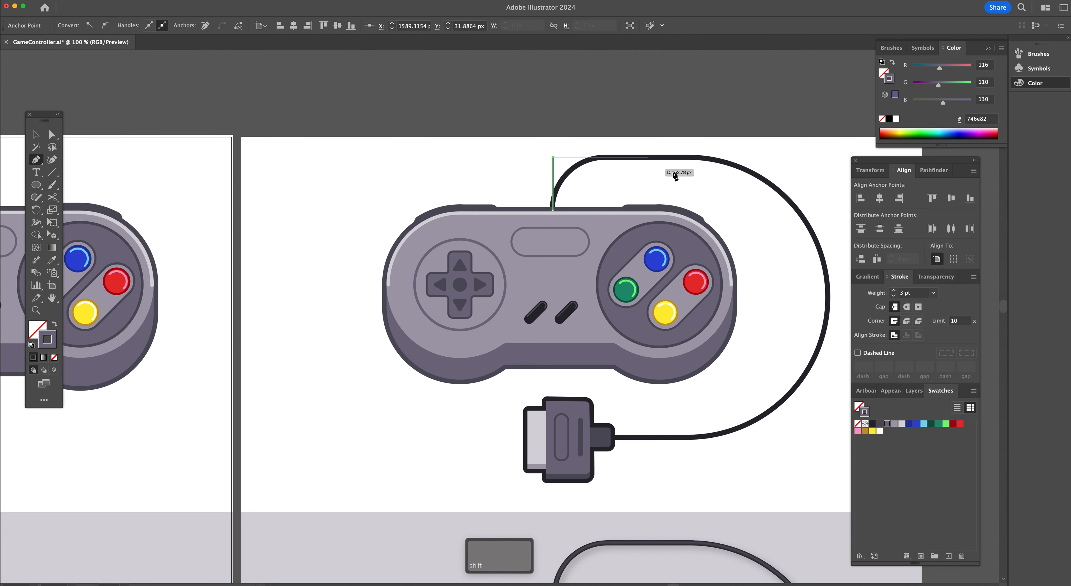
shift+click(828, 157)
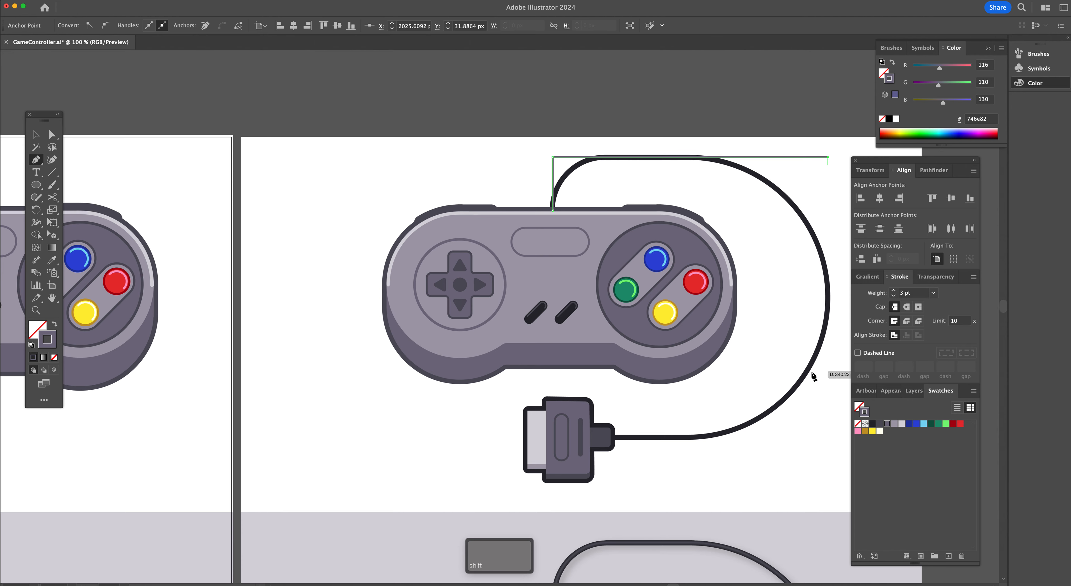
shift+click(829, 436)
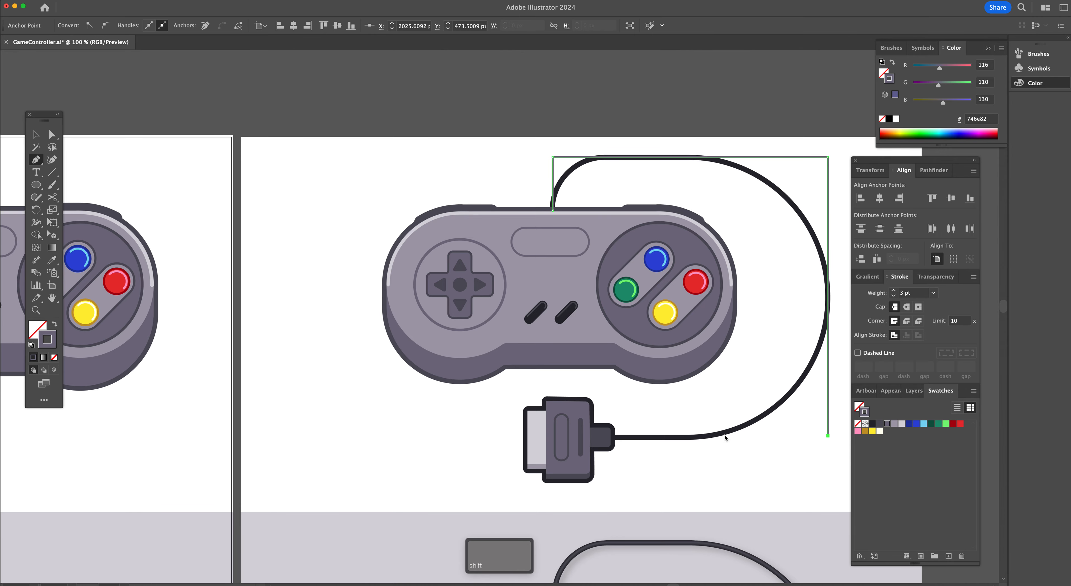
shift+click(613, 436)
scroll(815, 241, right, 5)
scroll(815, 241, down, 1)
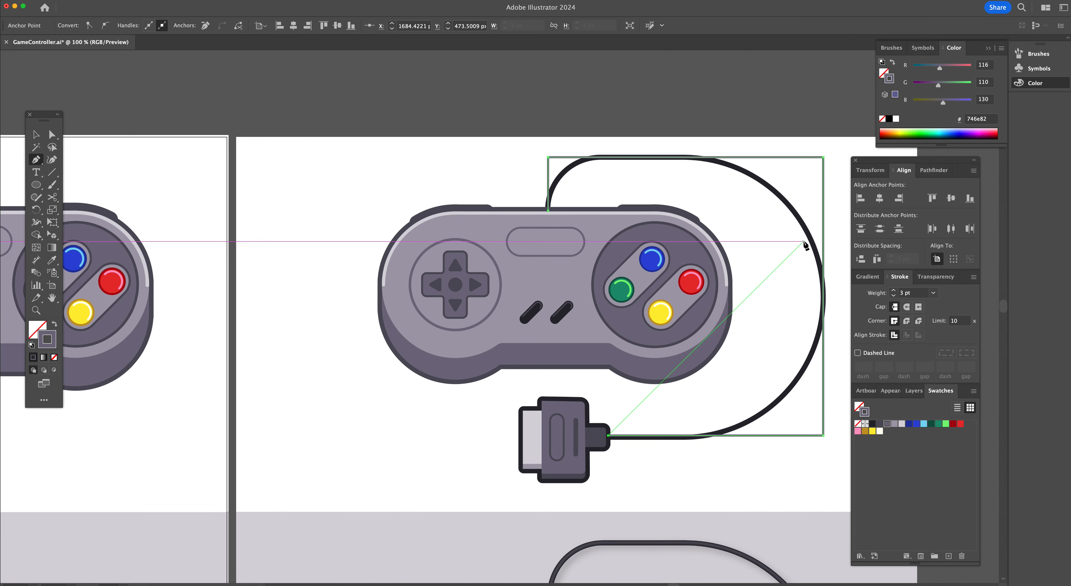
scroll(804, 245, right, 5)
Round the cable path's corners, about 85 px at the top-left and about 221 px on the right
key(a)
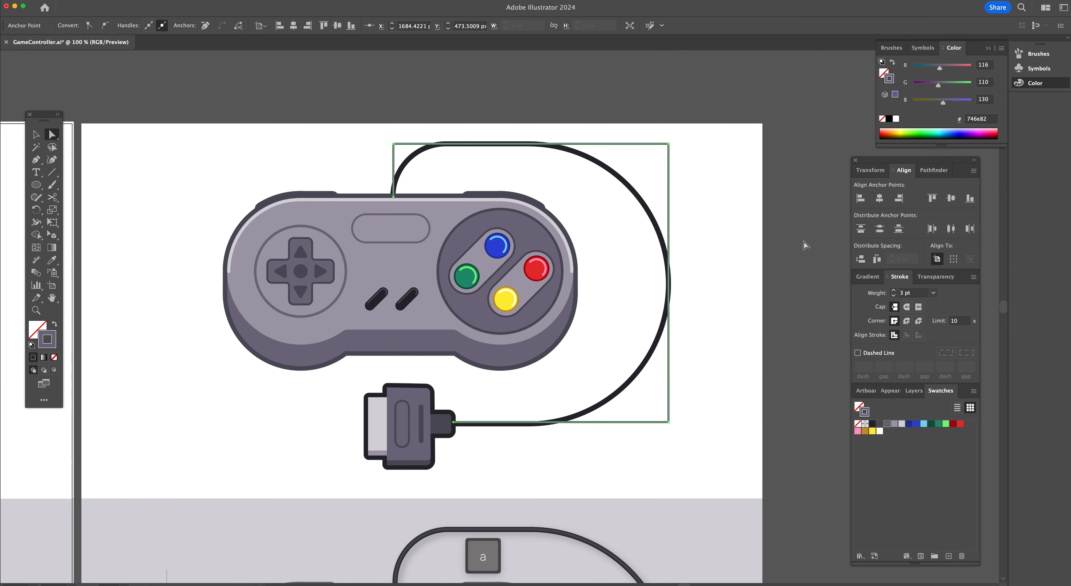
click(393, 144)
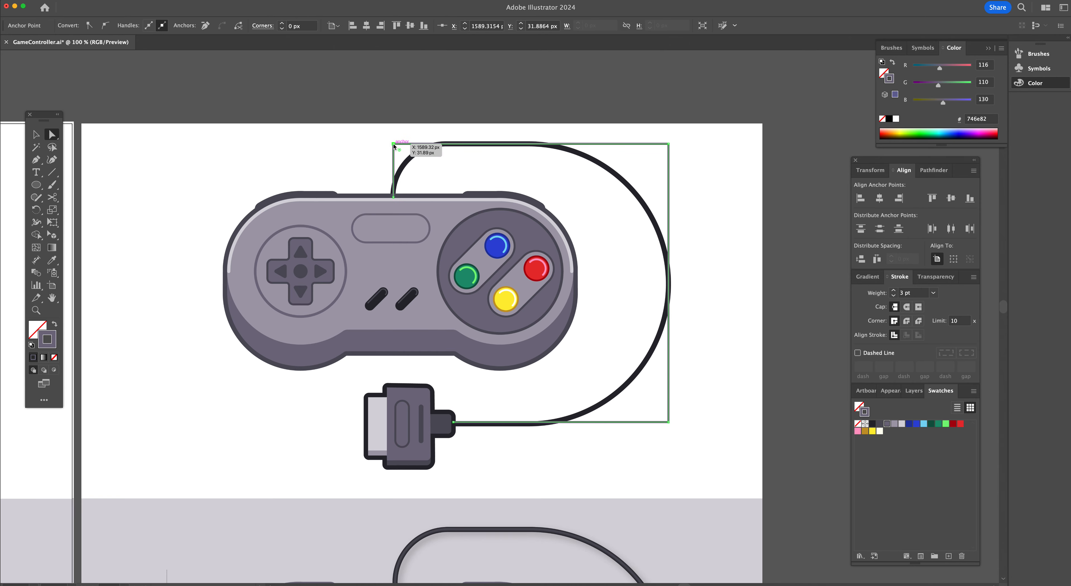
drag(399, 153, 486, 213)
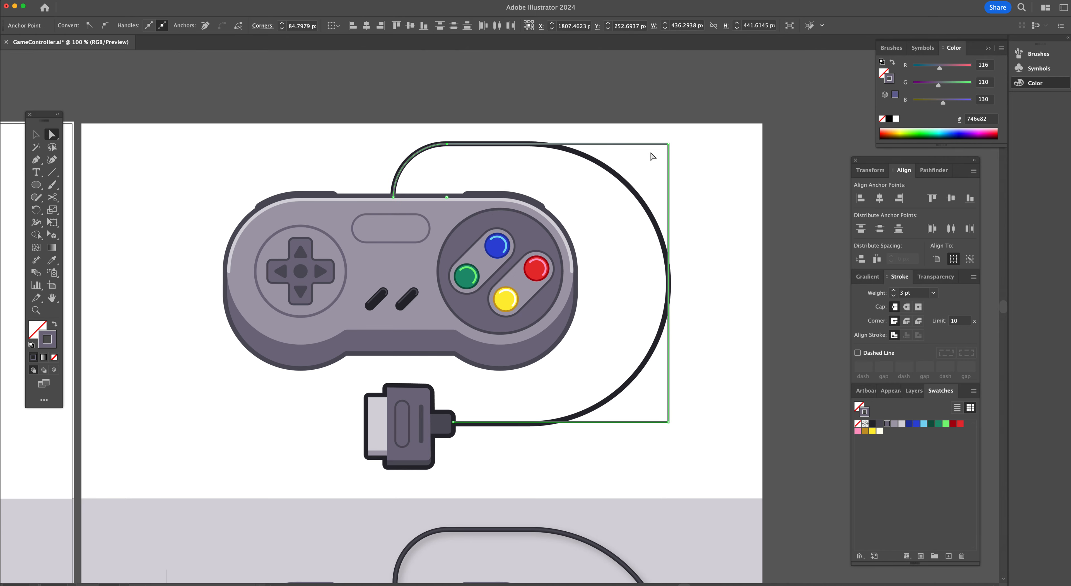
click(668, 144)
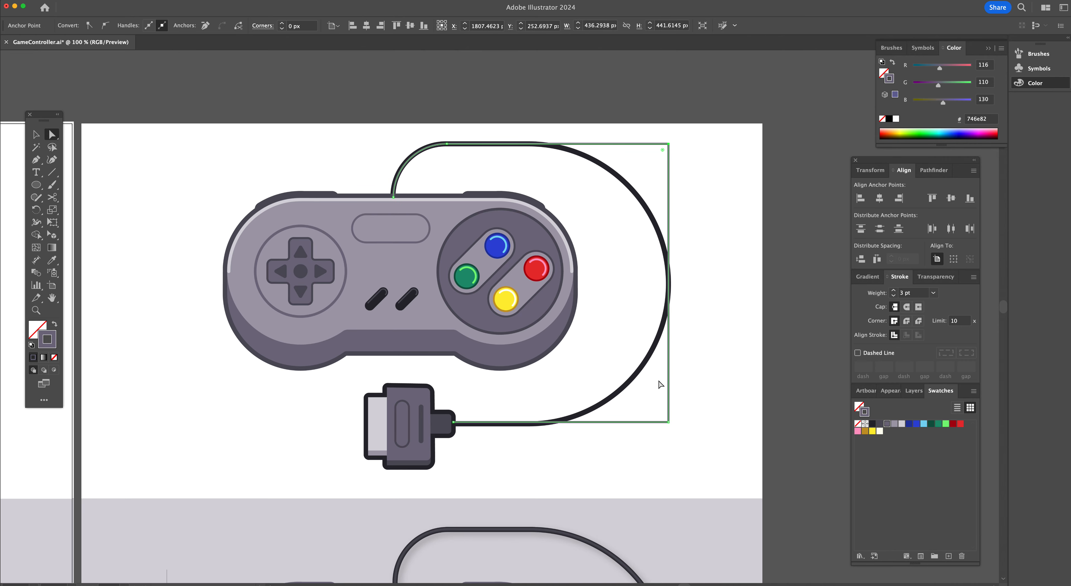
shift+click(668, 423)
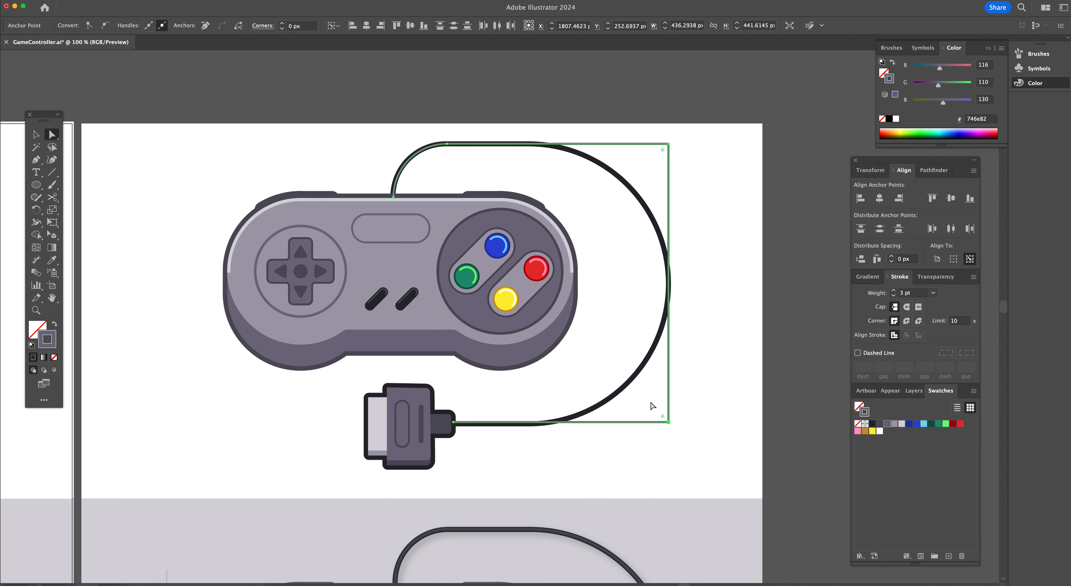
drag(663, 417, 535, 311)
drag(508, 296, 488, 286)
scroll(595, 341, left, 3)
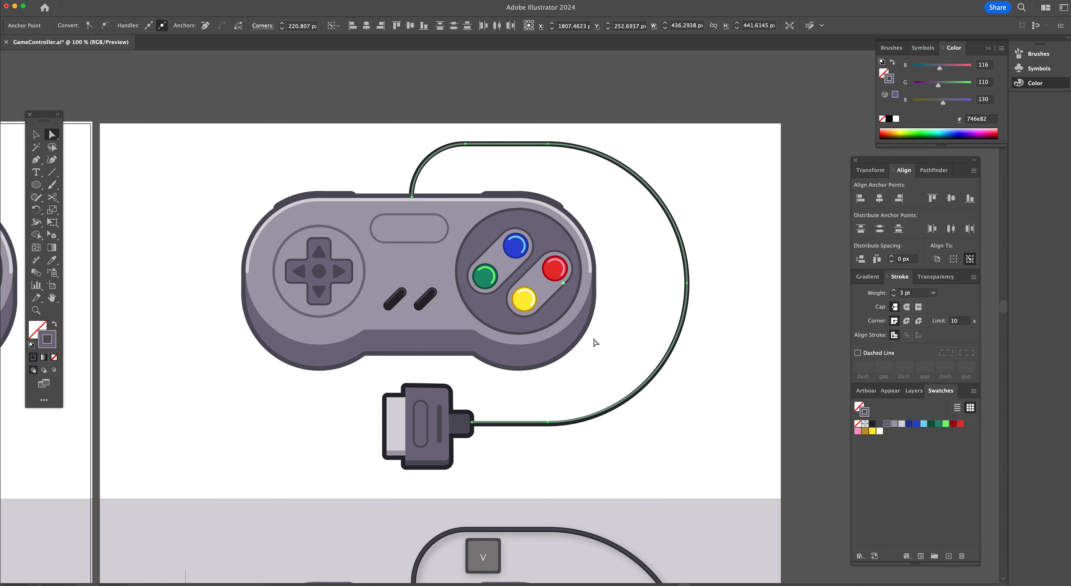
Give the cable a dark 28272e stroke and set its weight to 9 pt
key(v)
scroll(604, 424, left, 5)
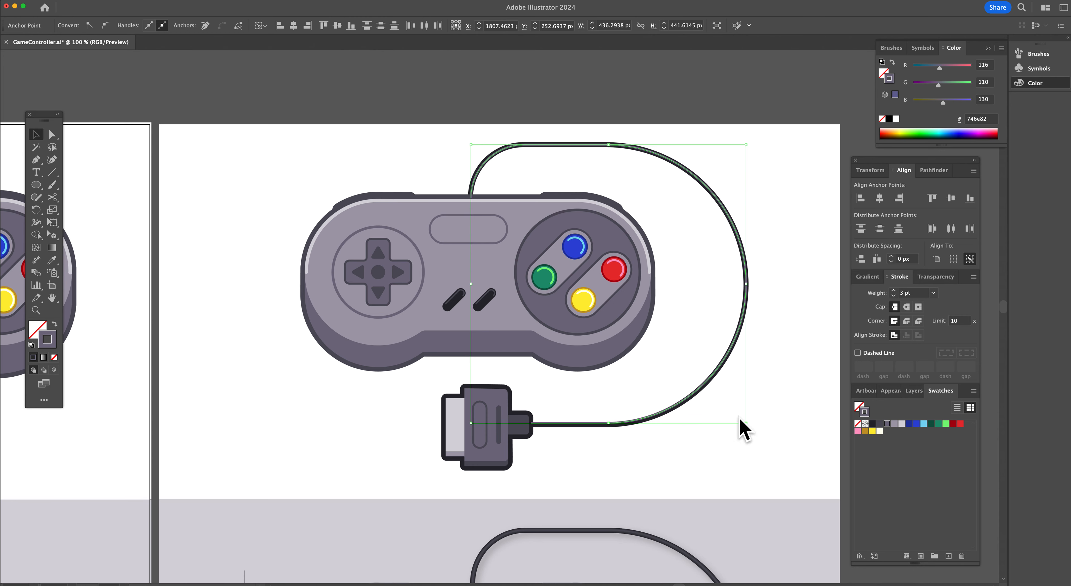
click(871, 424)
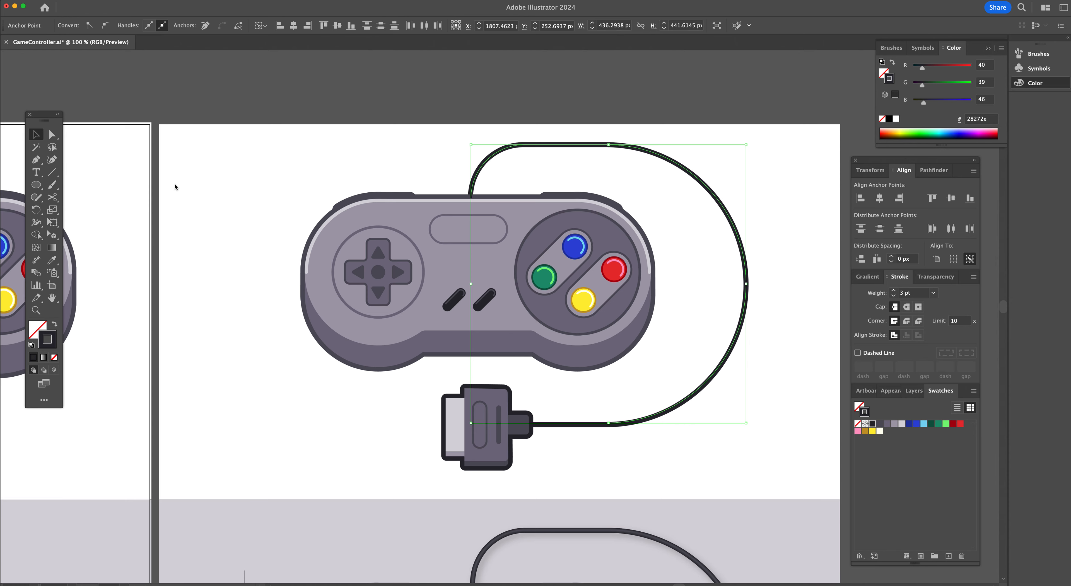
click(504, 109)
click(513, 146)
click(134, 23)
click(133, 24)
click(133, 24)
click(134, 23)
click(133, 24)
click(134, 23)
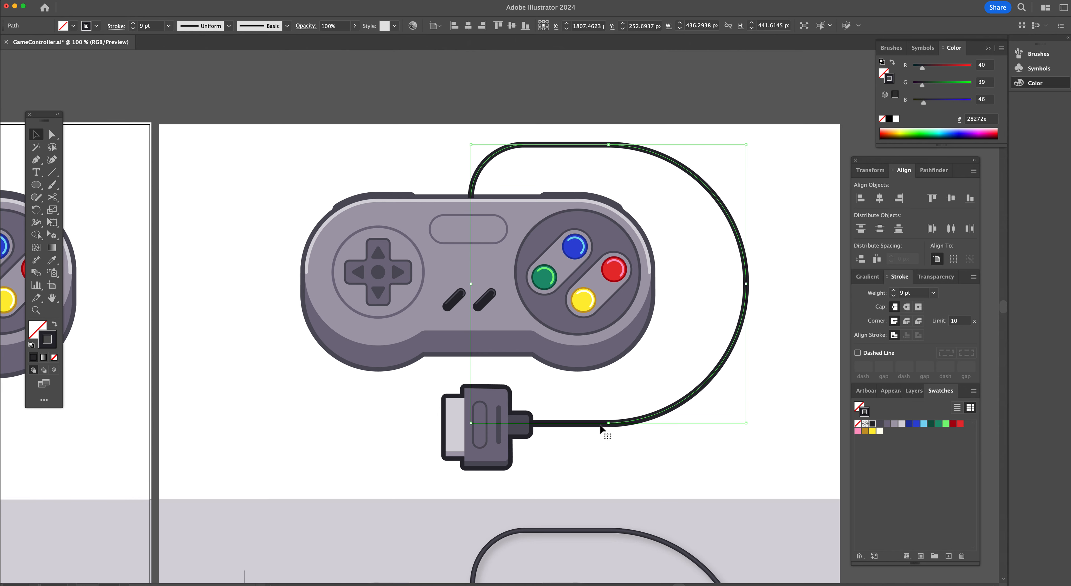
Inspect the cable path in Outline view and zoom in on the connector
key(super+y)
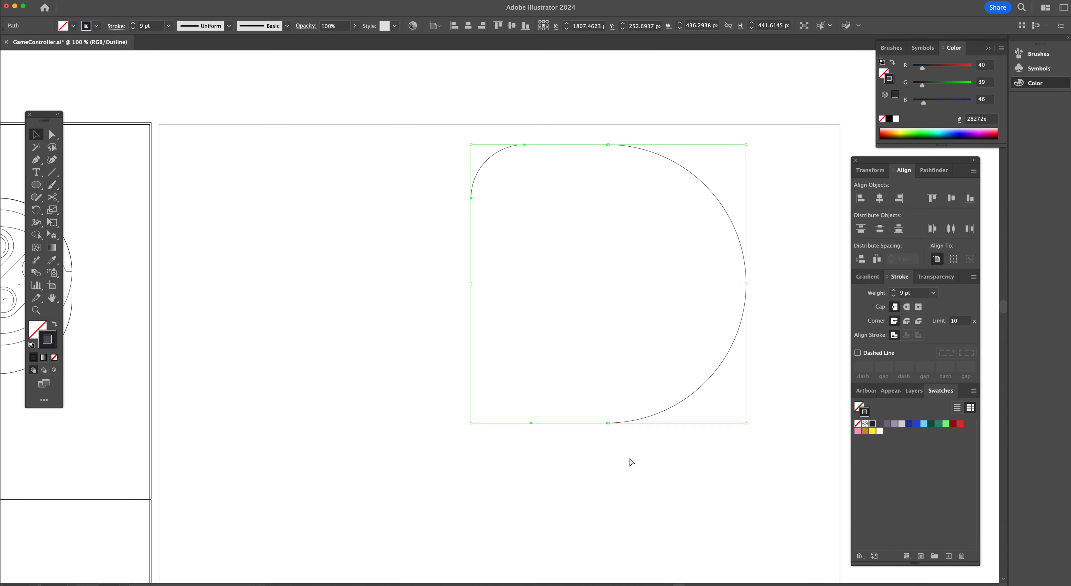
click(793, 266)
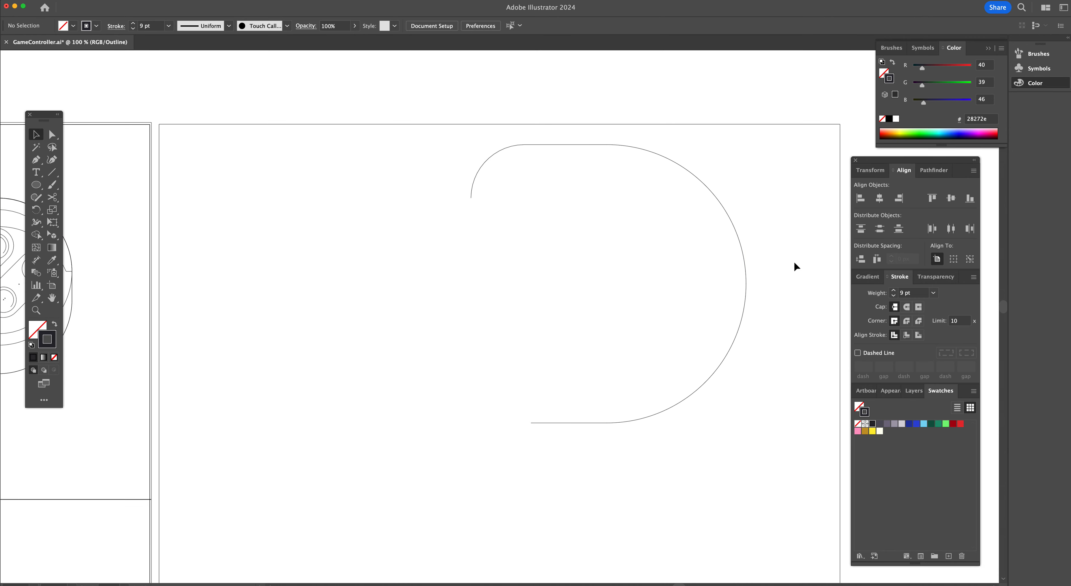
click(744, 249)
key(super+y)
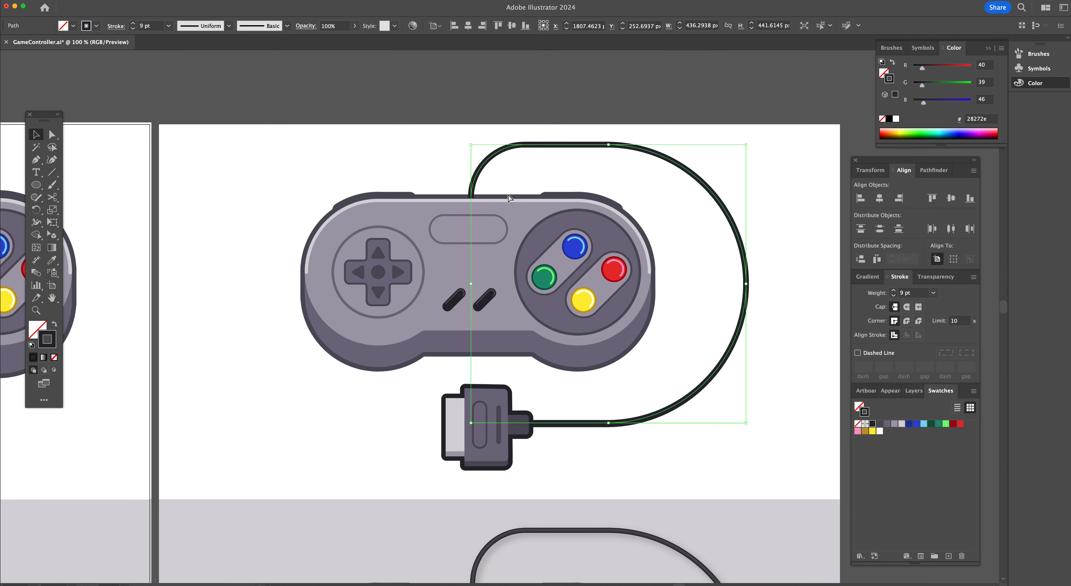
click(529, 470)
key(super+space)
super+click(497, 382)
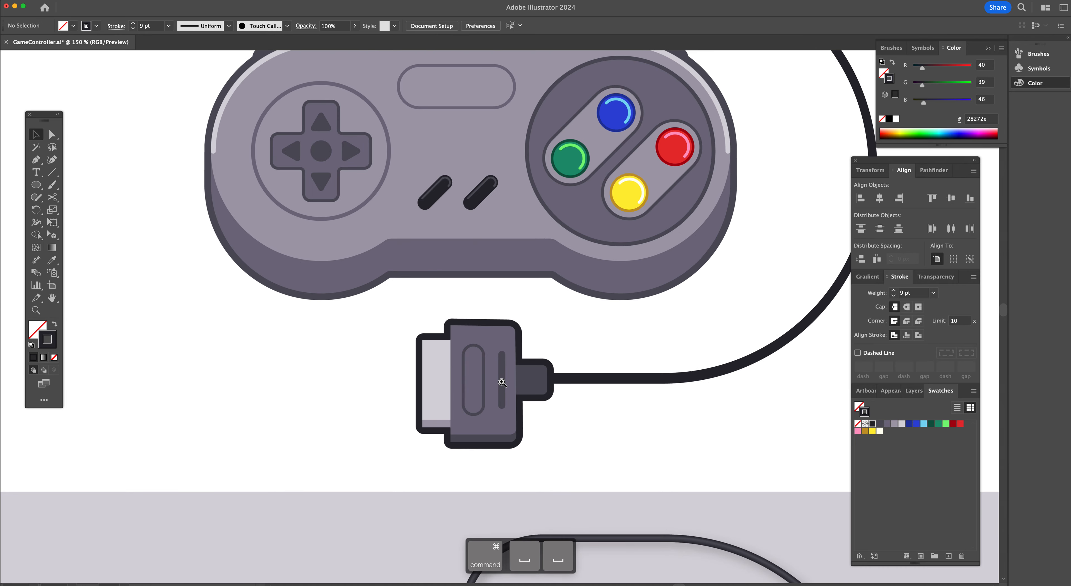
Draw a light grey d6d4da rectangle without stroke, about 30 × 85 px, over the connector's plug tip
super+click(496, 351)
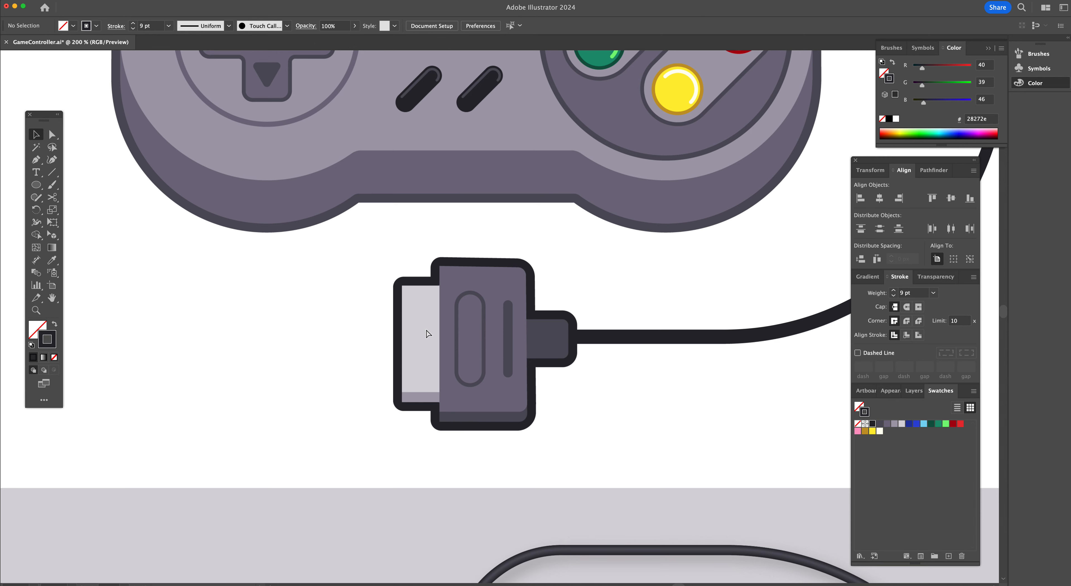
key(m)
click(902, 424)
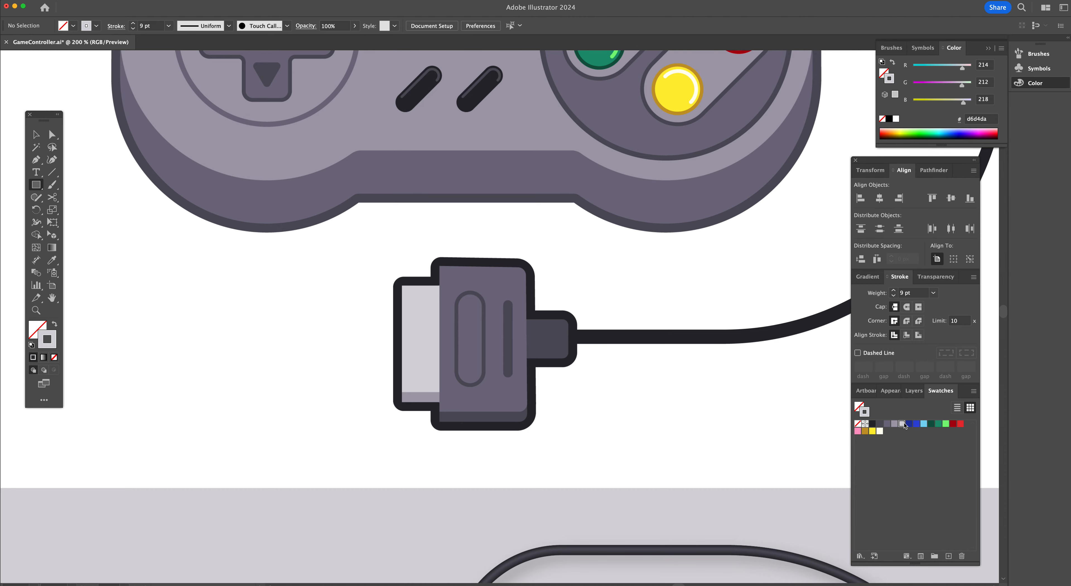
key(shift+x)
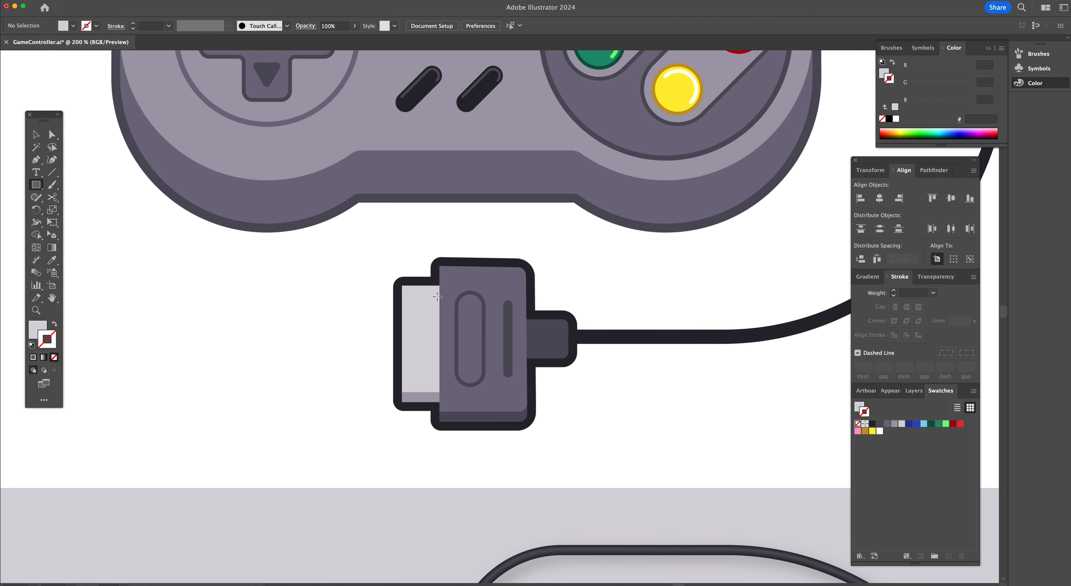
drag(402, 284, 440, 391)
drag(442, 340, 441, 338)
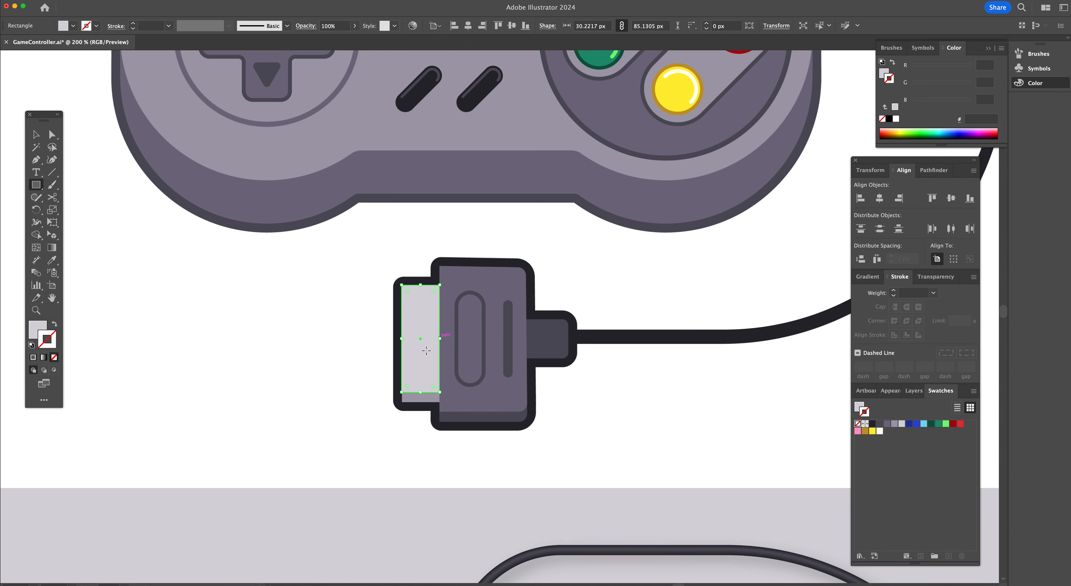
Duplicate the plug tip rectangle slightly lower, fill the copy a49fad, and send it behind the original
key(v)
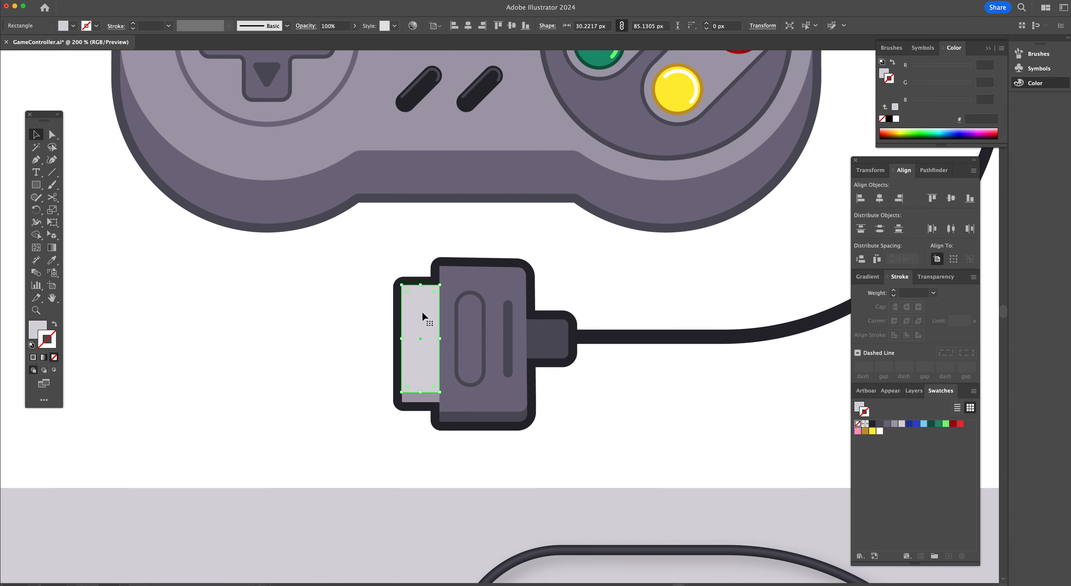
drag(421, 309, 422, 316)
mouse_move(894, 424)
mouse_down()
mouse_move(412, 354)
mouse_move(411, 344)
mouse_up()
key(x)
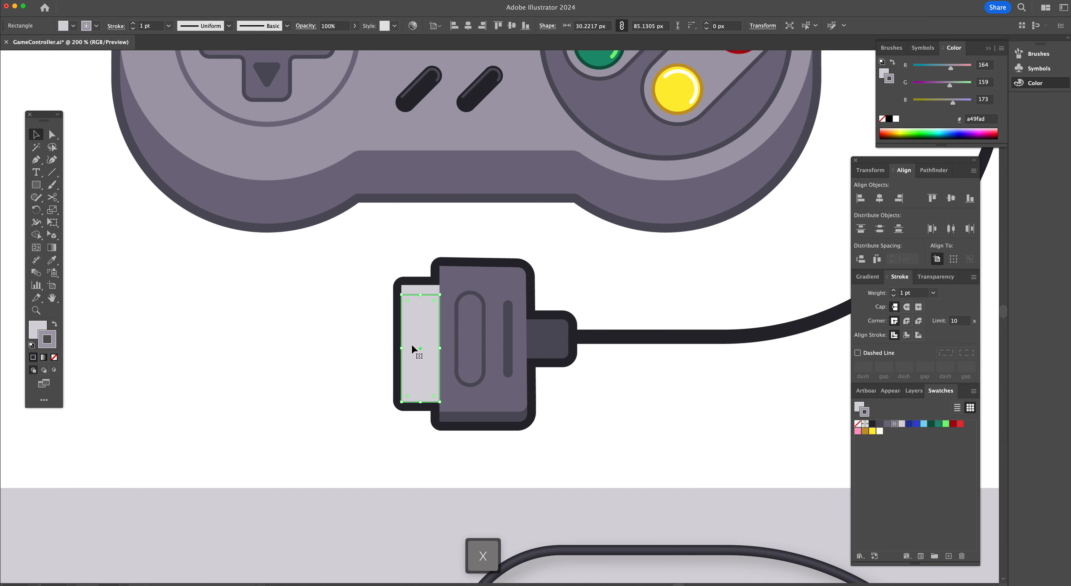
key(shift+x)
click(54, 358)
click(37, 331)
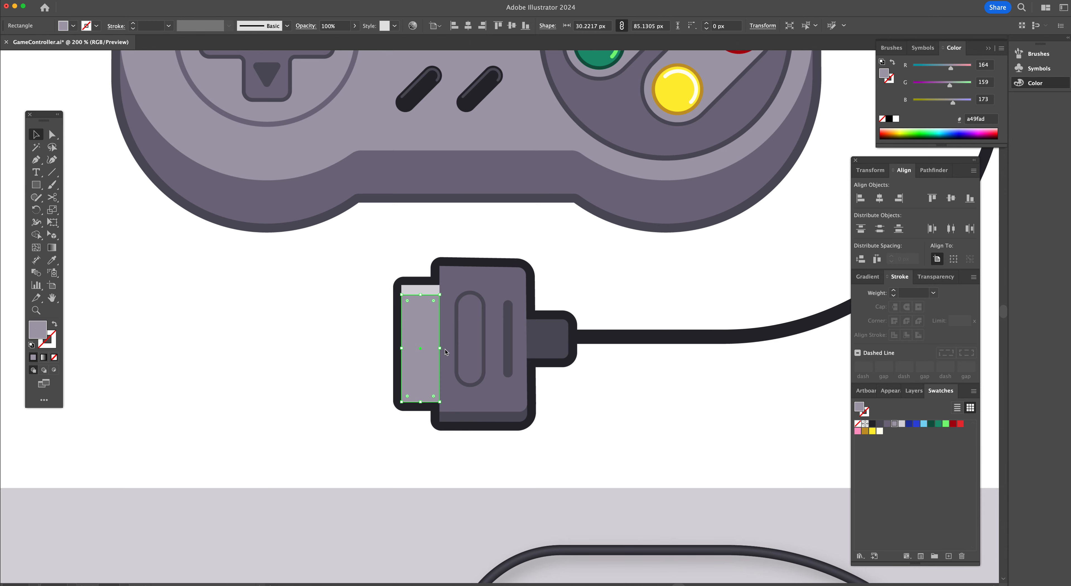
key(super+bracketleft)
key(super+bracketleft)
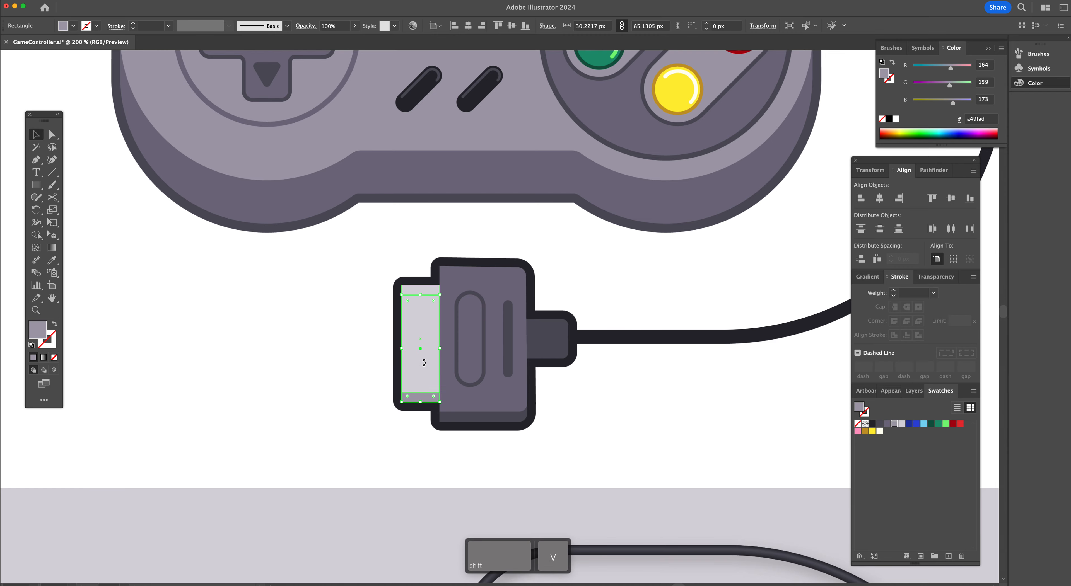
Move both plug tip rectangles to the empty space left of the reference connector
drag(429, 370, 278, 362)
click(277, 372)
click(279, 398)
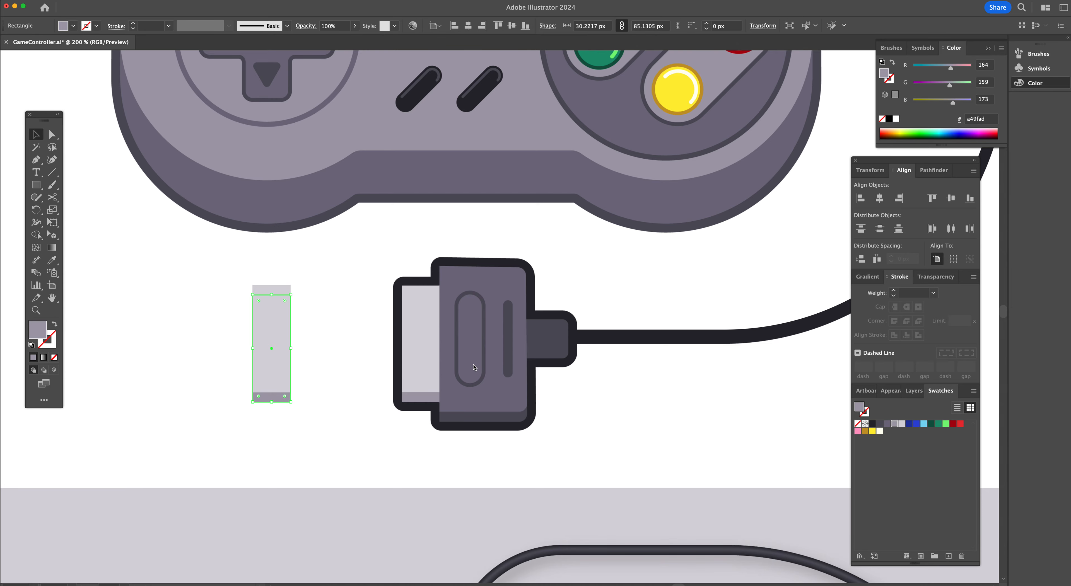
Draw a connector body rectangle about 70 × 116 px over the reference and fill it 746e82
key(m)
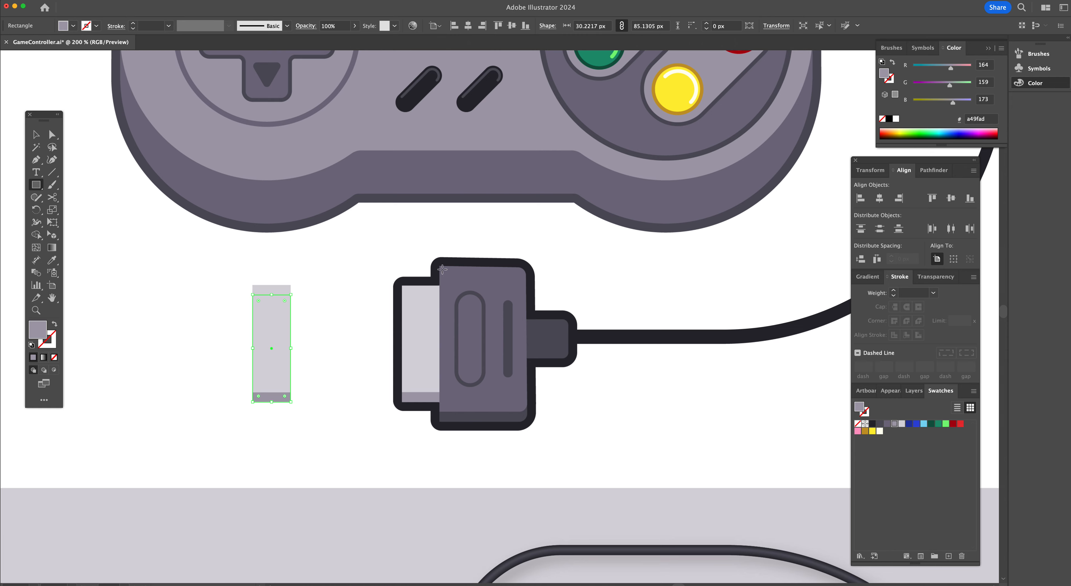
drag(439, 265, 527, 411)
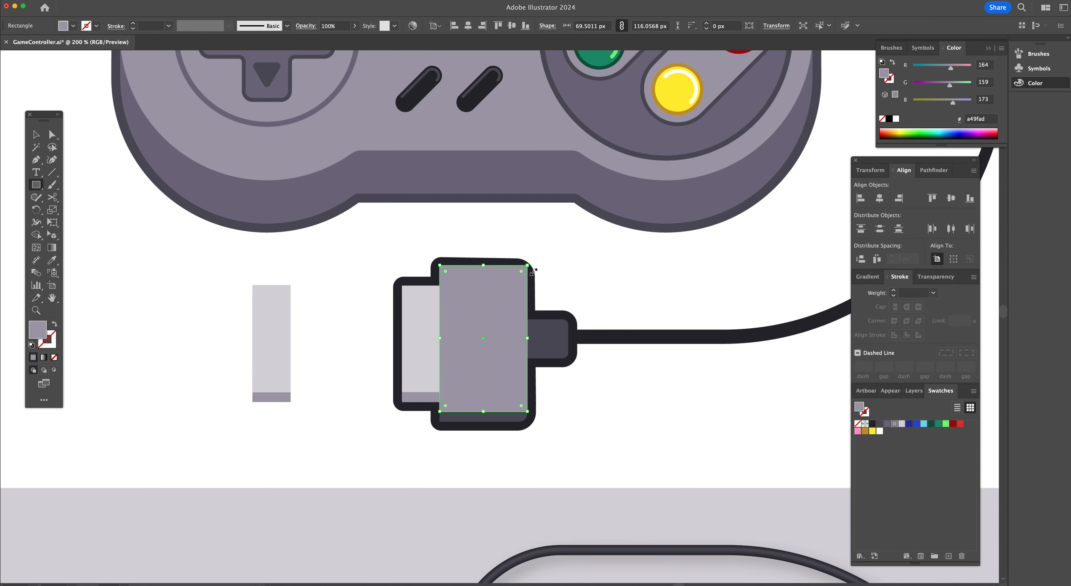
click(887, 423)
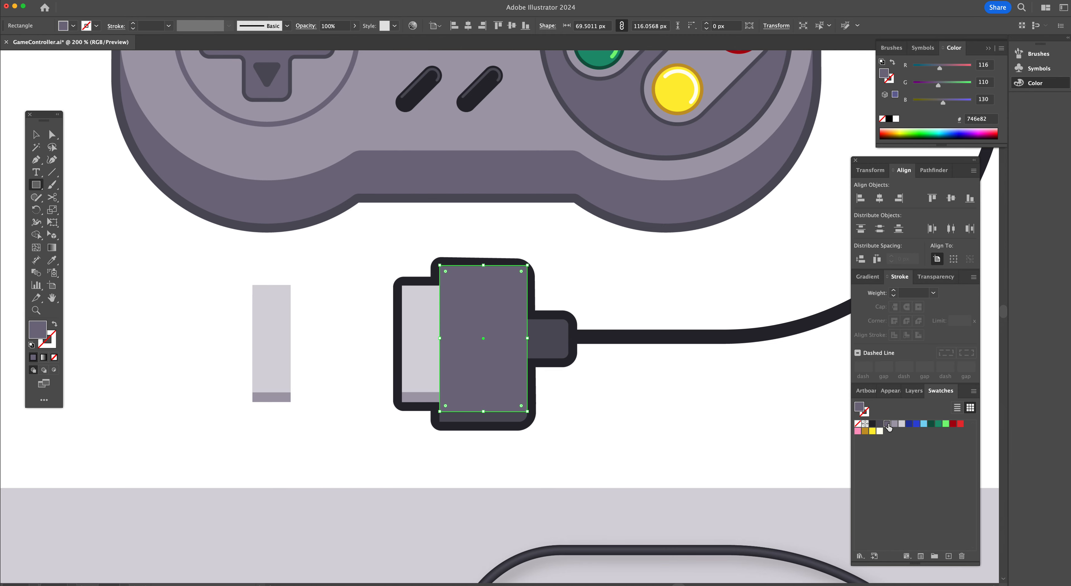
Round the body rectangle's two right-hand corners
key(a)
click(527, 265)
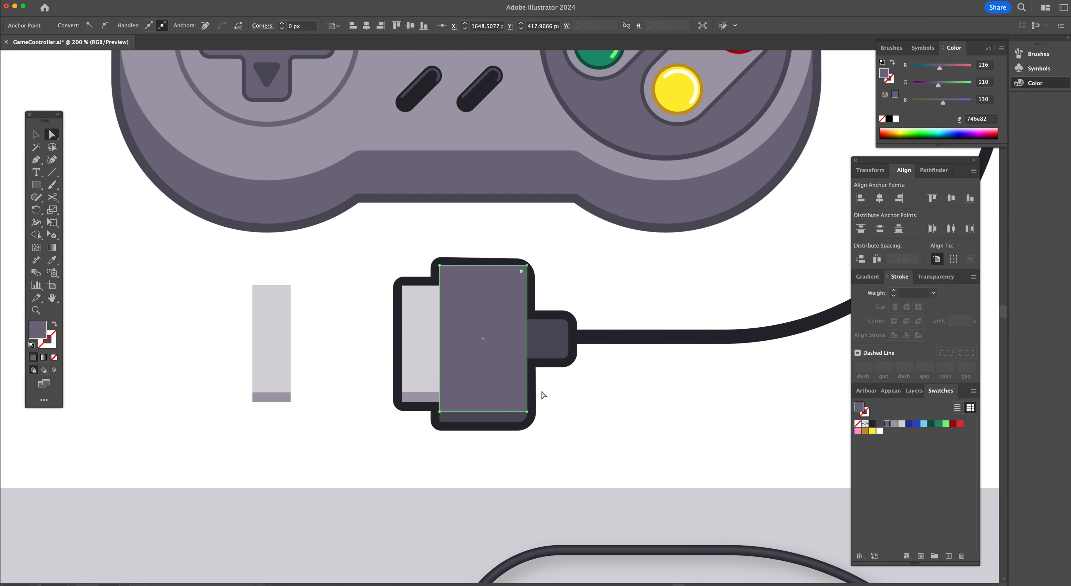
shift+click(526, 411)
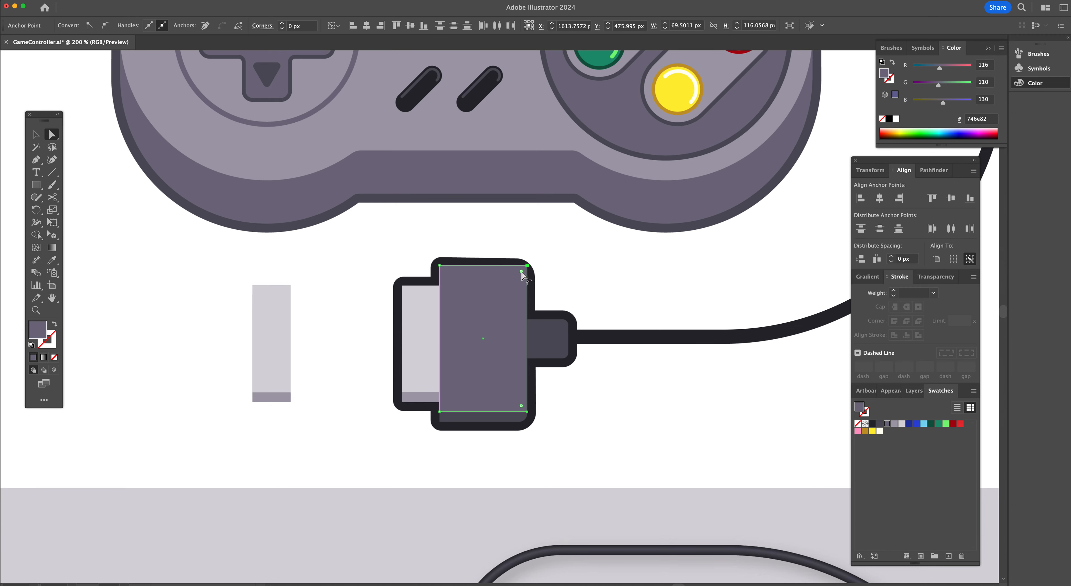
drag(521, 273, 516, 276)
Duplicate the body rectangle slightly lower, fill the copy 51505b, and send it behind the original
key(v)
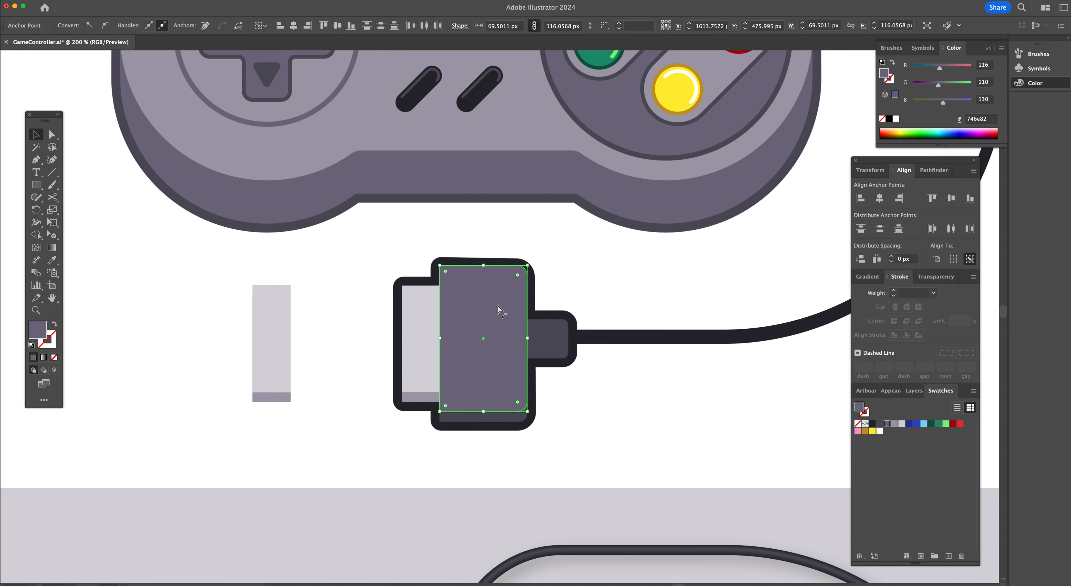
drag(494, 317, 494, 324)
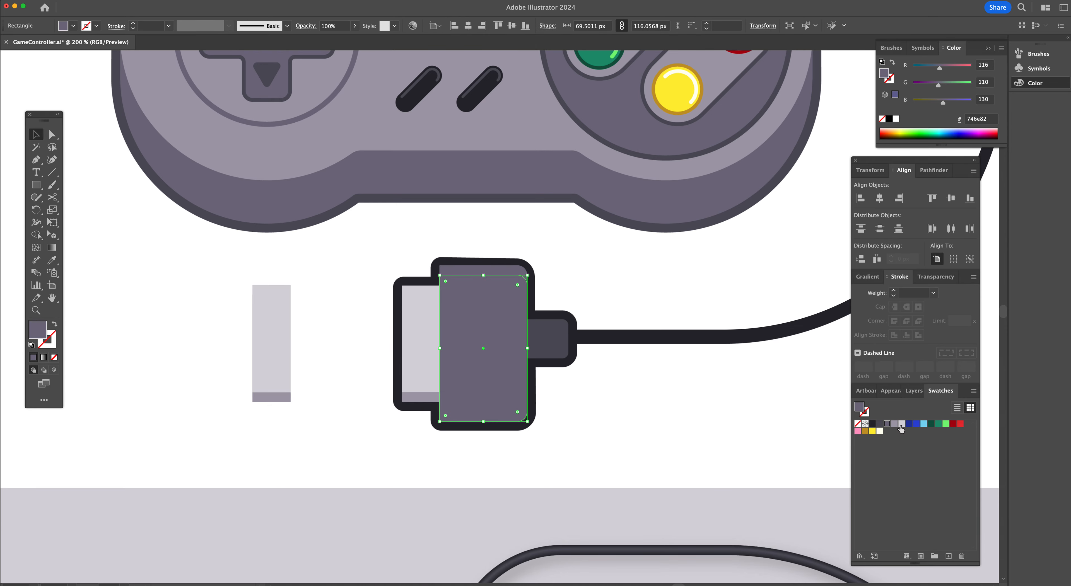
click(878, 423)
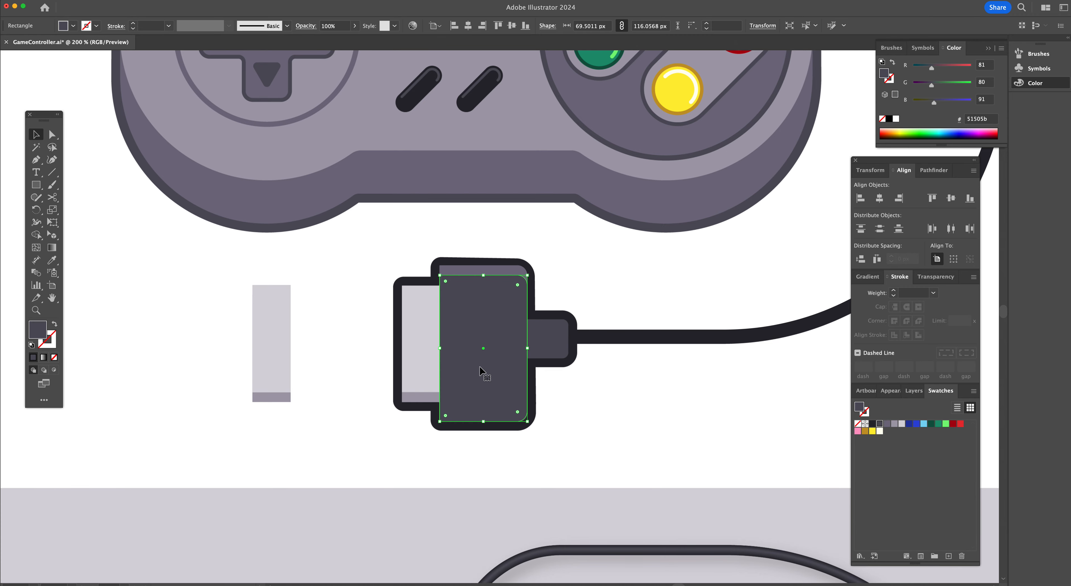
key(super+bracketleft)
key(super+bracketleft)
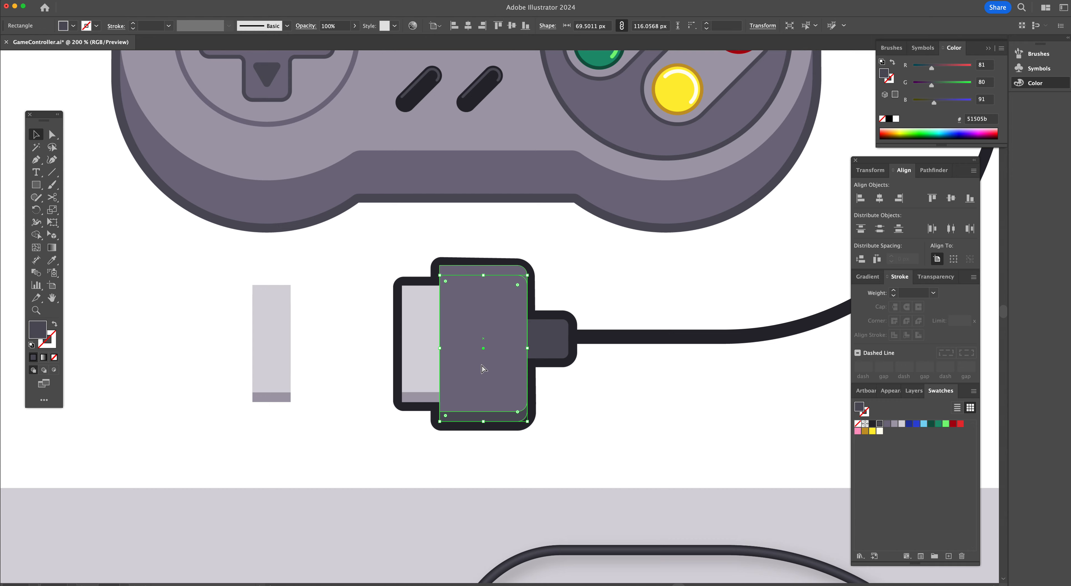
Move the connector body rectangles next to the plug tip on the left
shift+click(495, 345)
drag(506, 347, 241, 328)
shift+click(269, 345)
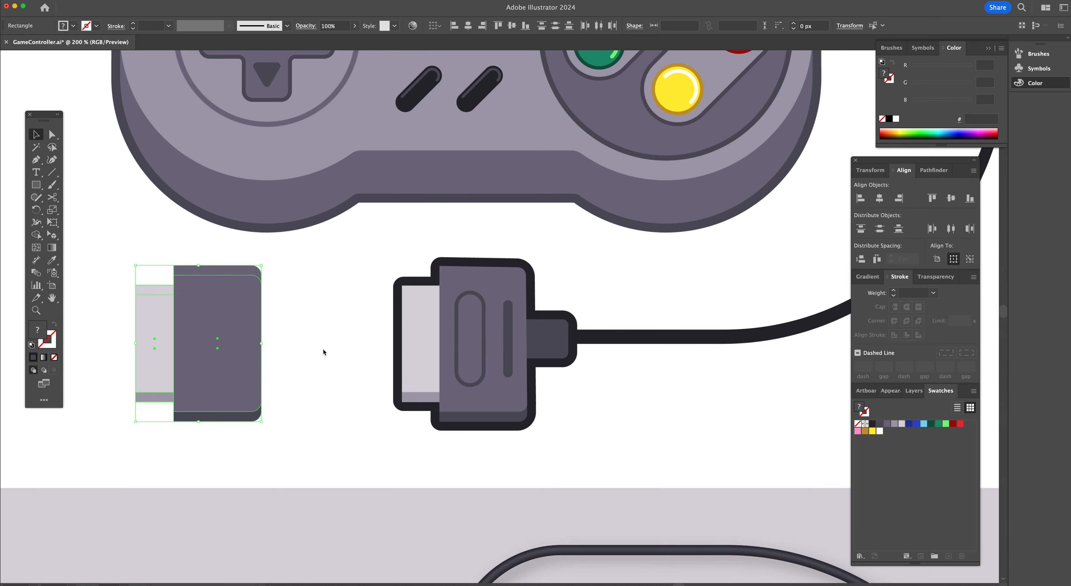
click(323, 350)
click(148, 374)
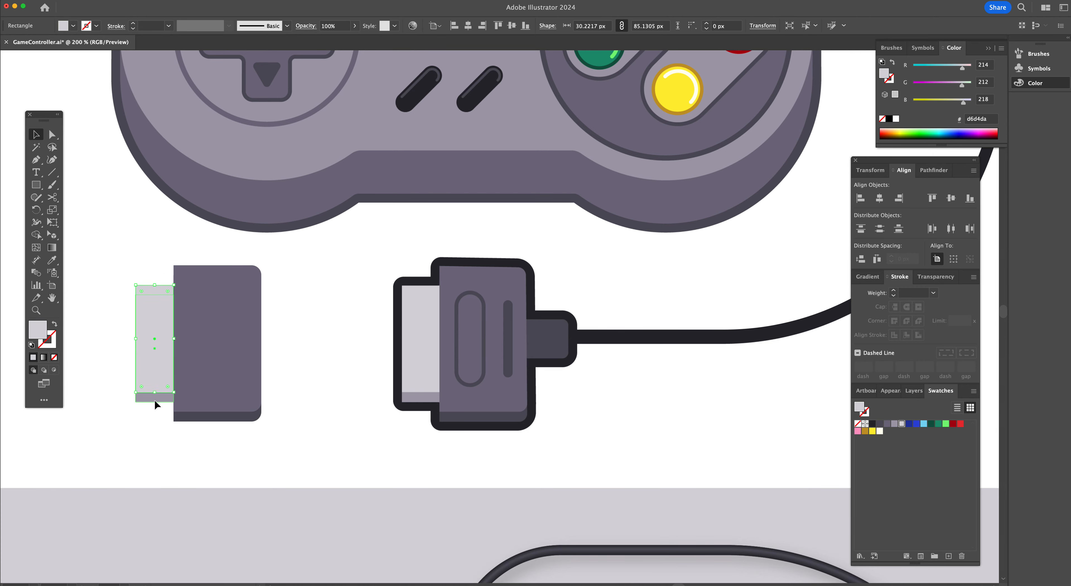
click(236, 366)
click(229, 421)
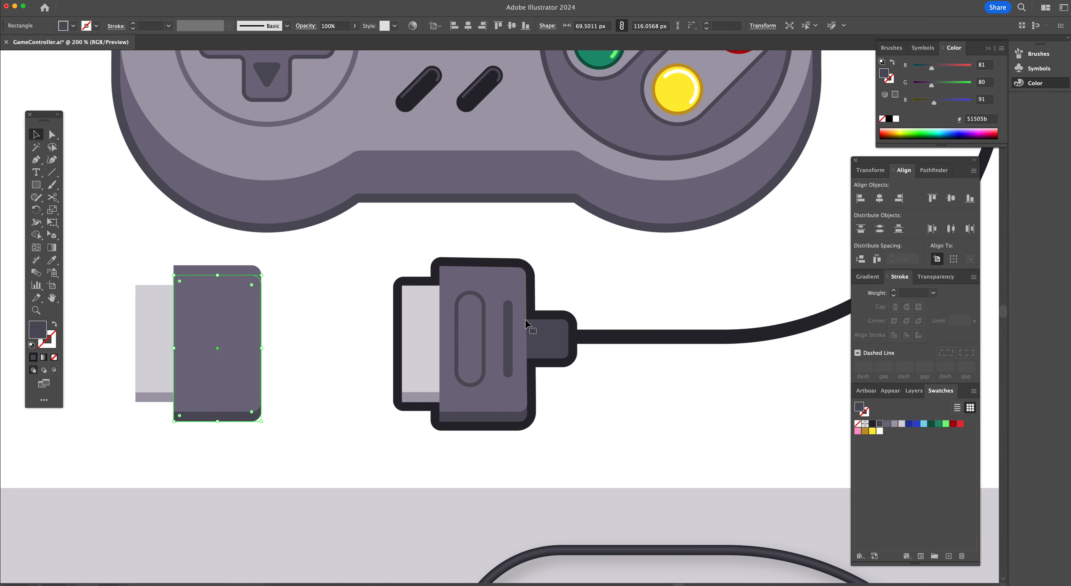
Draw a fully rounded outline slot about 24 × 76 px with a 4 pt stroke and move it onto the new body
key(m)
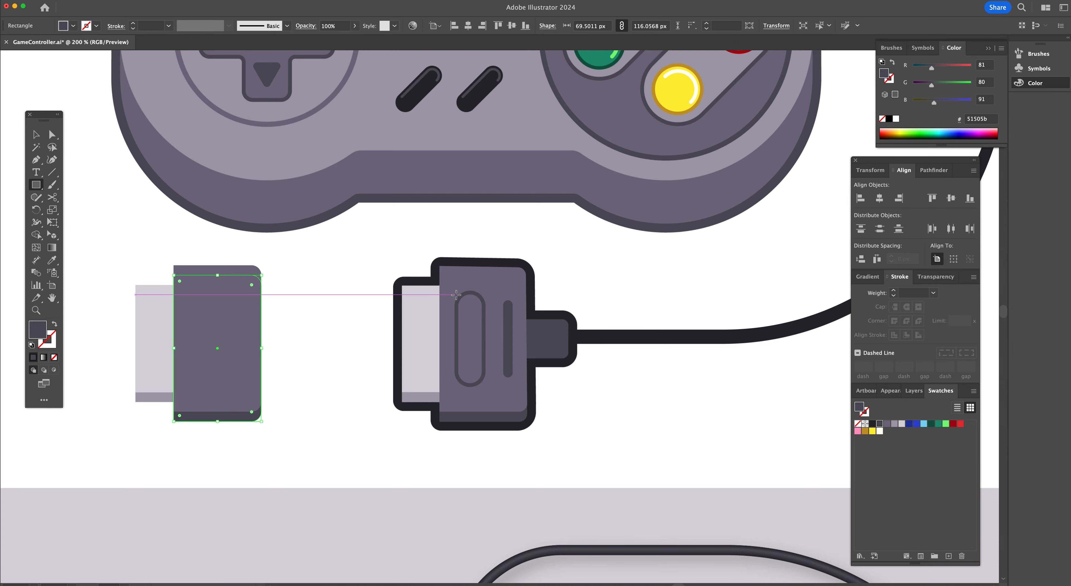
drag(455, 291, 485, 387)
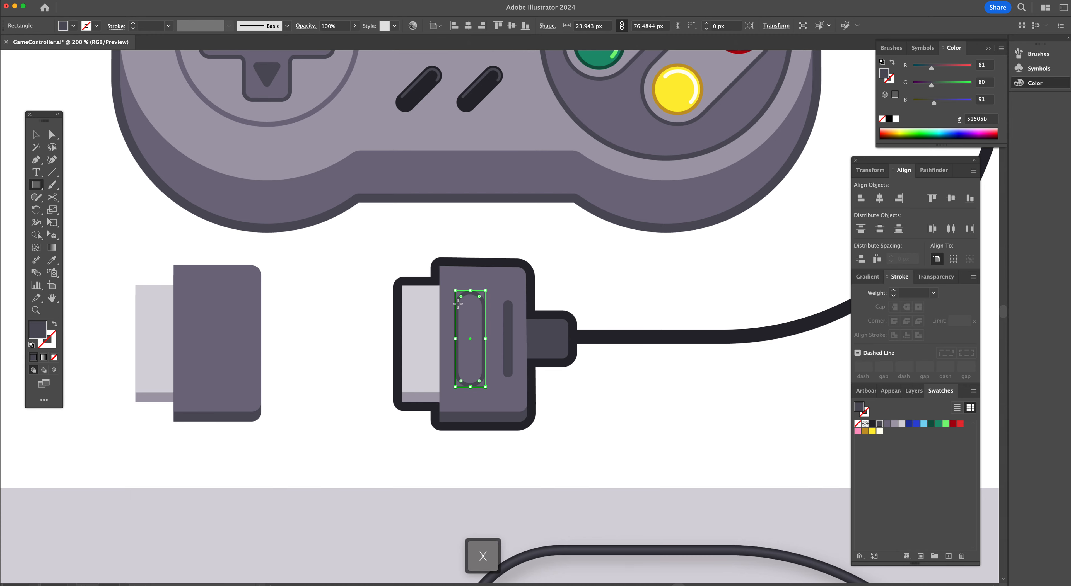
key(shift+x)
drag(461, 297, 470, 322)
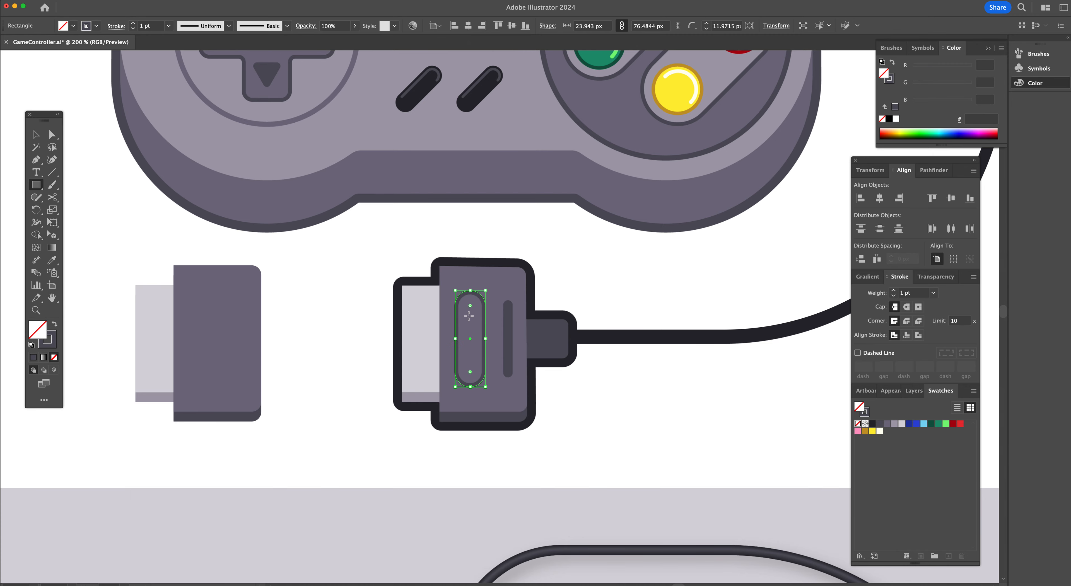
click(134, 24)
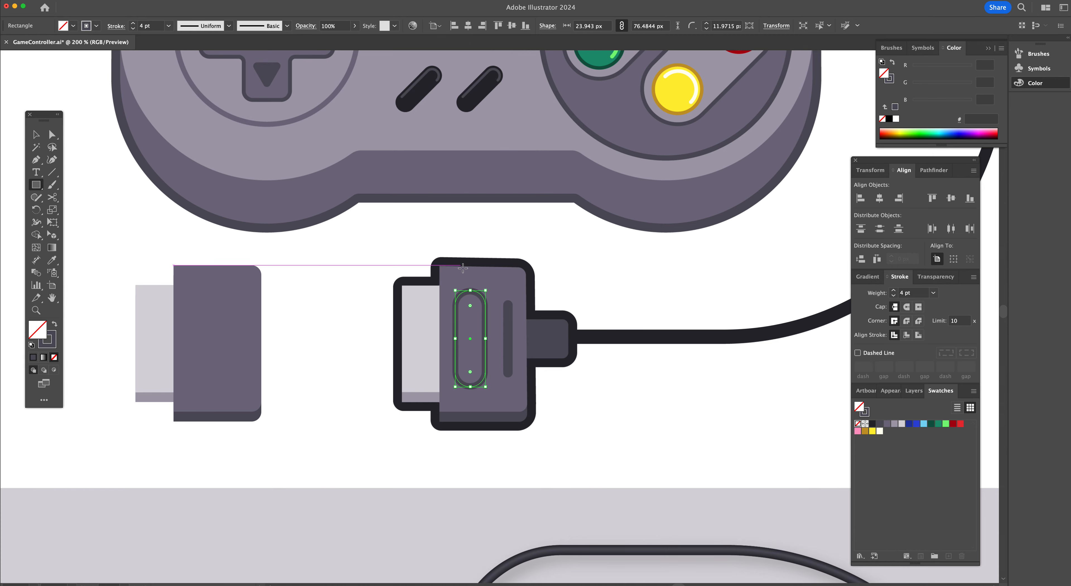
key(v)
drag(481, 299, 212, 300)
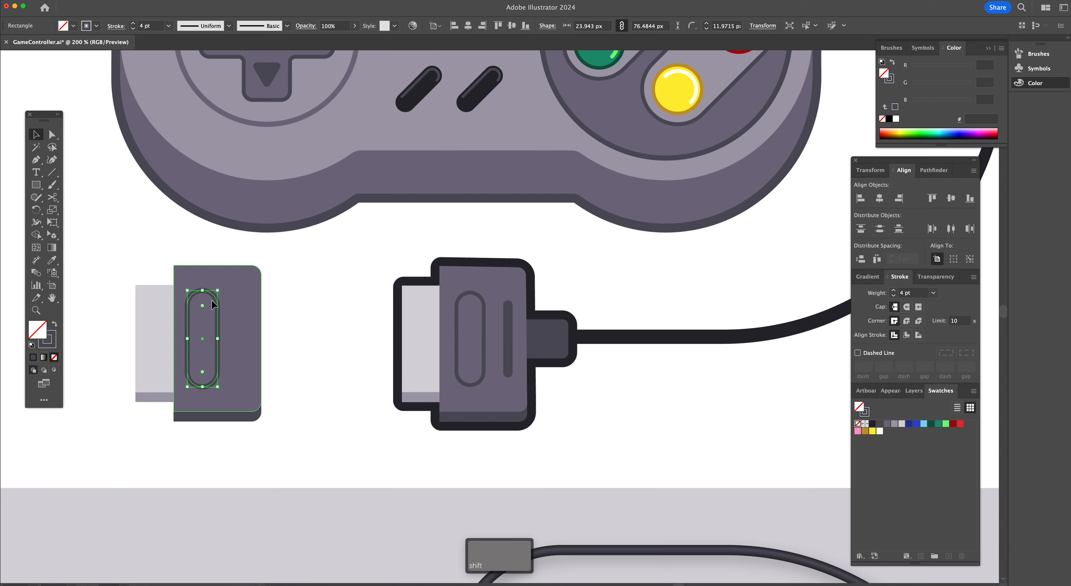
Draw a thin rounded bar about 8 × 63 px and move it beside the slot on the new body
key(m)
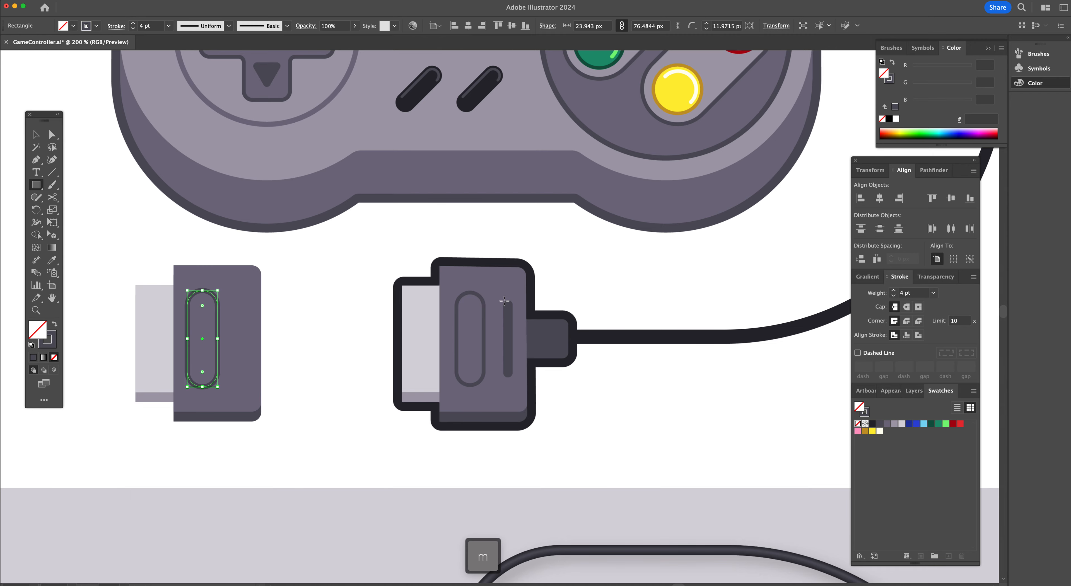
drag(502, 298, 514, 378)
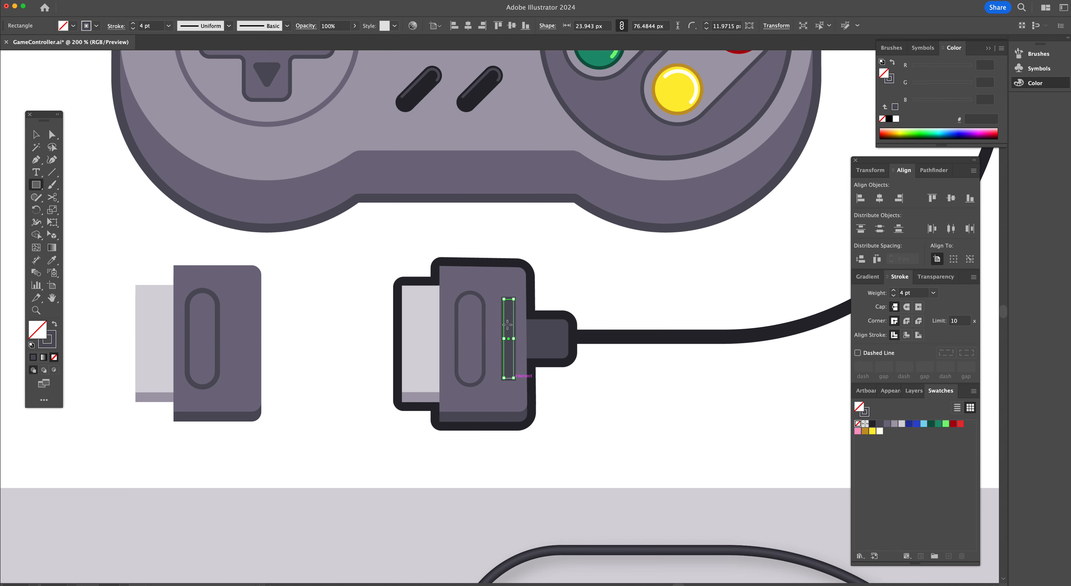
key(a)
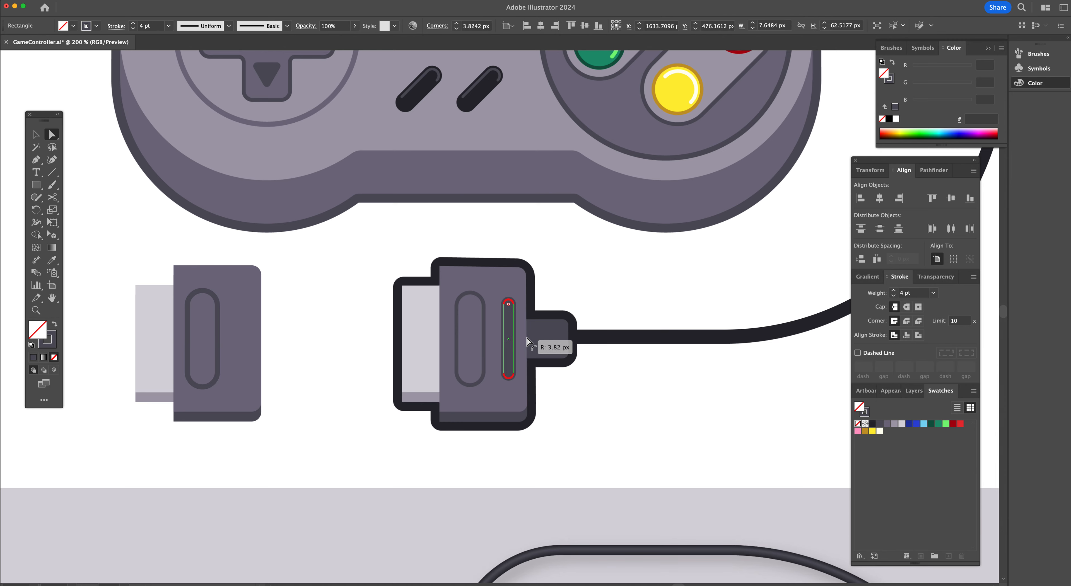
key(v)
drag(513, 344, 243, 344)
Set the slot outline's stroke weight to 3 pt
click(220, 341)
click(217, 341)
click(133, 28)
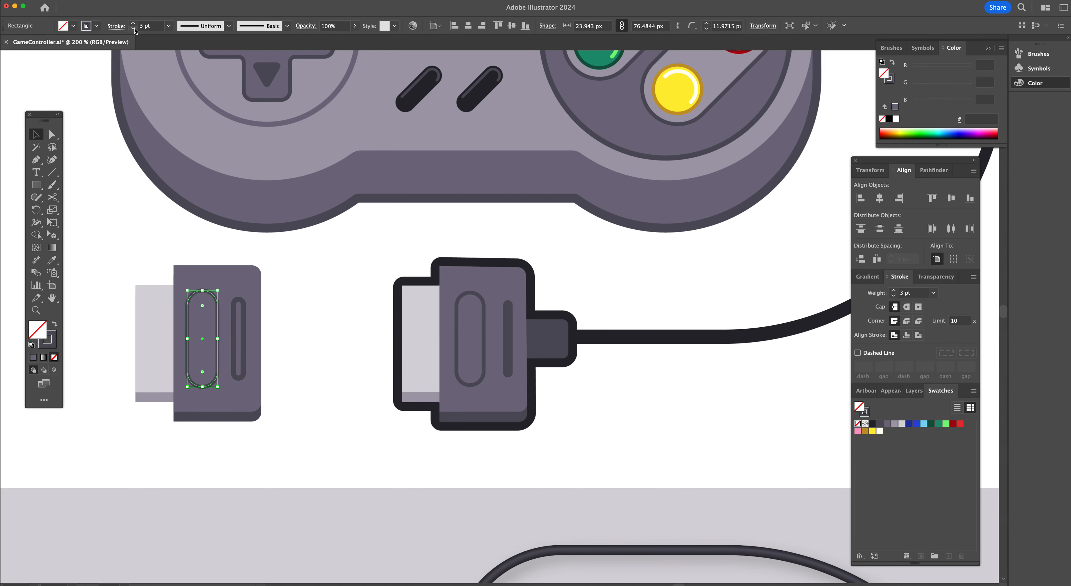
Swap the thin bar's stroke and fill so it becomes a solid dark 51505b bar
click(244, 345)
key(x)
key(shift+x)
click(299, 336)
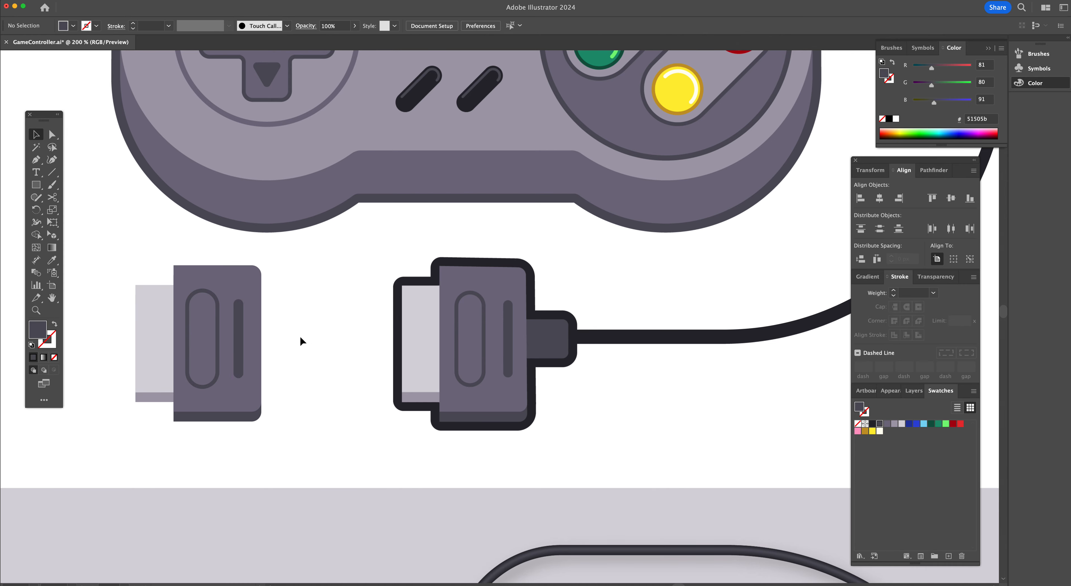
Draw a small neck rectangle about 34 × 32 px at the cable end and move it onto the new connector
key(m)
drag(526, 318, 569, 359)
key(a)
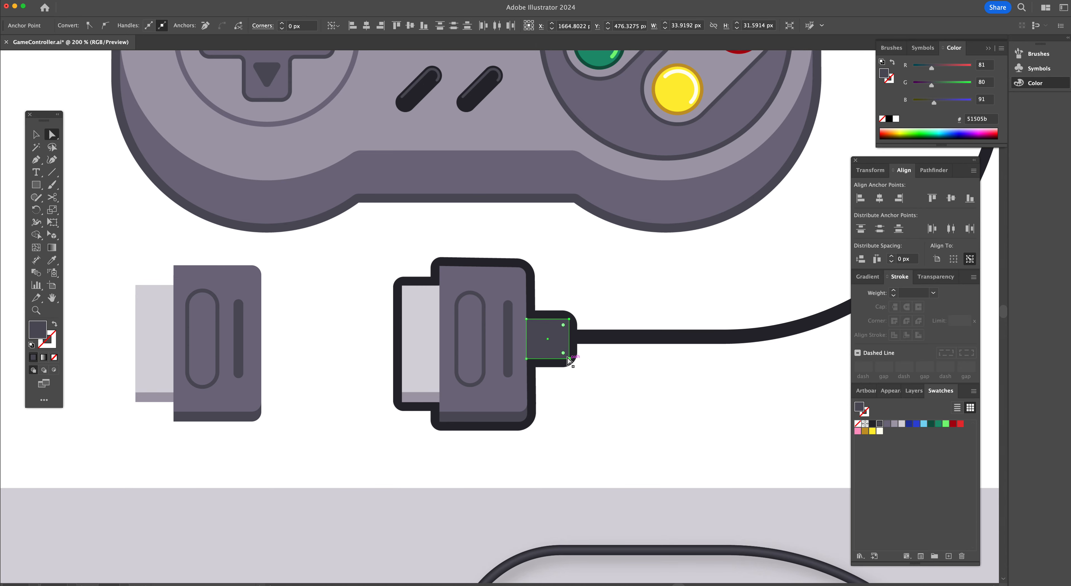
drag(563, 353, 563, 353)
key(v)
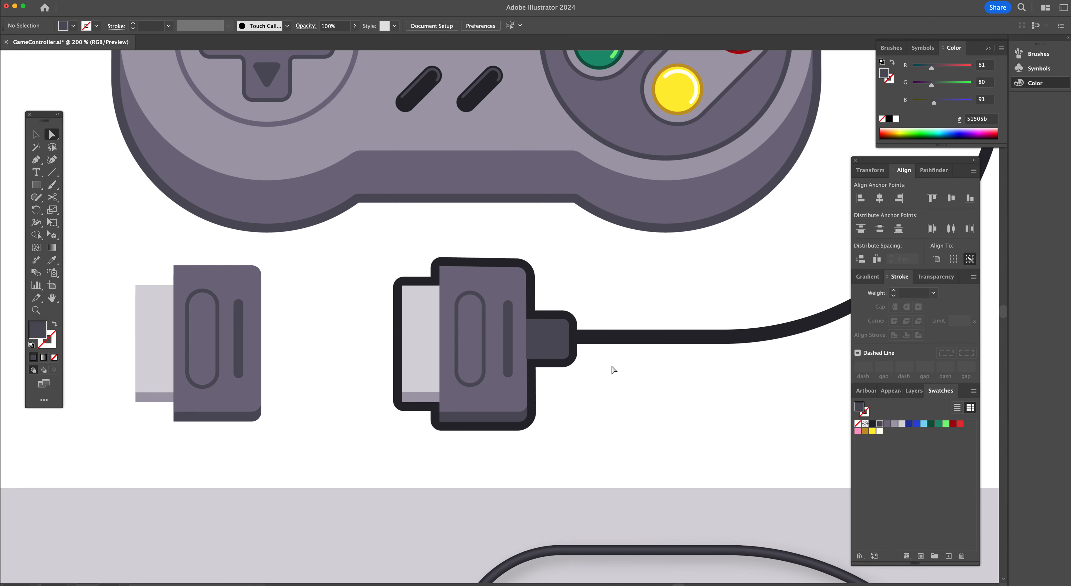
shift+click(555, 349)
drag(360, 348, 291, 345)
click(329, 349)
Duplicate the new connector's parts in front and unite the copy into one silhouette filled with 28272e
scroll(341, 353, left, 5)
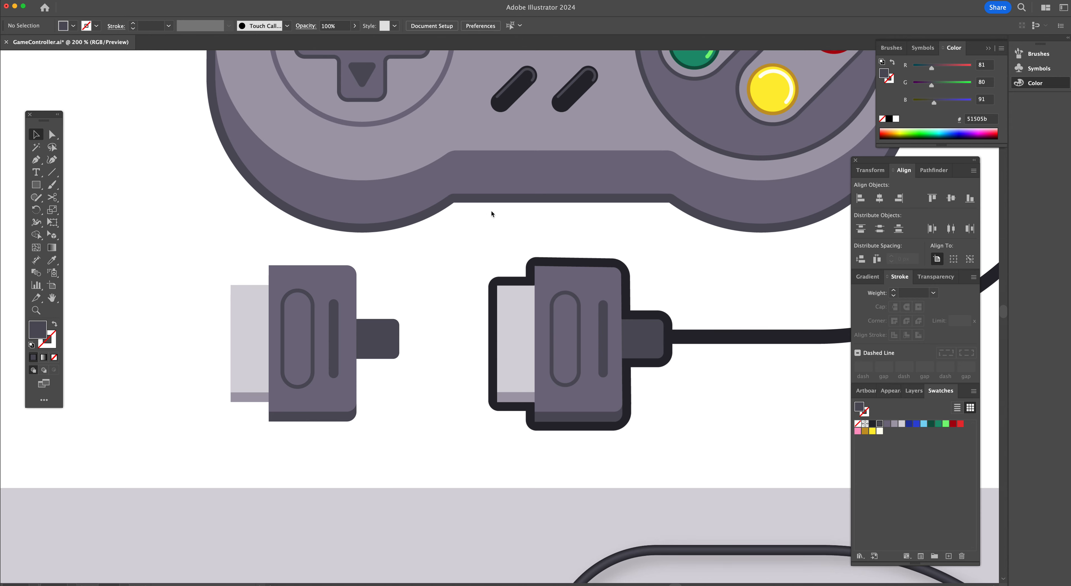
drag(410, 443, 210, 264)
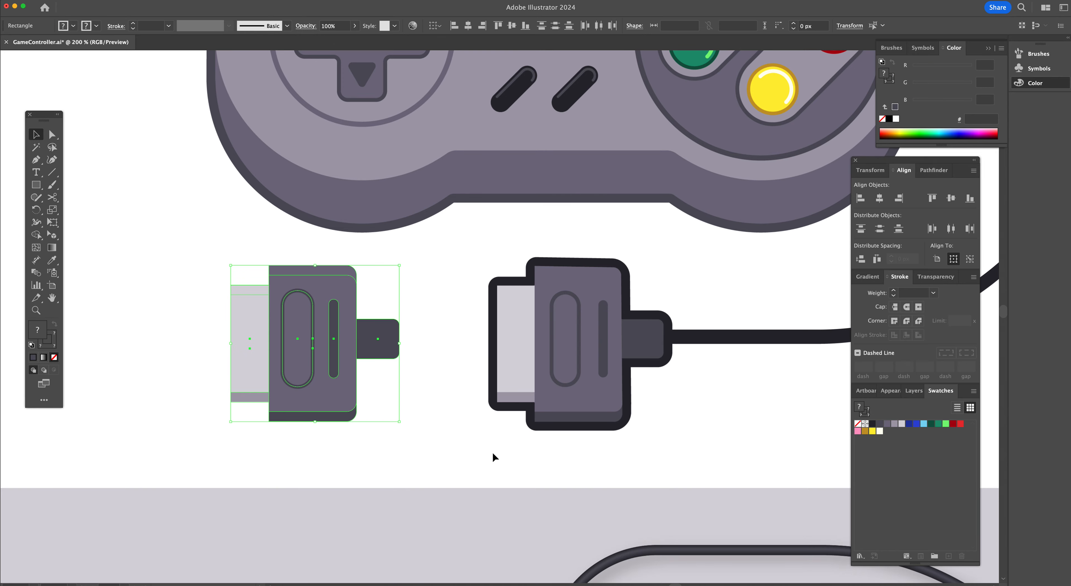
key(super+c)
key(super+f)
click(932, 171)
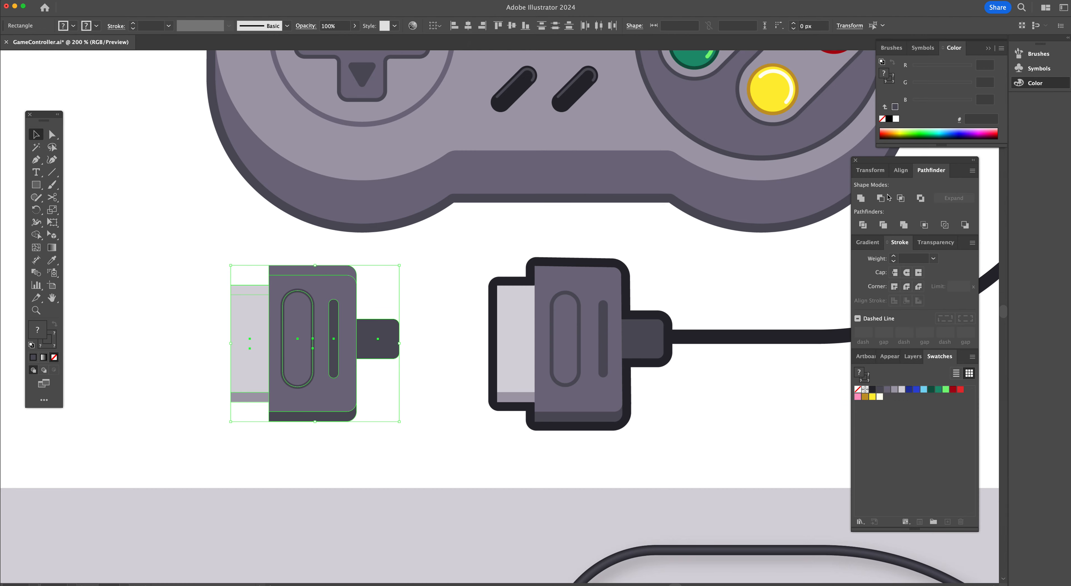
click(860, 199)
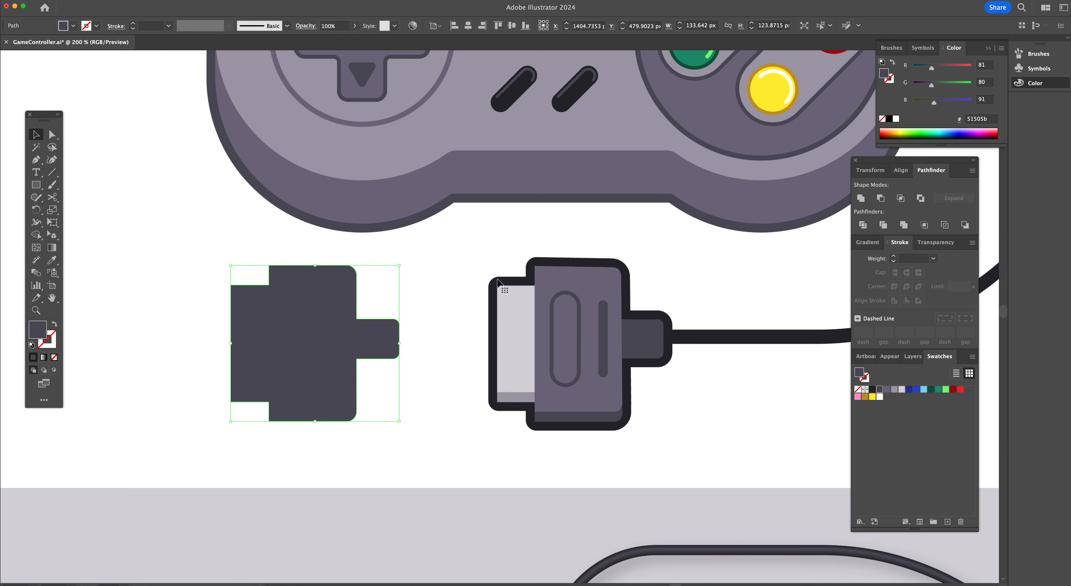
click(871, 390)
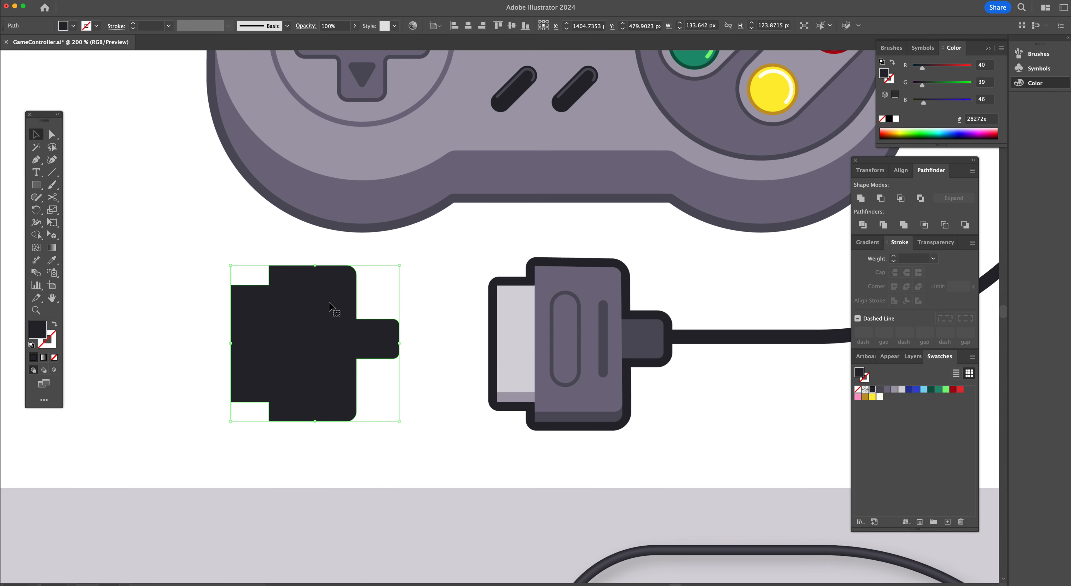
Turn the silhouette into a stroke-only outline of 6 pt, aligned outside with round corners
click(55, 326)
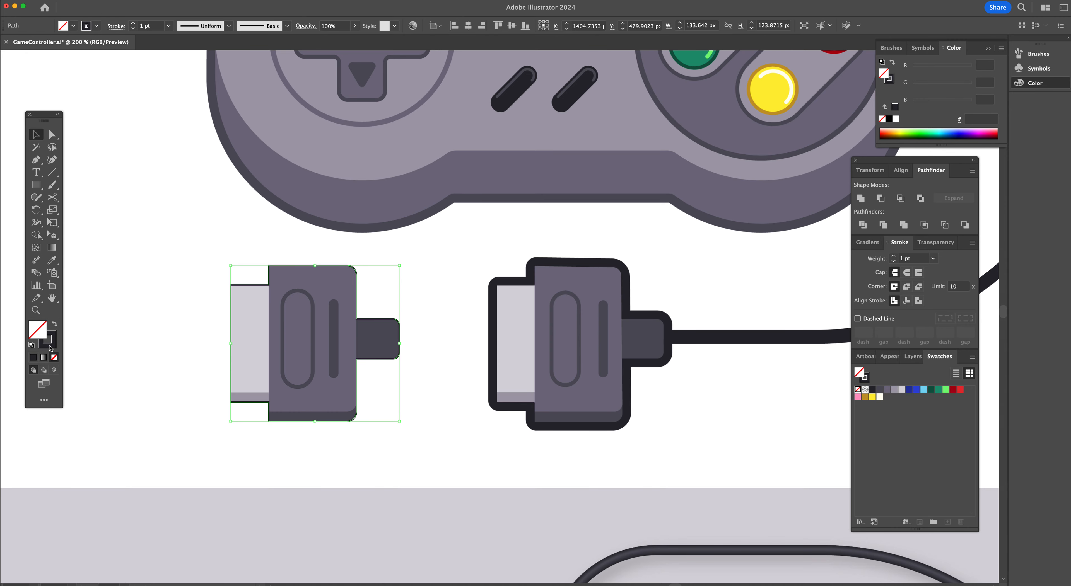
click(133, 24)
click(134, 23)
click(133, 23)
click(133, 23)
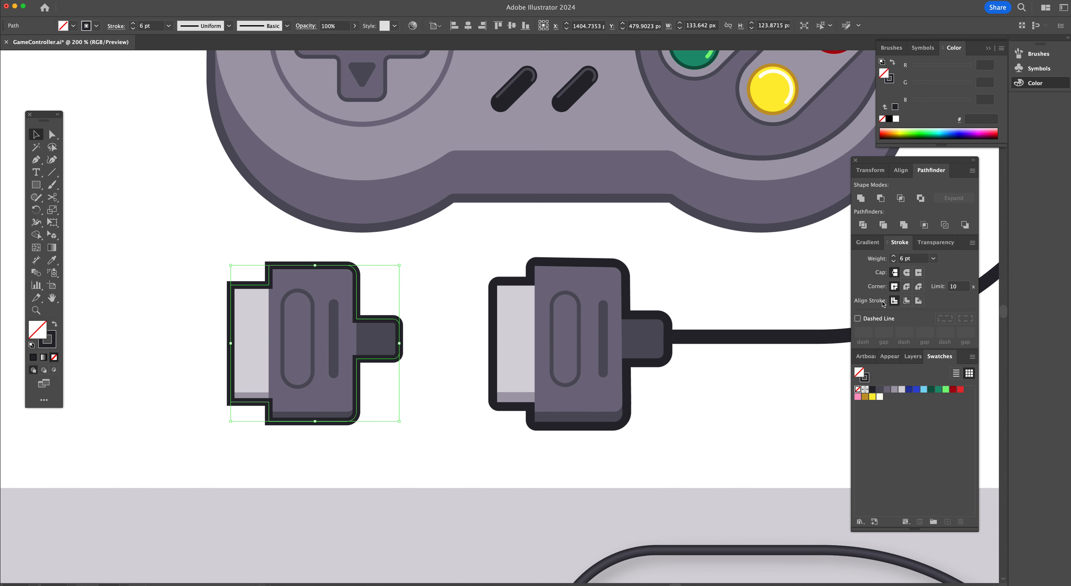
click(918, 300)
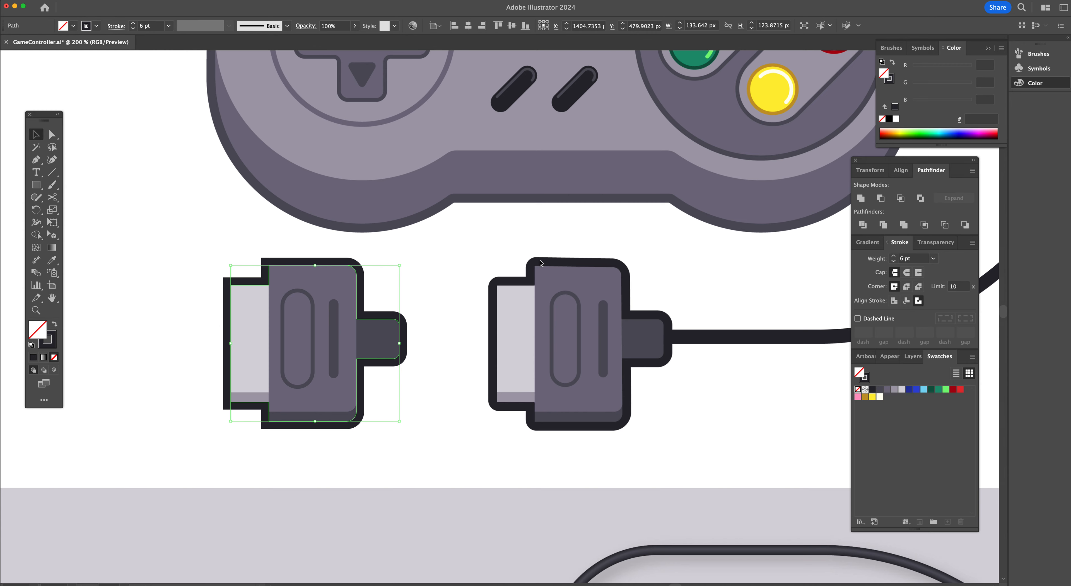
click(907, 286)
Select the outlined connector and move it onto the reference connector at the cable end
drag(436, 444, 190, 256)
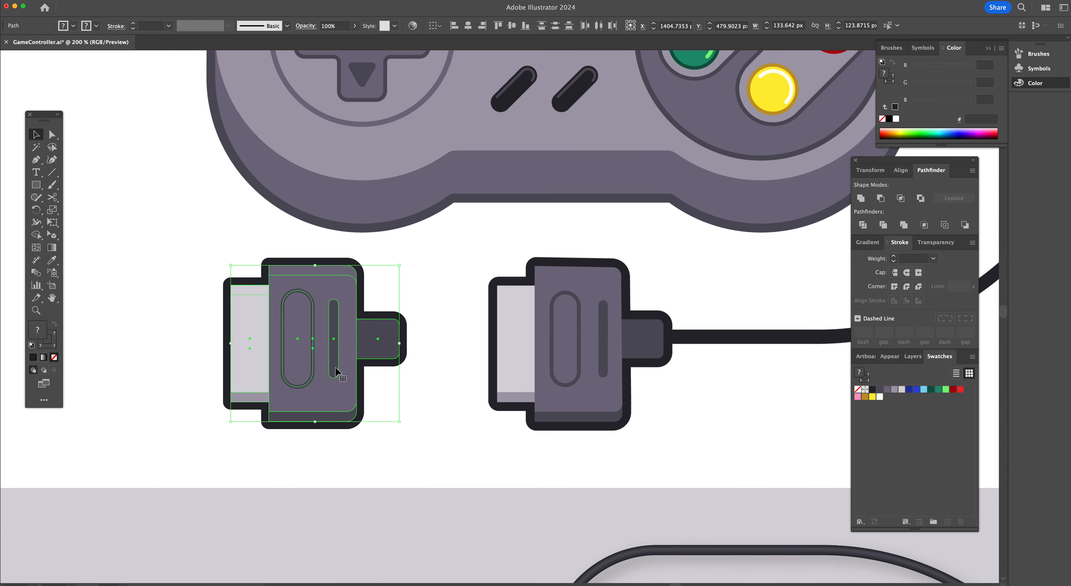
drag(301, 389, 561, 390)
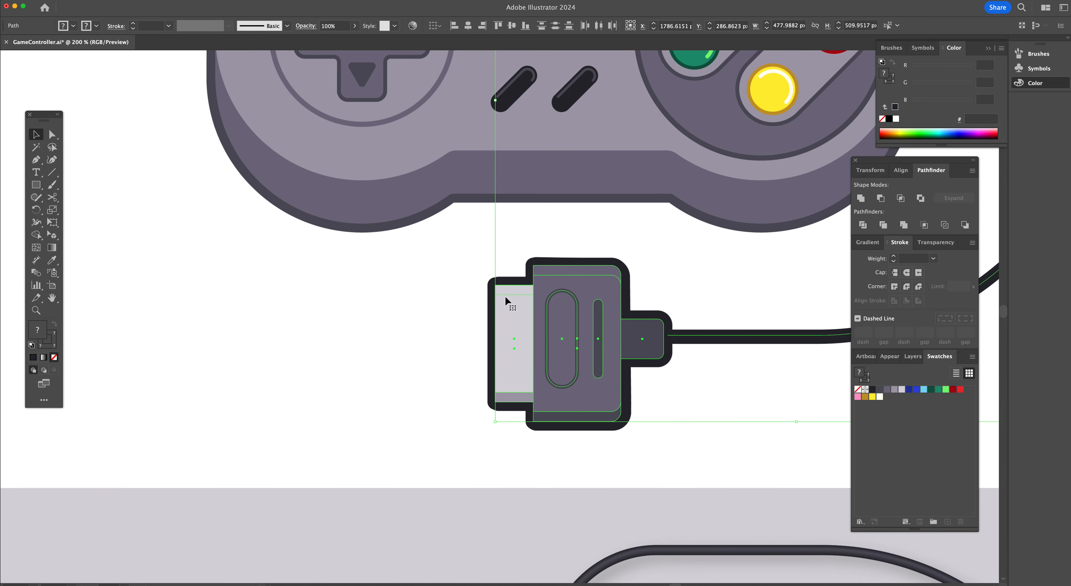
alt+super+click(447, 275)
alt+super+click(447, 275)
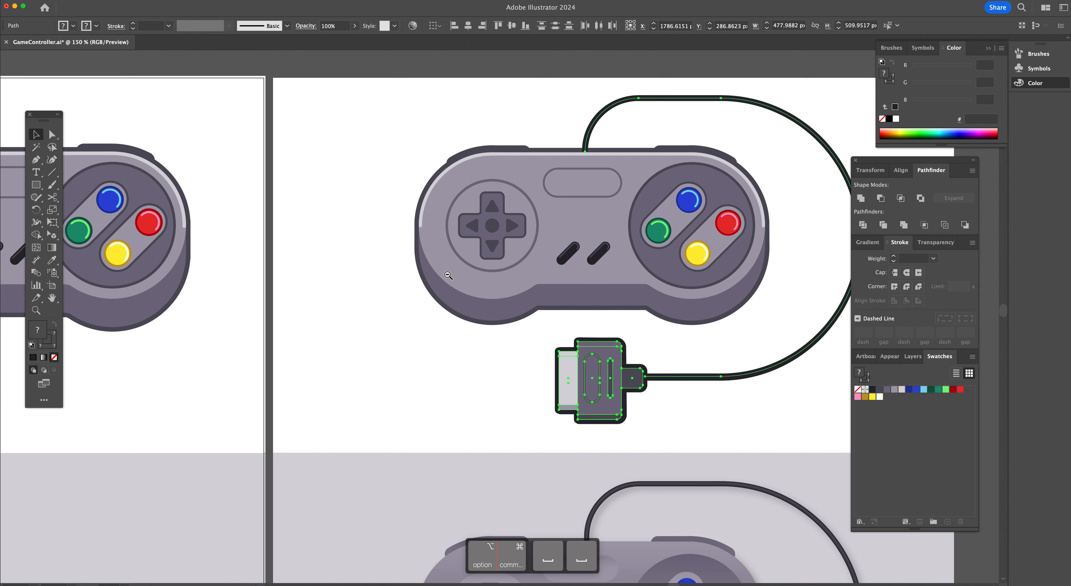
Select the connector together with the cable and move them under the controller on the main artboard
click(535, 370)
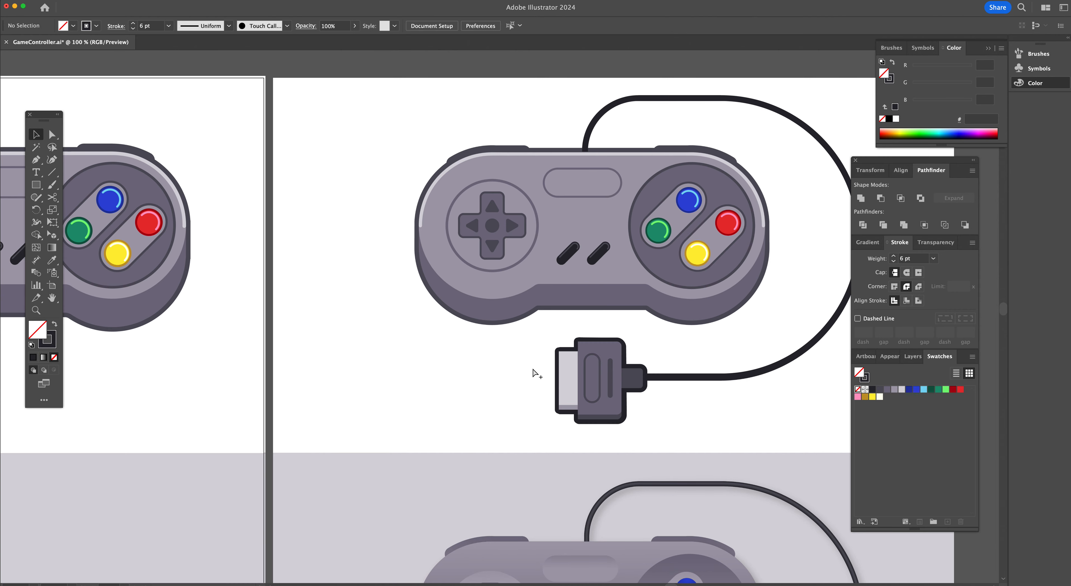
click(632, 380)
drag(649, 429, 555, 335)
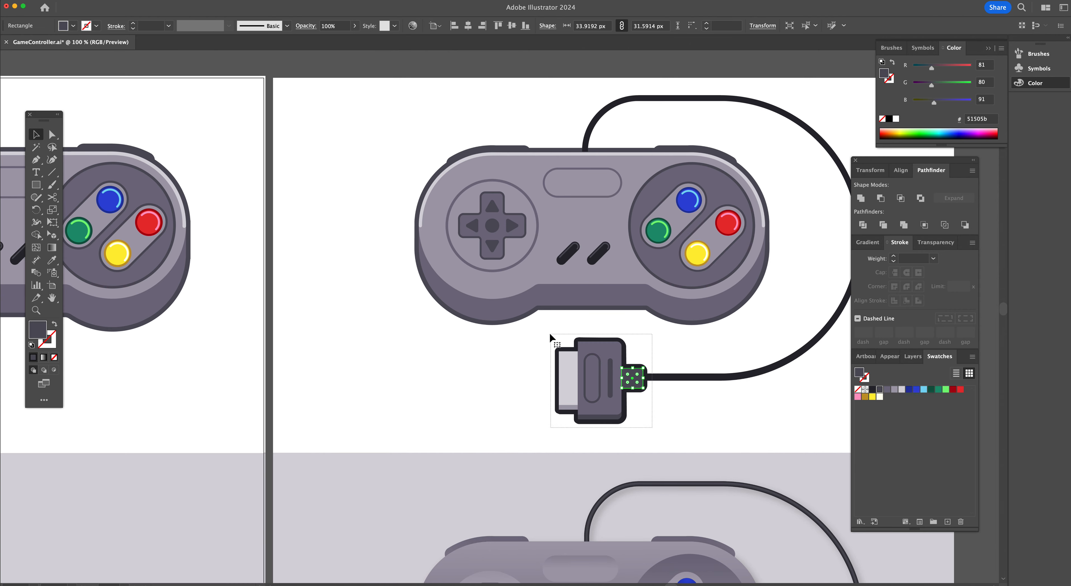
shift+click(660, 377)
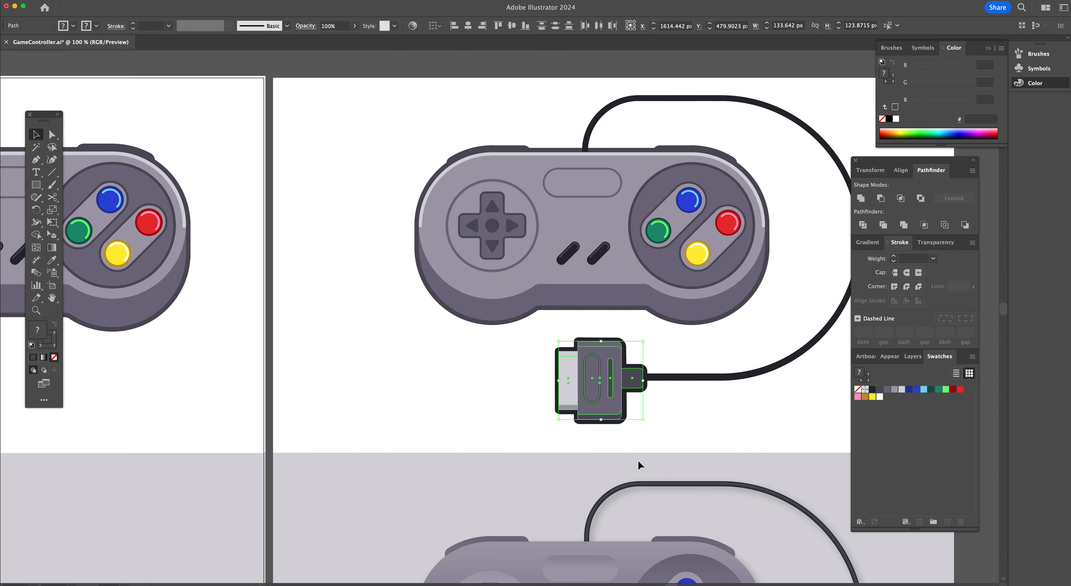
shift+click(668, 378)
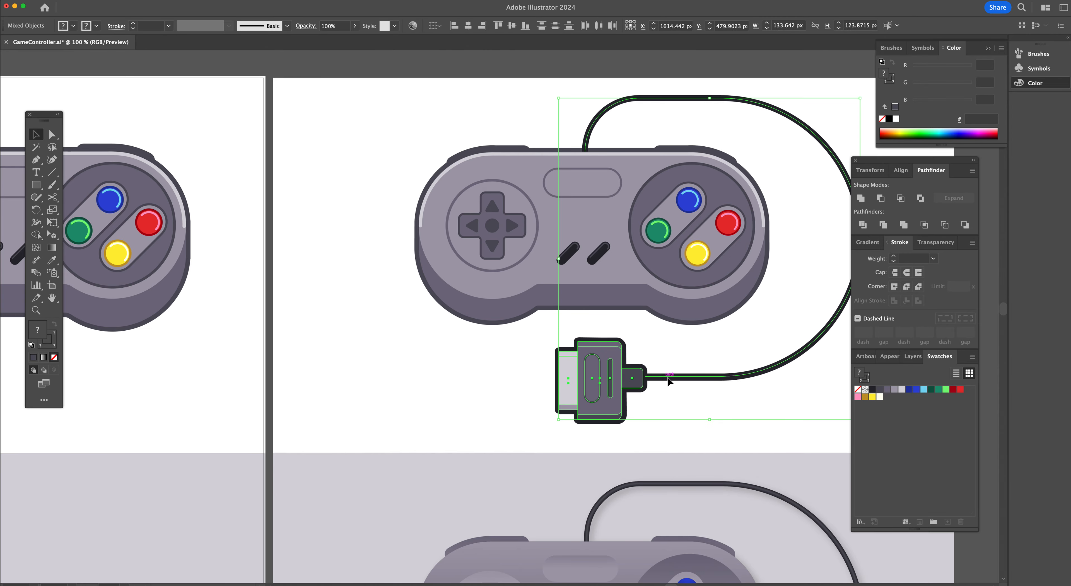
drag(668, 379, 180, 372)
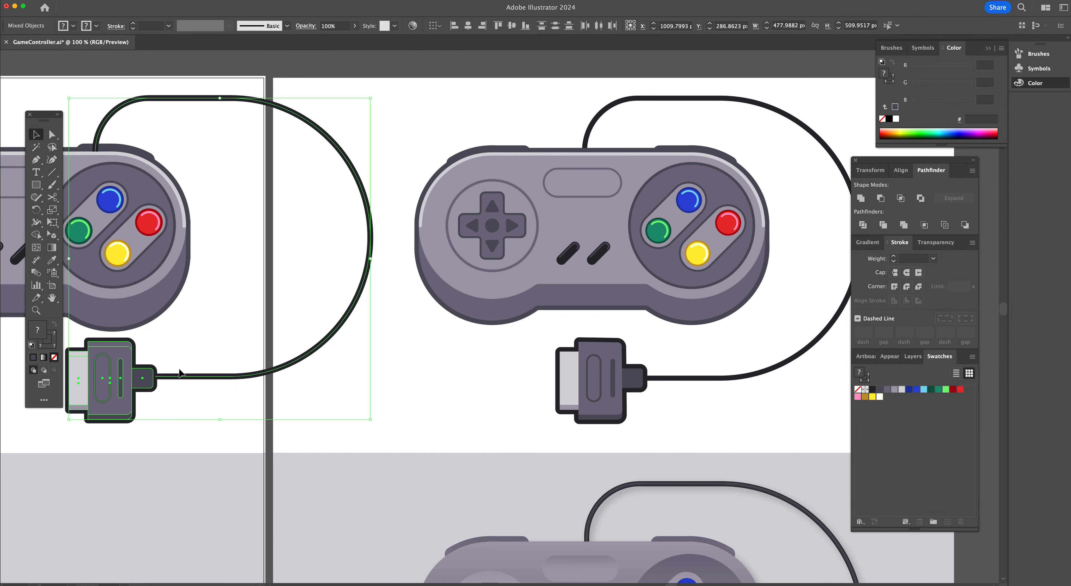
scroll(180, 372, left, 15)
drag(601, 381, 510, 372)
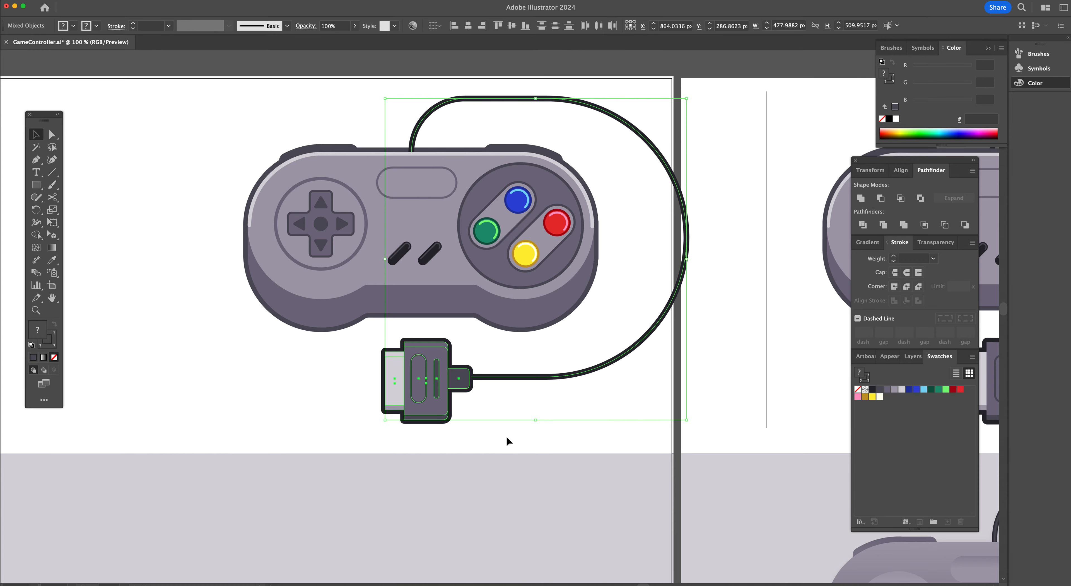
click(505, 434)
Select the entire controller illustration and move it left on the artboard
scroll(542, 411, left, 1)
scroll(543, 413, left, 1)
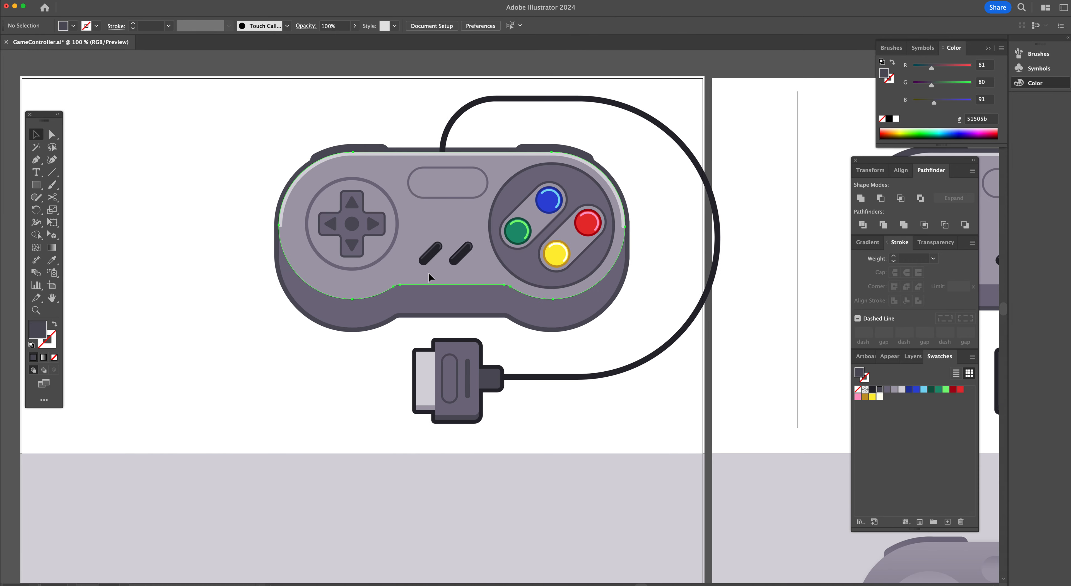
click(430, 275)
scroll(431, 274, up, 1)
click(266, 171)
drag(256, 128, 667, 457)
drag(664, 389, 518, 386)
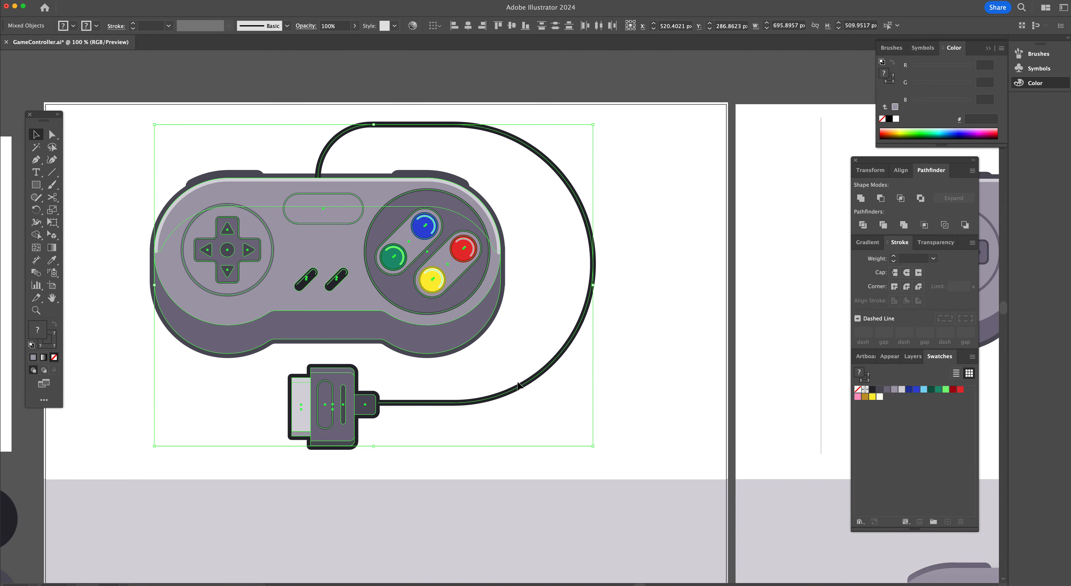
click(650, 414)
Nudge the entire illustration slightly right to centre it on the artboard
scroll(649, 413, left, 5)
scroll(649, 413, up, 1)
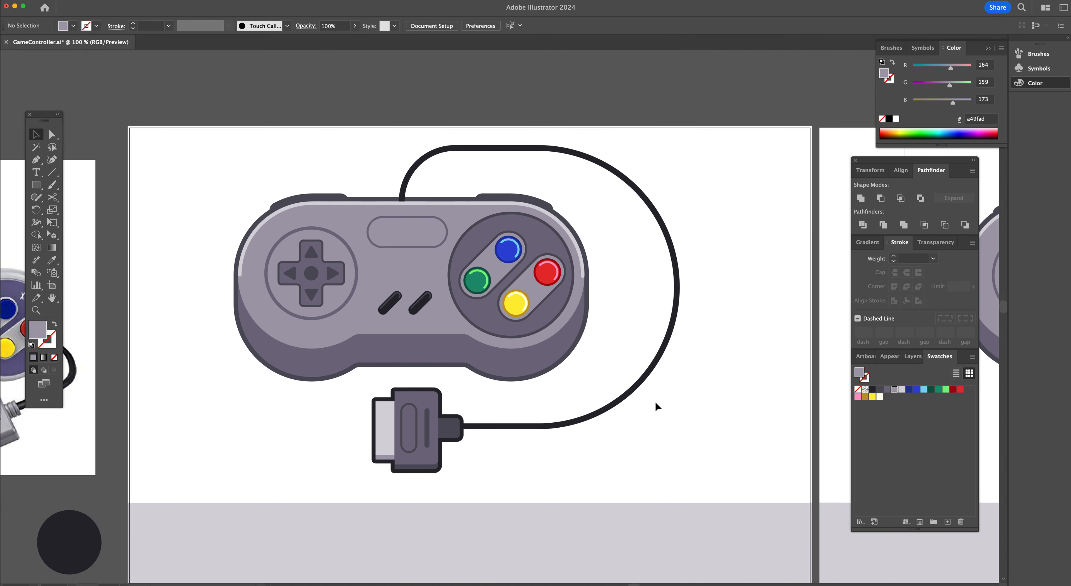
drag(313, 249, 167, 143)
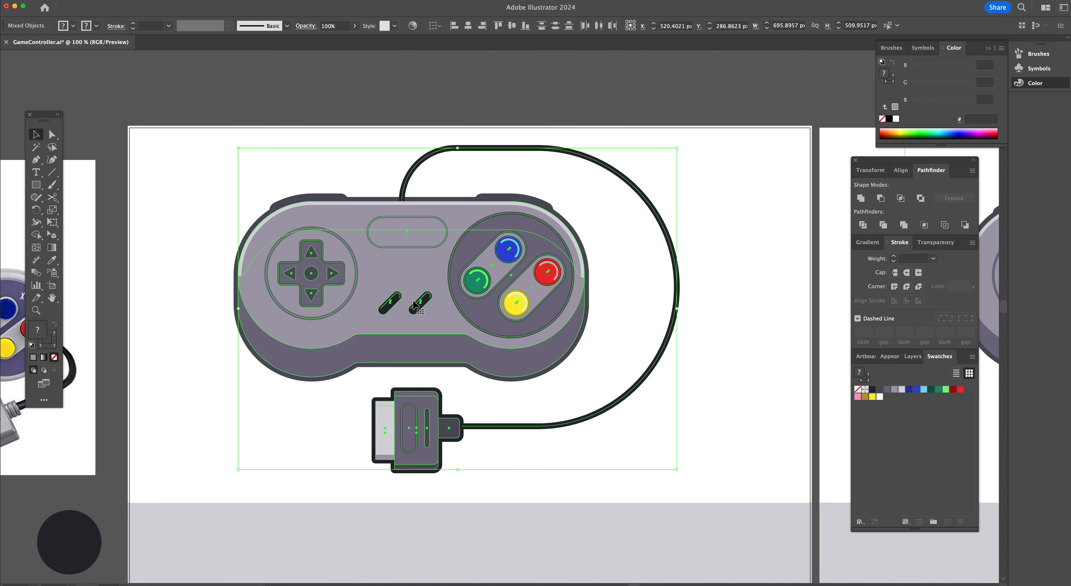
drag(416, 307, 434, 307)
click(556, 461)
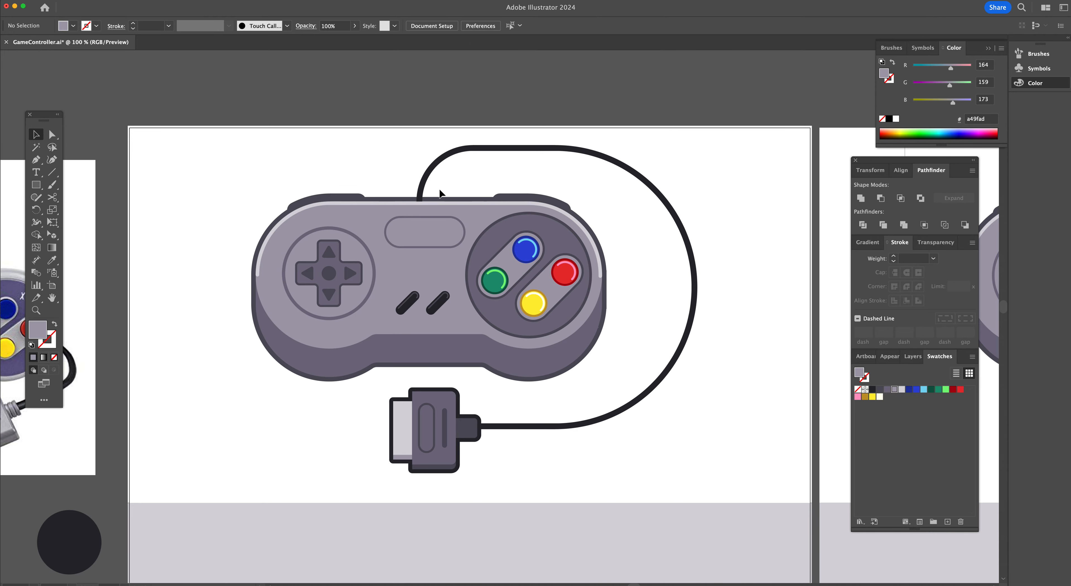
Zoom in to inspect the cable where it joins the controller's top edge
key(super+space)
click(448, 238)
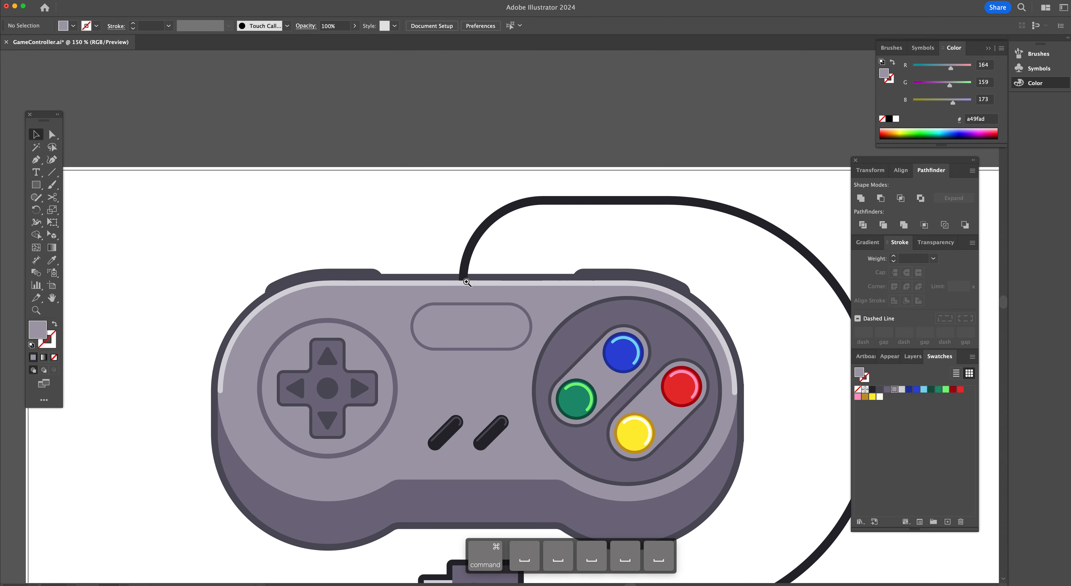
click(466, 281)
click(504, 278)
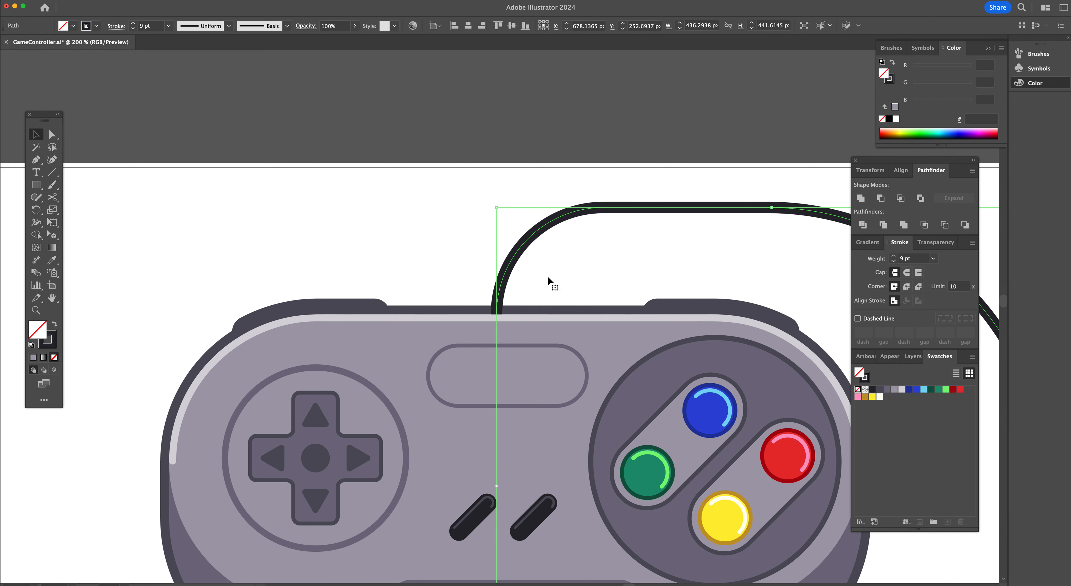
key(super)
key(shift)
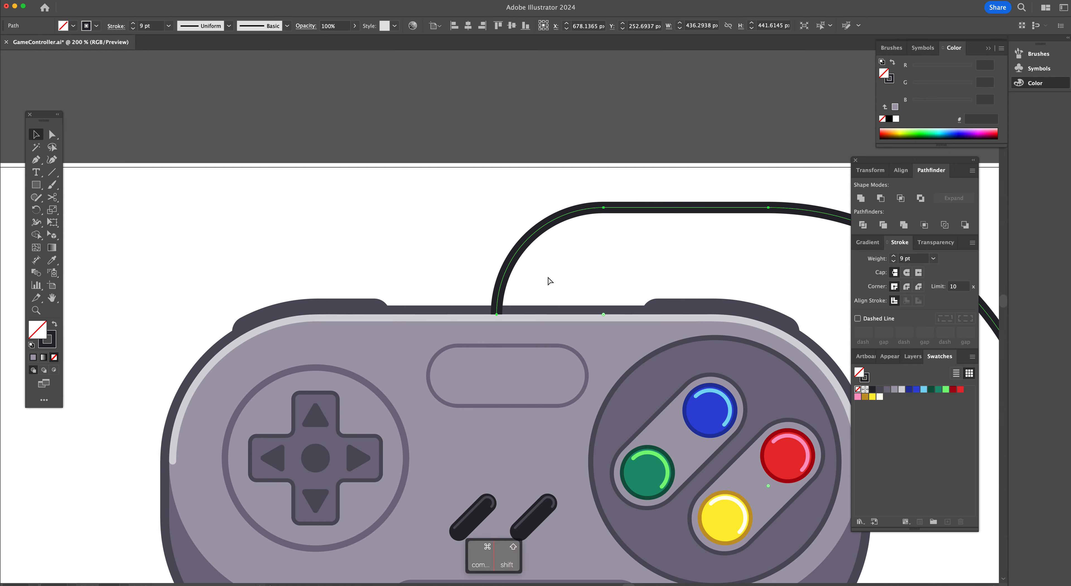
key(super+shift+a)
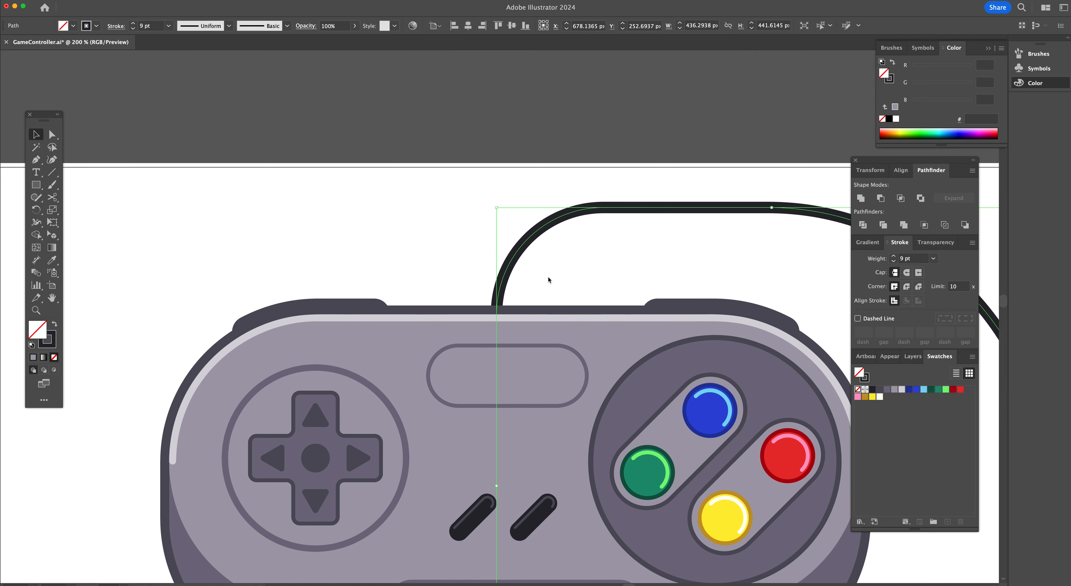
key(alt+super+space)
alt+super+click(576, 398)
alt+super+click(576, 399)
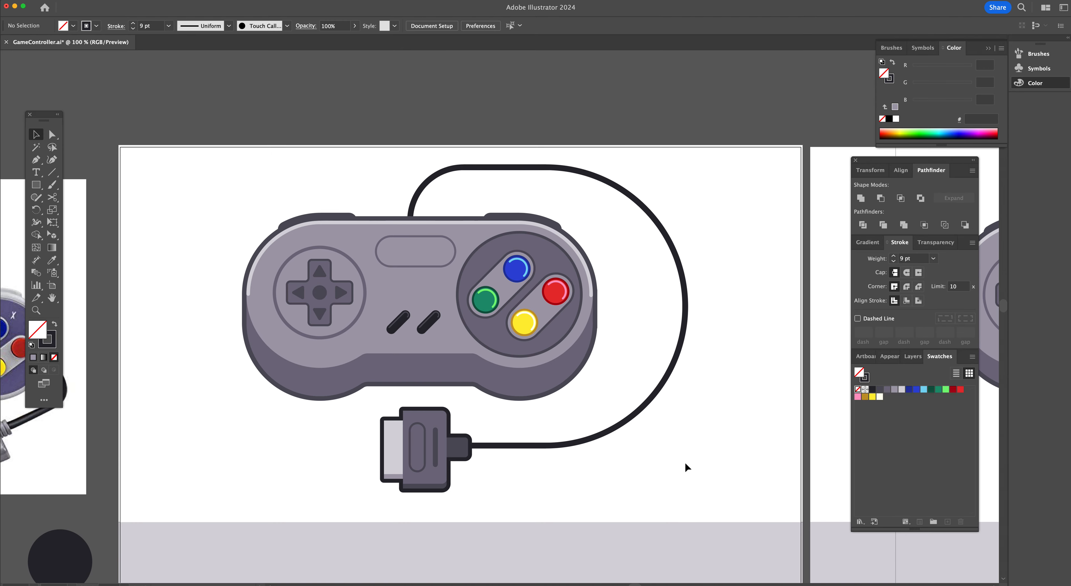
Select every part of the controller illustration and group it
drag(719, 520, 170, 157)
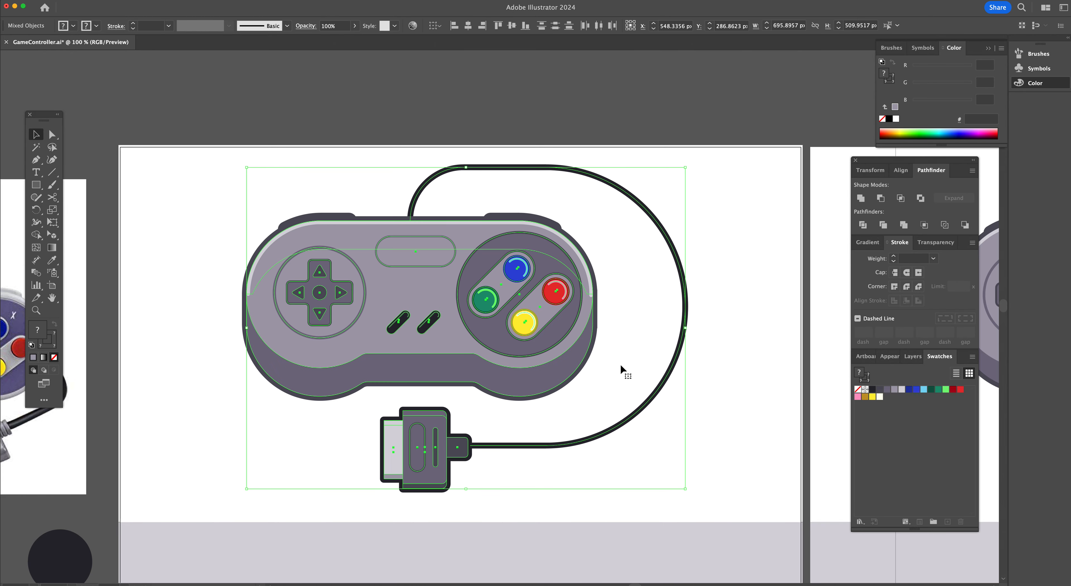
key(super+g)
key(super+h)
click(706, 474)
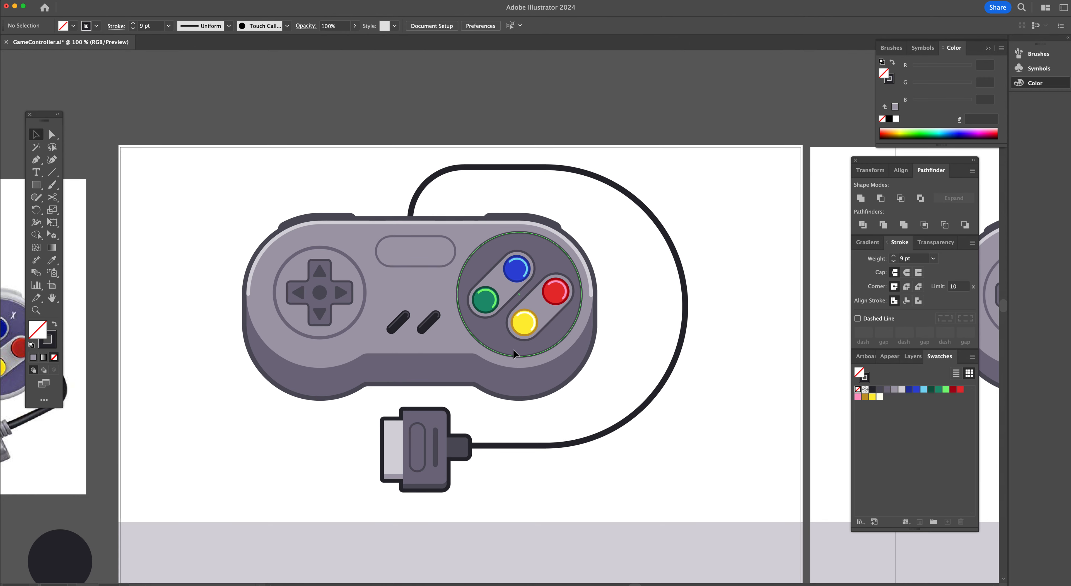
Zoom out and compare the finished illustration with the reference and other artboards
key(super+minus)
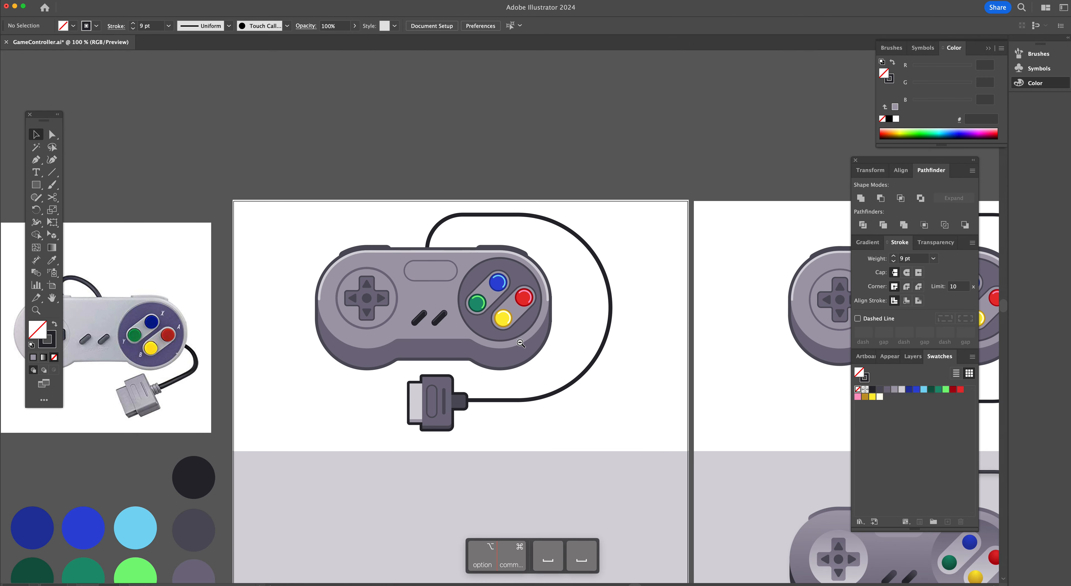
click(520, 343)
scroll(521, 343, down, 3)
click(588, 294)
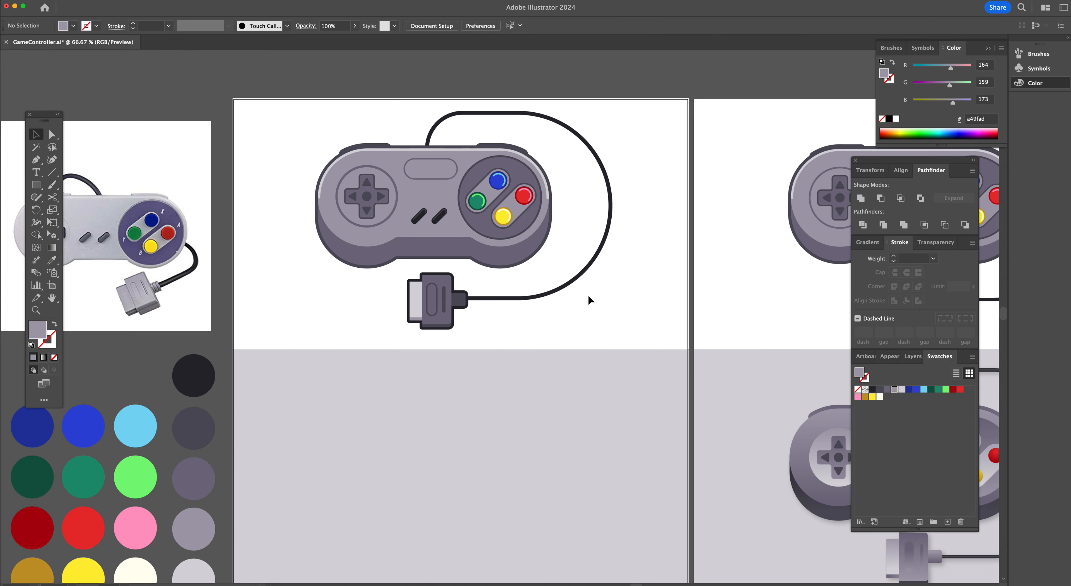
scroll(652, 434, right, 10)
scroll(653, 435, down, 1)
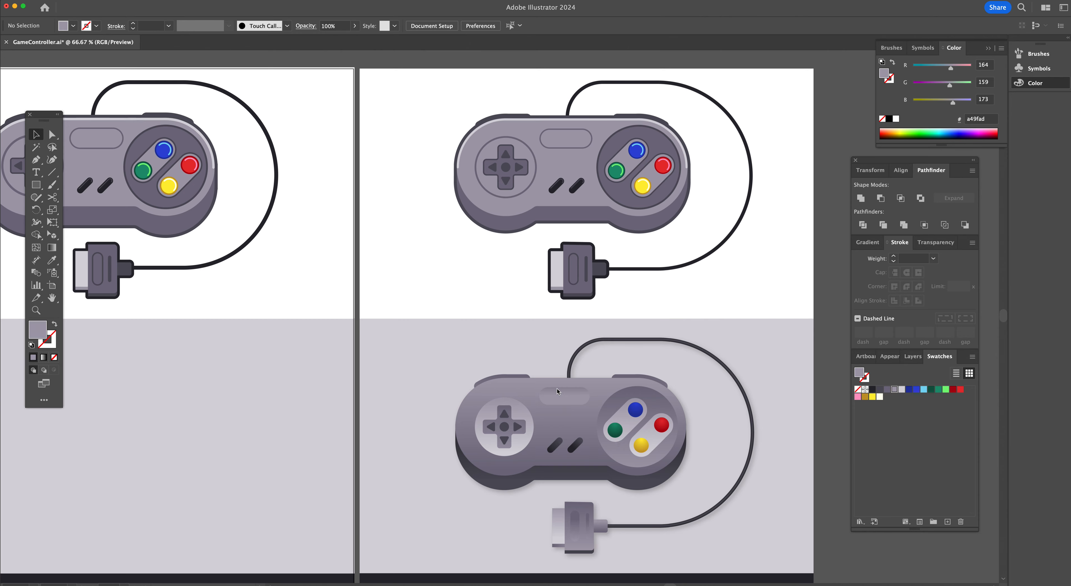
scroll(557, 389, left, 10)
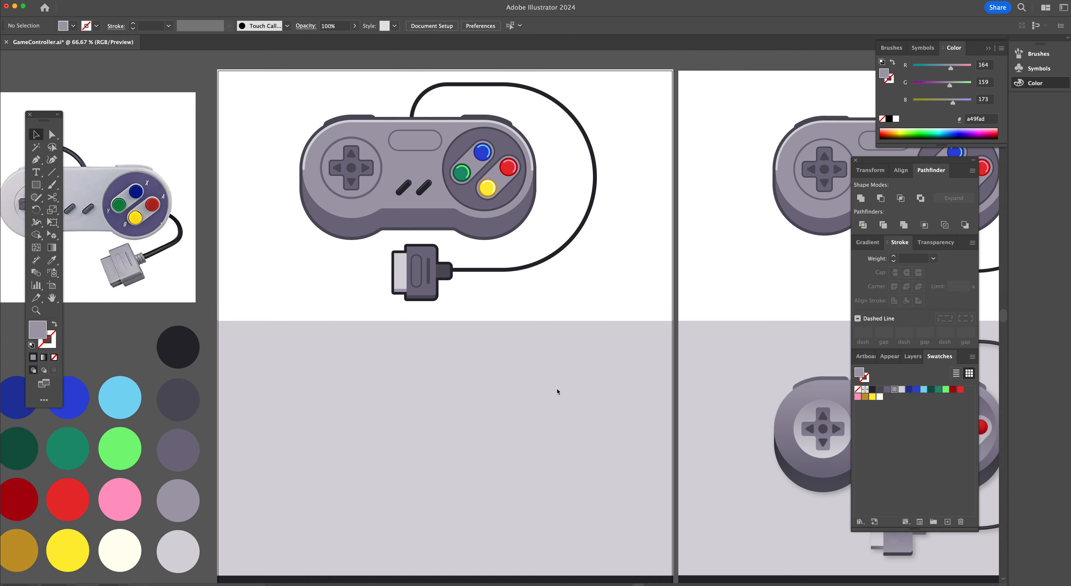
Duplicate the whole controller group onto the grey artboard below the original
drag(649, 326, 298, 89)
scroll(421, 229, down, 3)
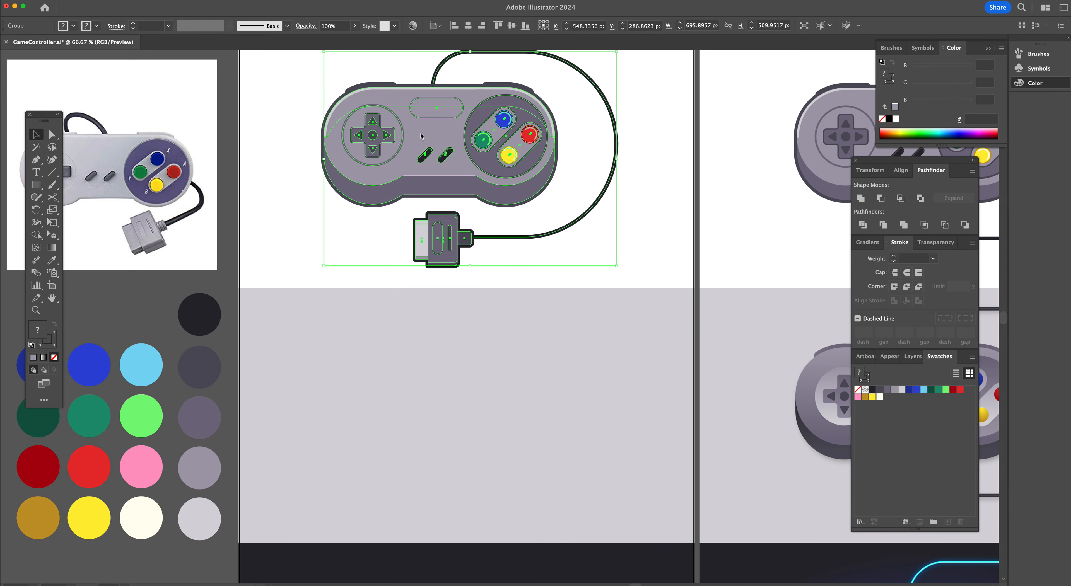
drag(424, 142, 421, 393)
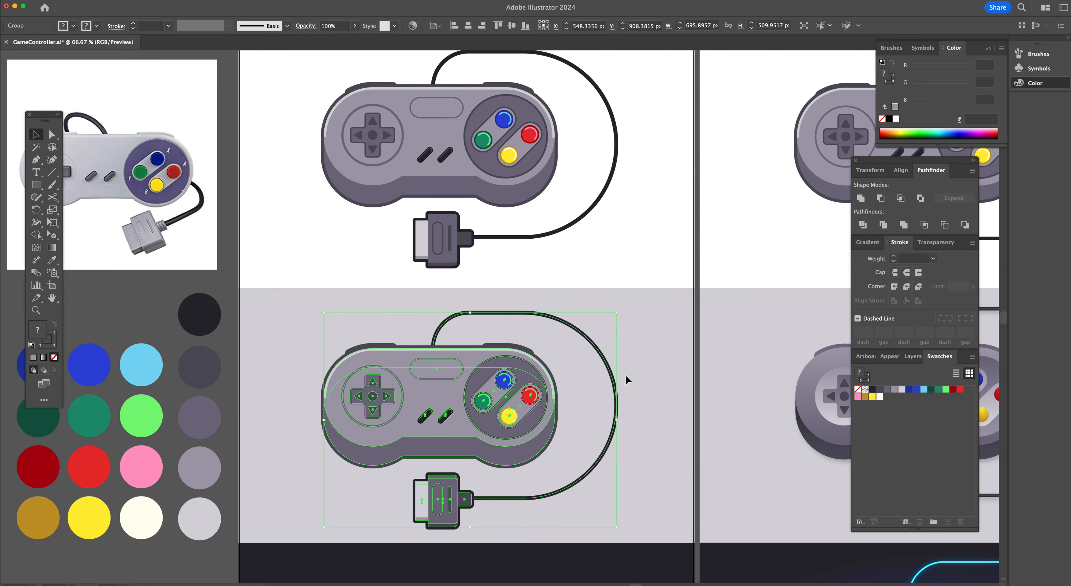
click(640, 368)
Zoom to 100% and pan around to examine the duplicated controller on the grey artboard
scroll(640, 368, down, 3)
scroll(640, 368, right, 2)
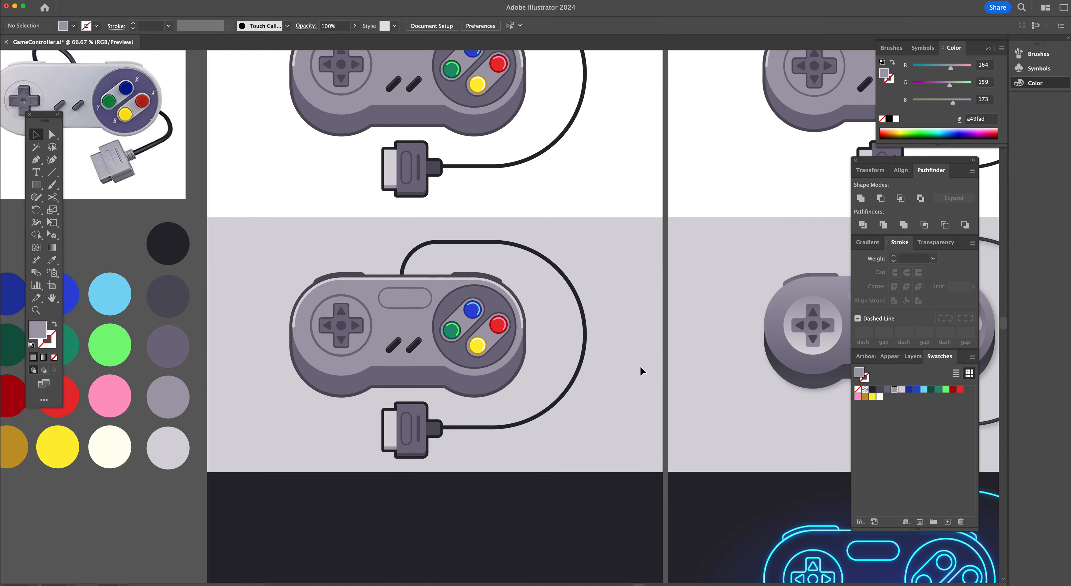
scroll(640, 370, left, 1)
scroll(641, 371, right, 3)
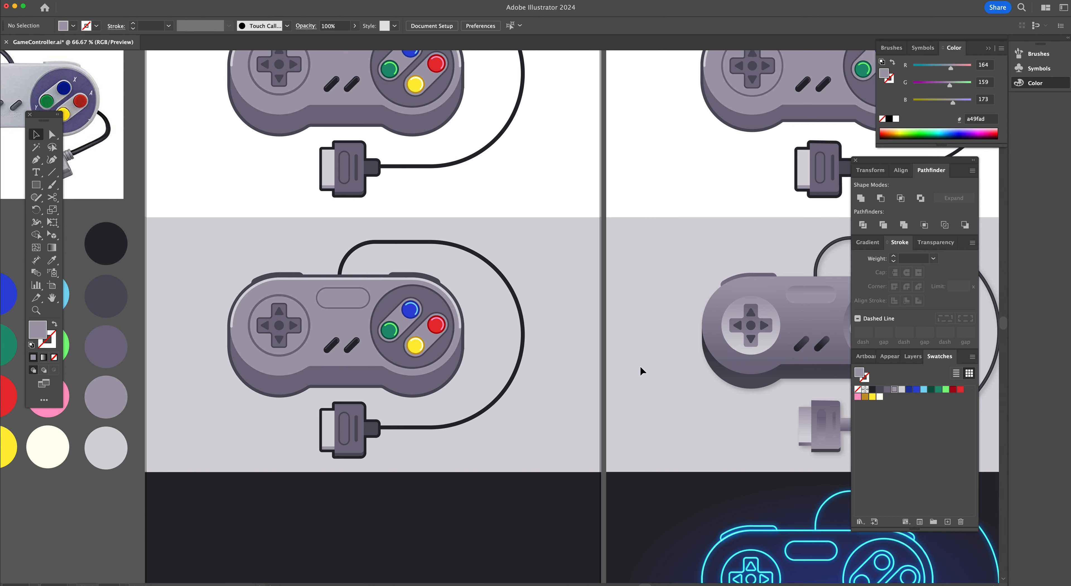
scroll(651, 369, left, 3)
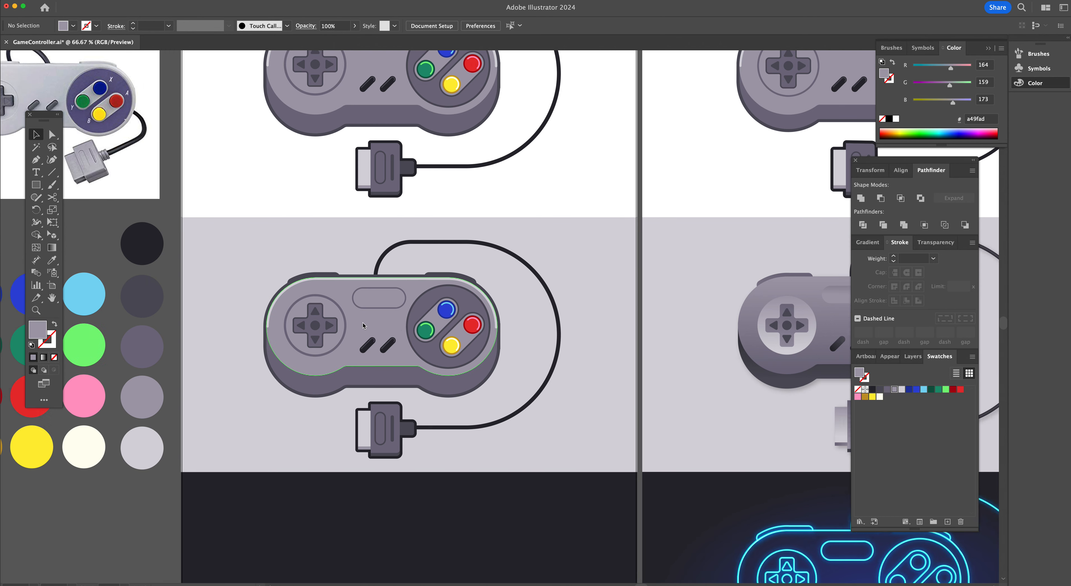
scroll(616, 322, right, 3)
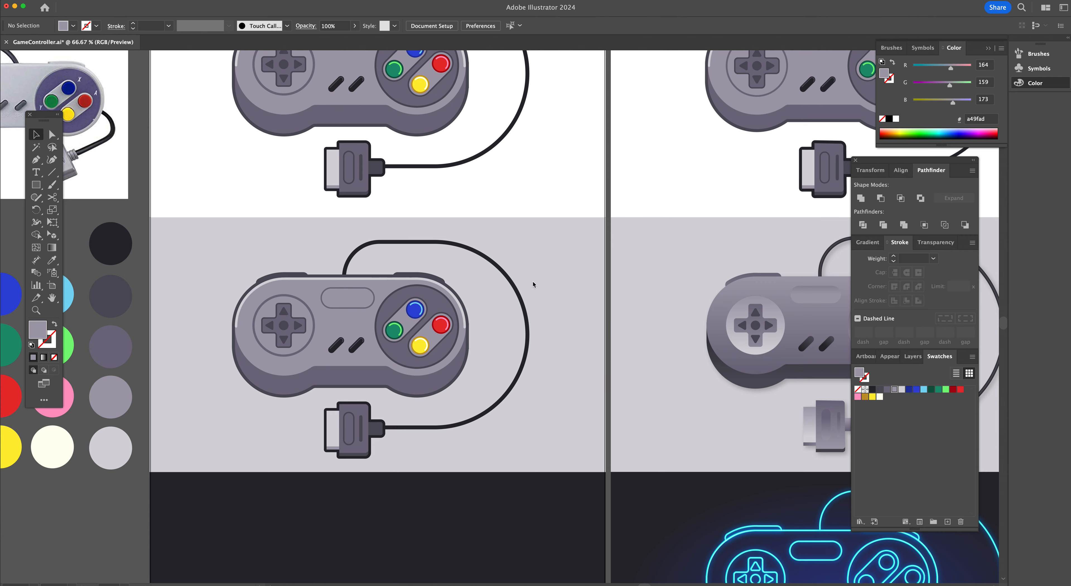
click(530, 294)
key(super+1)
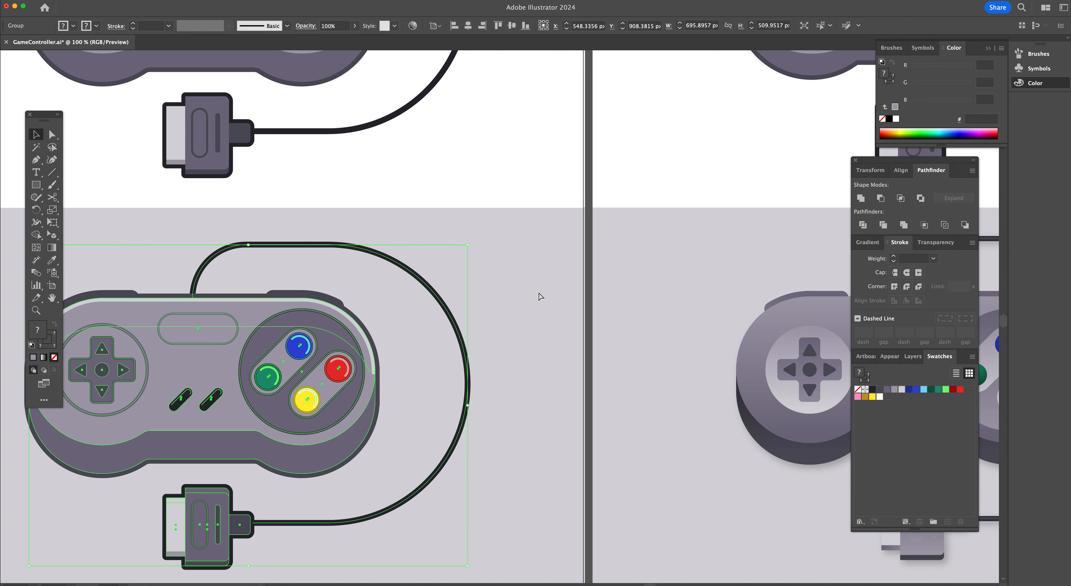
click(538, 328)
scroll(538, 328, left, 3)
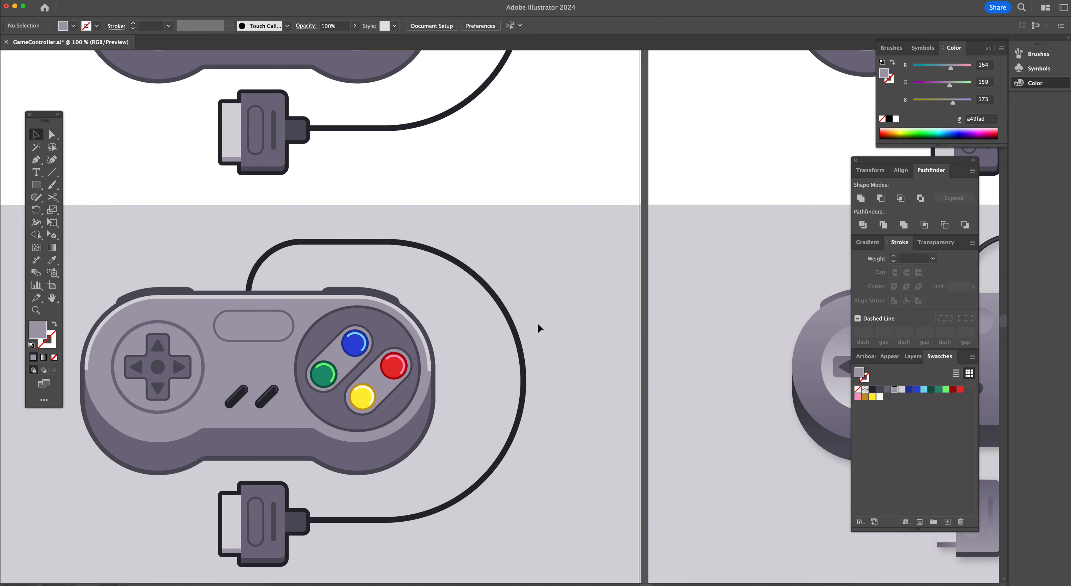
Float the Gradient panel and apply a linear gradient starting from the light grey d6d4da swatch at 100% opacity
click(864, 241)
drag(870, 245, 592, 162)
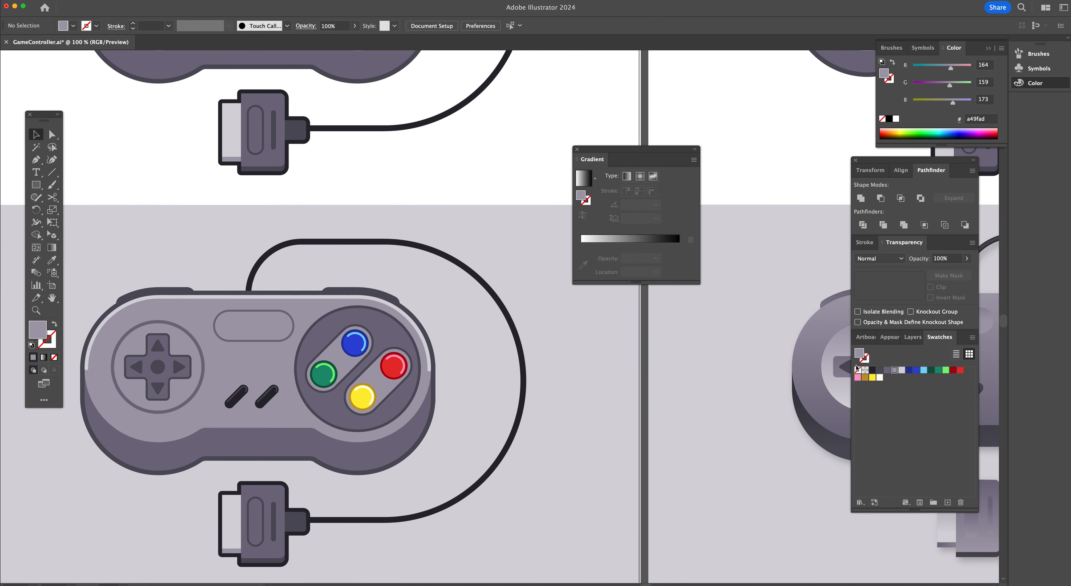
click(901, 370)
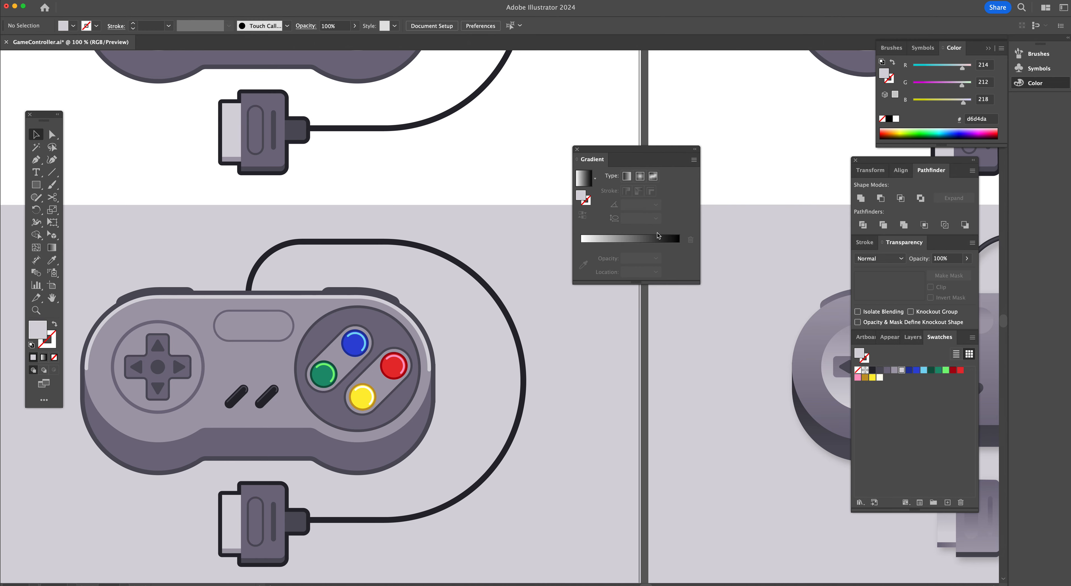
click(588, 239)
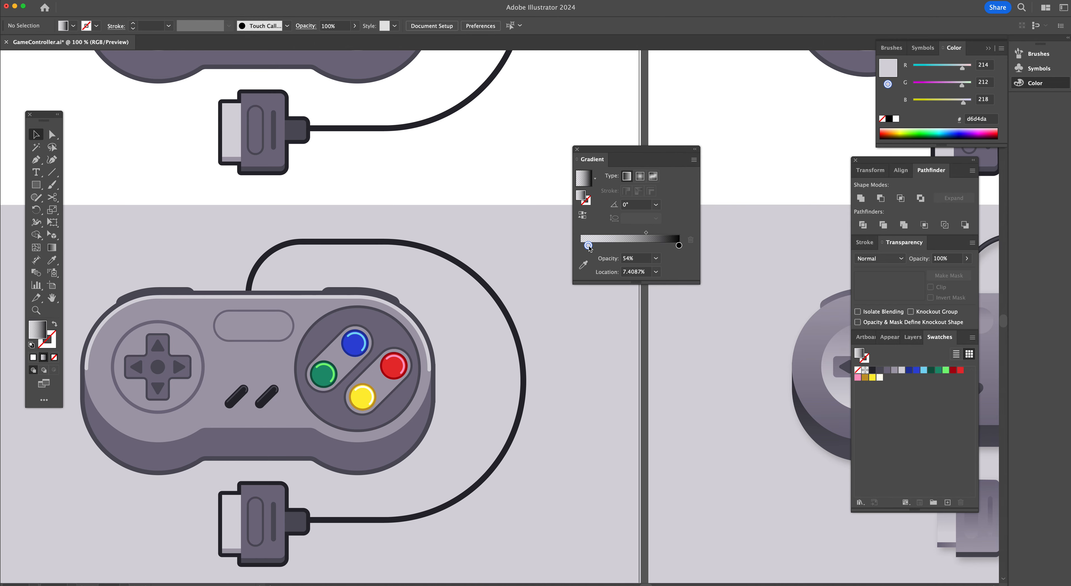
click(655, 258)
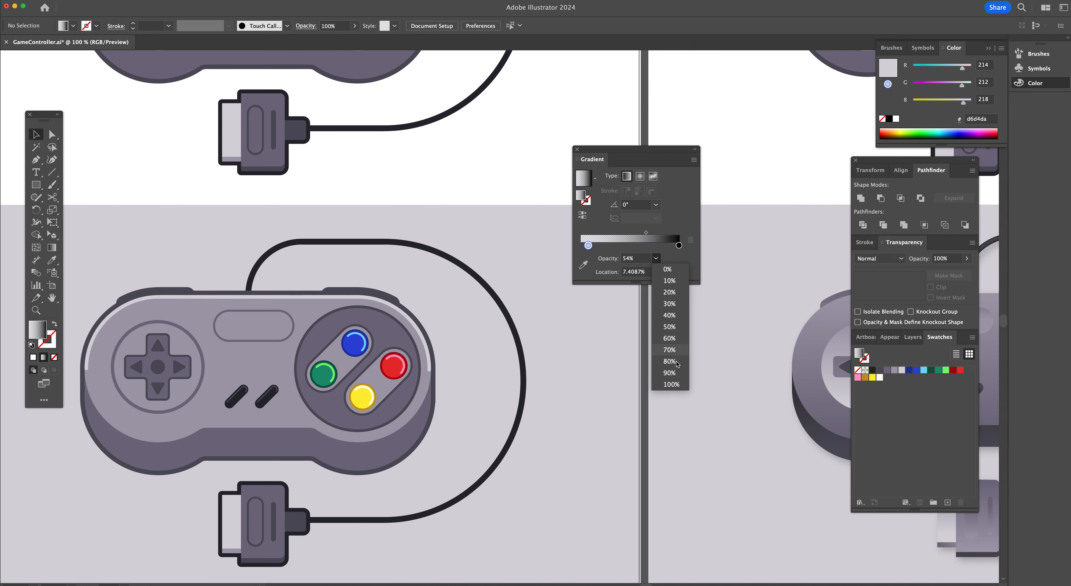
click(671, 385)
drag(588, 245, 580, 246)
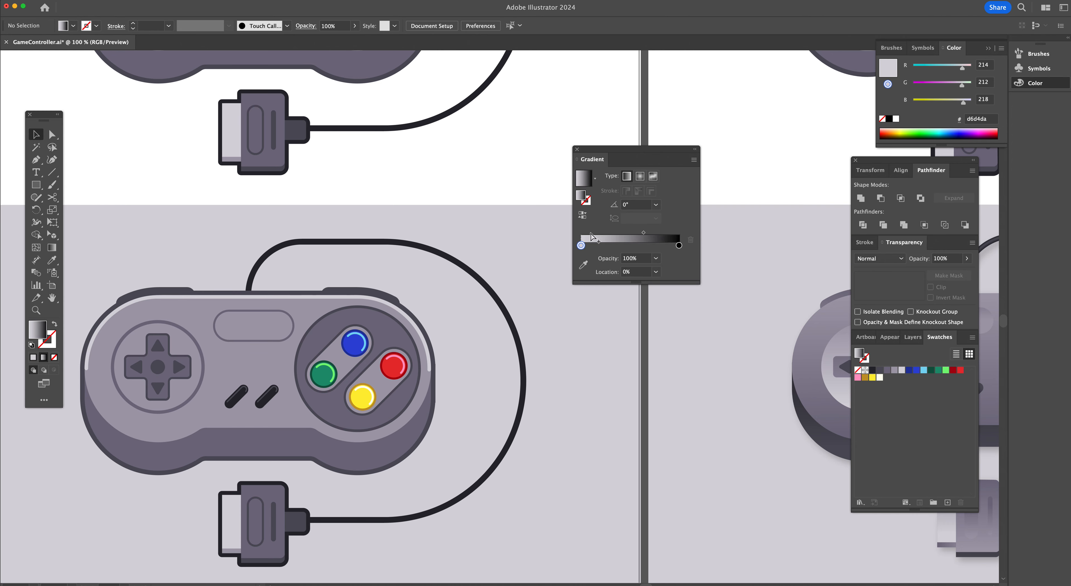
Replace the black end stop so the gradient runs from light grey to a49fad at 100% location
click(645, 247)
drag(645, 245, 650, 271)
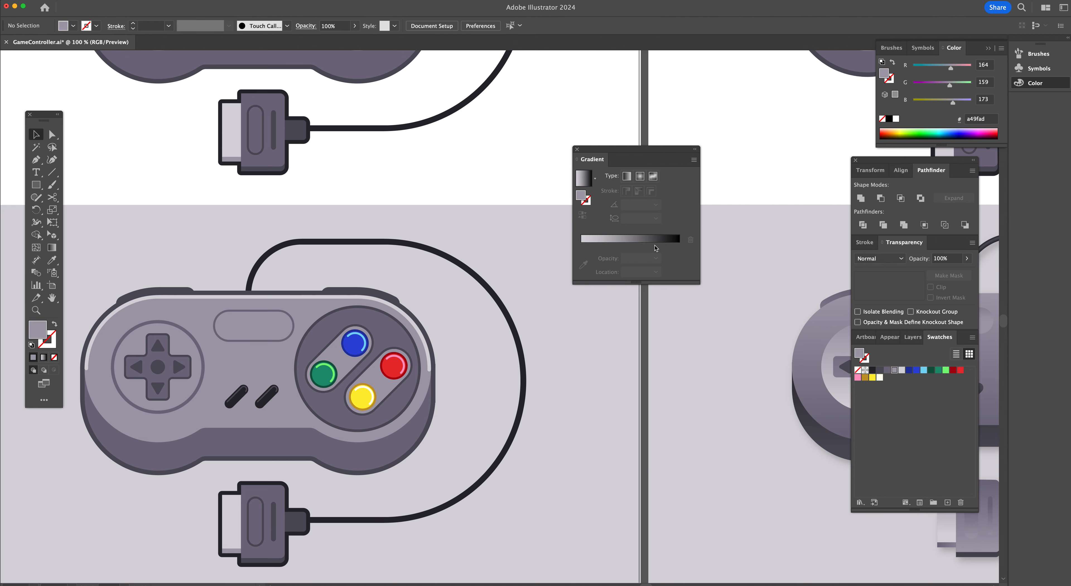
key(z)
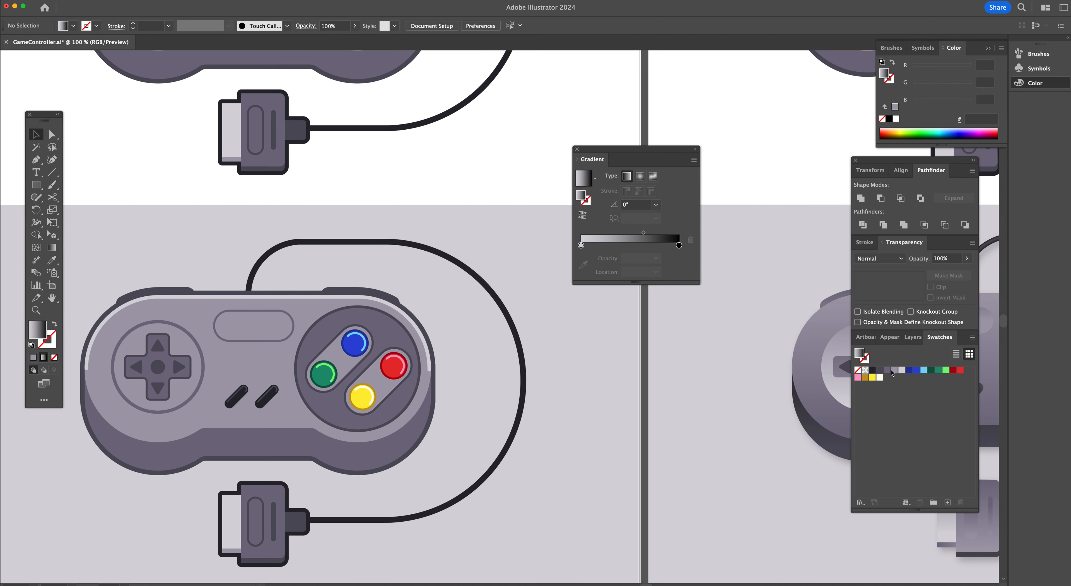
click(611, 245)
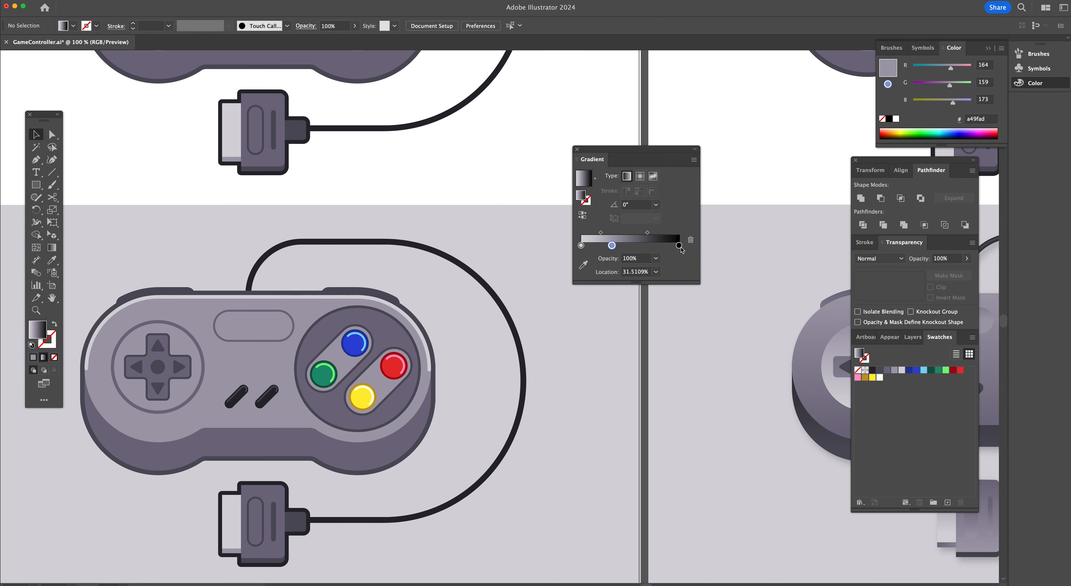
drag(679, 247, 677, 268)
drag(612, 246, 698, 250)
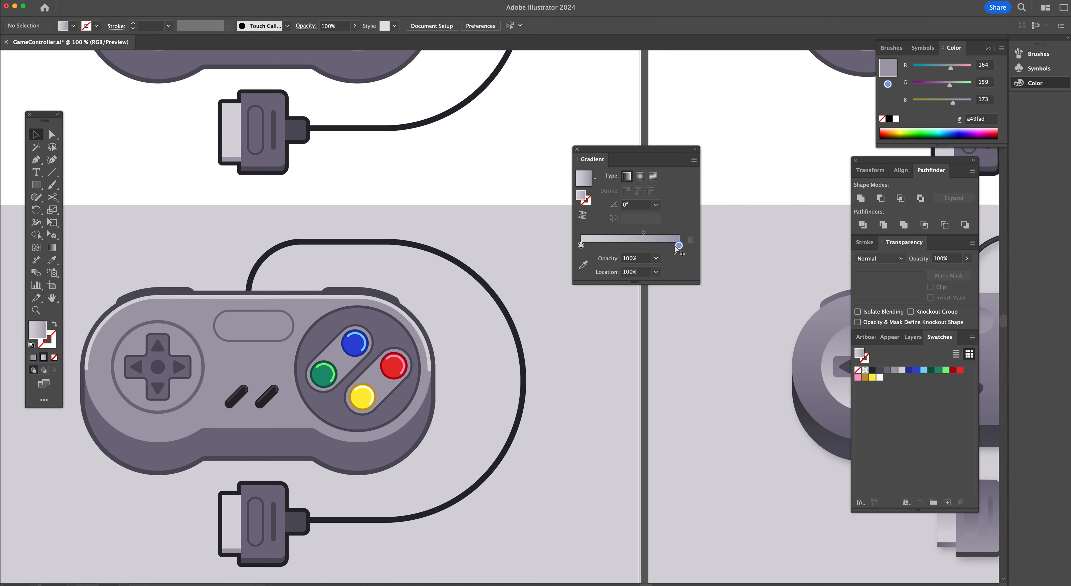
Save the light grey gradient as a new swatch and select its start stop
drag(859, 354, 904, 398)
click(892, 380)
click(580, 246)
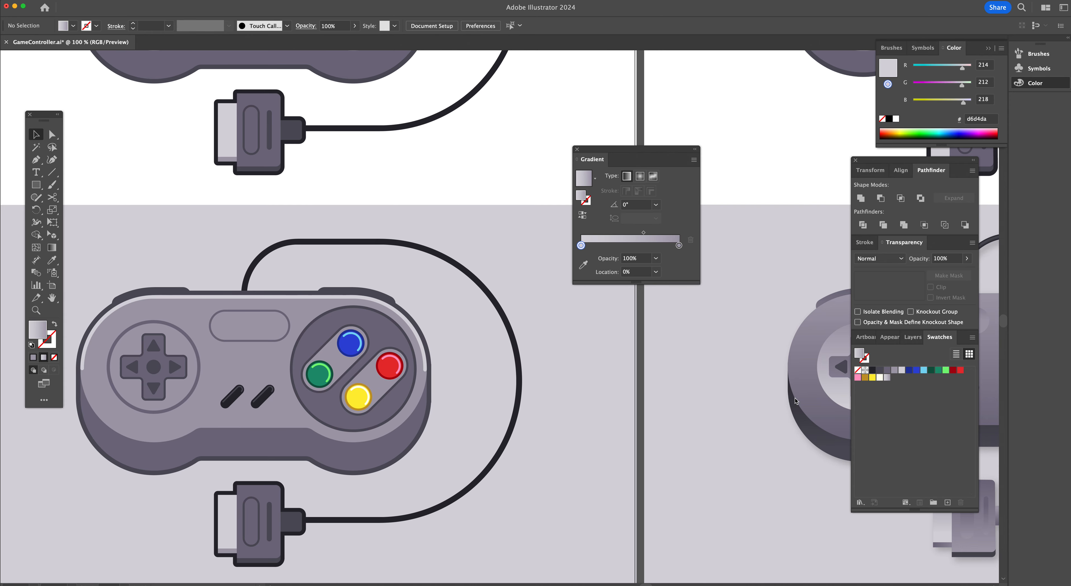
Set the gradient's start stop to the 746e82 swatch and save the result as another gradient swatch
scroll(795, 401, right, 8)
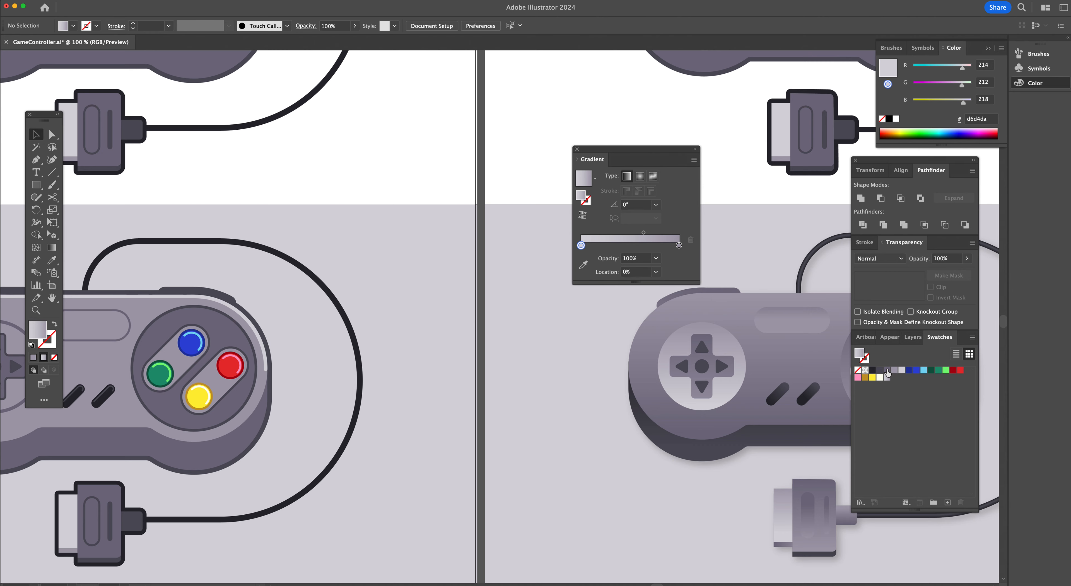
drag(680, 246, 700, 249)
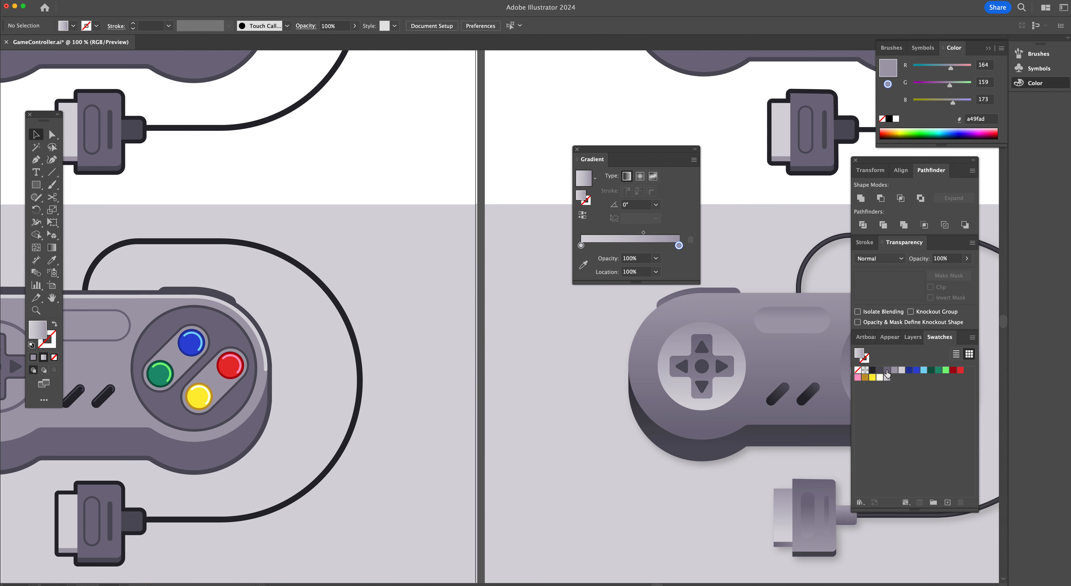
drag(888, 373, 569, 244)
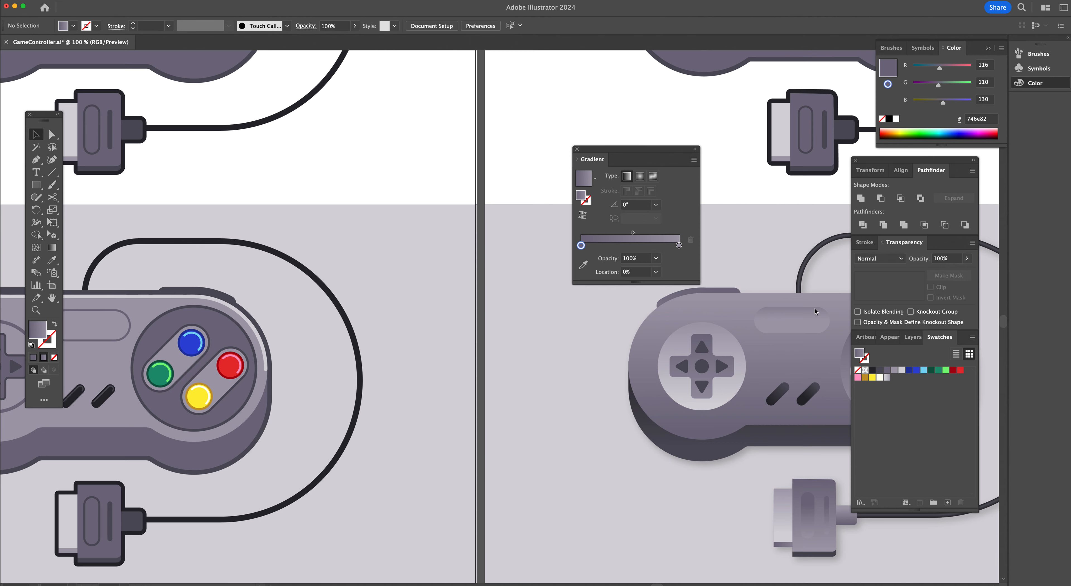
drag(859, 356, 900, 383)
Build a darker gradient from 28272e with a 51505b stop and save it as a swatch
scroll(771, 357, right, 5)
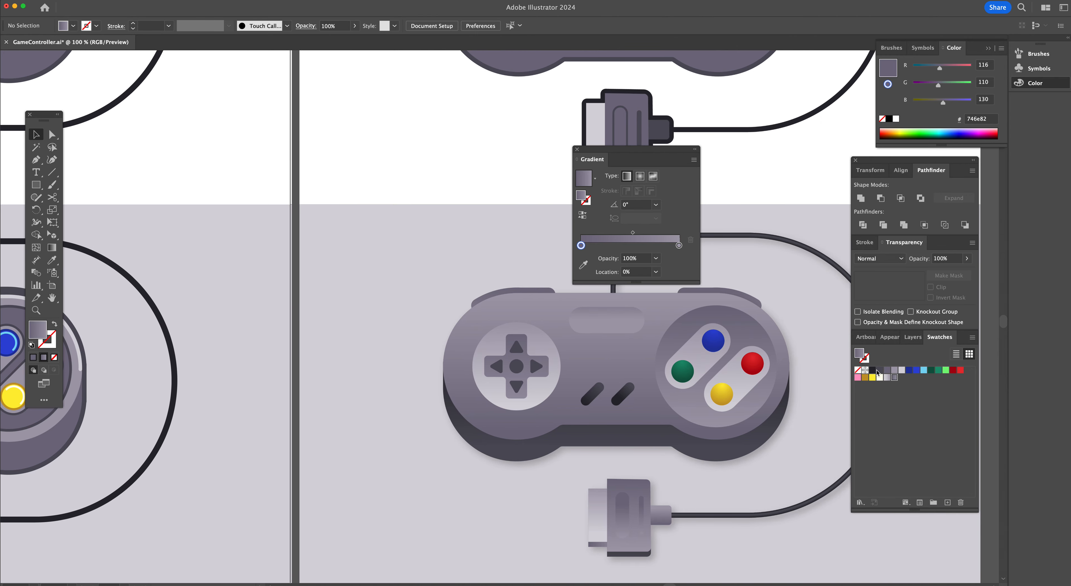
drag(879, 370, 665, 247)
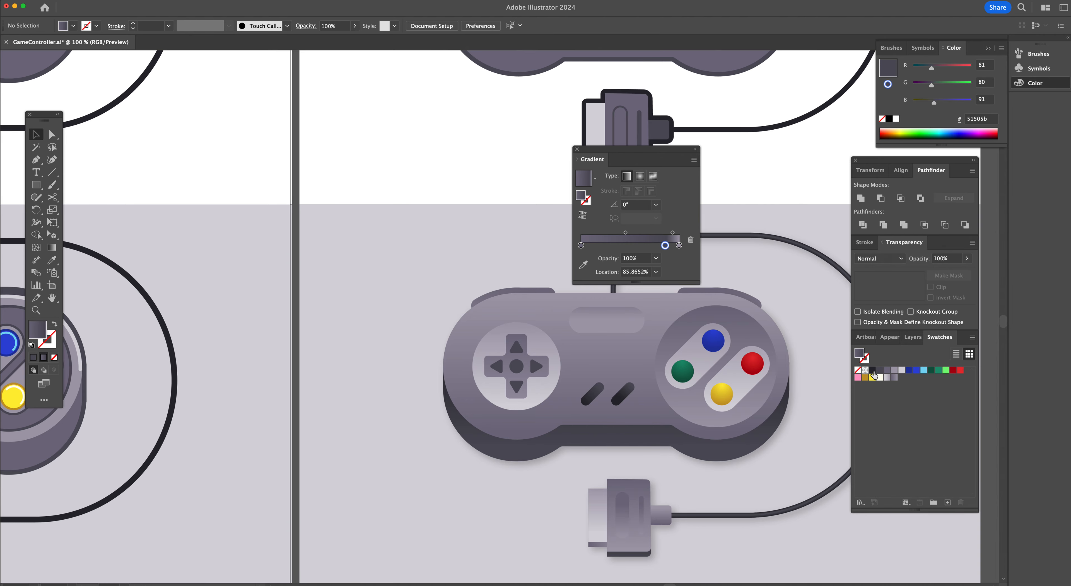
drag(872, 371, 647, 246)
drag(580, 245, 583, 264)
drag(679, 246, 568, 243)
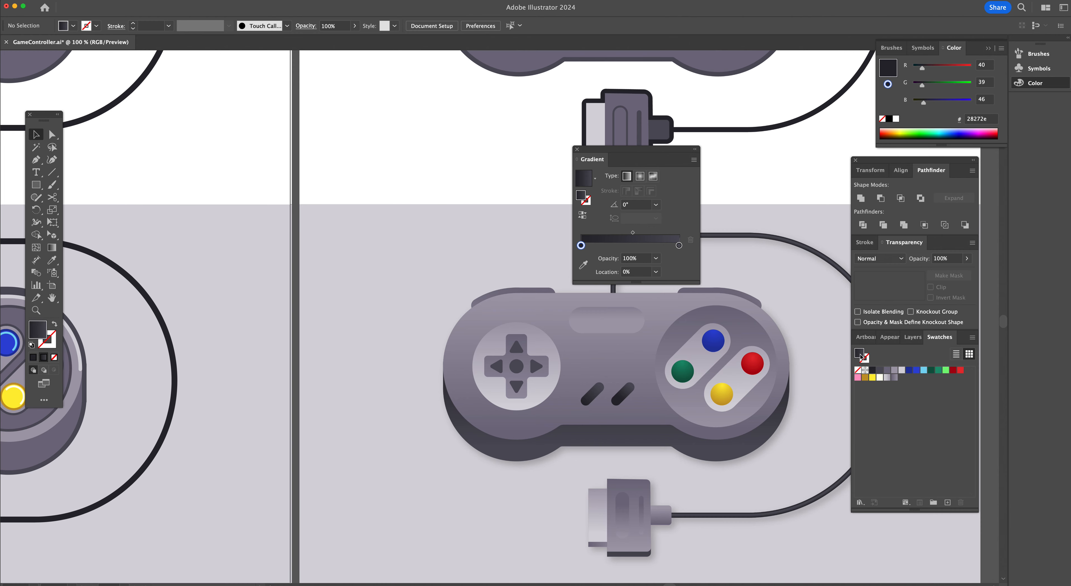
drag(861, 355, 908, 389)
Rebuild the gradient starting from the 51505b swatch and save it as another gradient swatch
click(887, 370)
click(879, 372)
click(887, 371)
click(879, 373)
drag(880, 371, 639, 297)
drag(884, 372, 677, 283)
drag(666, 246, 557, 247)
drag(858, 357, 906, 382)
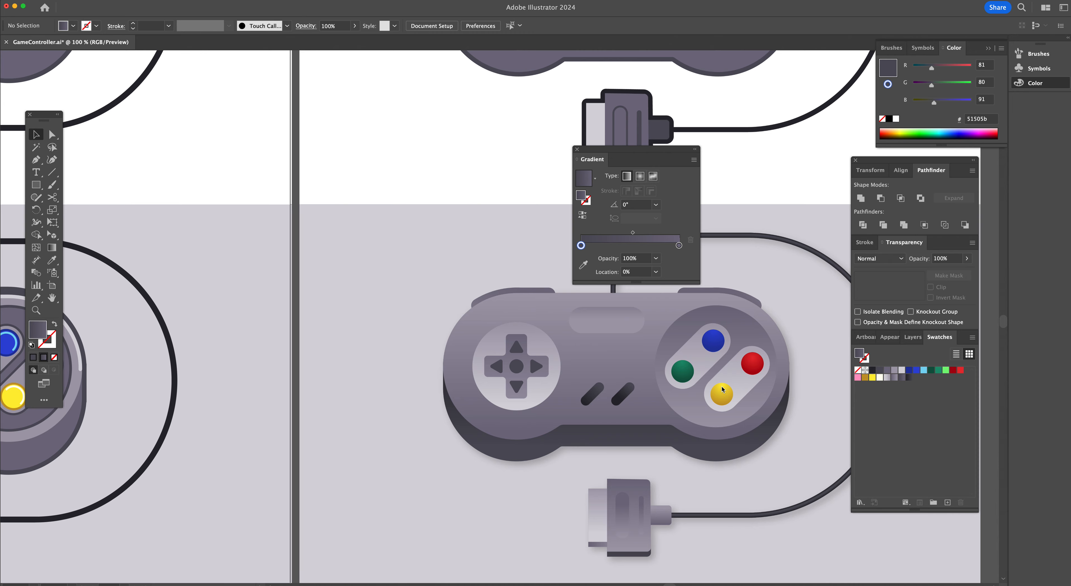
Delete the white highlight arcs from the four coloured buttons on the duplicate controller
scroll(464, 341, left, 10)
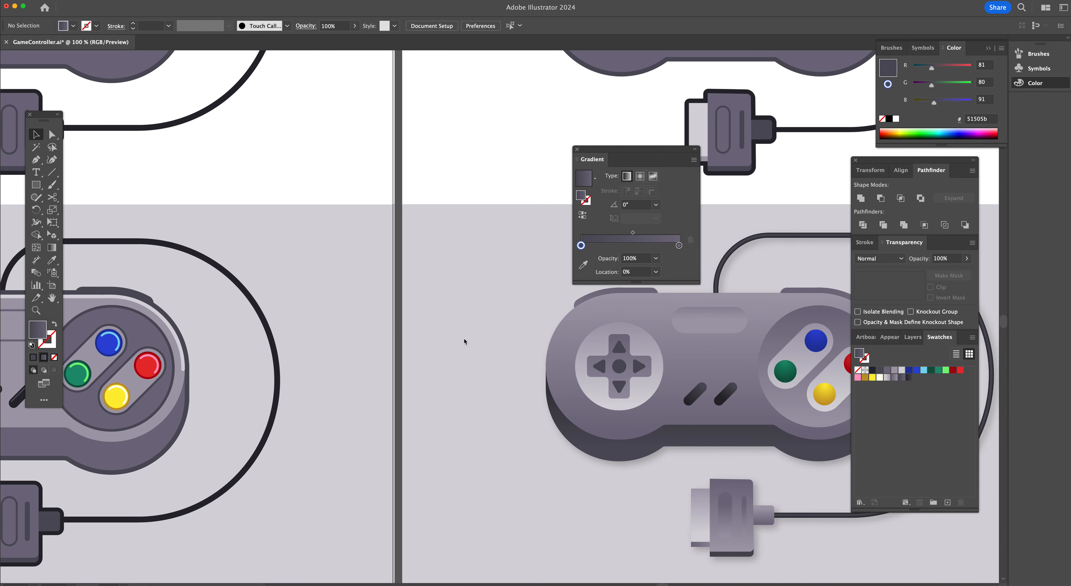
scroll(465, 341, left, 2)
scroll(463, 349, left, 4)
key(a)
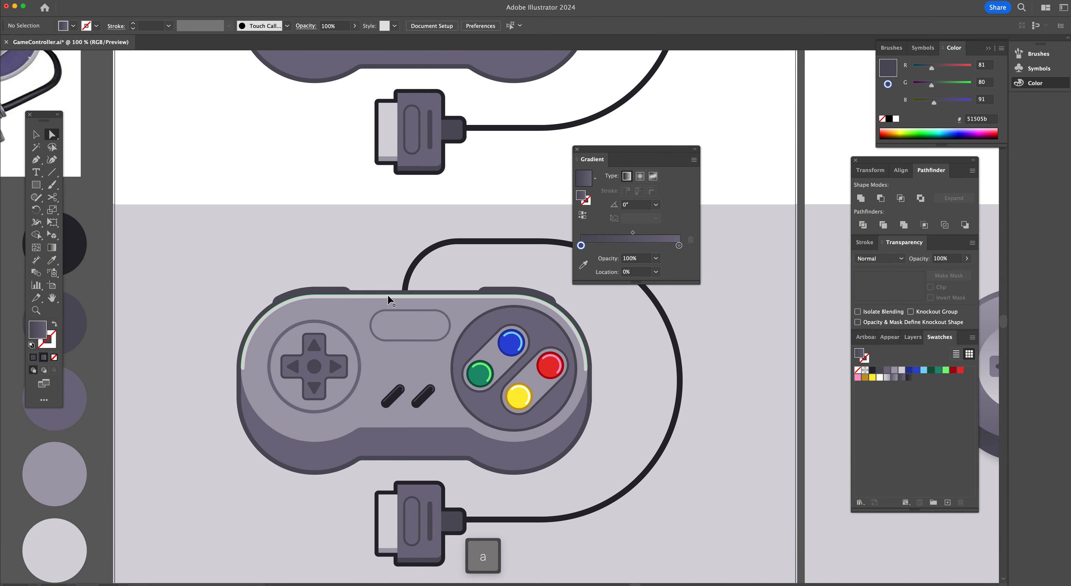
click(418, 301)
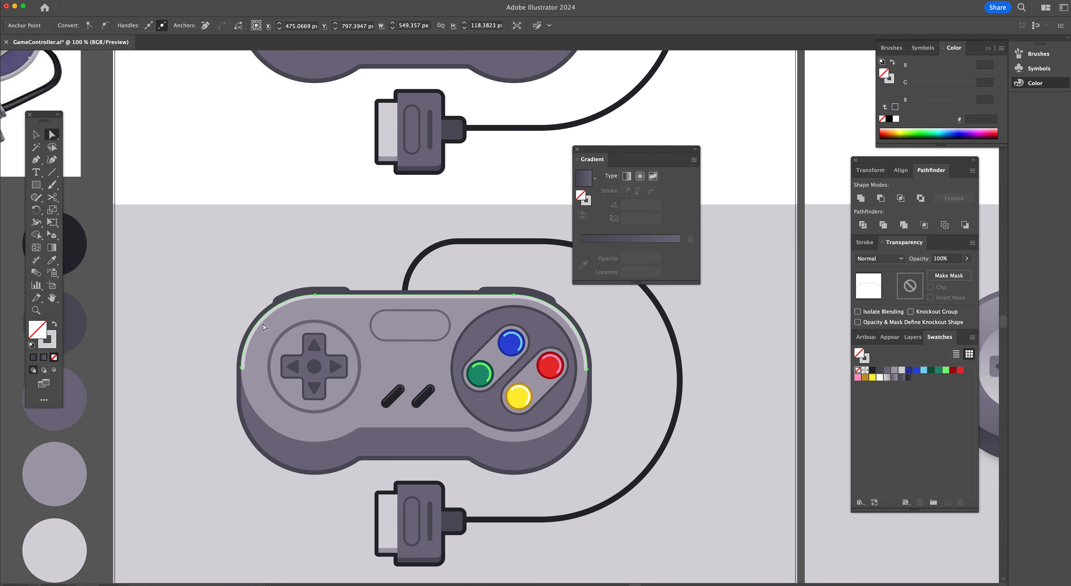
key(super+shift+a)
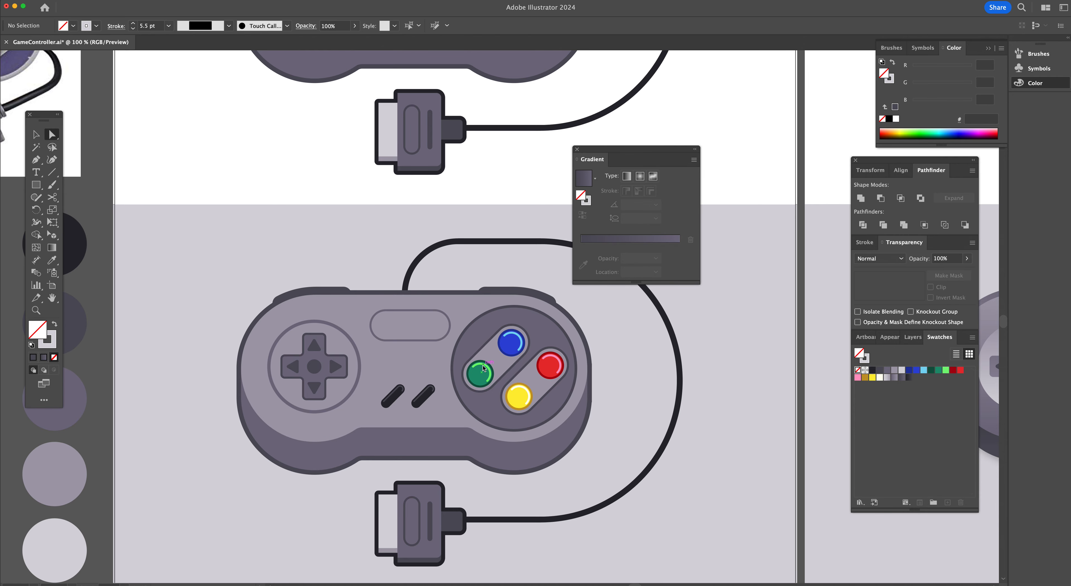
click(476, 372)
key(BackSpace)
key(BackSpace)
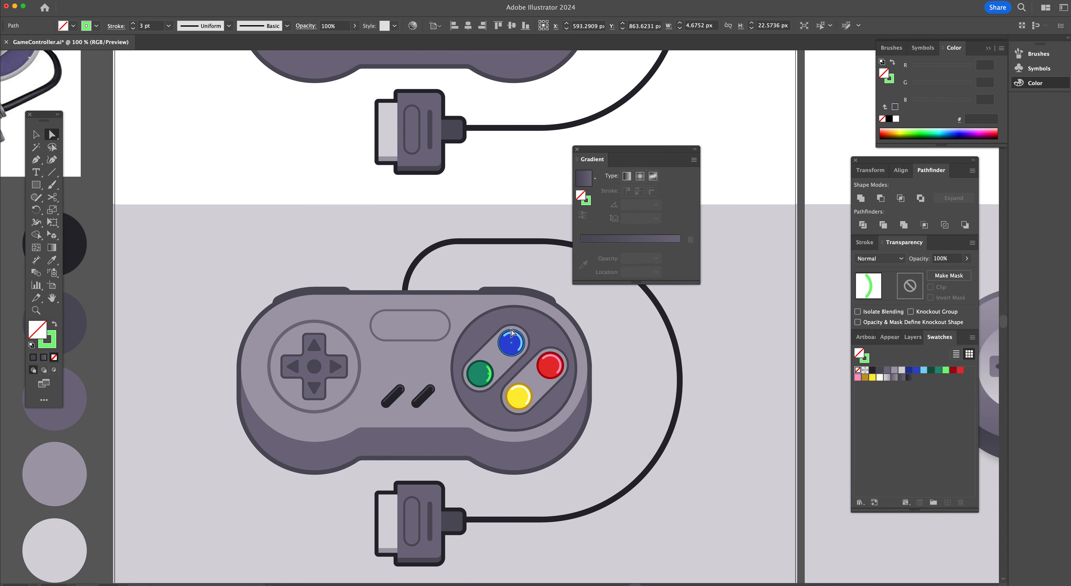
click(511, 335)
key(BackSpace)
key(BackSpace)
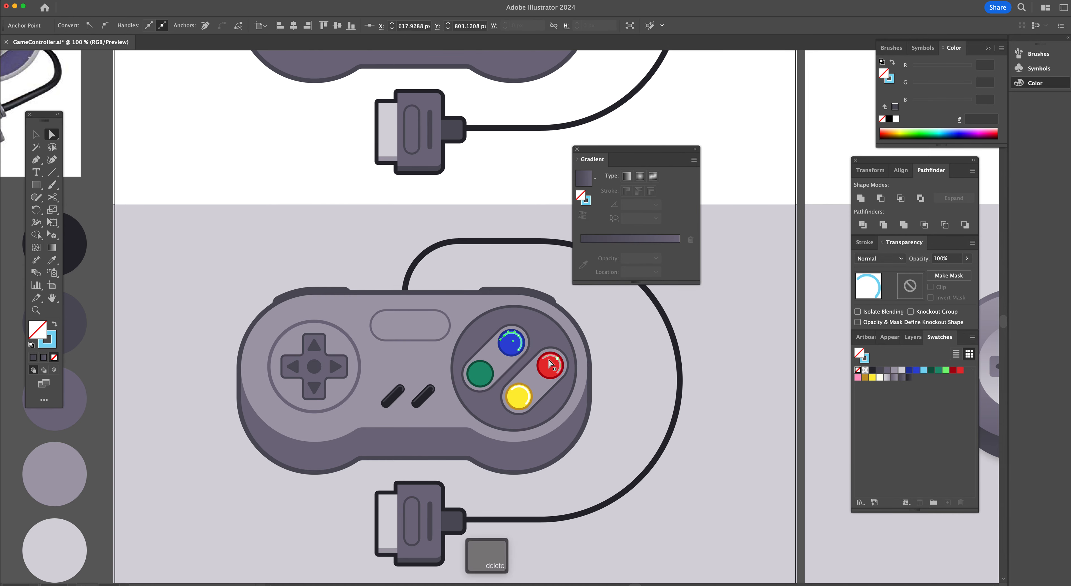
click(560, 362)
key(BackSpace)
key(BackSpace)
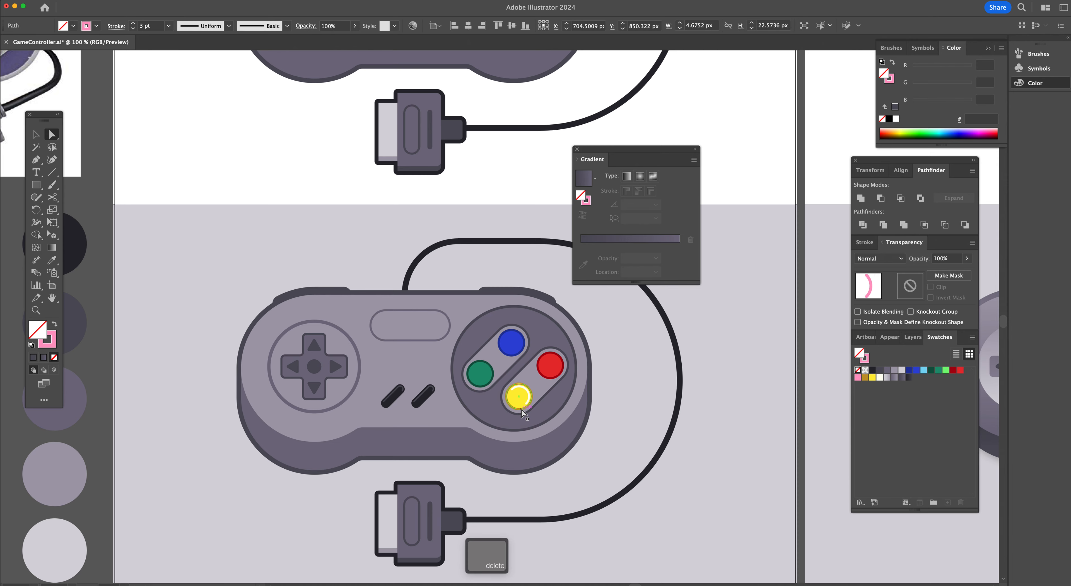
click(526, 395)
key(BackSpace)
key(BackSpace)
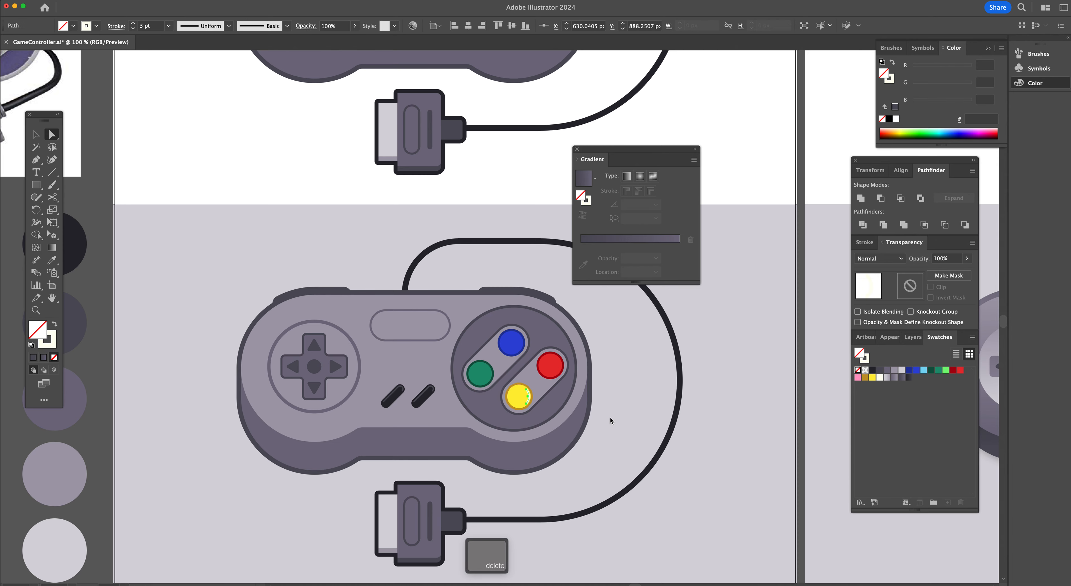
Delete the highlight strokes from the two diagonal select and start buttons
click(424, 397)
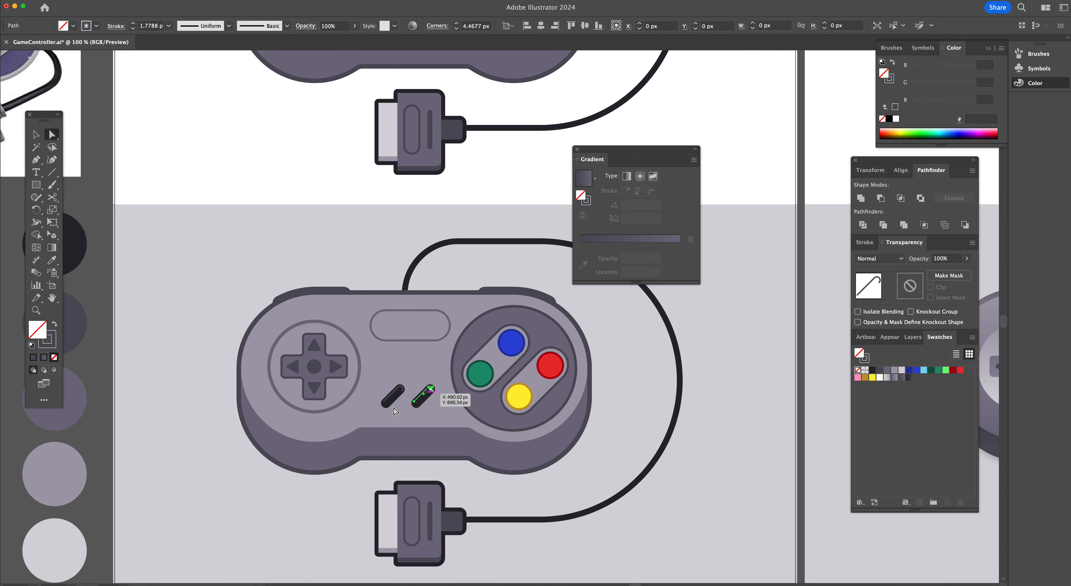
key(BackSpace)
key(BackSpace)
click(388, 402)
key(BackSpace)
key(BackSpace)
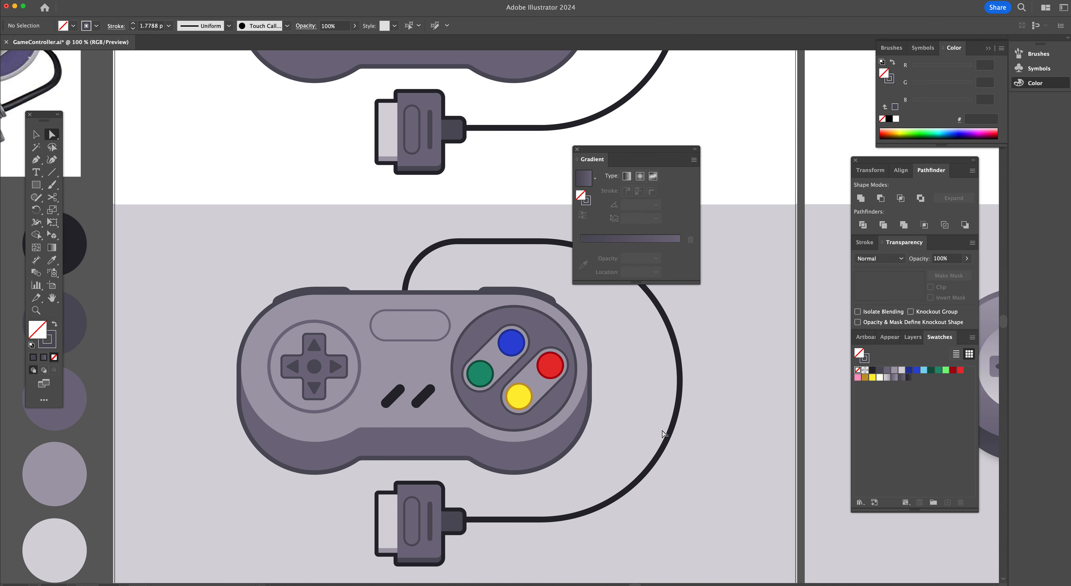
Delete the dark outlines of the controller body and the lower connector plug
scroll(663, 434, right, 3)
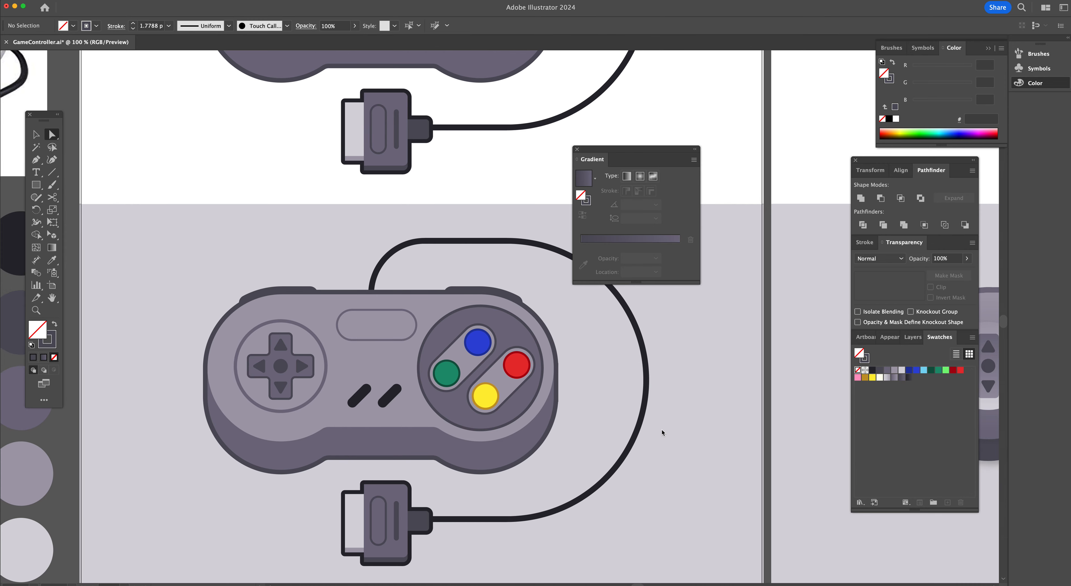
click(558, 408)
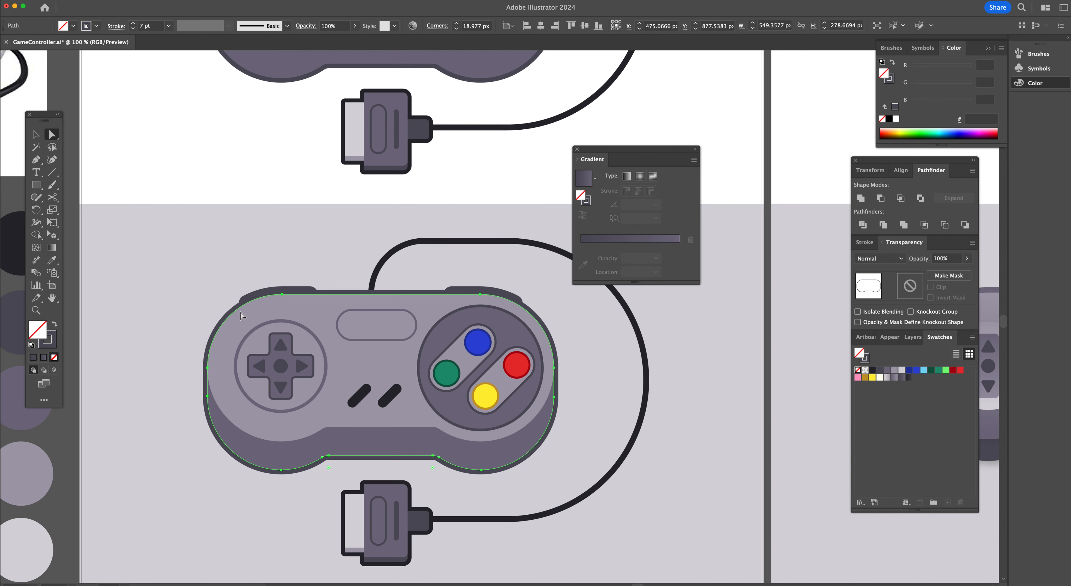
key(super+shift+a)
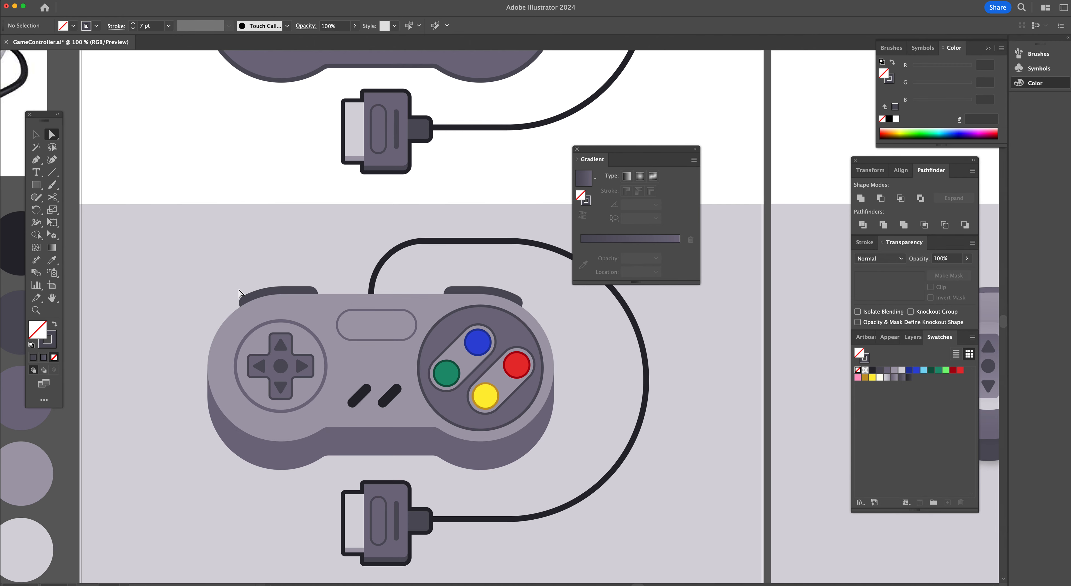
click(383, 485)
key(BackSpace)
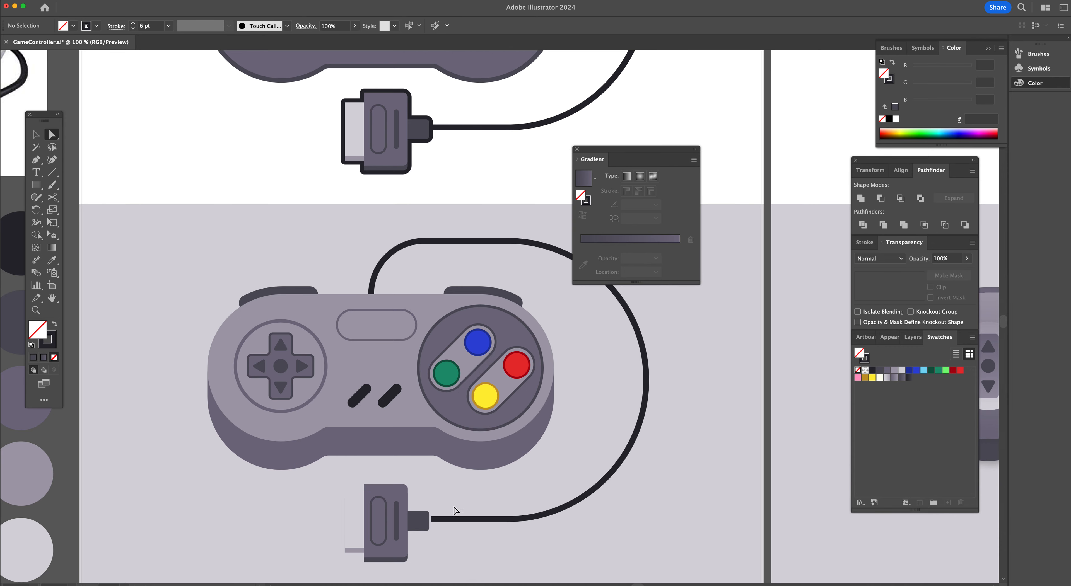
key(v)
drag(417, 562, 413, 521)
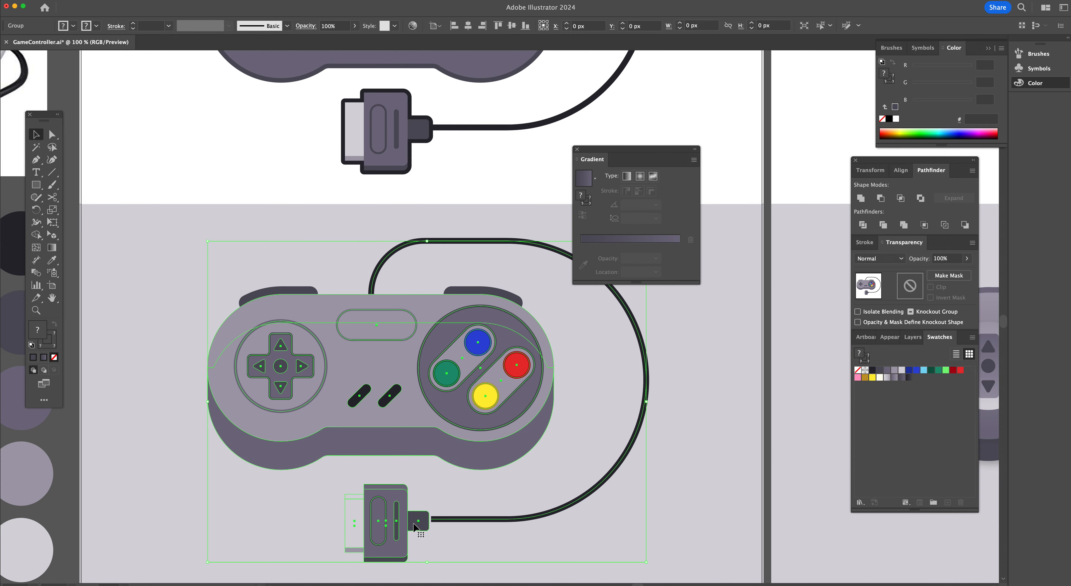
click(430, 540)
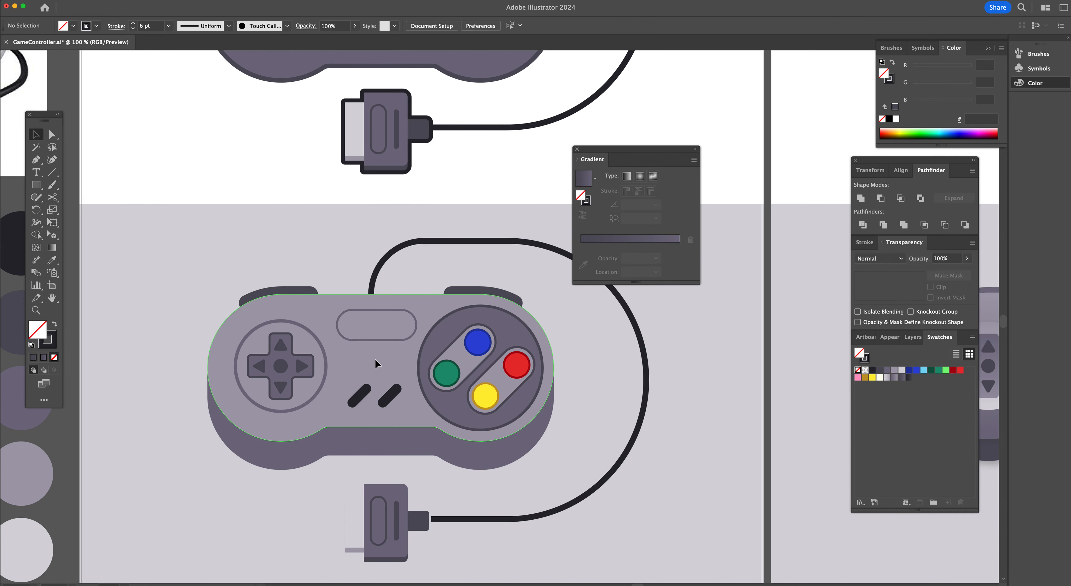
scroll(375, 359, right, 3)
drag(589, 153, 668, 143)
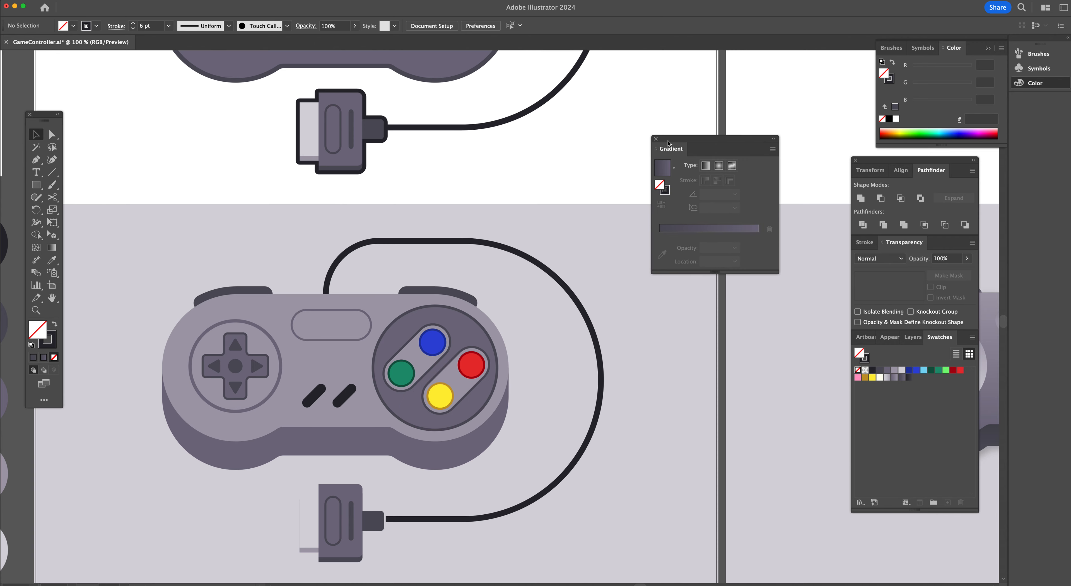
key(a)
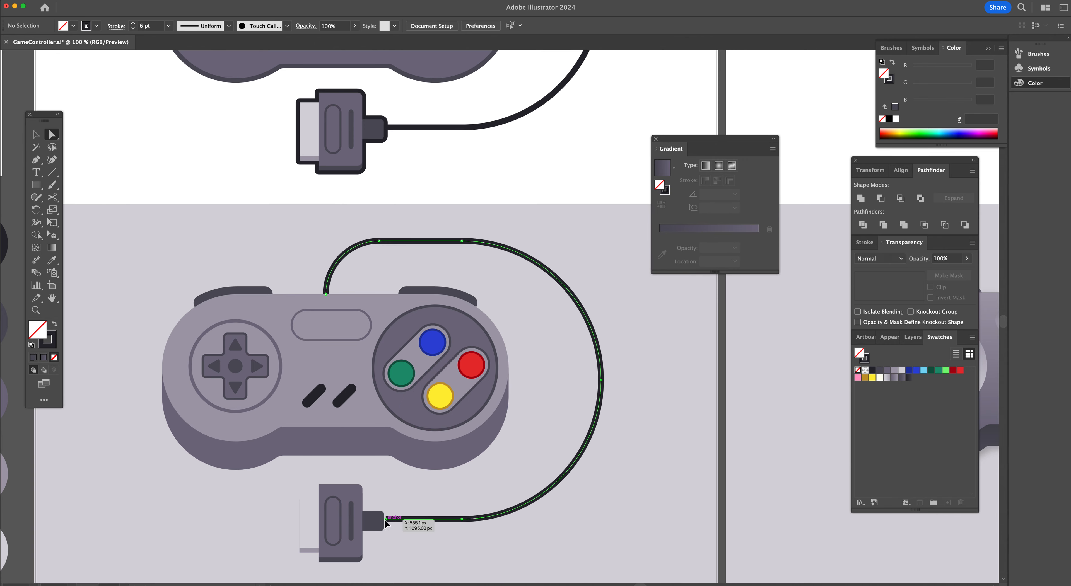
click(385, 519)
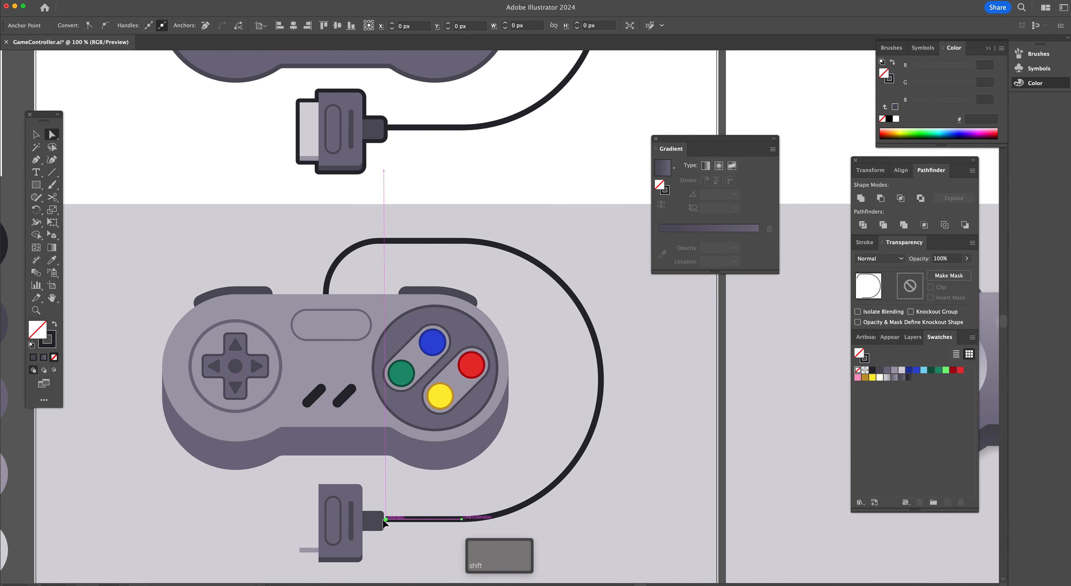
click(518, 485)
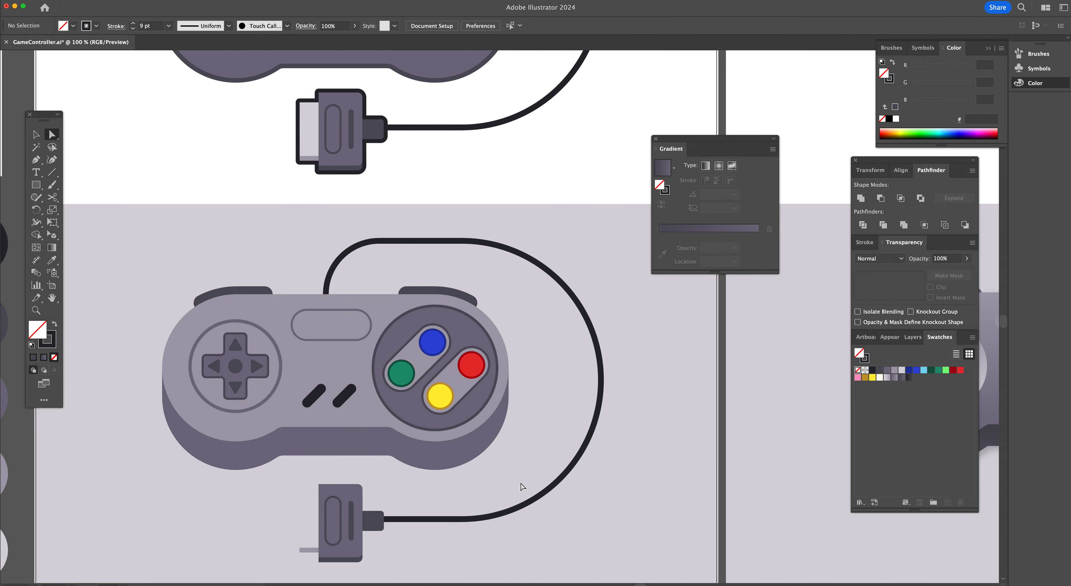
Fill the controller's top face with the 746e82 gradient swatch
scroll(522, 487, left, 3)
scroll(522, 486, left, 5)
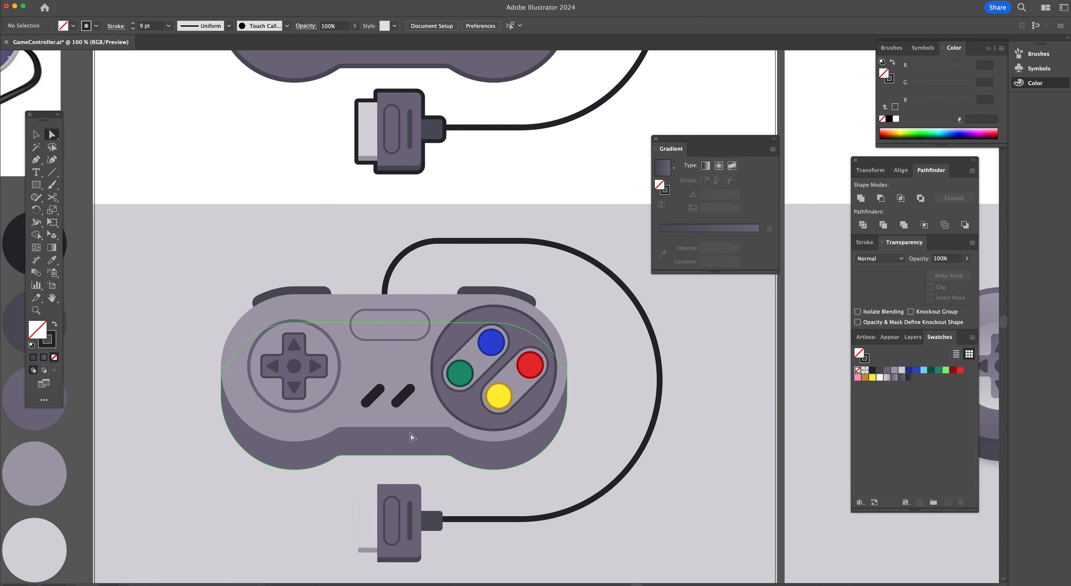
click(422, 367)
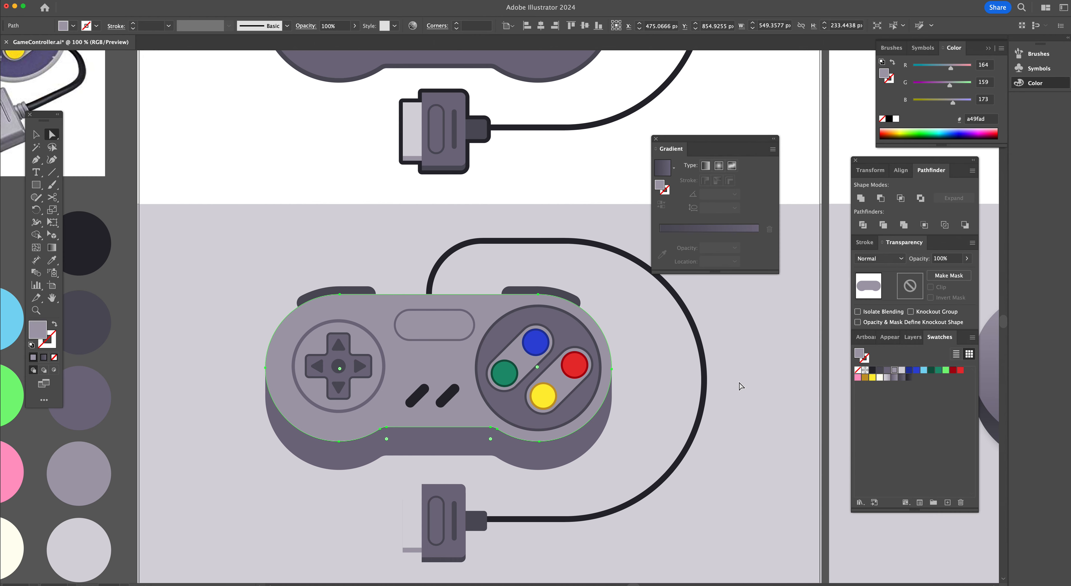
scroll(731, 383, right, 10)
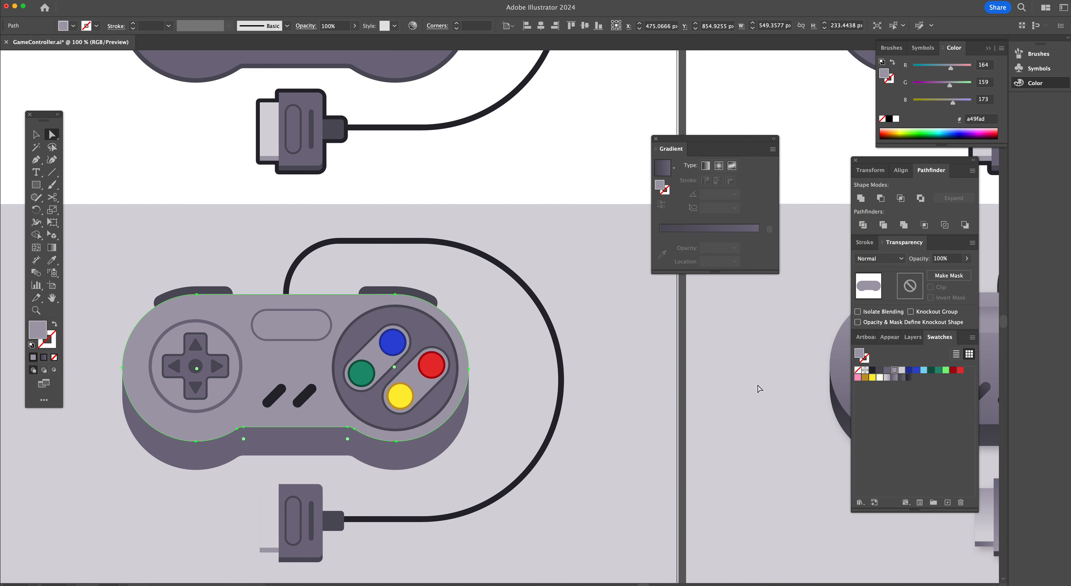
scroll(759, 387, right, 14)
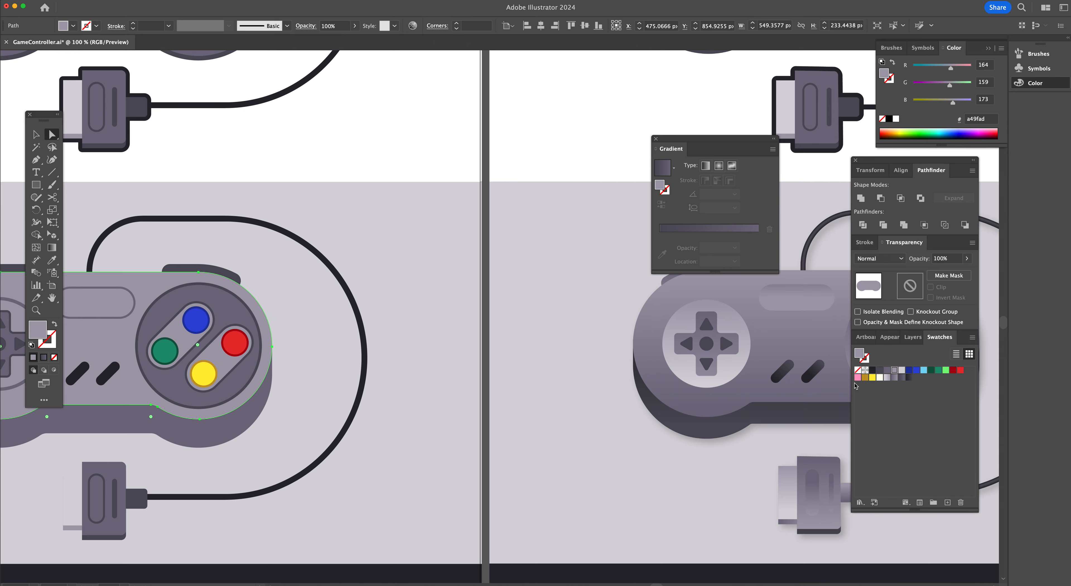
click(895, 377)
Redirect the top face's gradient vertically at 90° with the Gradient tool
scroll(431, 360, left, 15)
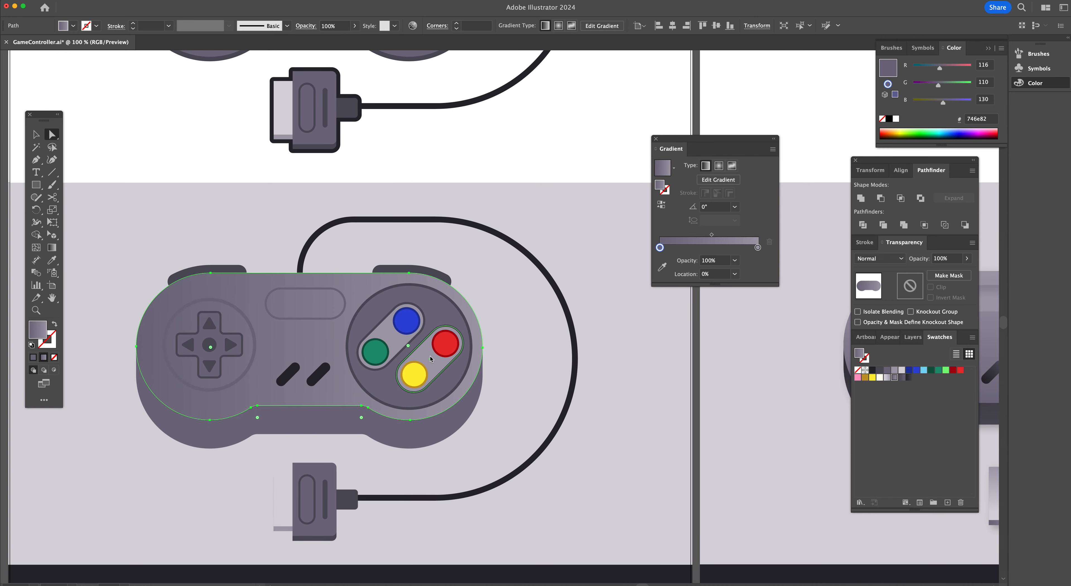
scroll(431, 359, left, 10)
drag(689, 141, 735, 120)
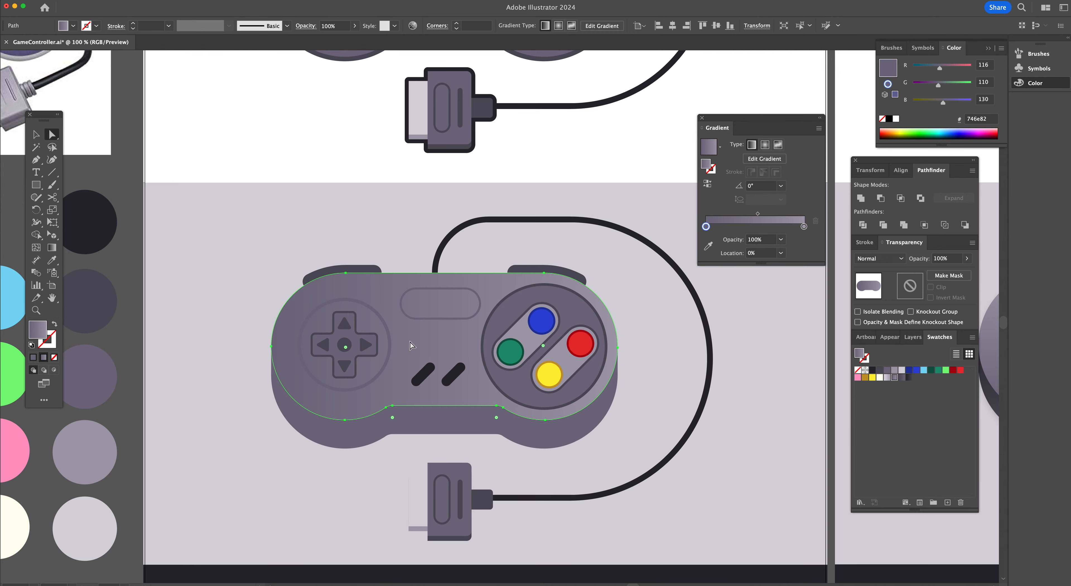
key(g)
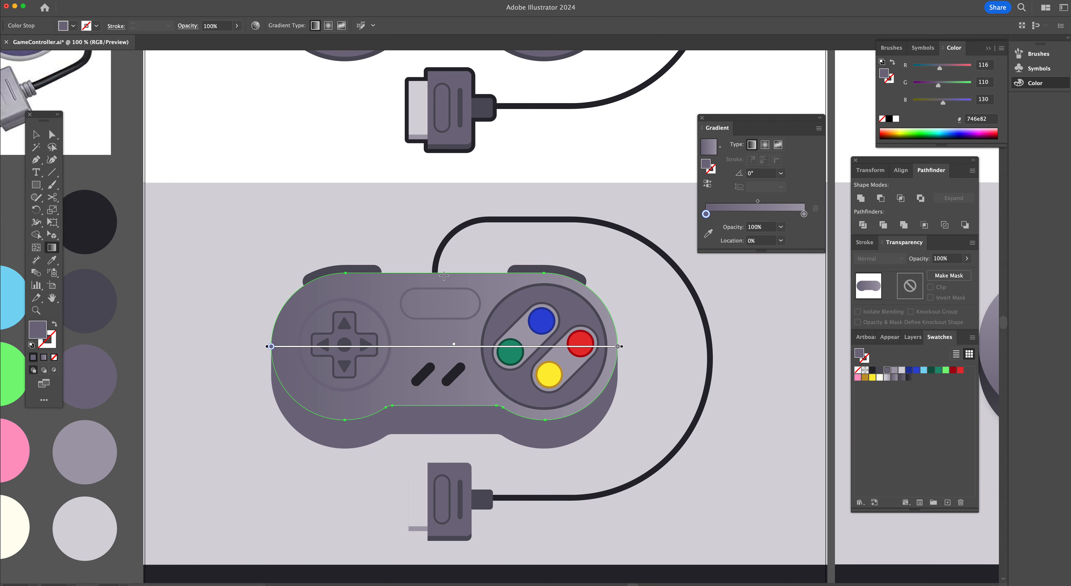
mouse_move(444, 274)
mouse_down()
mouse_move(447, 403)
mouse_move(468, 397)
mouse_move(468, 280)
mouse_up()
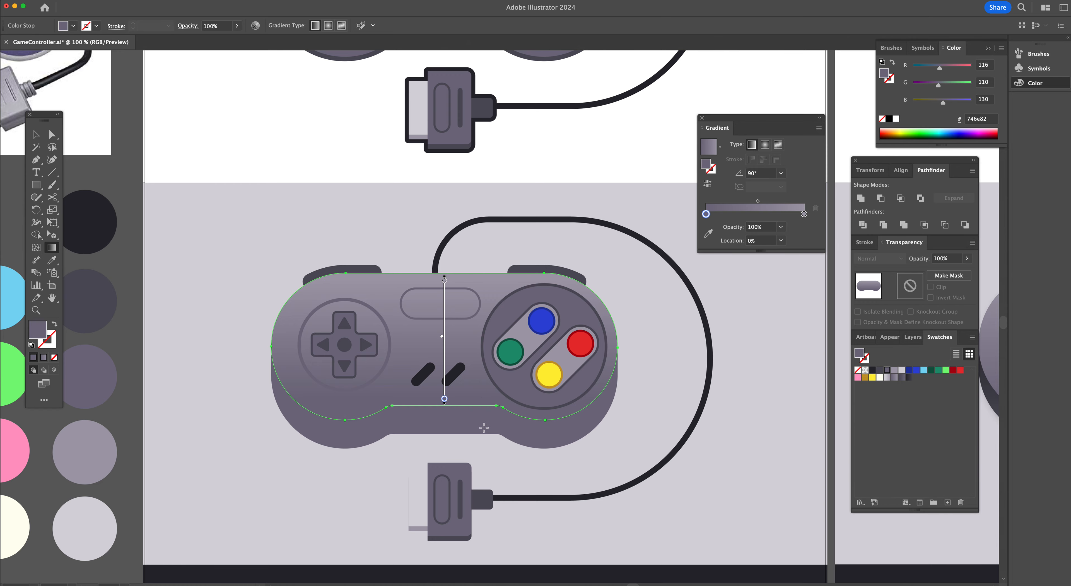
Ungroup the controller artwork
key(v)
click(465, 425)
click(337, 454)
click(351, 432)
right_click(515, 371)
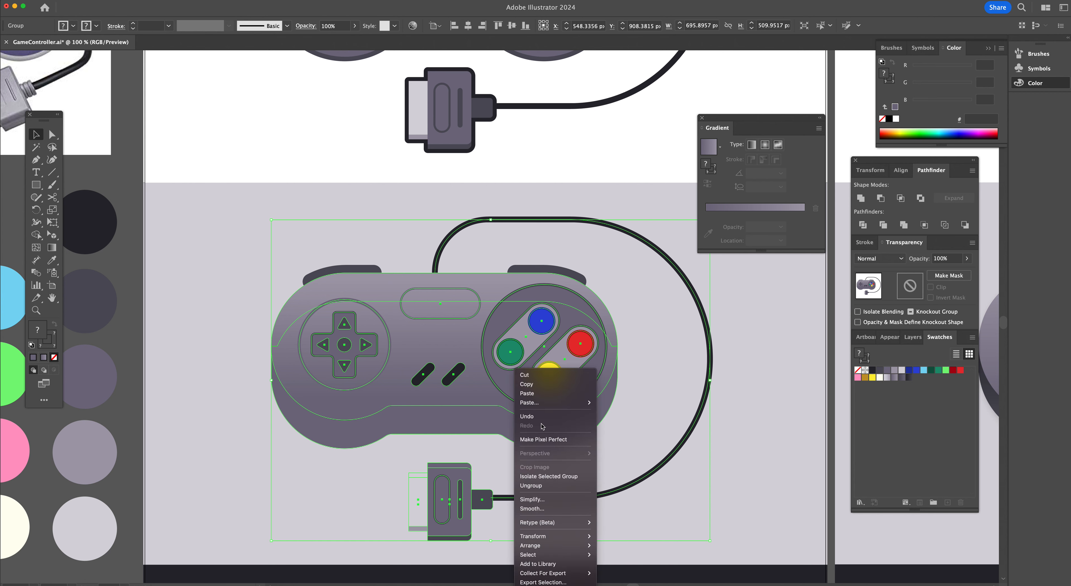
click(542, 489)
Try filling the controller body group with the 51505b gradient swatch, then undo it
click(409, 429)
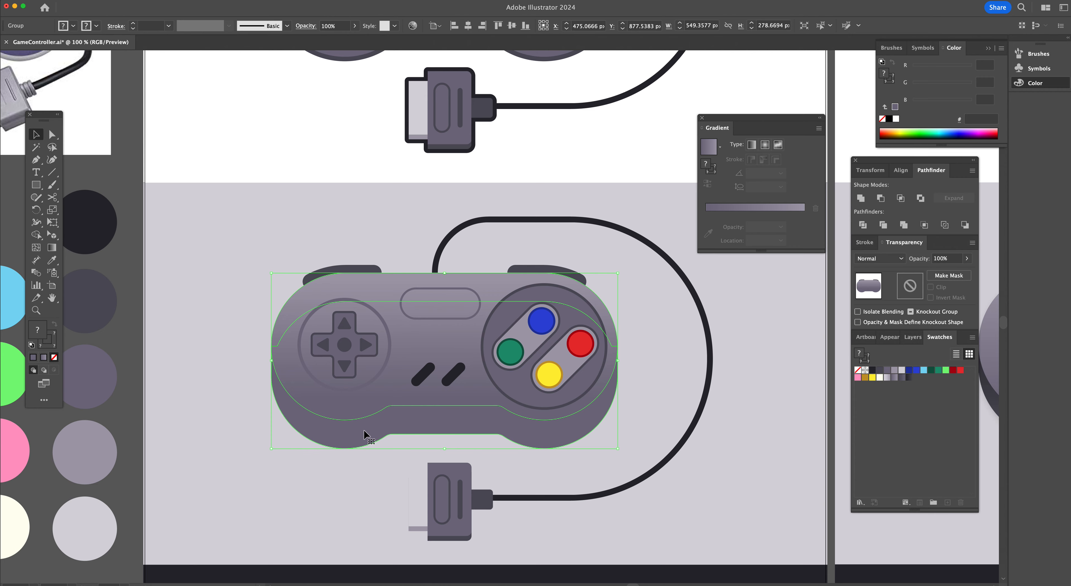
scroll(568, 428, right, 1)
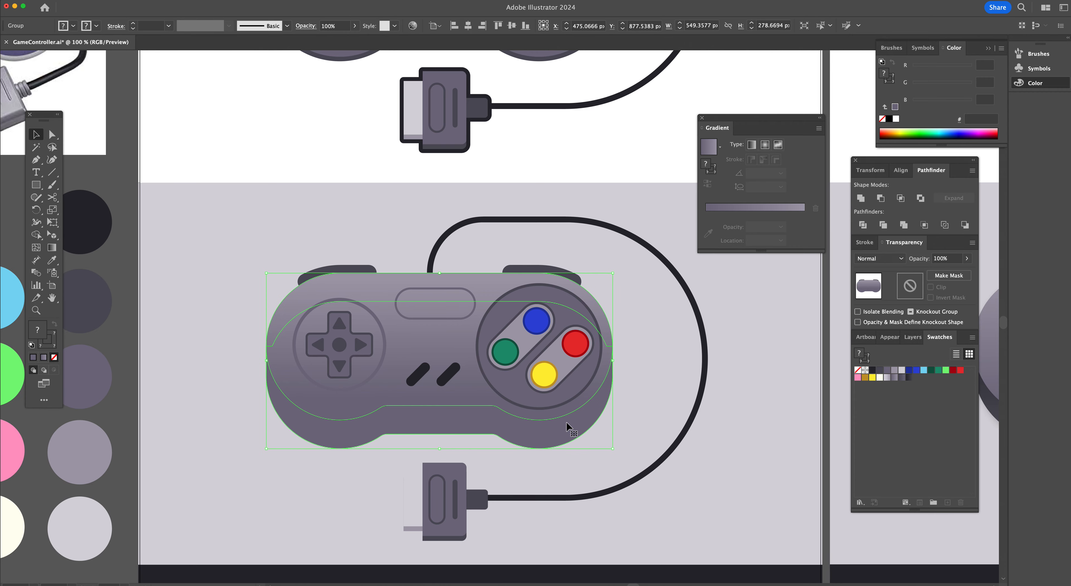
scroll(568, 429, right, 10)
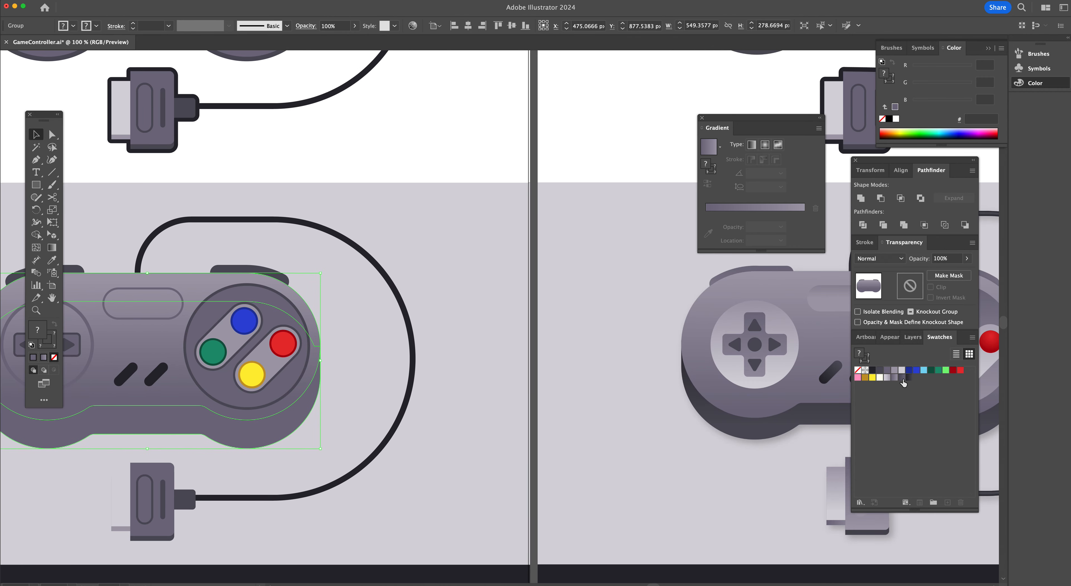
click(902, 377)
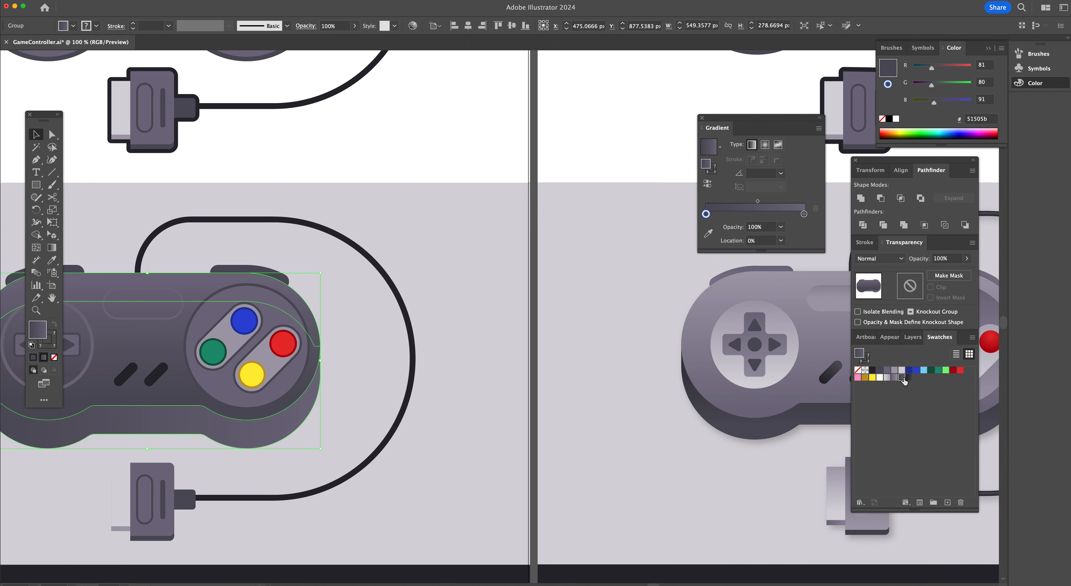
key(super+z)
Fill the controller's bottom base shape with the dark 28272e gradient swatch
click(349, 440)
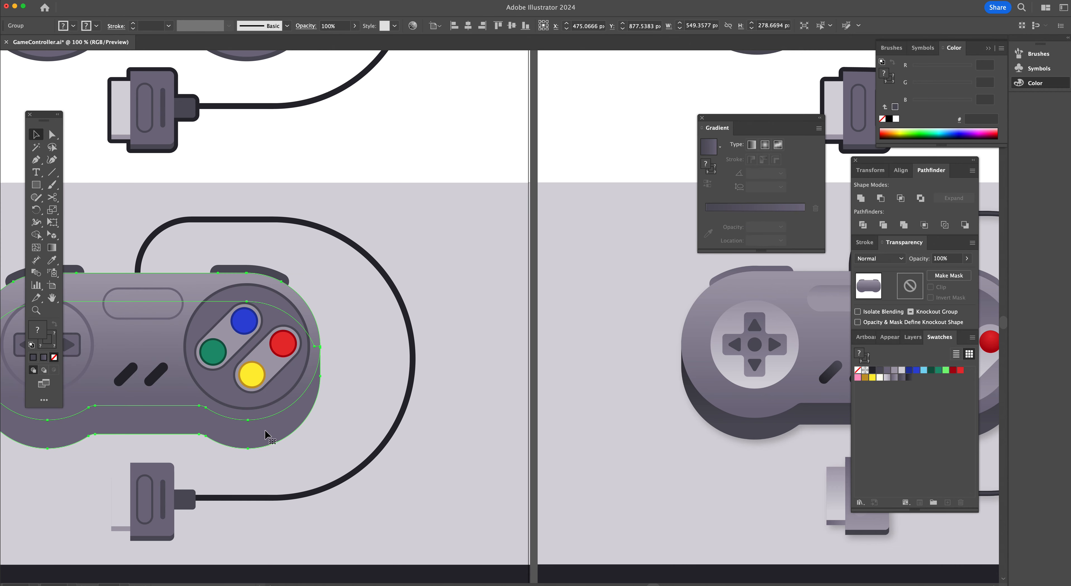
click(265, 430)
key(a)
click(259, 443)
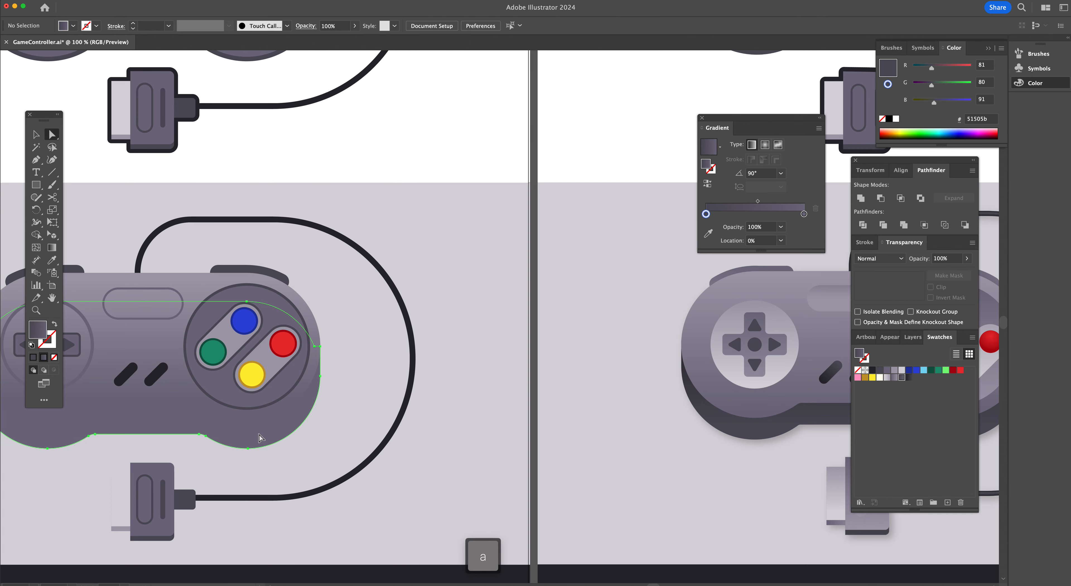
click(909, 378)
scroll(385, 430, left, 10)
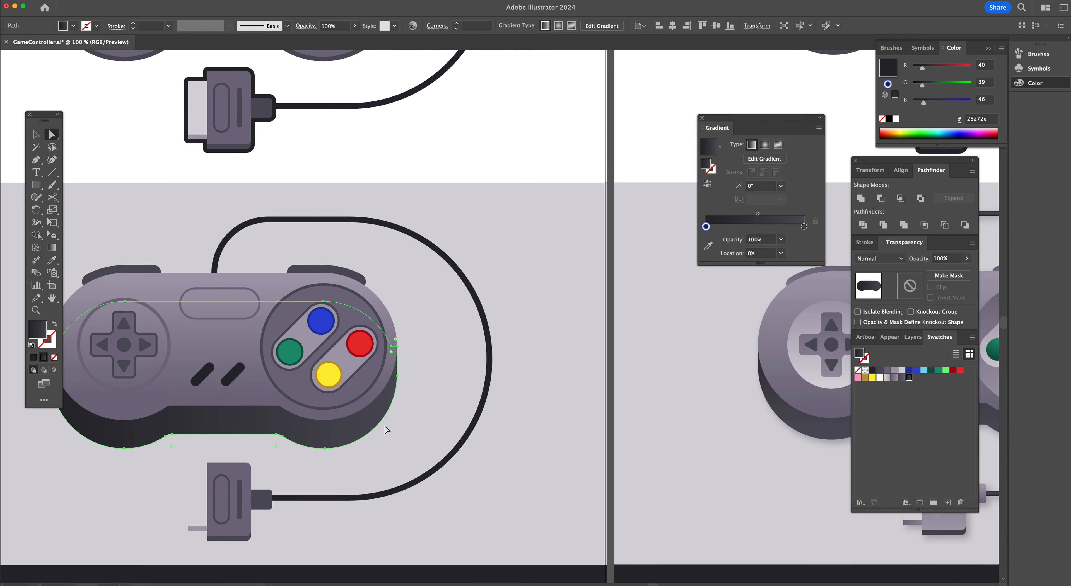
Redirect the base shape's gradient vertically with the Gradient tool, undoing a second attempt
key(g)
drag(402, 309, 395, 413)
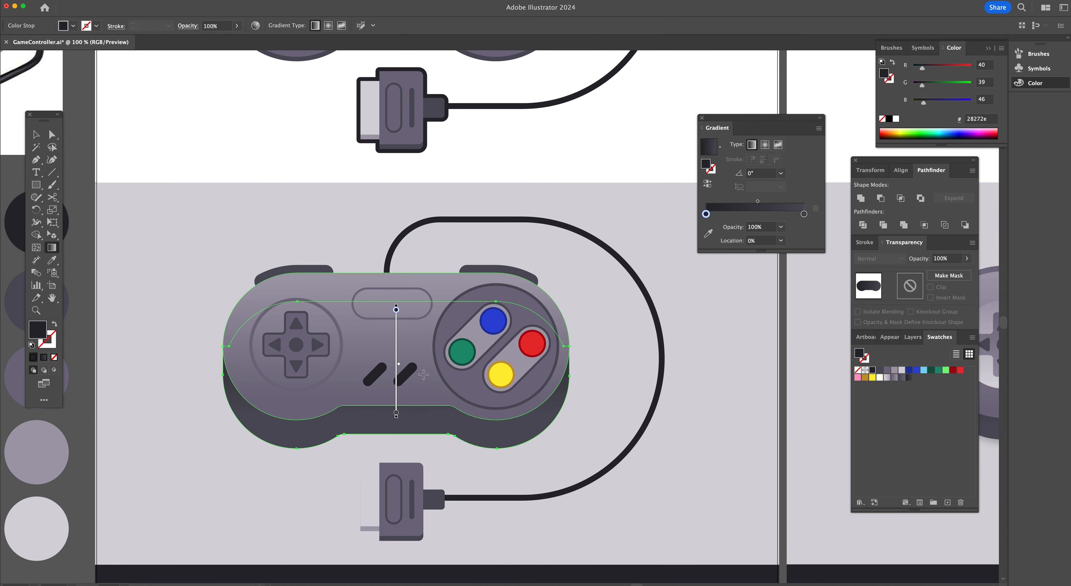
drag(411, 305, 412, 433)
key(super+z)
key(v)
click(571, 417)
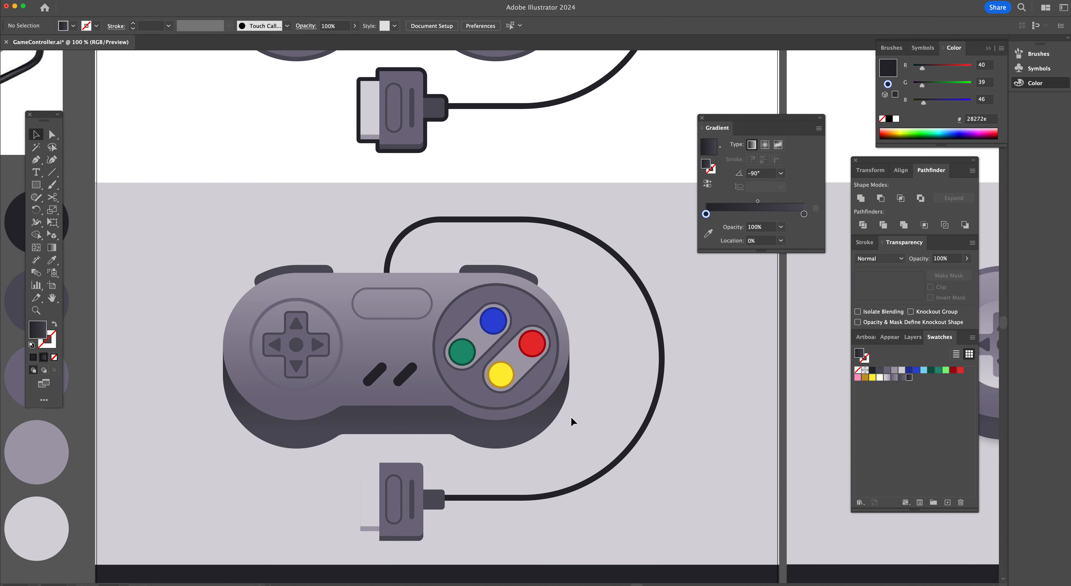
Apply the light d6d4da gradient to the D-pad's circular base as its fill
scroll(571, 417, right, 10)
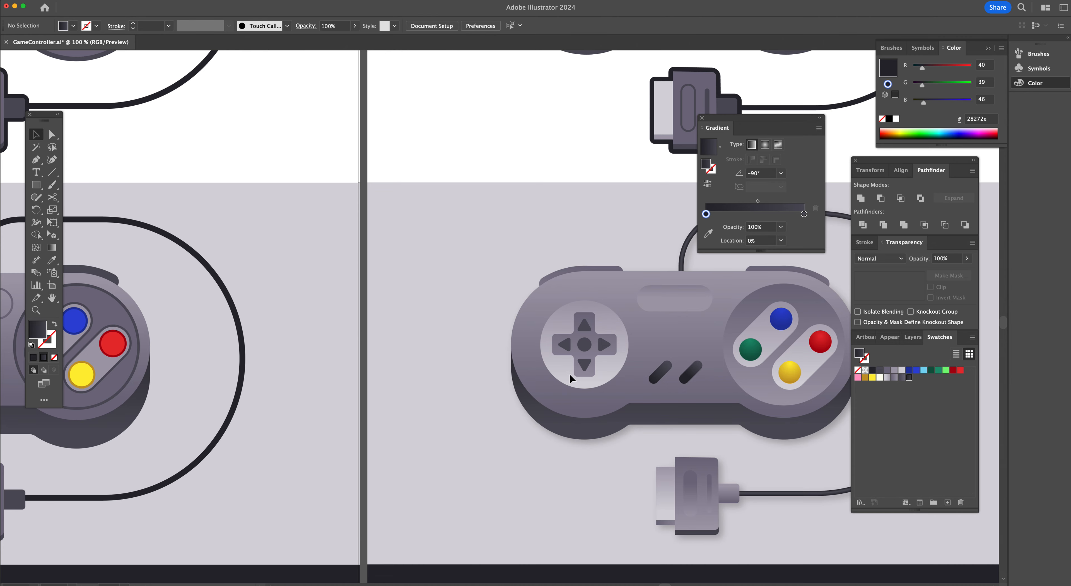
scroll(492, 341, left, 3)
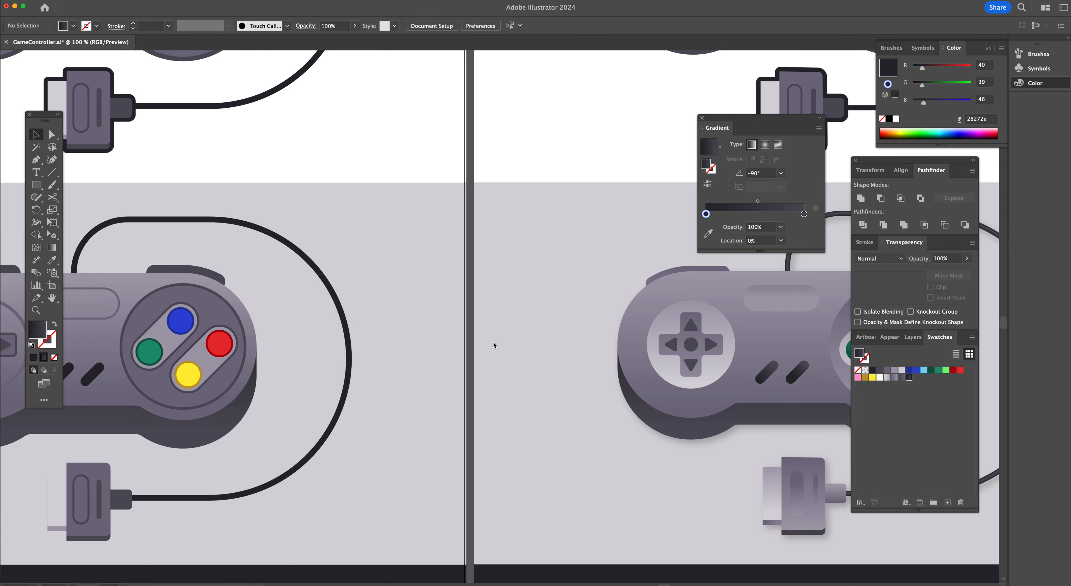
scroll(493, 345, left, 10)
key(a)
click(347, 300)
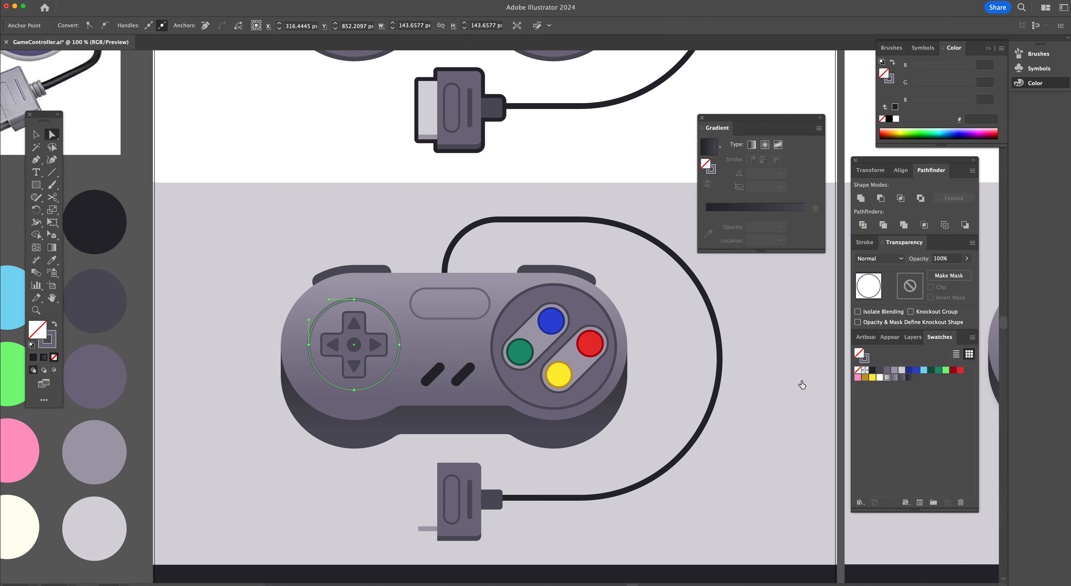
key(period)
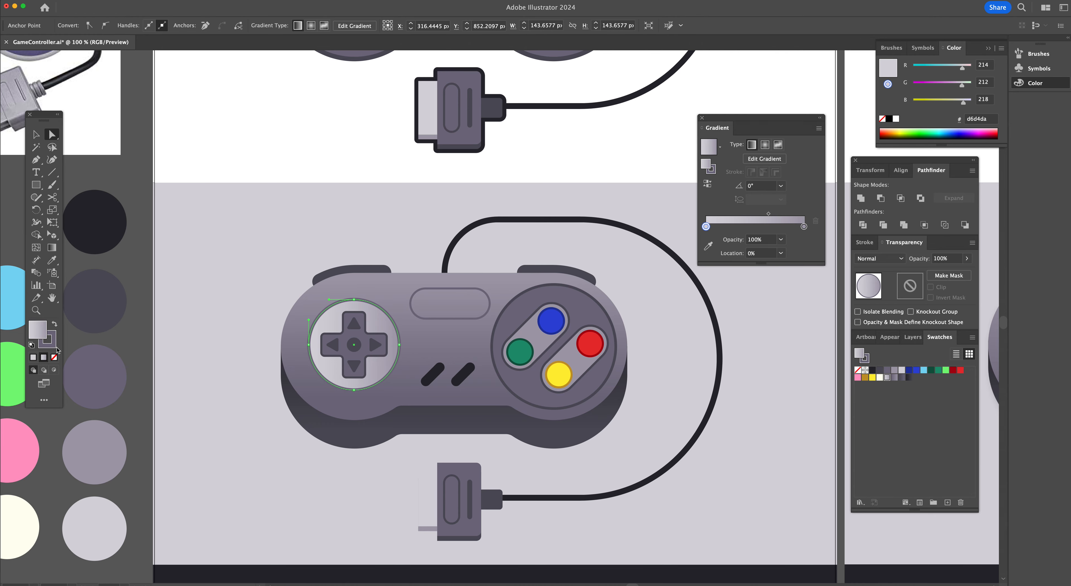
click(46, 342)
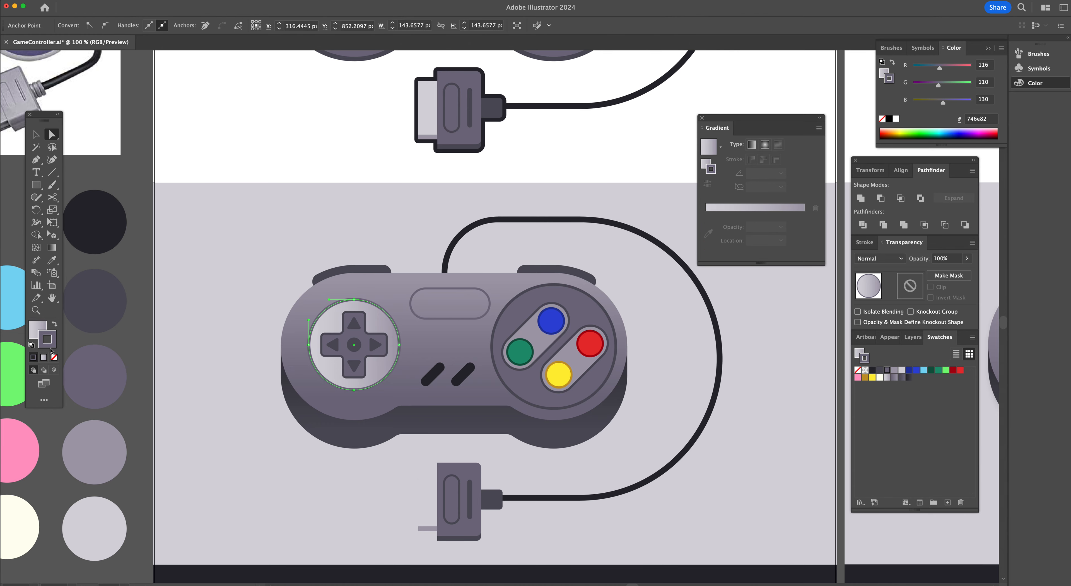
click(34, 331)
Orient the D-pad base's gradient vertically at 90° with the Gradient tool
key(g)
scroll(510, 350, right, 1)
scroll(510, 350, right, 10)
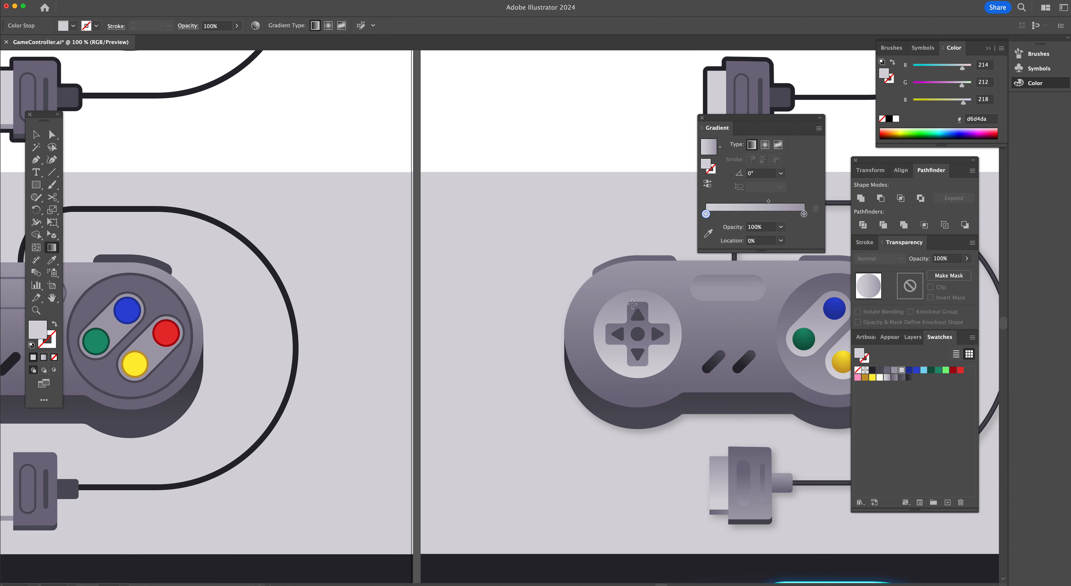
scroll(367, 360, left, 7)
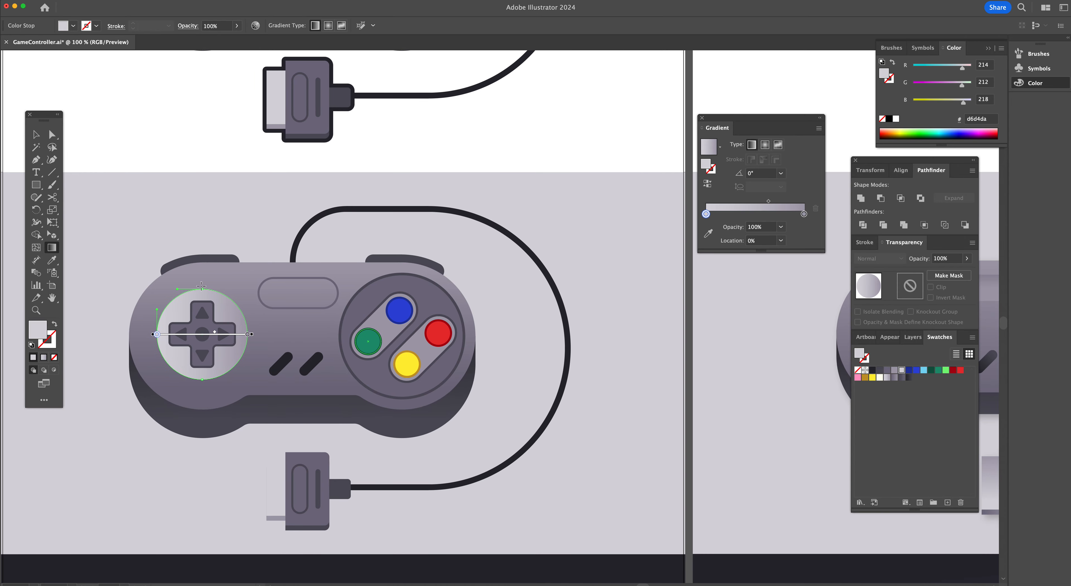
mouse_move(201, 293)
mouse_down()
mouse_move(203, 379)
mouse_move(211, 289)
mouse_up()
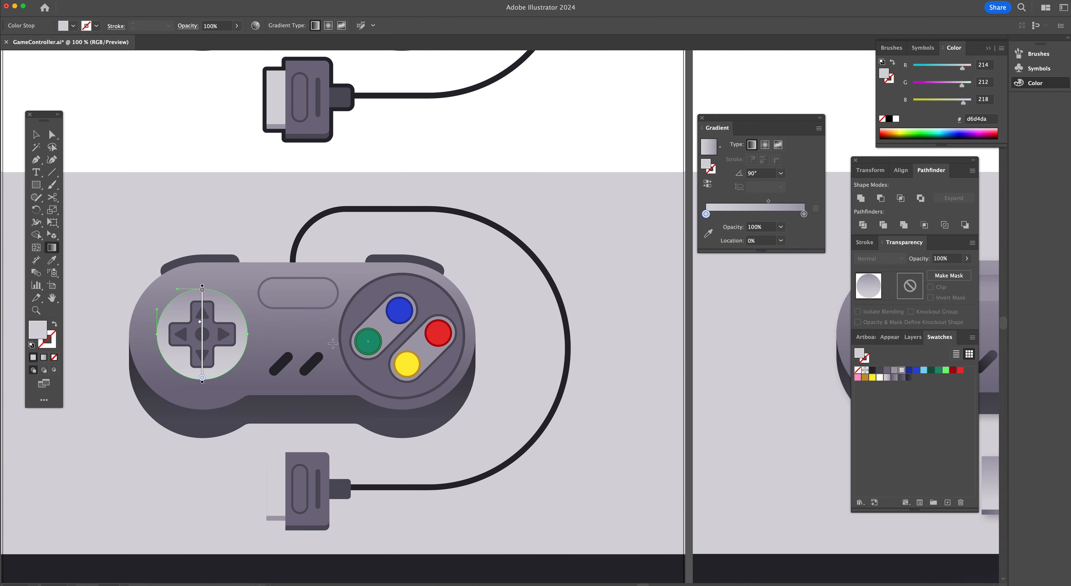
Fill the action buttons' circular base with the 746e82 gradient swatch
scroll(331, 344, right, 5)
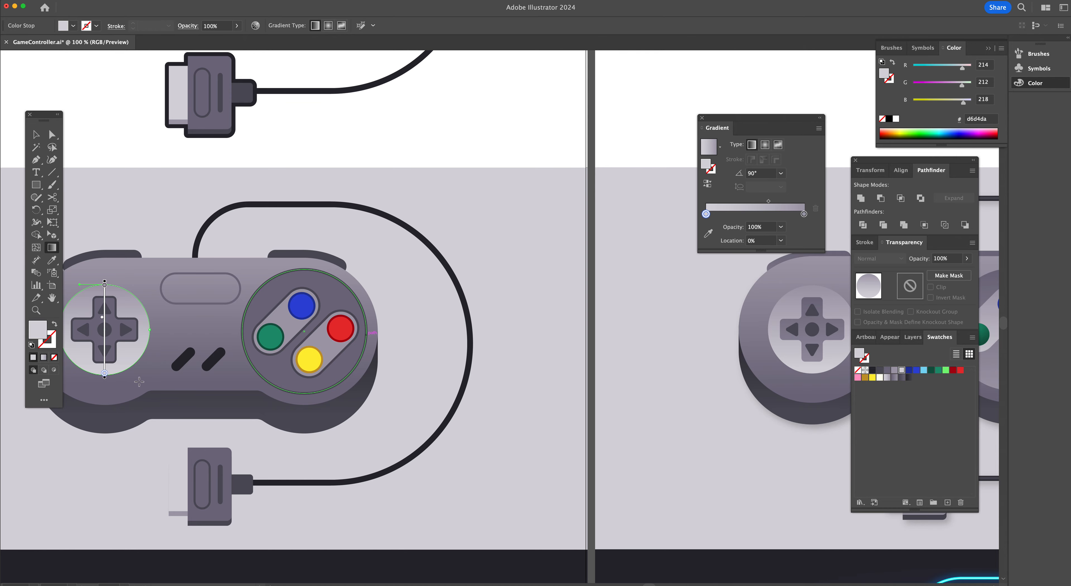
key(a)
click(244, 336)
scroll(315, 334, right, 15)
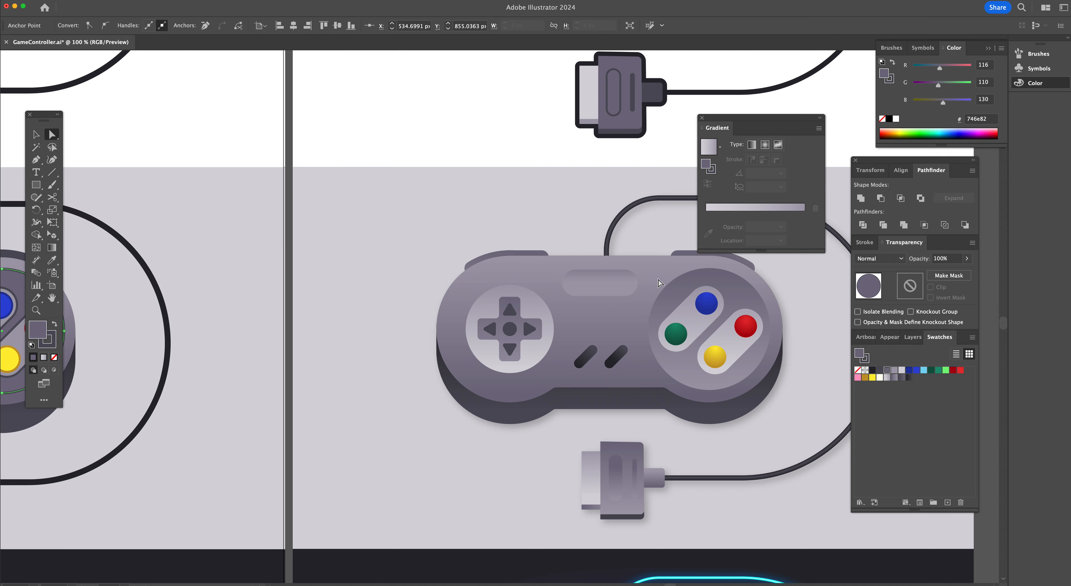
scroll(476, 324, left, 5)
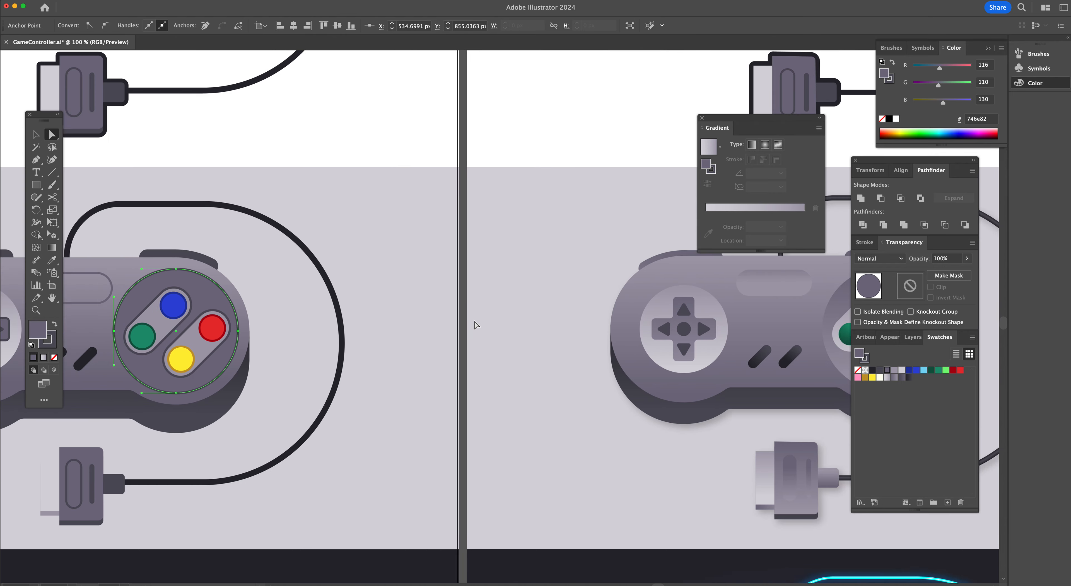
scroll(476, 324, left, 7)
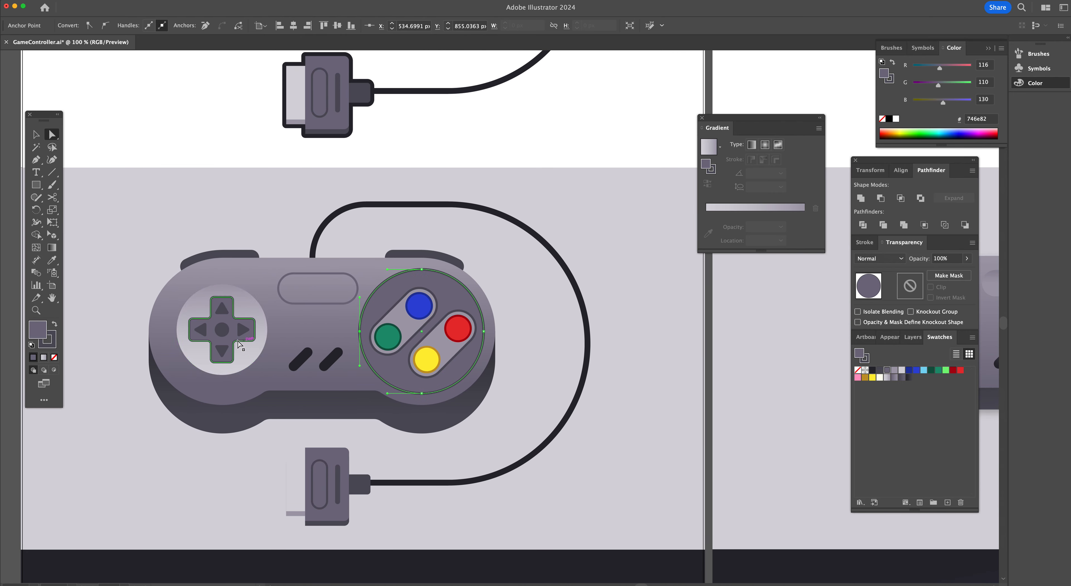
click(47, 341)
click(54, 357)
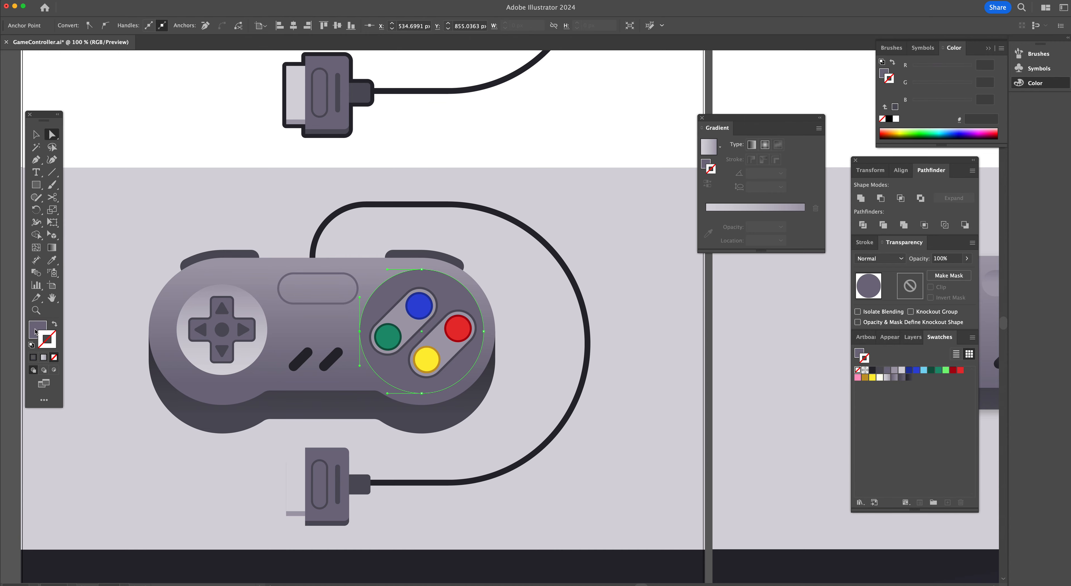
click(895, 378)
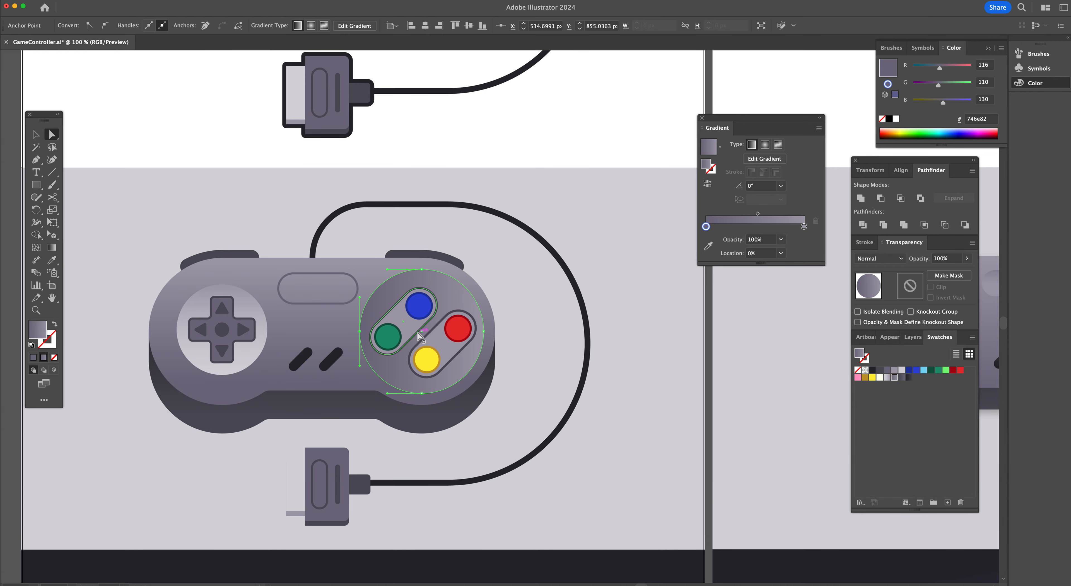
Redirect the buttons' base gradient vertically at -90° with the Gradient tool
key(g)
mouse_move(420, 389)
mouse_down()
mouse_move(422, 270)
mouse_move(431, 391)
mouse_up()
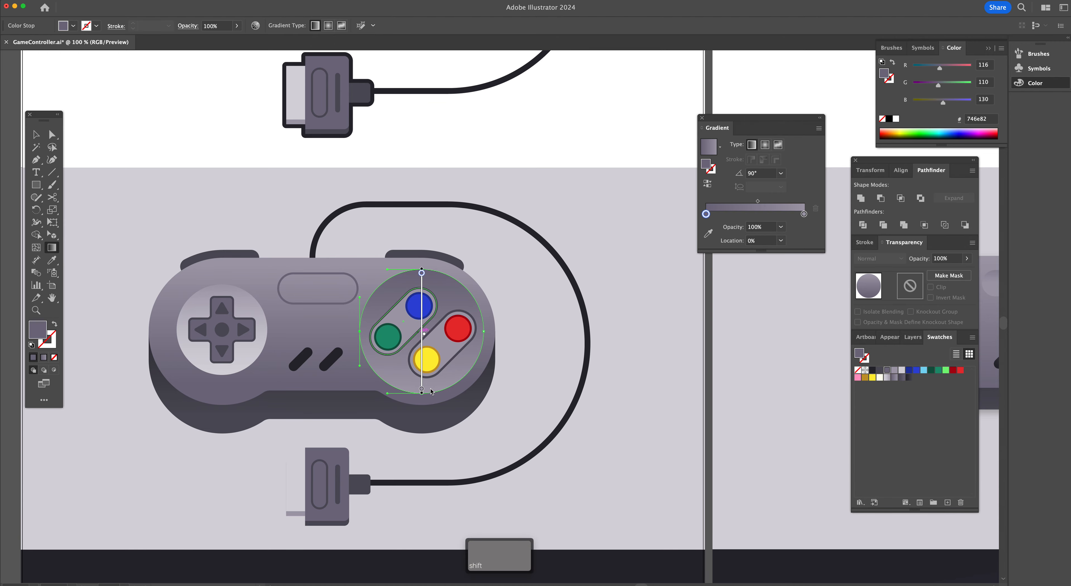
key(a)
click(546, 298)
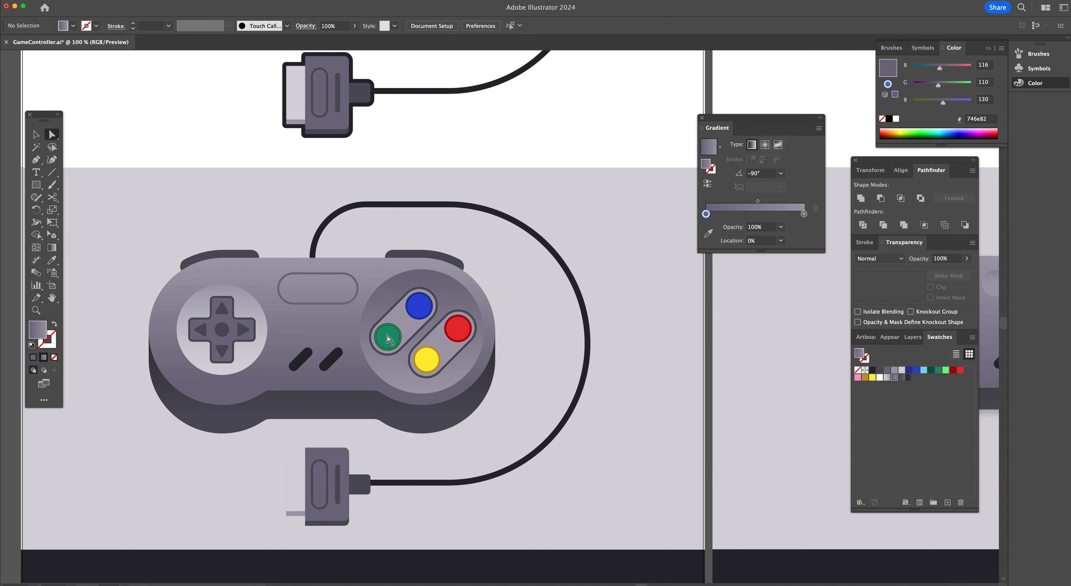
Copy the D-pad base's gradient onto the two button pill shapes with the Eyedropper
click(396, 324)
scroll(444, 345, right, 5)
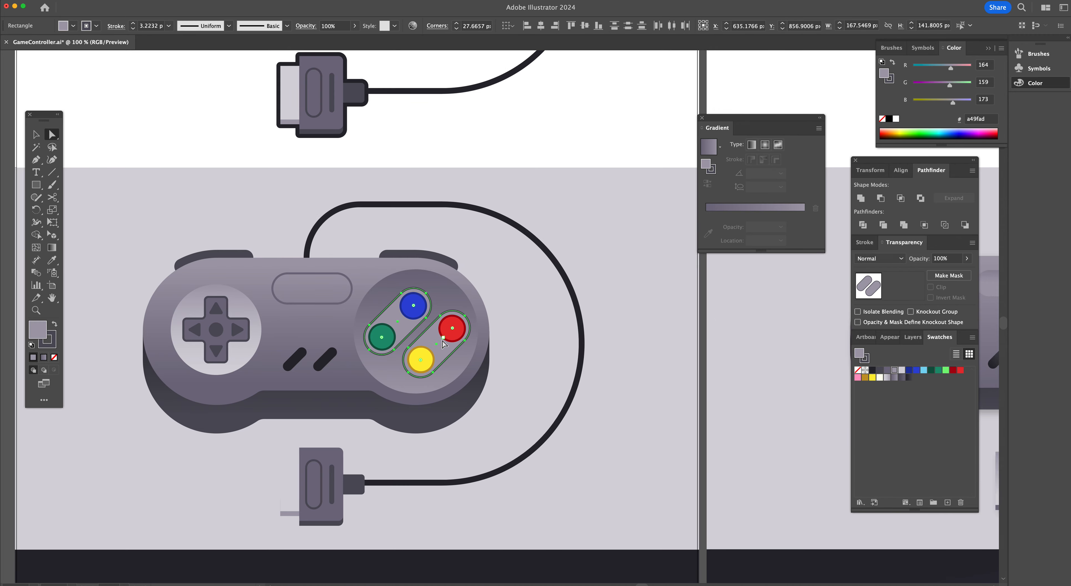
scroll(443, 344, right, 6)
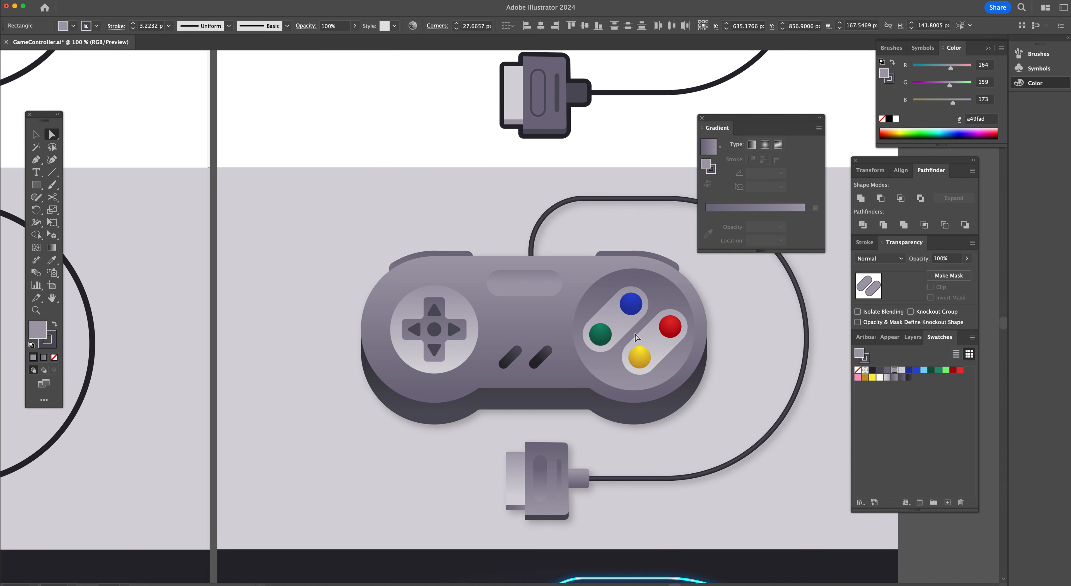
scroll(378, 330, left, 11)
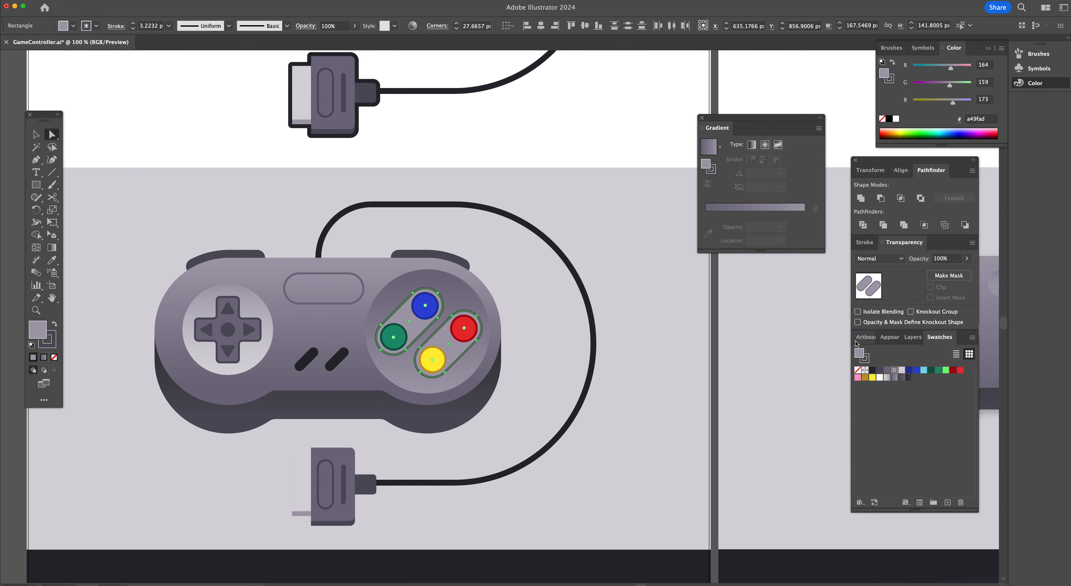
key(i)
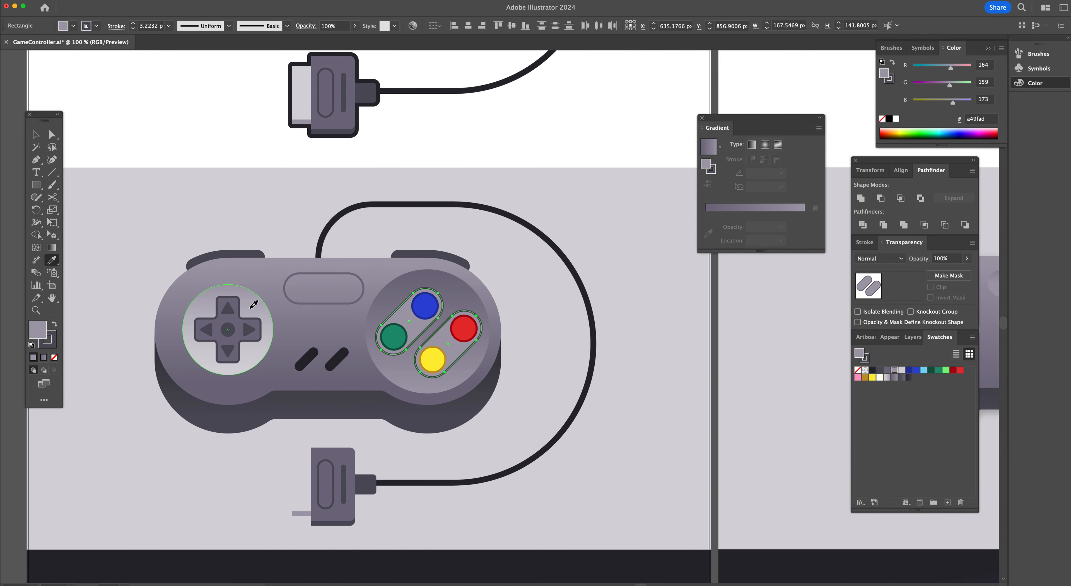
click(253, 307)
Orient the pill shapes' gradient vertically at 90° with the Gradient tool
key(g)
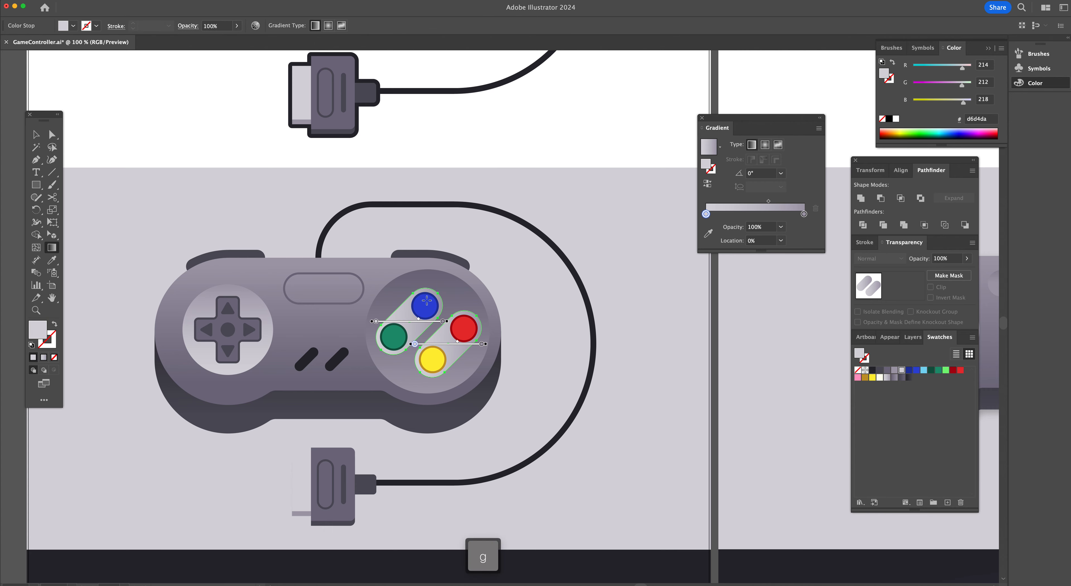
mouse_move(428, 291)
mouse_down()
mouse_move(429, 375)
mouse_move(429, 288)
mouse_up()
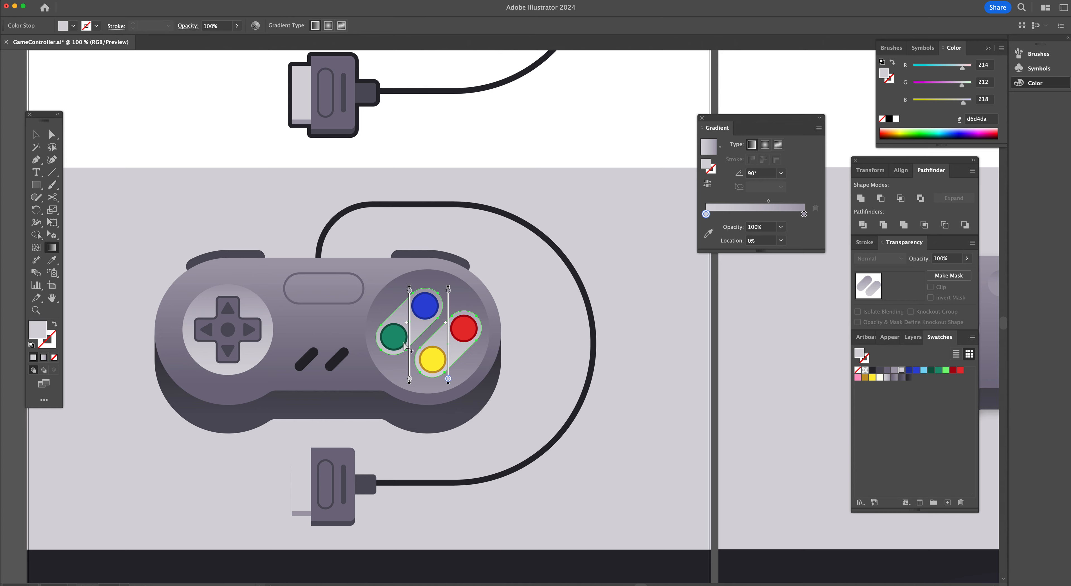
key(v)
key(v)
Copy the top face's gradient onto the rounded slot rectangle near the top with the Eyedropper
click(345, 304)
scroll(407, 303, left, 5)
scroll(446, 307, right, 15)
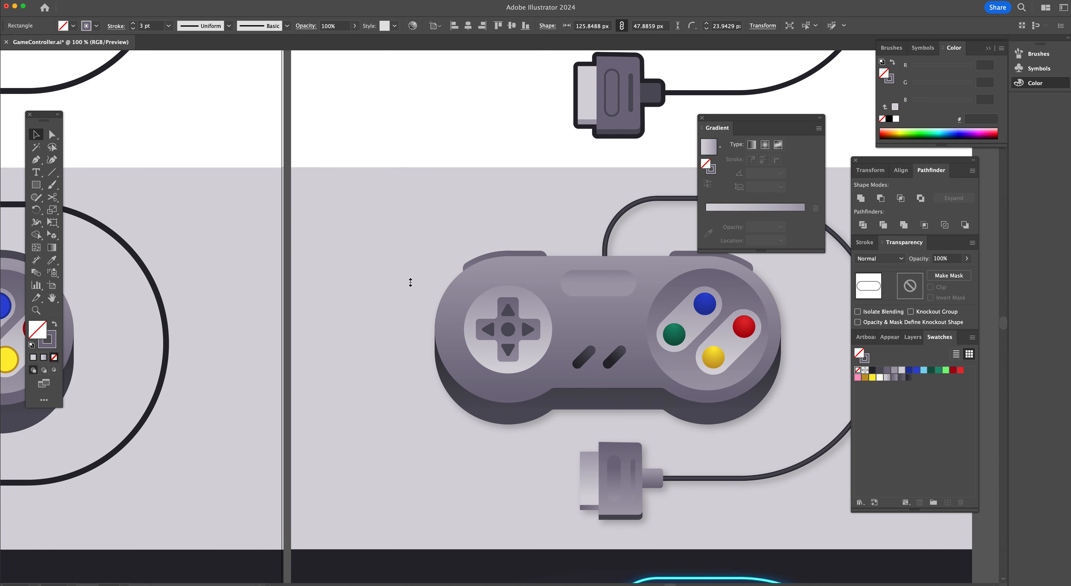
scroll(411, 282, left, 14)
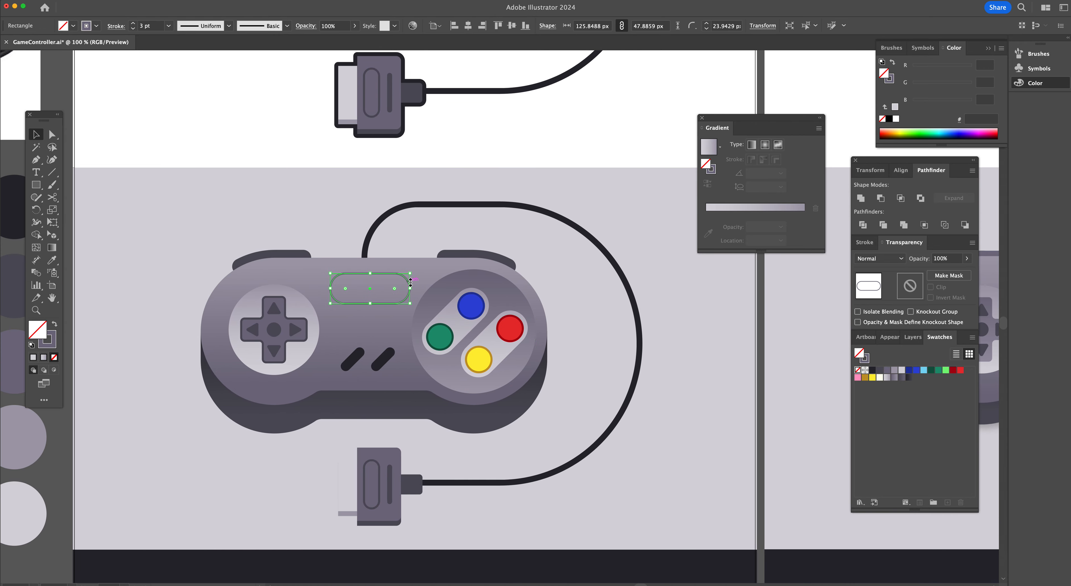
key(i)
scroll(420, 266, down, 1)
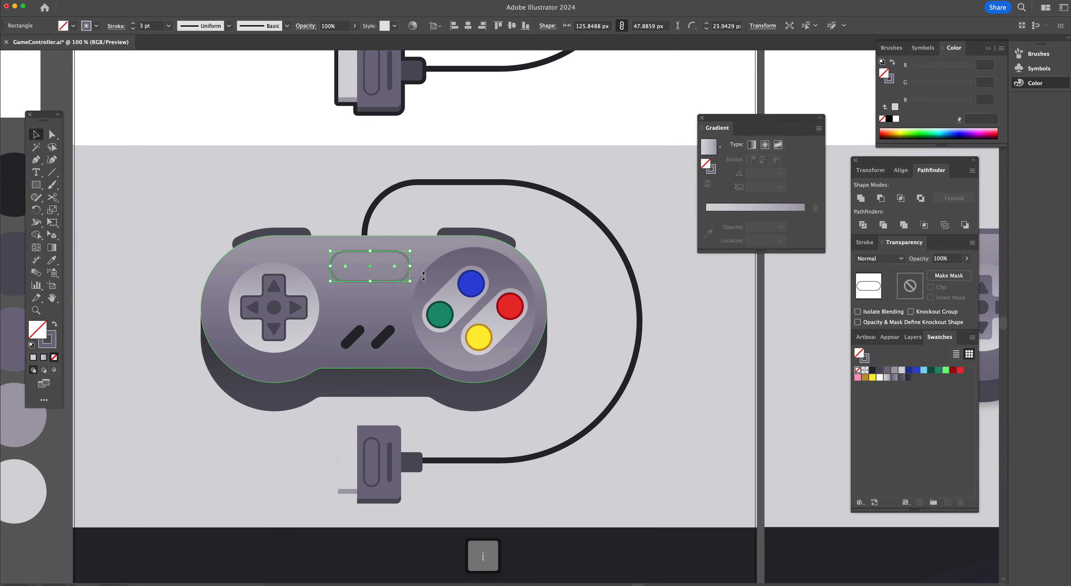
click(424, 248)
Redirect the slot rectangle's gradient vertically at -90° with the Gradient tool
key(g)
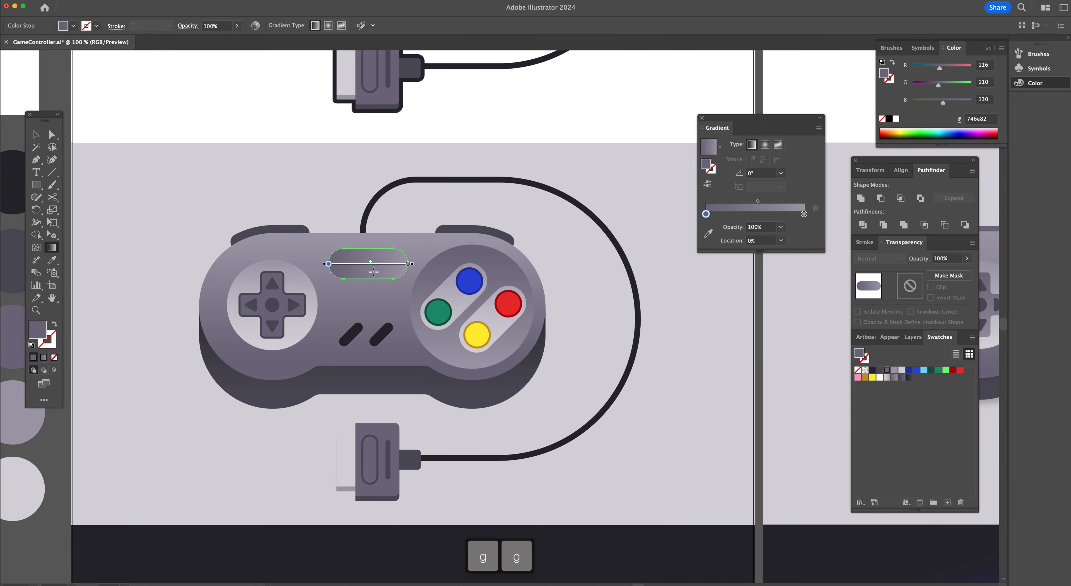
drag(373, 254, 372, 279)
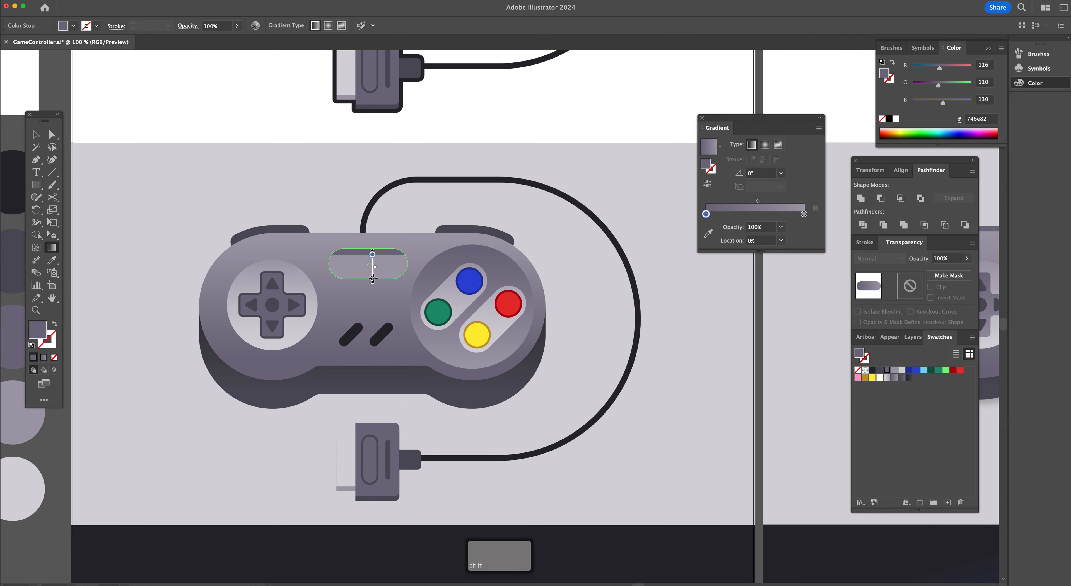
drag(382, 243, 382, 280)
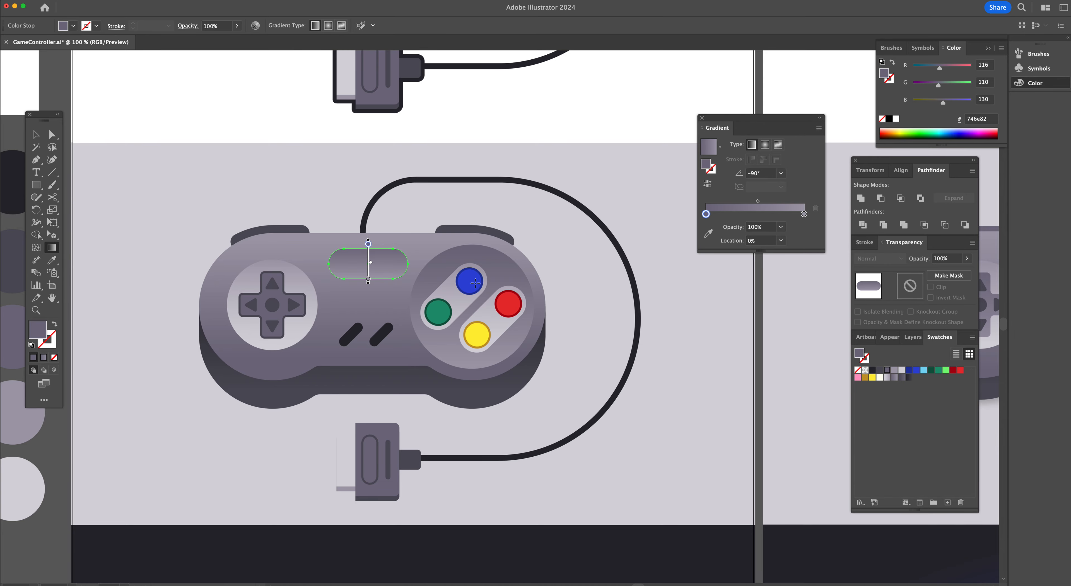
scroll(476, 282, right, 3)
scroll(475, 283, right, 10)
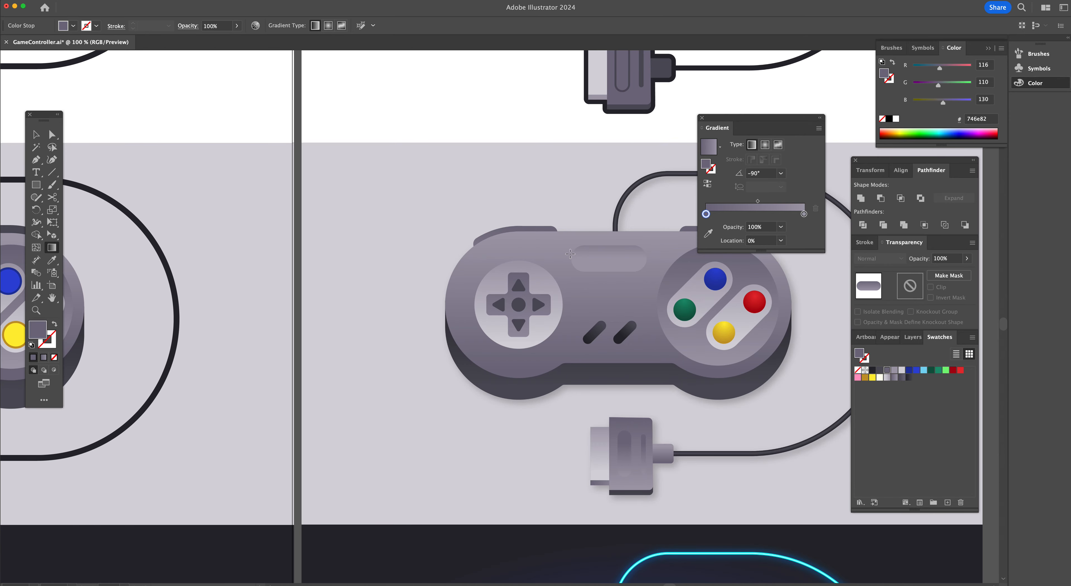
scroll(320, 299, right, 6)
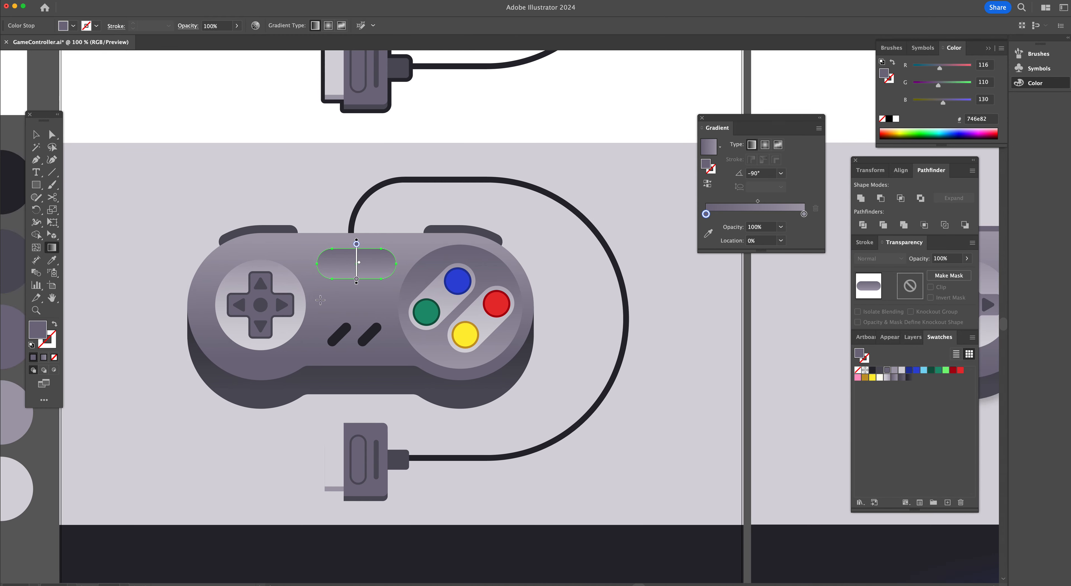
Redraw the slot rectangle's vertical gradient with the Gradient tool
click(379, 264)
drag(389, 240, 389, 266)
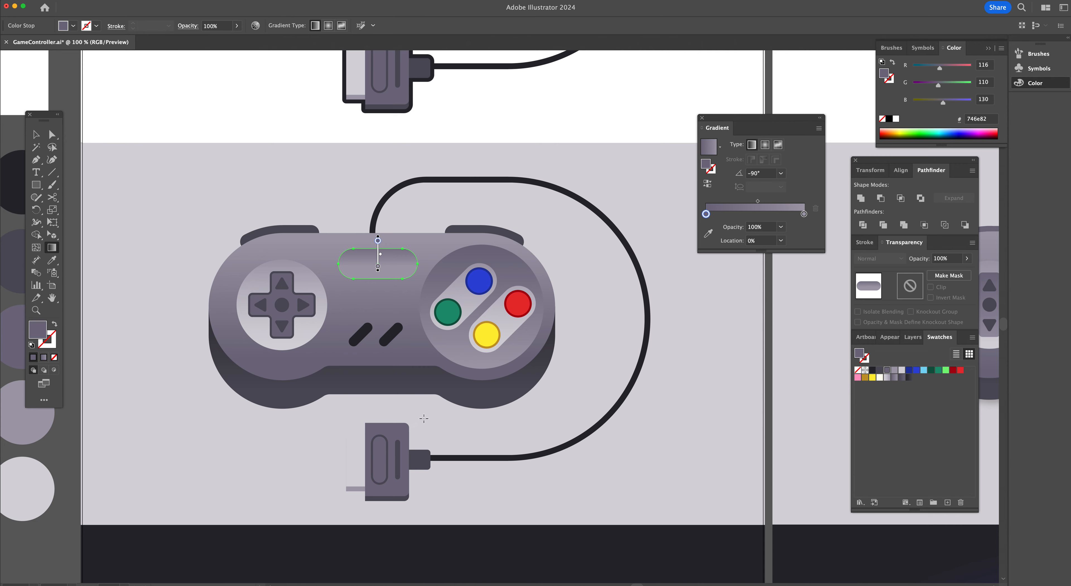
Apply a dark grey gradient swatch to the two diagonal dash shapes
key(v)
click(362, 333)
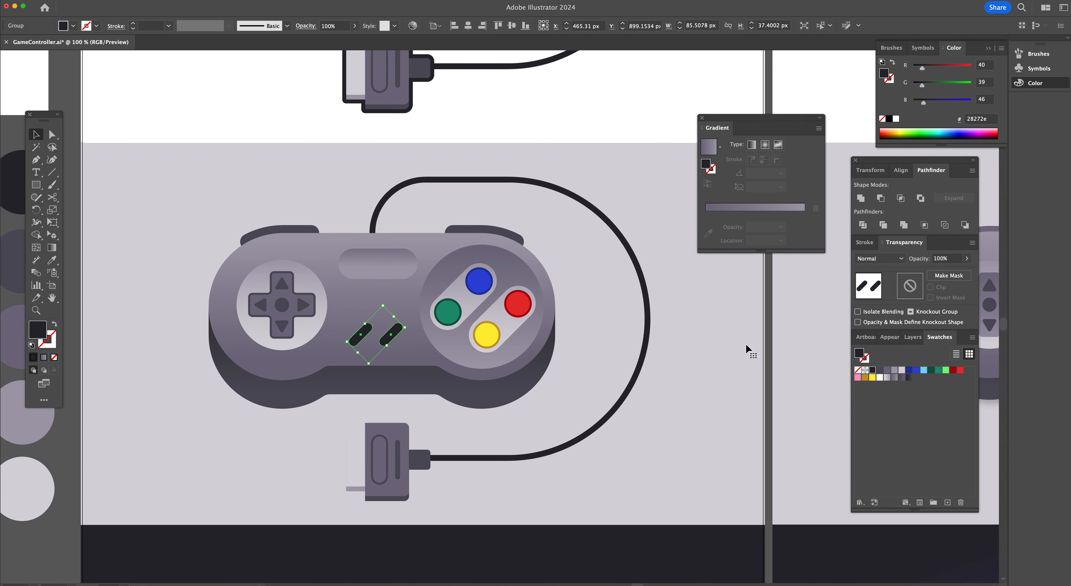
click(909, 379)
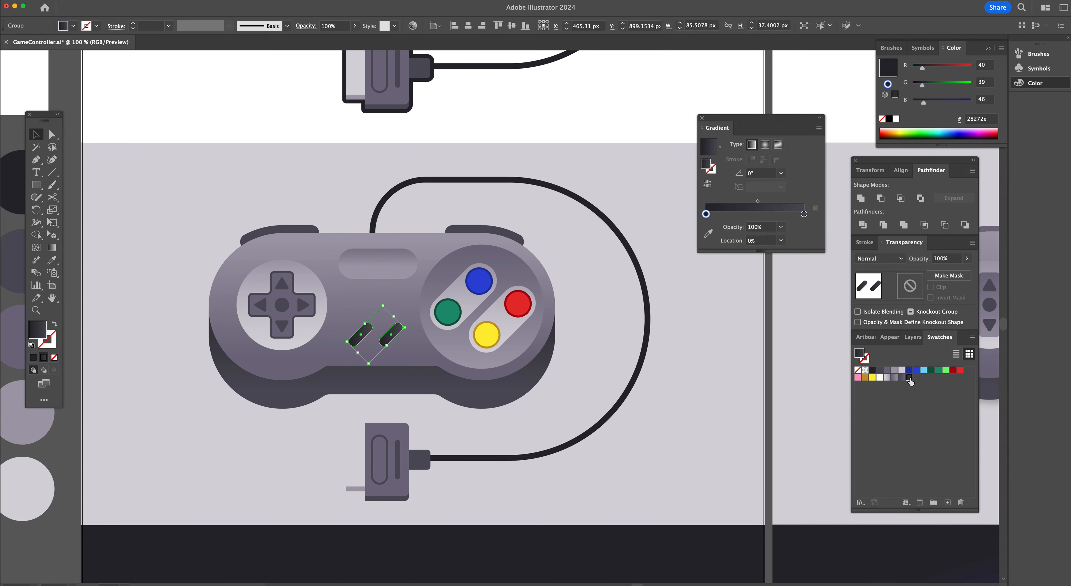
scroll(541, 339, right, 10)
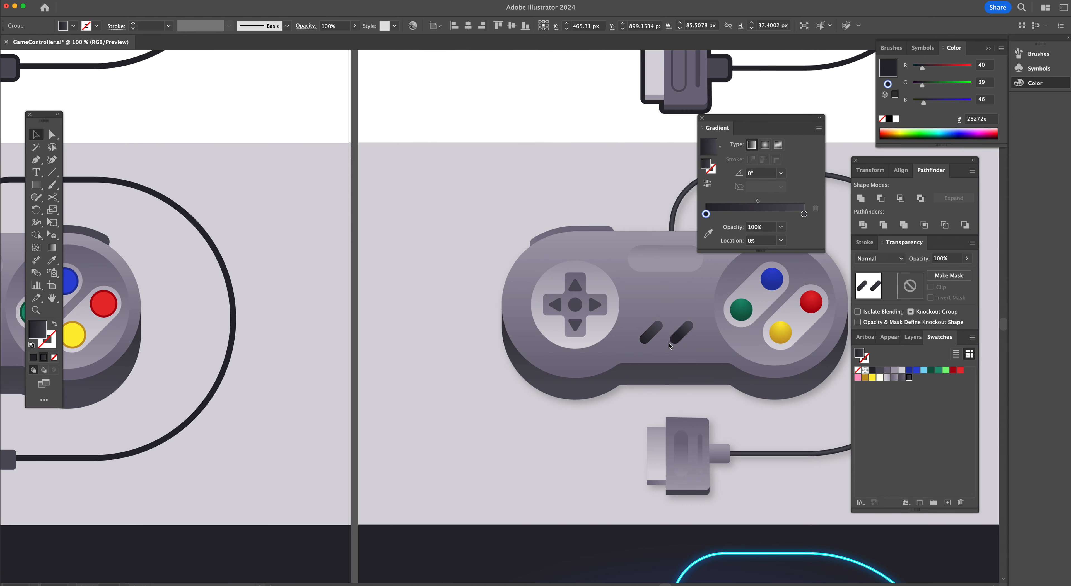
scroll(327, 366, left, 8)
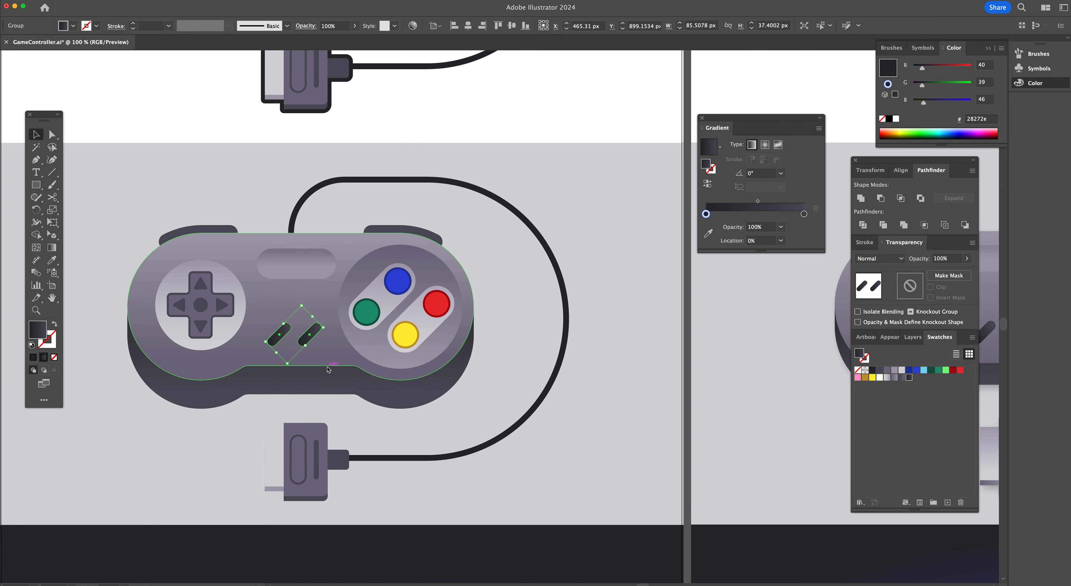
click(320, 407)
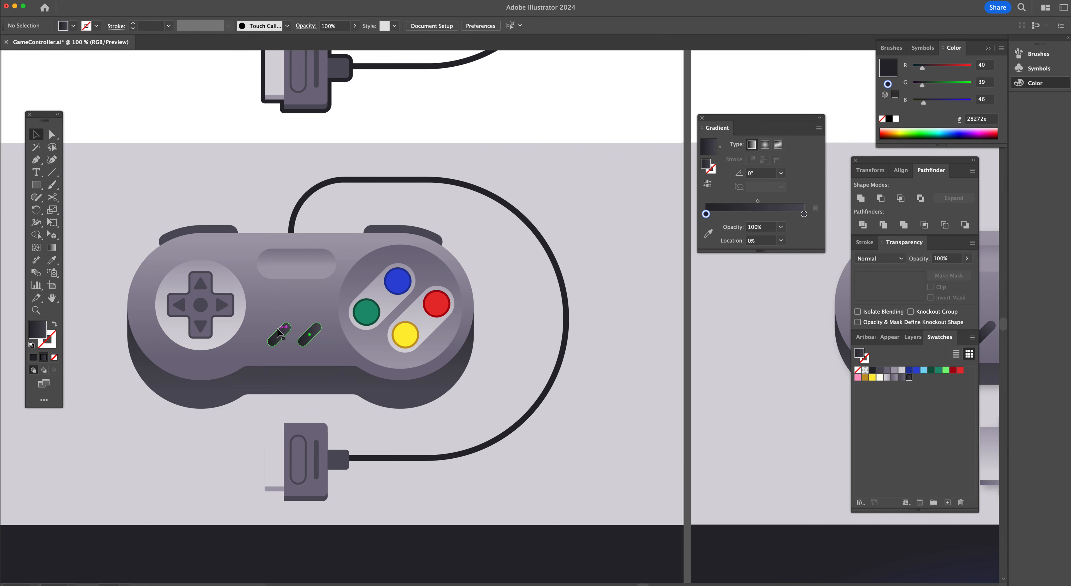
Orient the dash shapes' gradient vertically at 90° with the Gradient tool
click(311, 333)
key(g)
mouse_move(296, 319)
mouse_down()
mouse_move(293, 352)
mouse_move(294, 321)
mouse_up()
key(a)
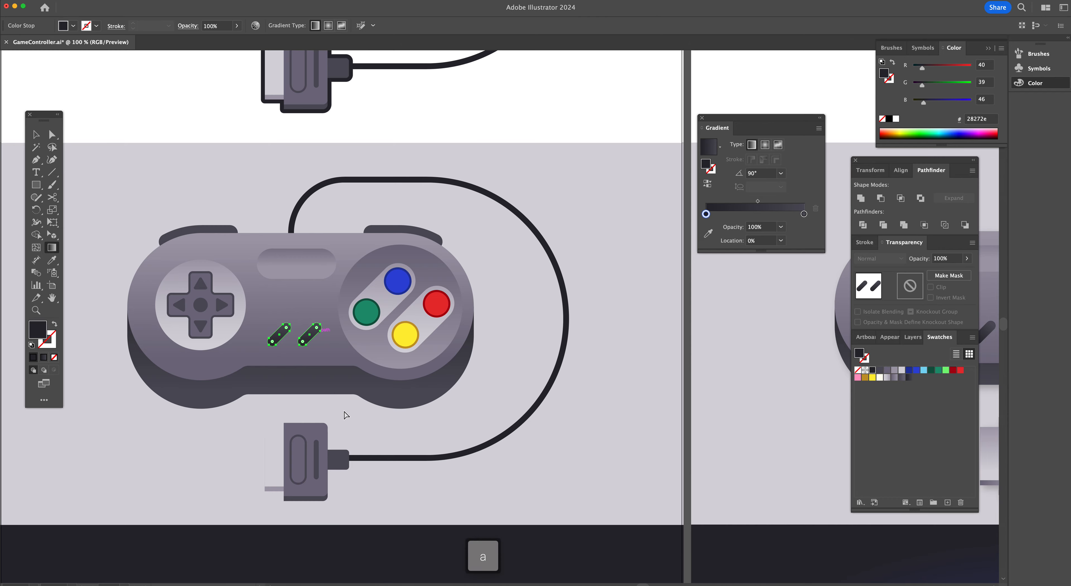
click(351, 417)
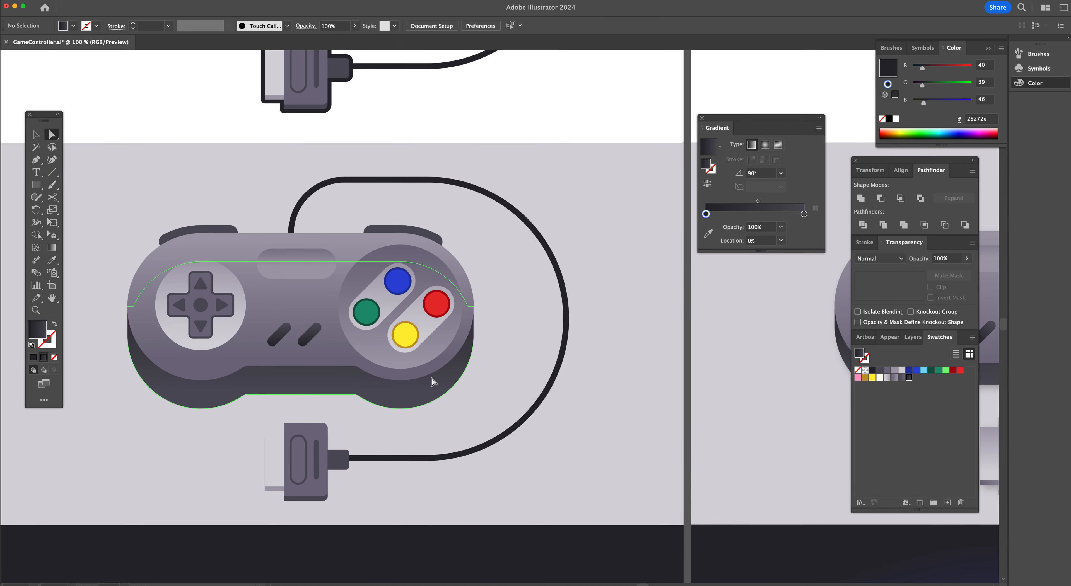
Copy the top face's gradient onto the D-pad cross with the Eyedropper
scroll(374, 374, right, 10)
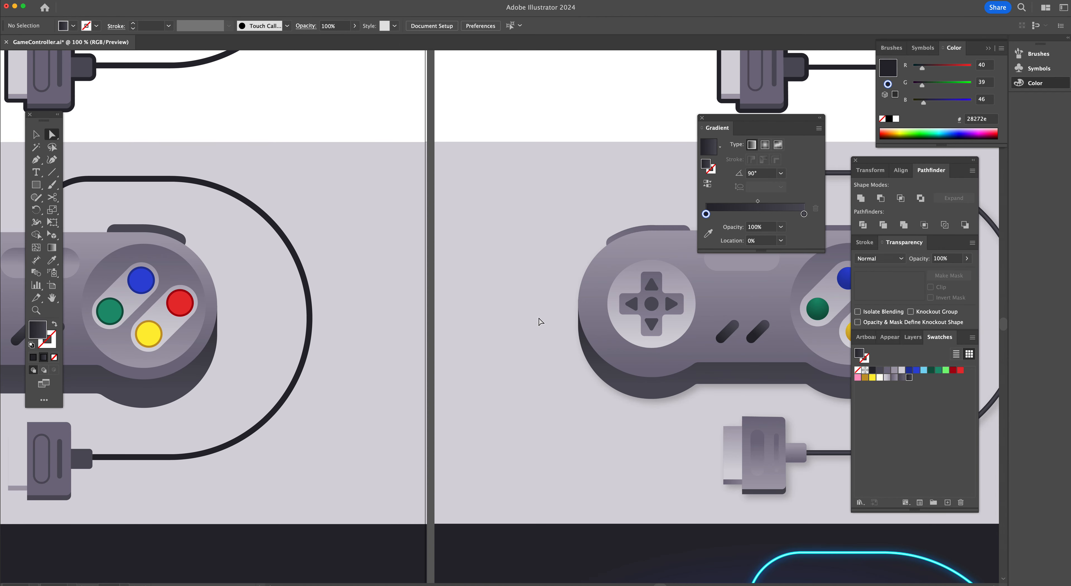
scroll(649, 315, right, 6)
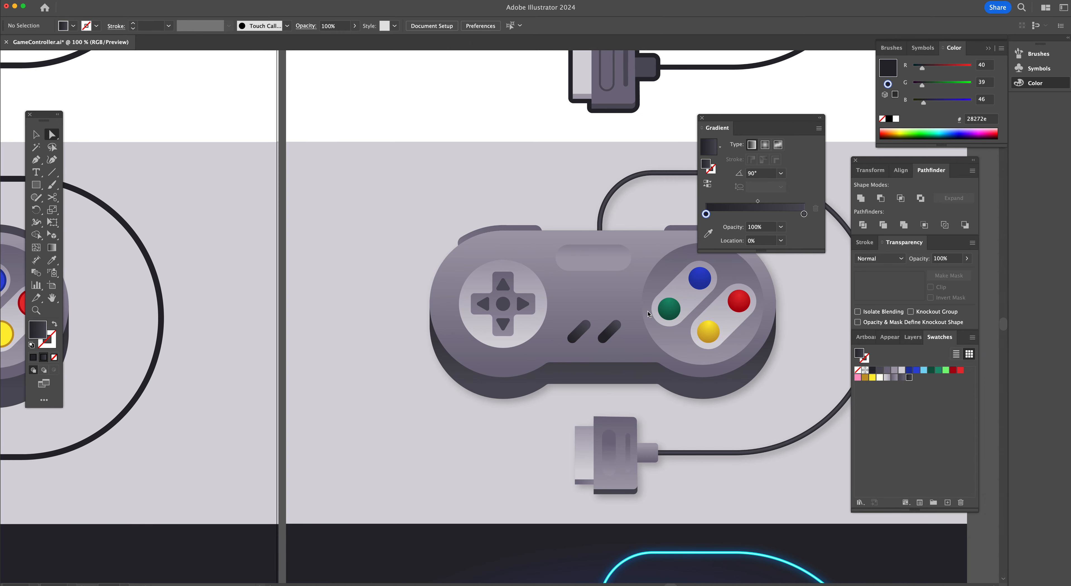
scroll(617, 318, right, 3)
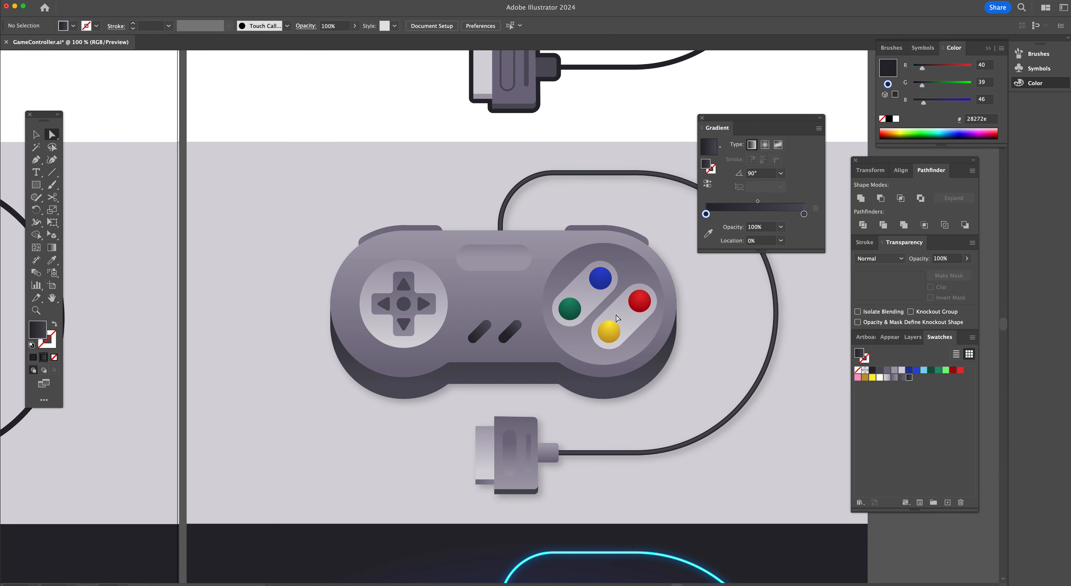
scroll(413, 369, left, 15)
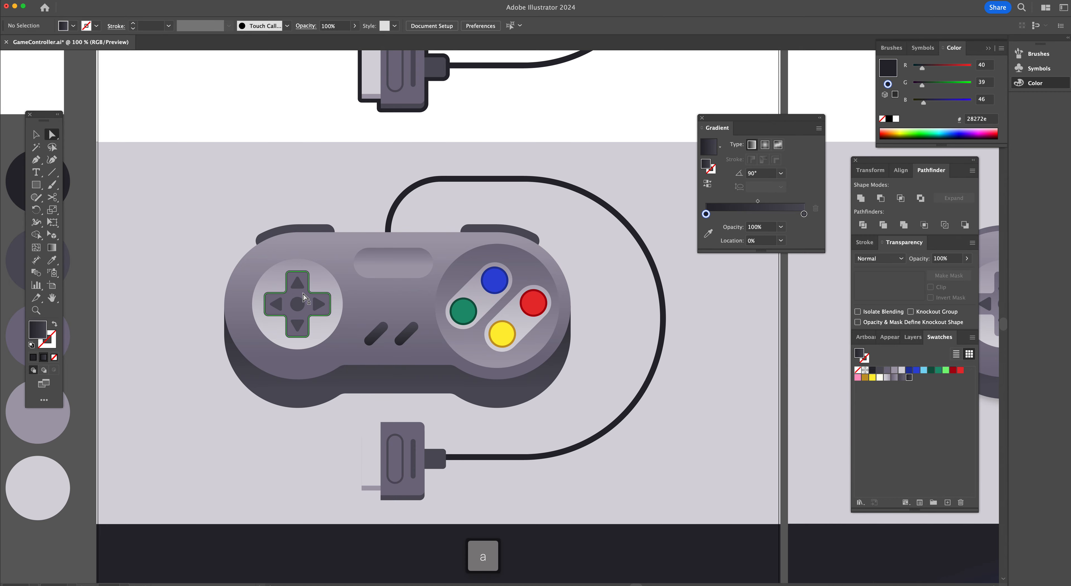
click(310, 291)
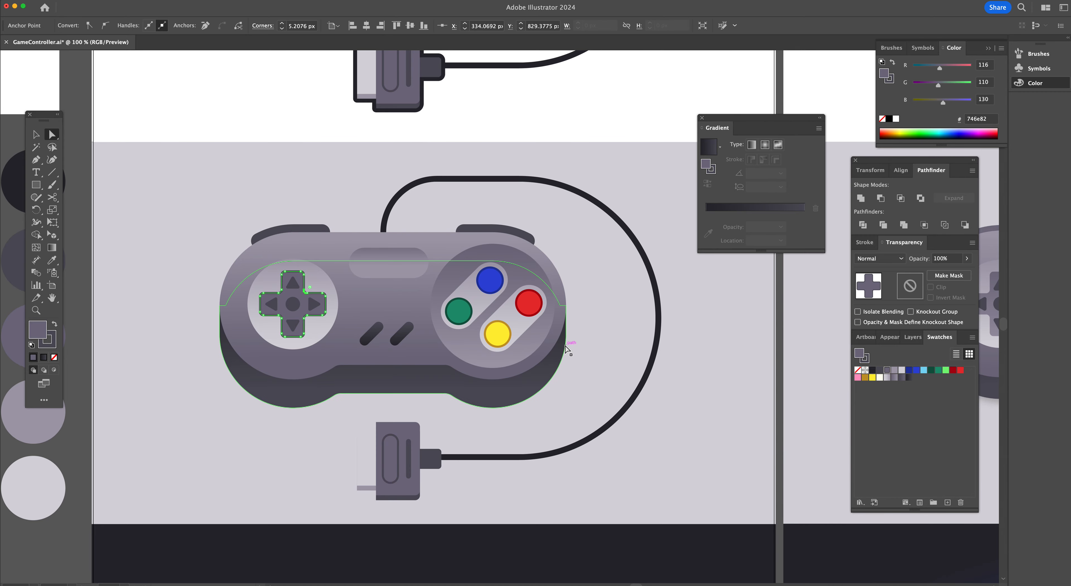
scroll(565, 349, right, 10)
scroll(566, 351, left, 11)
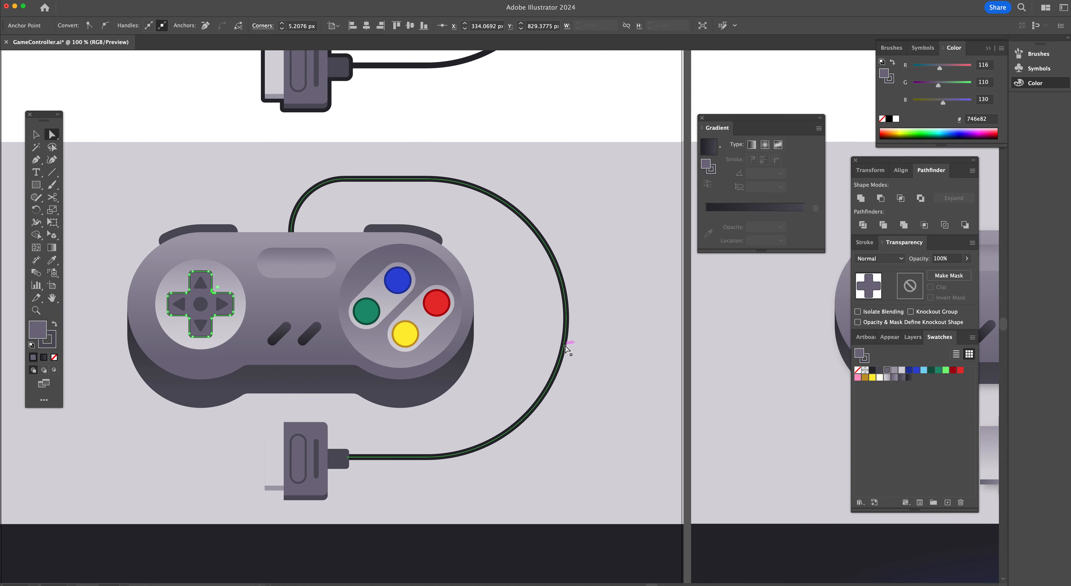
key(i)
click(424, 306)
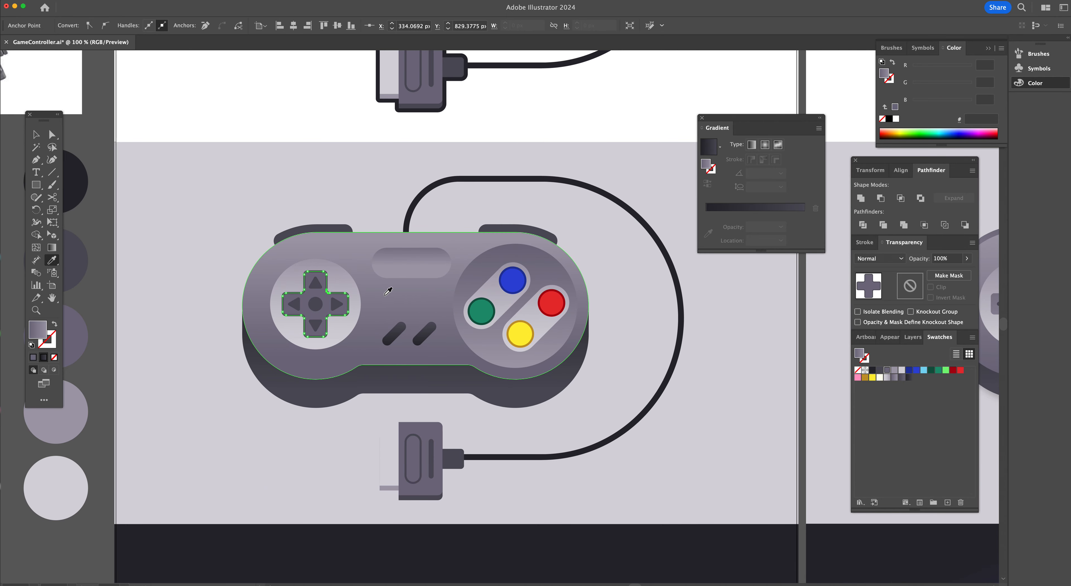
Orient the D-pad cross's gradient vertically at -90° with the Gradient tool
key(g)
drag(328, 276, 328, 336)
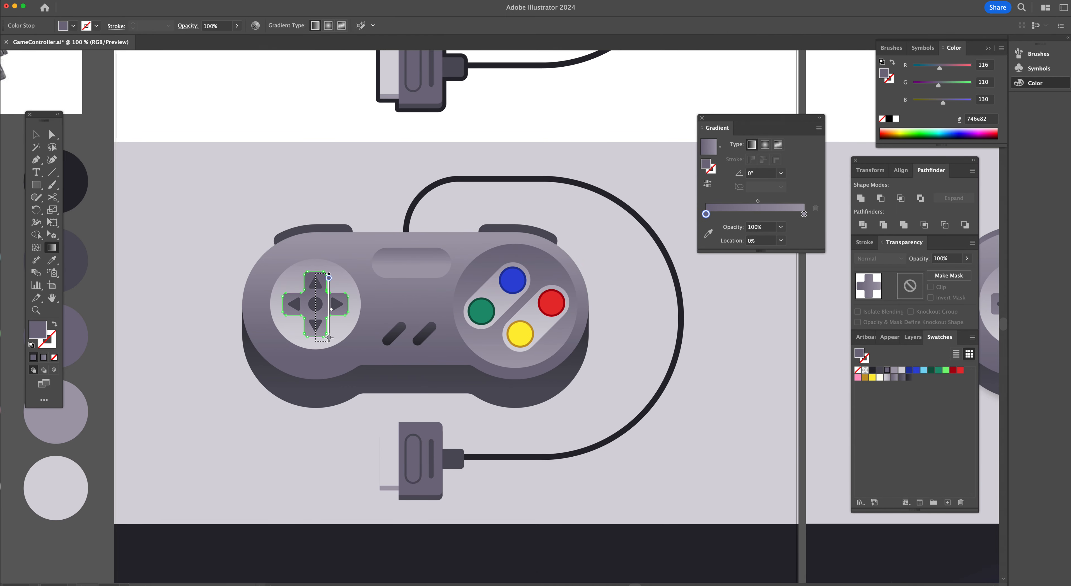
scroll(329, 337, right, 8)
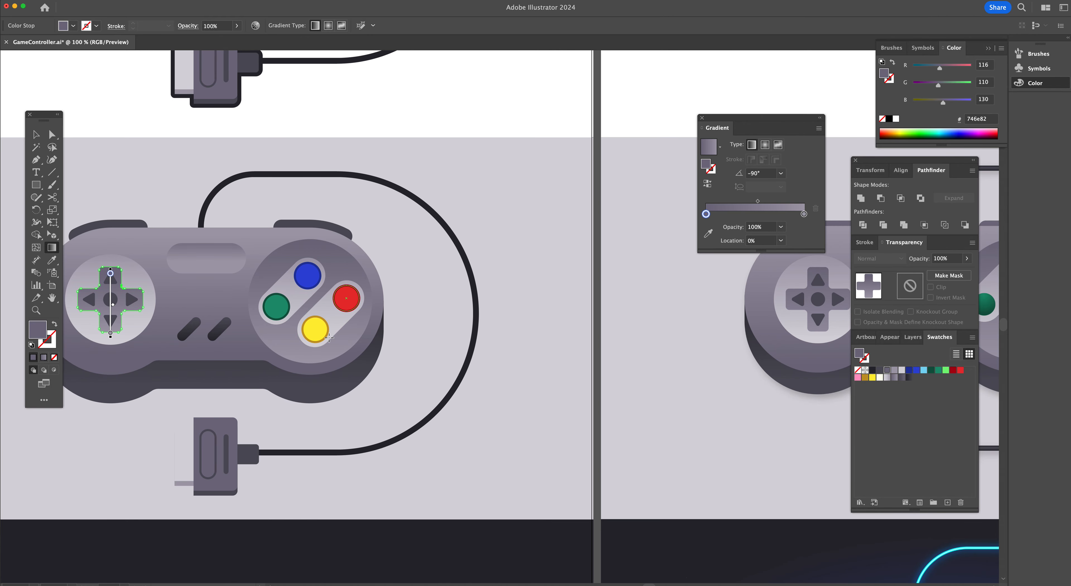
scroll(329, 337, right, 10)
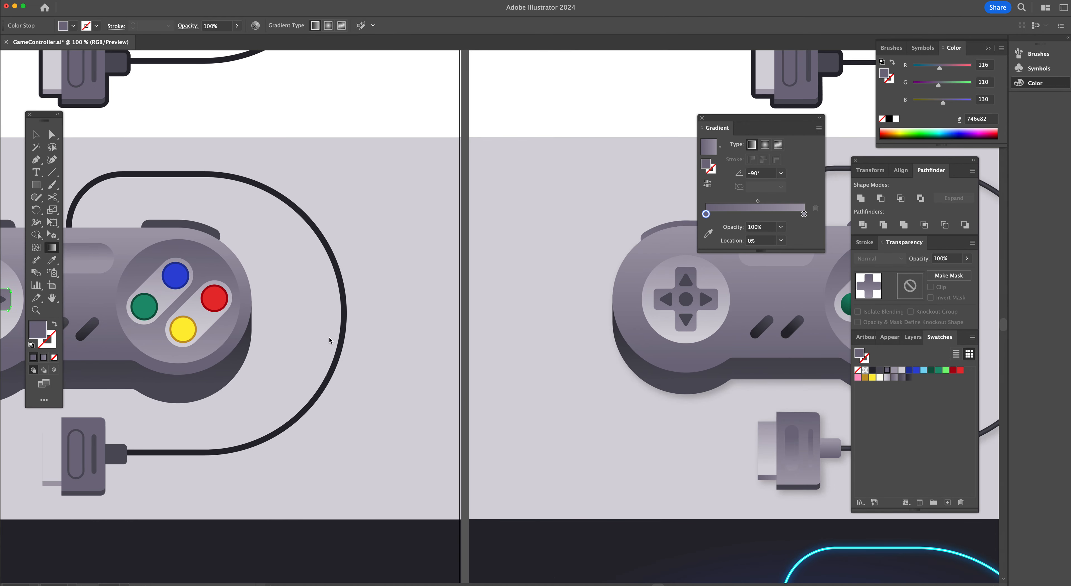
scroll(329, 338, right, 4)
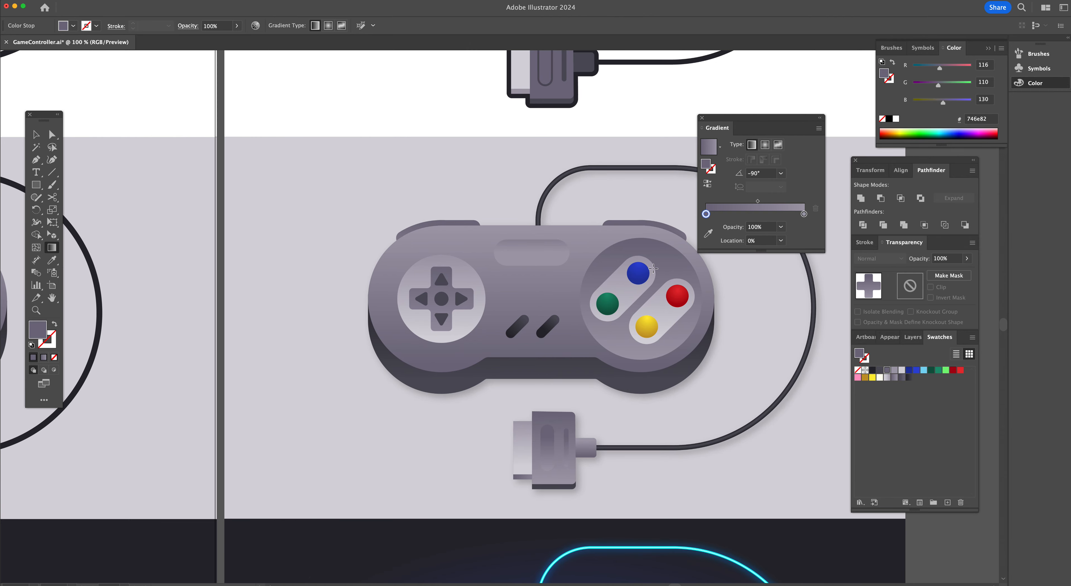
scroll(385, 322, right, 20)
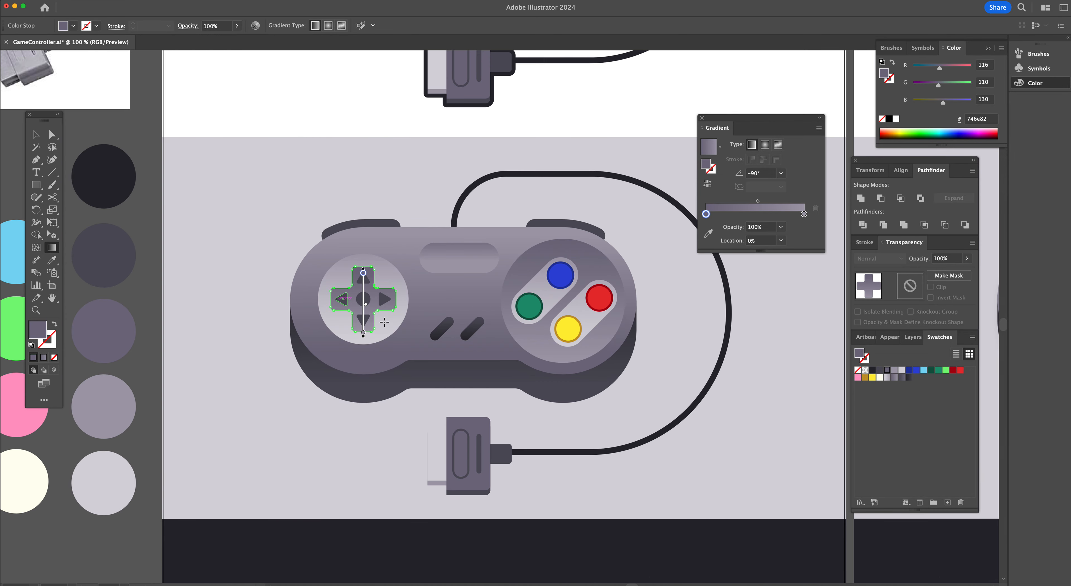
Zoom in on the action buttons and remove the green button's stroke
key(a)
click(534, 407)
super+click(538, 316)
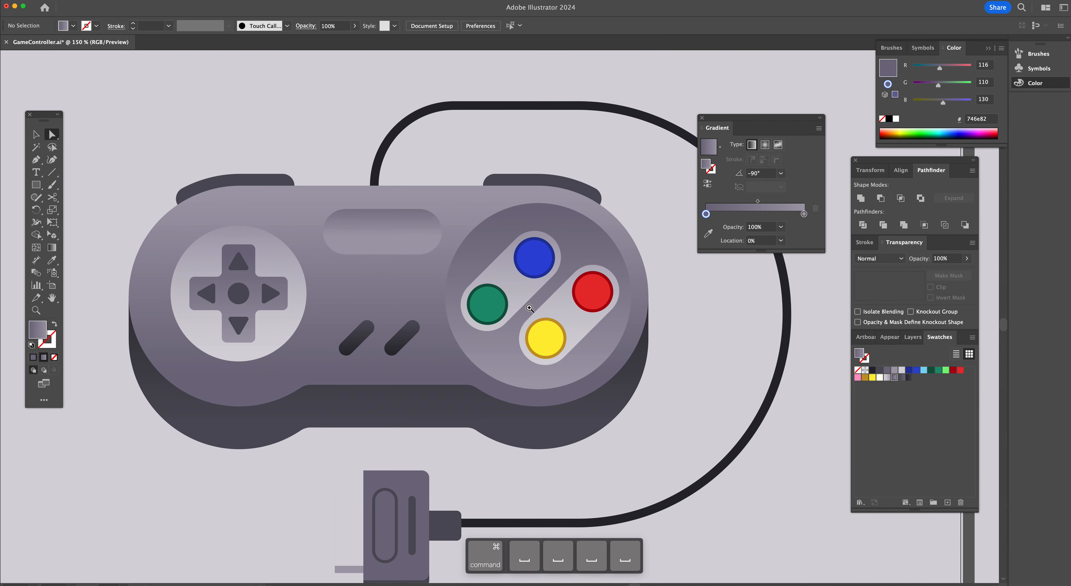
super+click(529, 308)
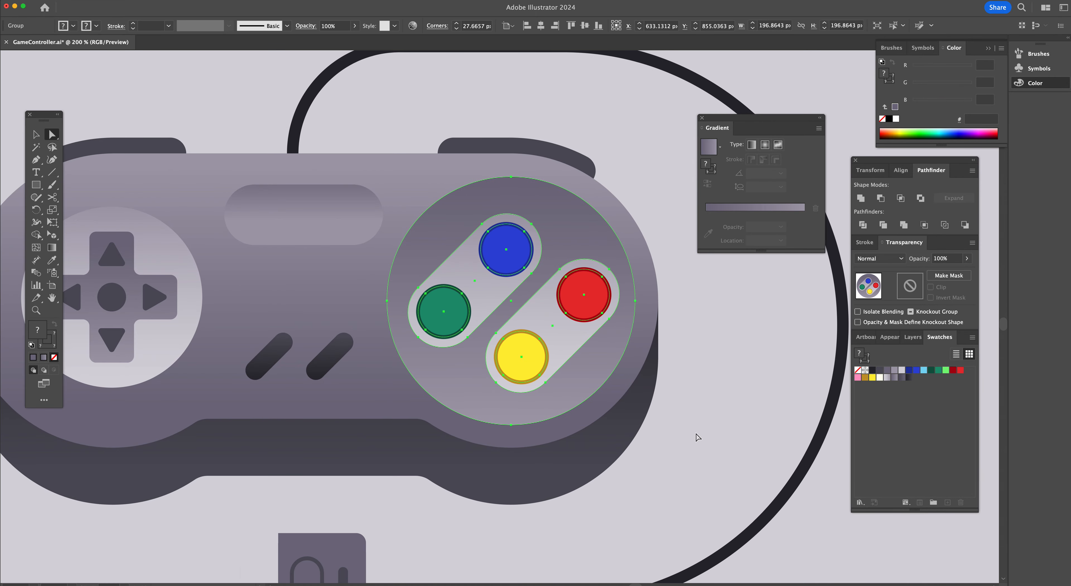
click(452, 324)
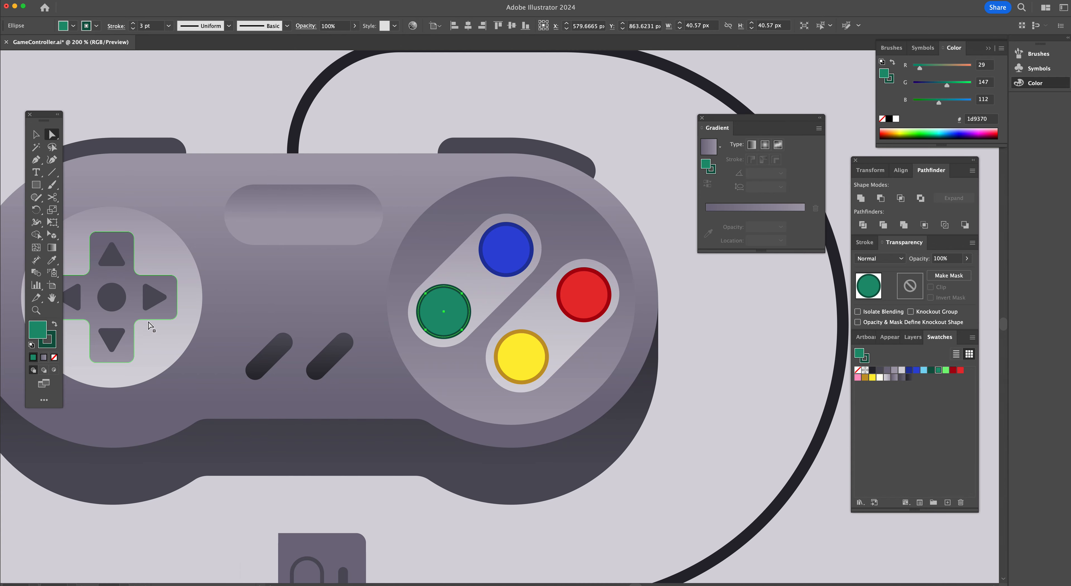
click(52, 344)
click(54, 357)
click(37, 333)
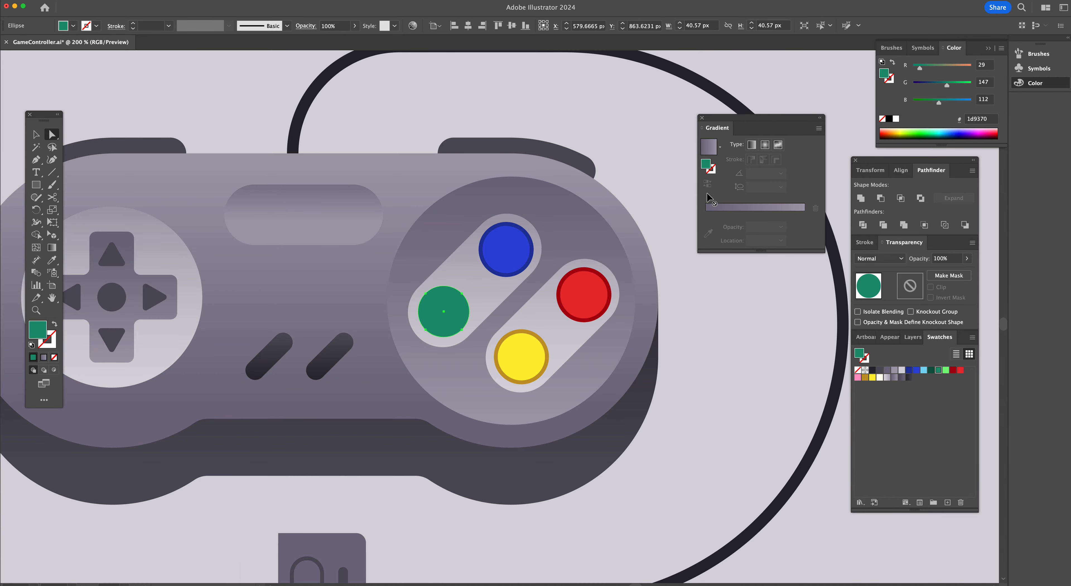
Fill the green button with a gradient from its green to a darker green swatch
click(713, 208)
mouse_move(705, 228)
mouse_down()
mouse_move(707, 249)
mouse_move(711, 227)
mouse_move(700, 226)
mouse_up()
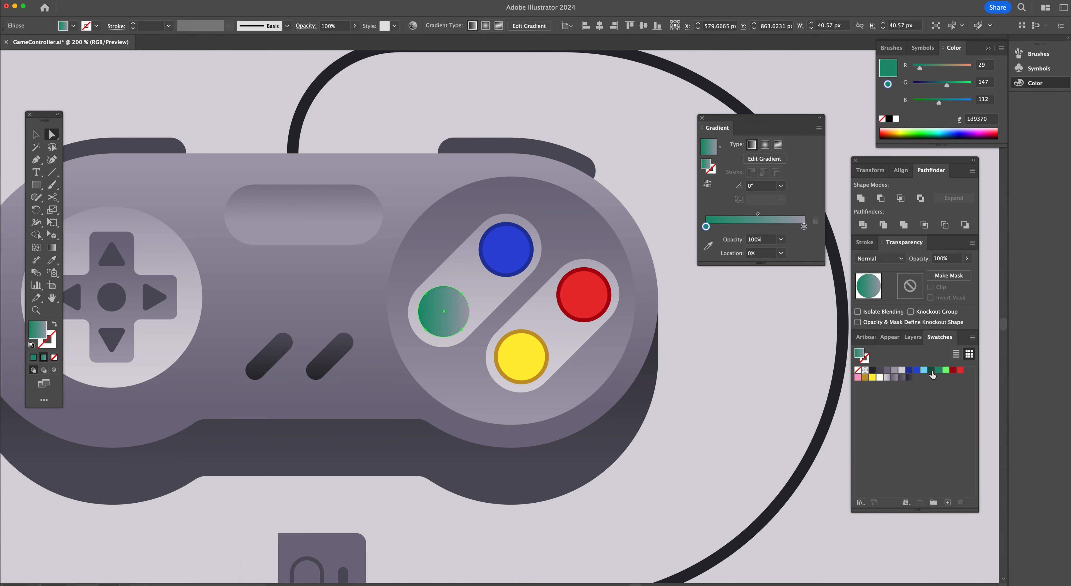
drag(931, 372, 805, 263)
drag(766, 227, 819, 231)
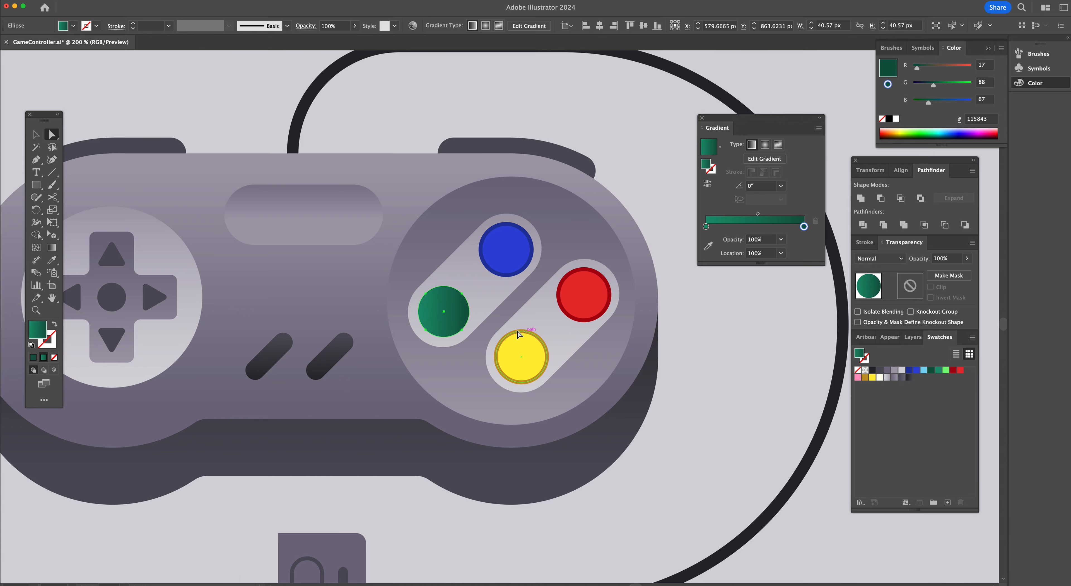
Remove the blue button's stroke and fill it with a gradient from blue to a darker blue swatch
click(505, 252)
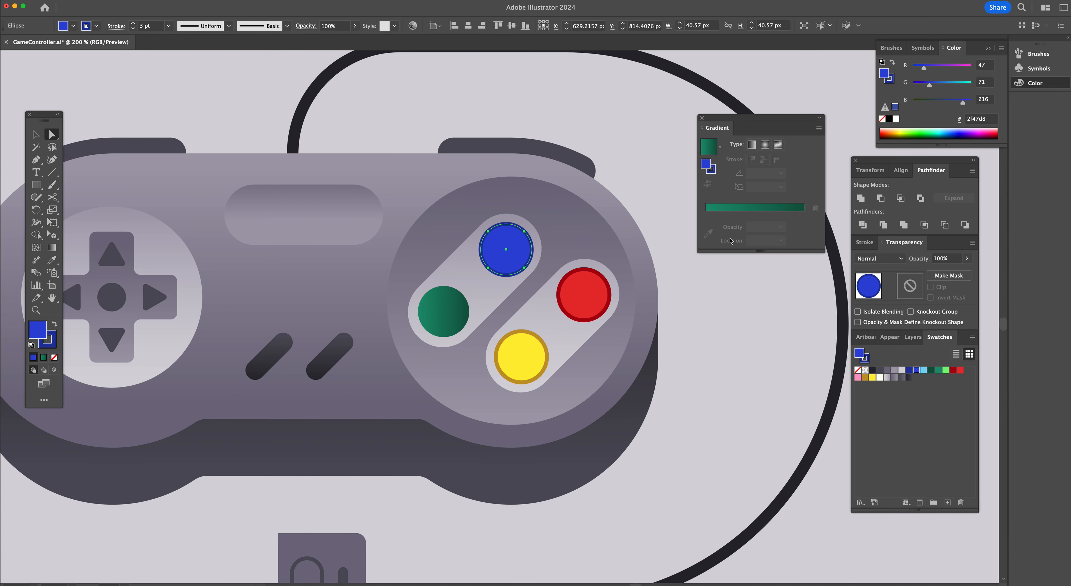
click(54, 358)
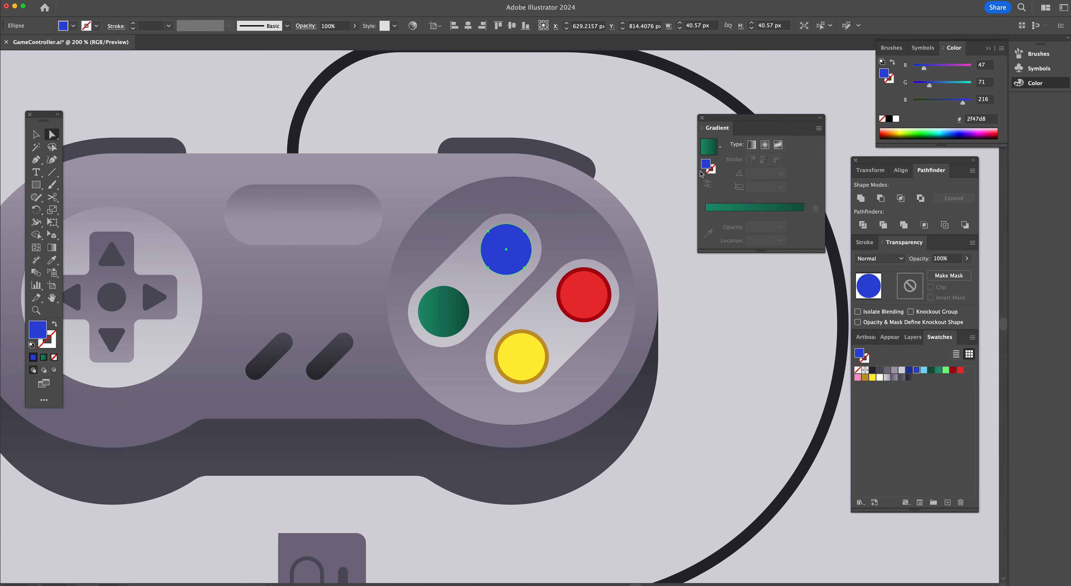
drag(707, 166, 700, 225)
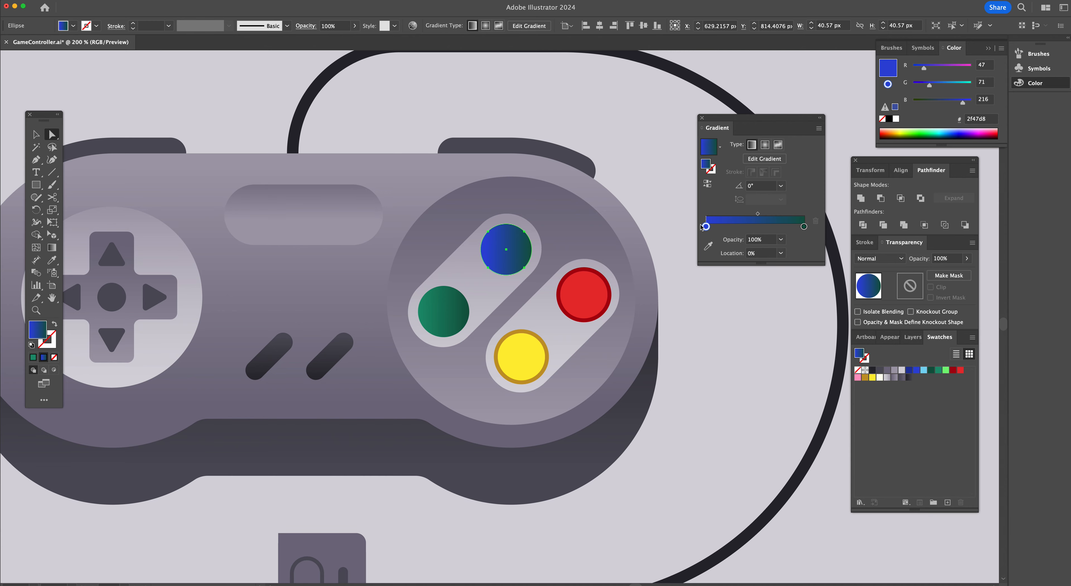
drag(908, 370, 804, 229)
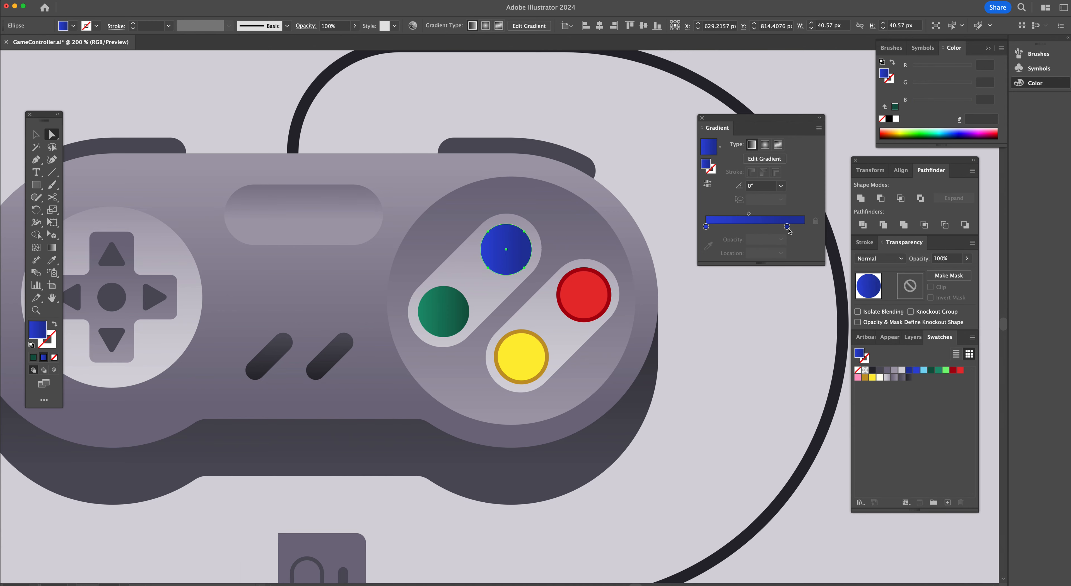
Remove the yellow button's stroke
click(521, 365)
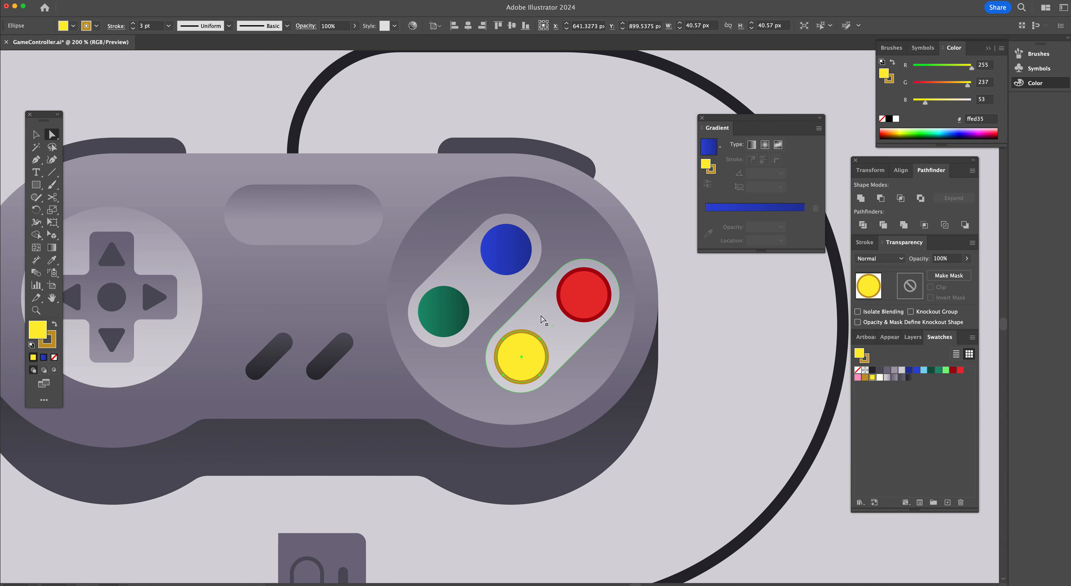
click(54, 357)
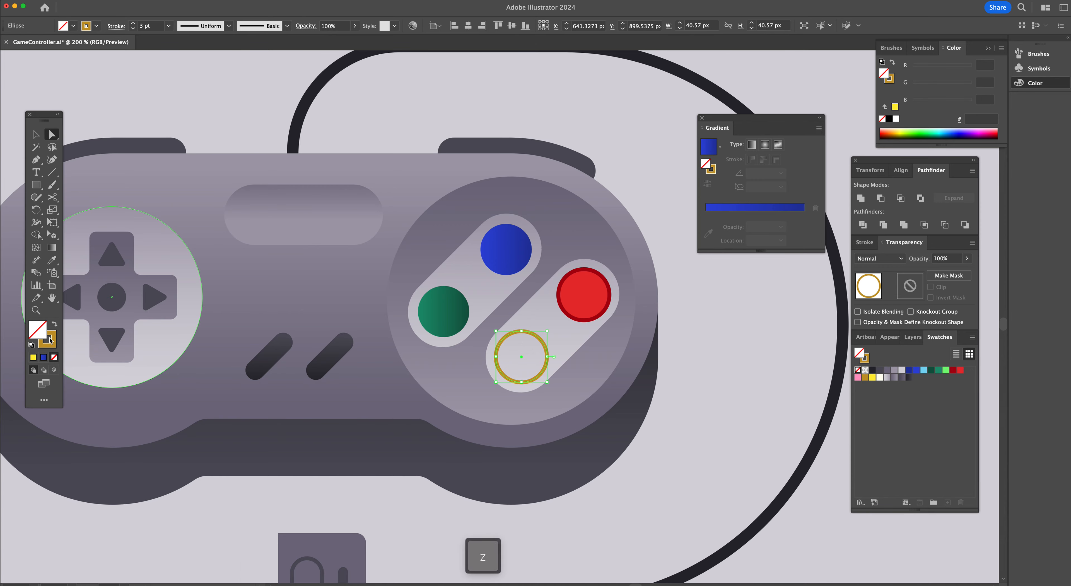
key(super+z)
click(54, 358)
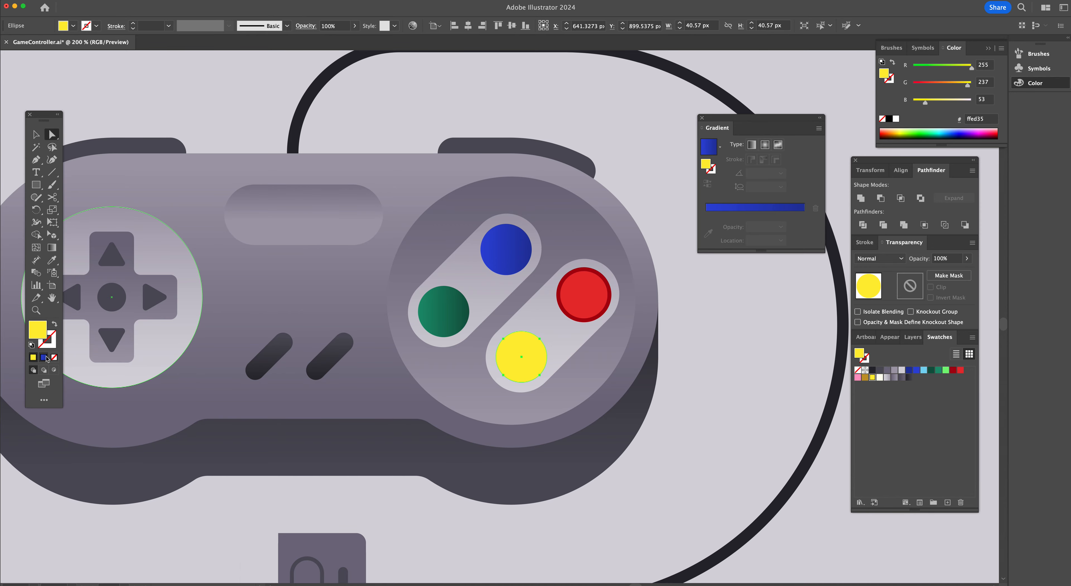
Fill the yellow button with a gradient from yellow to a darker gold swatch
click(715, 208)
drag(864, 379, 706, 258)
drag(803, 226, 806, 269)
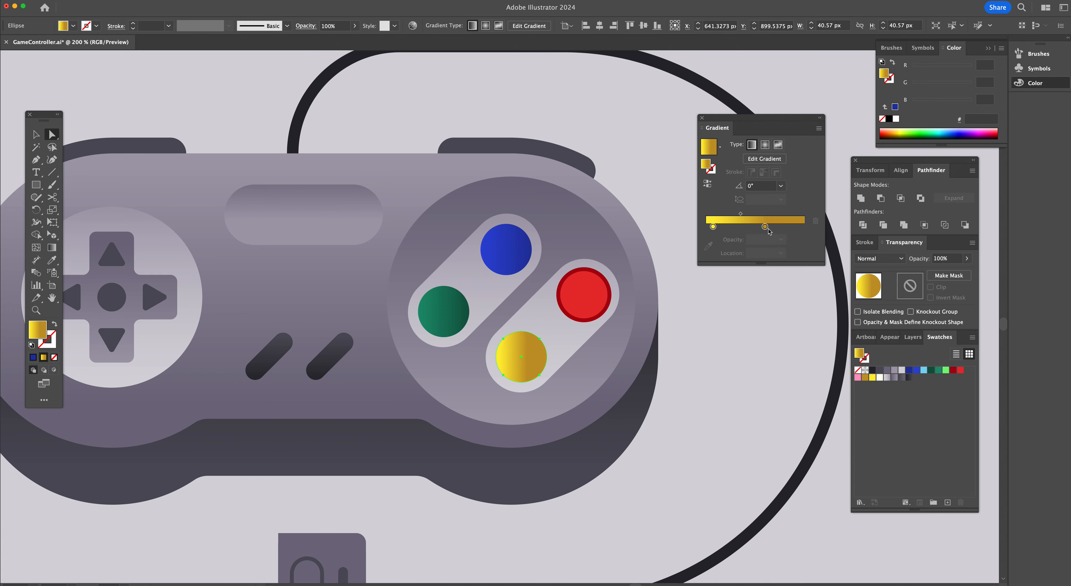
drag(764, 226, 803, 226)
drag(709, 227, 699, 229)
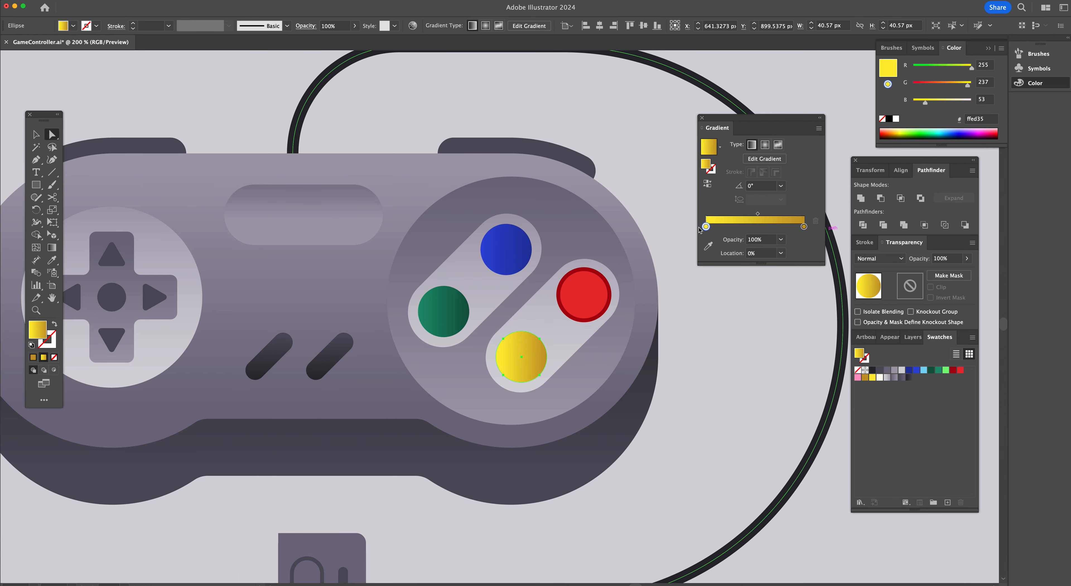
Remove the red button's stroke and fill it with a gradient from red to a darker red swatch
click(592, 307)
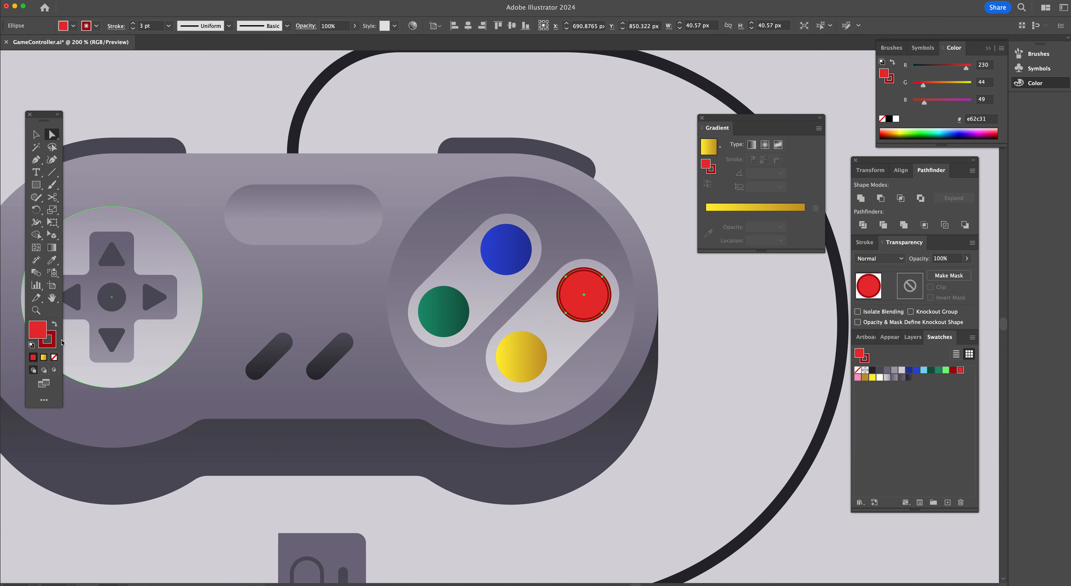
key(slash)
click(36, 336)
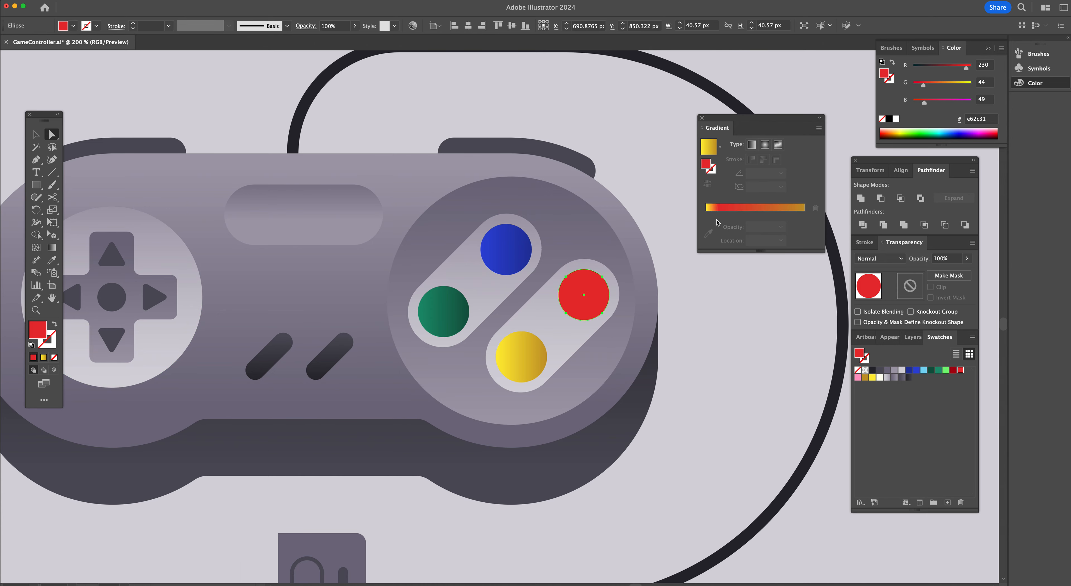
click(717, 203)
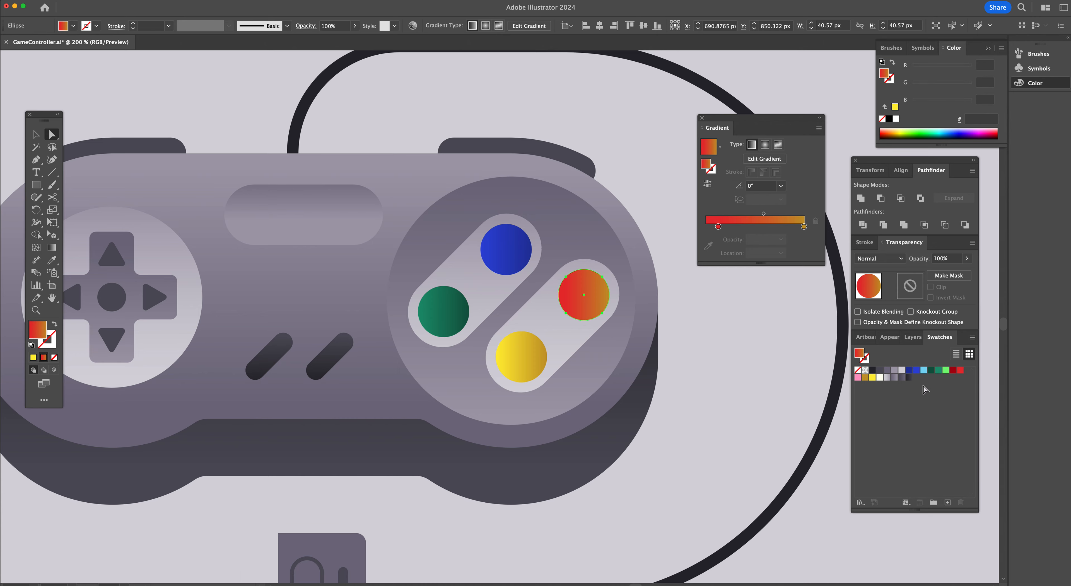
drag(954, 373, 803, 279)
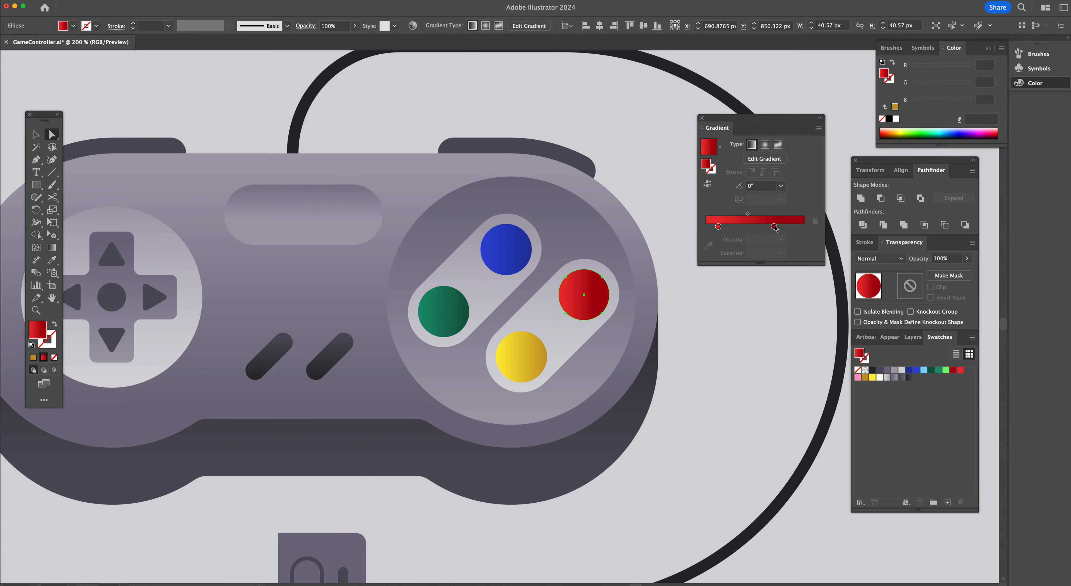
drag(775, 228, 811, 229)
drag(717, 226, 700, 229)
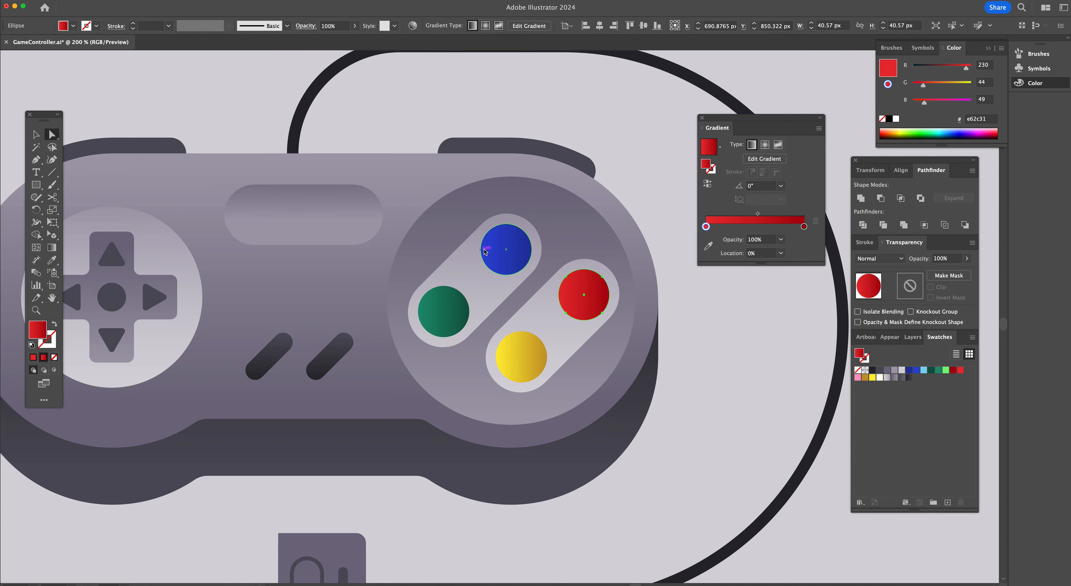
click(455, 316)
shift+click(519, 248)
shift+click(579, 296)
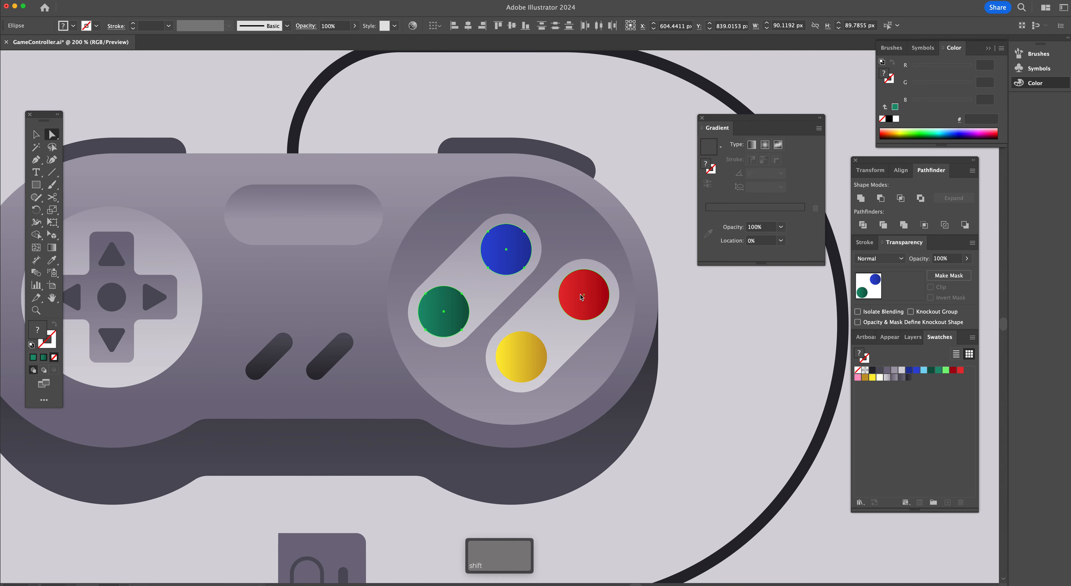
shift+click(529, 363)
shift+click(531, 362)
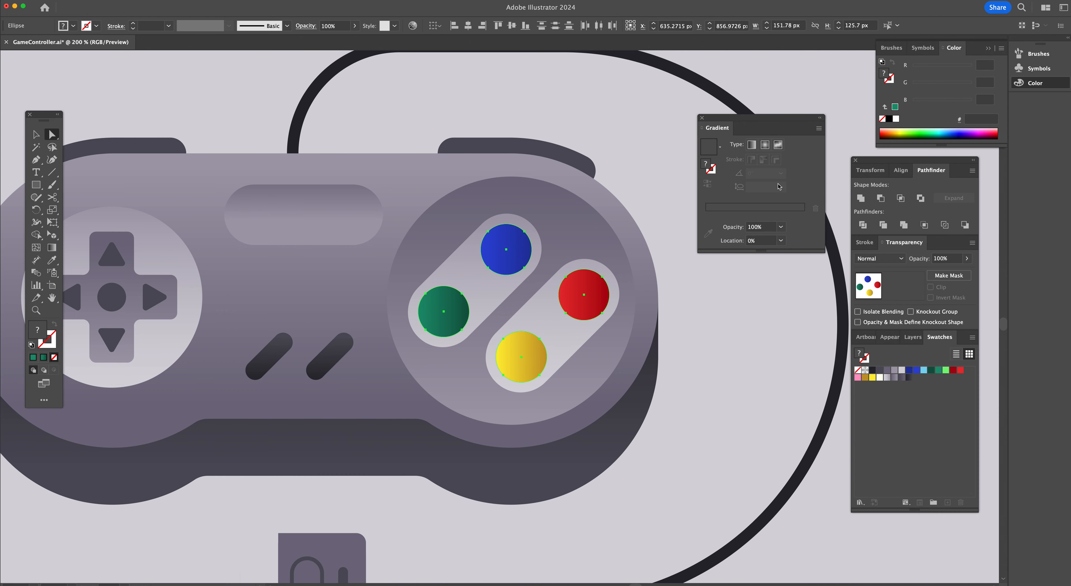
click(720, 343)
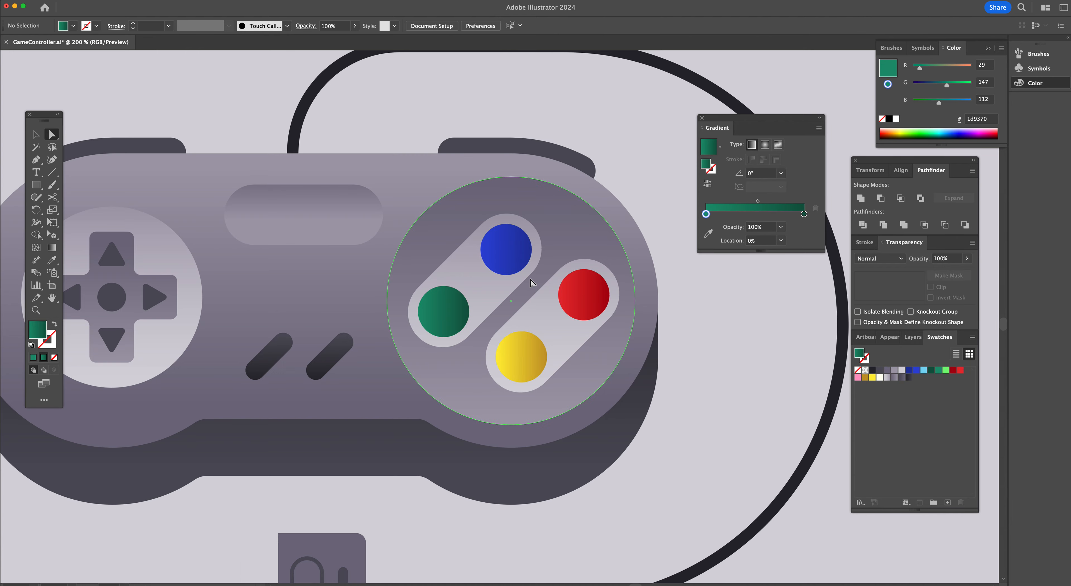
Set the blue button's gradient angle to -90°
click(515, 256)
click(780, 185)
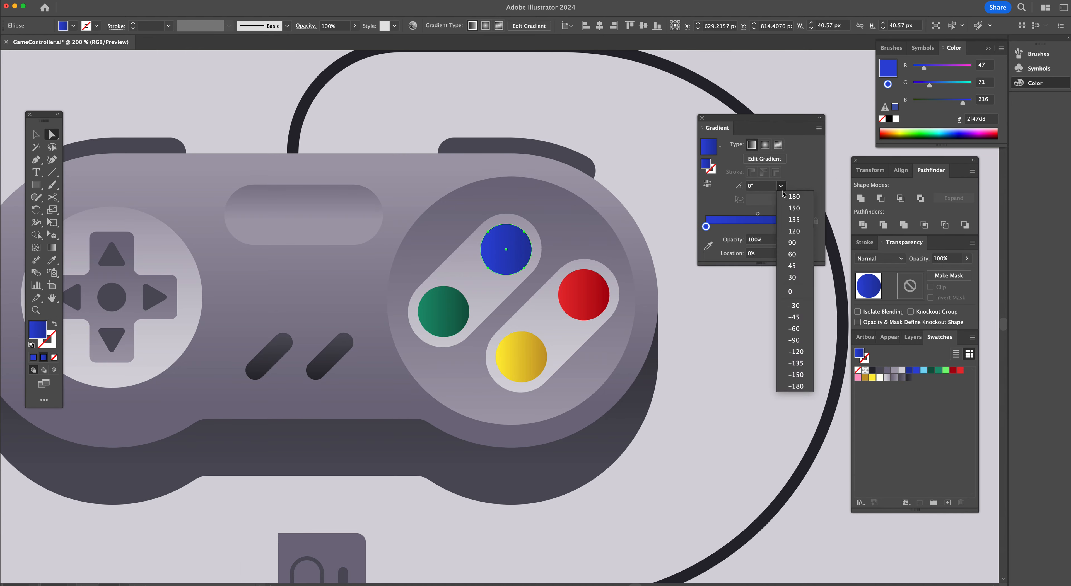
click(794, 245)
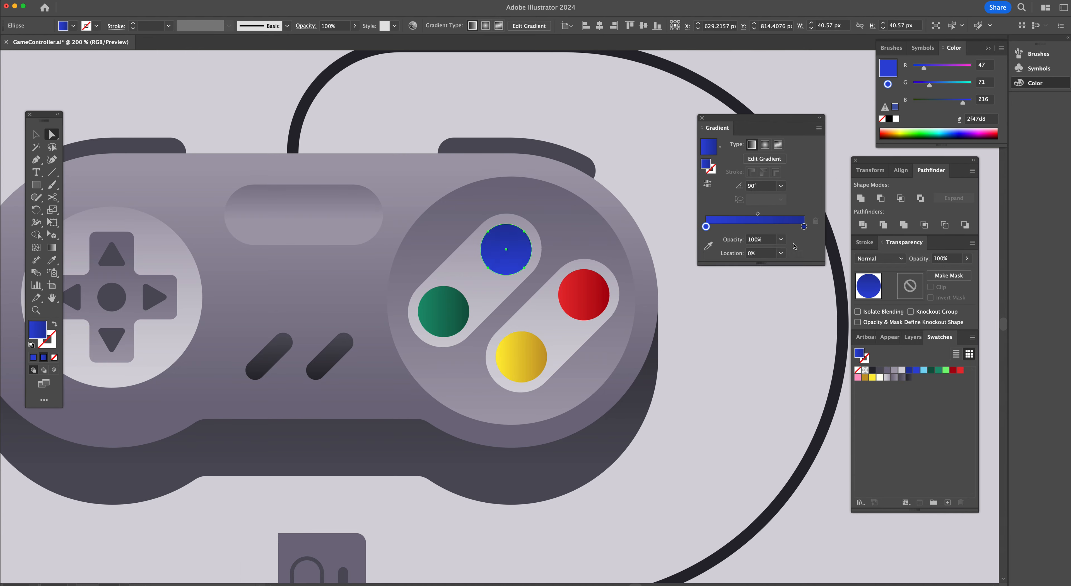
click(781, 187)
click(792, 340)
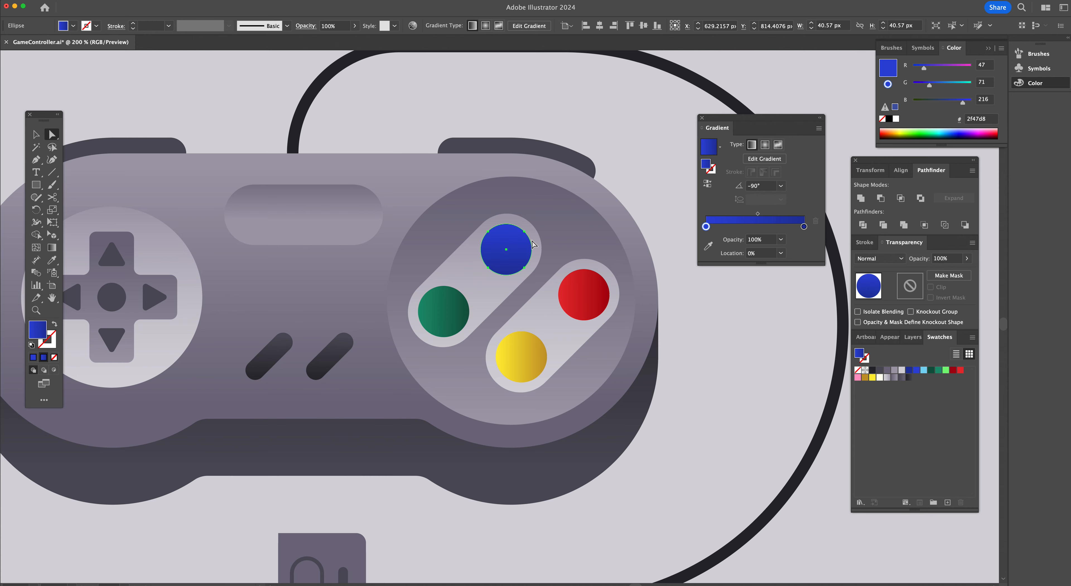
Set the green and yellow buttons' gradient angles to -90°
click(457, 310)
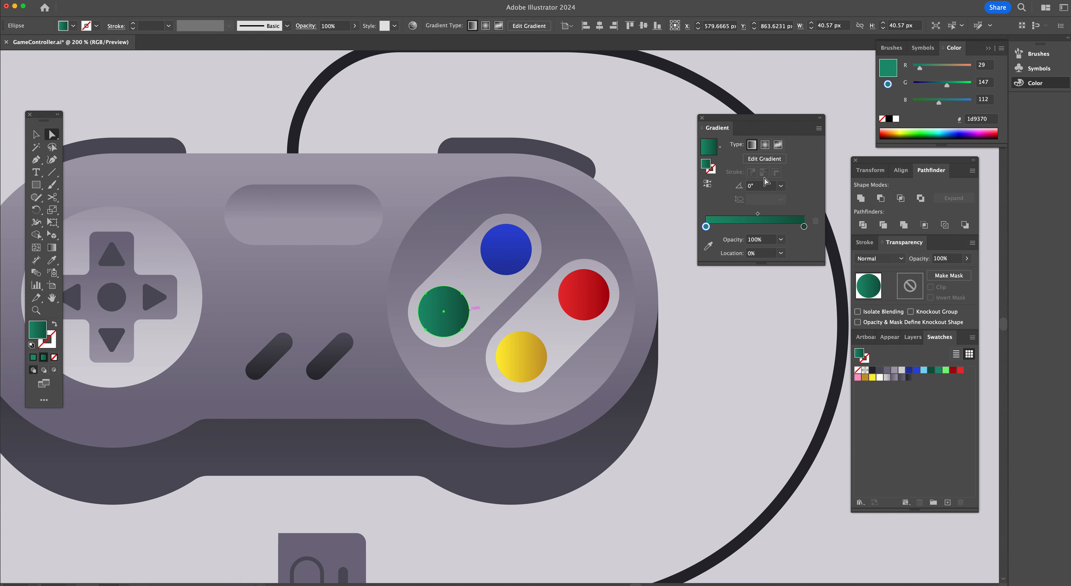
click(781, 186)
click(793, 340)
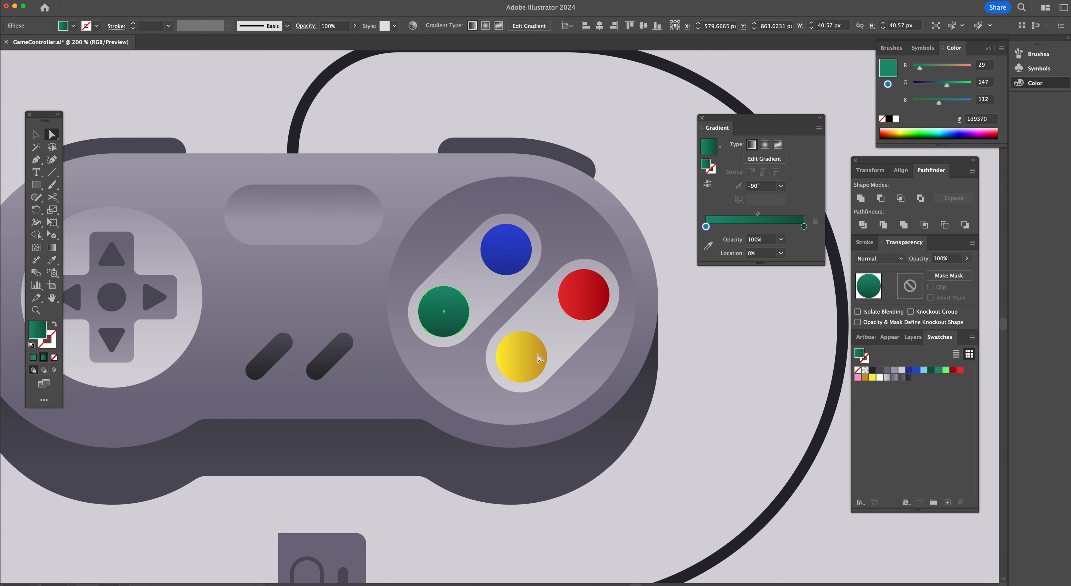
click(532, 355)
click(781, 186)
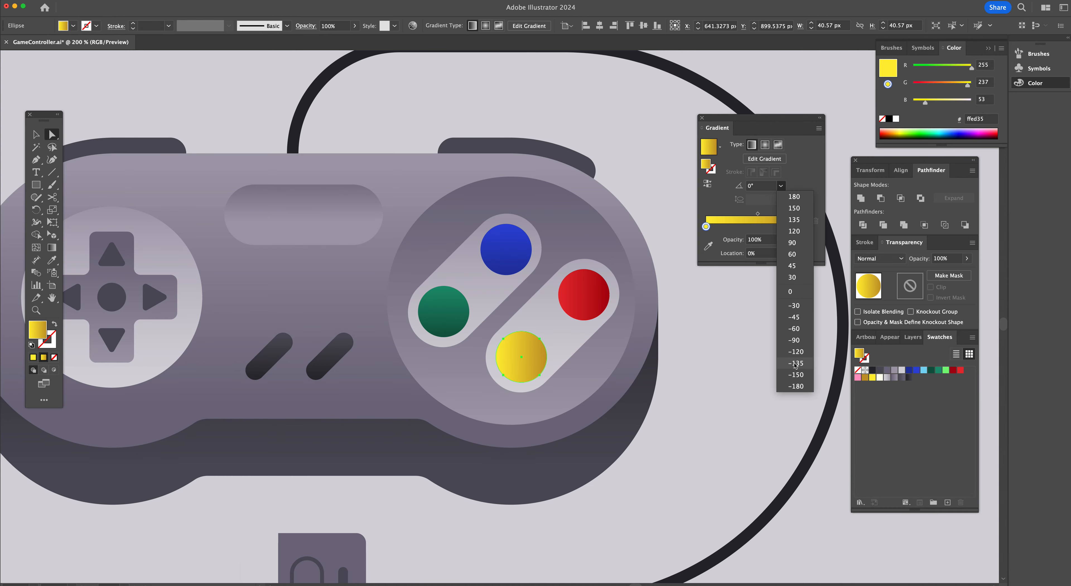
click(798, 342)
Set the red button's gradient angle to -90°
click(613, 299)
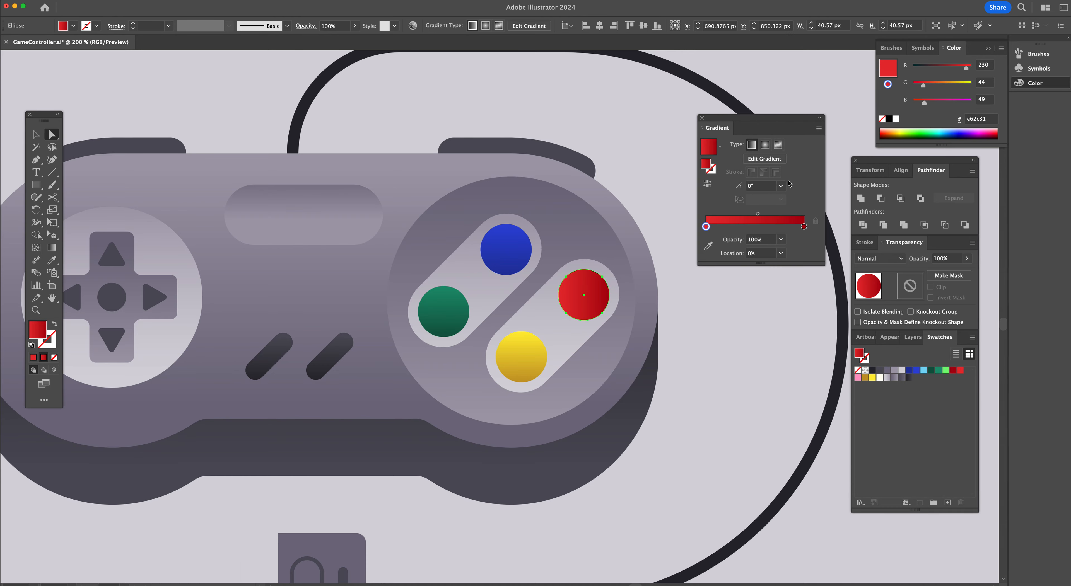
click(781, 186)
click(793, 340)
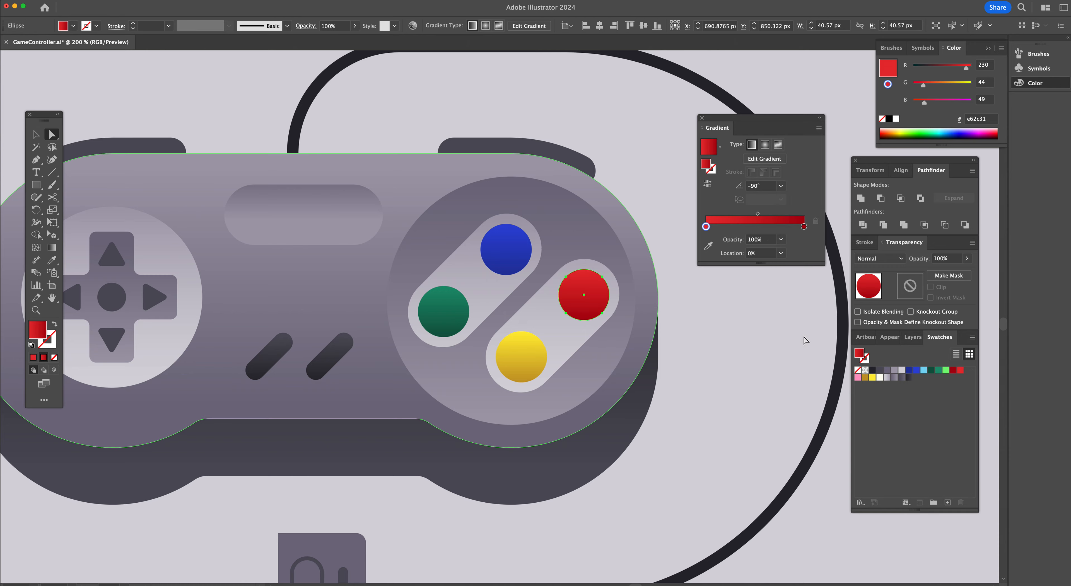
click(702, 295)
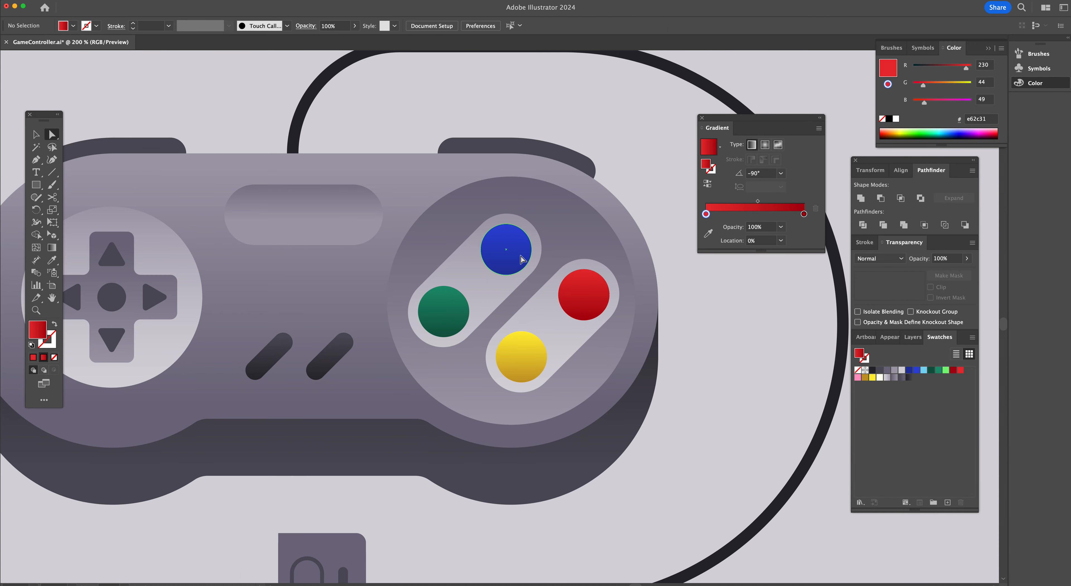
Inspect the shaded controller's body and buttons across the artboard
scroll(519, 257, left, 4)
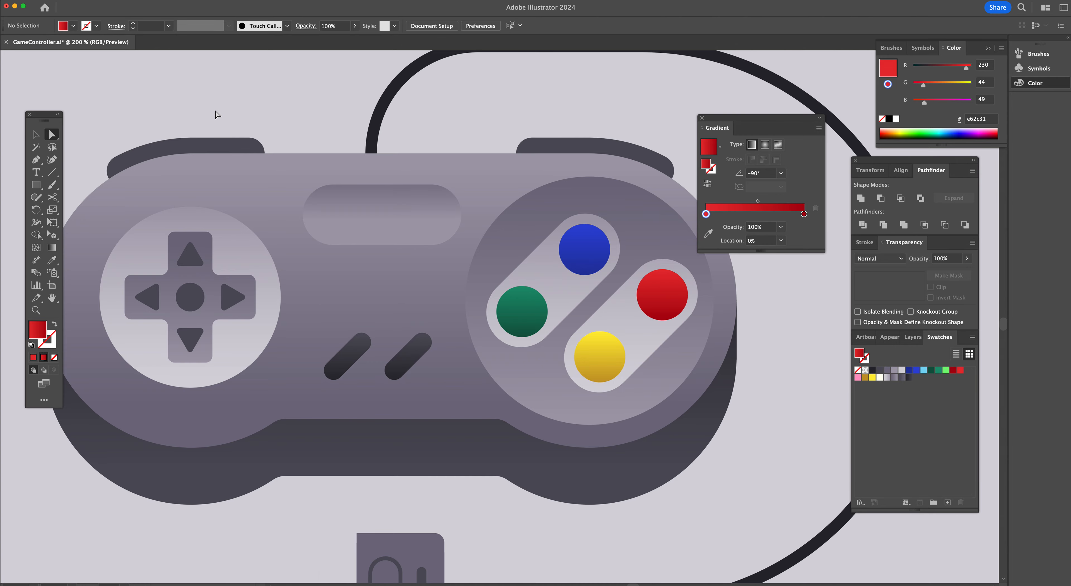
drag(163, 184, 162, 182)
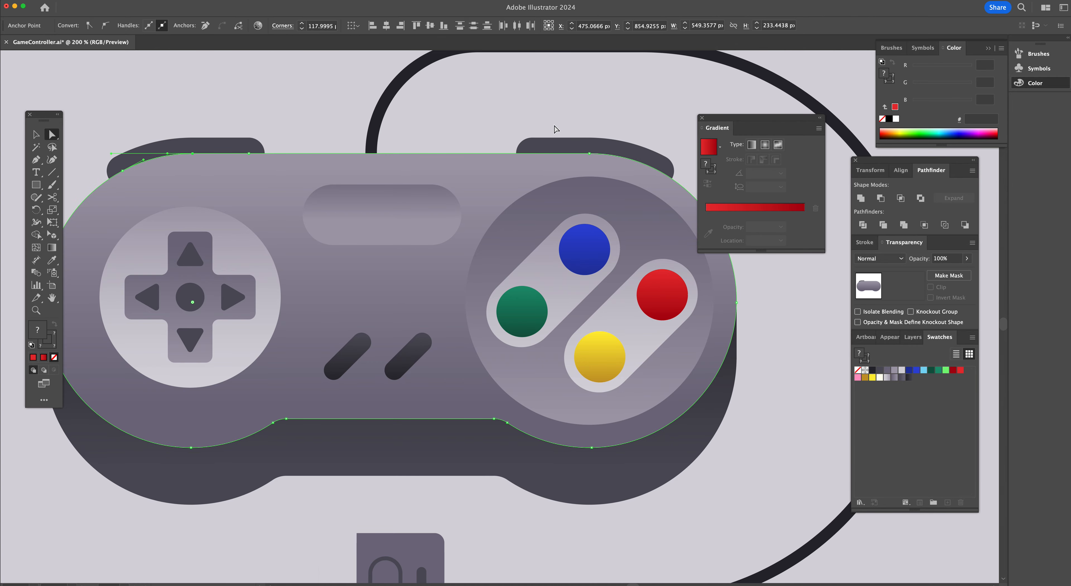
click(589, 118)
scroll(581, 245, right, 5)
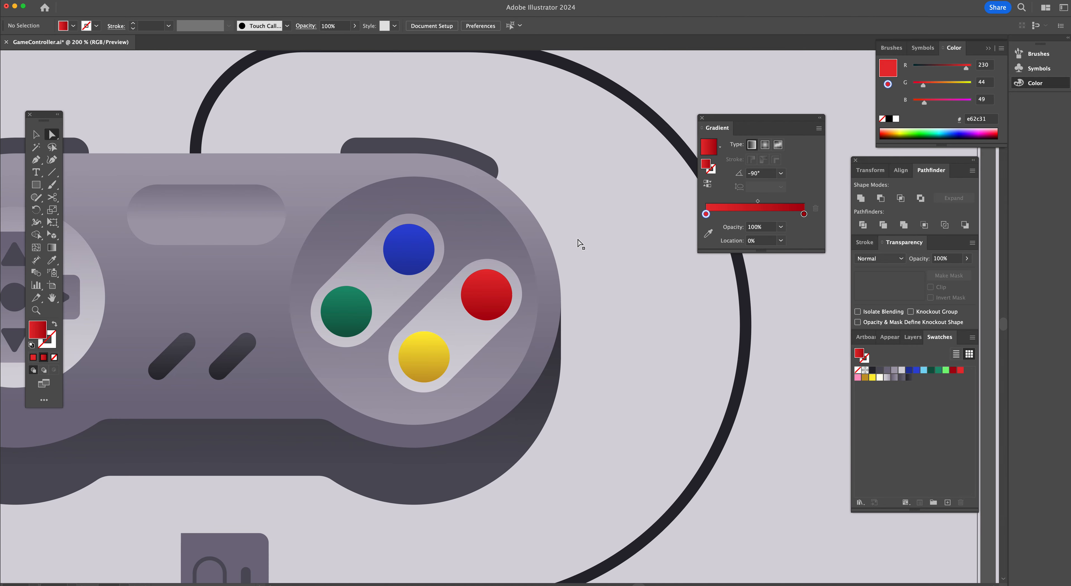
scroll(581, 244, left, 10)
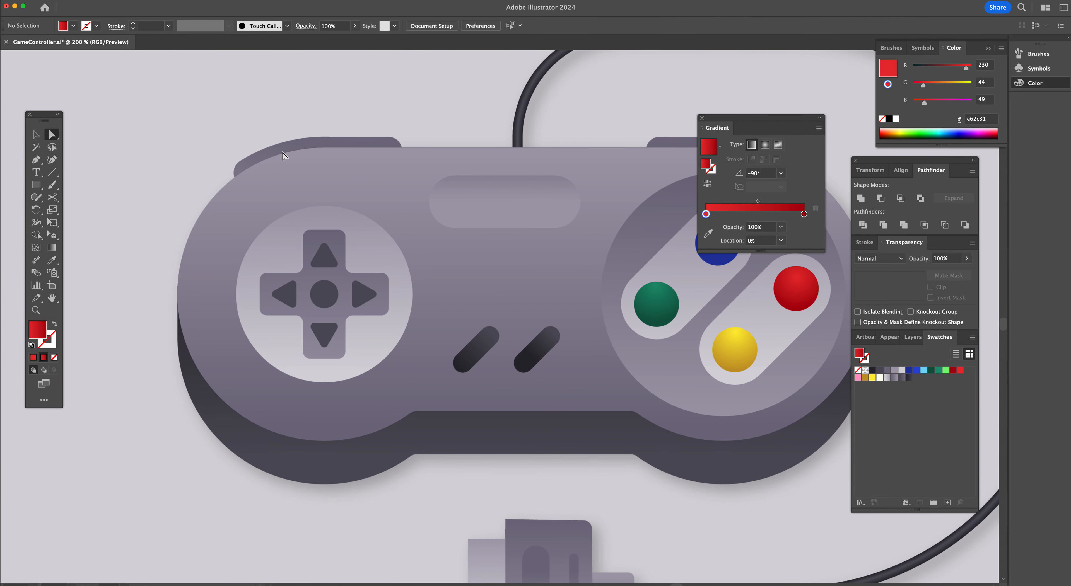
scroll(406, 159, left, 4)
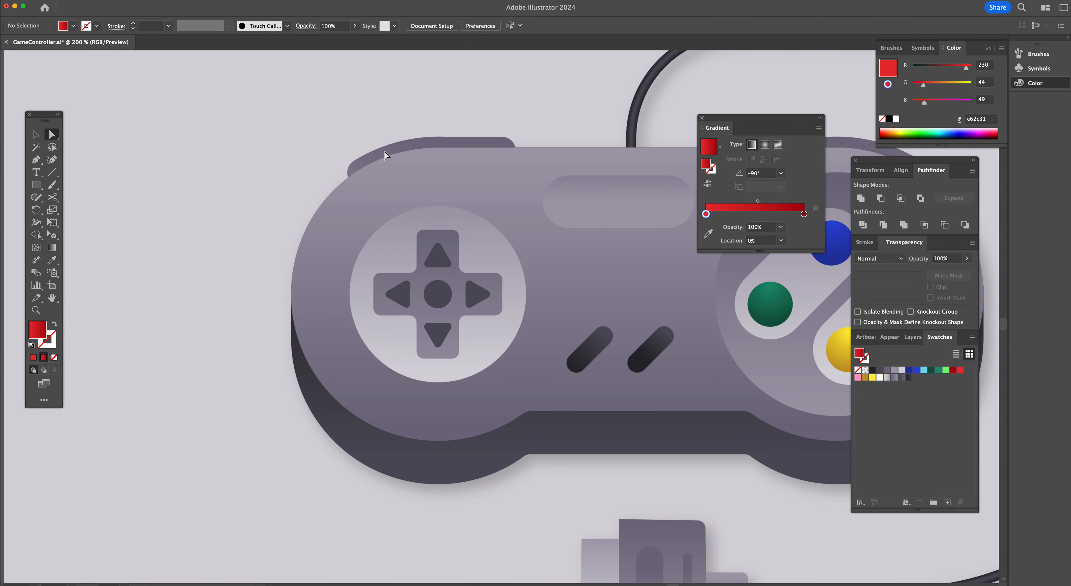
scroll(388, 155, left, 9)
scroll(388, 155, right, 20)
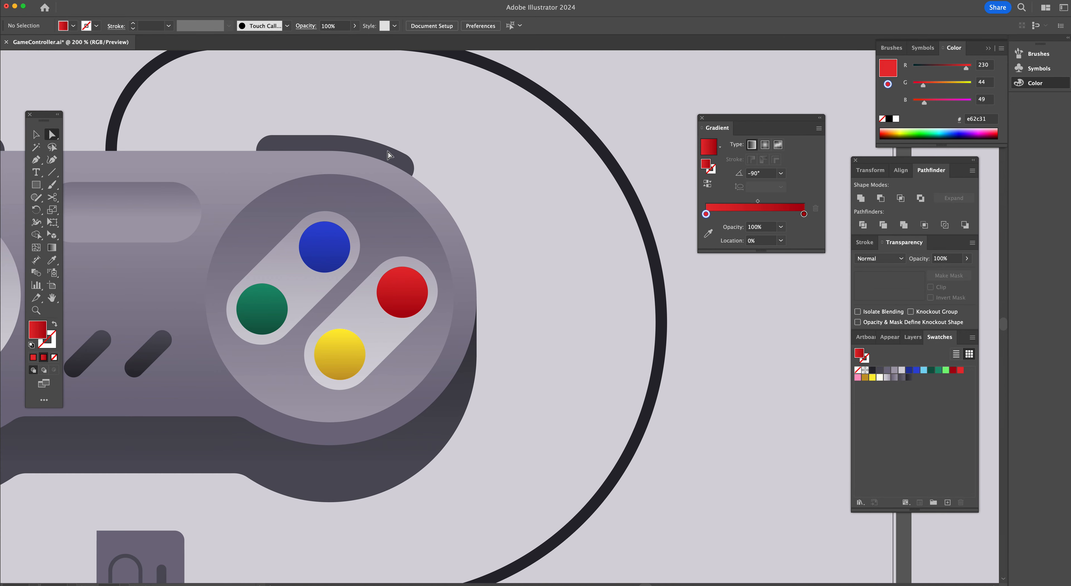
scroll(387, 155, left, 12)
scroll(387, 155, right, 4)
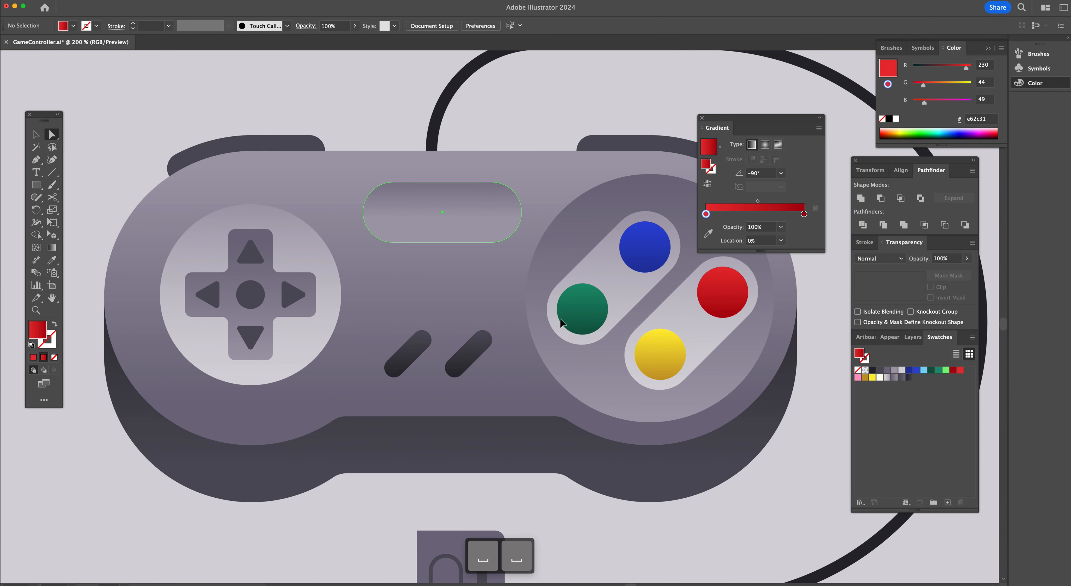
click(484, 214)
click(325, 122)
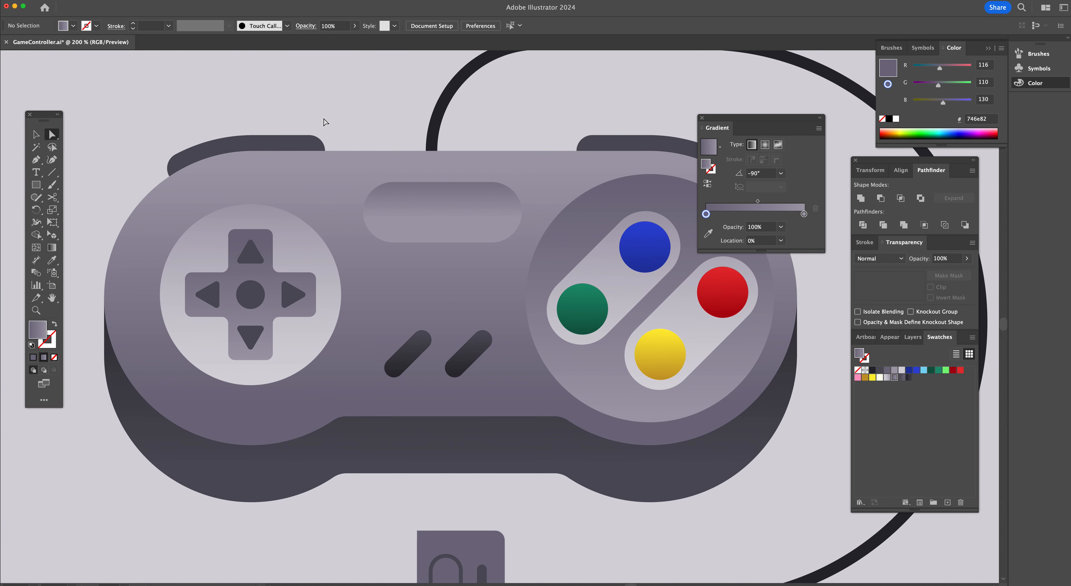
alt+super+click(533, 318)
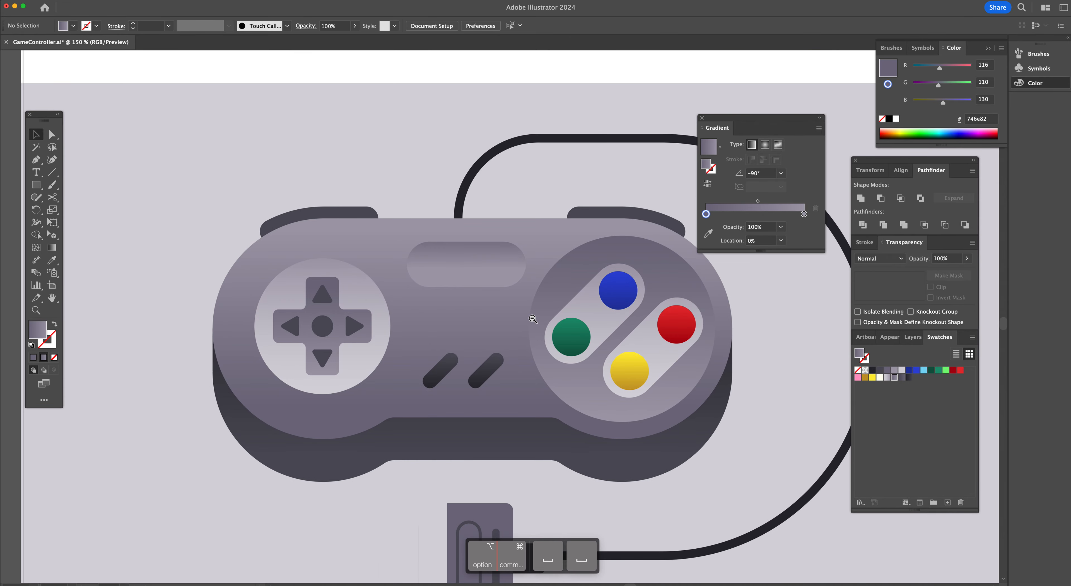
click(532, 319)
Ungroup the controller's body shapes
click(365, 234)
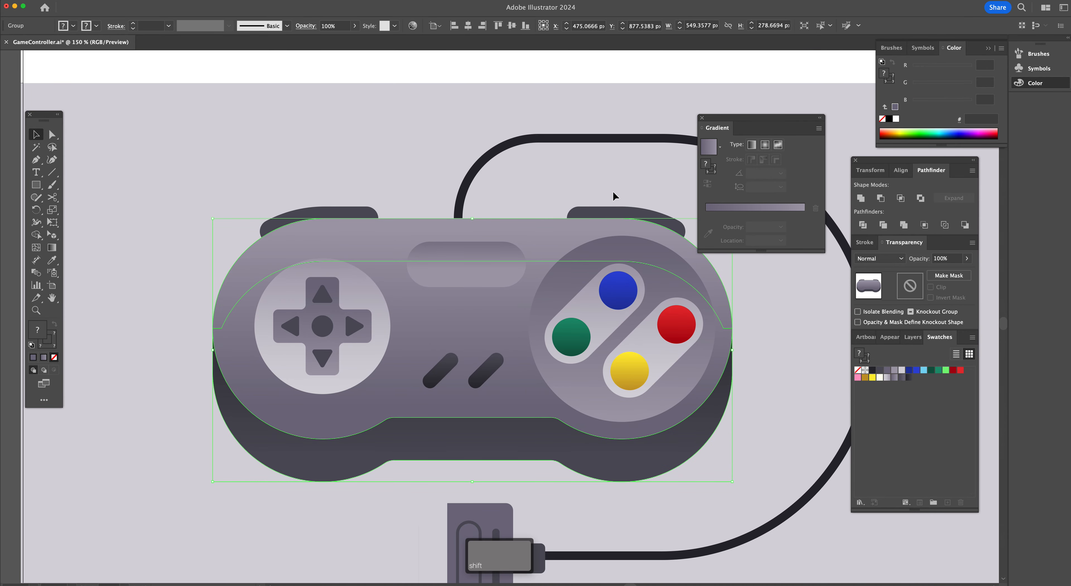
drag(612, 227, 609, 228)
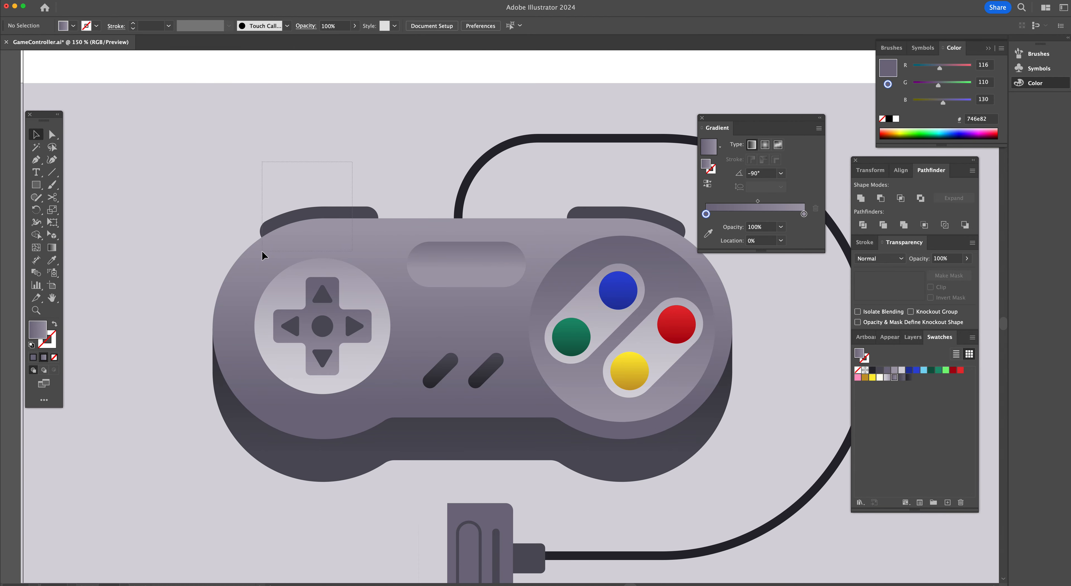
drag(262, 251, 262, 251)
key(a)
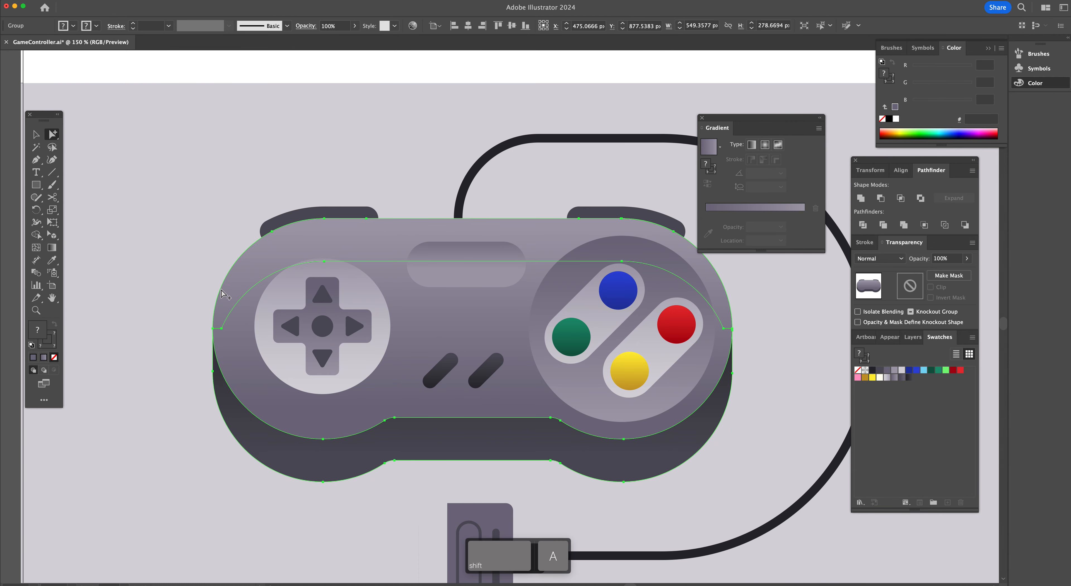
shift+click(228, 288)
click(205, 266)
key(v)
click(349, 235)
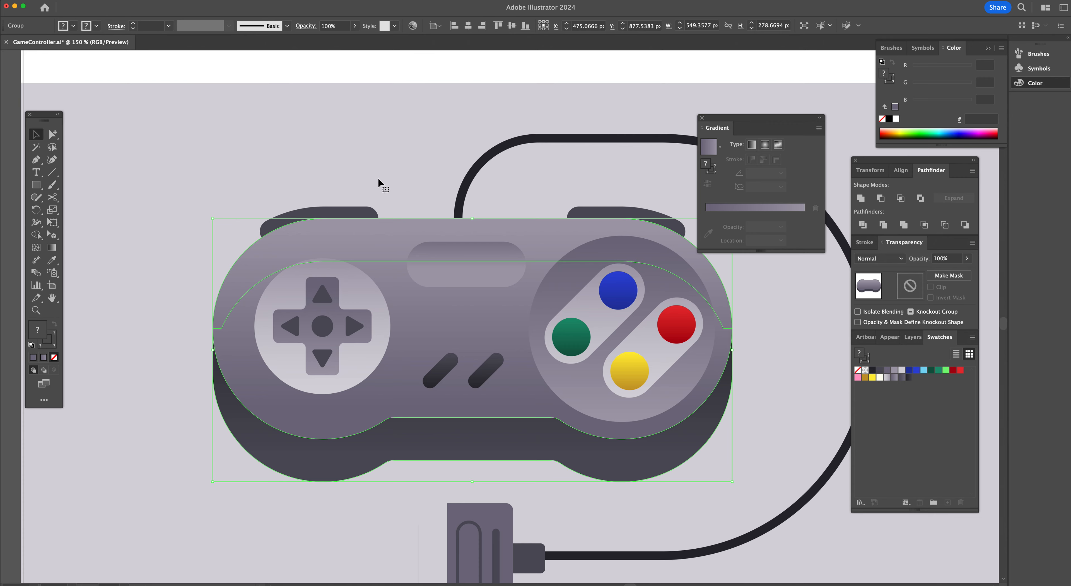
click(374, 191)
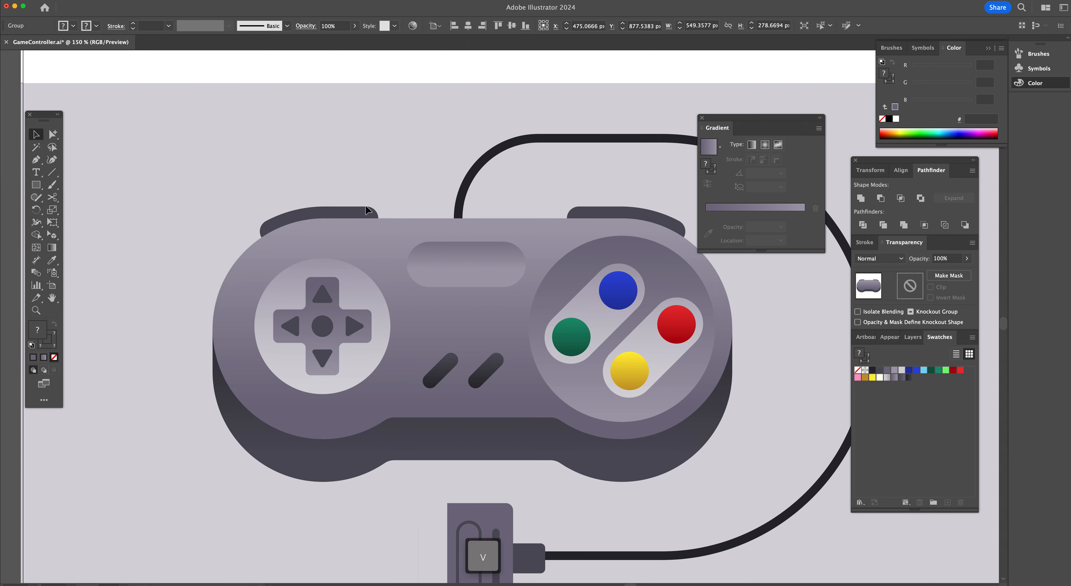
click(316, 237)
right_click(316, 237)
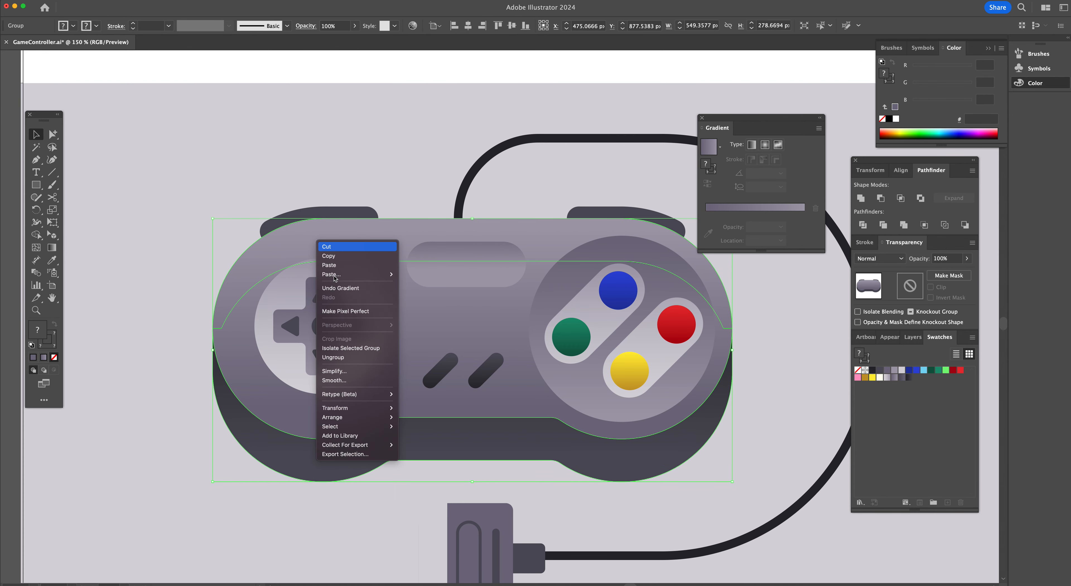
click(351, 357)
click(357, 168)
Set the stroke weight of the arc along the controller's top edge to 19 pt
click(305, 230)
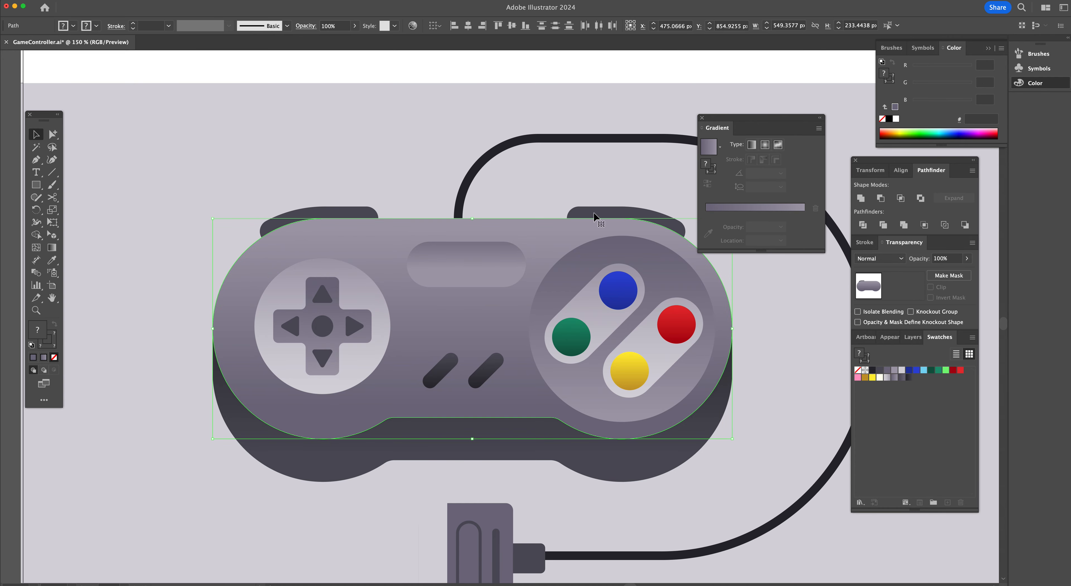
click(622, 228)
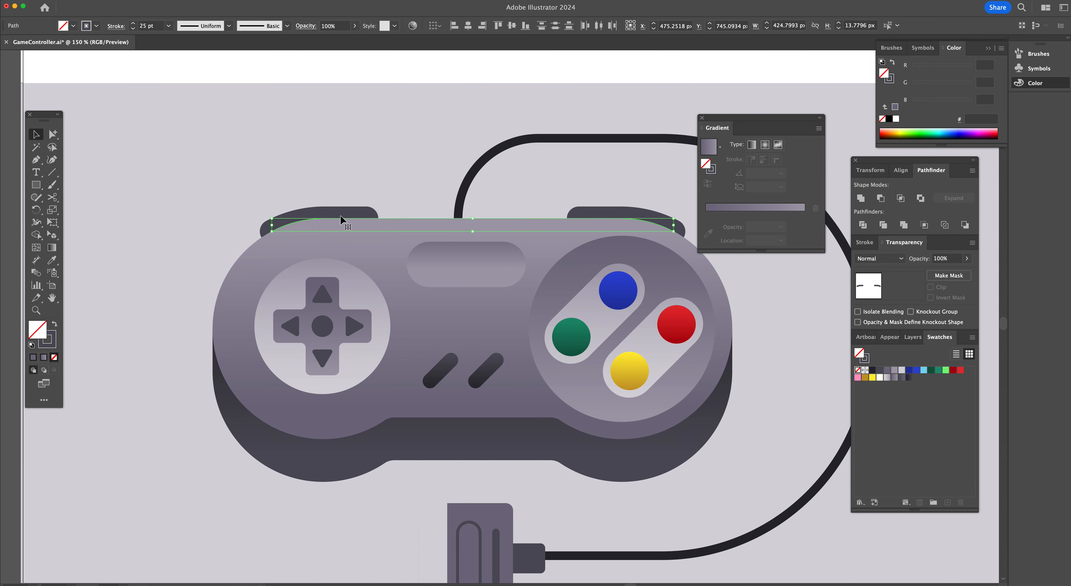
click(134, 28)
click(134, 28)
click(133, 28)
click(133, 28)
click(133, 28)
click(133, 29)
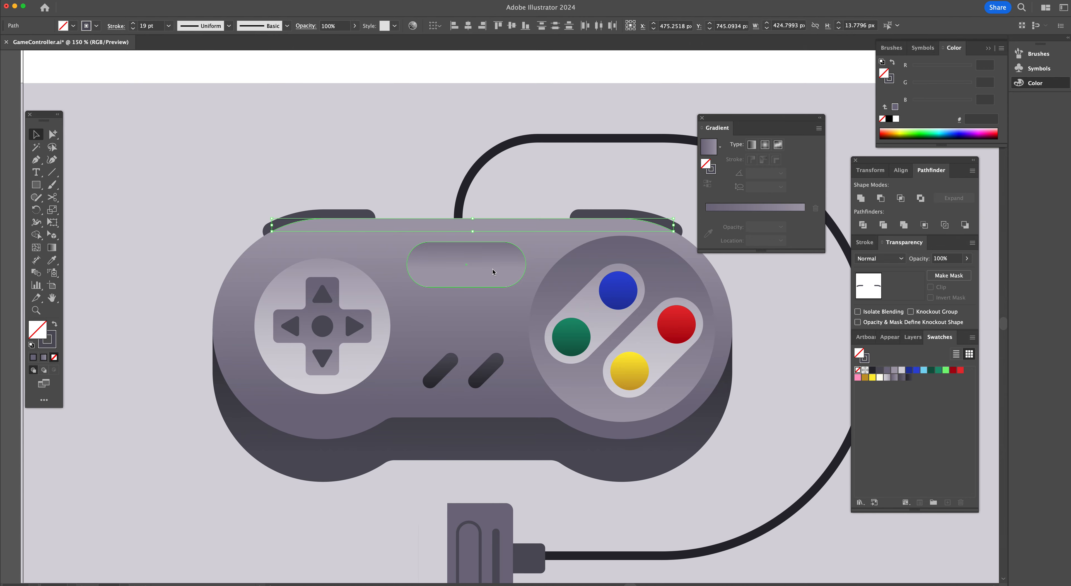
Apply a mid-grey swatch colour to the stroke of the arc along the controller's top edge
scroll(351, 211, right, 3)
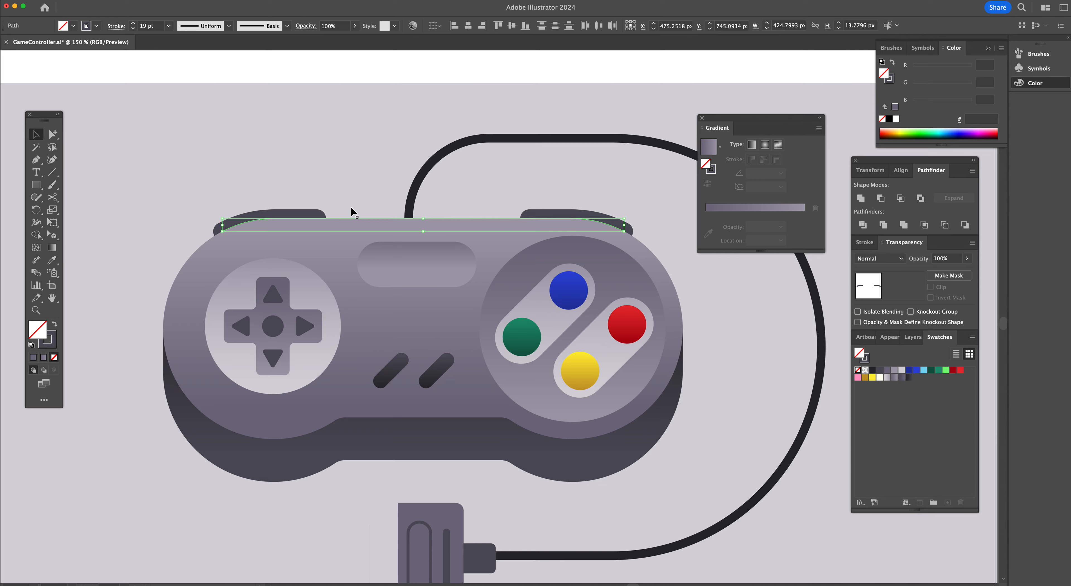
scroll(351, 210, right, 2)
scroll(351, 210, down, 1)
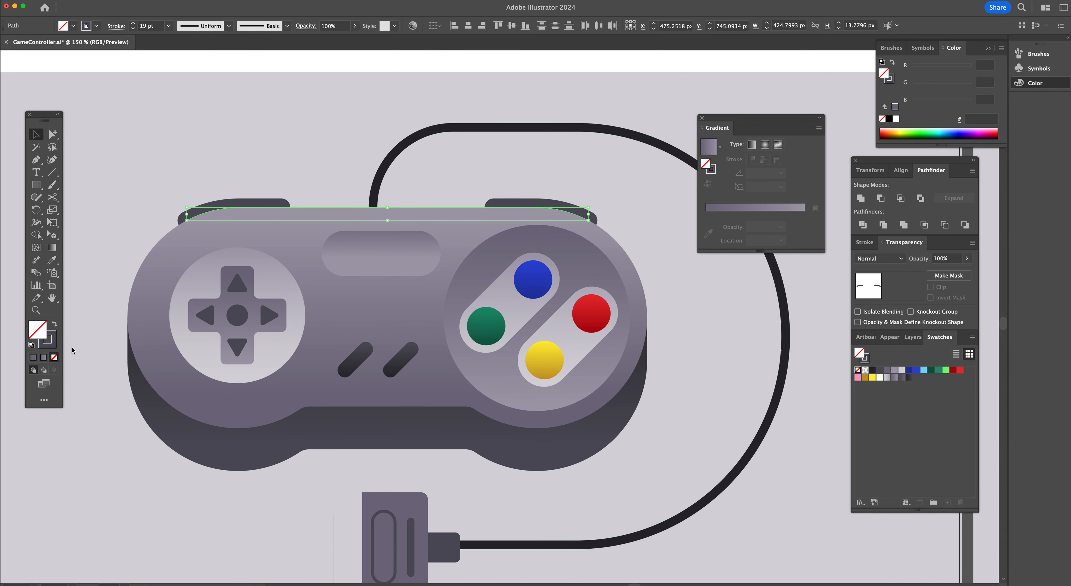
click(52, 346)
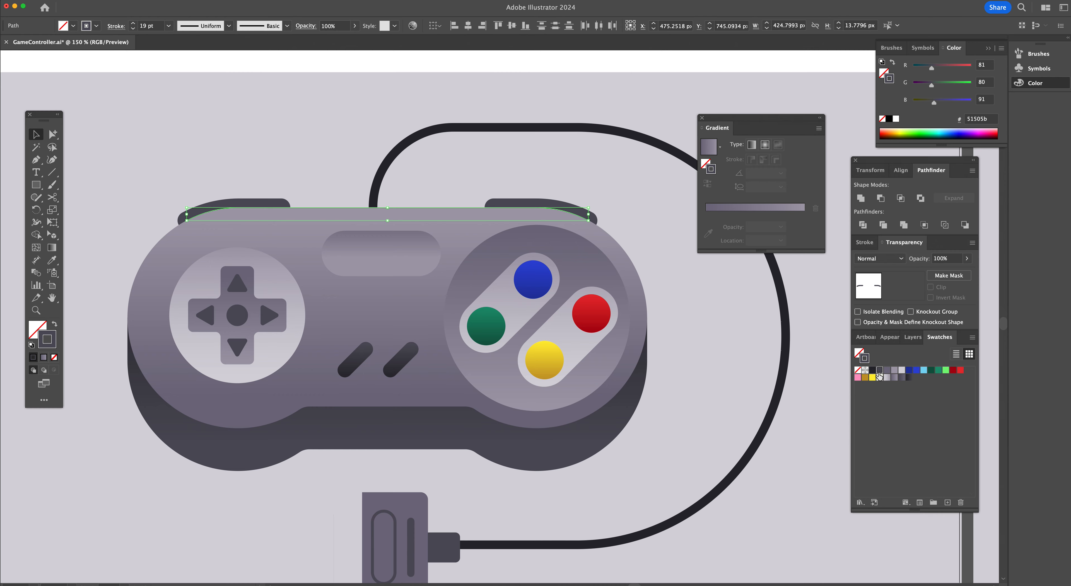
click(887, 370)
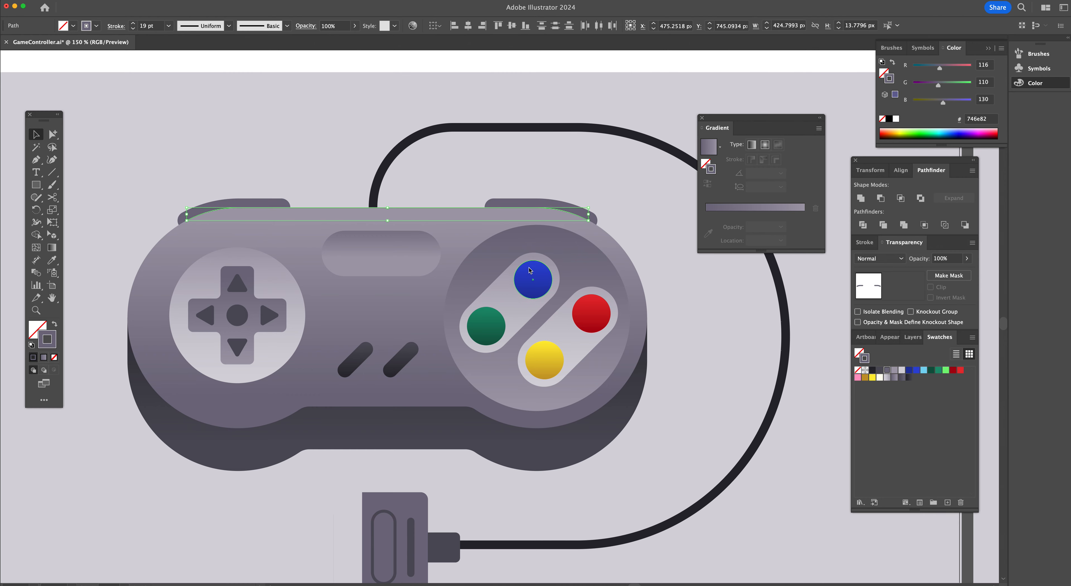
scroll(530, 270, down, 10)
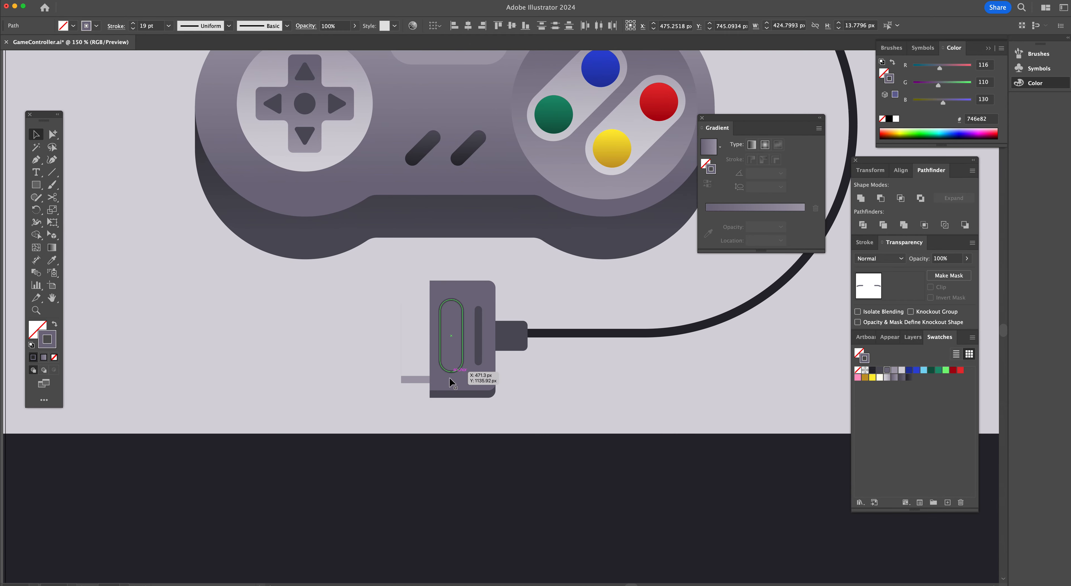
click(570, 397)
Compare the connector plug with the shaded reference on the neighbouring artboard
scroll(613, 346, right, 5)
scroll(613, 346, up, 2)
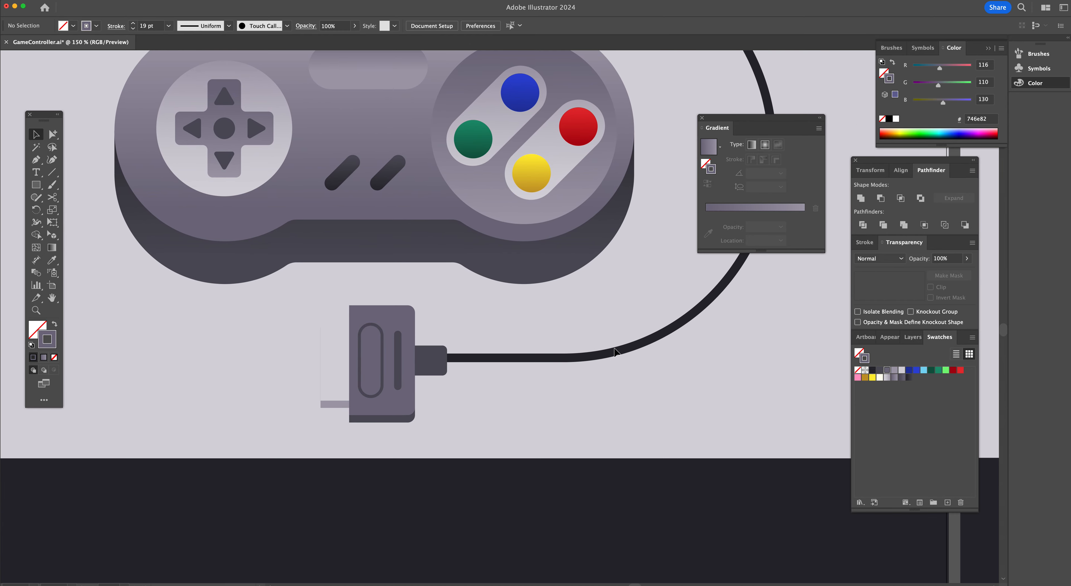
click(340, 356)
click(464, 372)
scroll(465, 369, right, 20)
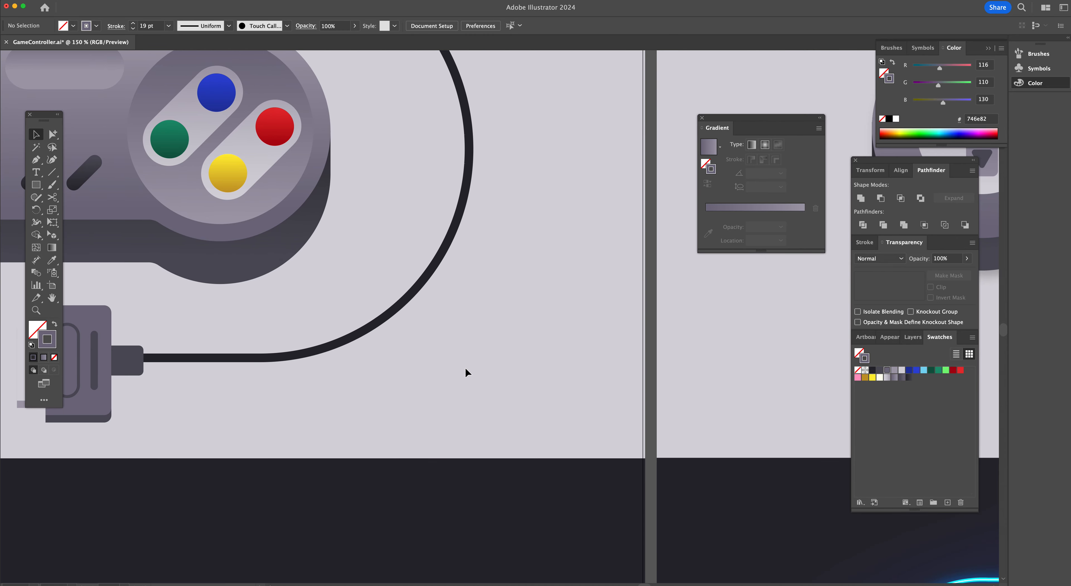
scroll(466, 368, right, 2)
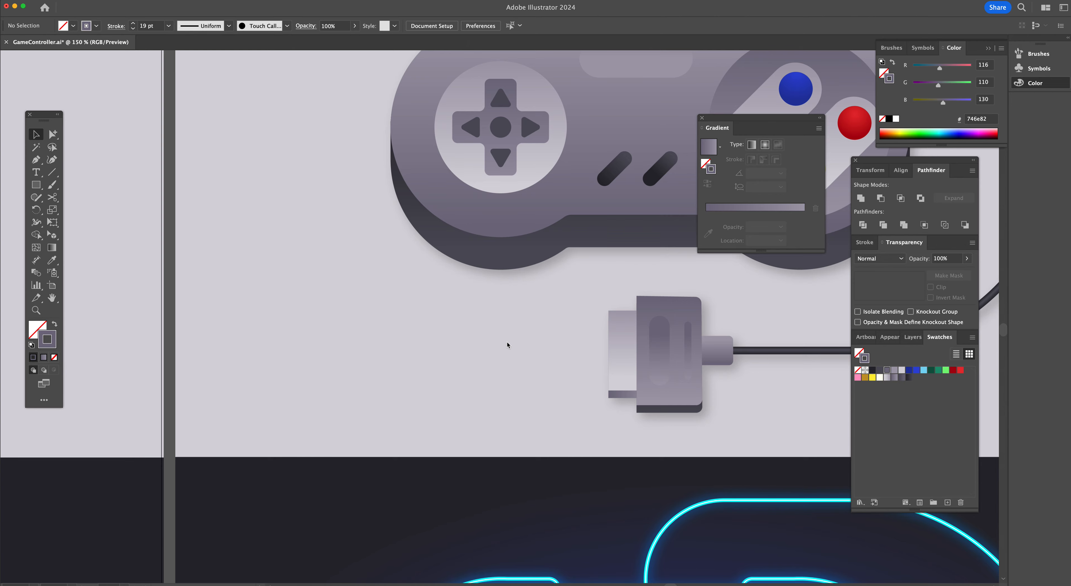
scroll(507, 341, left, 20)
Give the plug's light side piece a white-to-grey gradient running vertically at 90°
key(a)
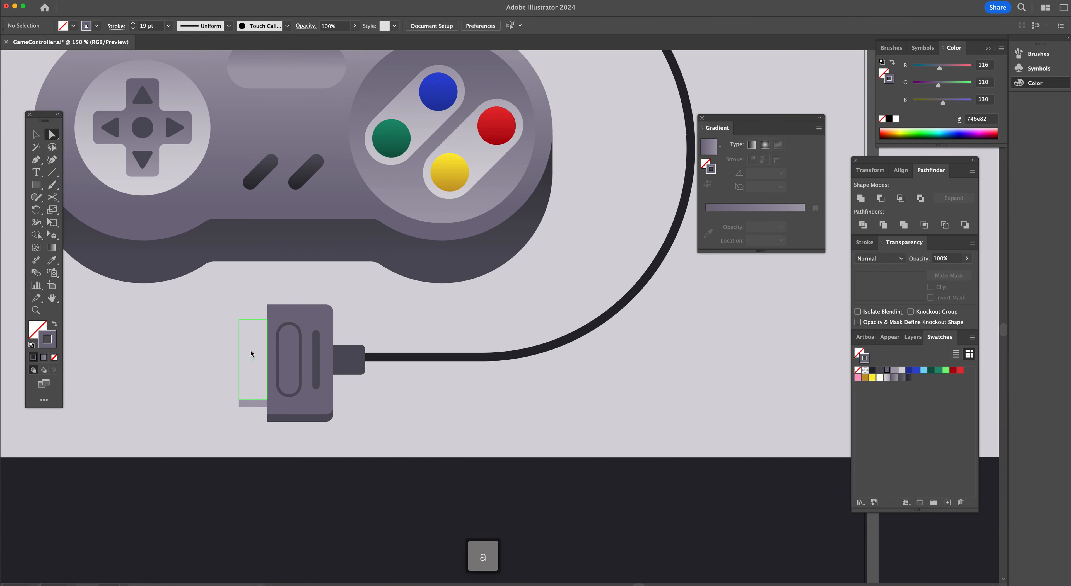
click(252, 354)
click(887, 378)
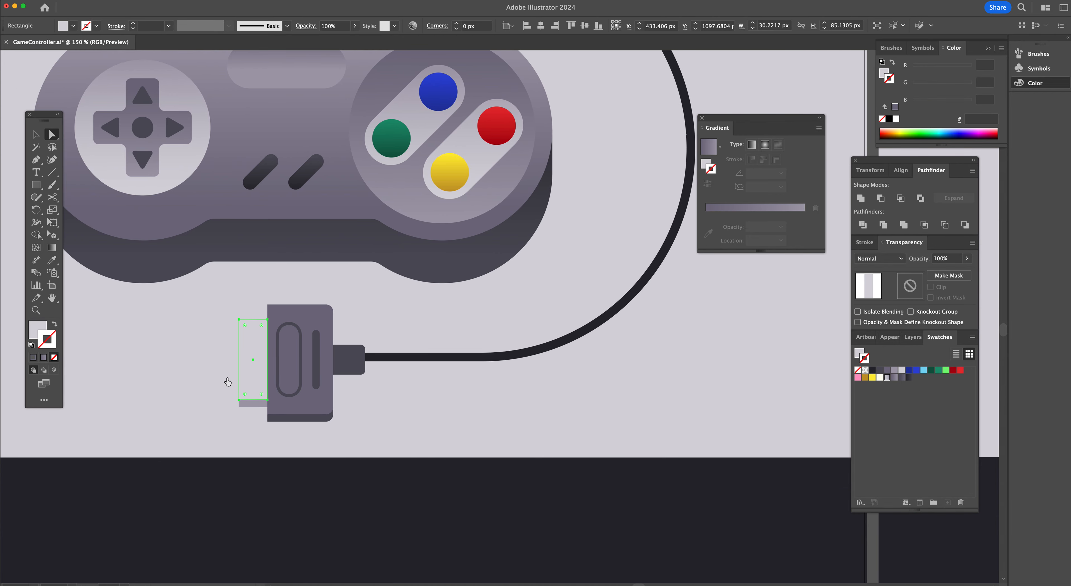
key(slash)
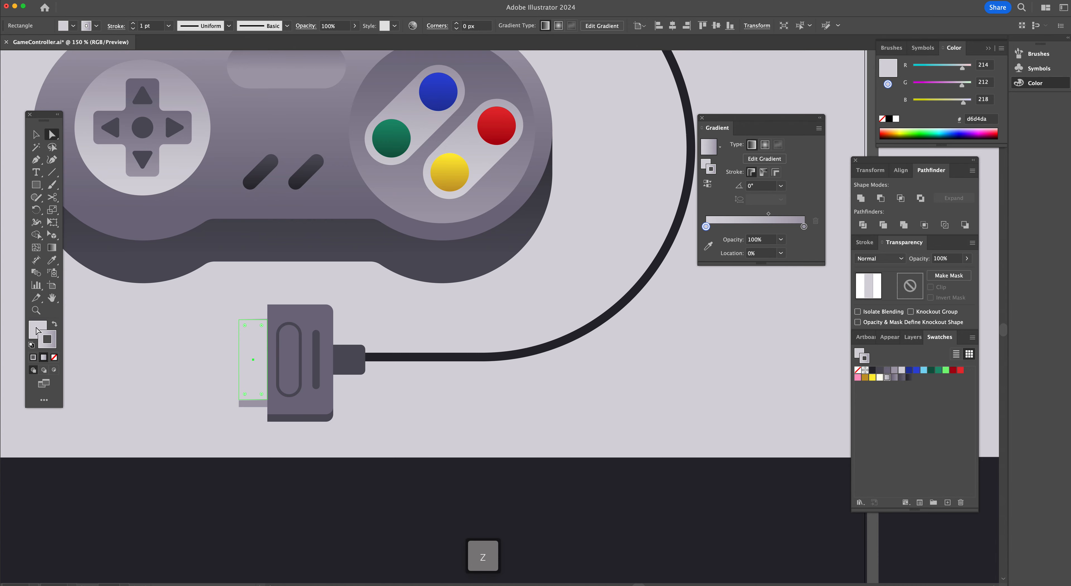
click(35, 330)
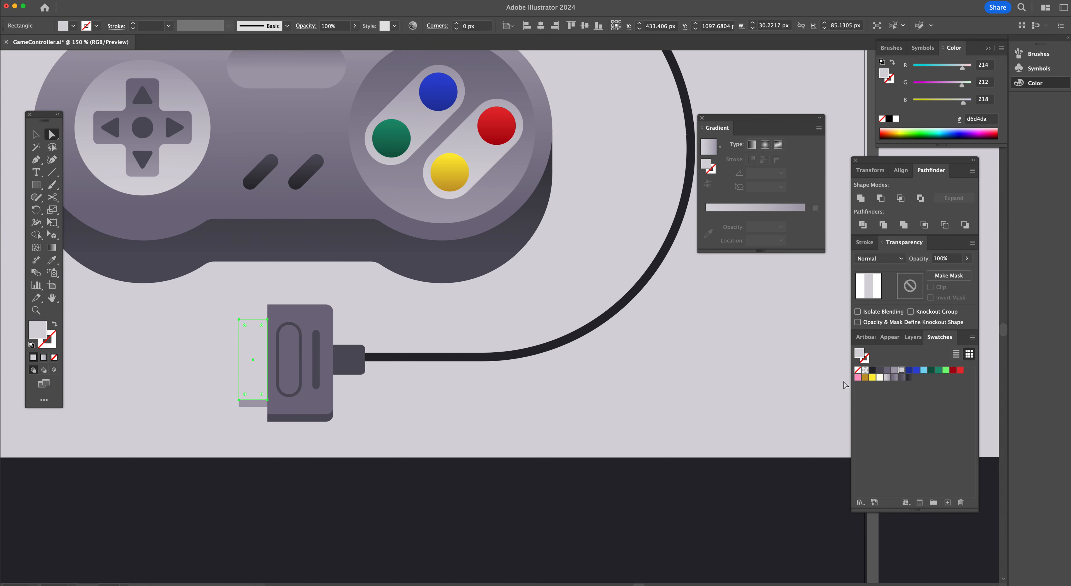
key(g)
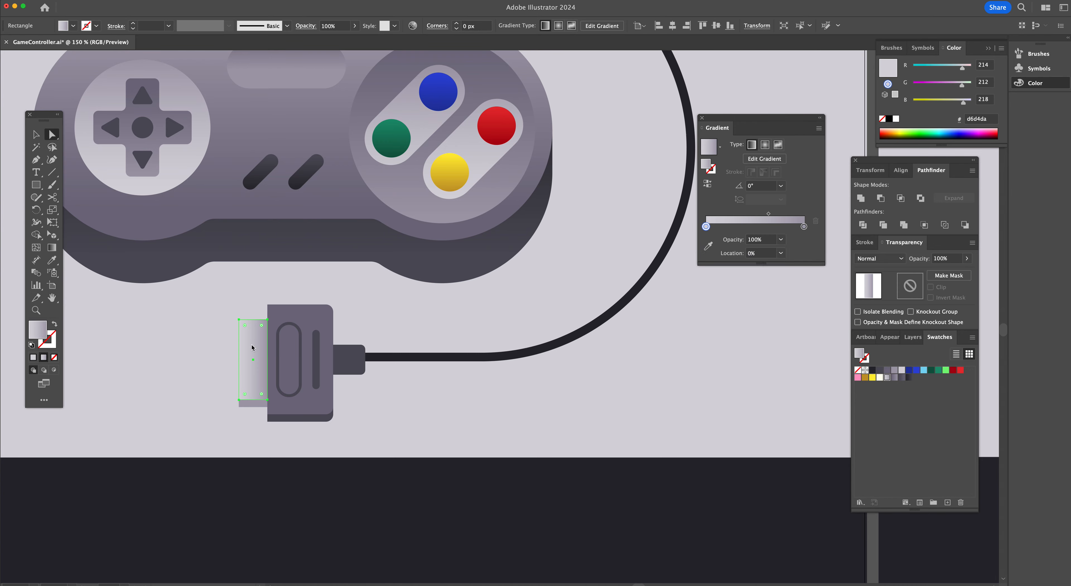
drag(256, 321, 257, 362)
drag(255, 398, 255, 319)
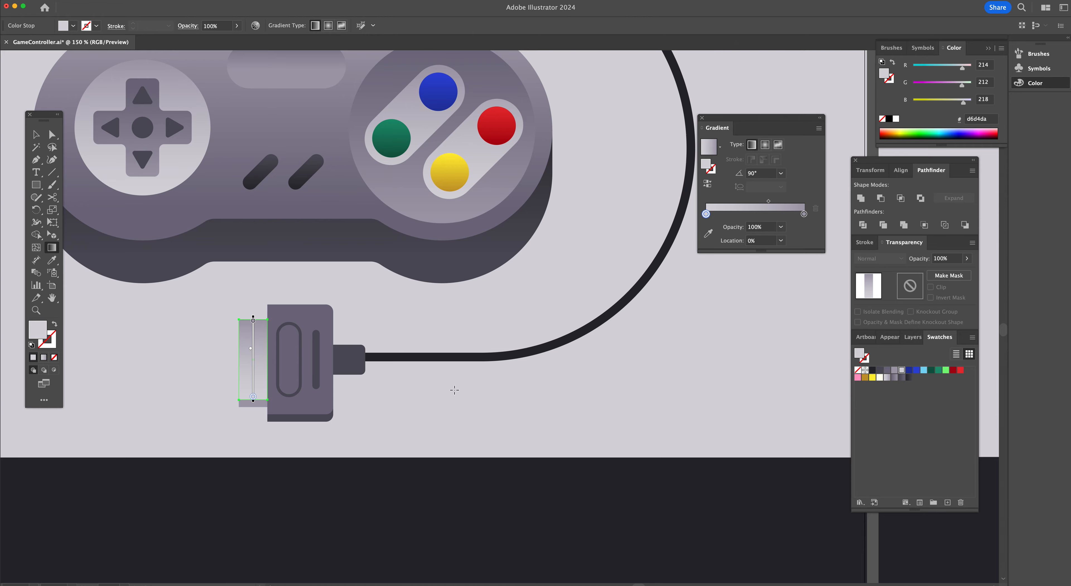
Apply the grey gradient to the plug's main body
scroll(454, 388, right, 1)
scroll(454, 389, right, 15)
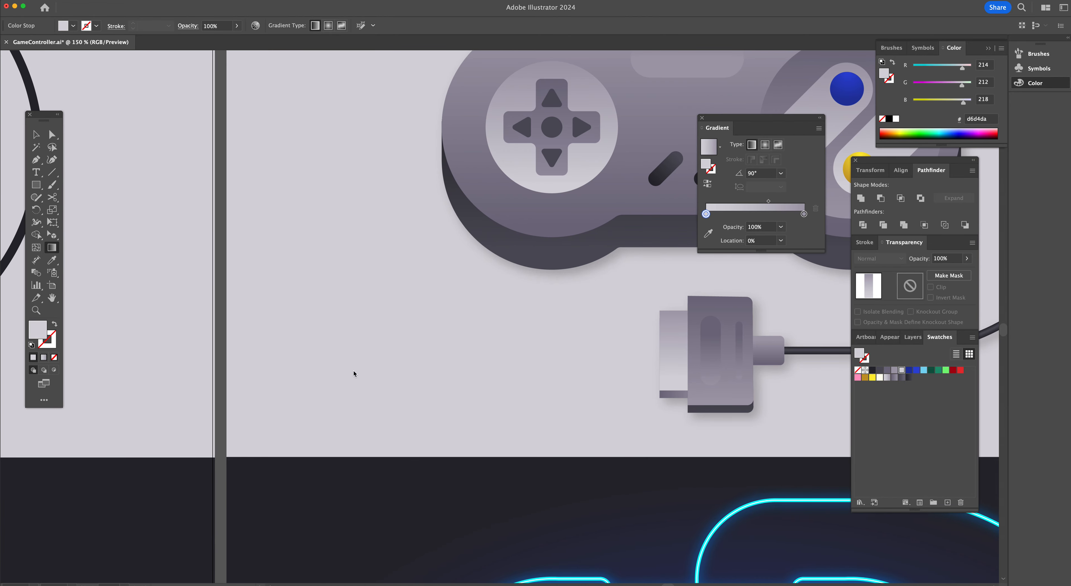
scroll(354, 374, left, 15)
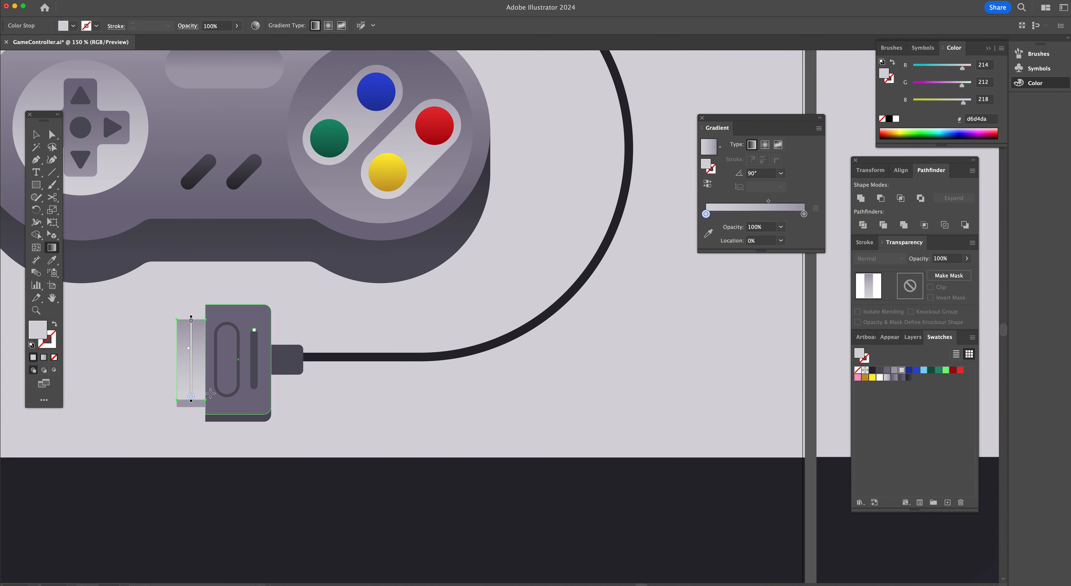
key(a)
click(192, 412)
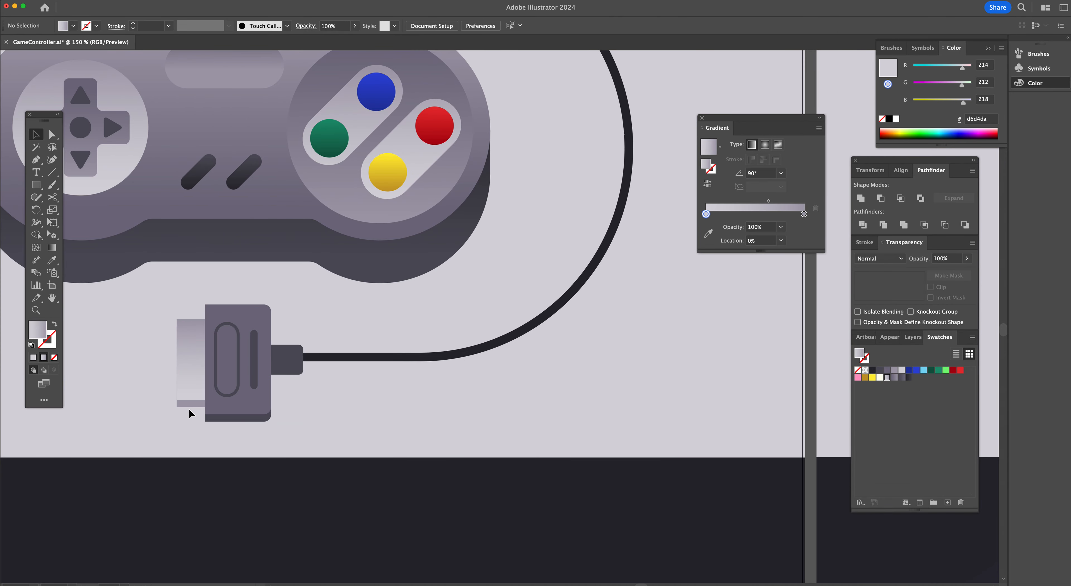
click(192, 411)
shift+click(205, 415)
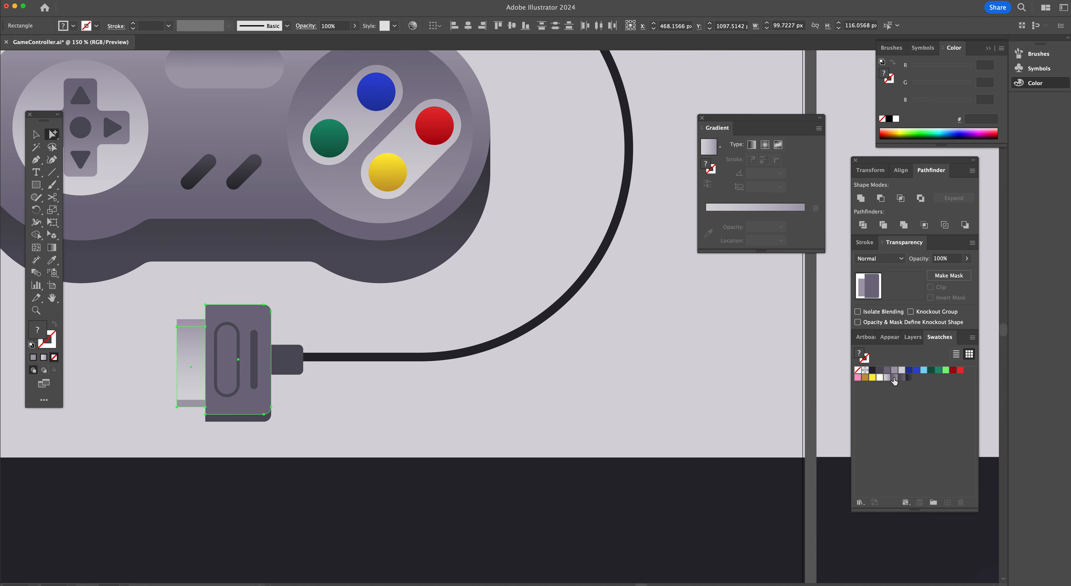
click(248, 411)
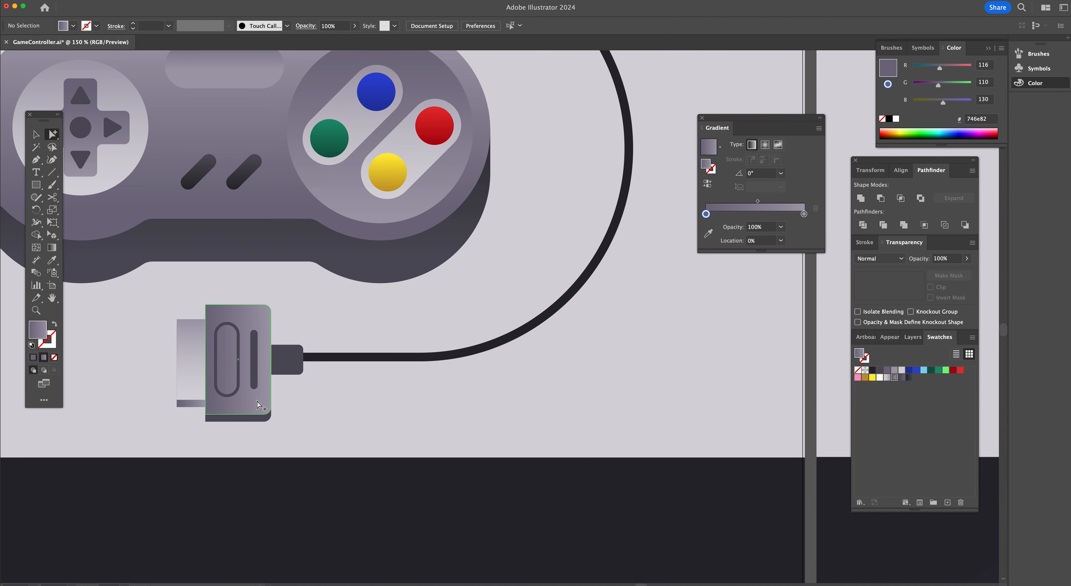
key(g)
mouse_move(248, 411)
mouse_down()
mouse_move(247, 321)
mouse_move(254, 416)
mouse_up()
Apply a vertical gradient at -90° to the narrow strip beneath the plug's light side piece
key(v)
click(188, 404)
key(g)
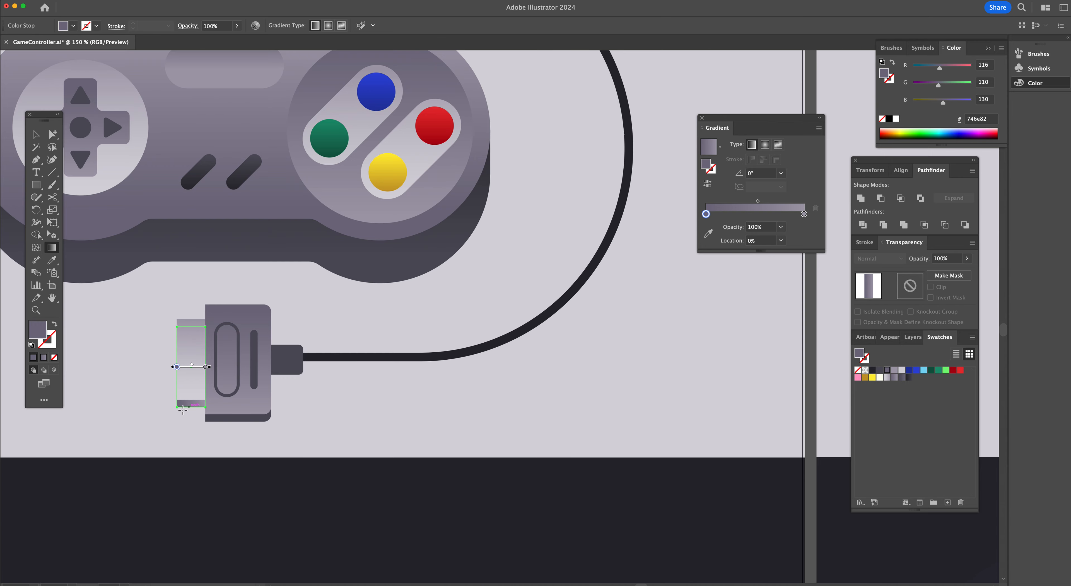
mouse_move(201, 408)
mouse_down()
mouse_move(201, 369)
mouse_move(204, 419)
mouse_up()
Sample the plug body's gradient onto its two slot shapes and run the gradient top to bottom across them
scroll(303, 397, right, 15)
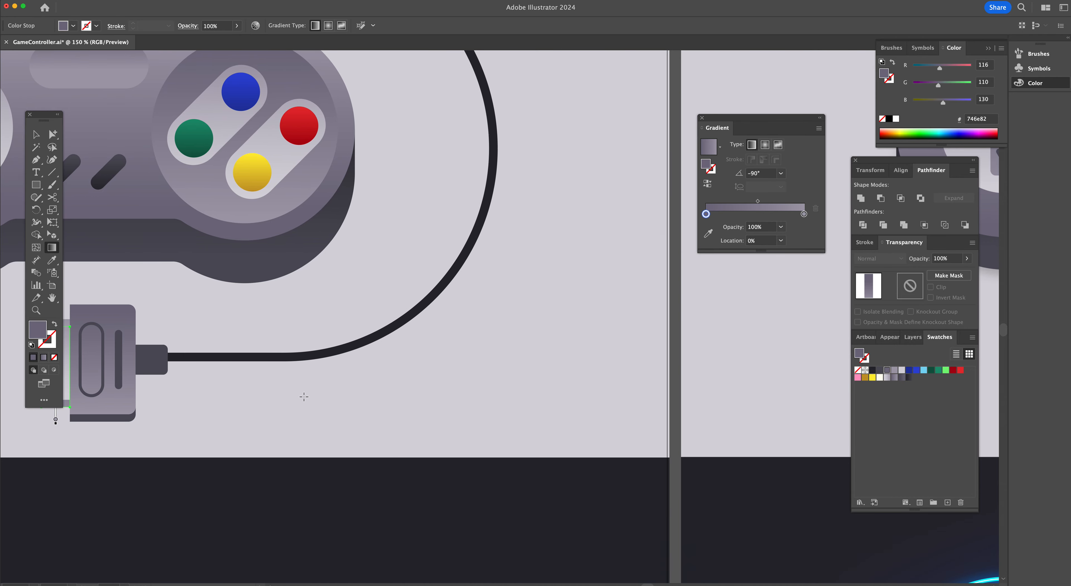
scroll(438, 366, right, 4)
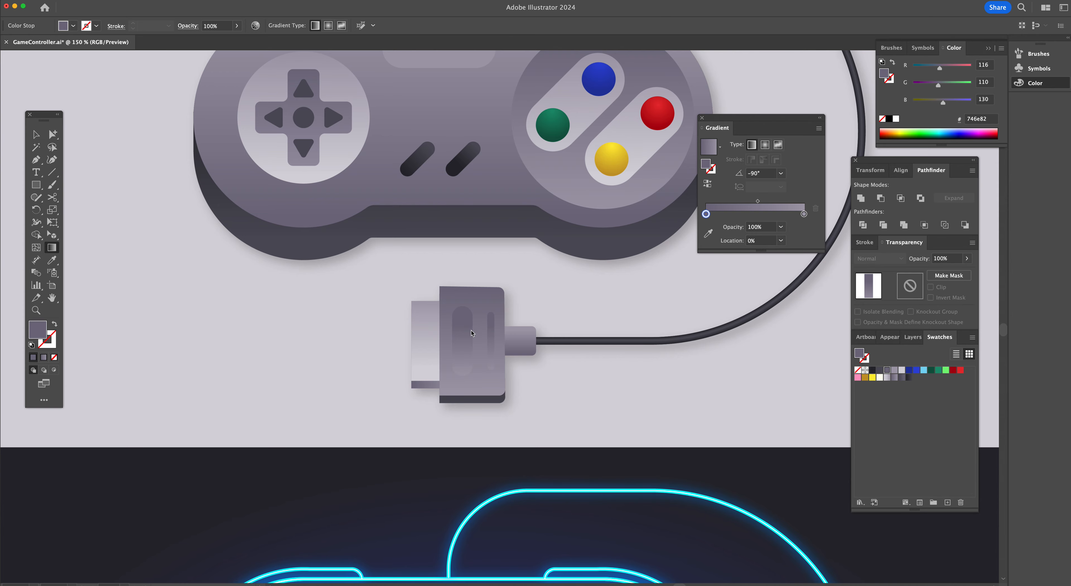
scroll(452, 341, left, 20)
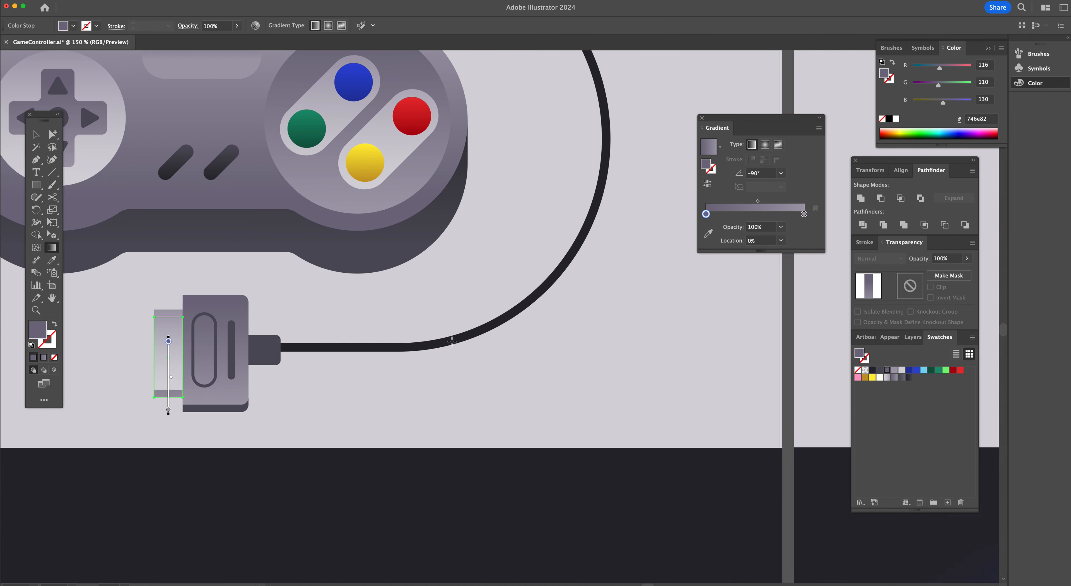
key(a)
click(215, 323)
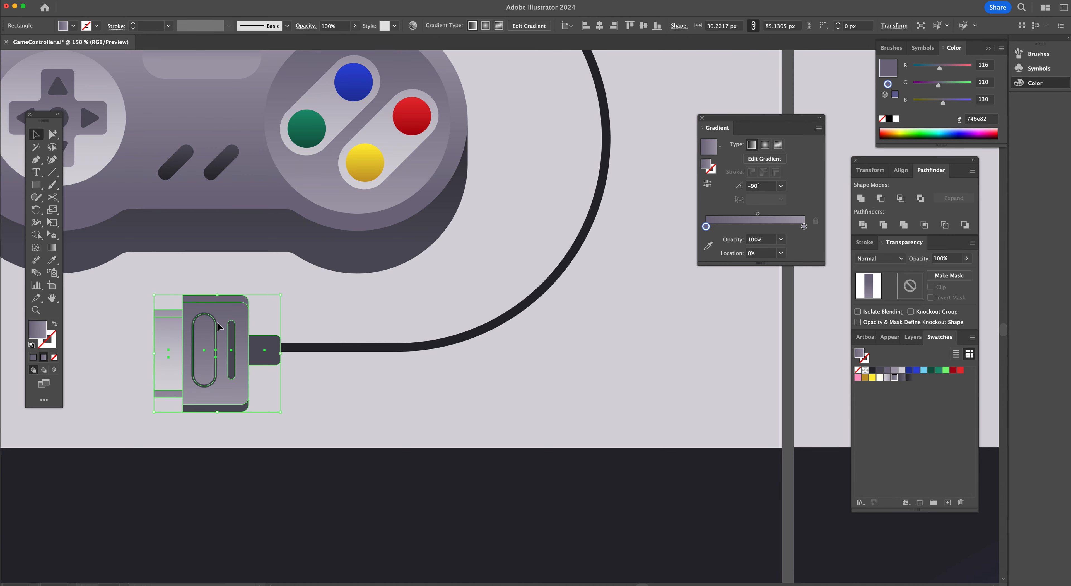
click(214, 322)
shift+click(231, 352)
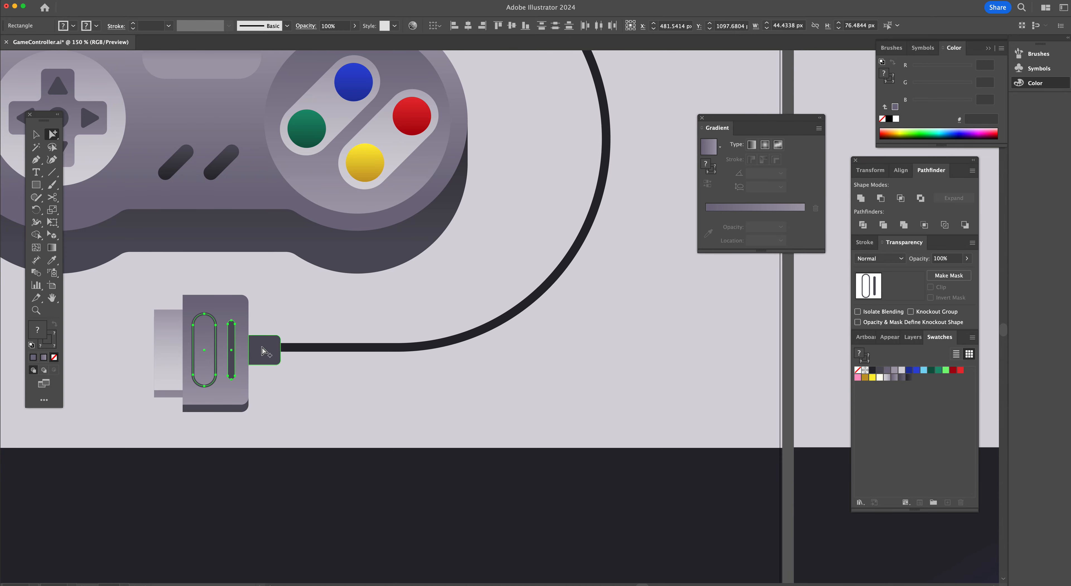
scroll(198, 362, left, 4)
key(i)
click(313, 387)
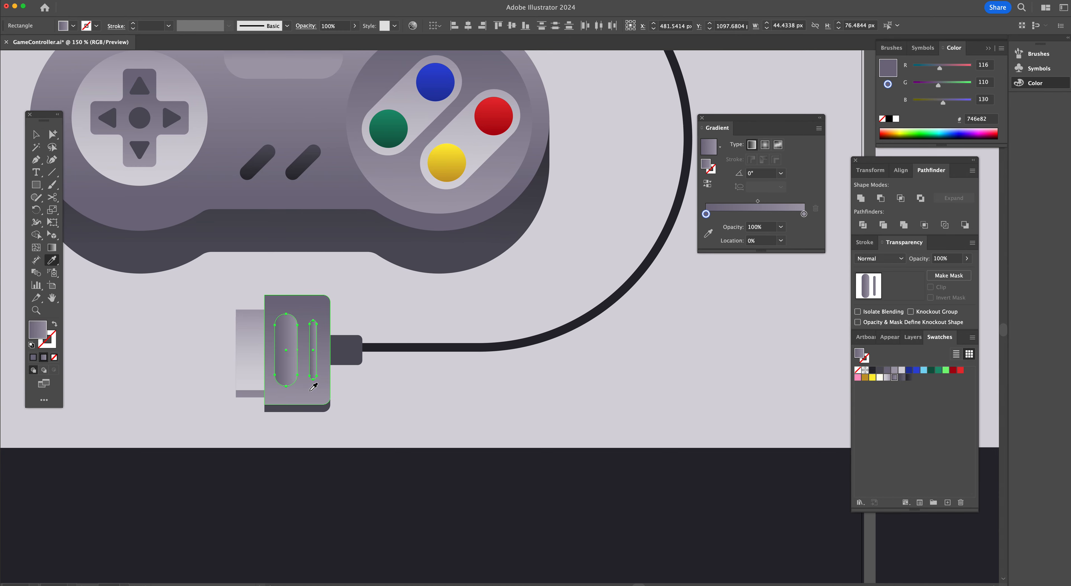
key(g)
drag(299, 328, 300, 377)
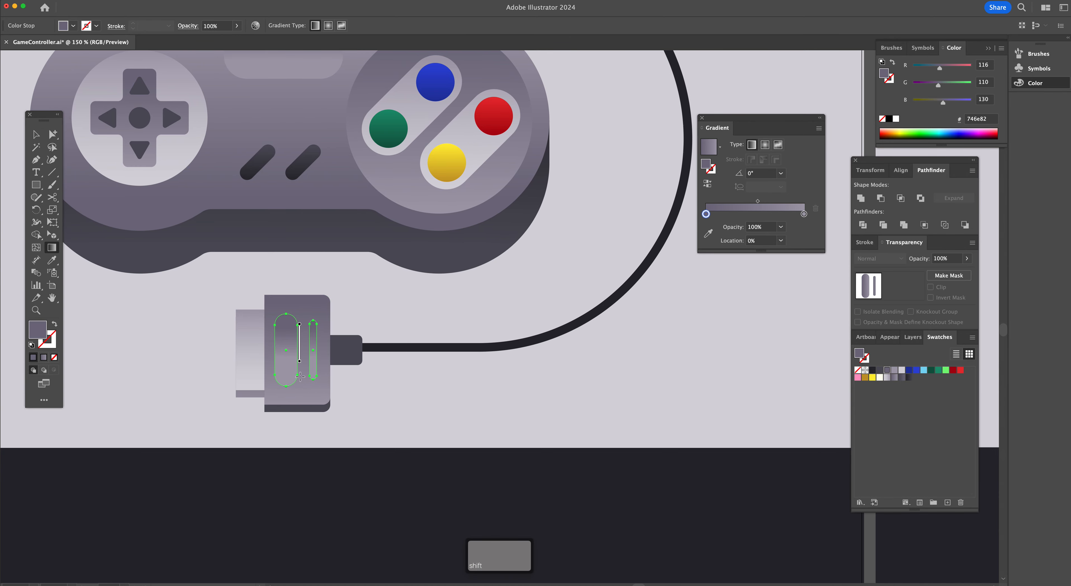
key(a)
click(364, 393)
Apply a dark gradient swatch to the plug's back shape and run it from top to bottom
key(a)
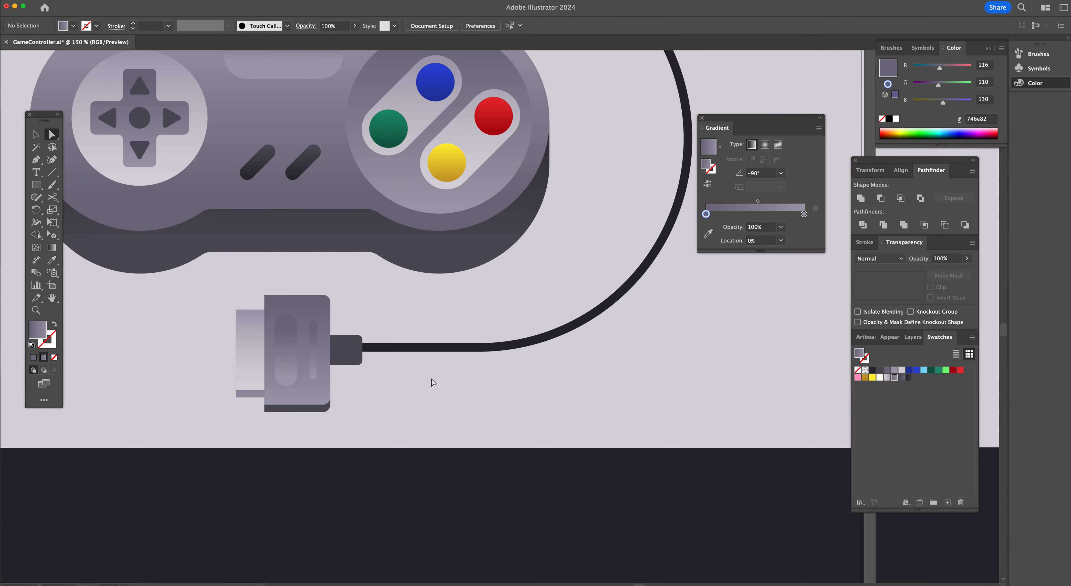
click(304, 408)
scroll(411, 366, right, 10)
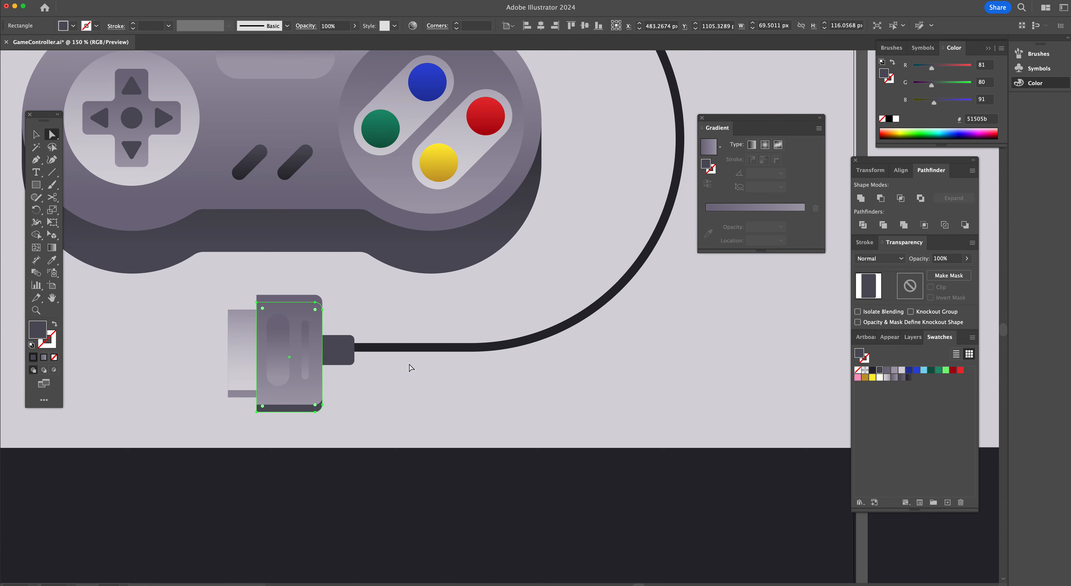
scroll(411, 368, right, 8)
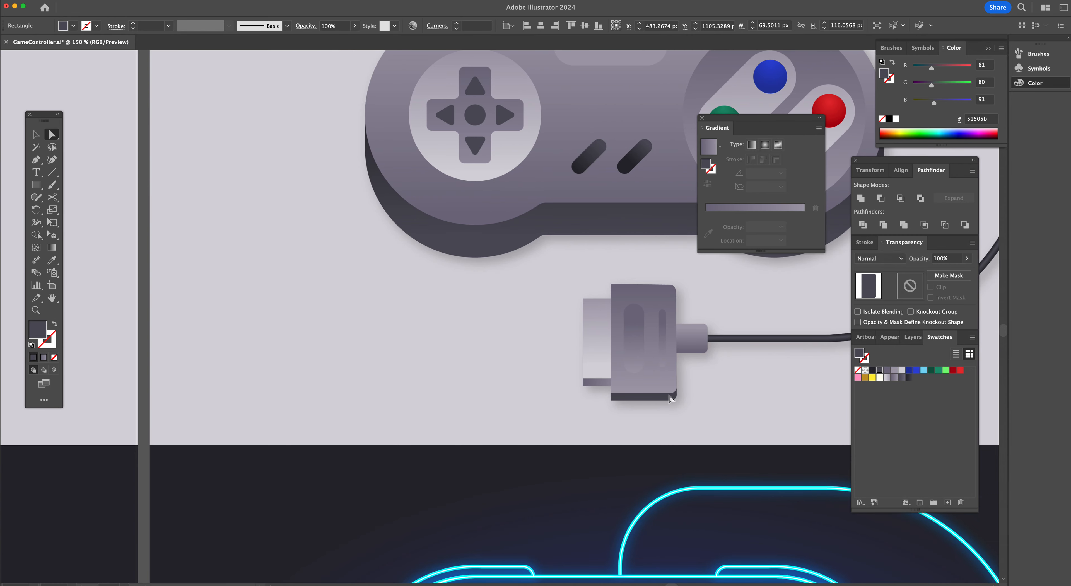
scroll(410, 358, left, 18)
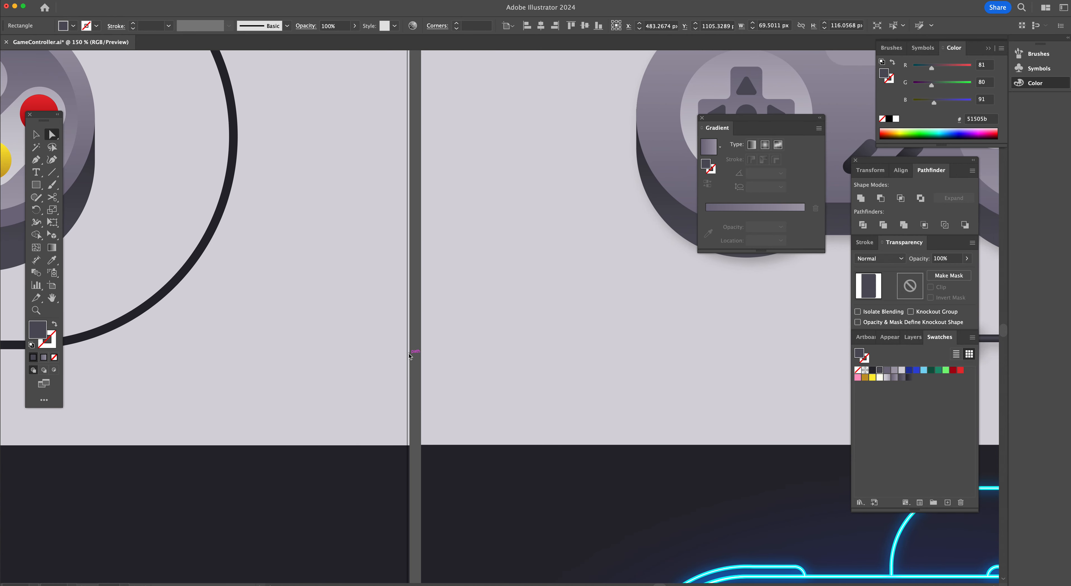
click(900, 378)
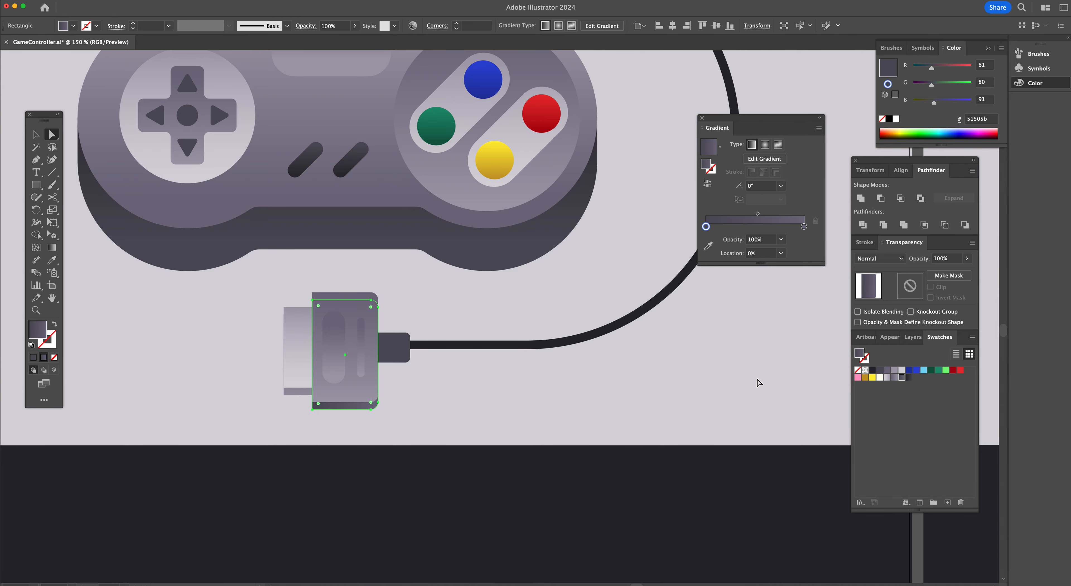
key(g)
drag(350, 328, 349, 408)
key(a)
click(397, 353)
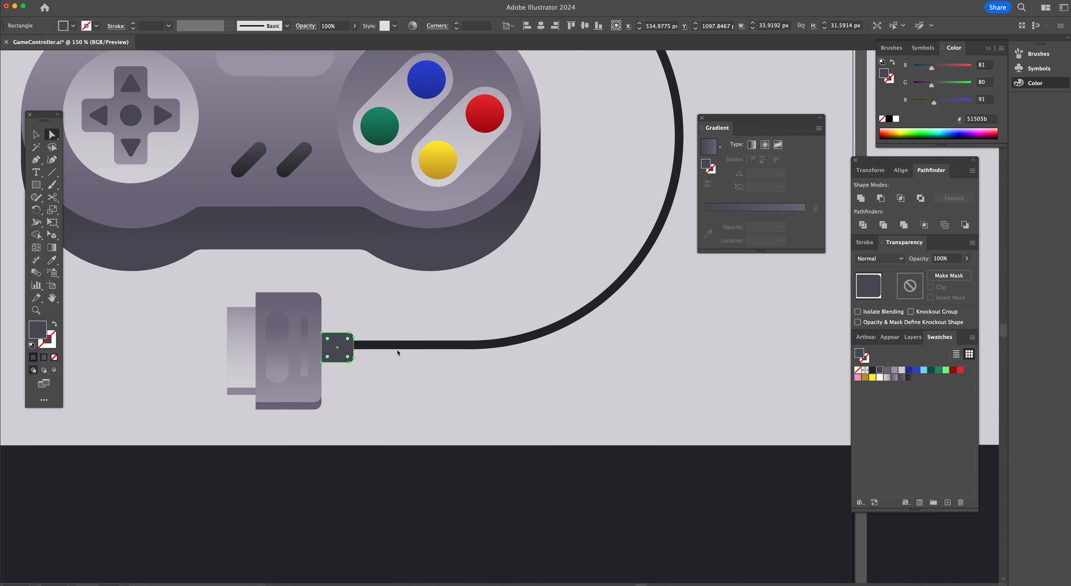
Sample the plug body's gradient onto the cable collar and run it from bottom to top
key(i)
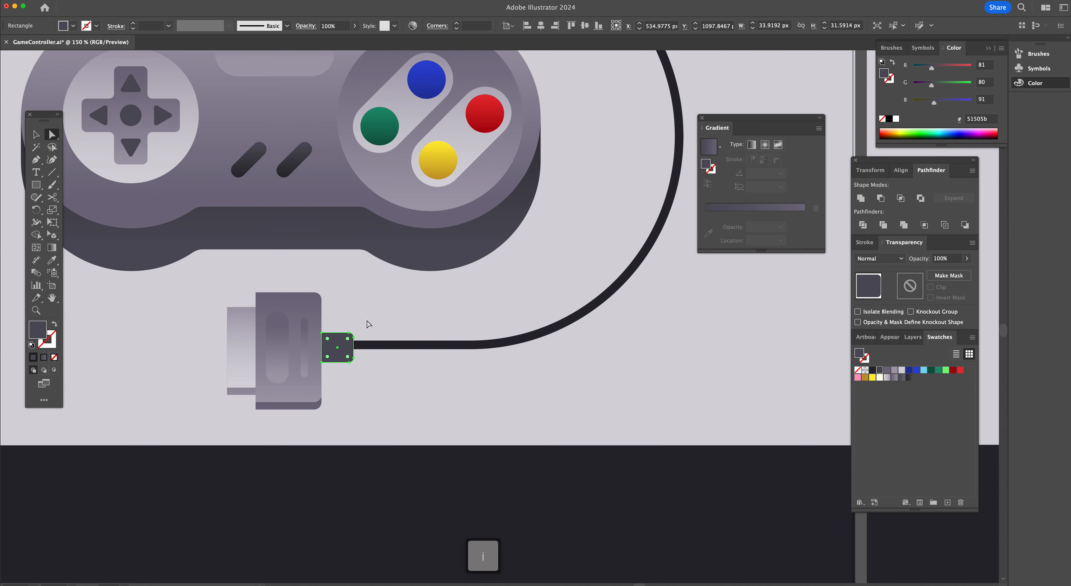
click(320, 300)
key(g)
drag(339, 362, 340, 335)
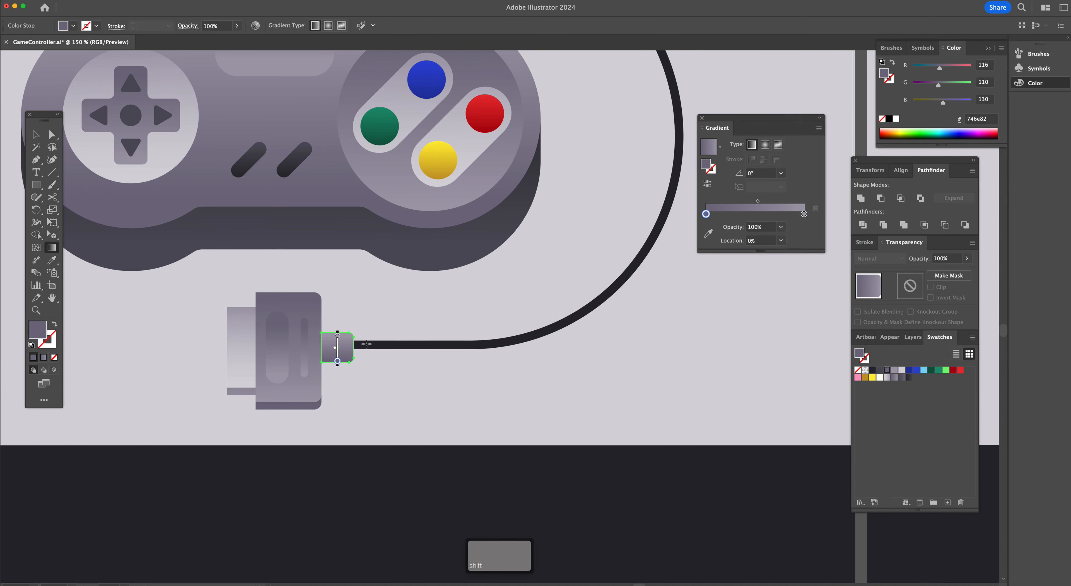
Select the cable path and nudge it down slightly
key(a)
click(382, 383)
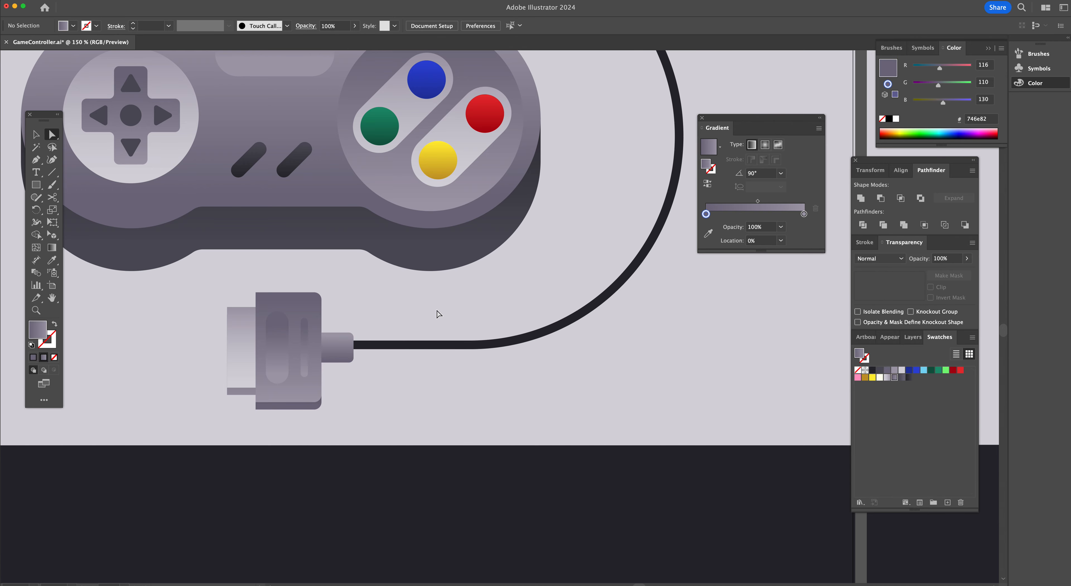
alt+click(390, 345)
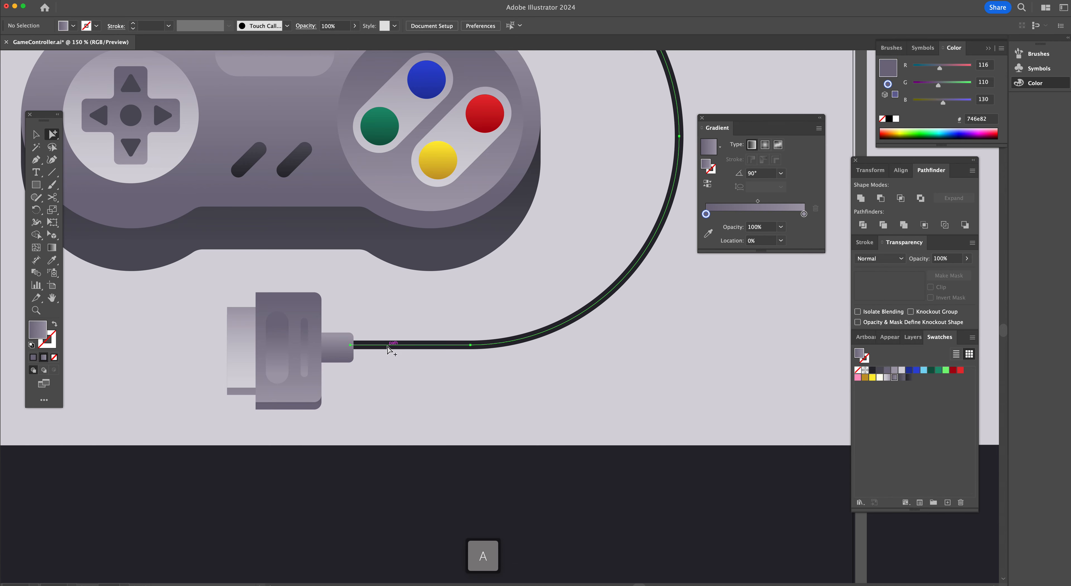
key(Down)
key(Down)
key(Down)
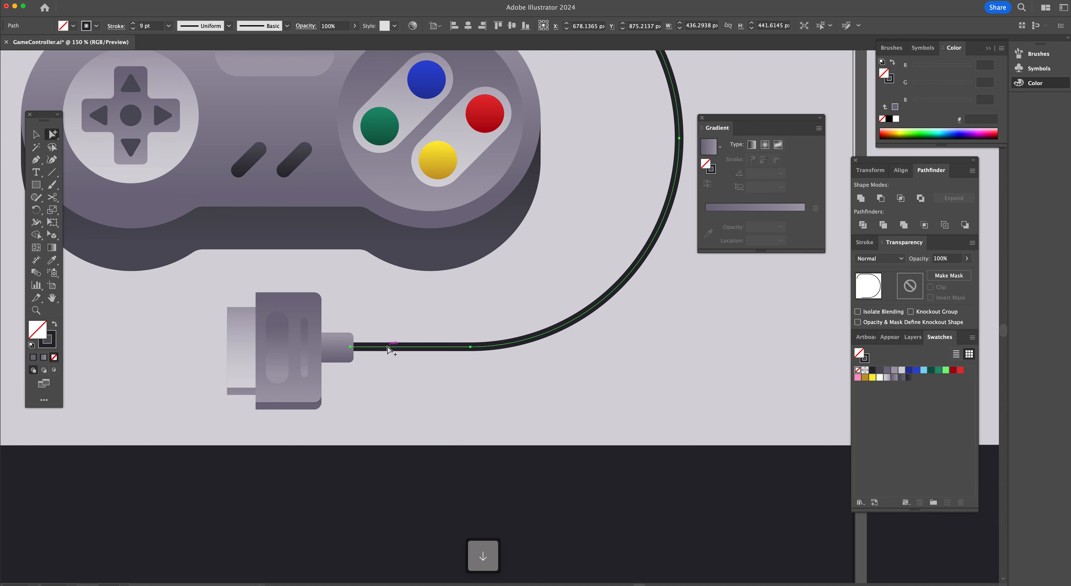
Zoom and scroll around the controller and plug to inspect the shading so far
scroll(389, 399, left, 1)
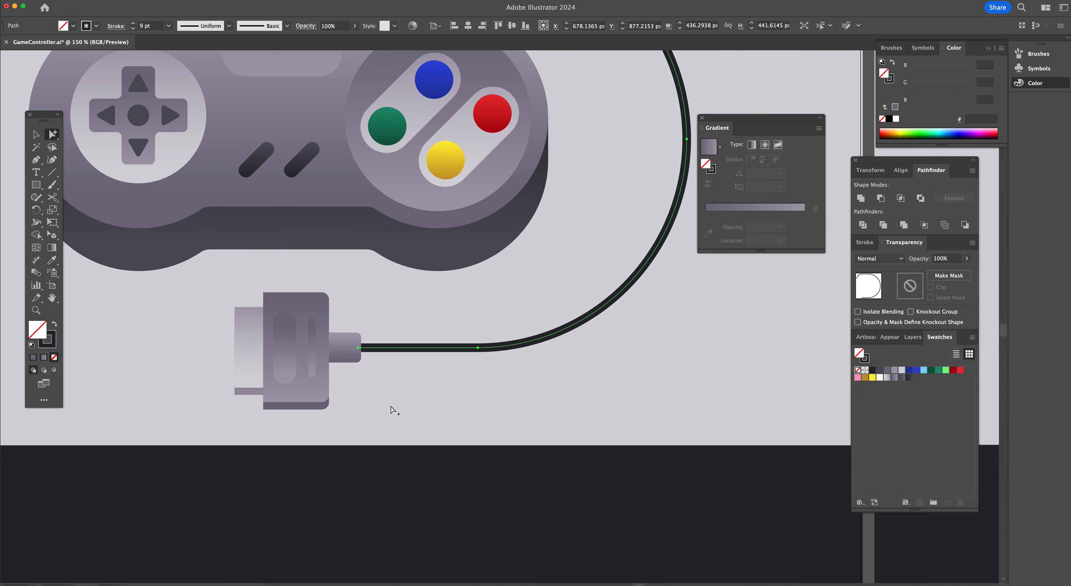
click(391, 406)
scroll(390, 406, up, 2)
alt+super+click(413, 354)
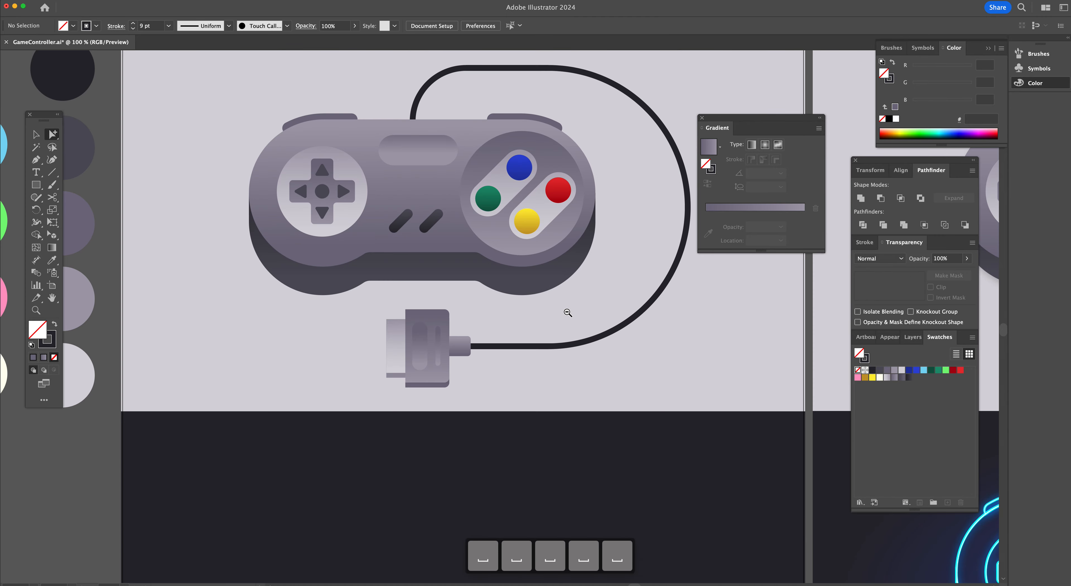
alt+super+click(567, 312)
scroll(567, 313, right, 8)
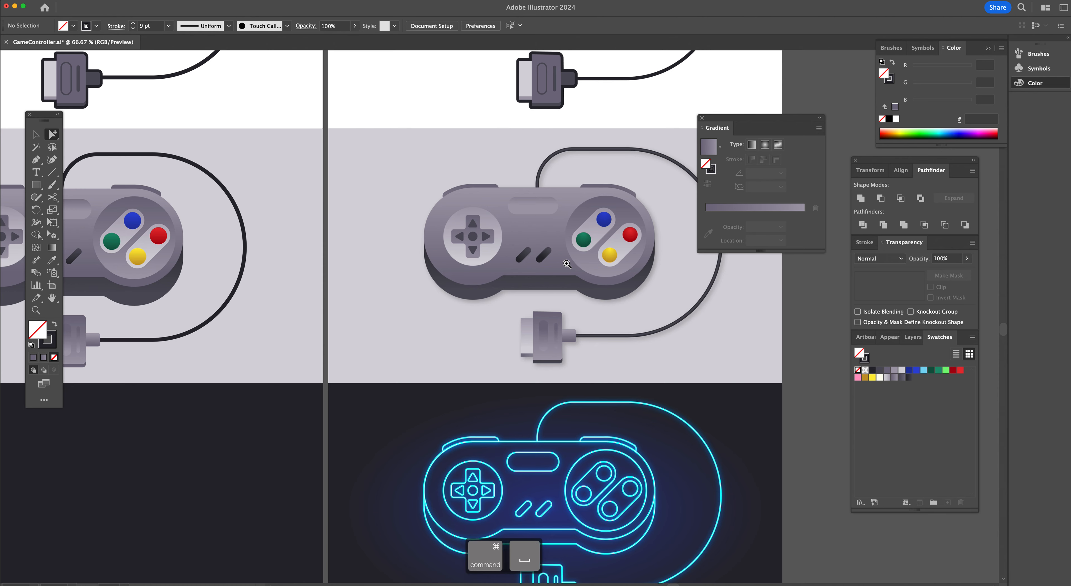
super+click(535, 287)
super+click(536, 287)
super+click(479, 184)
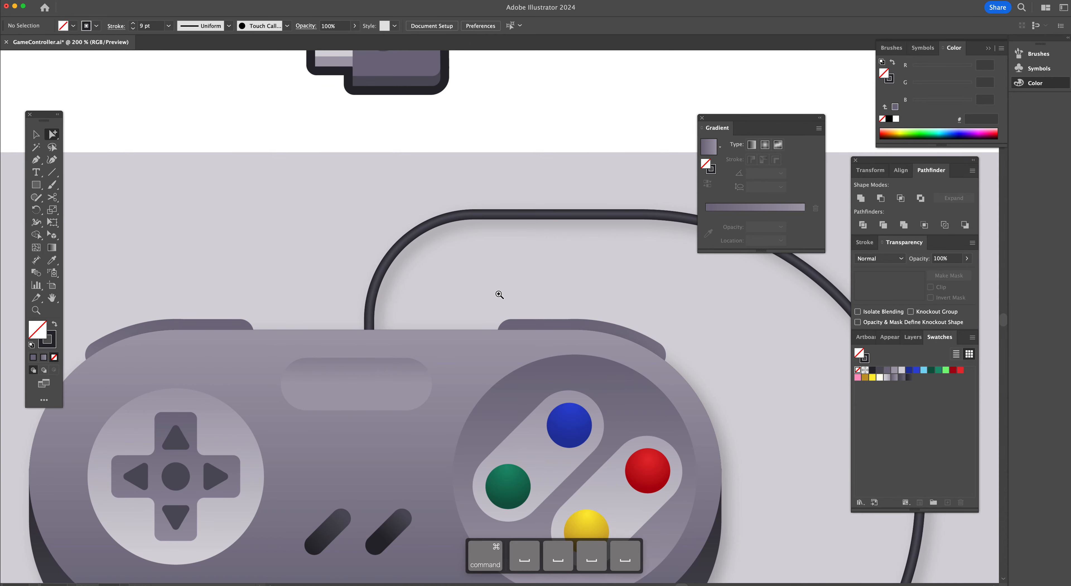
super+click(499, 292)
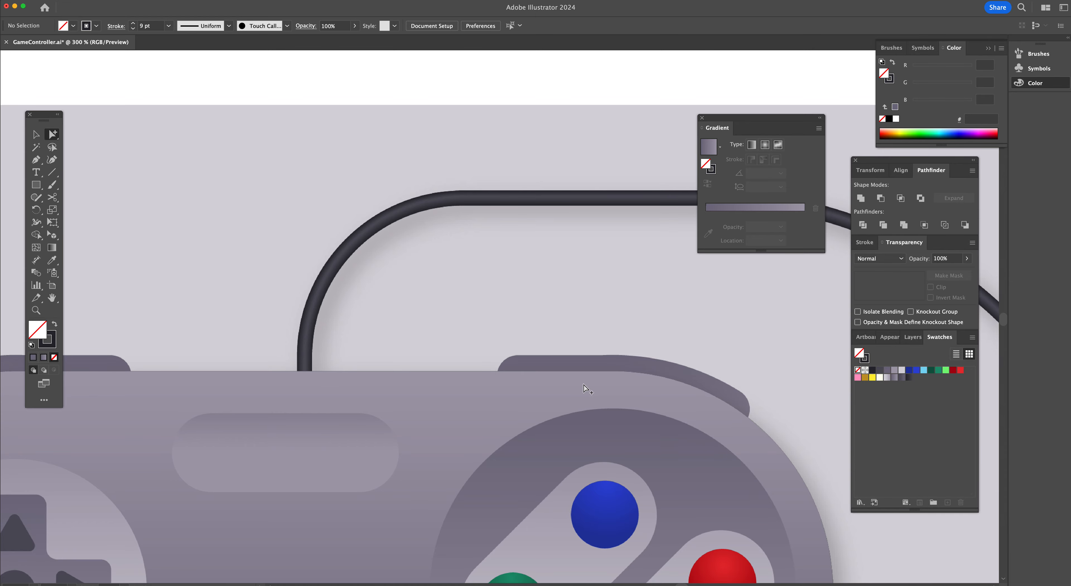
scroll(584, 387, down, 10)
scroll(584, 387, right, 5)
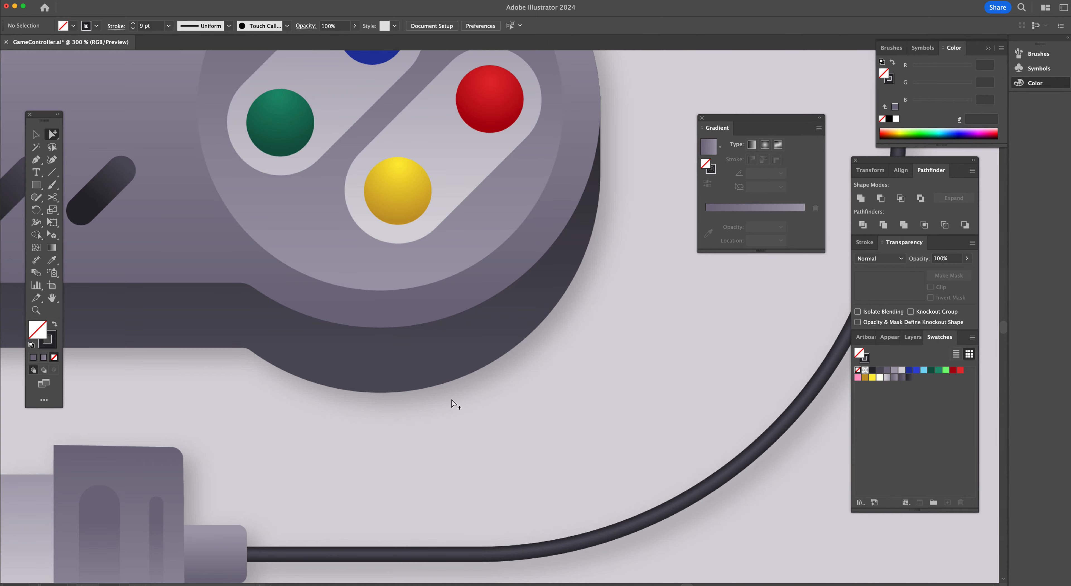
scroll(453, 403, left, 7)
scroll(327, 353, left, 2)
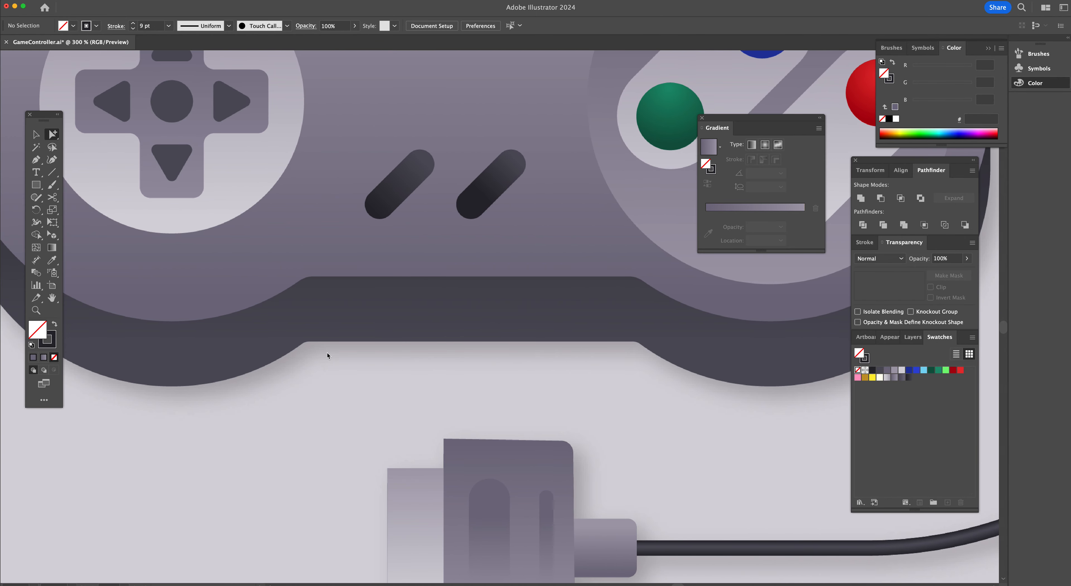
alt+super+click(327, 353)
alt+super+click(328, 354)
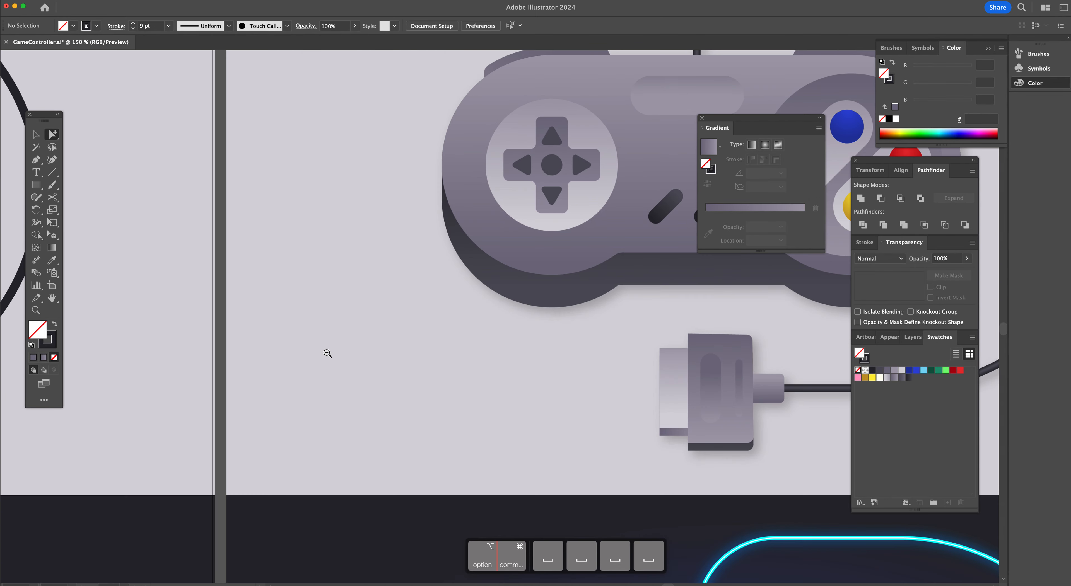
alt+super+click(327, 353)
alt+super+click(327, 353)
scroll(328, 357, up, 3)
Apply the dark gradient swatch to the cable's stroke and run it across the stroke width
key(v)
click(387, 224)
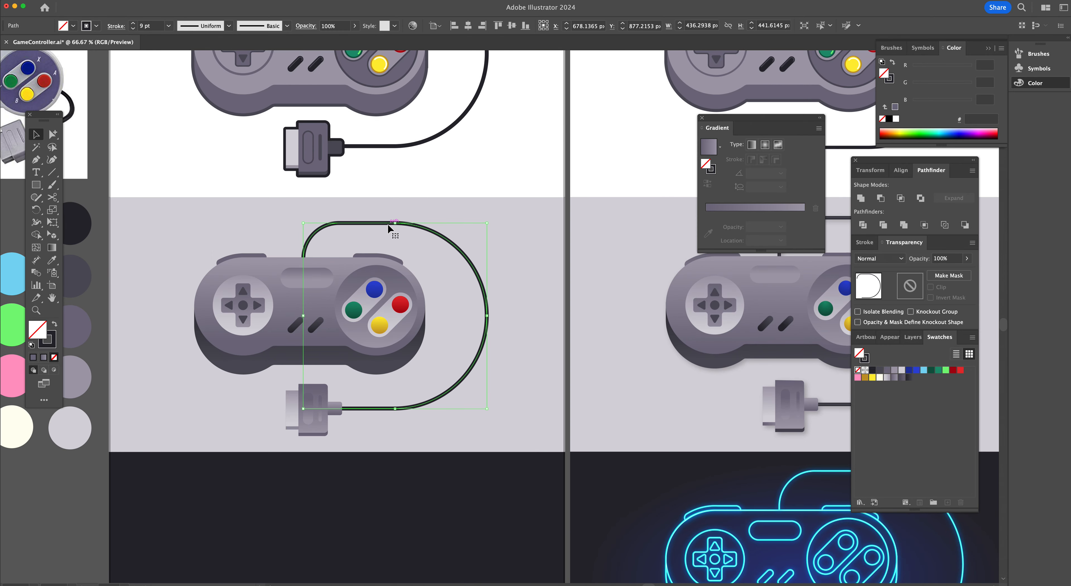
click(55, 346)
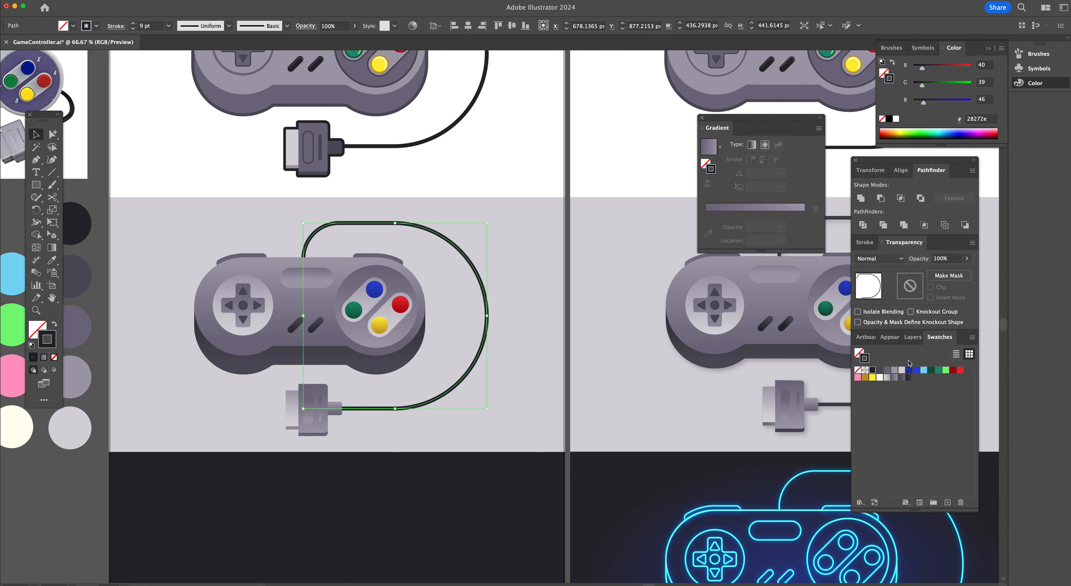
click(909, 378)
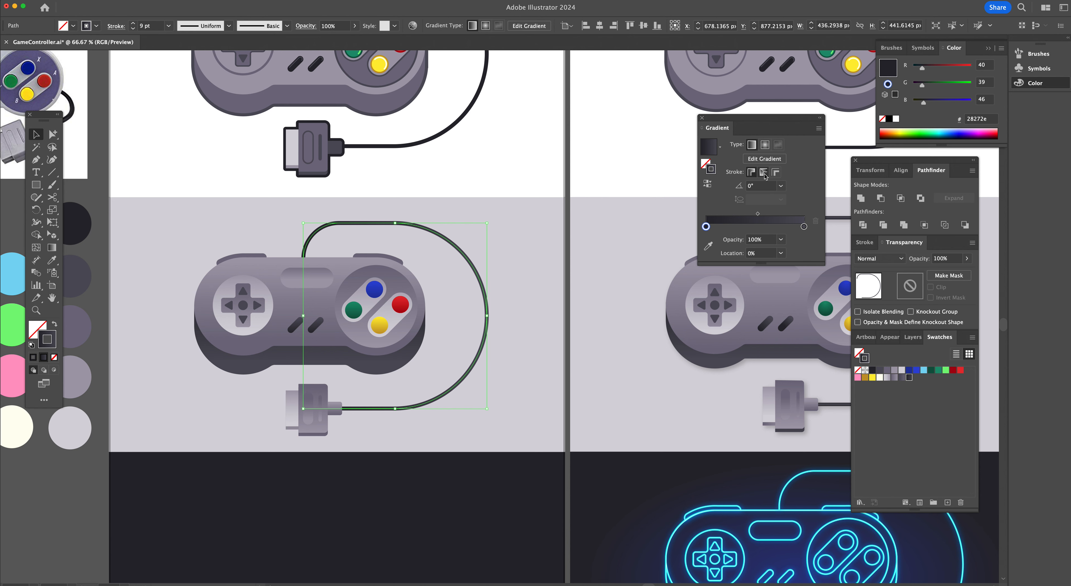
drag(731, 122, 530, 211)
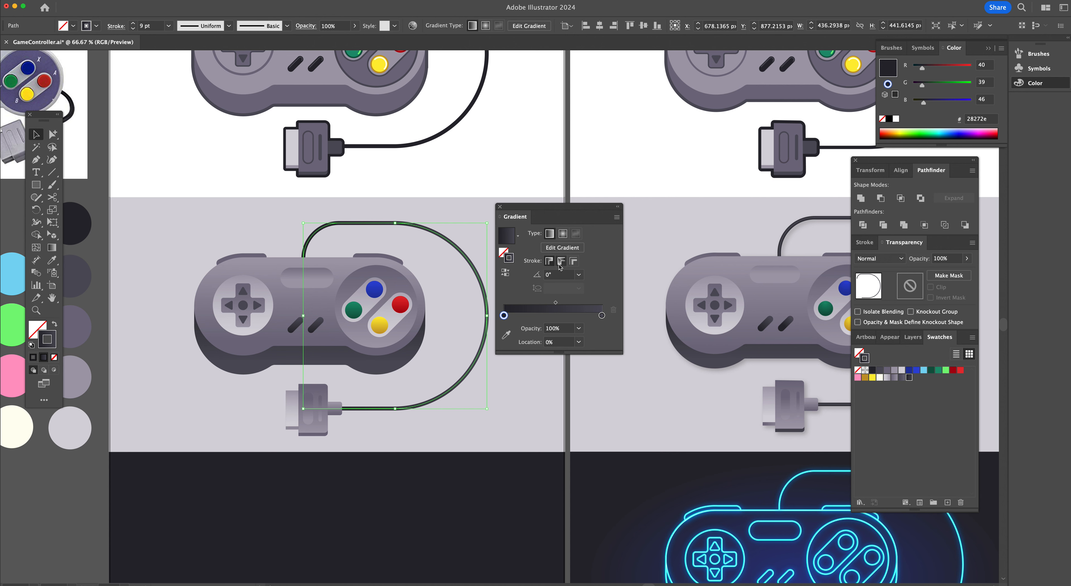
click(574, 262)
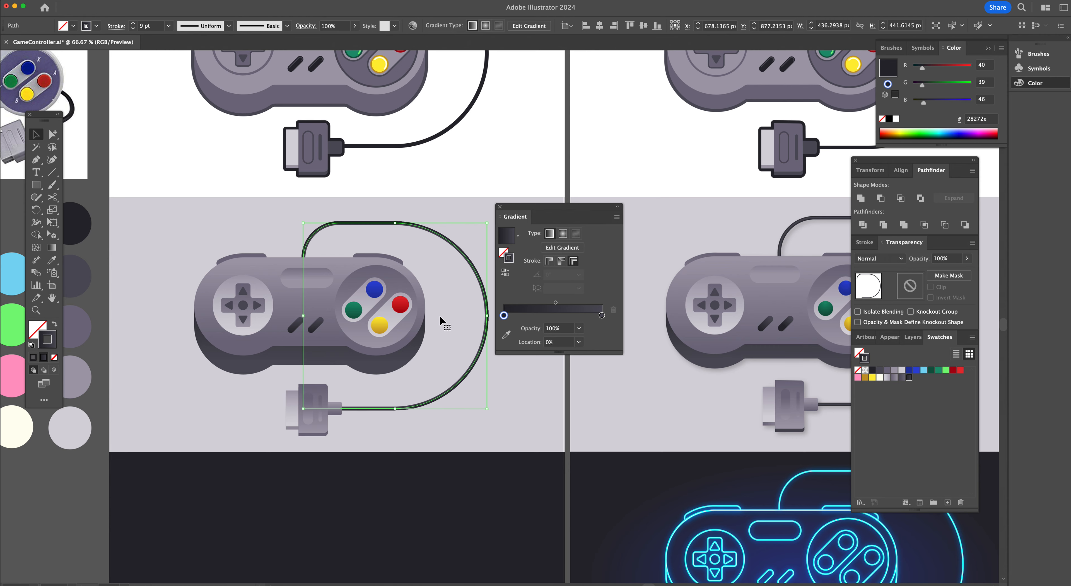
Rework the cable stroke gradient into three stops, with a middle stop near the centre
key(super+space)
click(405, 262)
click(454, 317)
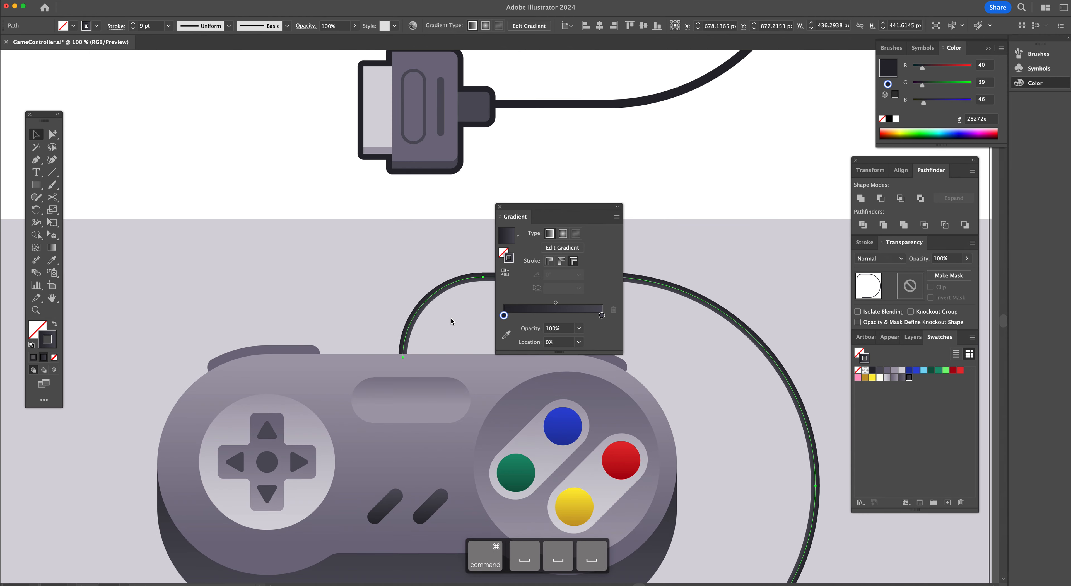
click(460, 352)
click(460, 352)
click(460, 352)
click(460, 352)
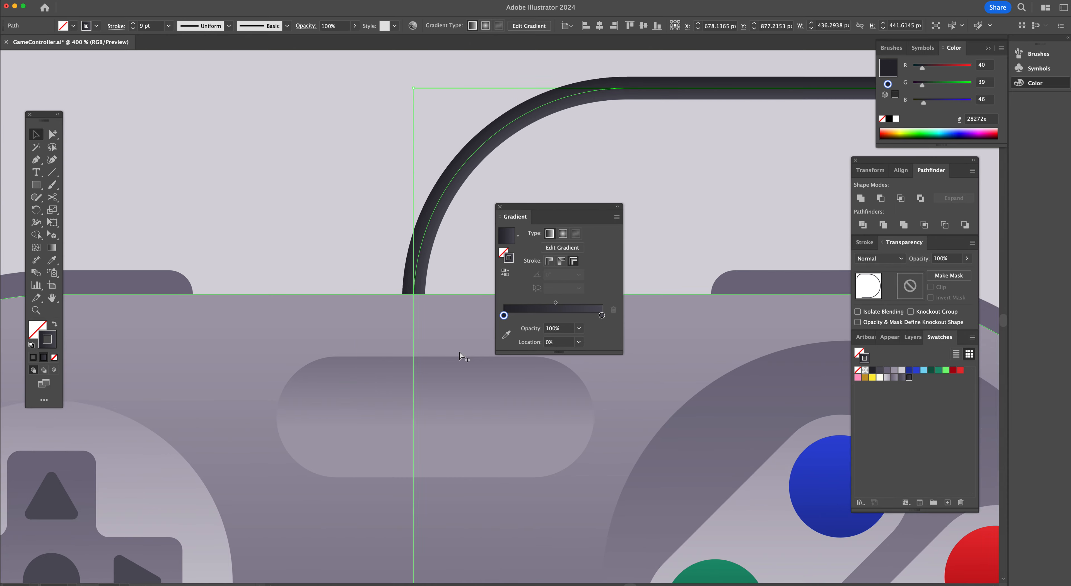
scroll(459, 356, up, 1)
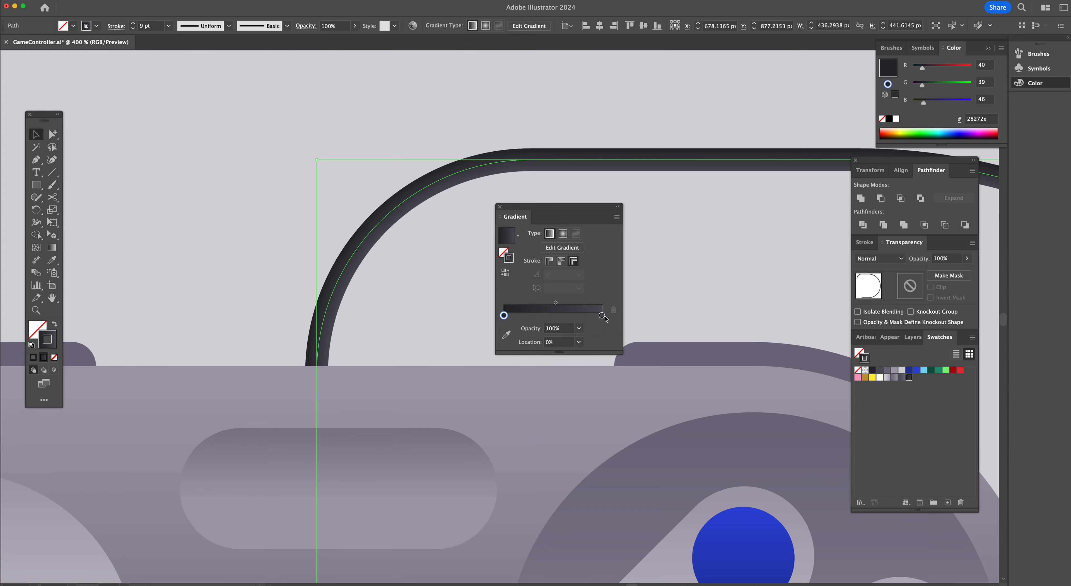
drag(602, 316, 549, 316)
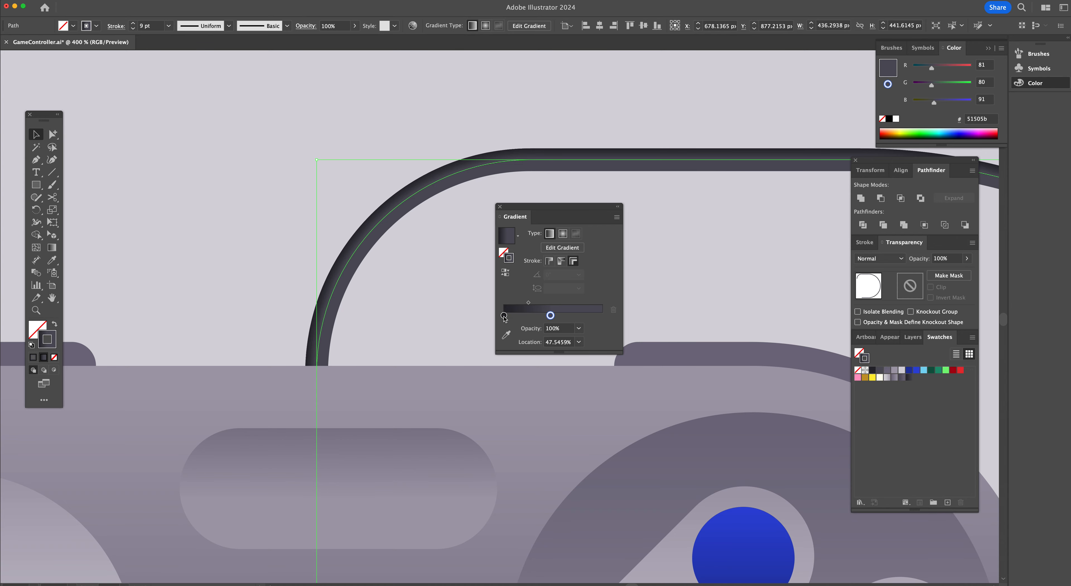
drag(504, 317, 606, 315)
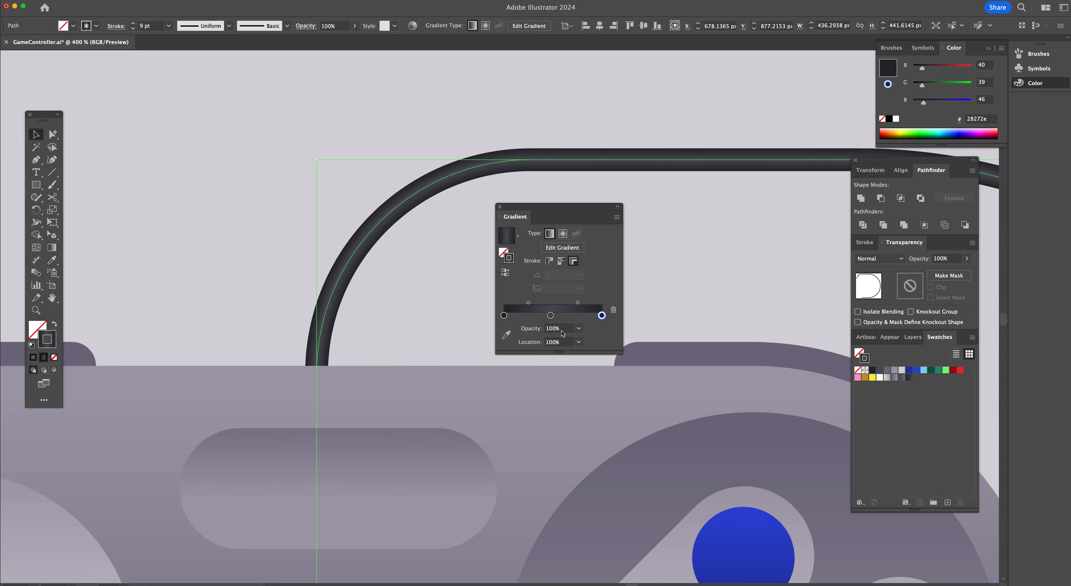
click(548, 313)
click(364, 294)
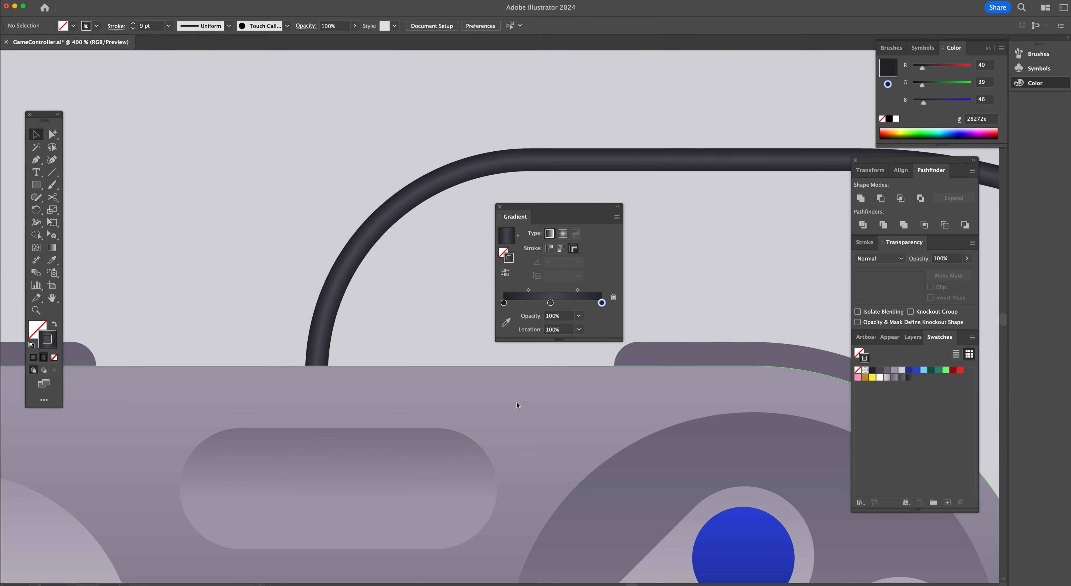
Zoom out and review the finished controller on the artboard
key(super+minus)
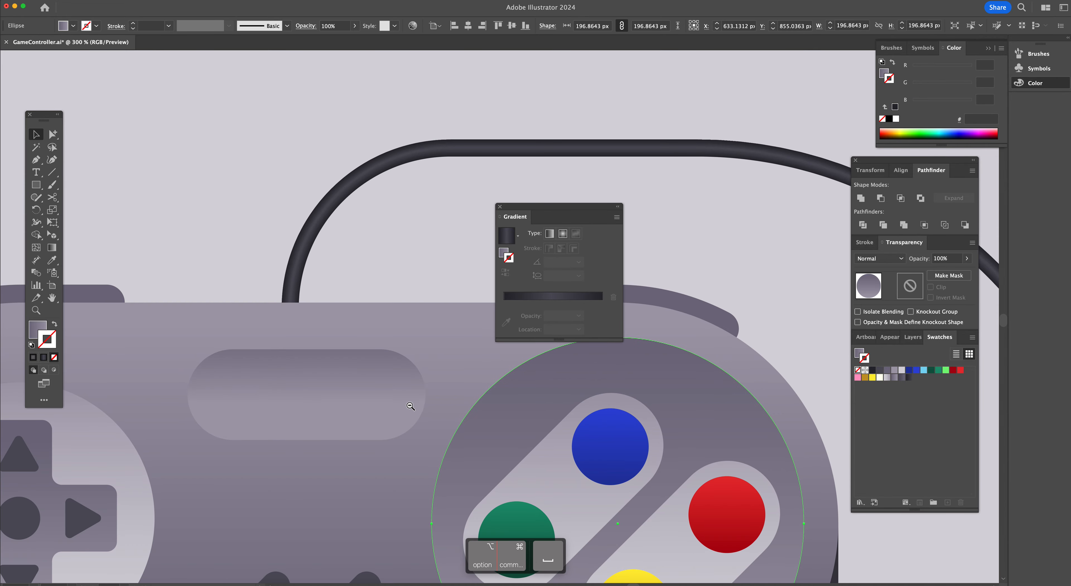
alt+super+click(409, 406)
super+click(408, 405)
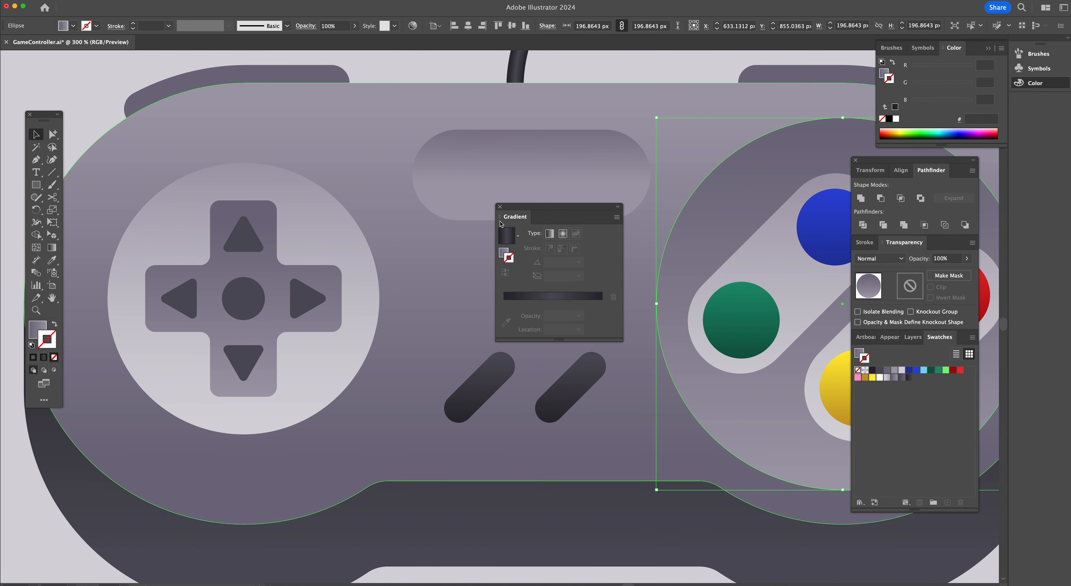
drag(534, 209, 729, 214)
alt+super+click(558, 350)
alt+super+click(558, 351)
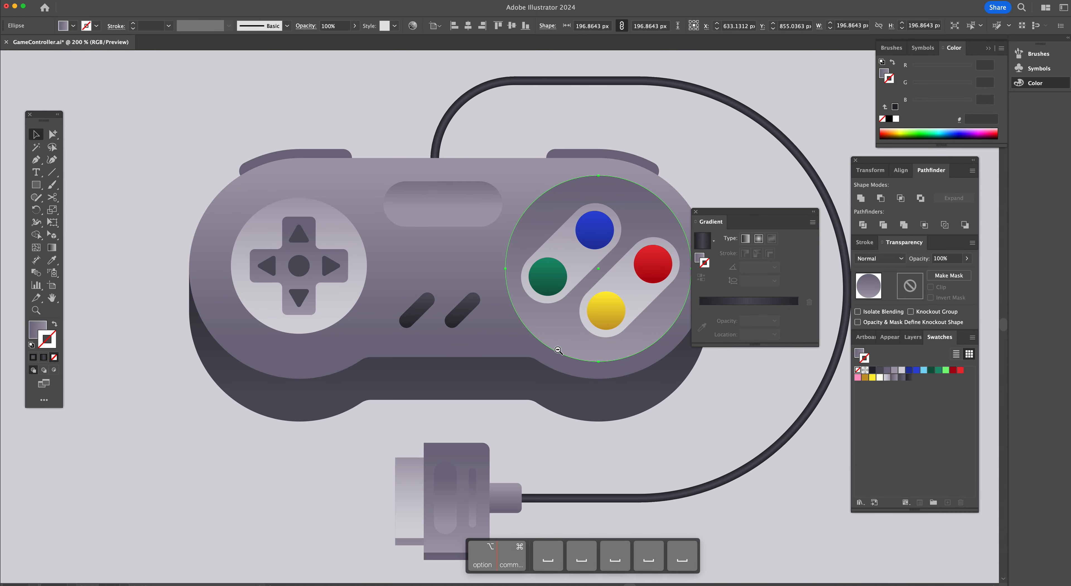
alt+super+click(581, 402)
alt+super+click(583, 404)
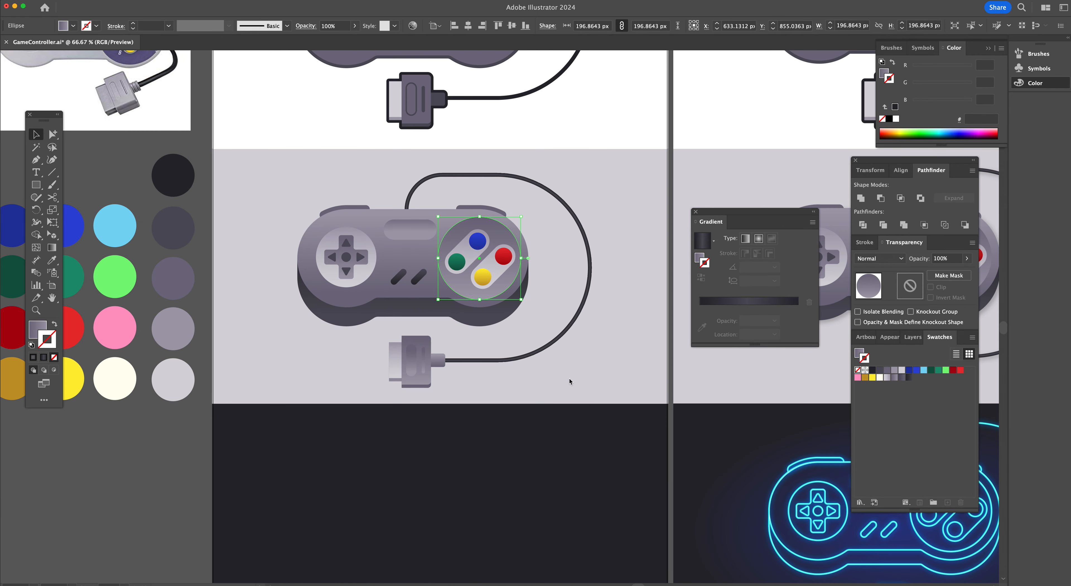
key(v)
click(571, 379)
key(v)
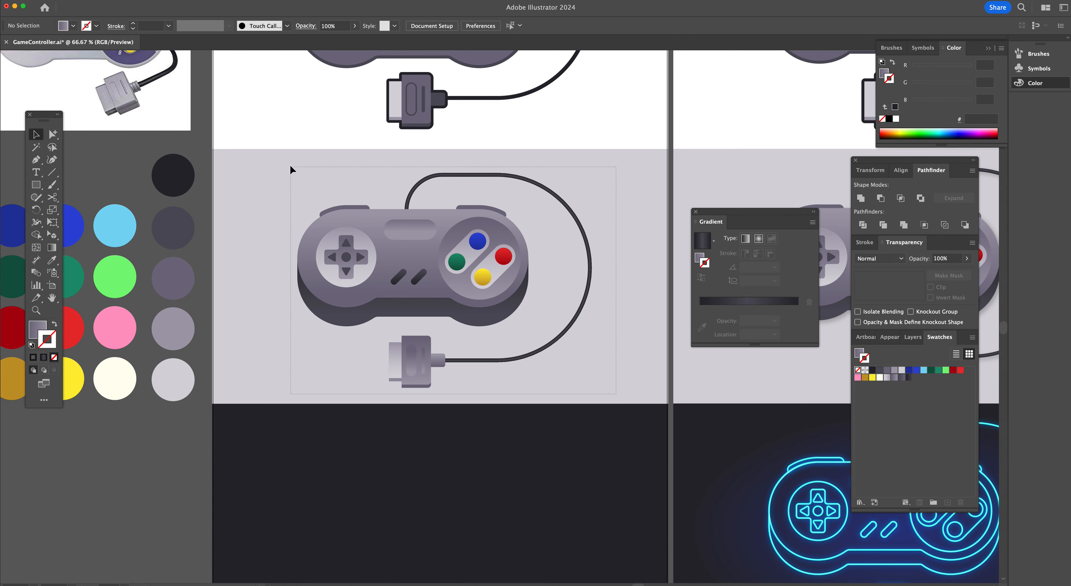
Group the whole controller and apply a Multiply drop shadow with 25% opacity
drag(291, 169, 496, 321)
key(super+g)
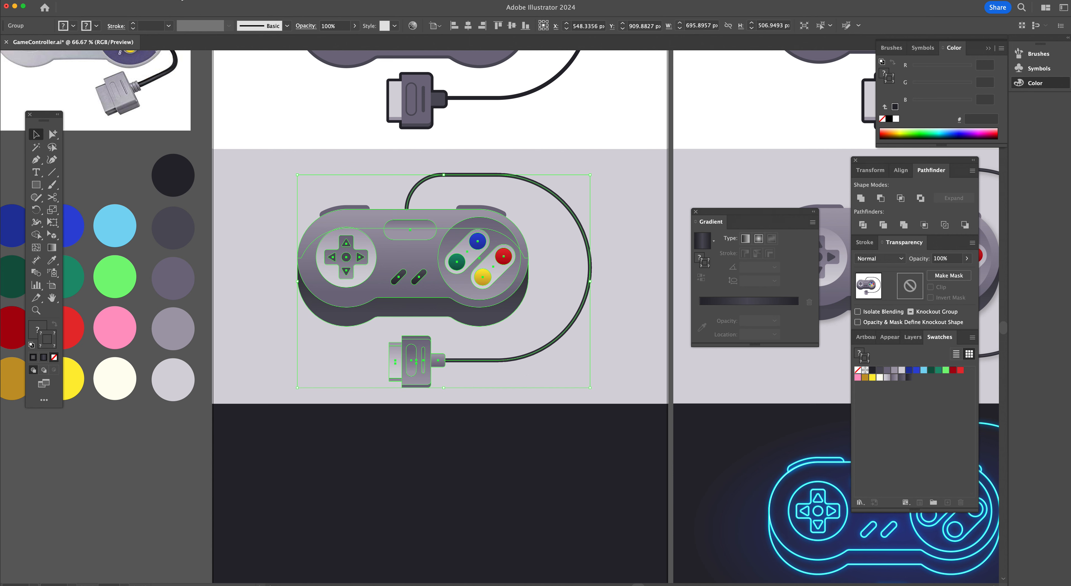
click(181, 0)
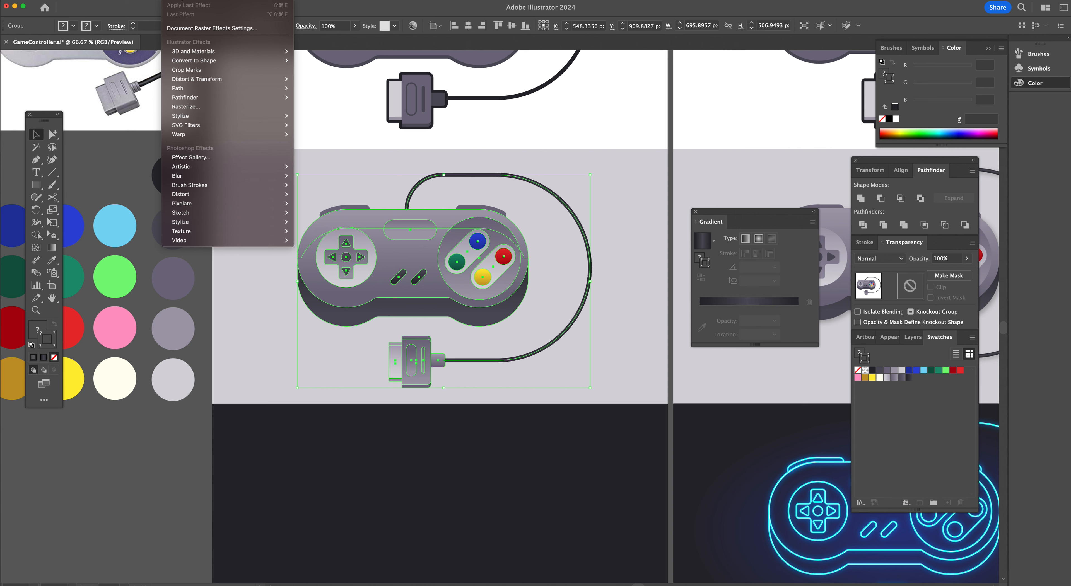
mouse_move(196, 119)
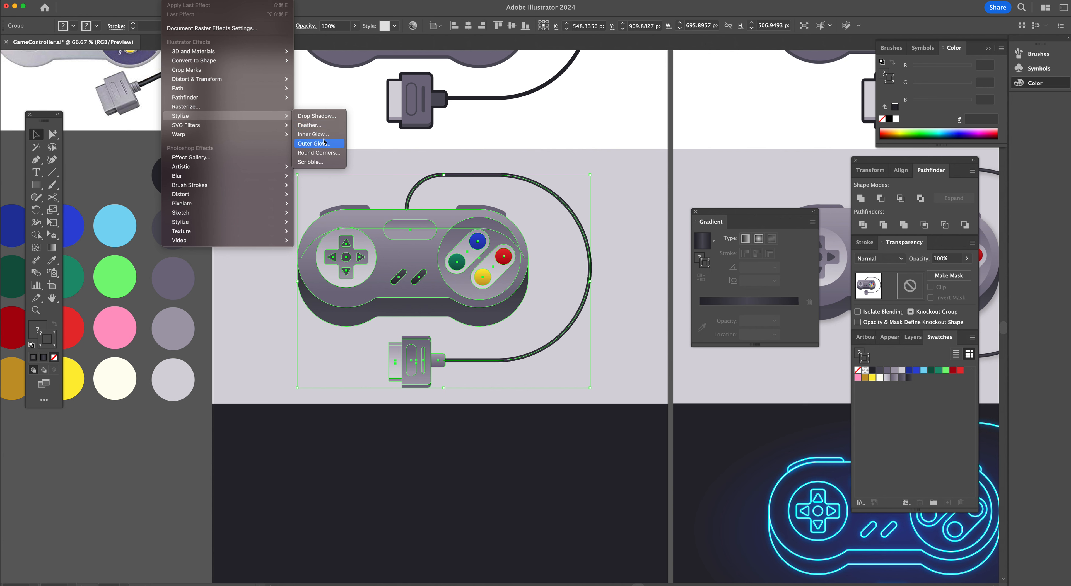
click(317, 117)
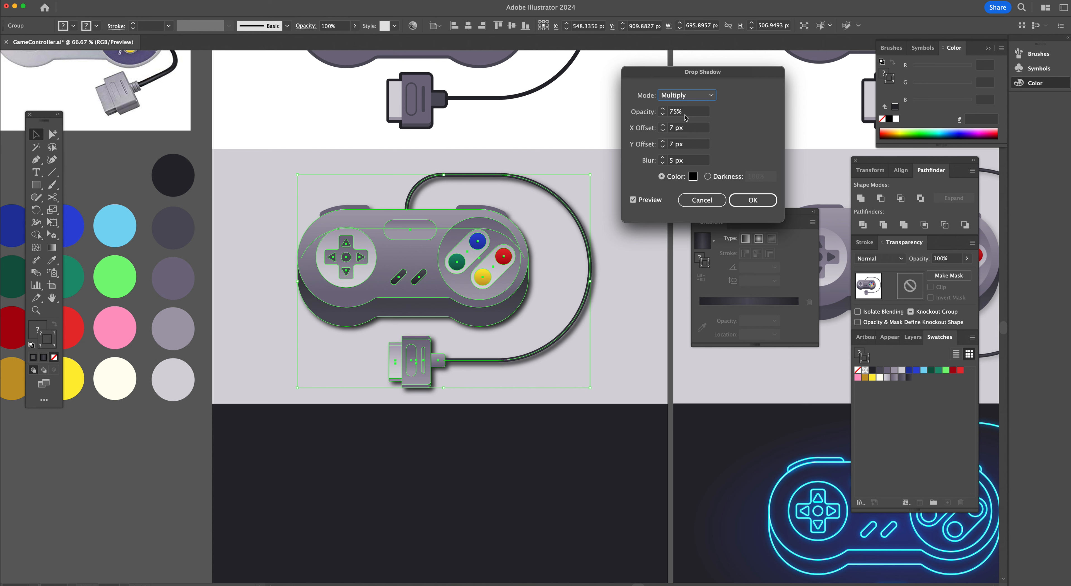
key(Tab)
text(25)
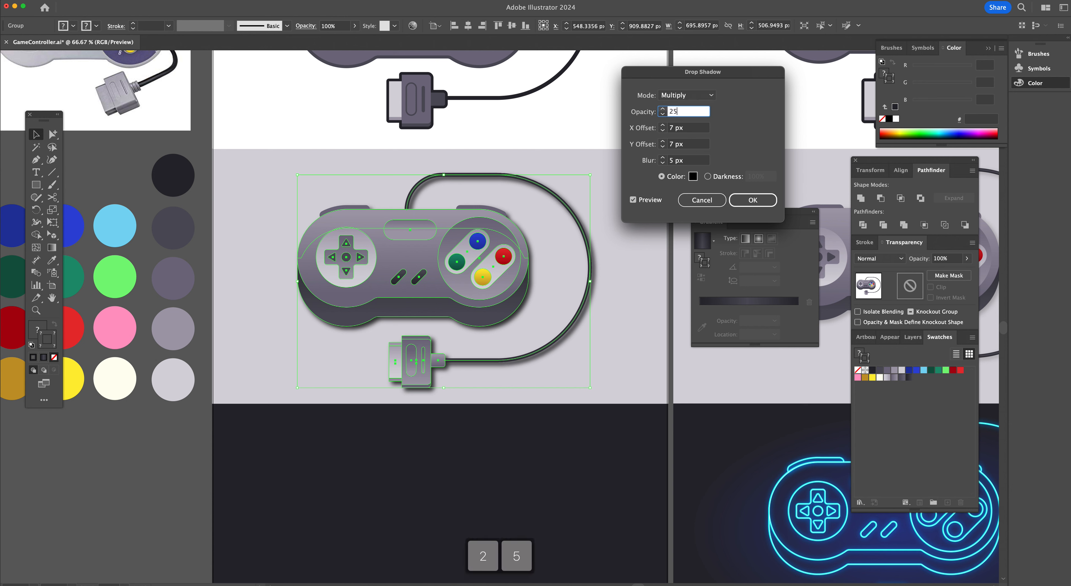
click(633, 199)
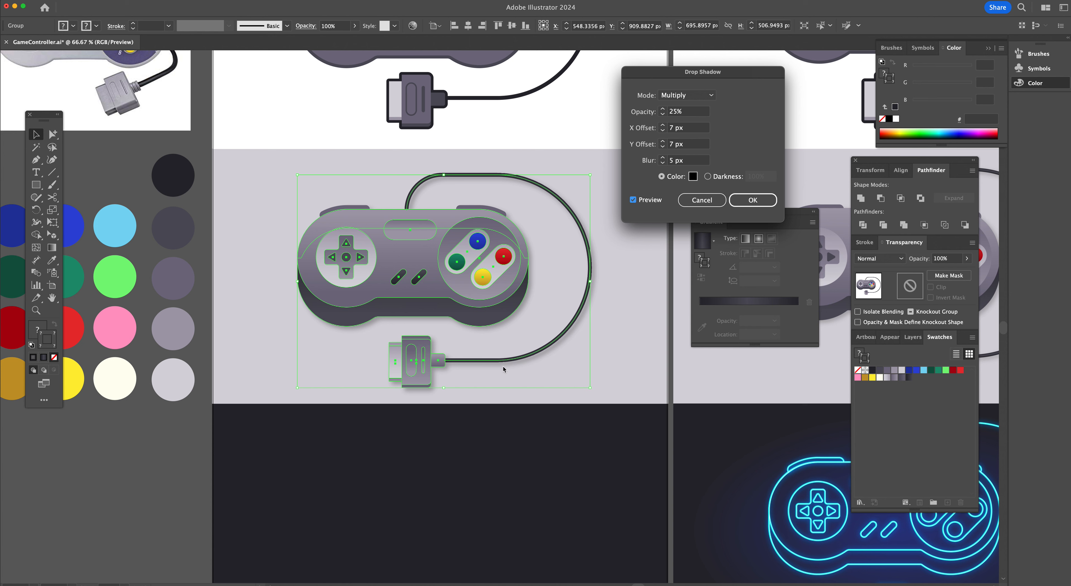
click(755, 200)
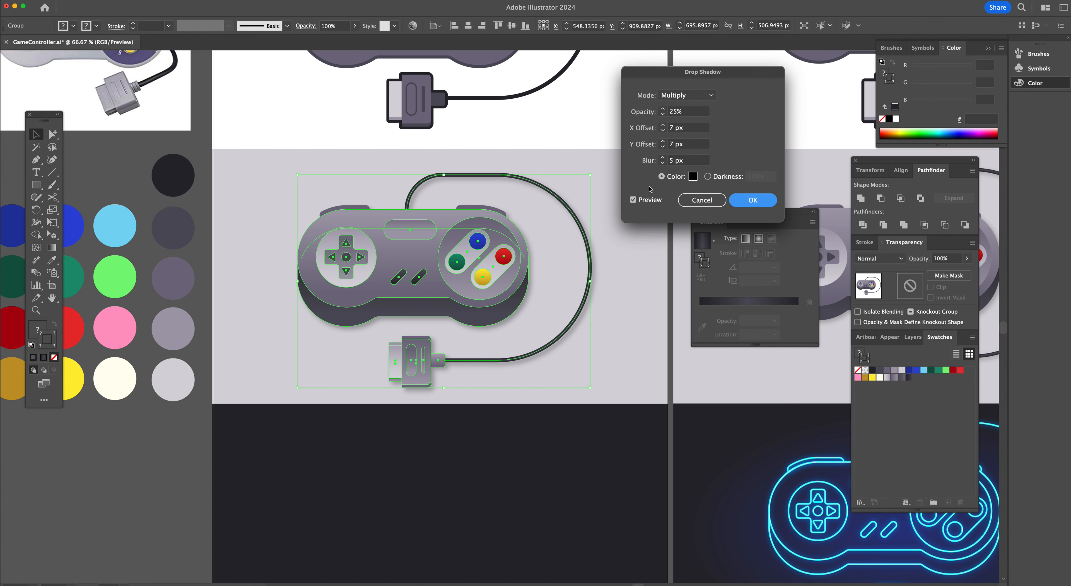
click(645, 326)
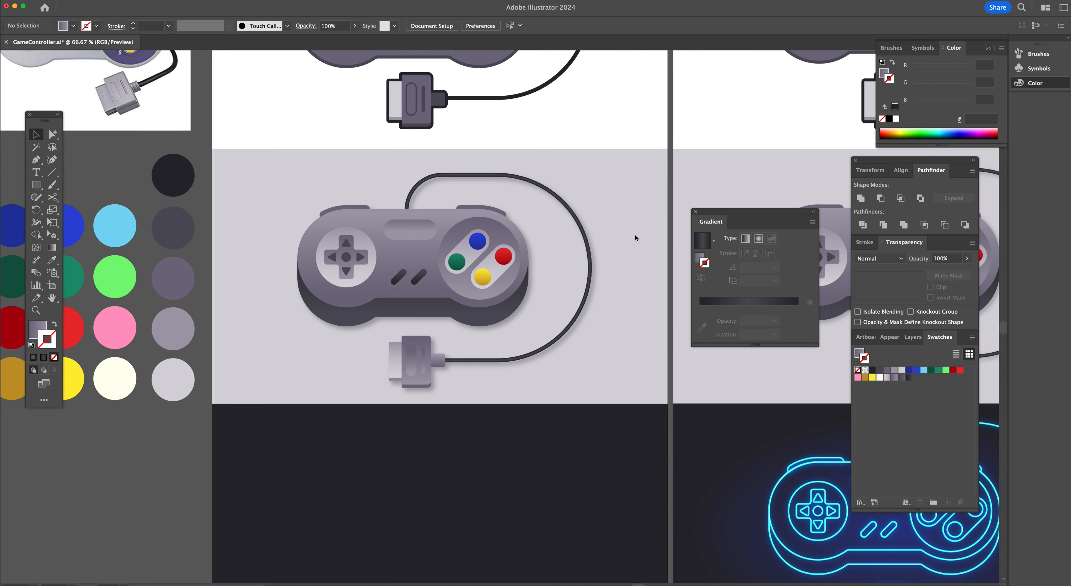
Scroll across the artboards to review the grey controller and the neon controller designs
scroll(634, 234, right, 5)
scroll(635, 235, right, 7)
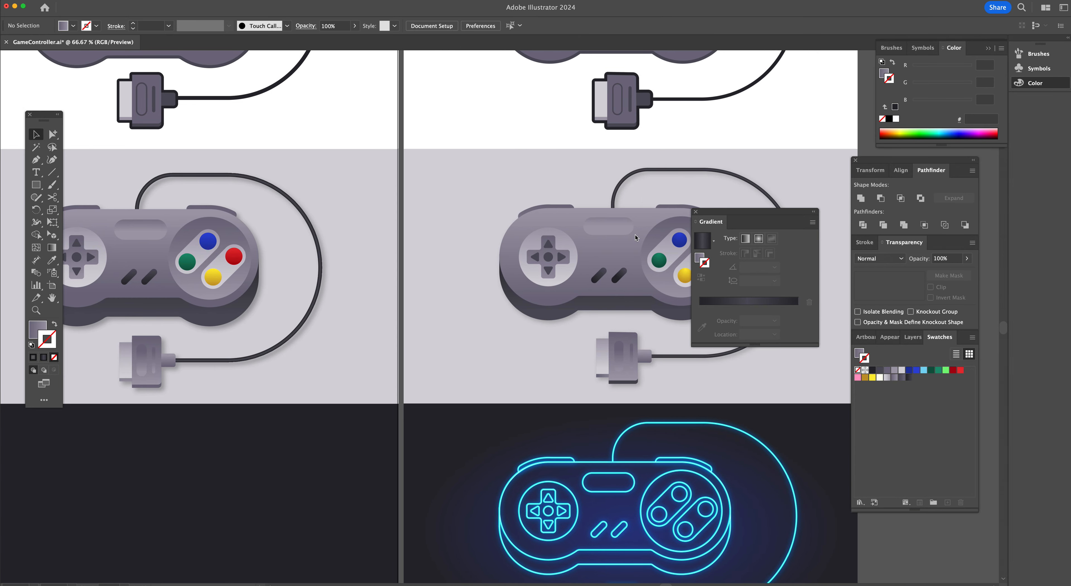
scroll(635, 237, right, 4)
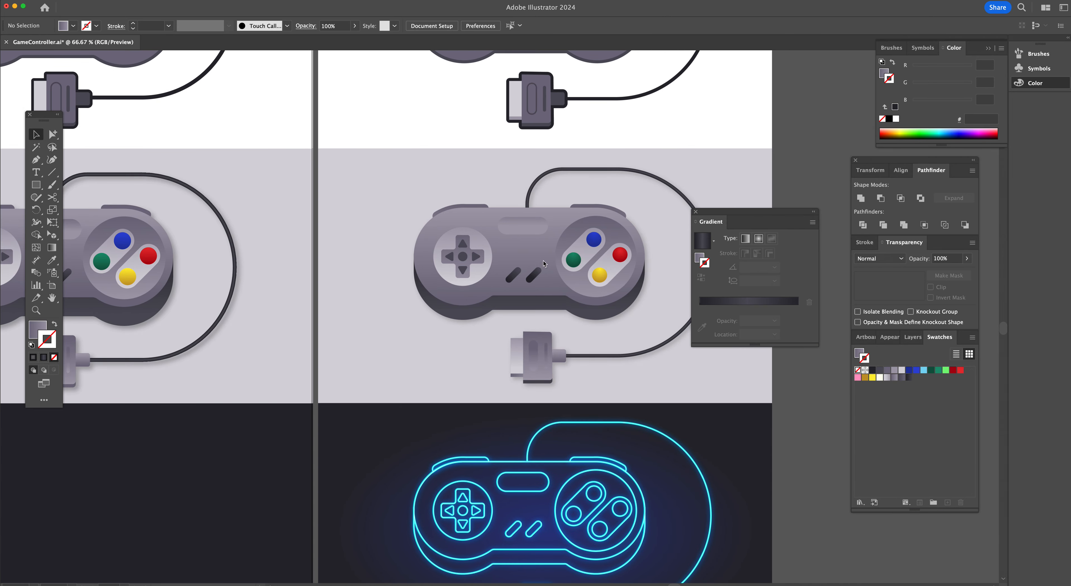
scroll(251, 239, left, 10)
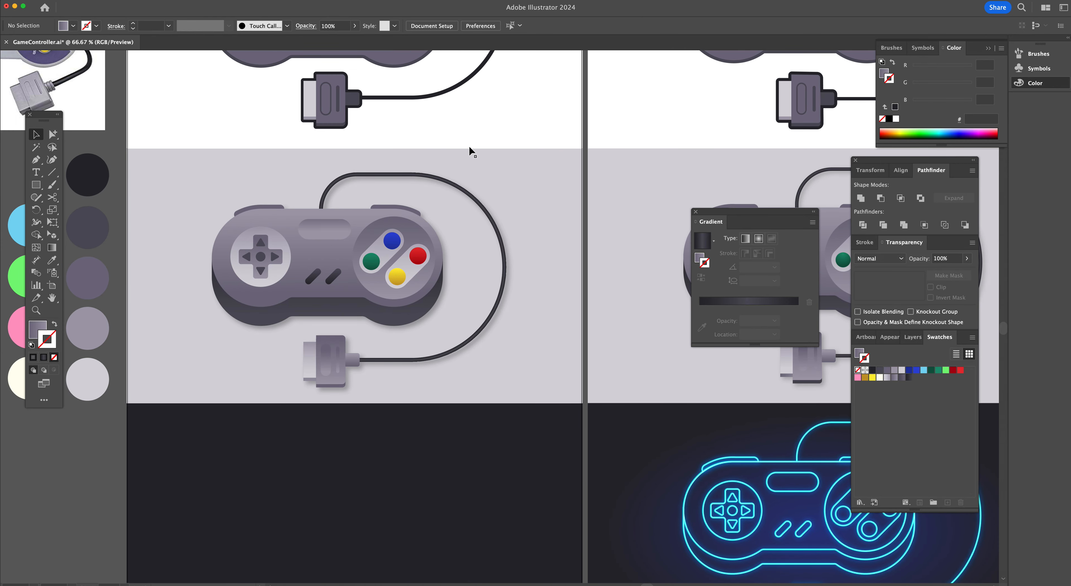
scroll(518, 269, down, 7)
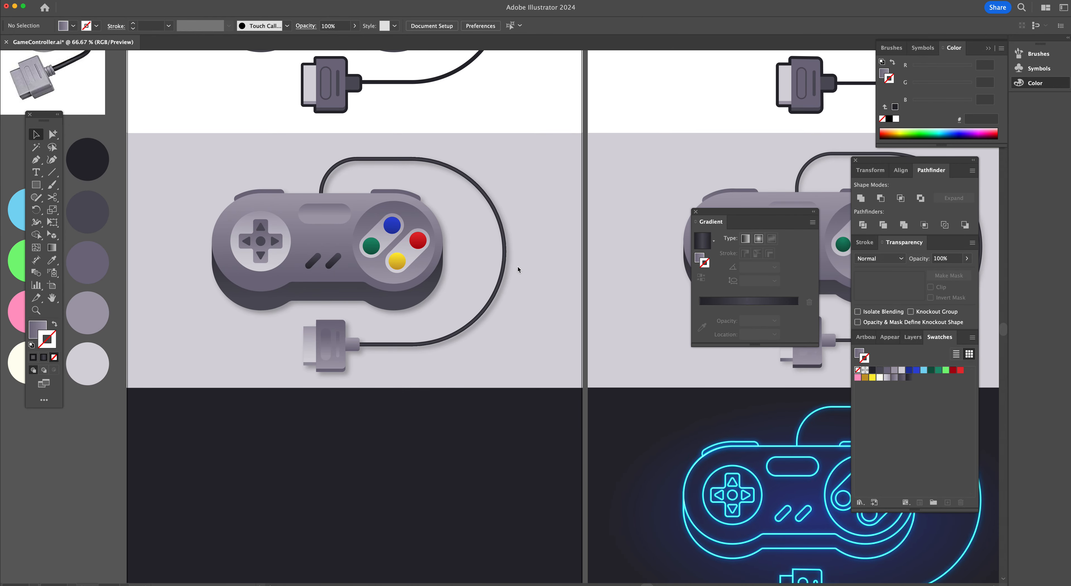
scroll(559, 390, right, 9)
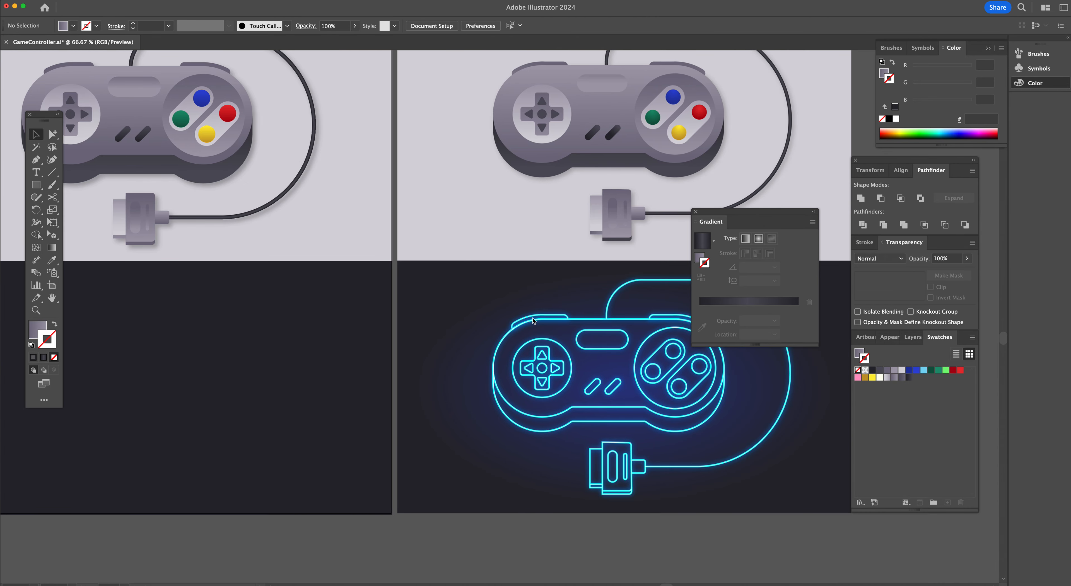
scroll(533, 321, left, 6)
scroll(533, 321, left, 5)
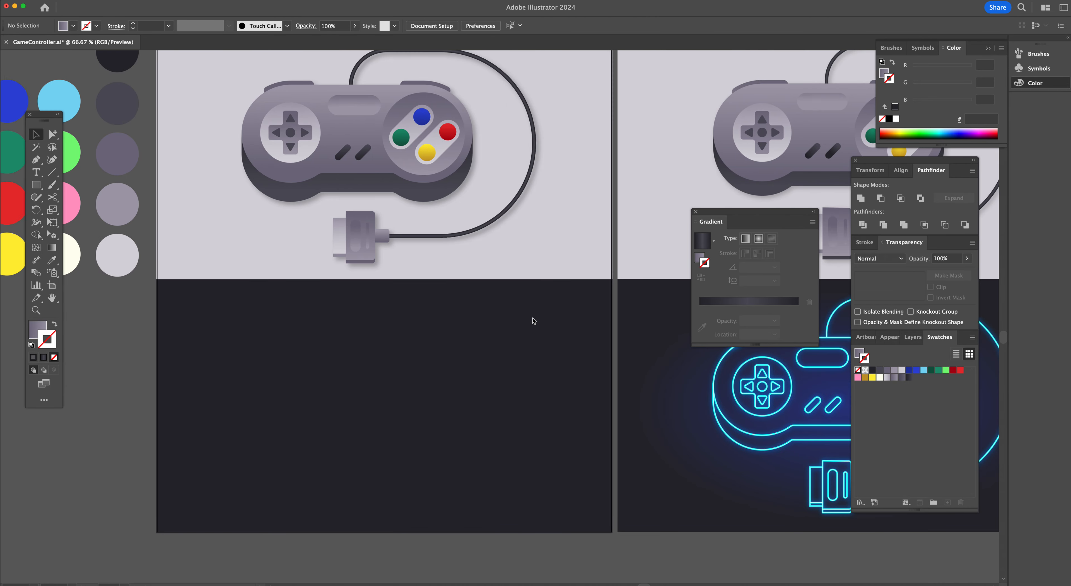
Select the grouped controller and duplicate it down onto the dark artboard below
click(383, 125)
scroll(383, 125, left, 1)
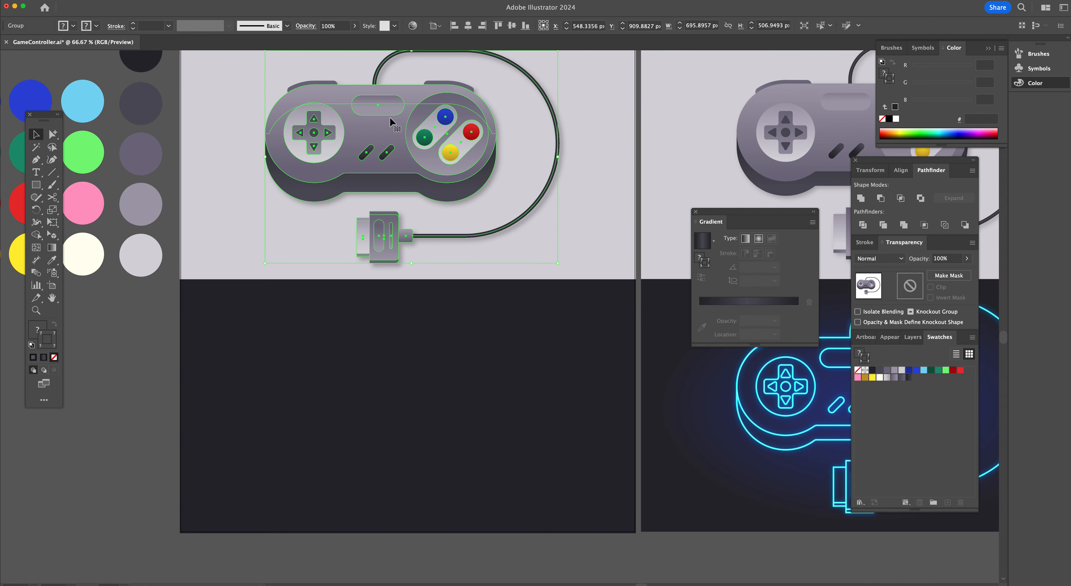
drag(390, 120, 404, 372)
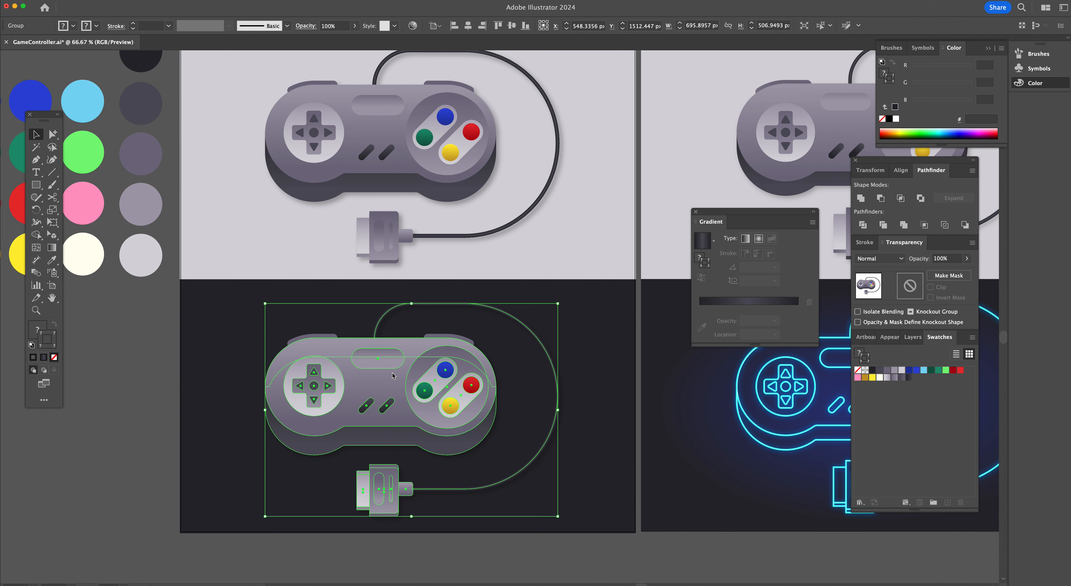
Open the Appearance panel and delete the drop shadow effect from the duplicated controller group
drag(890, 337, 568, 251)
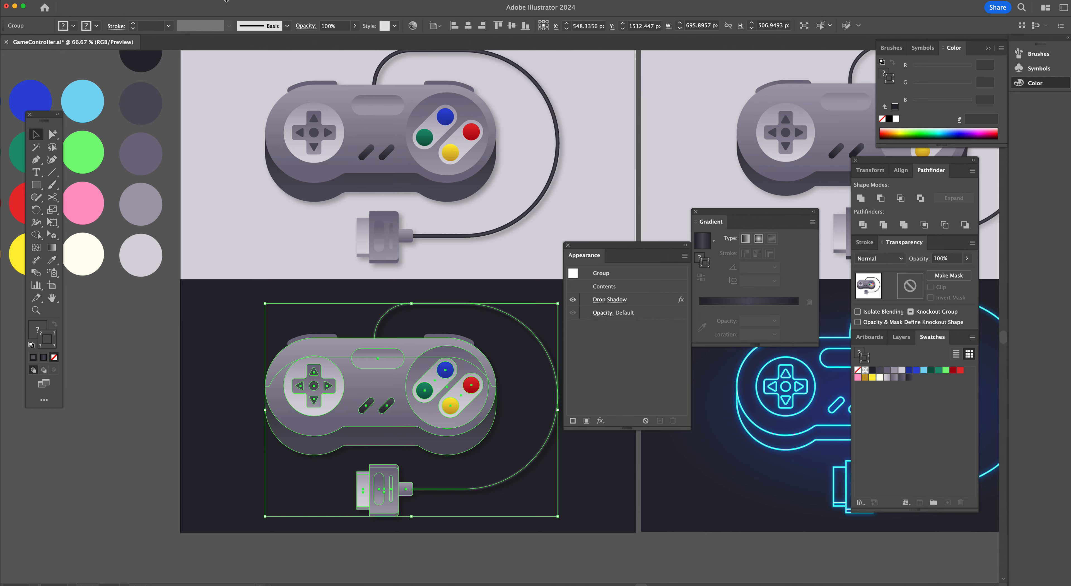
click(219, 0)
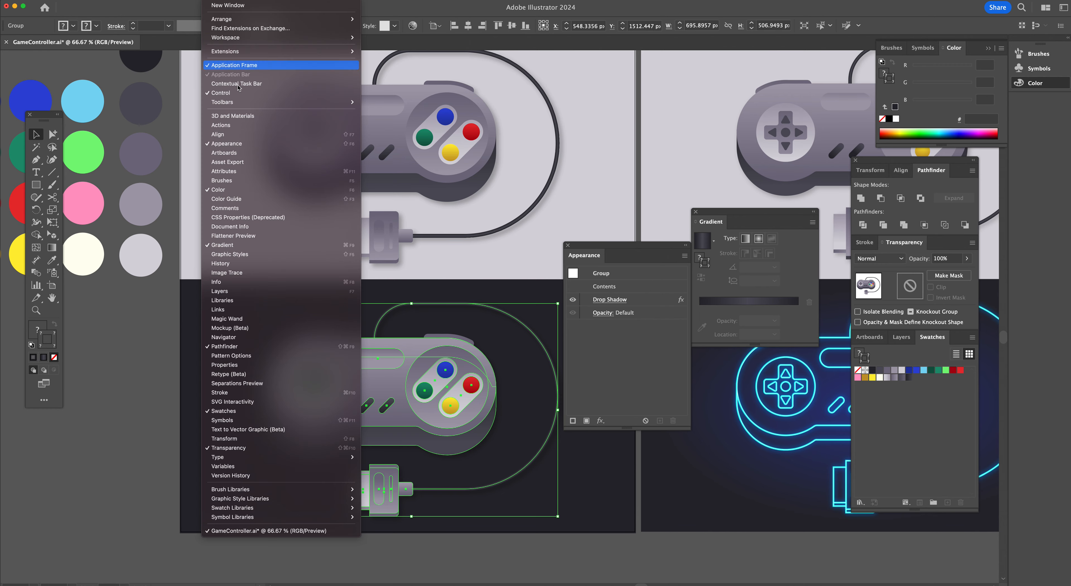
click(655, 371)
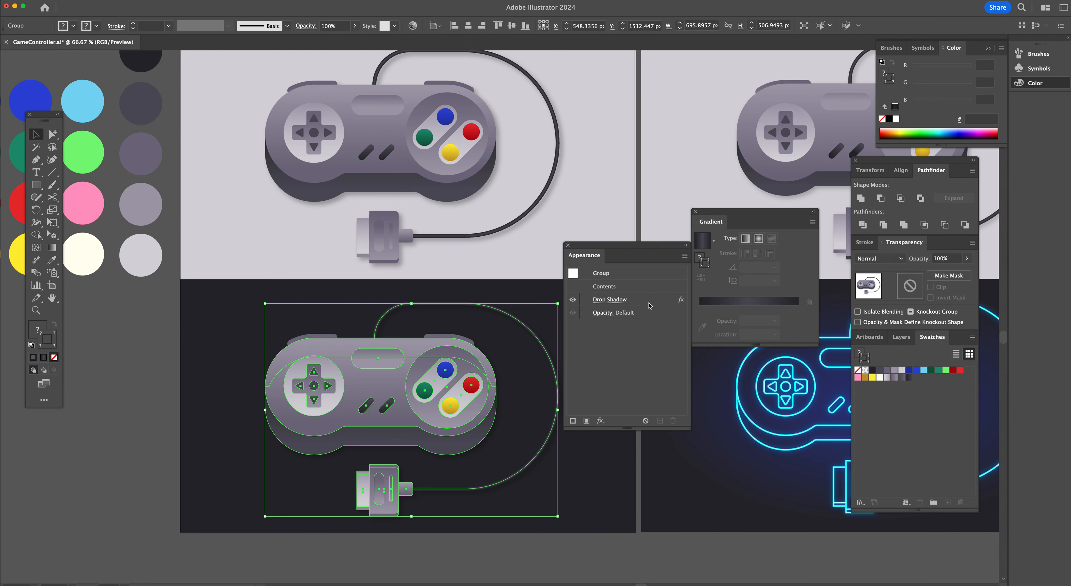
click(649, 302)
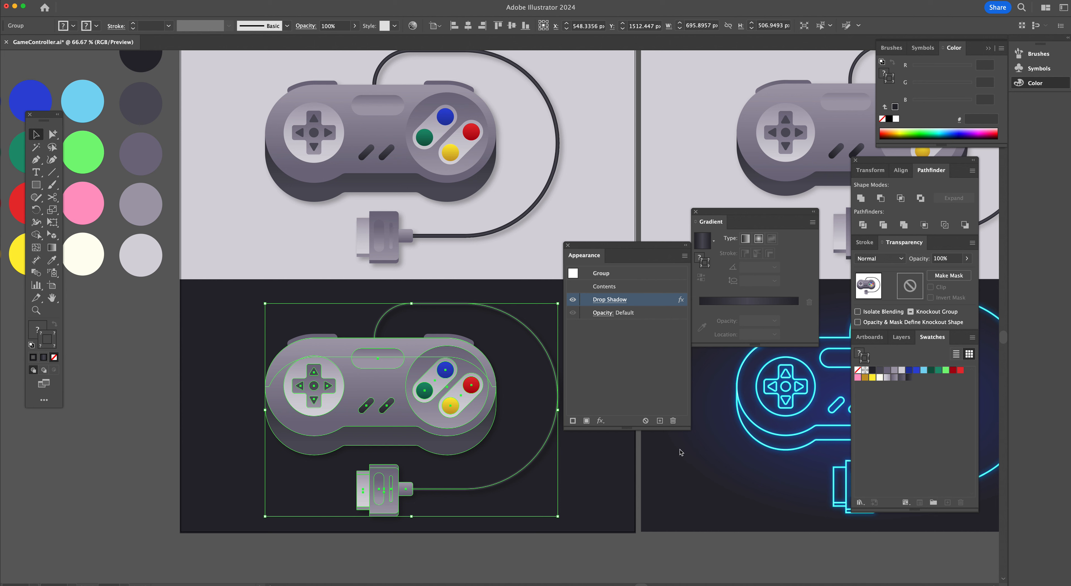
click(673, 421)
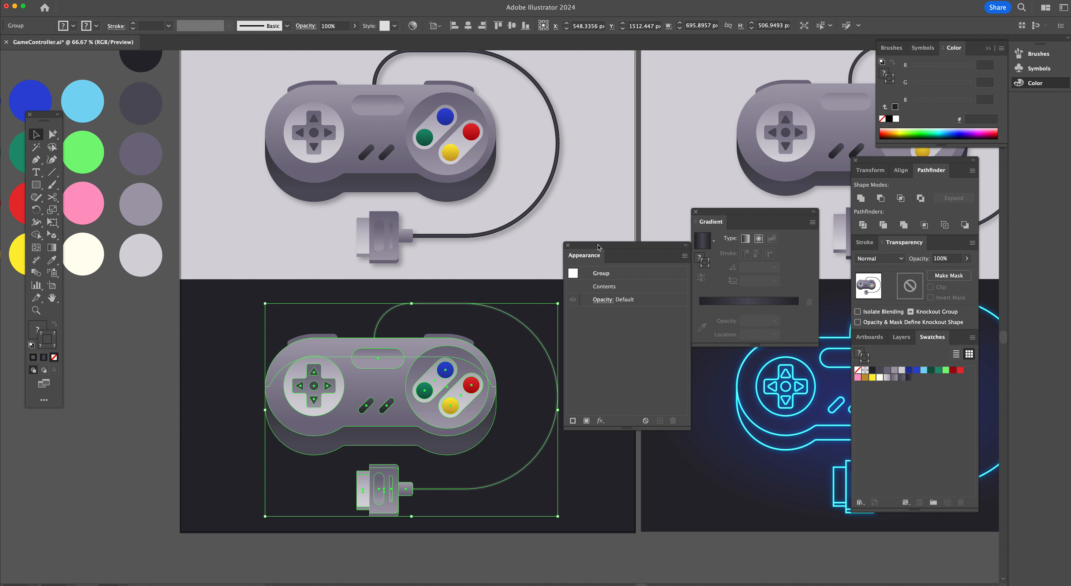
Dock the Appearance panel back into the panel group beside Swatches
drag(597, 247, 644, 329)
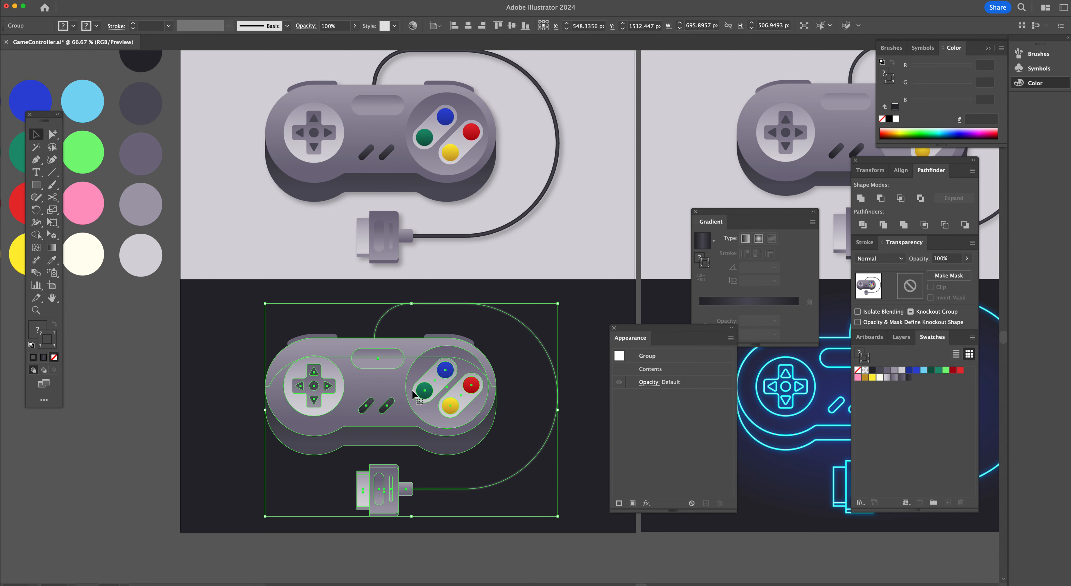
scroll(505, 363, left, 2)
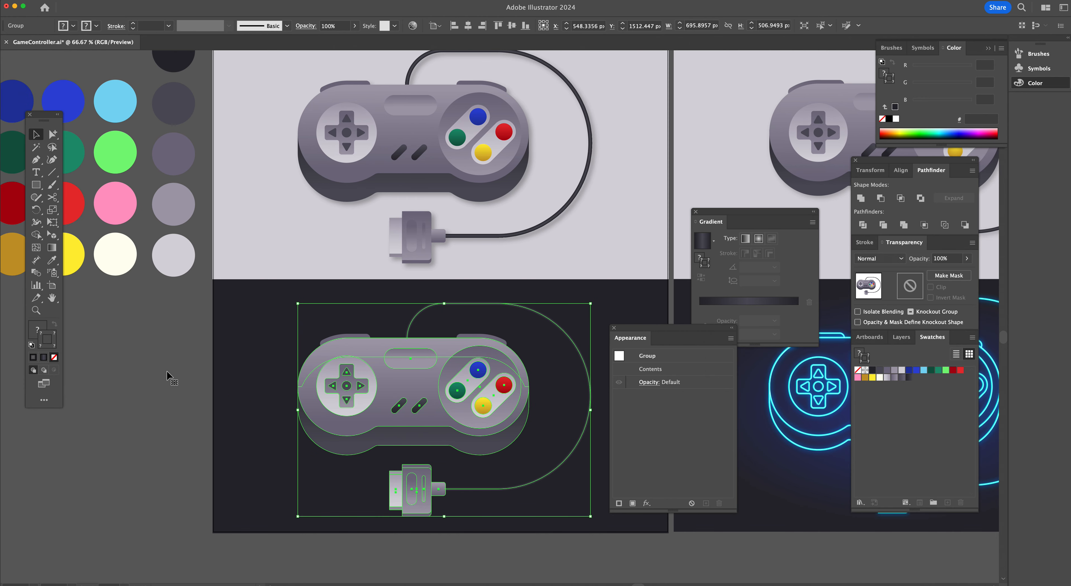
drag(630, 338, 953, 340)
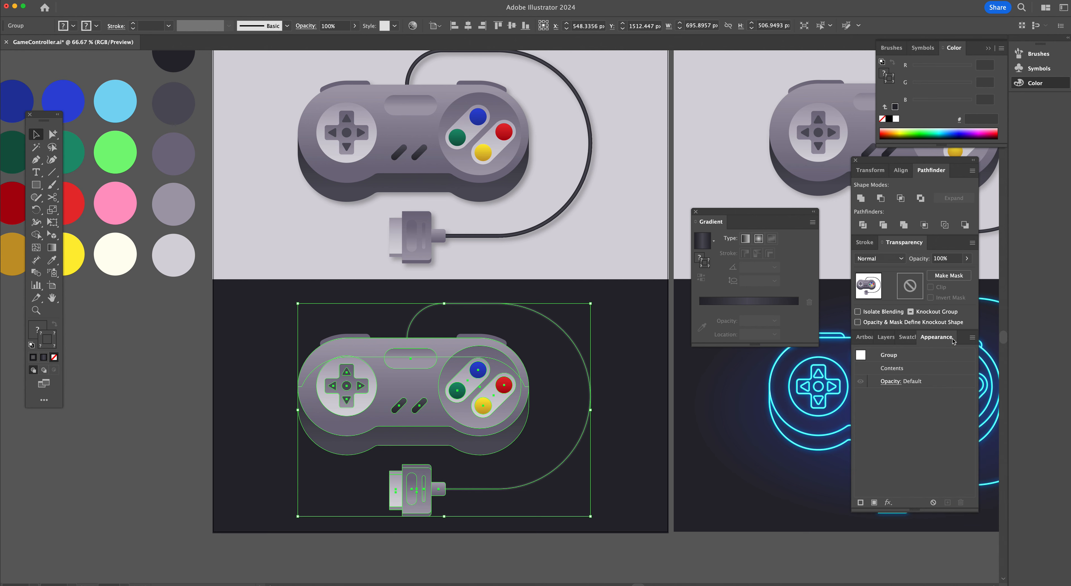
click(907, 337)
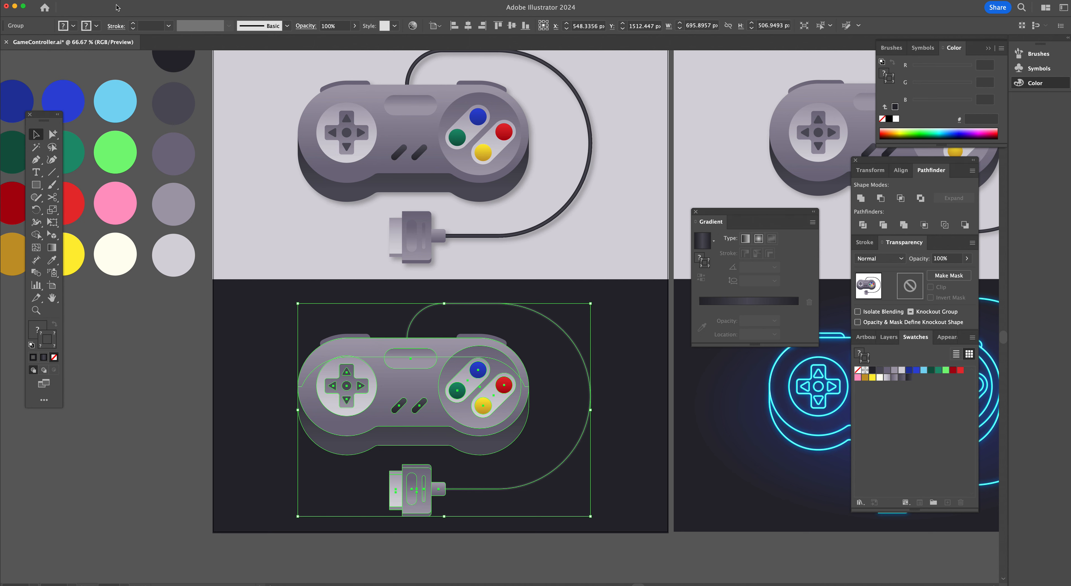
Try outlining the controller's strokes, inspect the result up close, and undo it
click(112, 3)
mouse_move(135, 219)
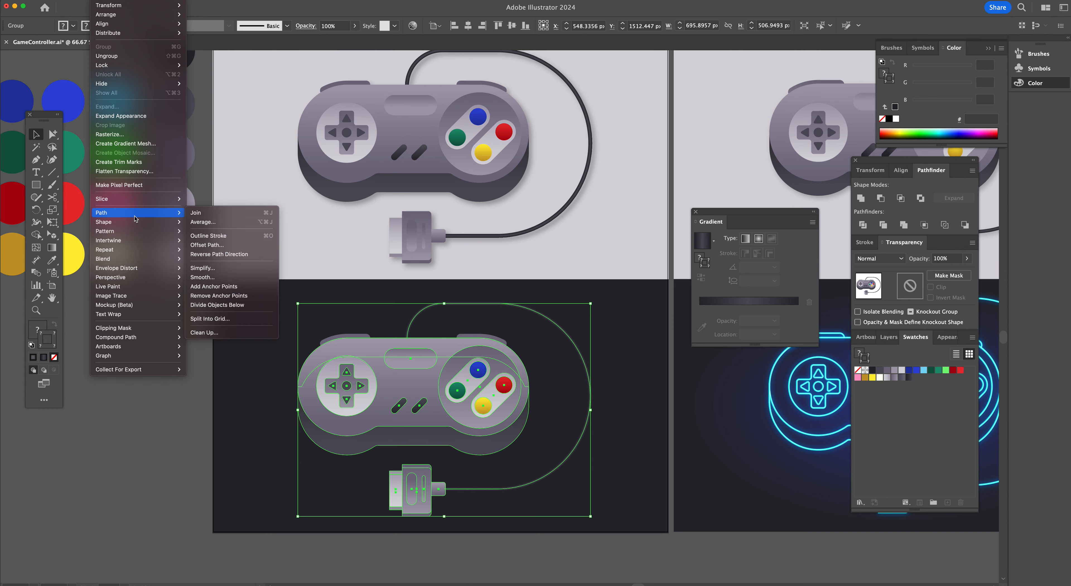
click(216, 238)
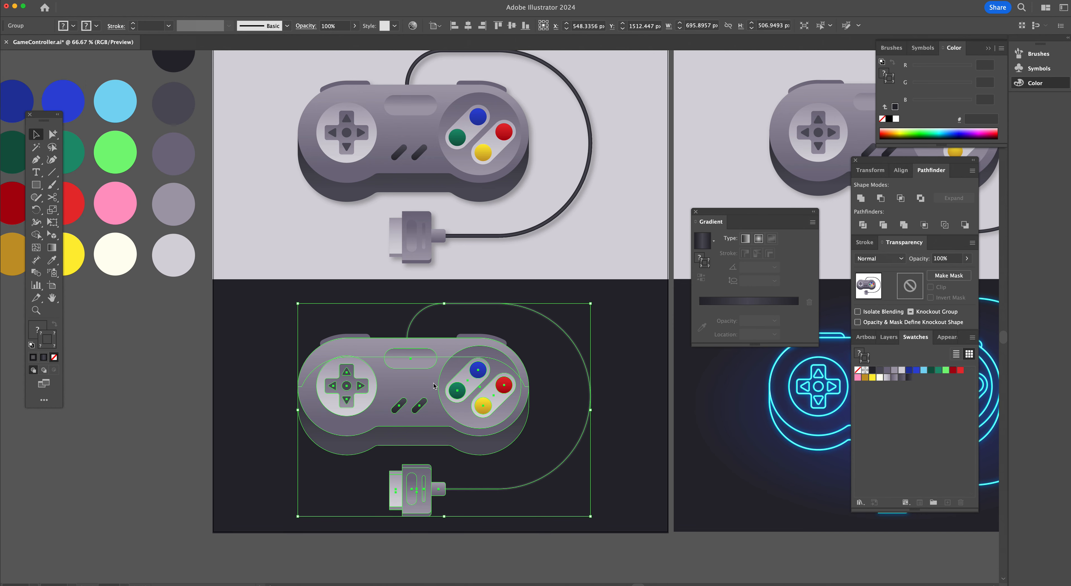
key(super+space)
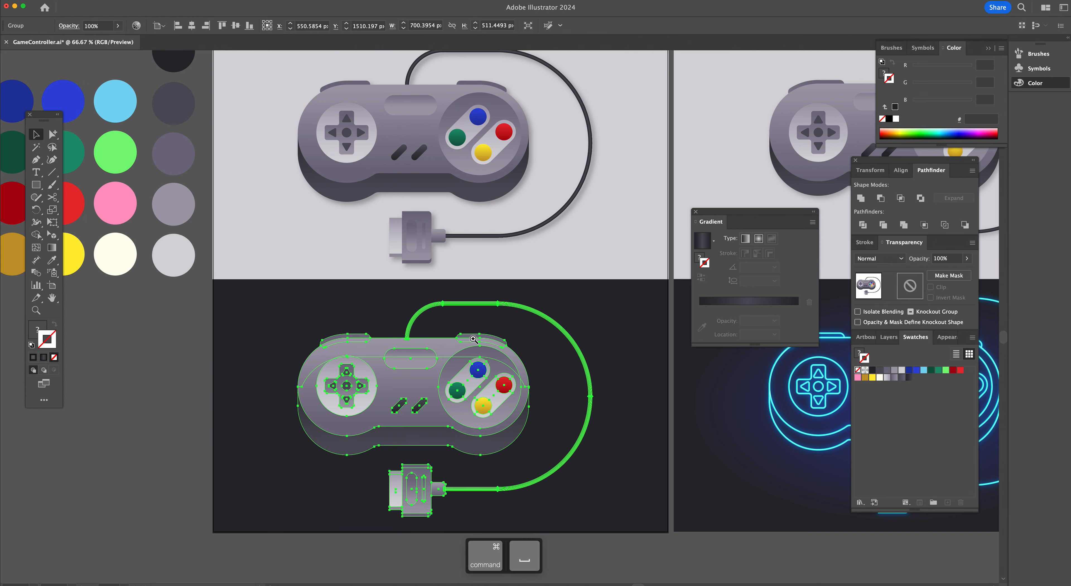
click(469, 342)
click(460, 295)
click(460, 292)
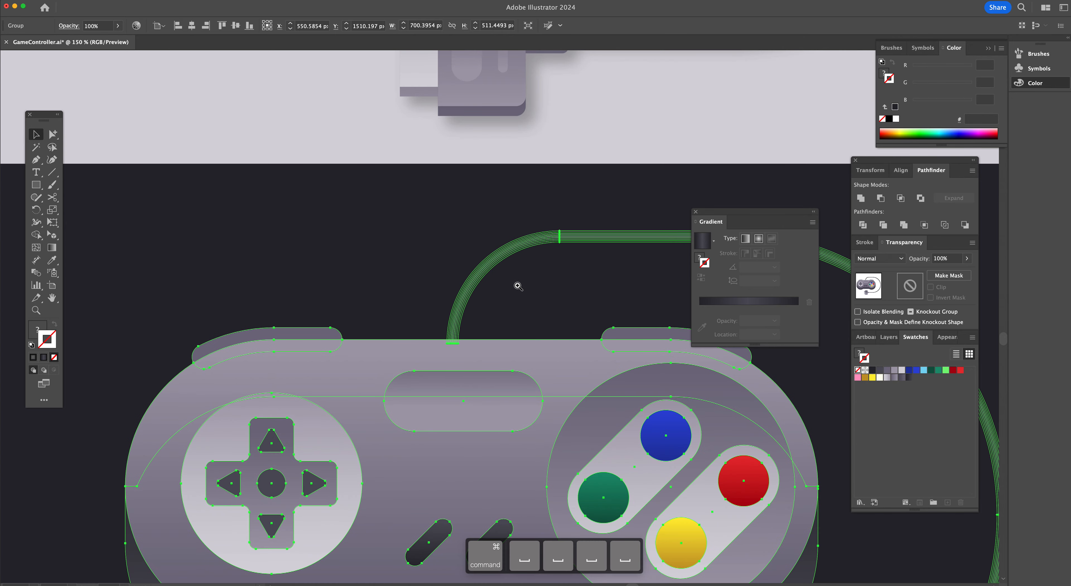
click(533, 326)
key(a)
click(444, 294)
click(461, 366)
key(super+z)
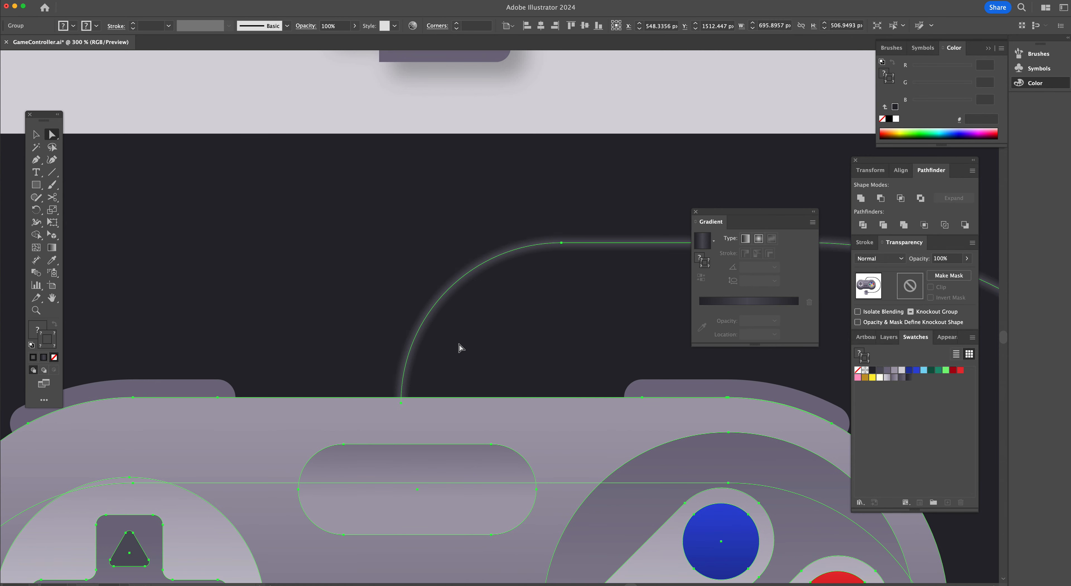
Select the cable path, then select the whole duplicated controller on the dark artboard
click(458, 344)
key(shift+a)
click(412, 349)
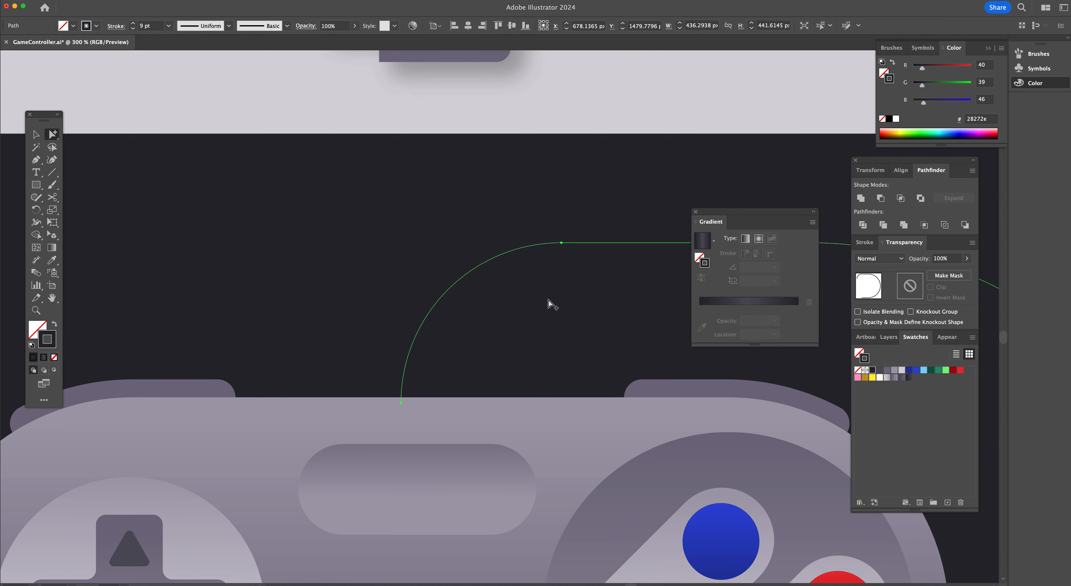
alt+super+click(580, 426)
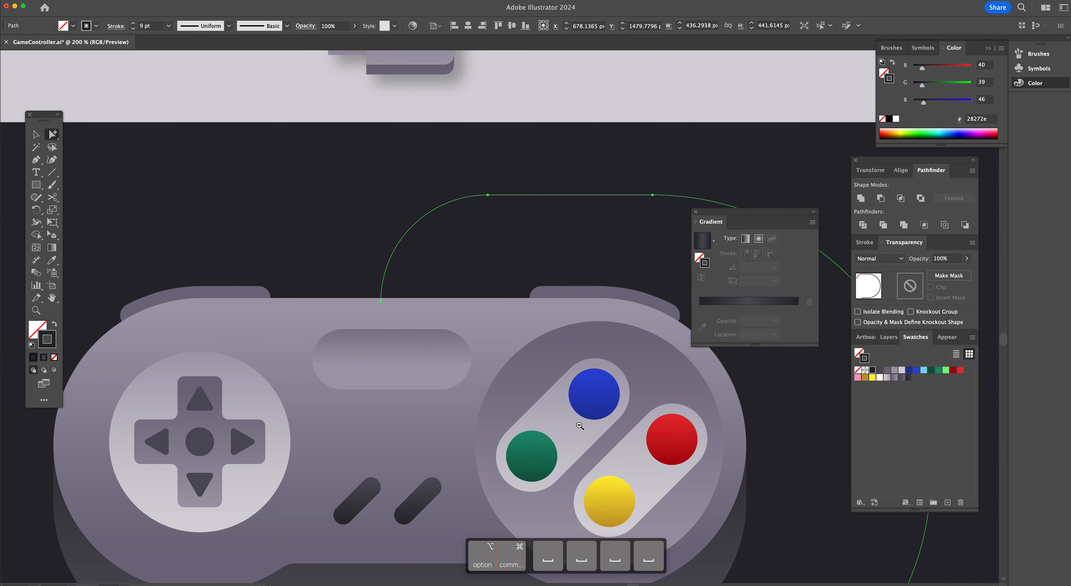
alt+super+click(580, 426)
alt+super+click(580, 426)
click(602, 436)
key(v)
drag(627, 445, 170, 163)
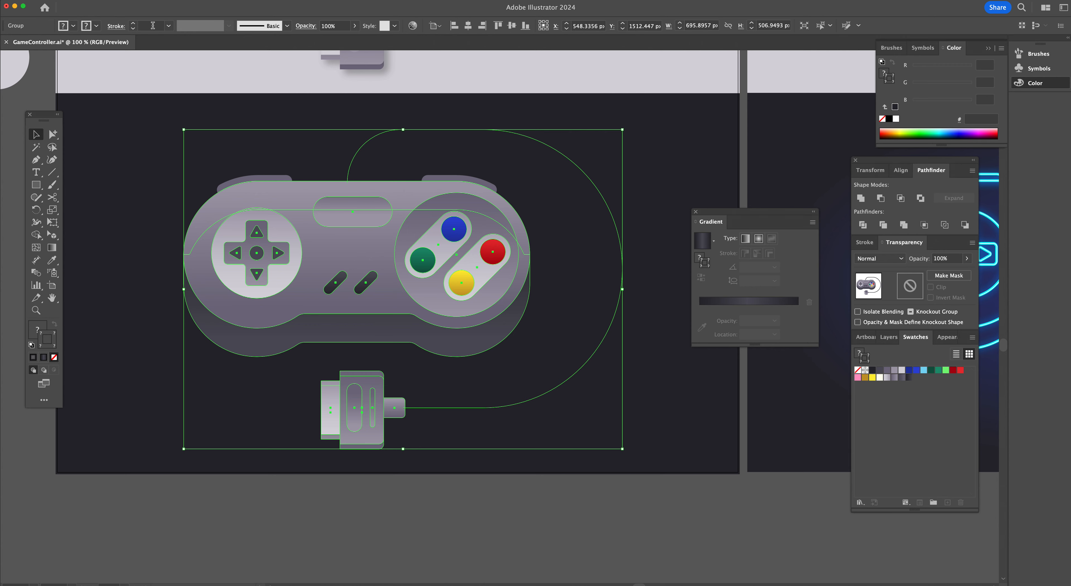
click(101, 0)
mouse_move(137, 212)
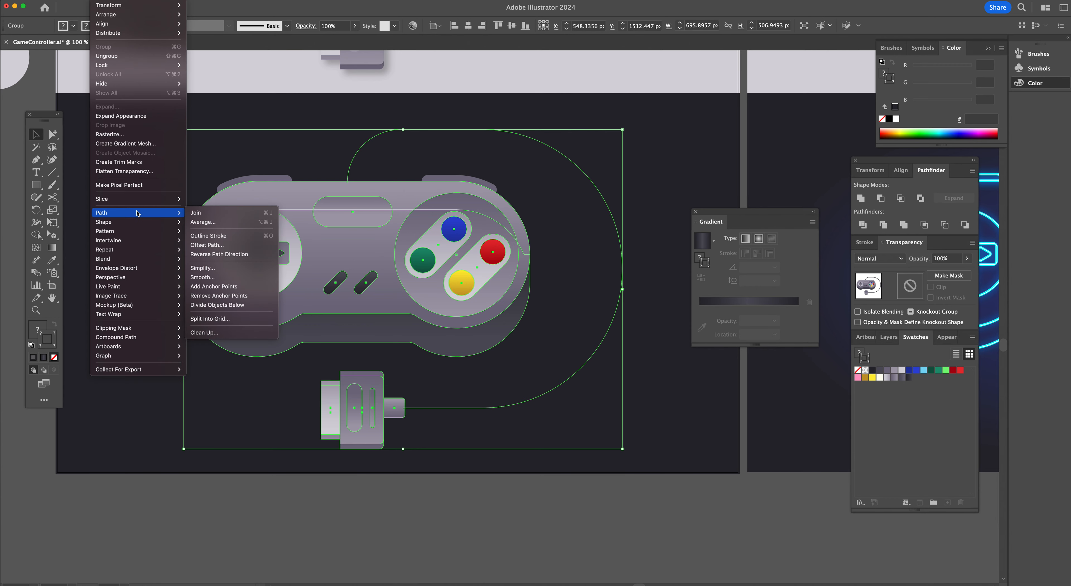
click(240, 139)
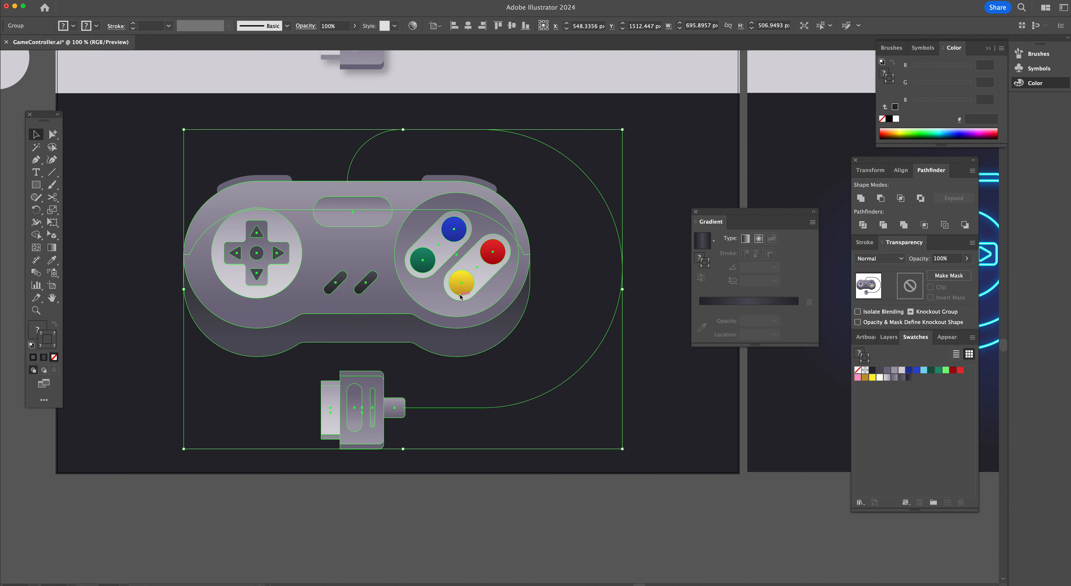
Select all controller parts except the cable and apply Outline Stroke to them
click(308, 172)
click(271, 184)
key(shift+a)
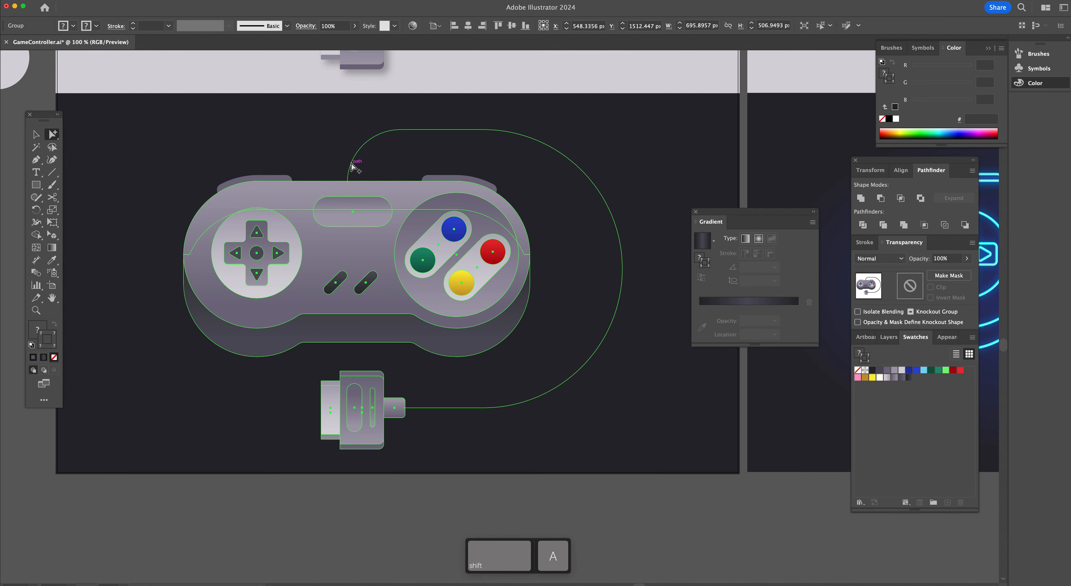
shift+click(351, 165)
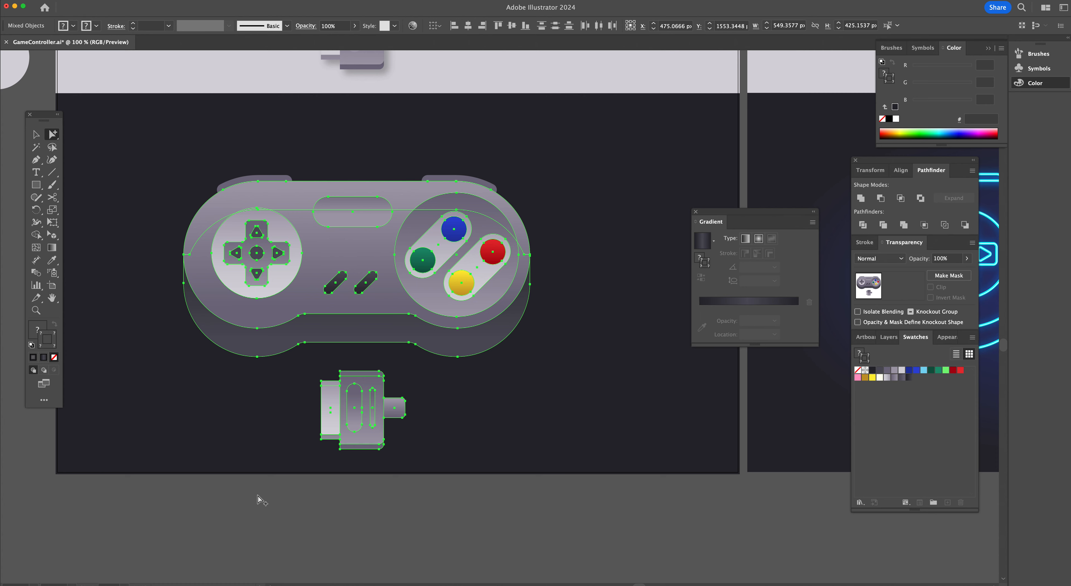
click(104, 5)
mouse_move(125, 213)
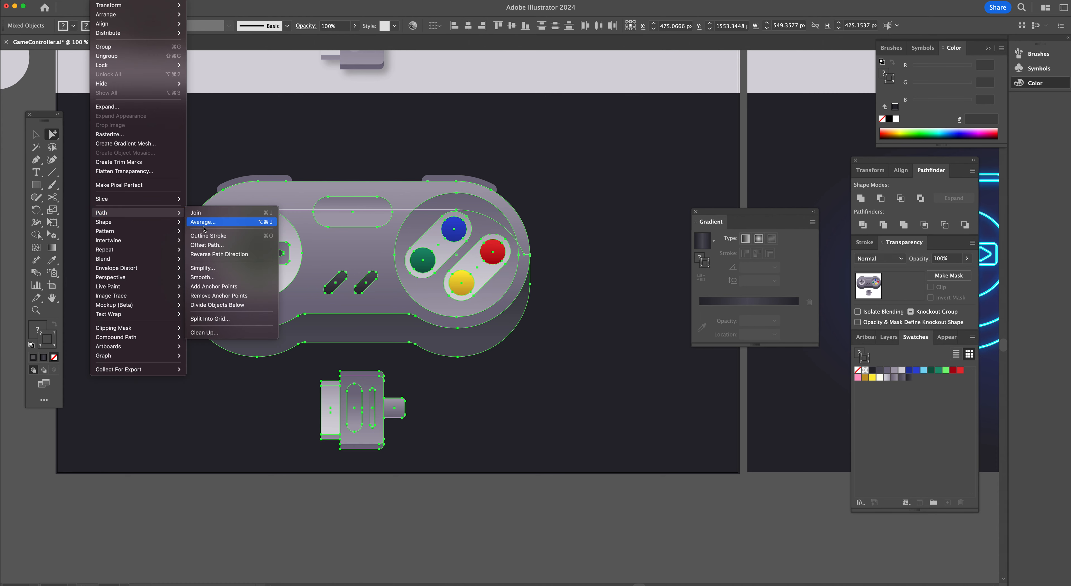
click(207, 236)
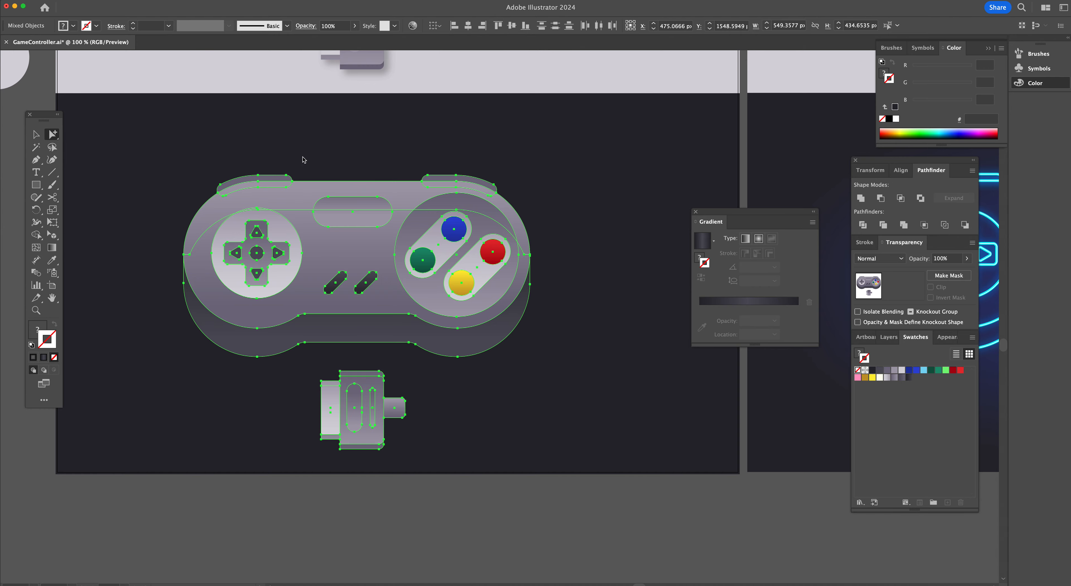
Remove the fills from the selected parts and give them a 1 pt light blue stroke
key(super+y)
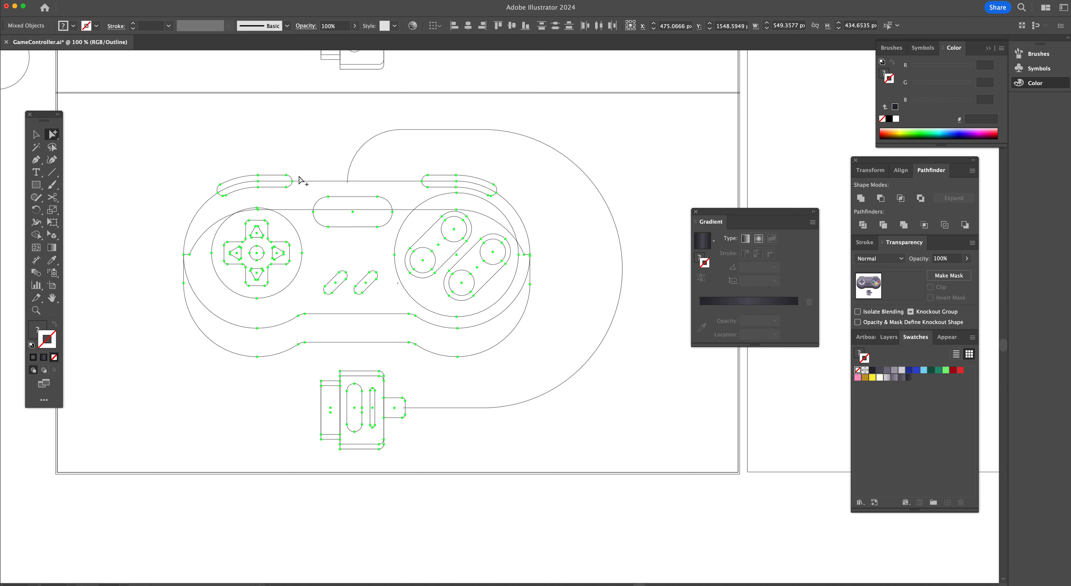
key(super+y)
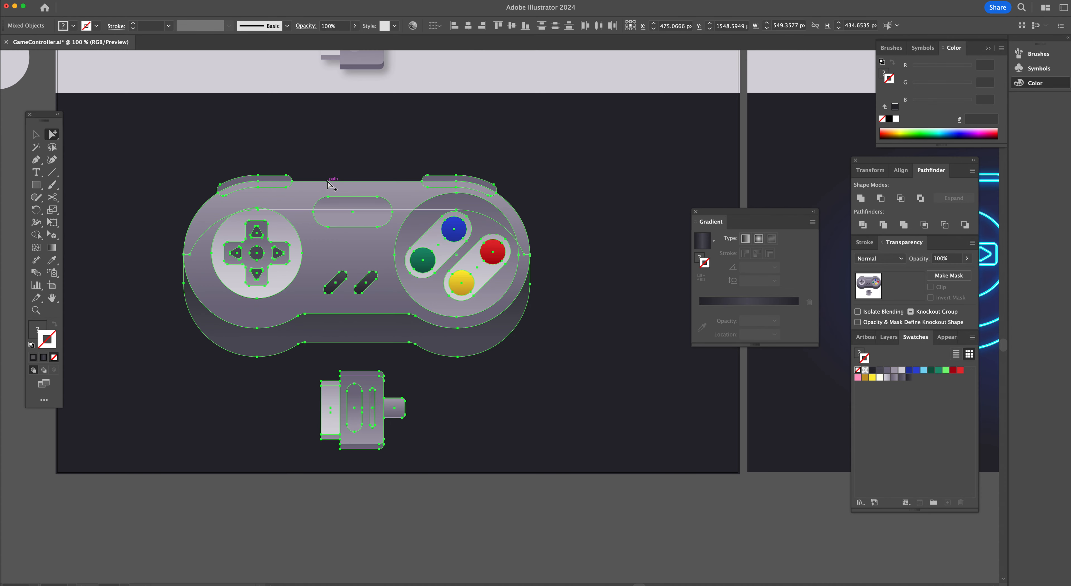
click(33, 357)
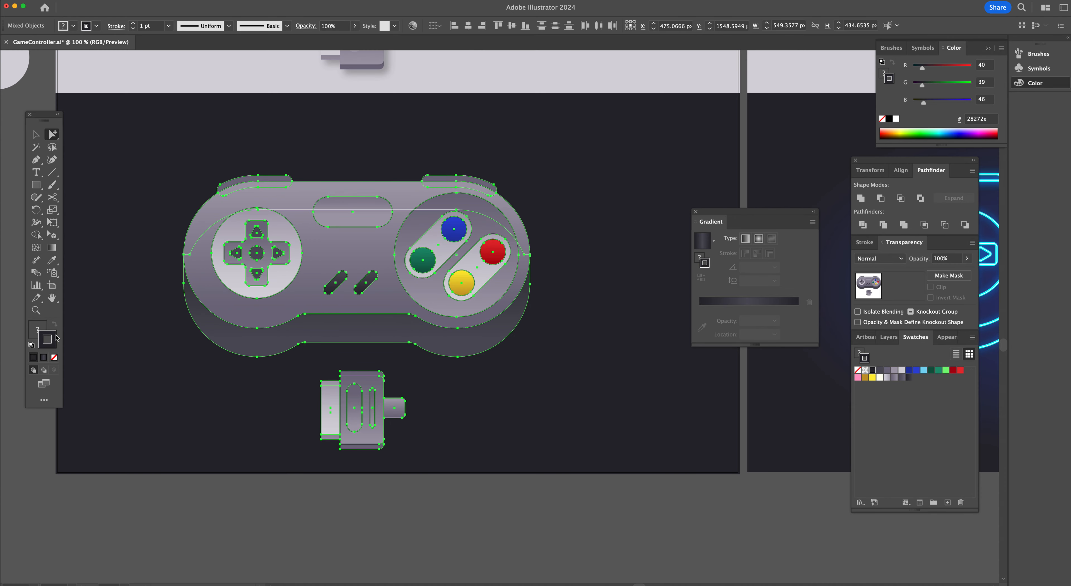
click(54, 357)
click(54, 358)
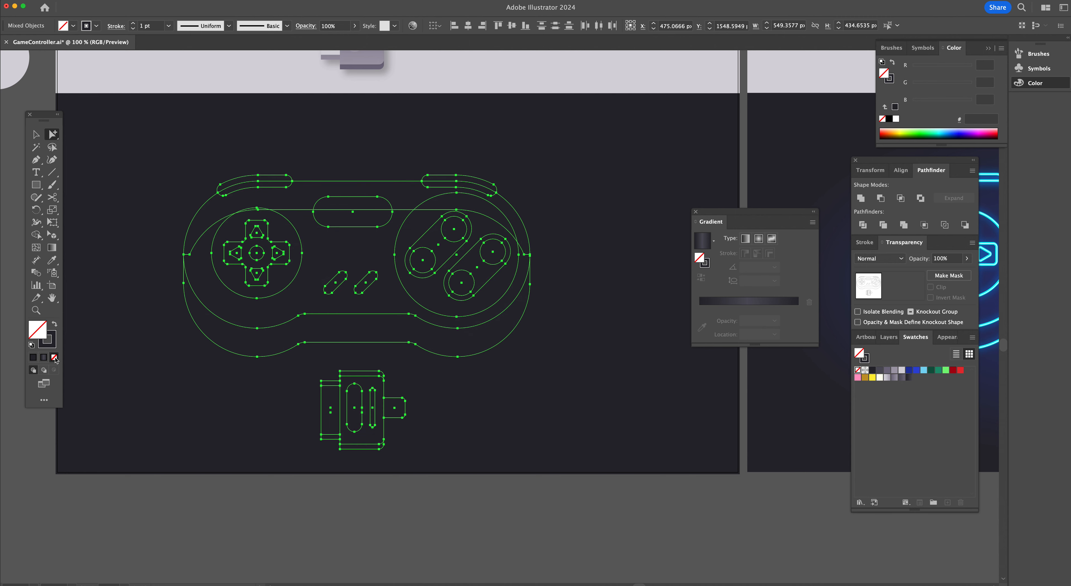
click(54, 347)
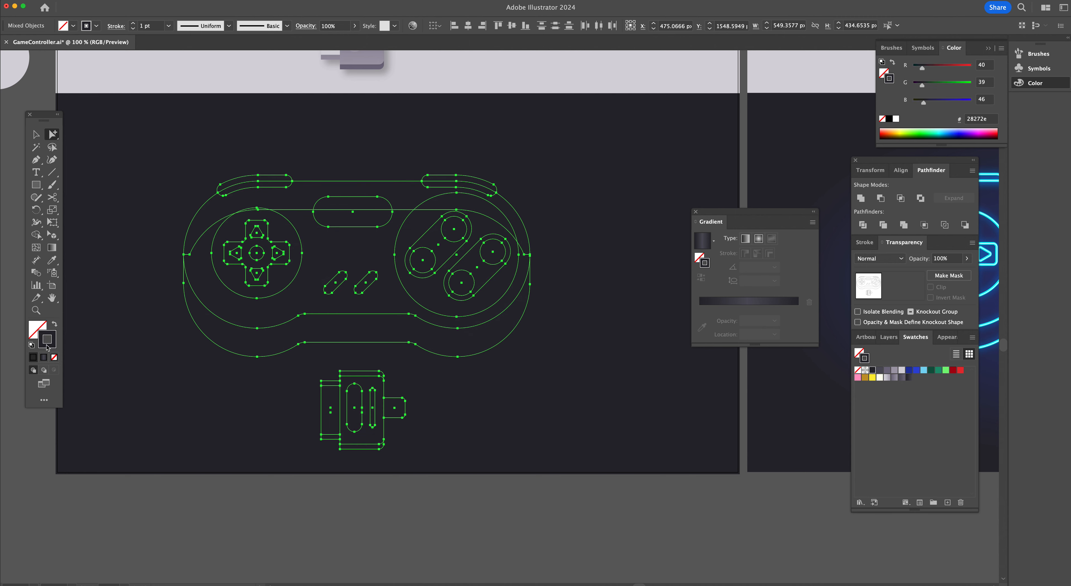
click(924, 370)
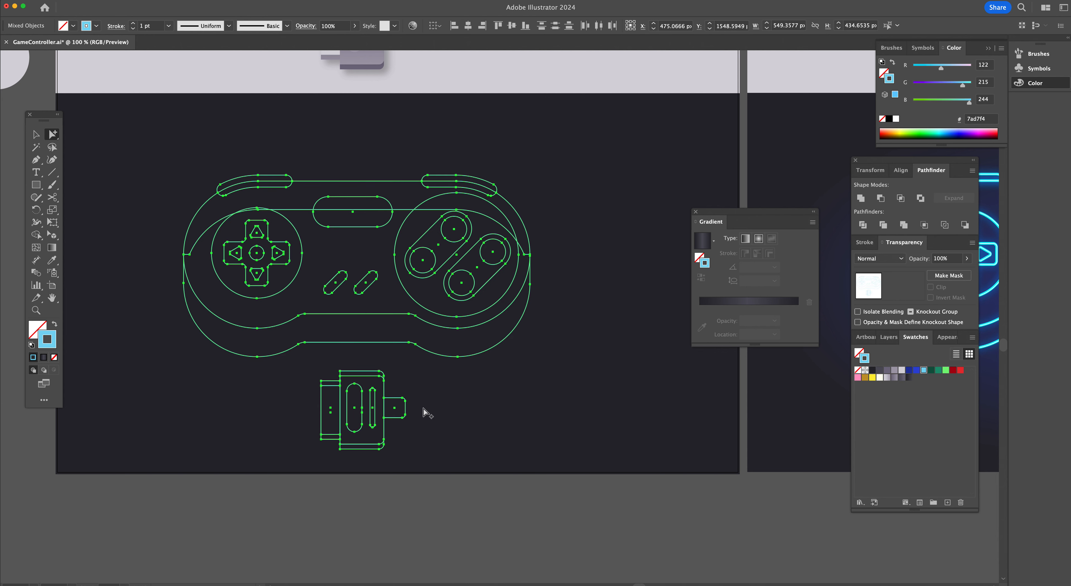
Apply the same light blue 1 pt outline style to the cable using the Eyedropper
click(411, 410)
click(411, 411)
key(i)
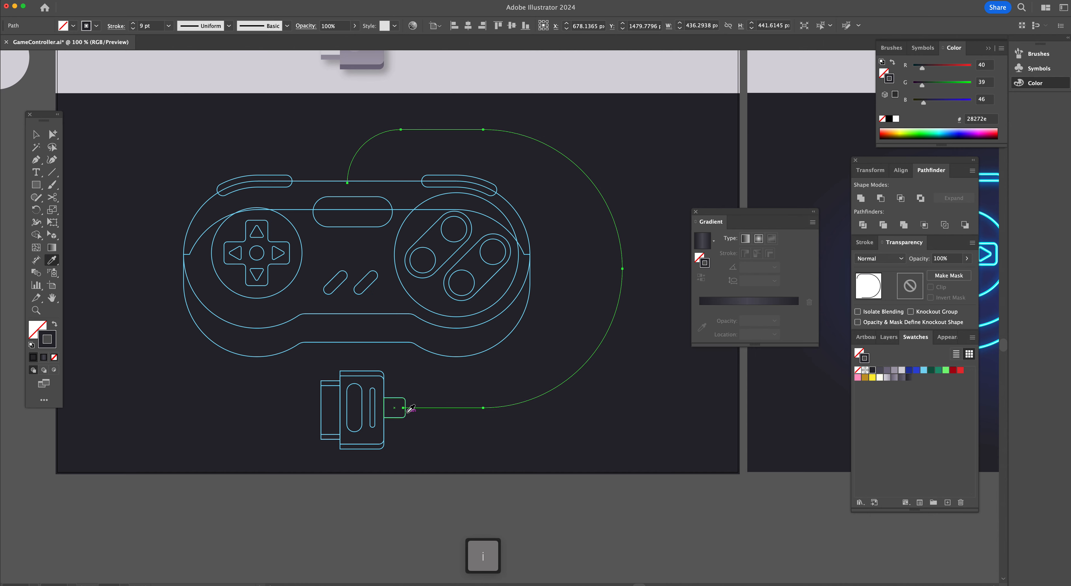
click(406, 412)
key(a)
click(460, 486)
Delete the upper anchor points of the inner body outline so only its lower curve remains
scroll(447, 334, up, 3)
scroll(447, 333, left, 4)
key(super+space)
super+click(470, 359)
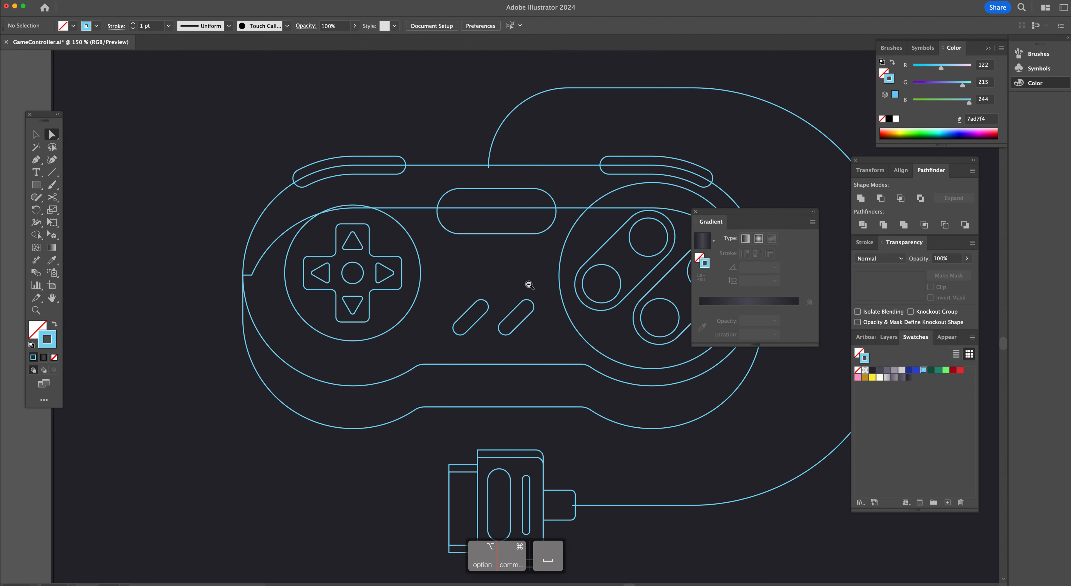
scroll(528, 287, down, 1)
scroll(12, 111, right, 3)
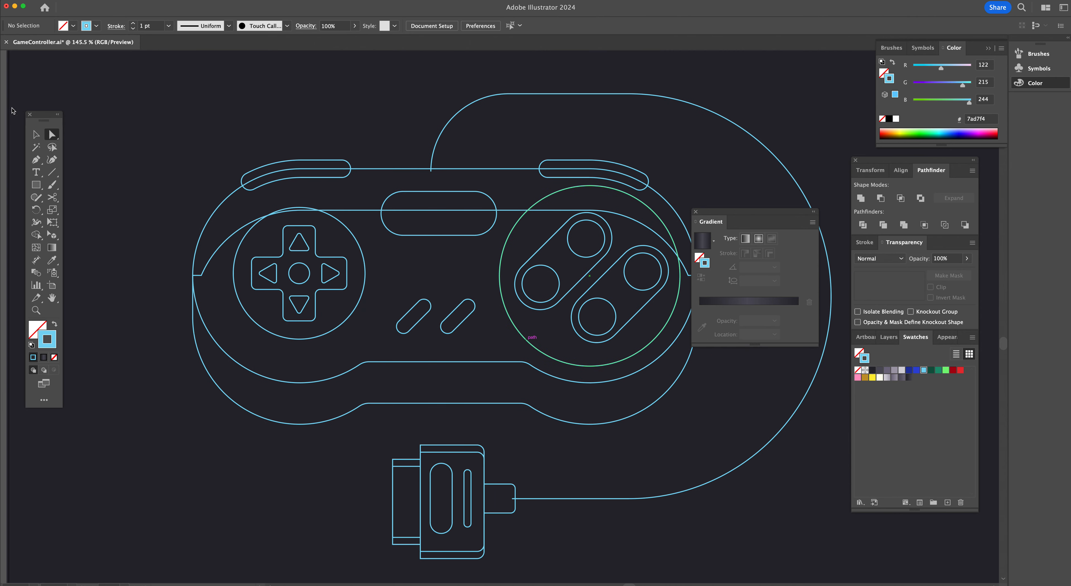
click(51, 135)
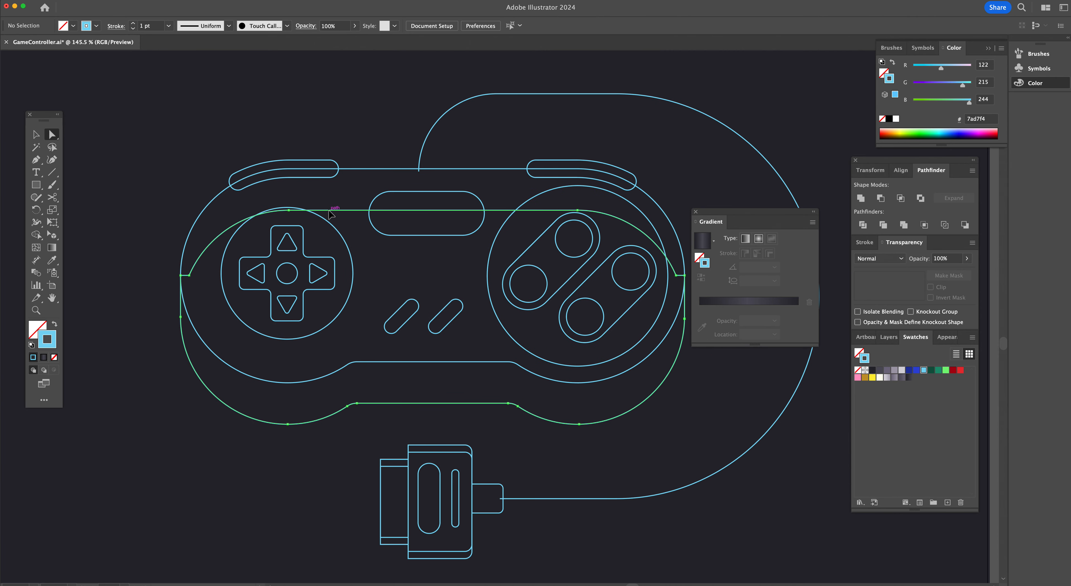
click(290, 212)
click(288, 210)
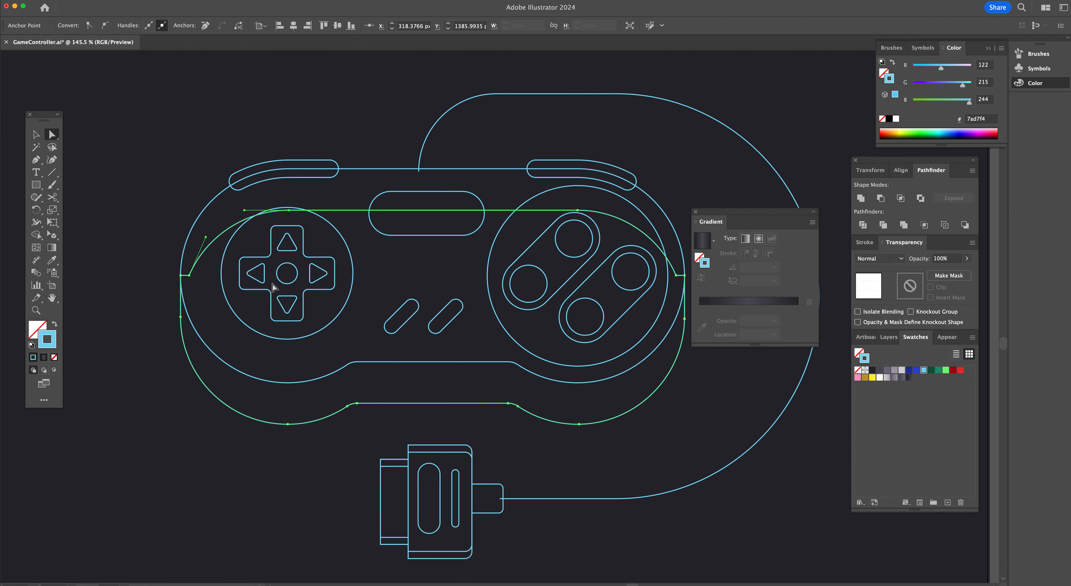
key(Delete)
click(181, 275)
key(Delete)
click(578, 211)
key(Delete)
click(683, 276)
key(Delete)
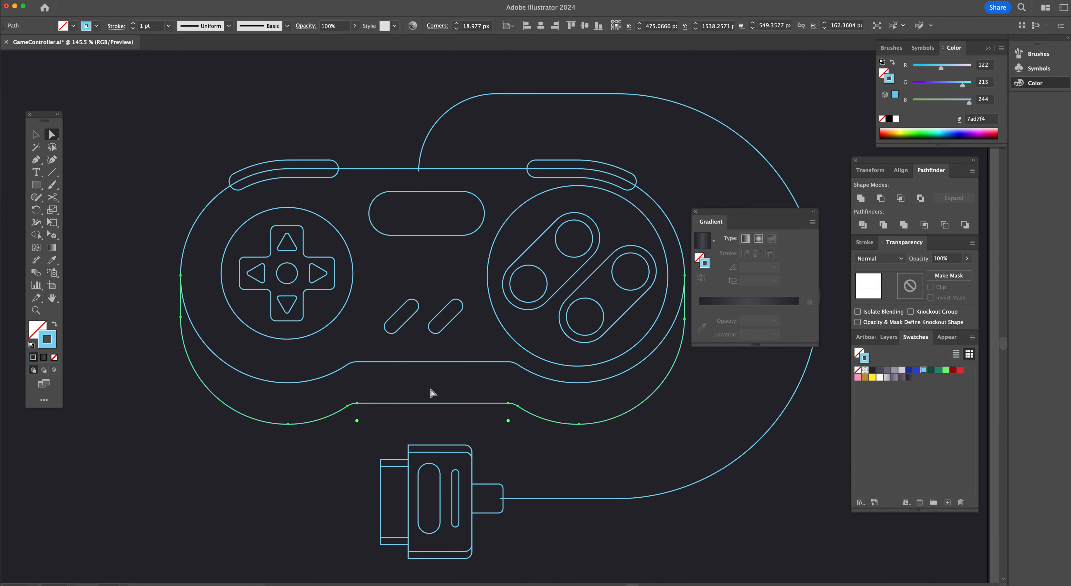
Delete the lower anchor points of the left shoulder button outline
click(242, 191)
key(Delete)
click(287, 178)
key(Delete)
click(238, 190)
key(Delete)
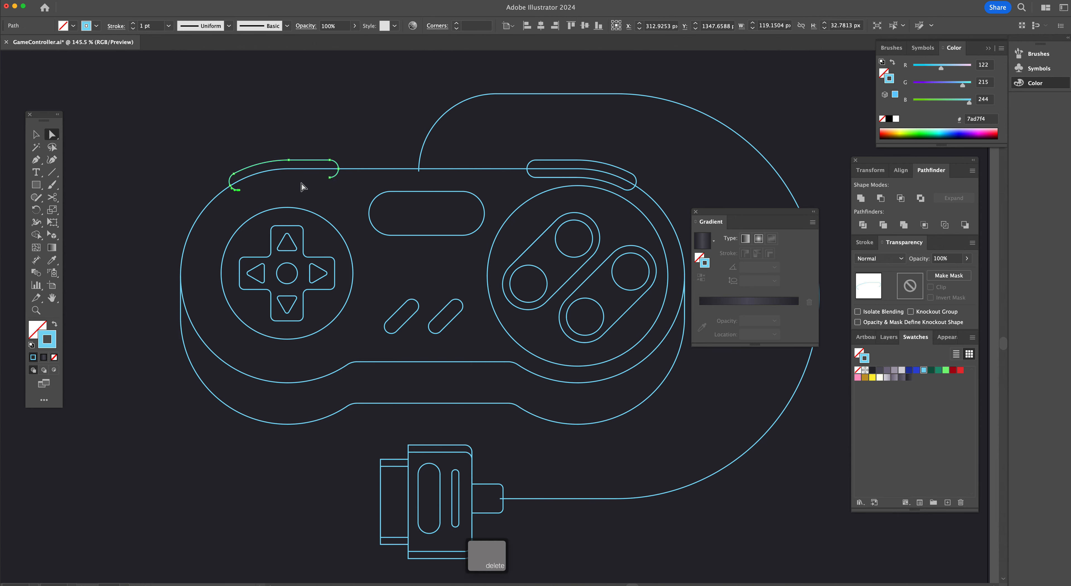
click(329, 178)
key(Delete)
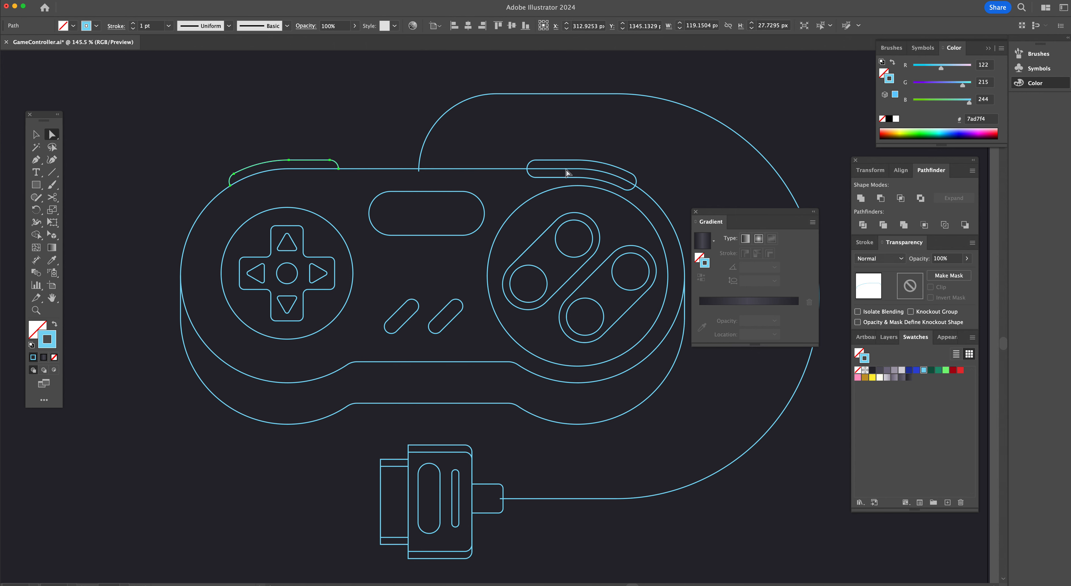
Delete the lower anchor points of the right shoulder button outline
click(535, 178)
key(Delete)
click(577, 179)
key(Delete)
click(626, 190)
key(Delete)
click(626, 190)
key(Delete)
click(670, 239)
Delete the two bottom corner anchors of the connector's plug outline
scroll(559, 233, down, 4)
scroll(559, 232, right, 7)
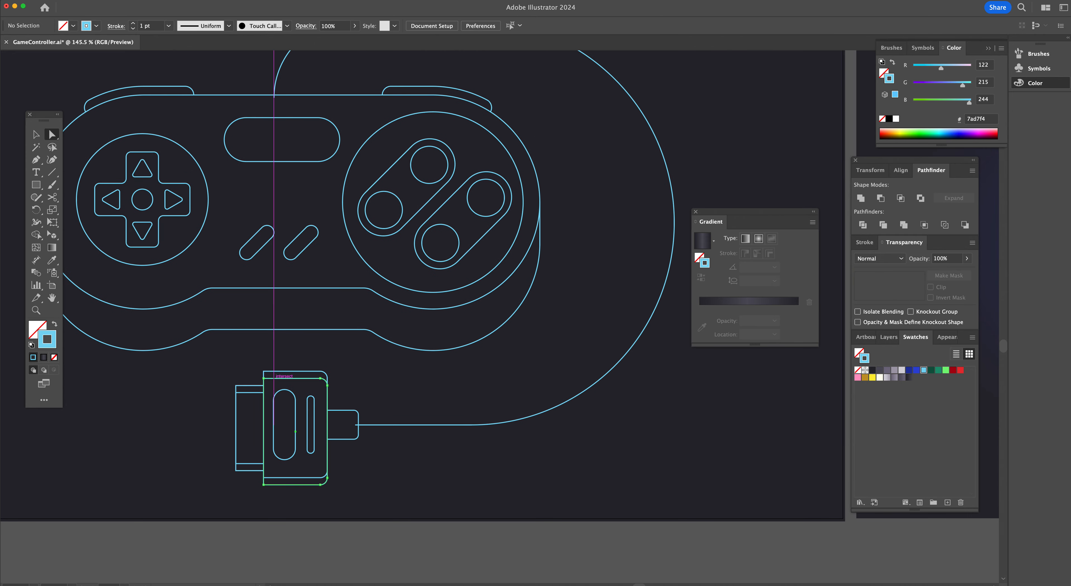
click(263, 378)
key(Delete)
click(322, 378)
key(Delete)
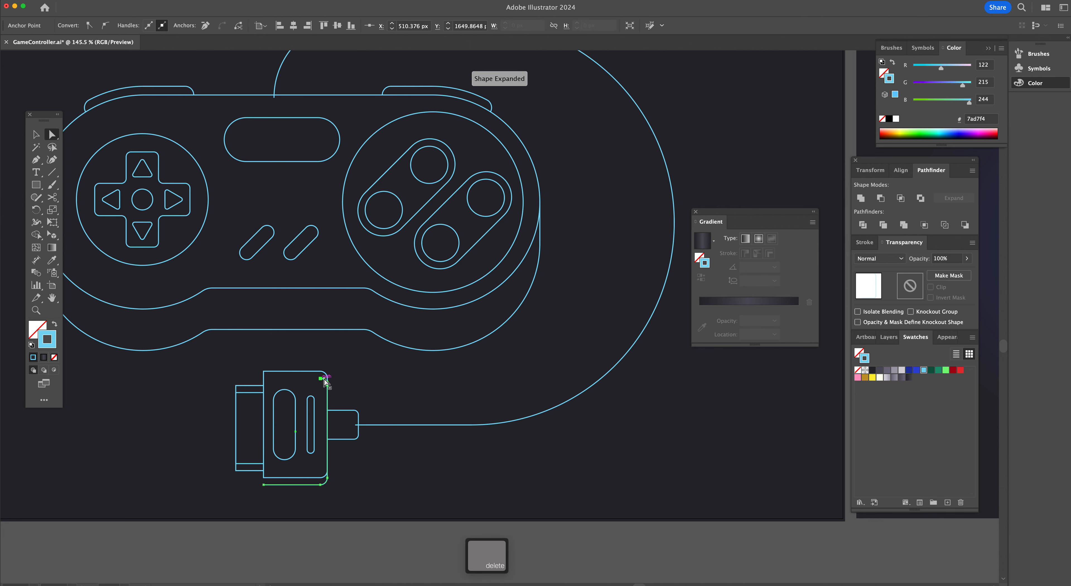
key(p)
click(264, 484)
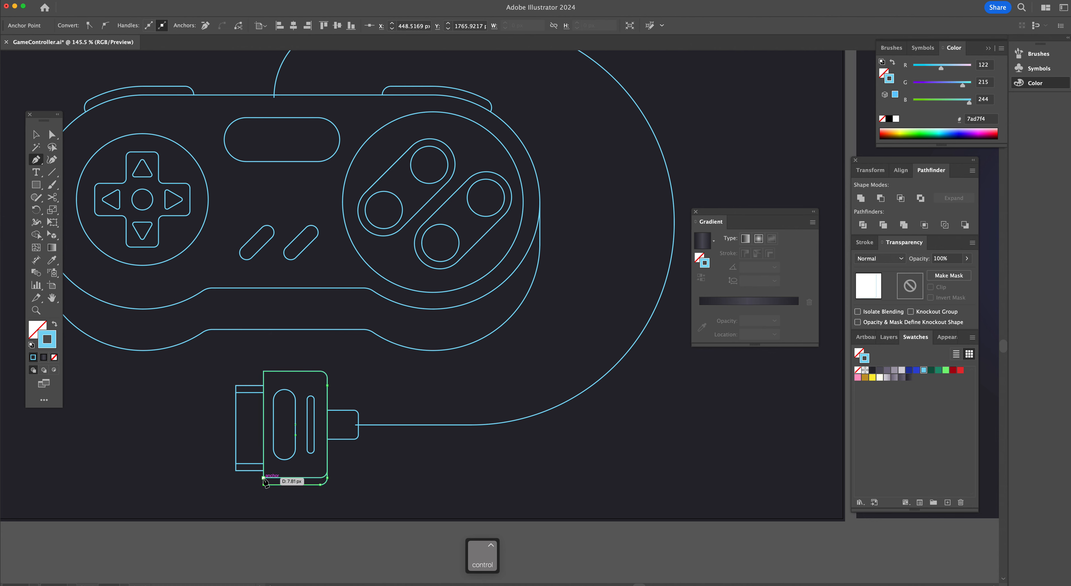
ctrl+click(264, 481)
key(Escape)
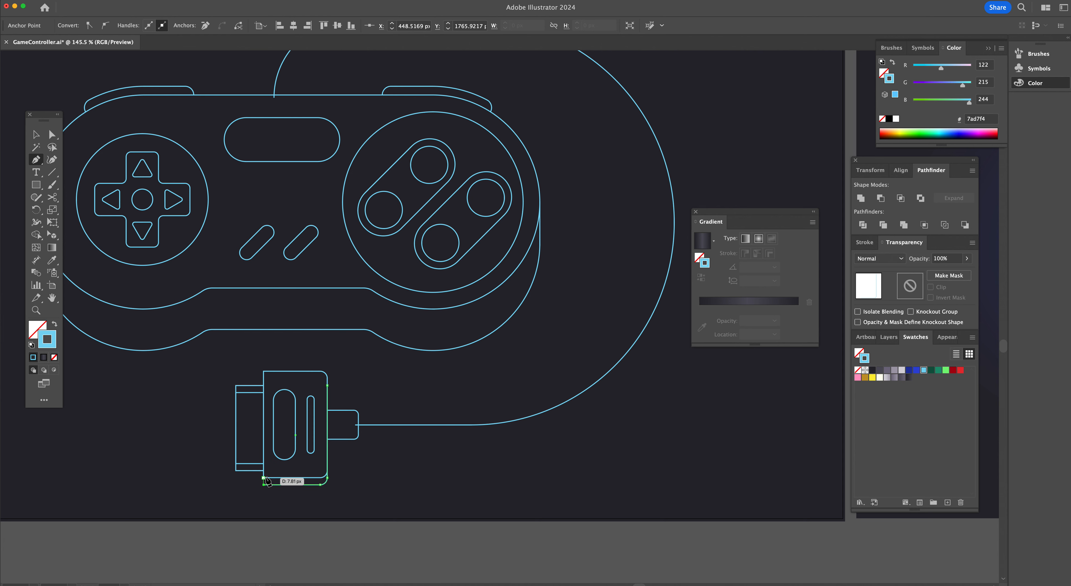
Delete the bottom segment of the connector's small left tab
key(a)
click(245, 469)
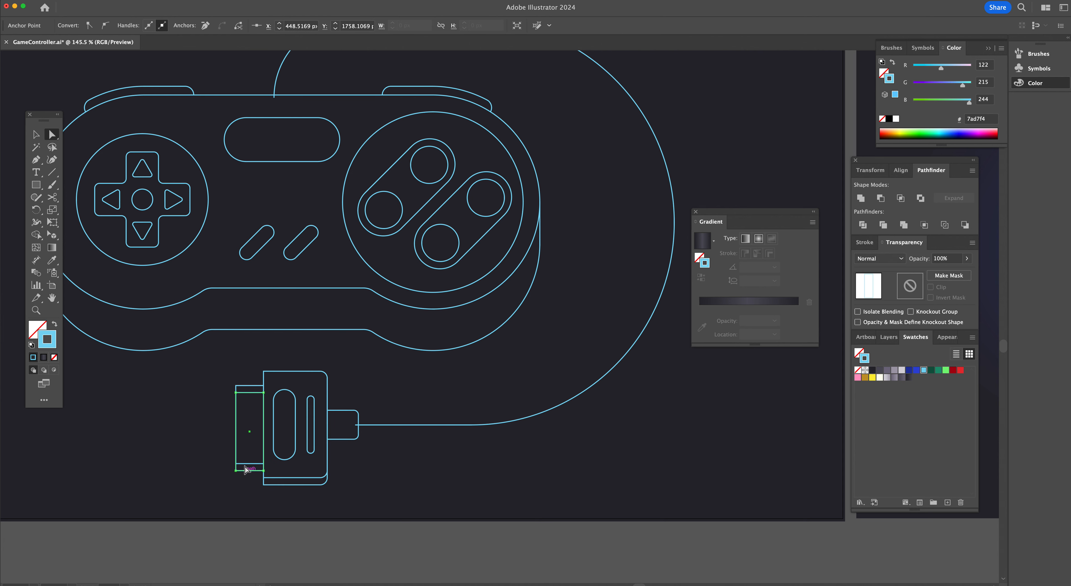
key(BackSpace)
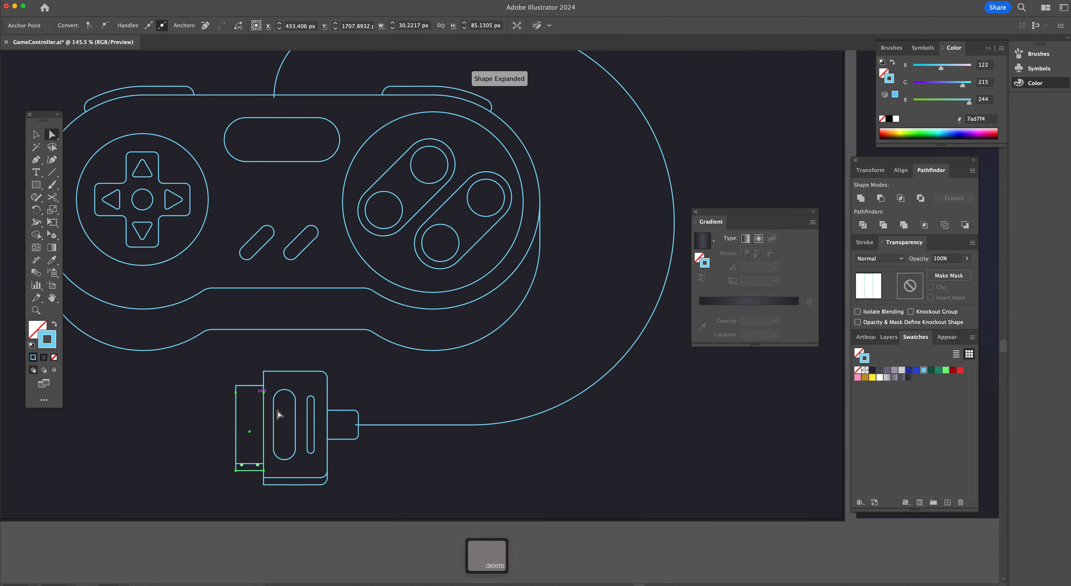
click(393, 508)
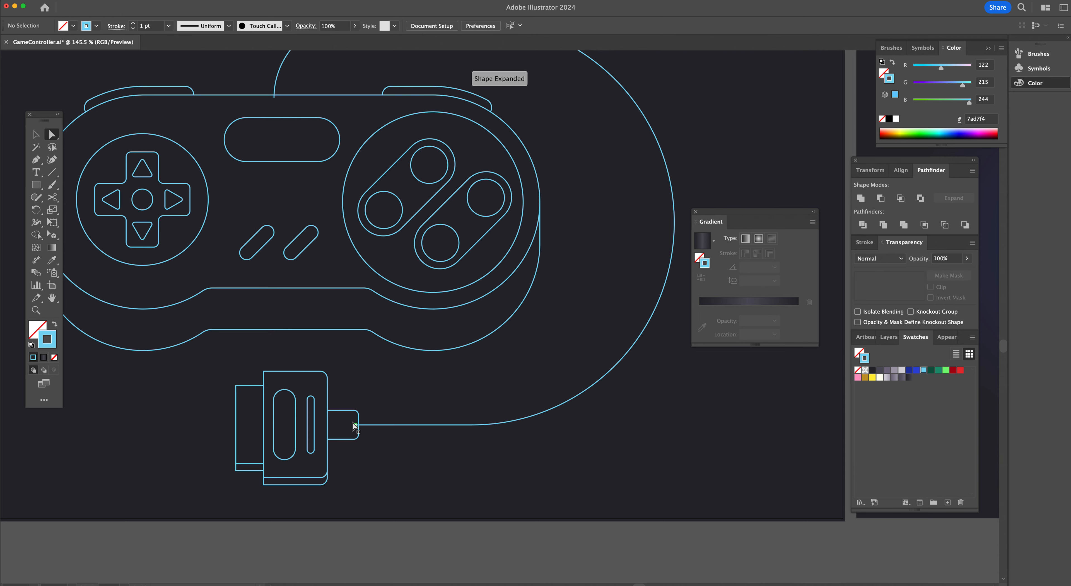
Zoom in on the connector and snap the cable's lower end anchor to the plug's tab edge
key(super+space)
drag(435, 339, 503, 359)
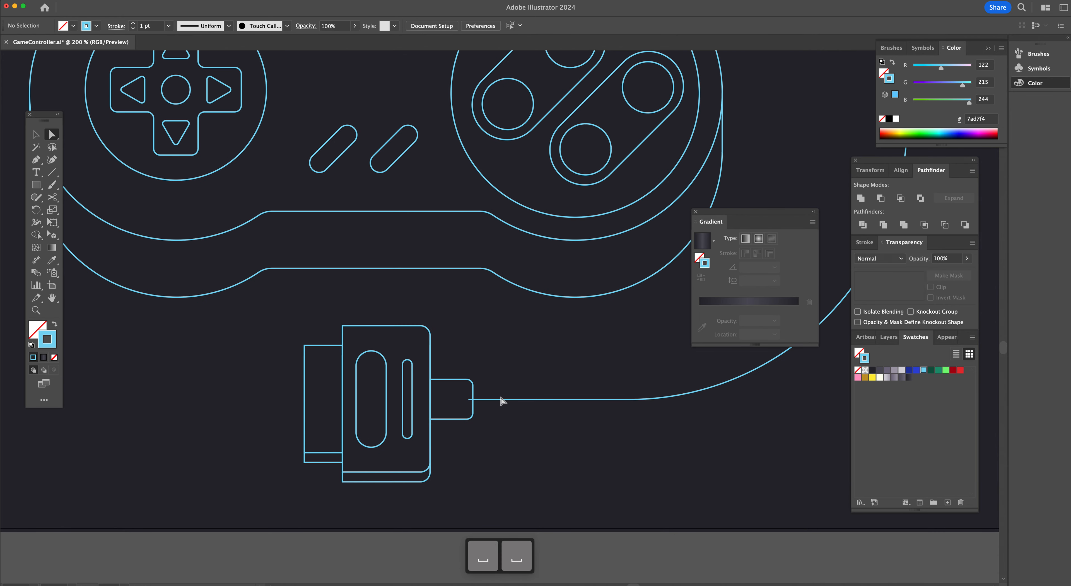
shift+click(469, 400)
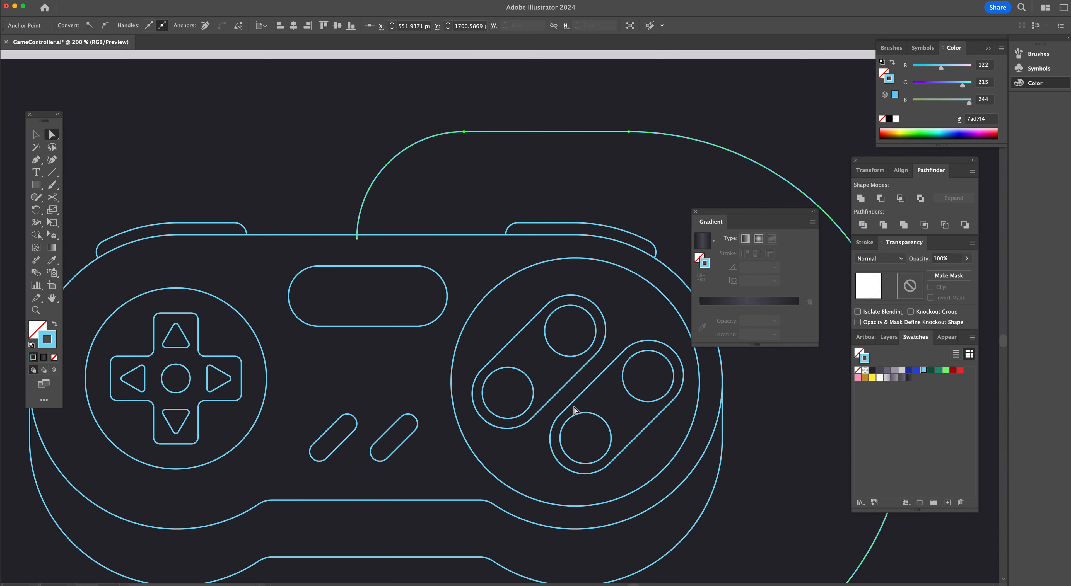
Move the cable's upper end anchor down so it sits exactly on the controller's top outline
scroll(573, 409, up, 1)
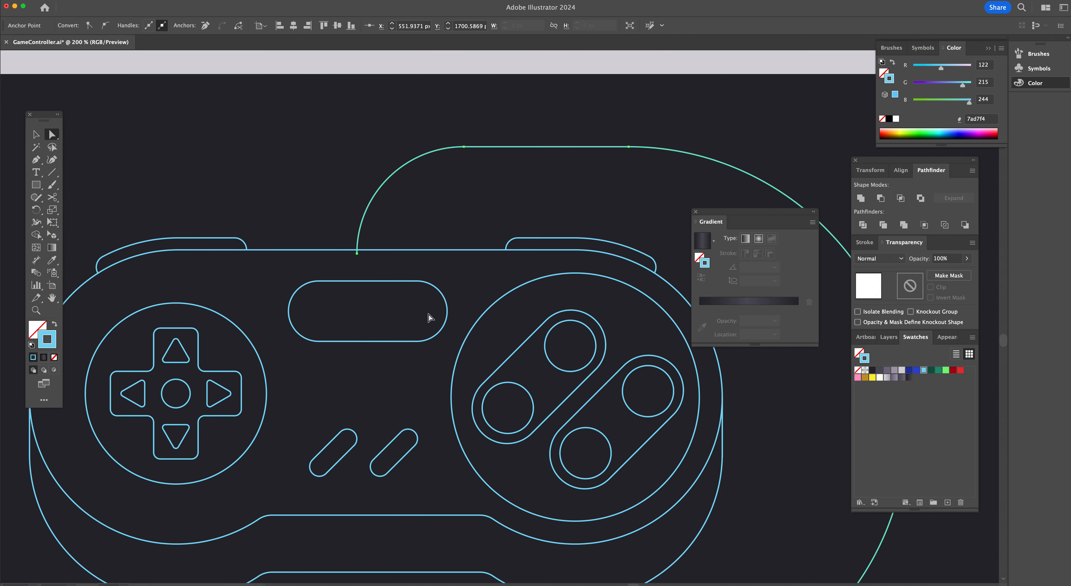
click(356, 252)
key(super+space)
click(462, 280)
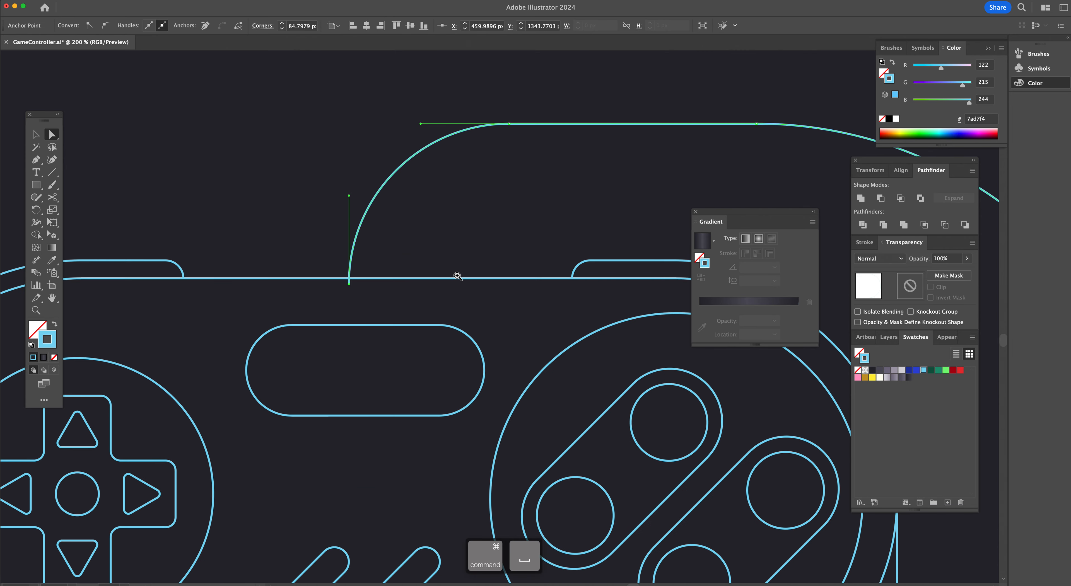
click(426, 302)
click(403, 335)
click(356, 328)
drag(356, 327, 358, 320)
key(=)
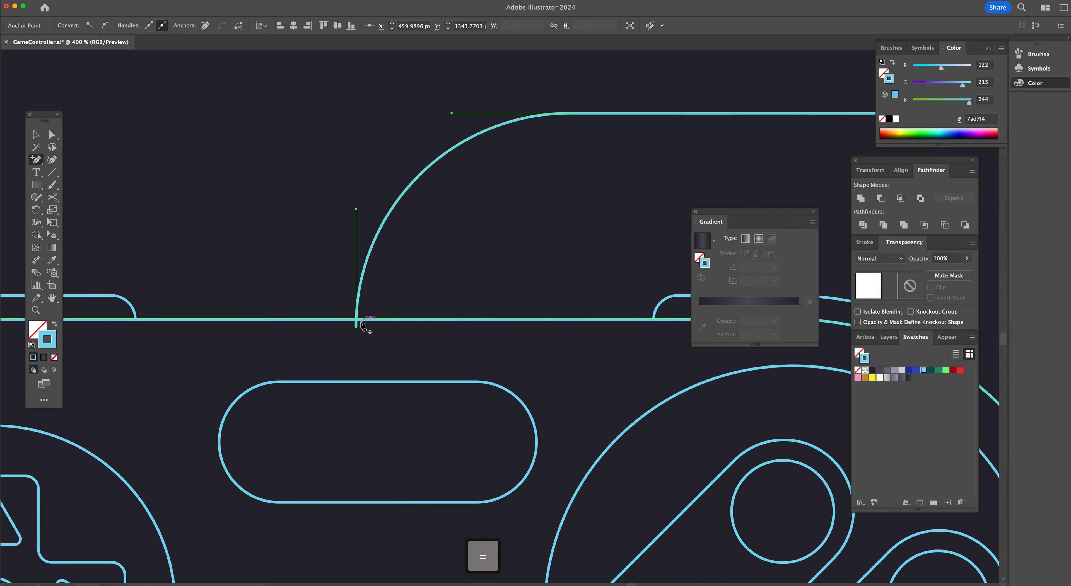
click(357, 319)
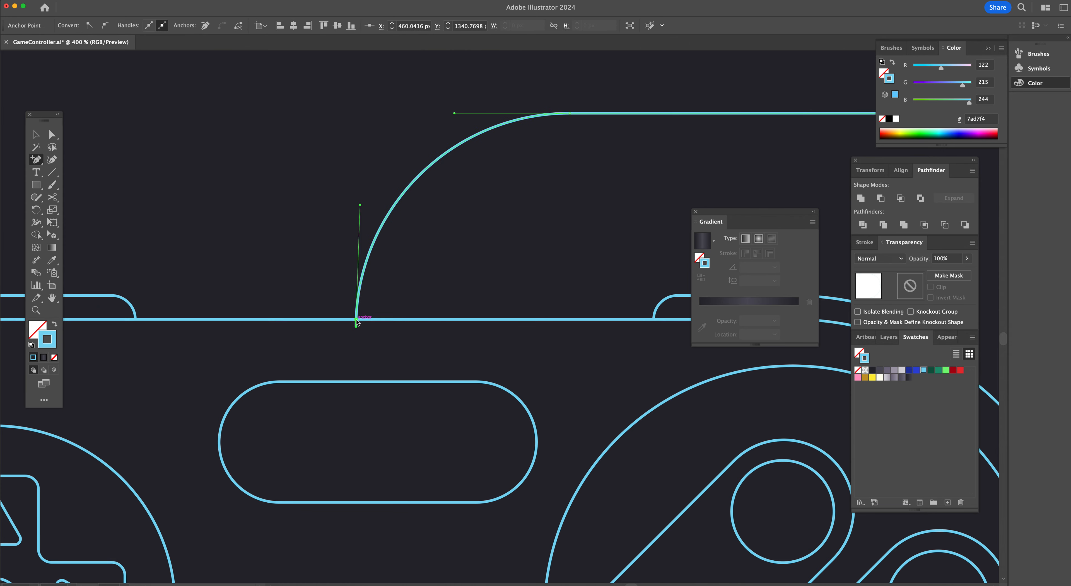
key(minus)
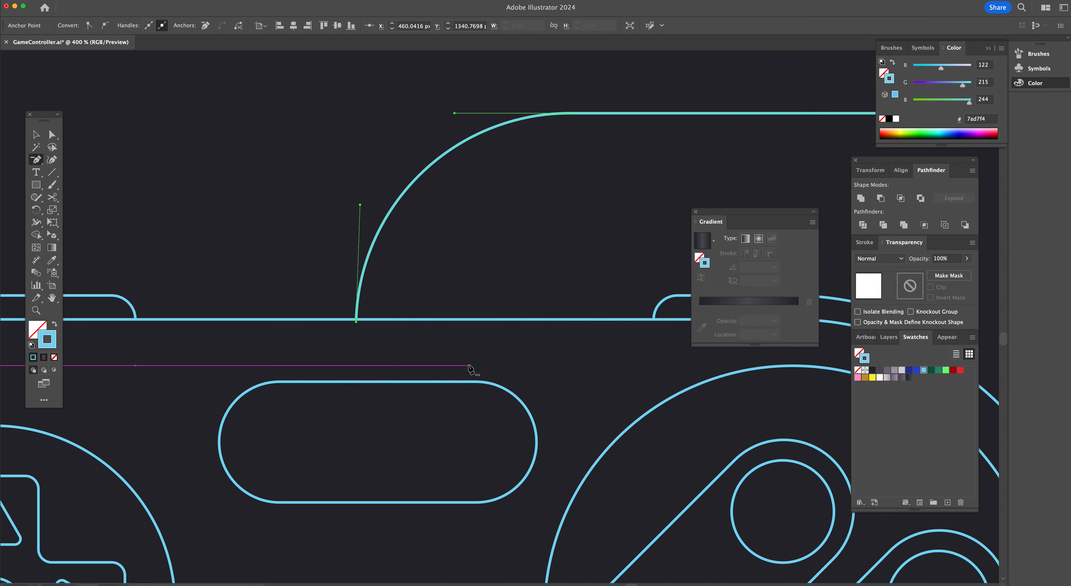
key(v)
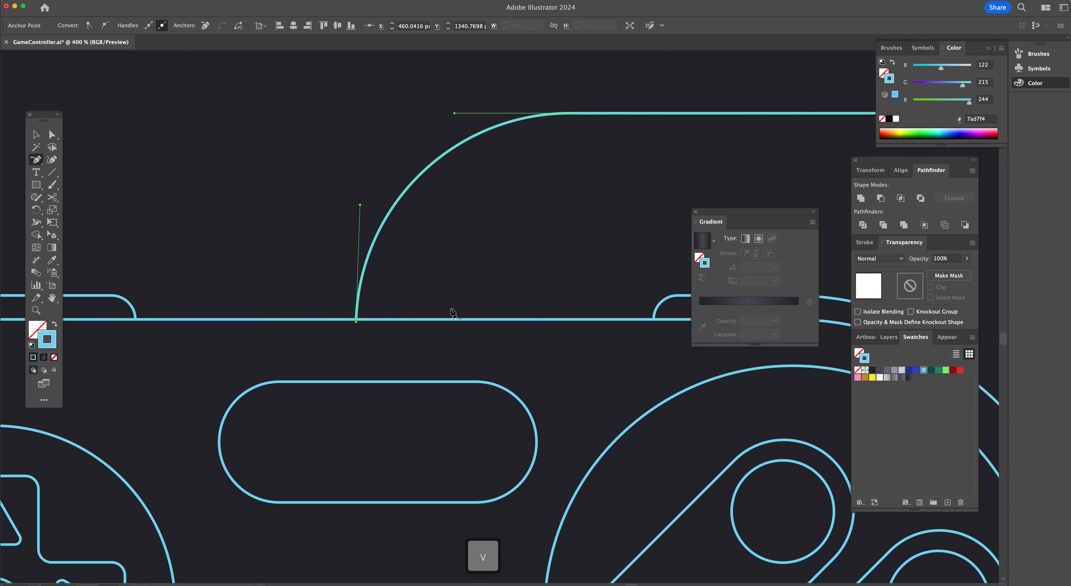
Zoom out and compare the line drawing with the neon reference artboard beside it
click(525, 362)
alt+super+click(493, 428)
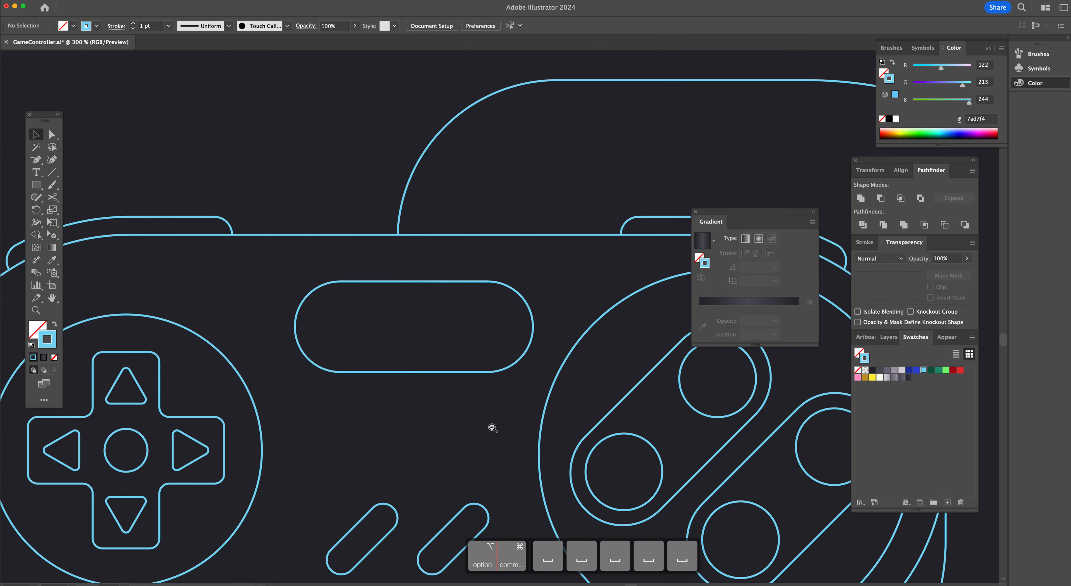
alt+super+click(492, 427)
alt+super+click(532, 406)
alt+super+click(533, 407)
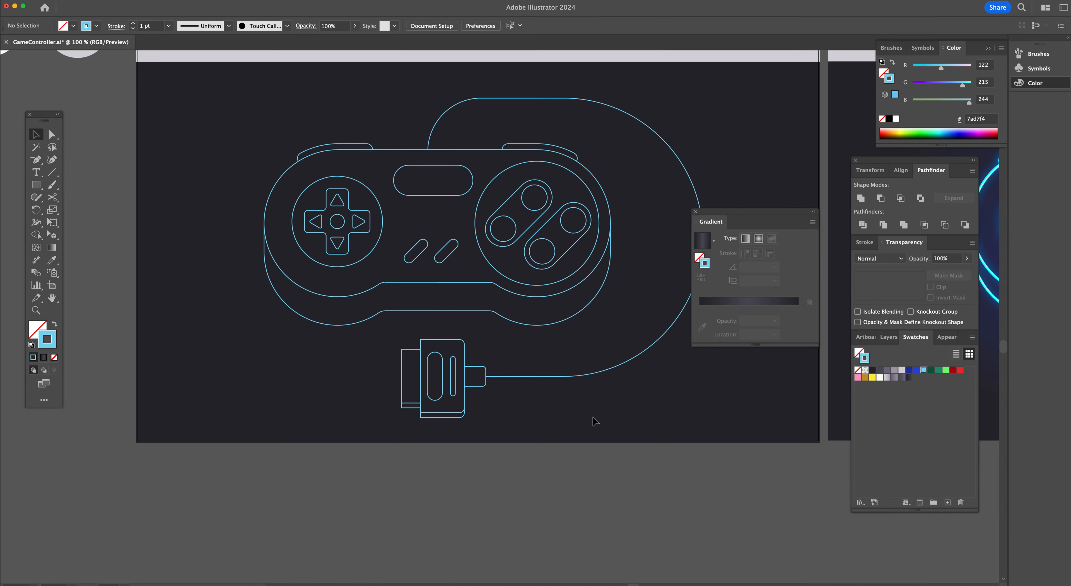
scroll(595, 421, right, 15)
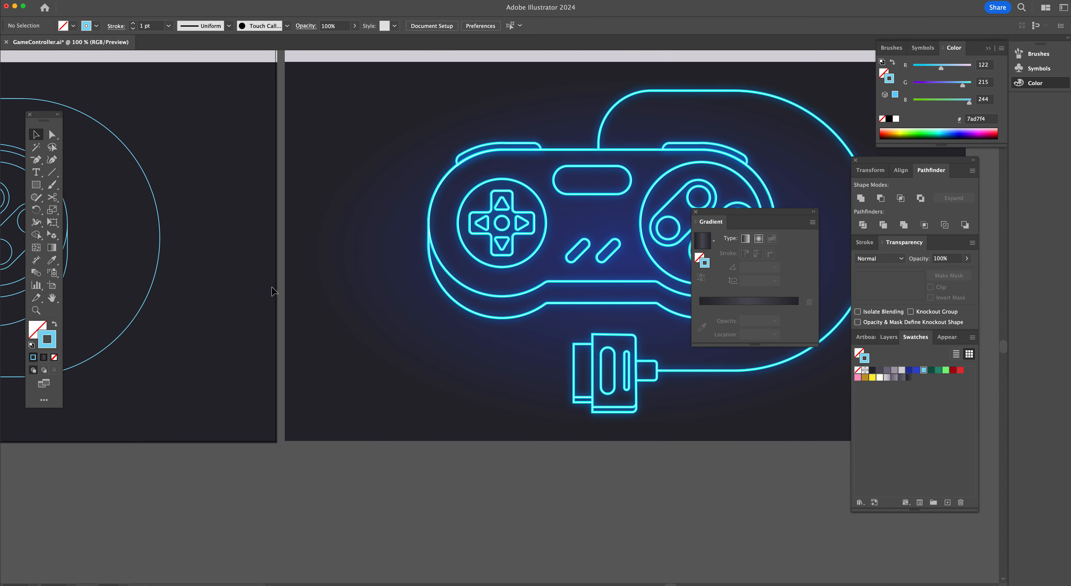
scroll(228, 324, left, 10)
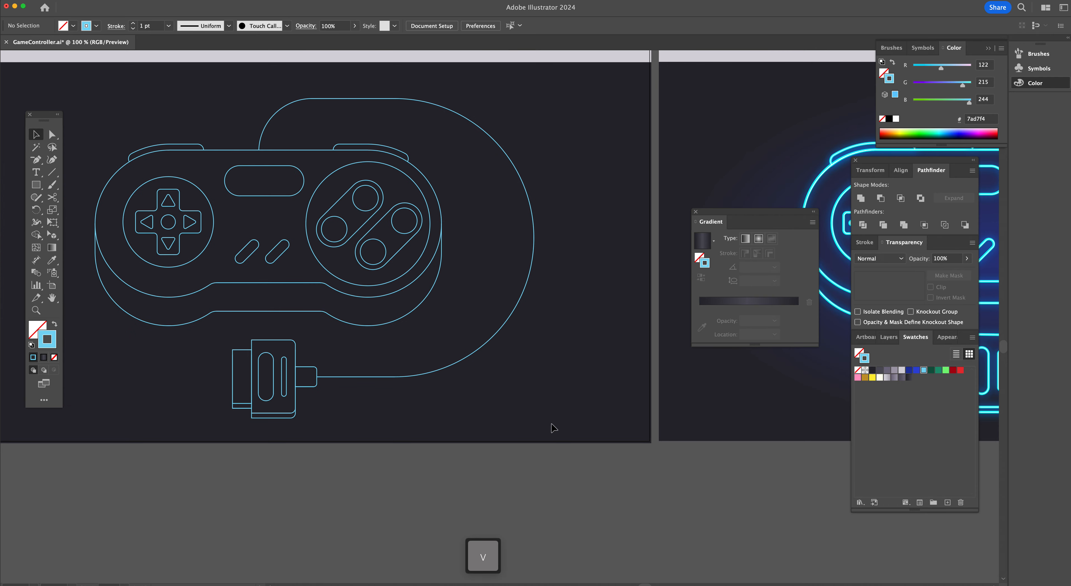
Select all the controller artwork and set its stroke colour to 00f3ff
key(super+a)
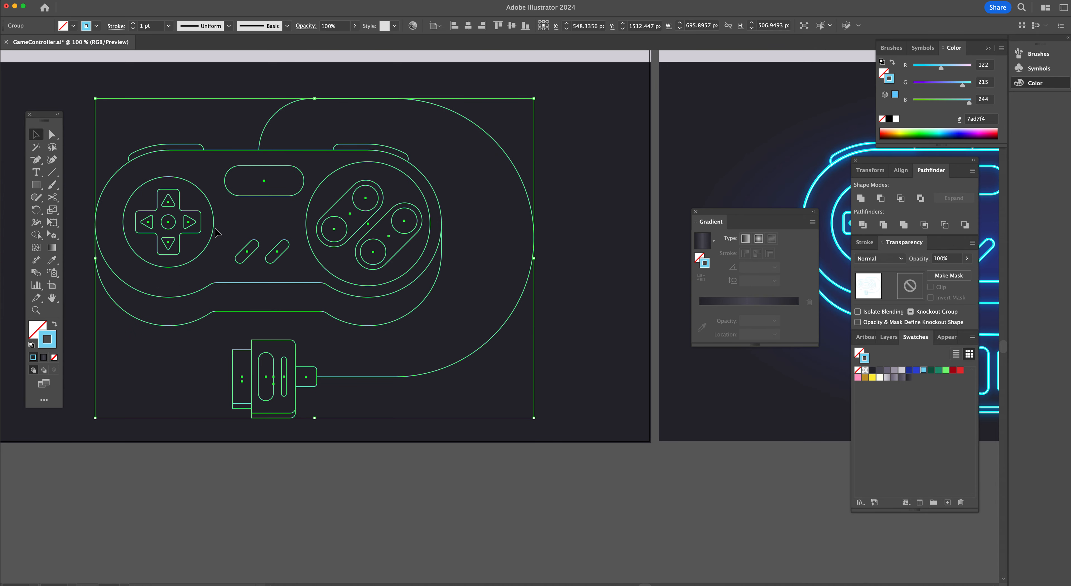
double_click(47, 340)
drag(826, 96, 563, 156)
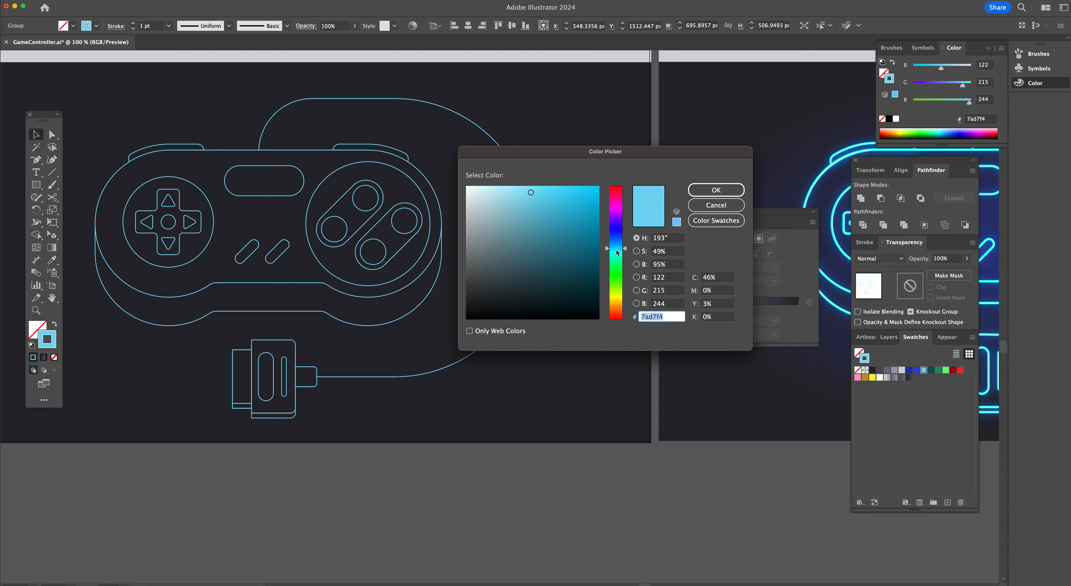
drag(616, 250, 617, 253)
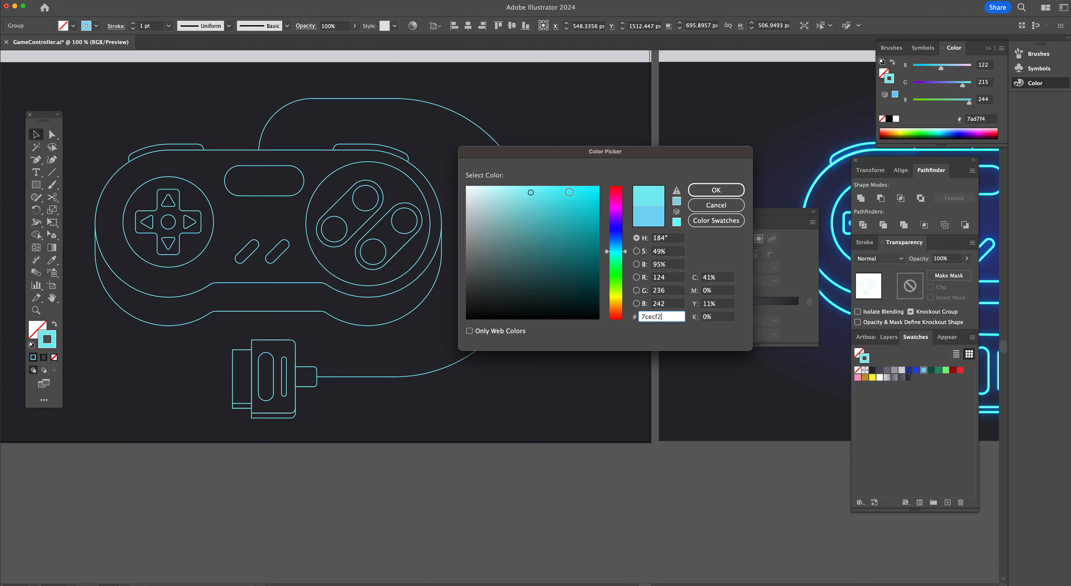
drag(579, 194, 601, 185)
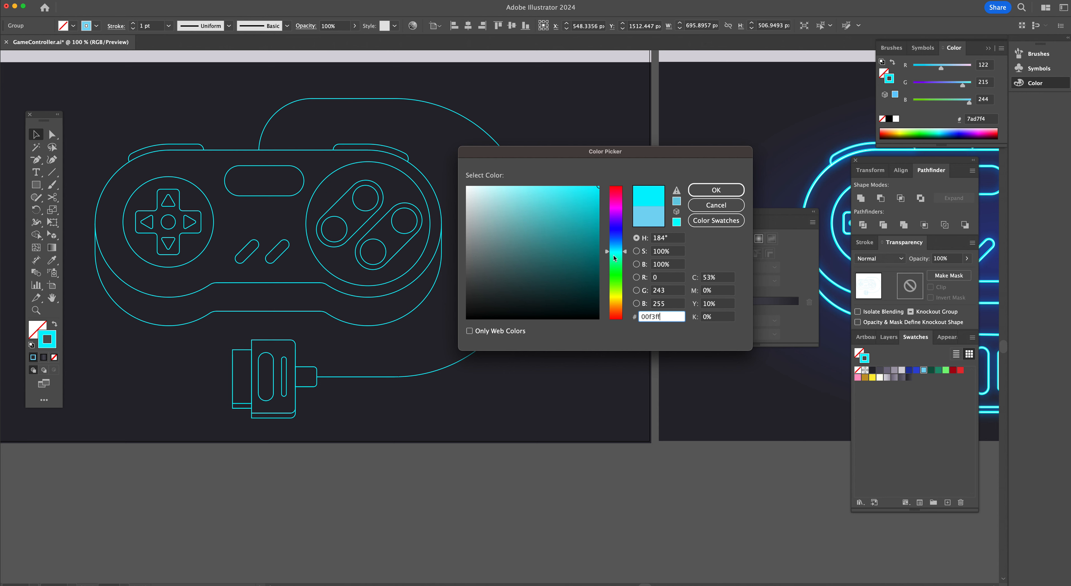
click(716, 190)
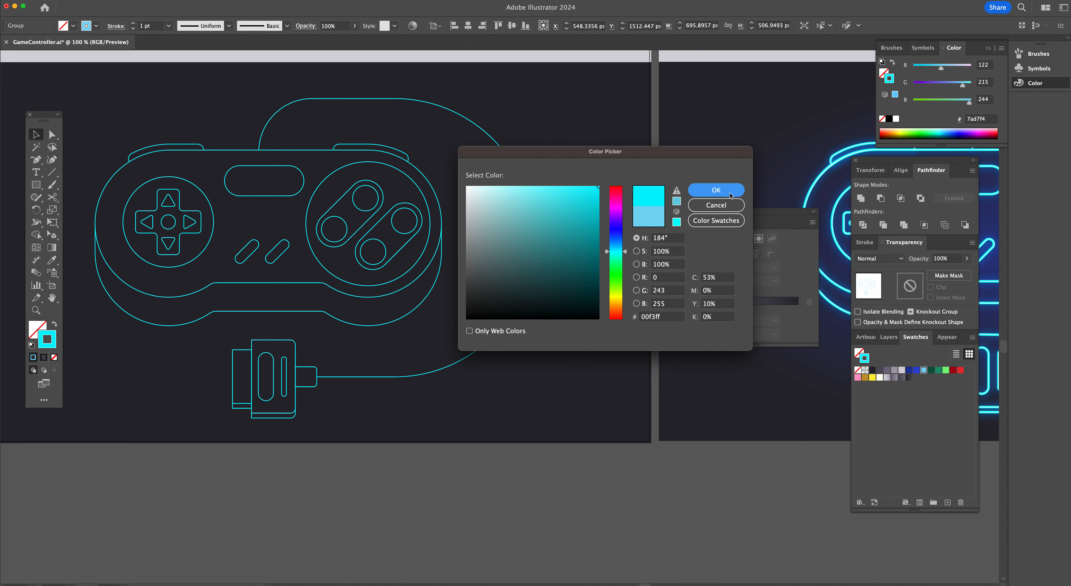
Set the stroke weight of all the controller artwork to 4 pt
scroll(352, 162, left, 5)
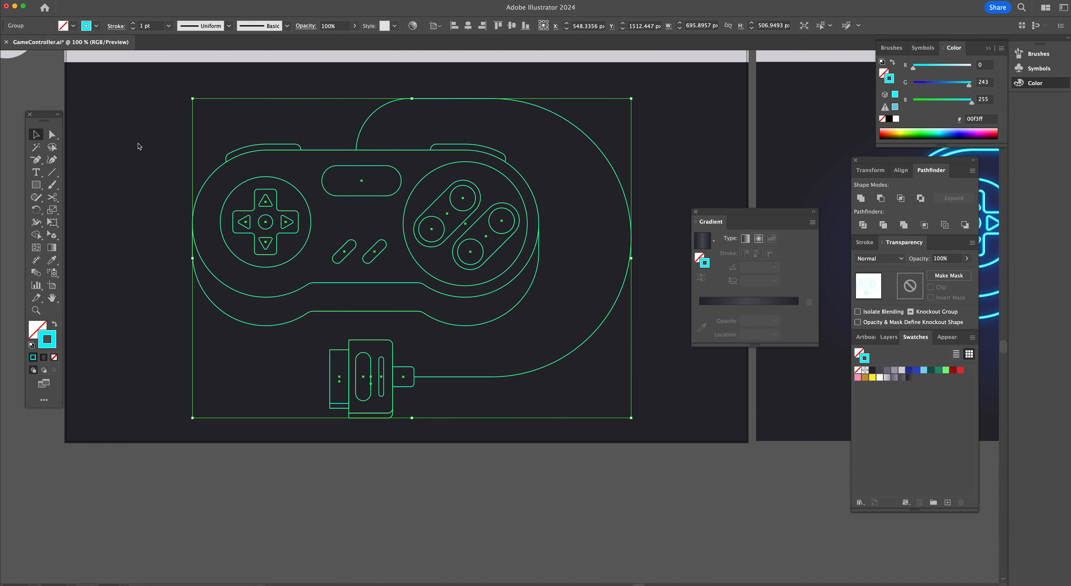
click(133, 24)
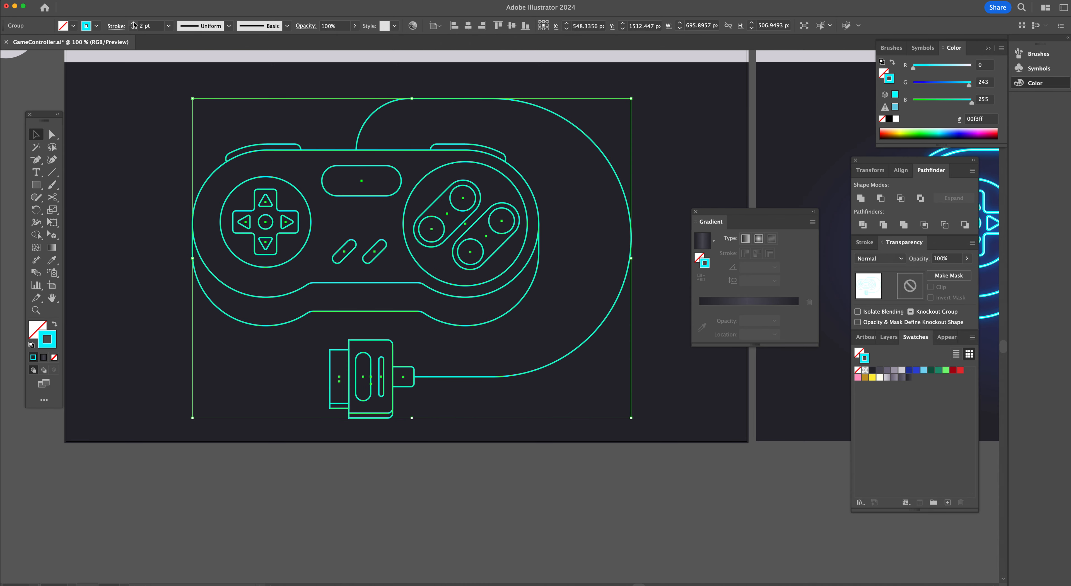
click(134, 23)
click(134, 24)
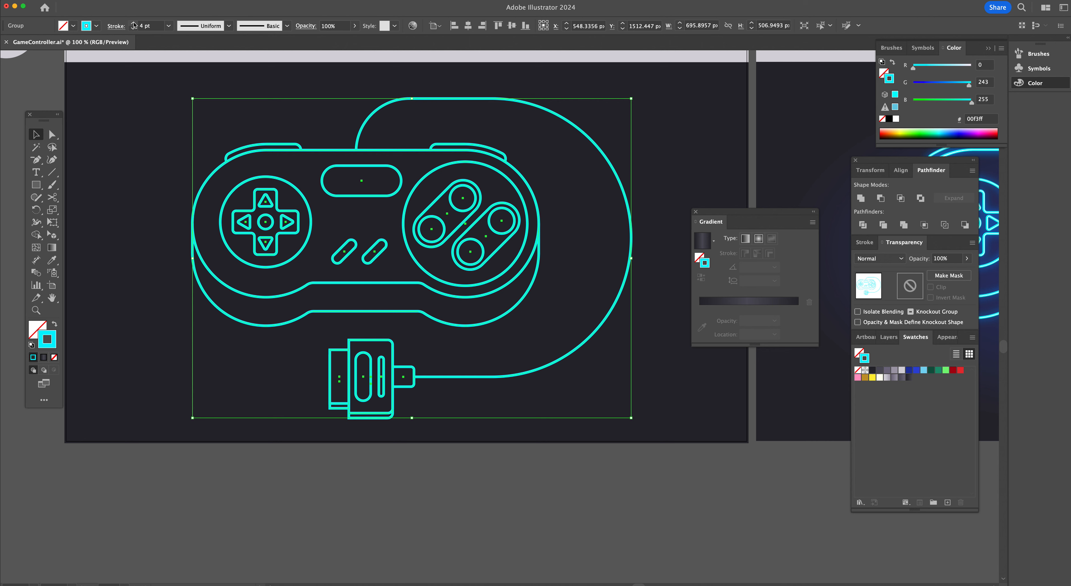
click(134, 23)
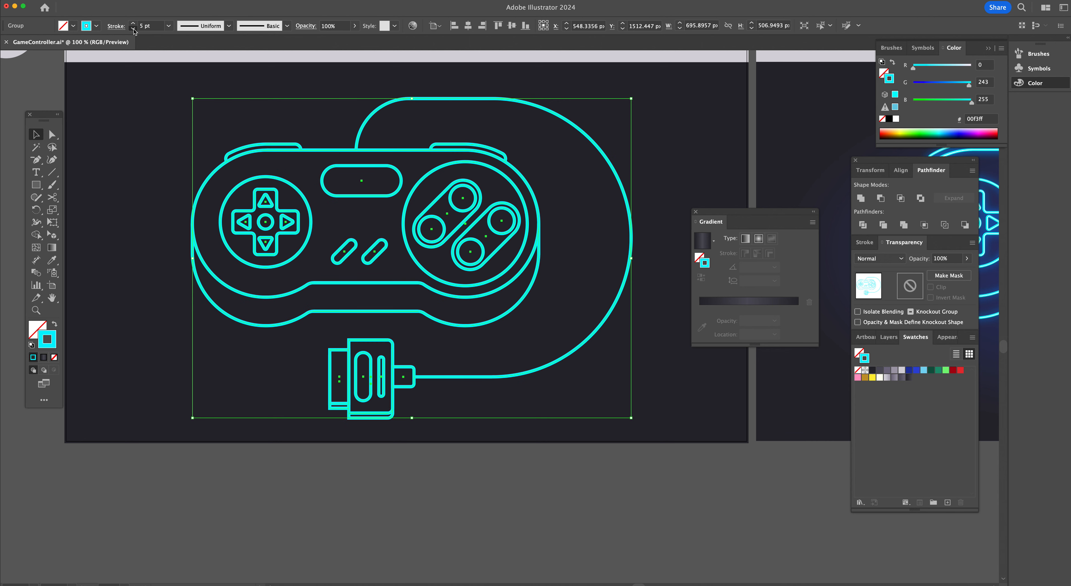
click(134, 28)
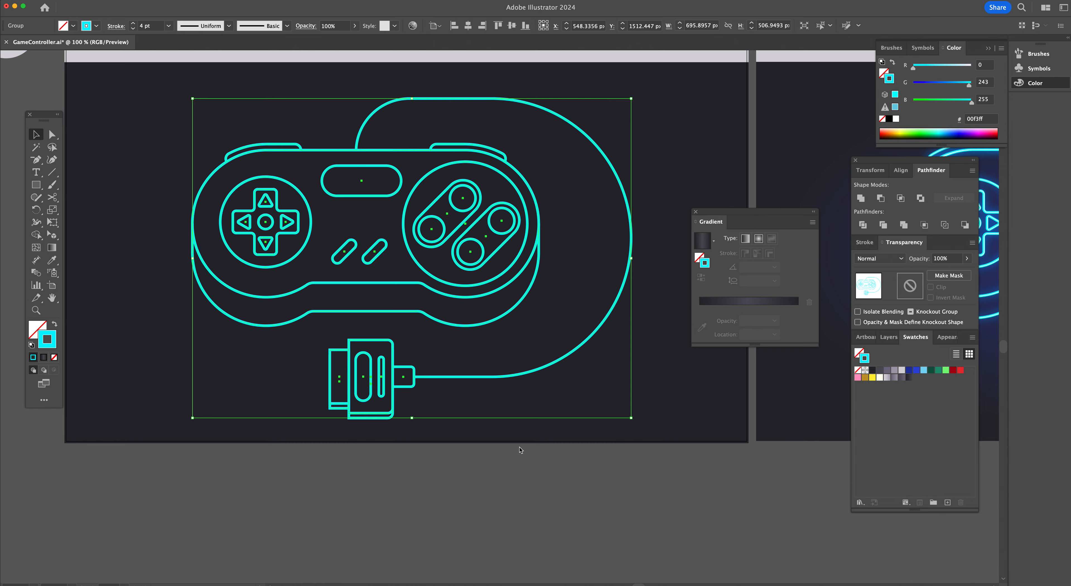
Add an Outer Glow effect to the controller and set the glow colour to 003dff
scroll(419, 224, up, 10)
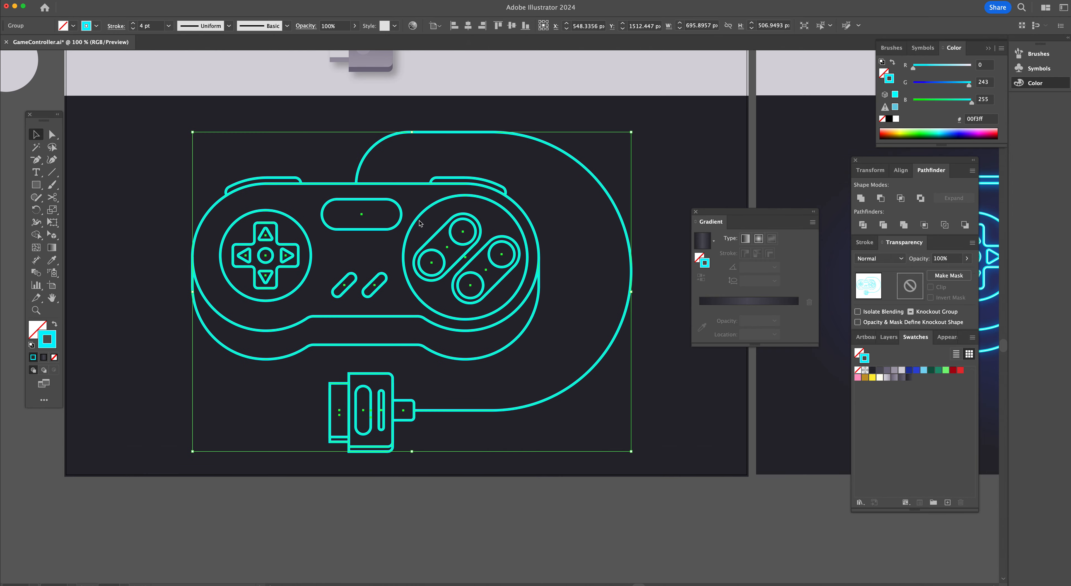
scroll(419, 223, up, 3)
scroll(419, 223, down, 7)
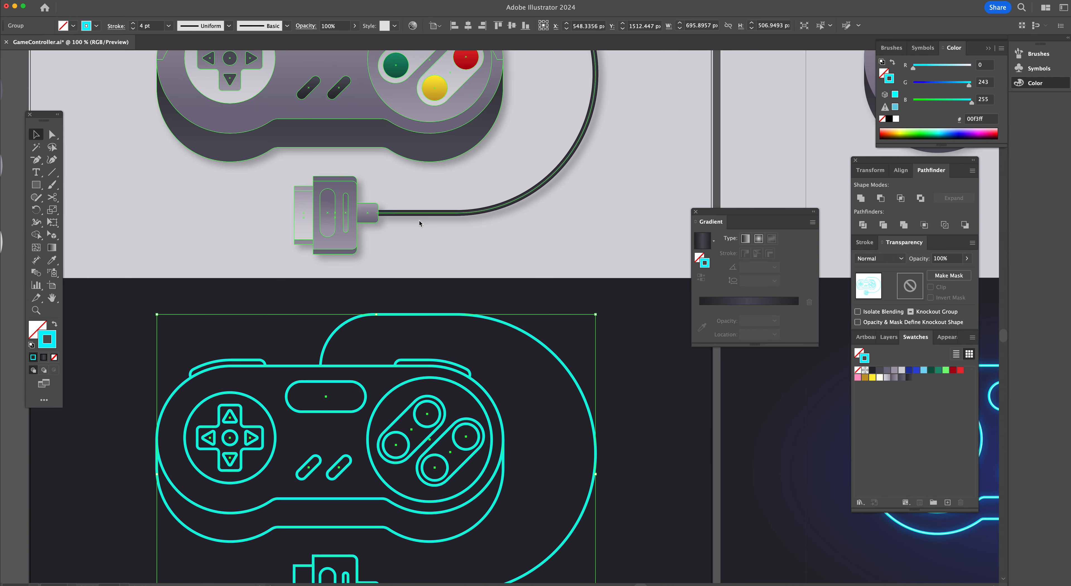
scroll(419, 223, down, 3)
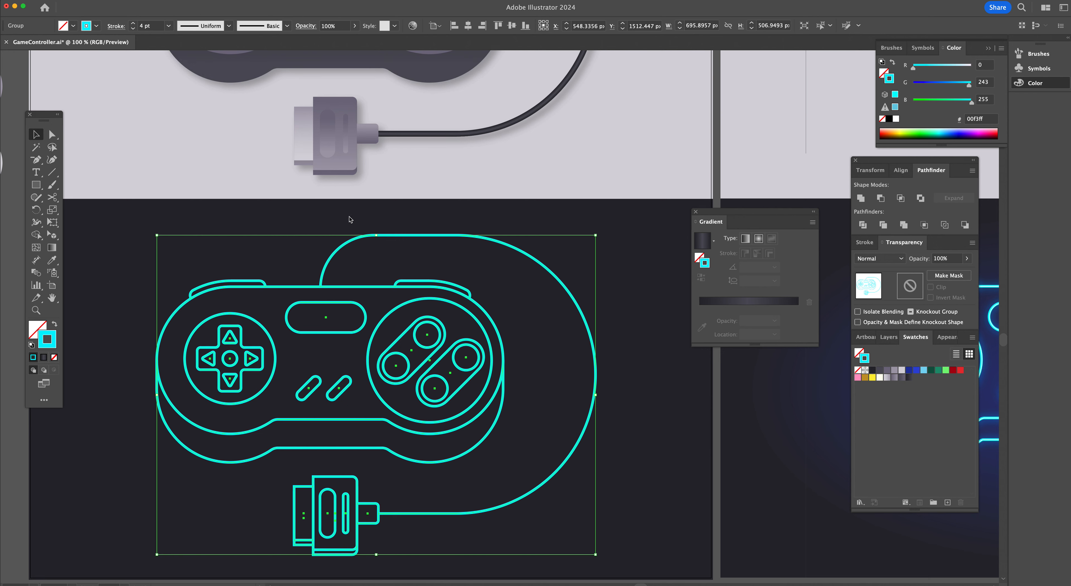
scroll(352, 220, down, 1)
click(181, 0)
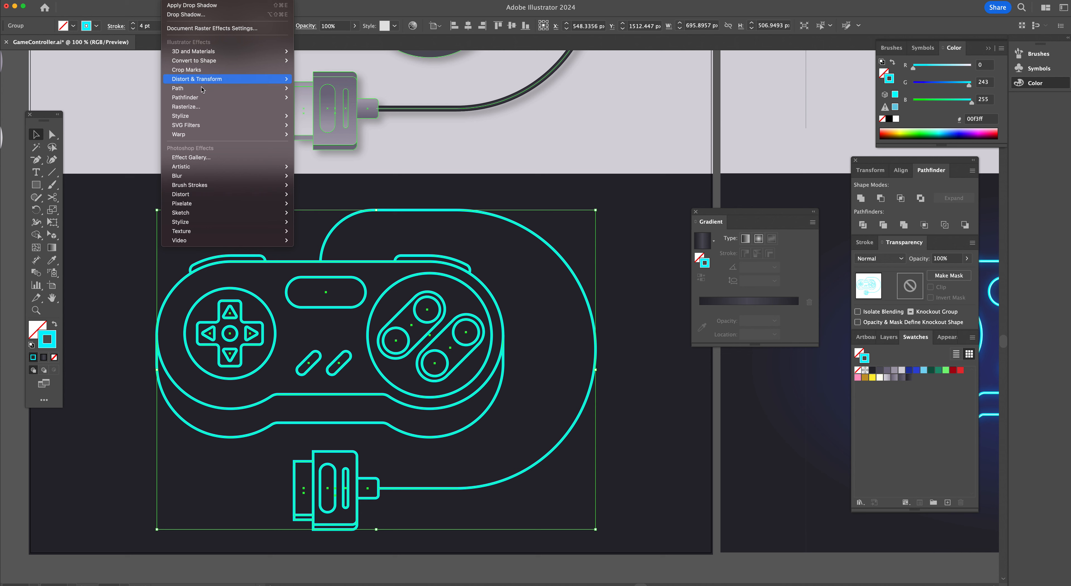
mouse_move(199, 116)
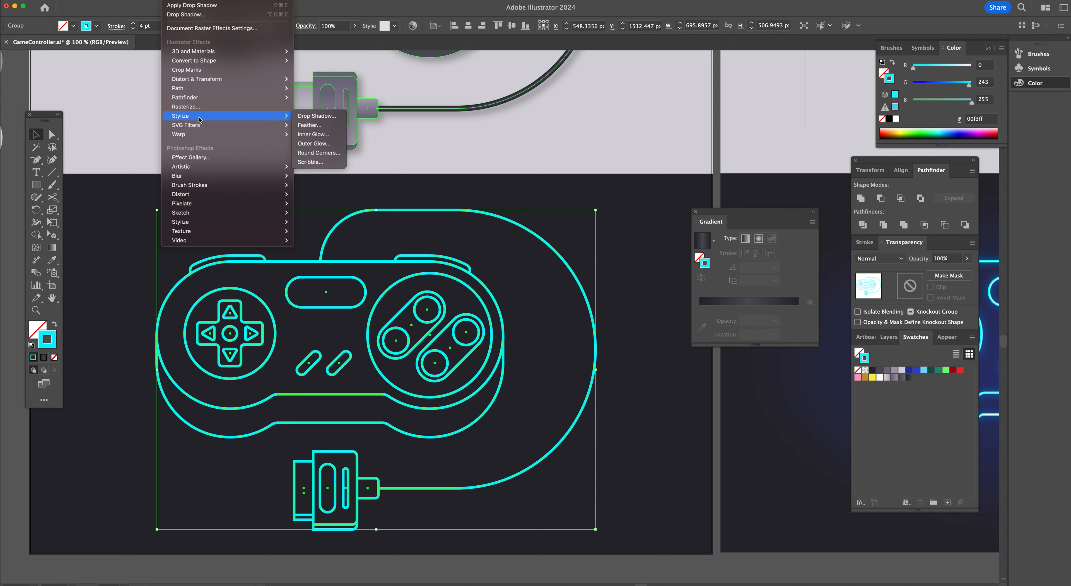
click(307, 143)
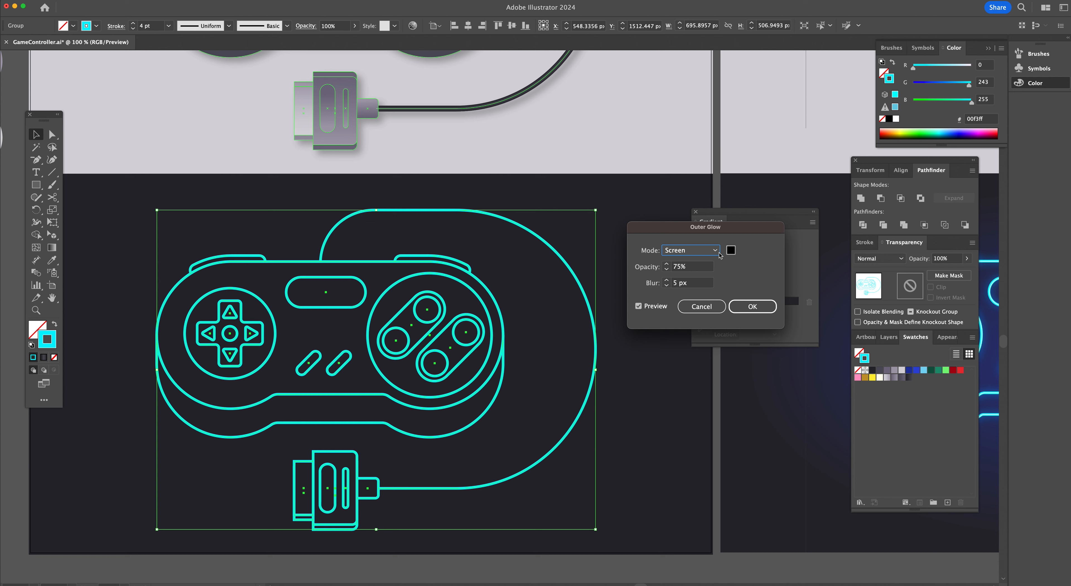
click(730, 250)
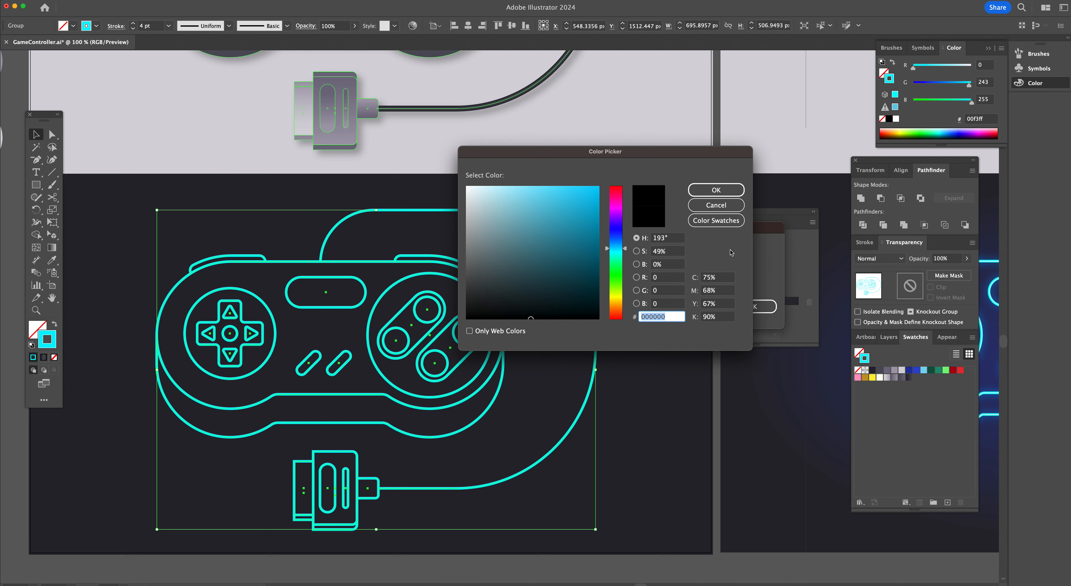
drag(619, 248, 620, 242)
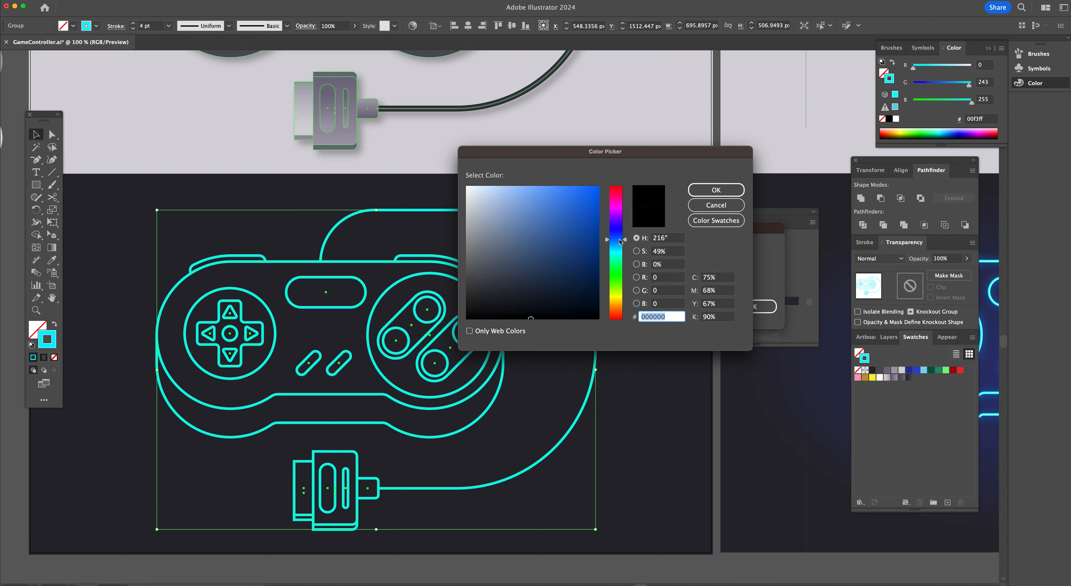
drag(593, 207, 606, 181)
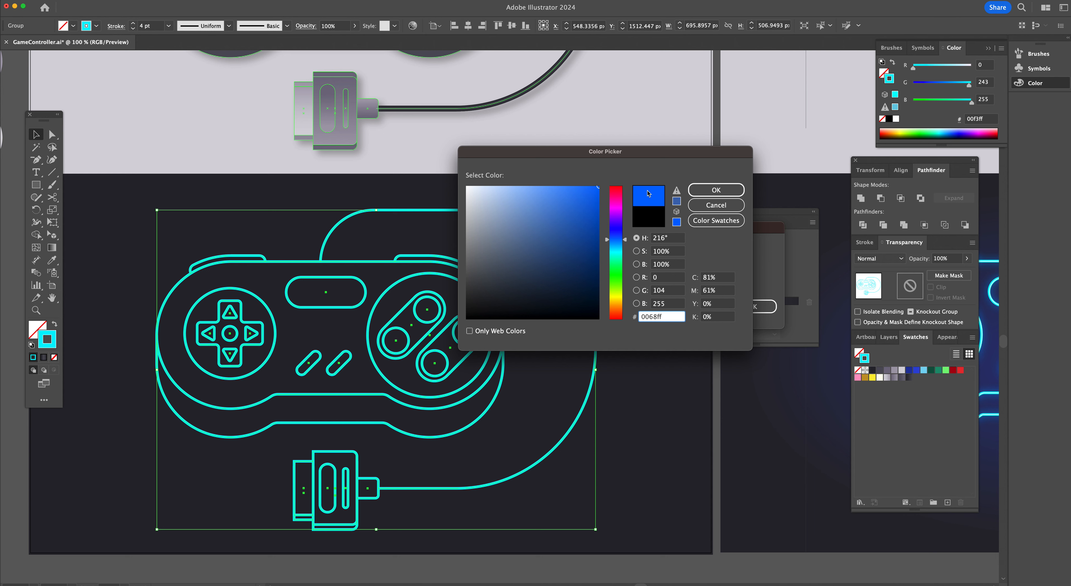
click(617, 253)
click(617, 243)
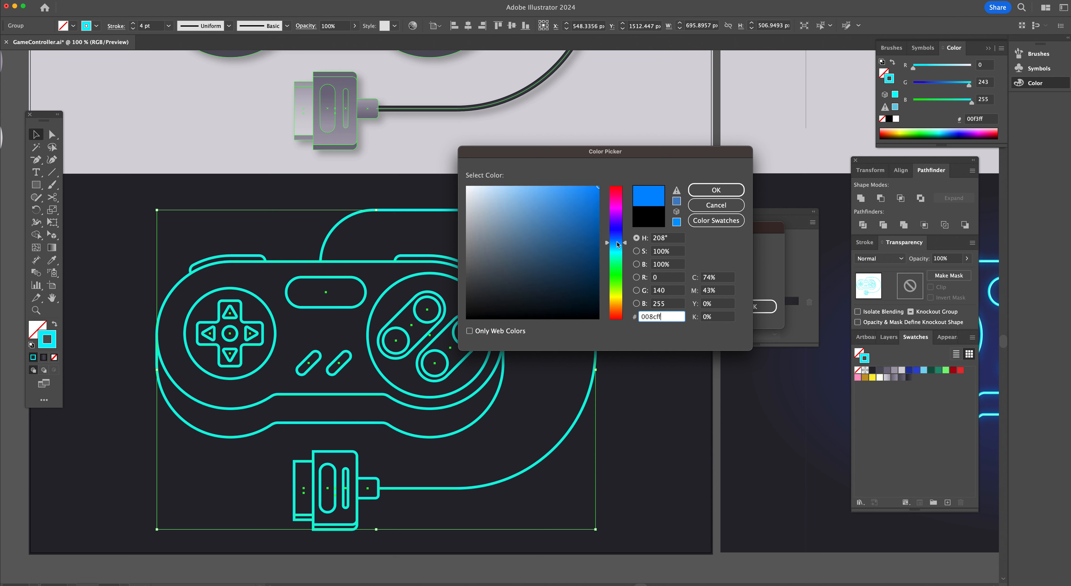
click(623, 236)
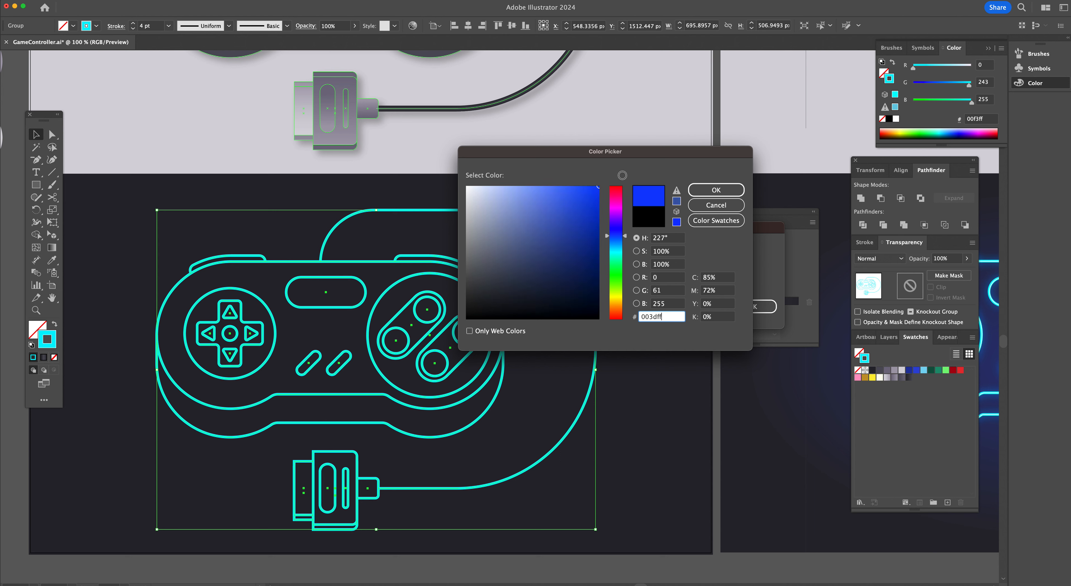
click(706, 193)
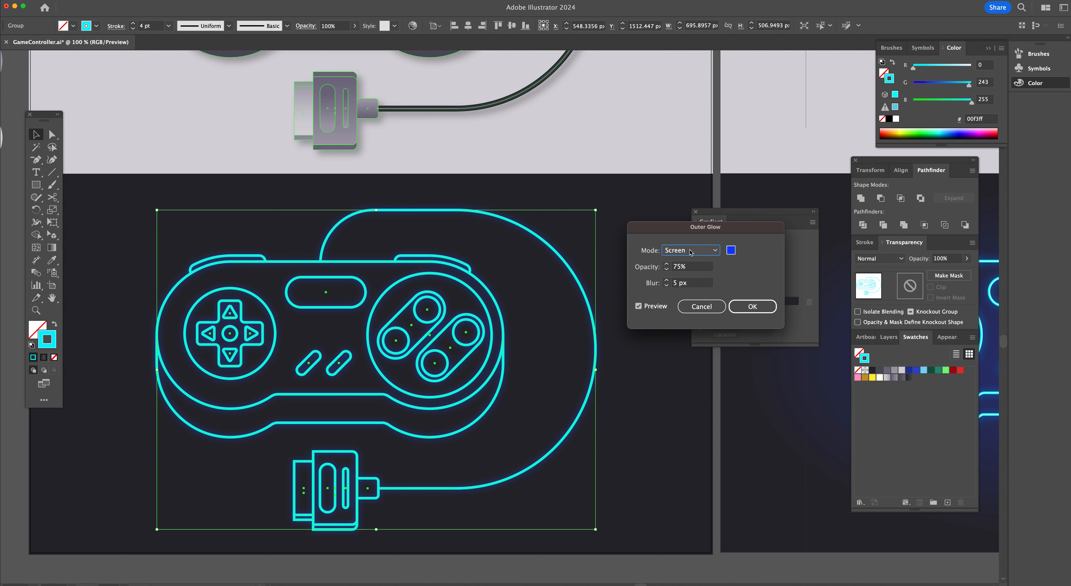
Confirm the Outer Glow with Screen mode, 75% opacity and 5 px blur
click(692, 251)
click(693, 265)
click(753, 307)
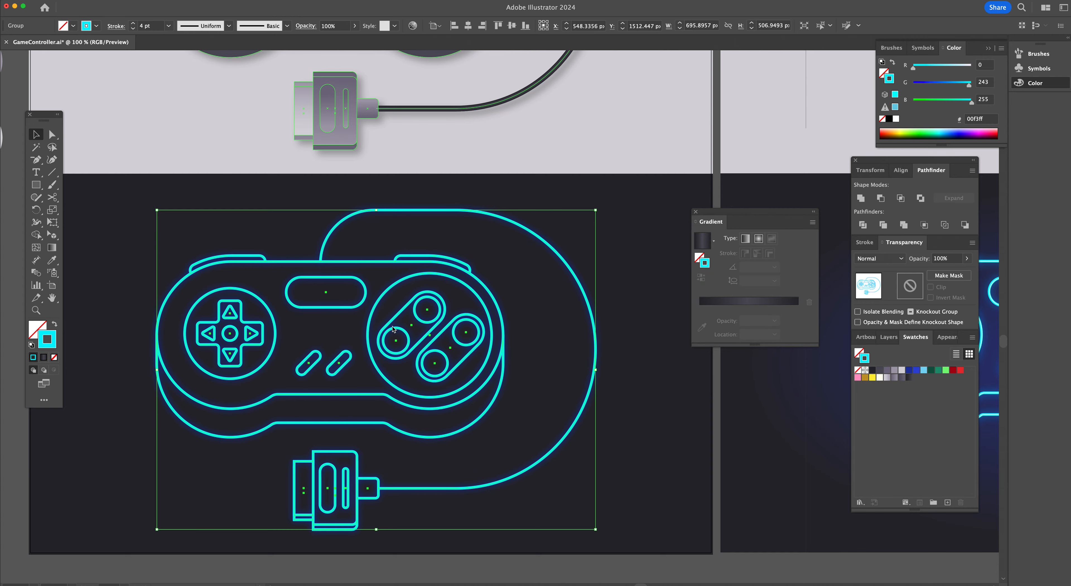
Zoom in on the reference neon controller on the neighbouring artboard to examine its glow detail
scroll(393, 332, right, 10)
scroll(395, 332, right, 7)
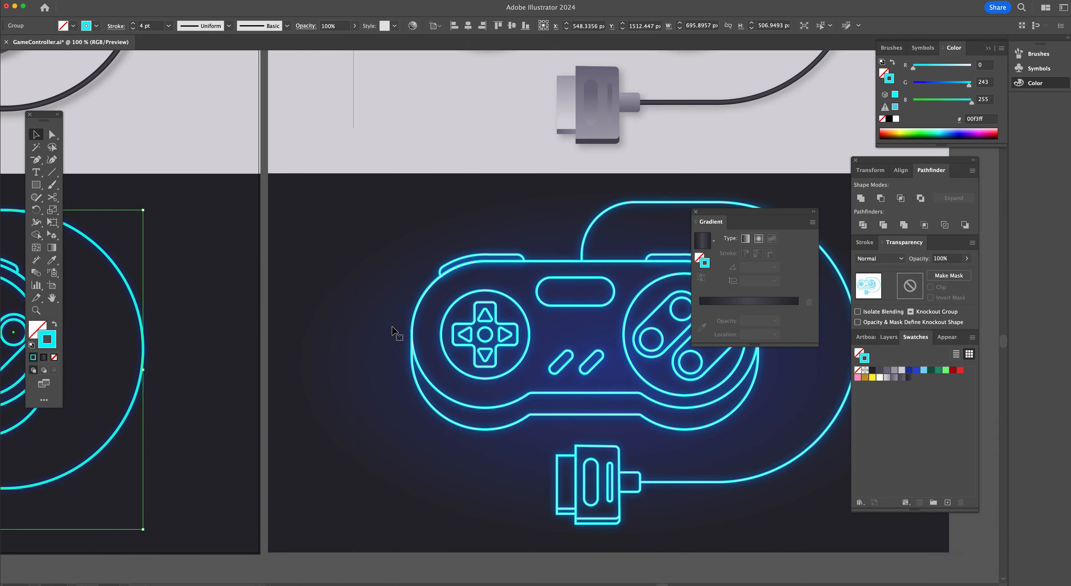
super+space+click(509, 353)
super+space+click(506, 297)
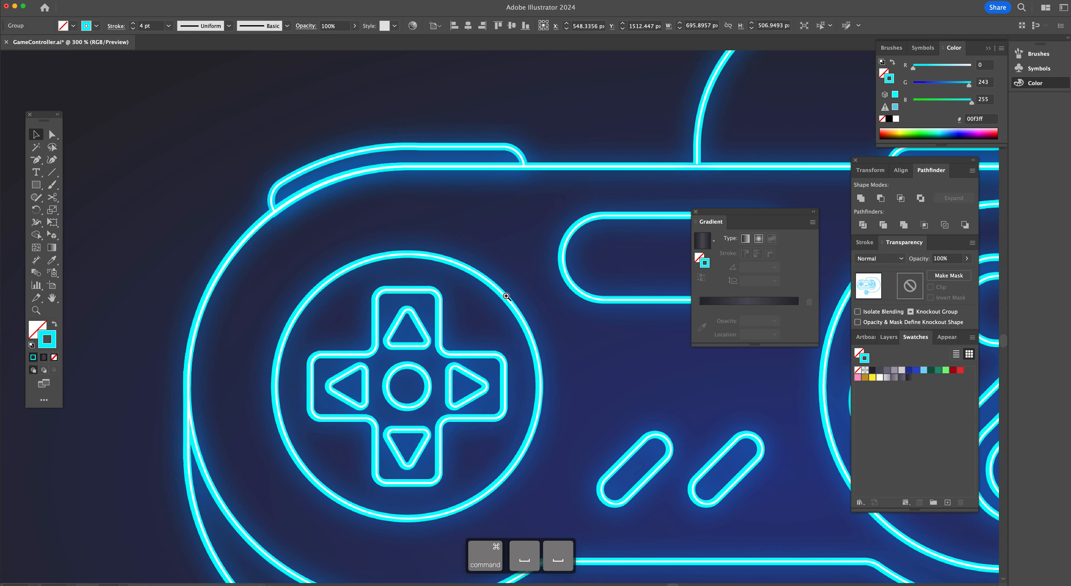
super+space+click(484, 308)
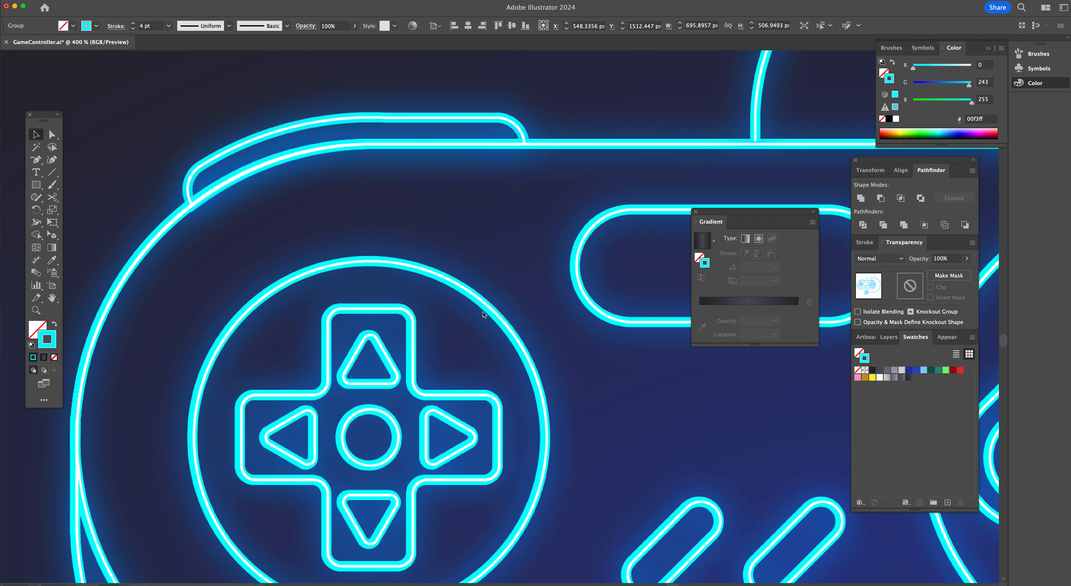
alt+super+space+click(435, 340)
alt+super+space+click(437, 340)
alt+super+space+click(437, 340)
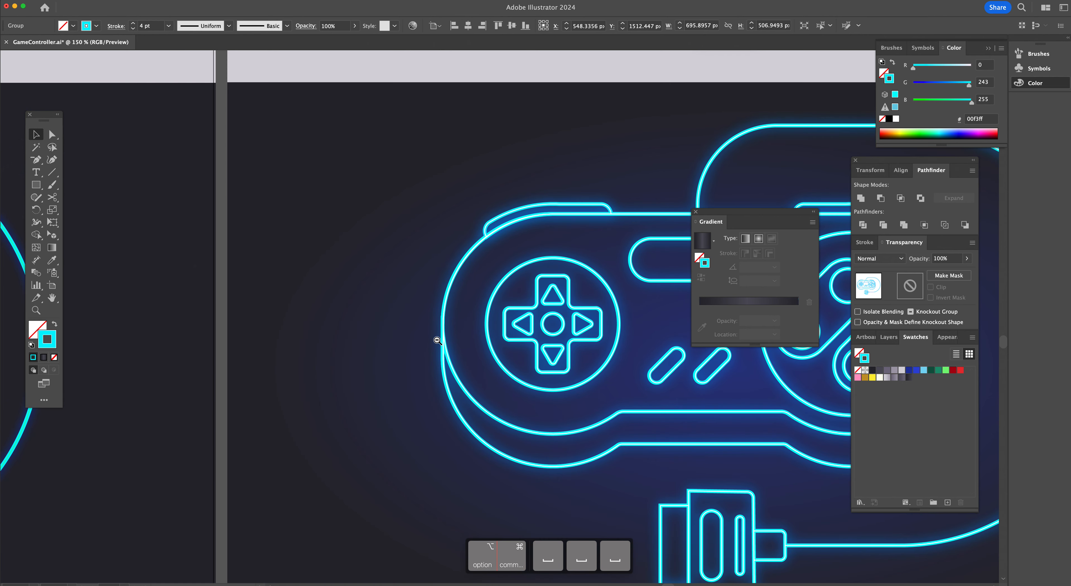
click(437, 340)
scroll(437, 341, left, 10)
scroll(437, 344, left, 10)
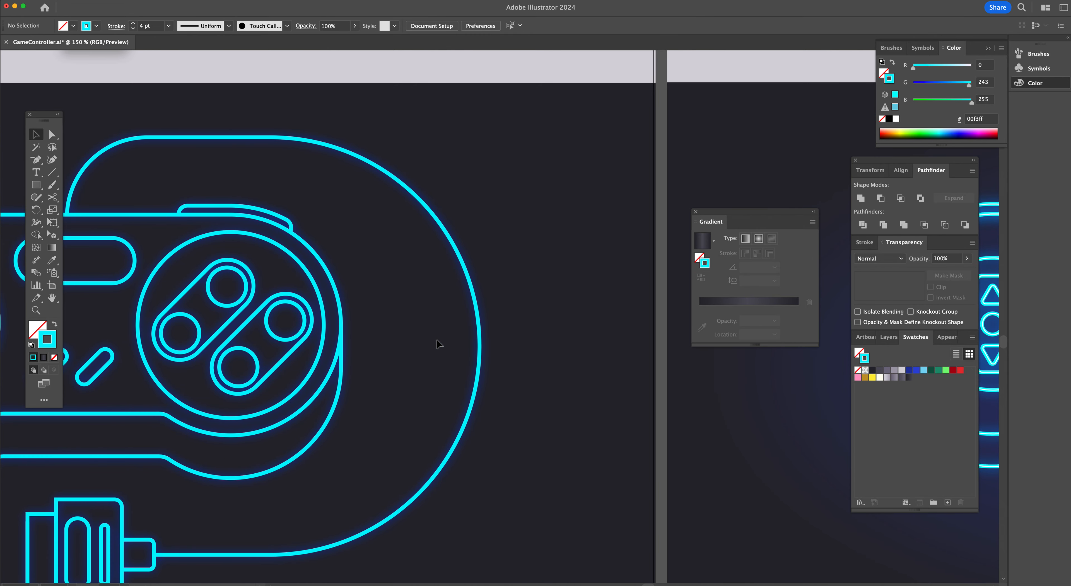
scroll(437, 344, down, 2)
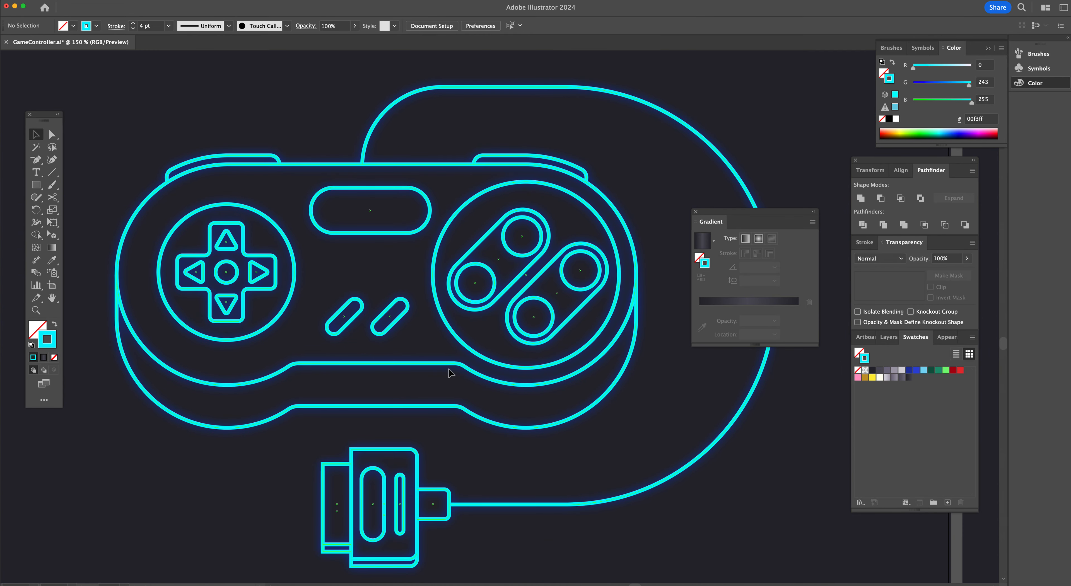
Select the controller group, copy it and paste a duplicate in front
key(super)
key(super+a)
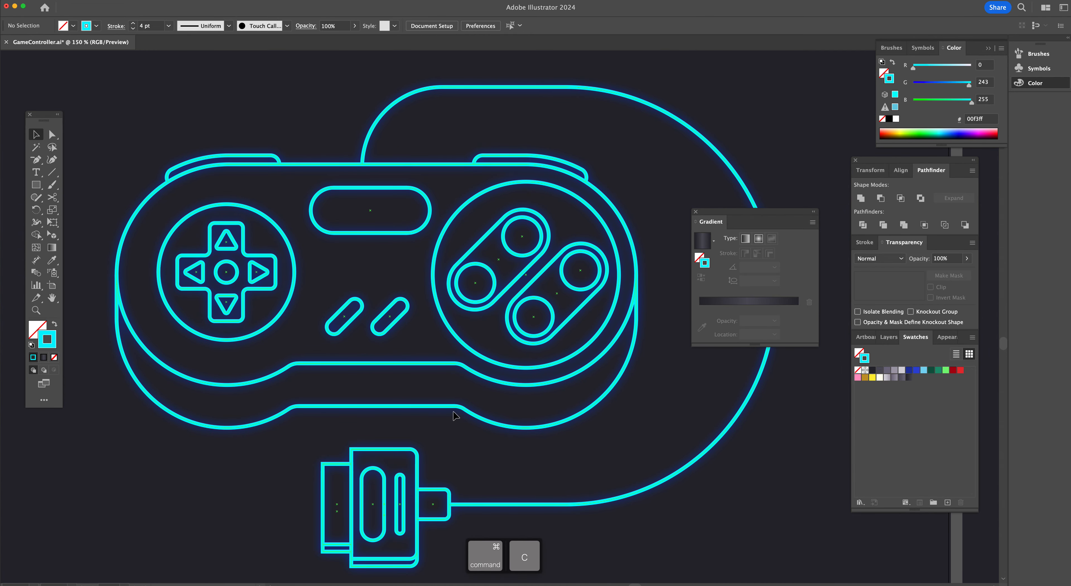
click(438, 406)
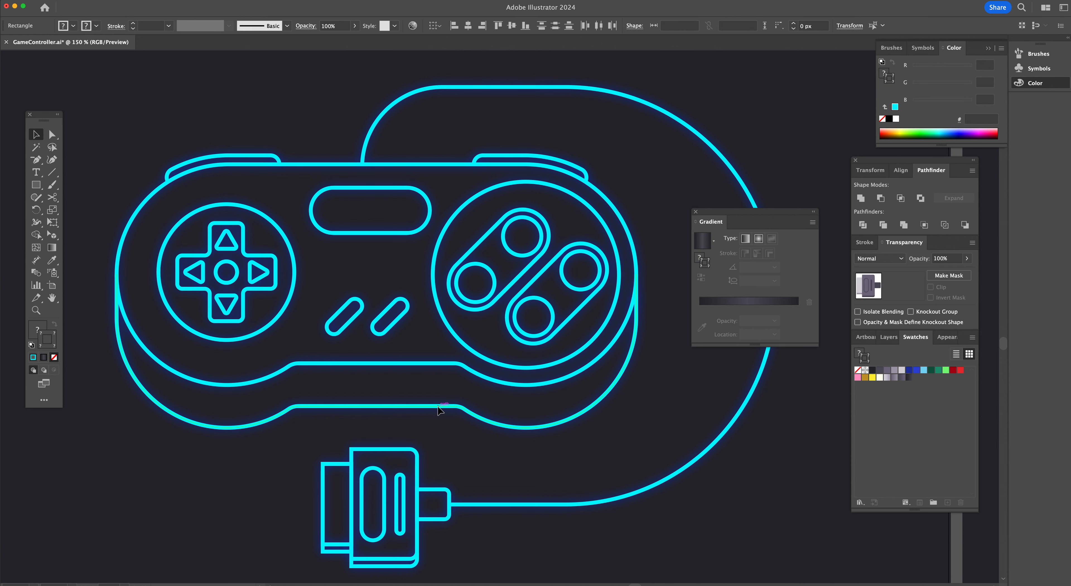
key(super+g)
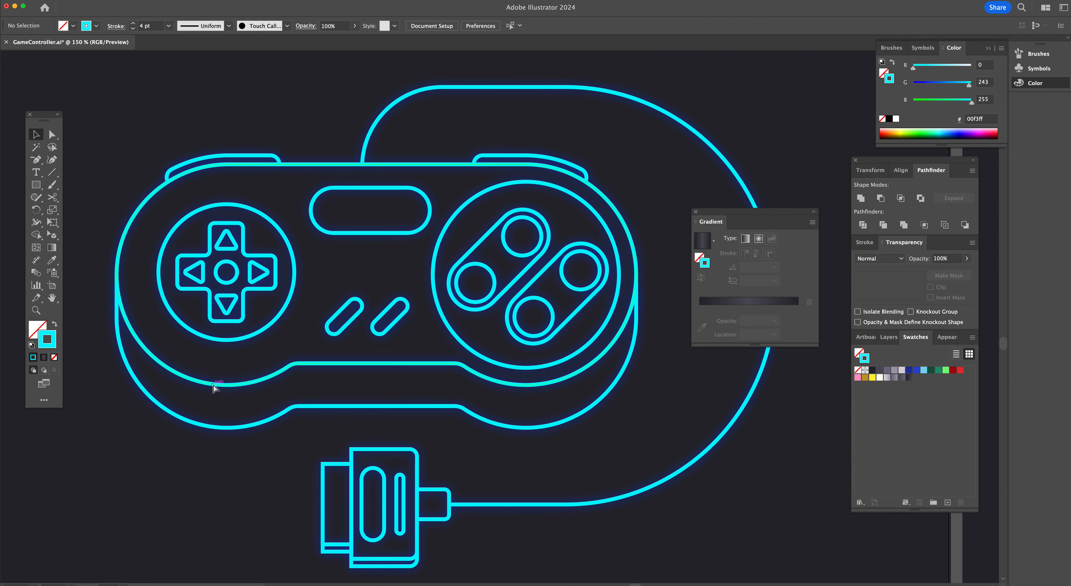
key(super+c)
key(super+f)
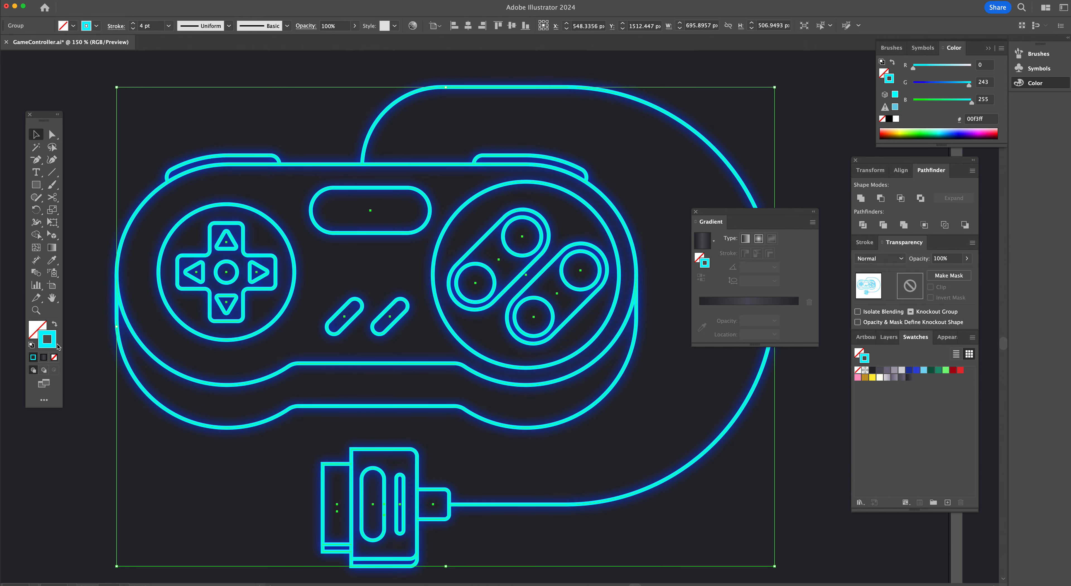
Give the front copy a white ffffff stroke with a weight of 1.5 pt
double_click(55, 348)
drag(509, 206, 458, 178)
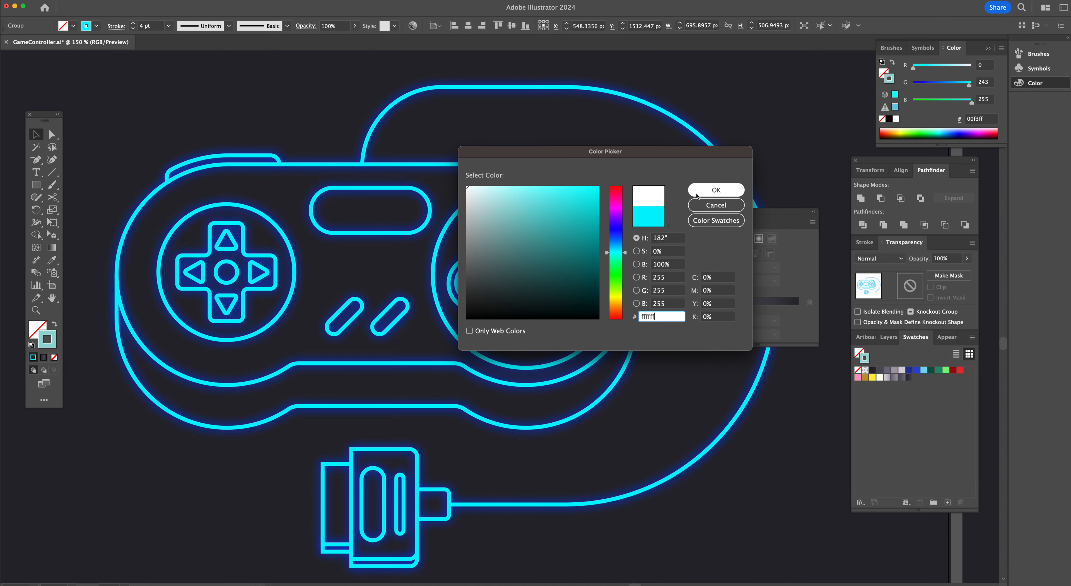
click(715, 190)
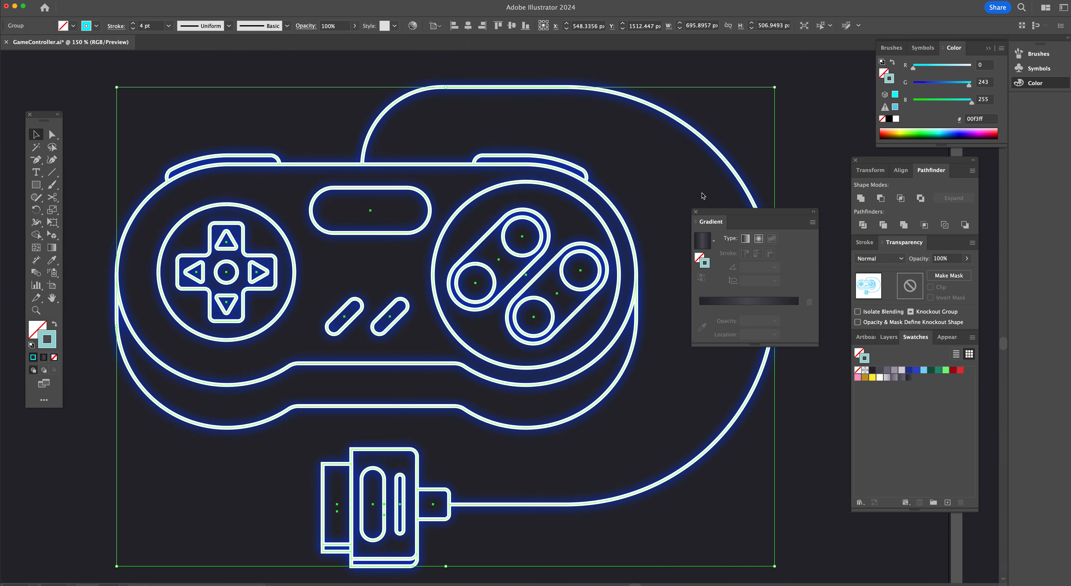
click(133, 28)
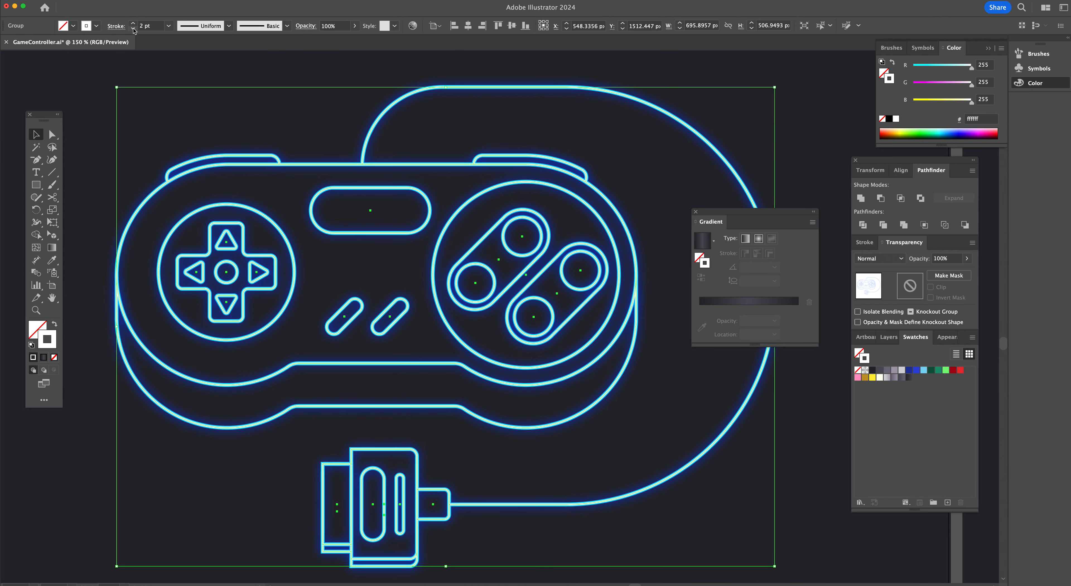
click(133, 28)
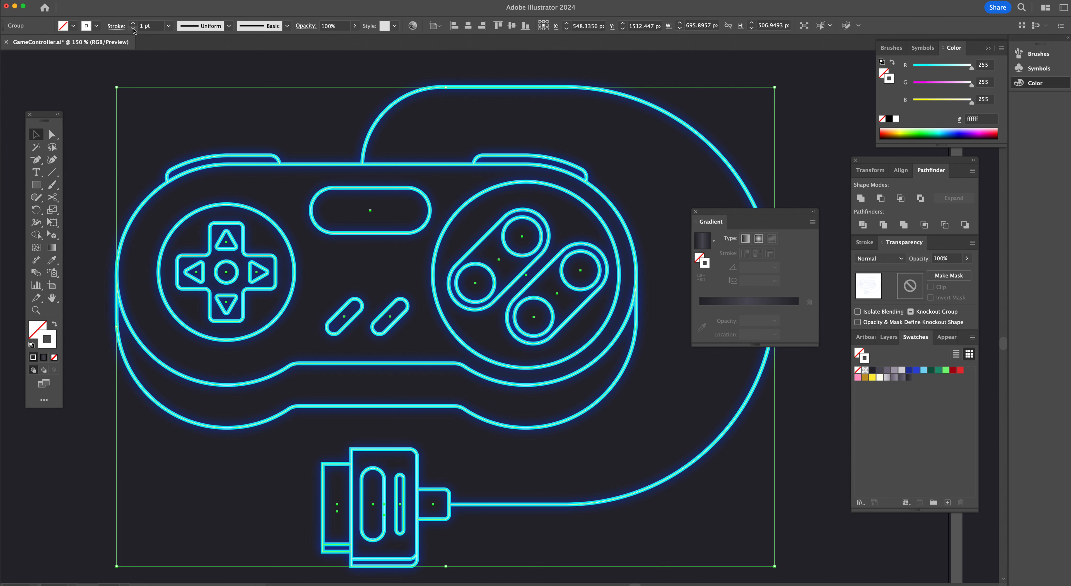
click(142, 25)
text(.5)
key(Return)
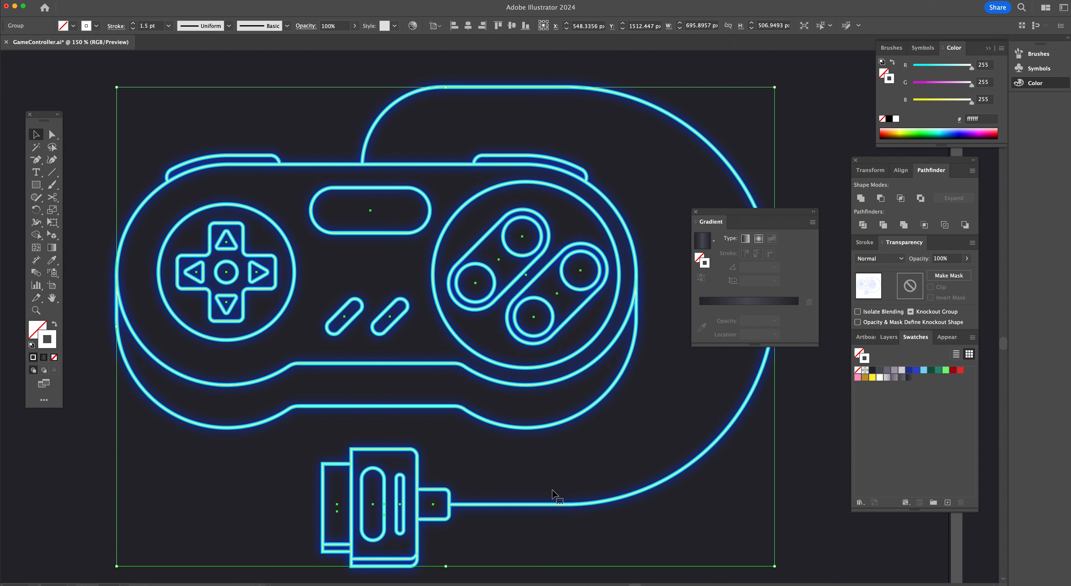
click(624, 525)
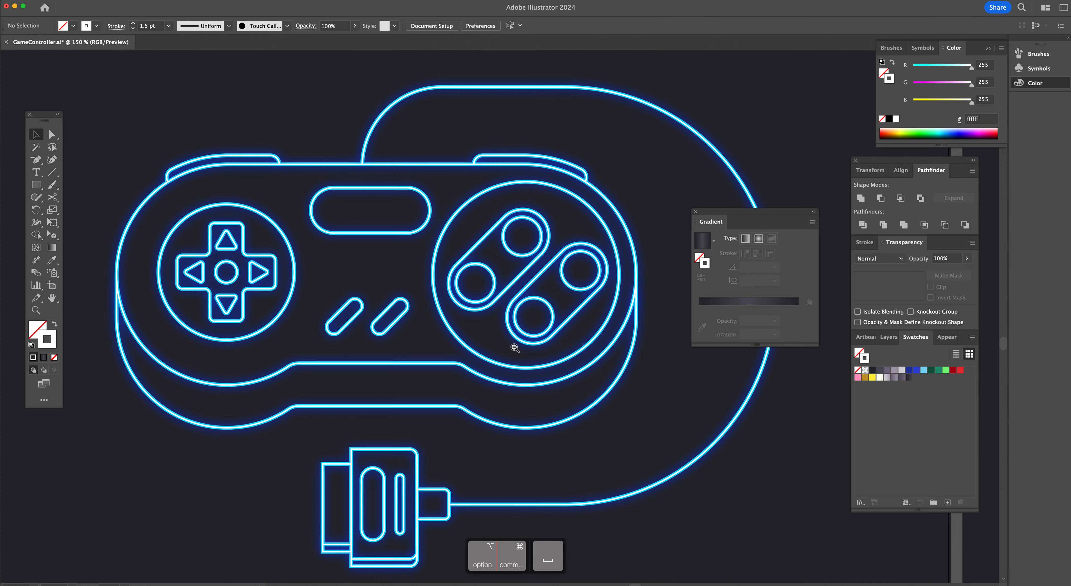
Compare the restyled controller with the reference controller on the neighbouring artboard
scroll(513, 346, down, 5)
drag(582, 429, 647, 483)
click(649, 486)
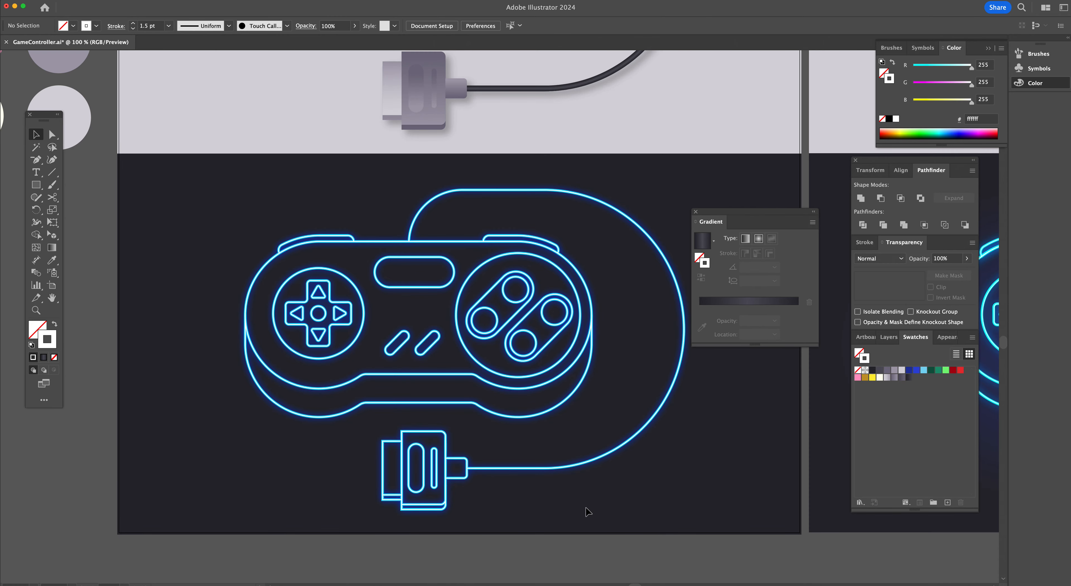
scroll(542, 489, right, 10)
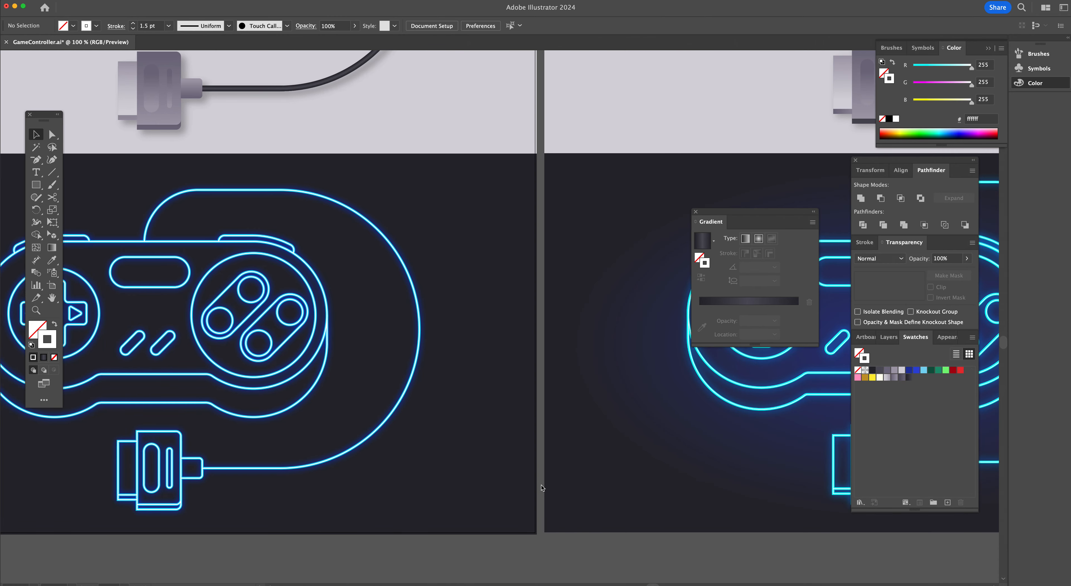
scroll(543, 488, right, 9)
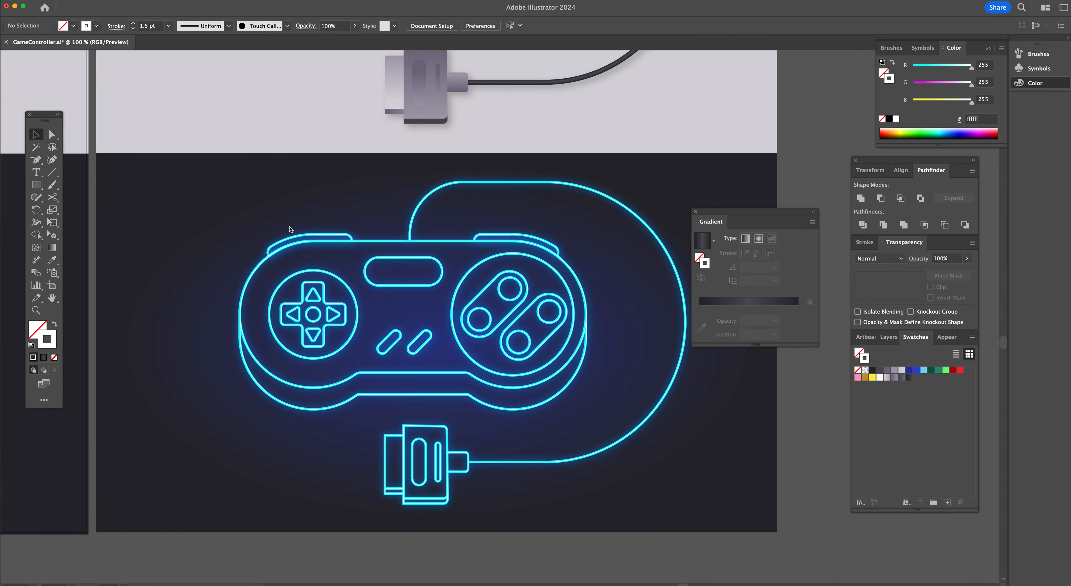
scroll(462, 316, left, 15)
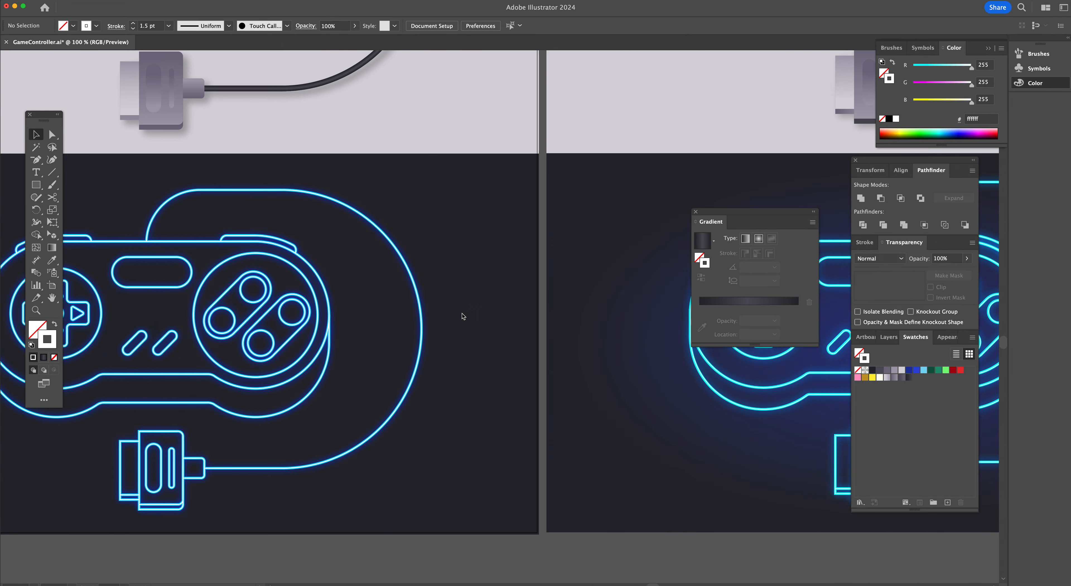
scroll(463, 316, left, 3)
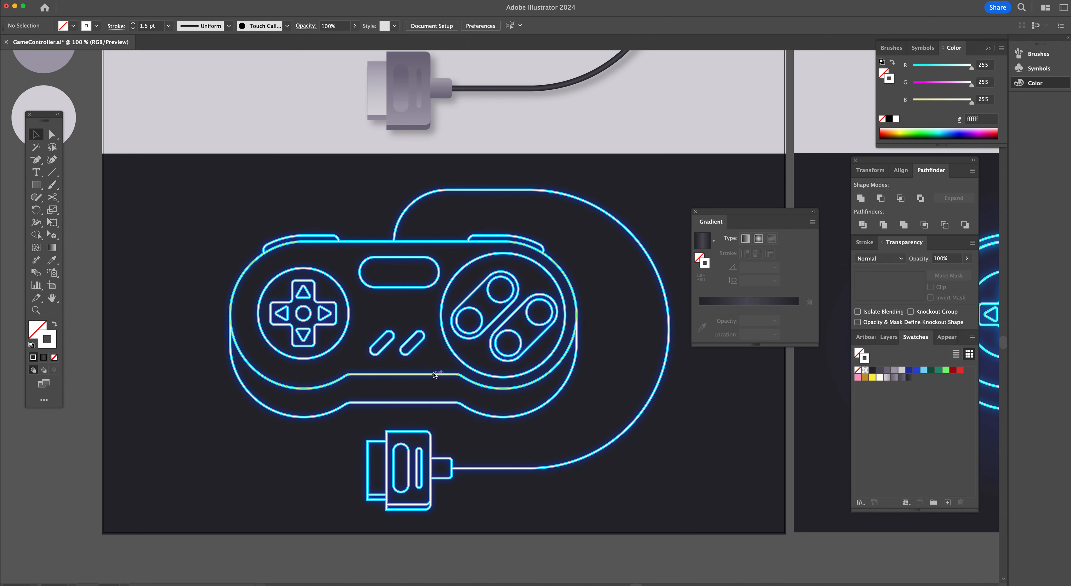
Draw an ellipse about 934 × 512 px over the controller and centre it on the artwork
key(l)
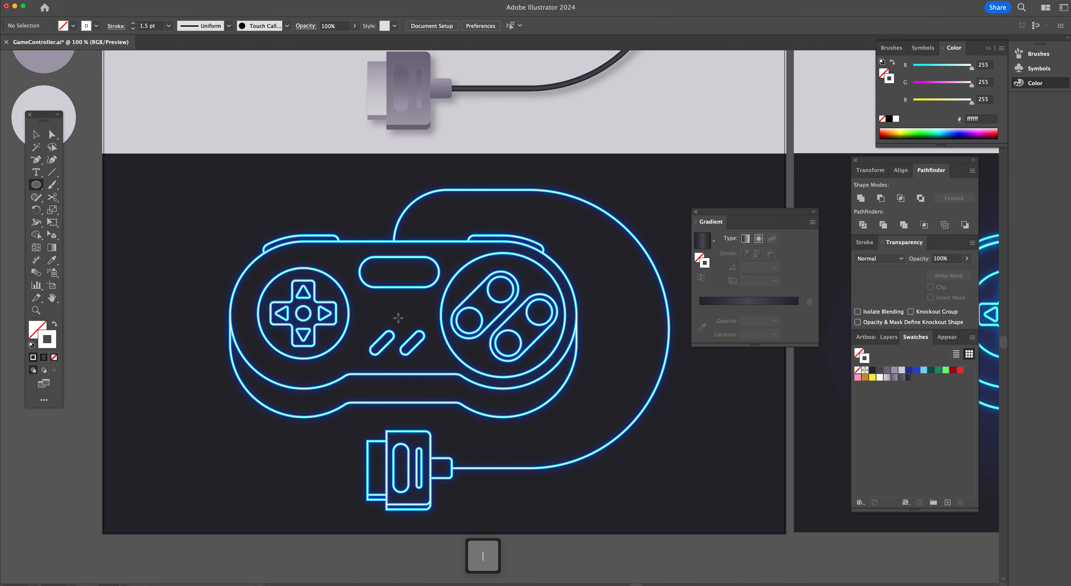
drag(401, 321, 695, 482)
key(v)
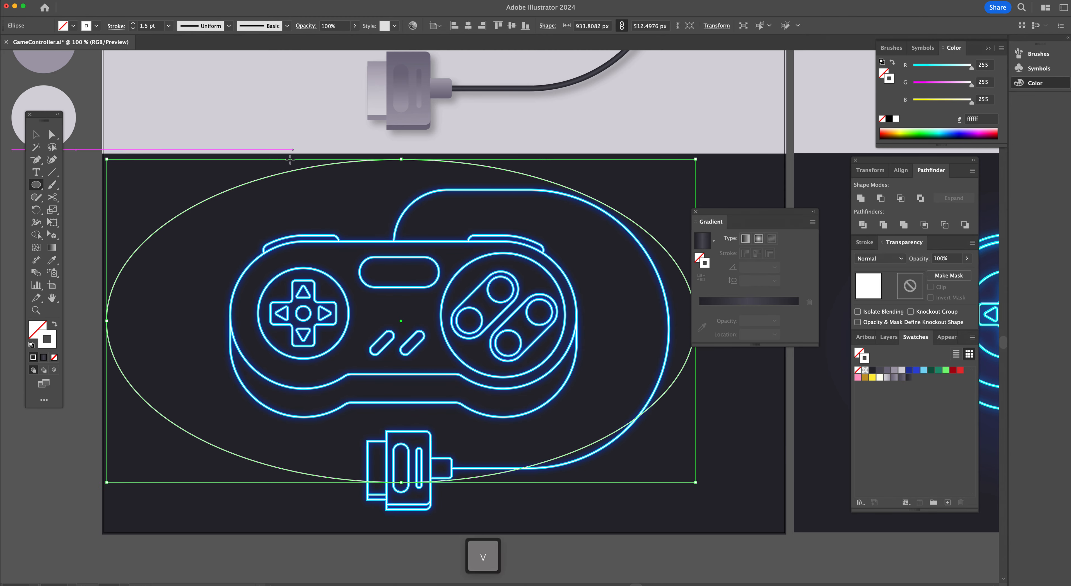
drag(296, 171, 330, 196)
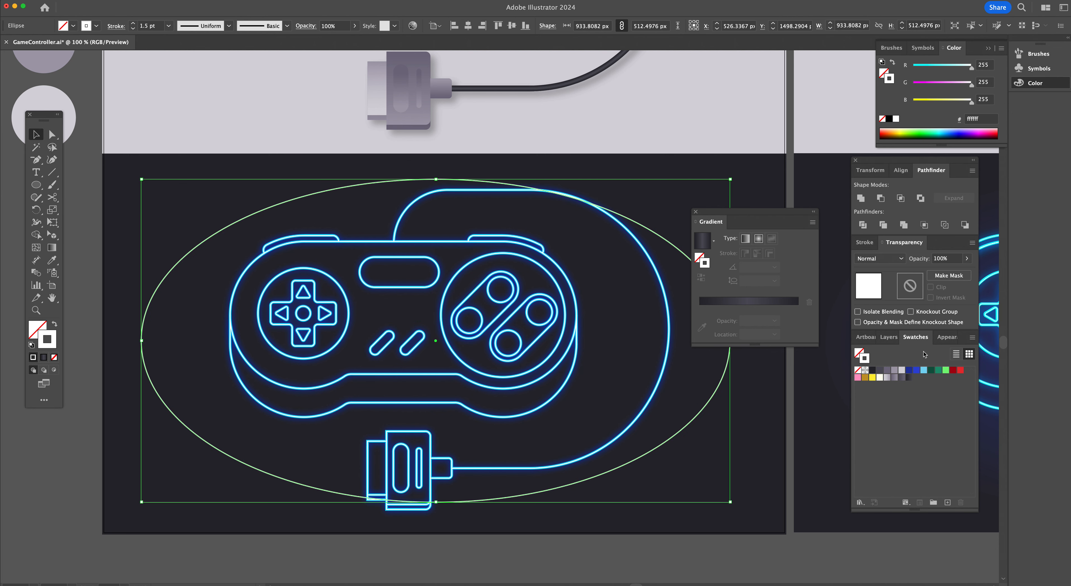
Turn the ellipse's stroke into a blue 2f47d8 gradient and swap it to become the fill
drag(918, 374, 738, 305)
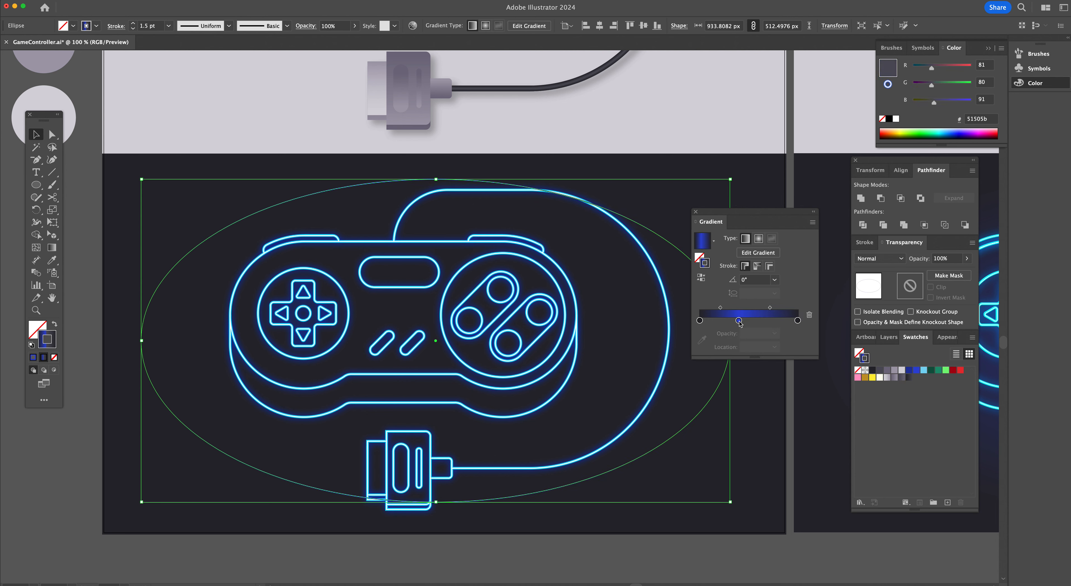
alt+drag(738, 321, 796, 352)
drag(699, 321, 700, 350)
drag(738, 320, 689, 315)
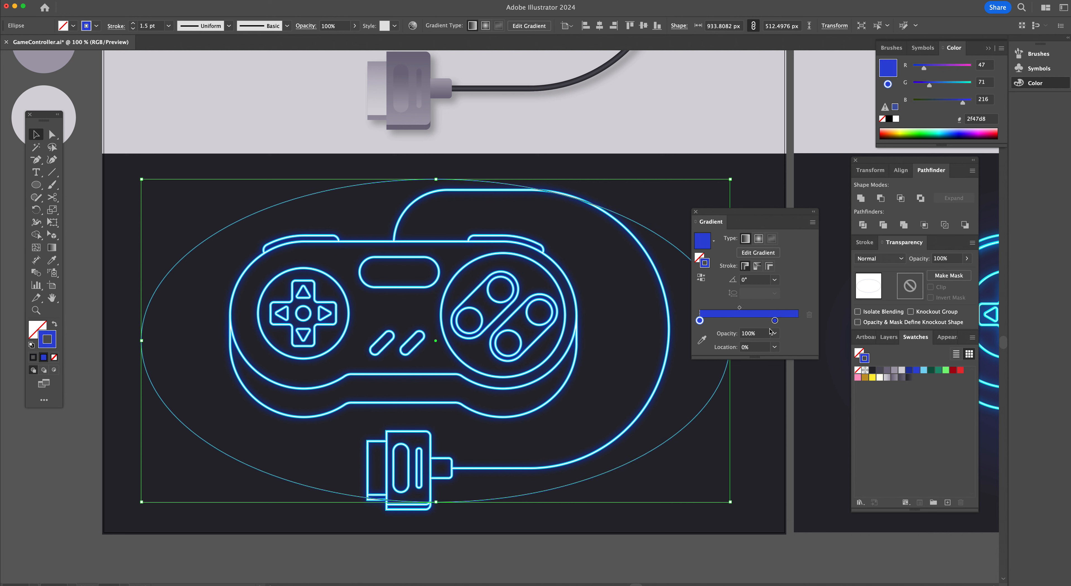
drag(775, 321, 806, 326)
click(44, 327)
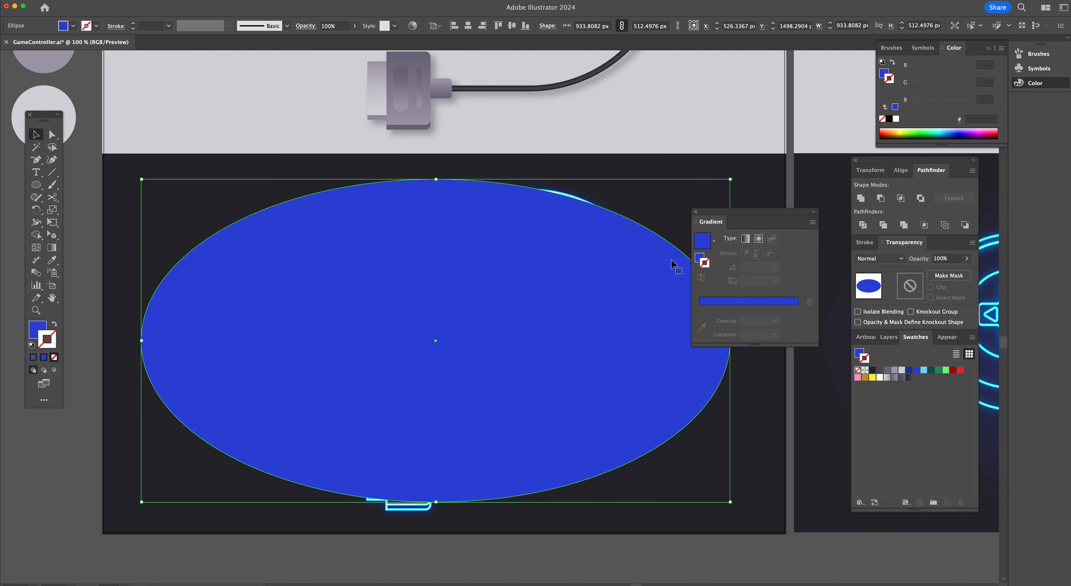
Set the ellipse gradient's left stop opacity to 0% and its right stop opacity to 50%
click(699, 258)
click(700, 320)
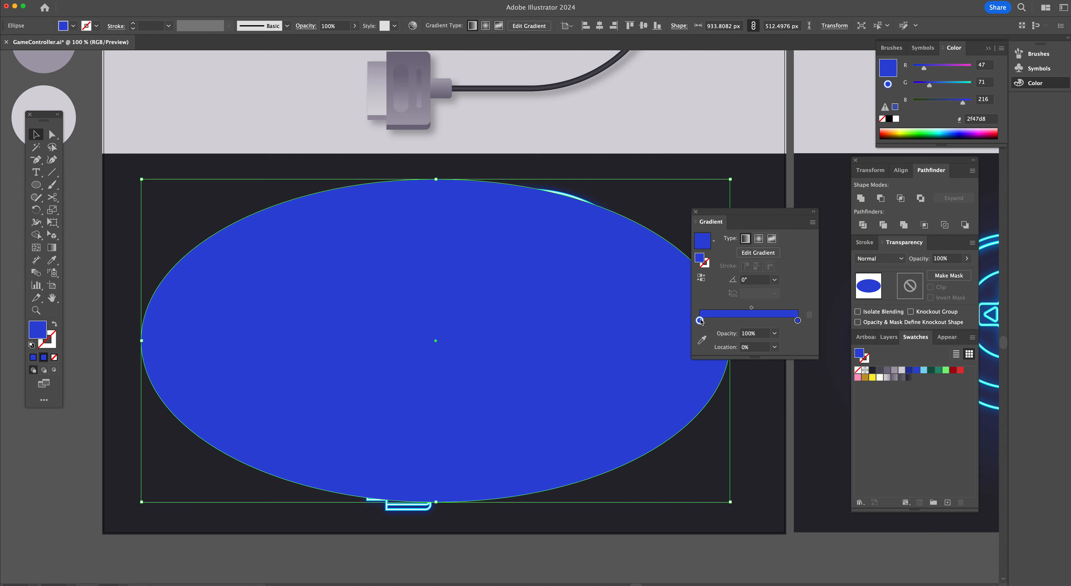
click(775, 334)
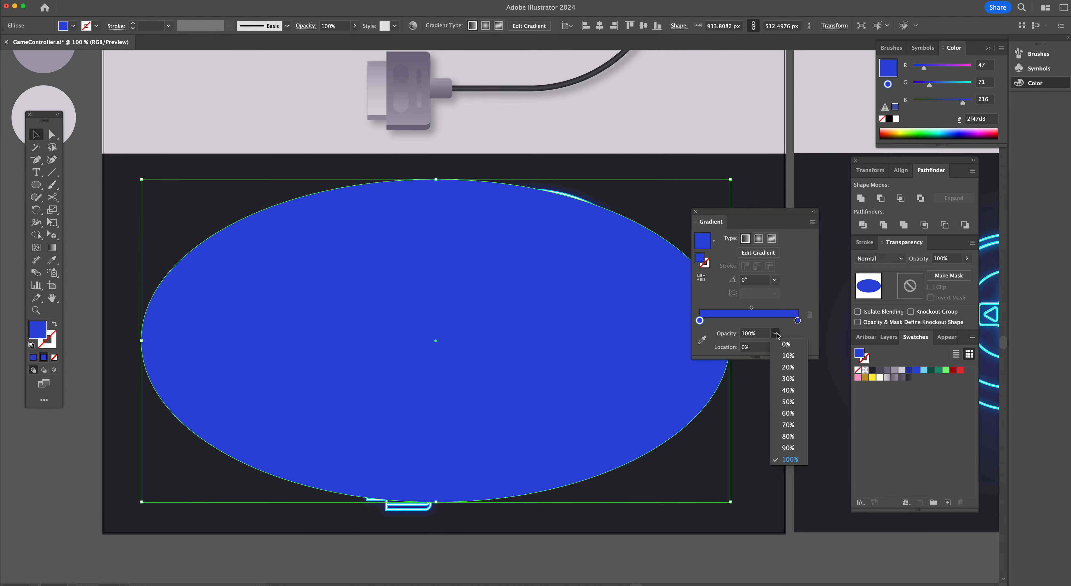
click(785, 344)
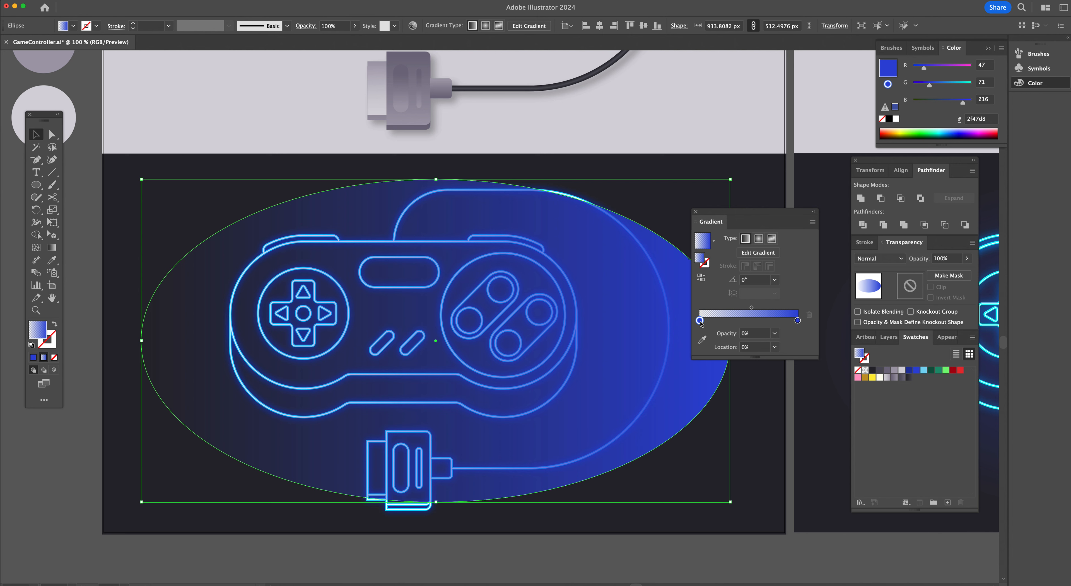
click(798, 321)
click(775, 333)
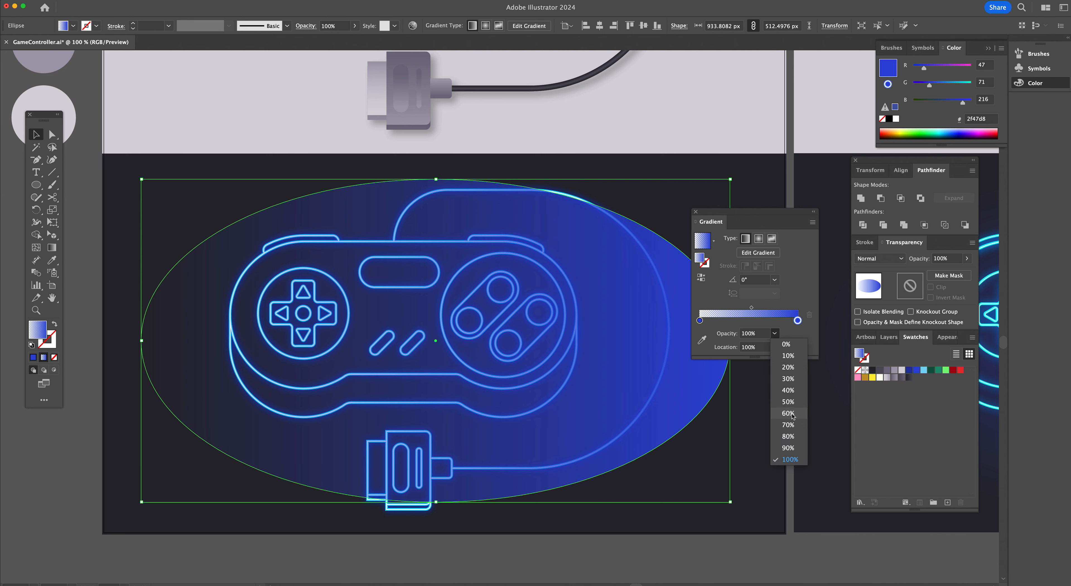
click(788, 402)
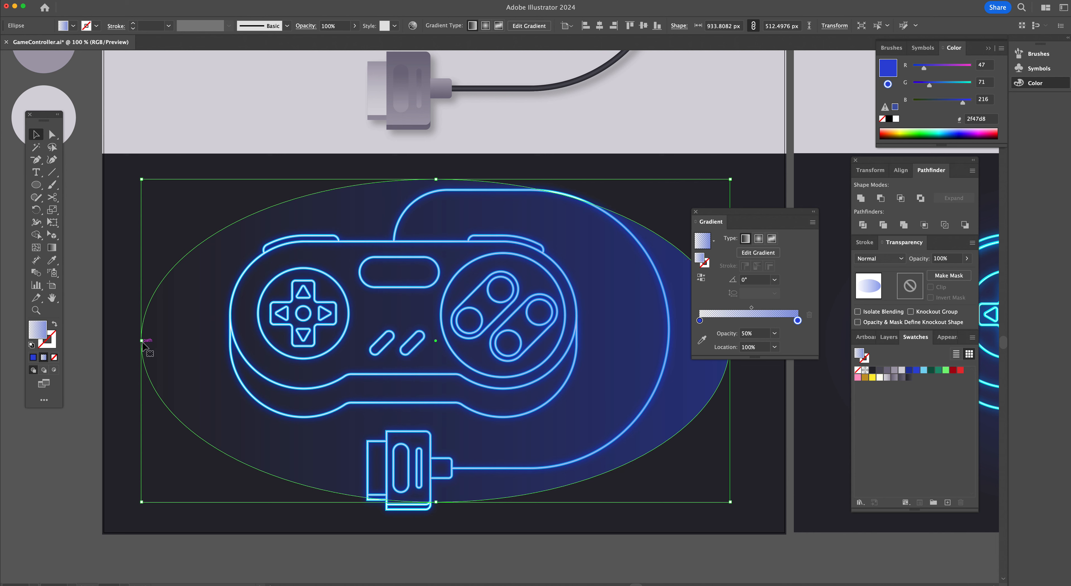
Switch the ellipse's gradient to radial and reverse its direction
click(758, 239)
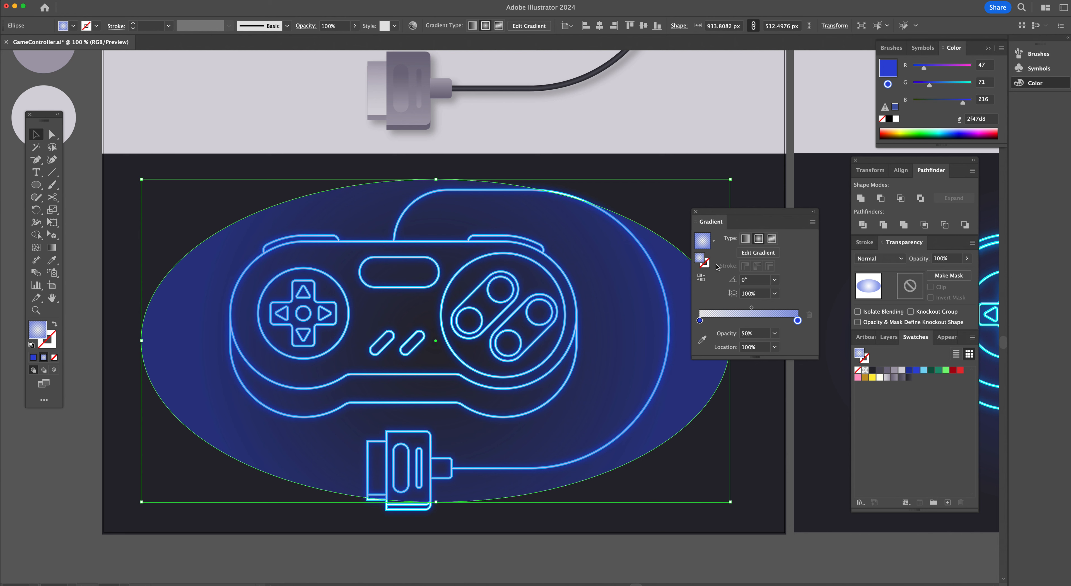
click(700, 321)
click(701, 278)
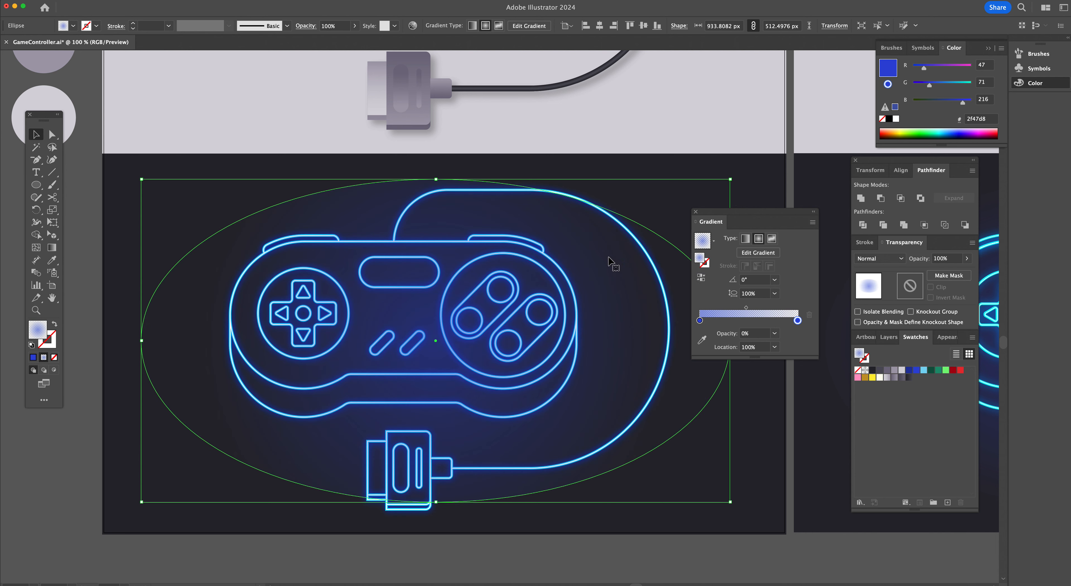
scroll(514, 273, right, 1)
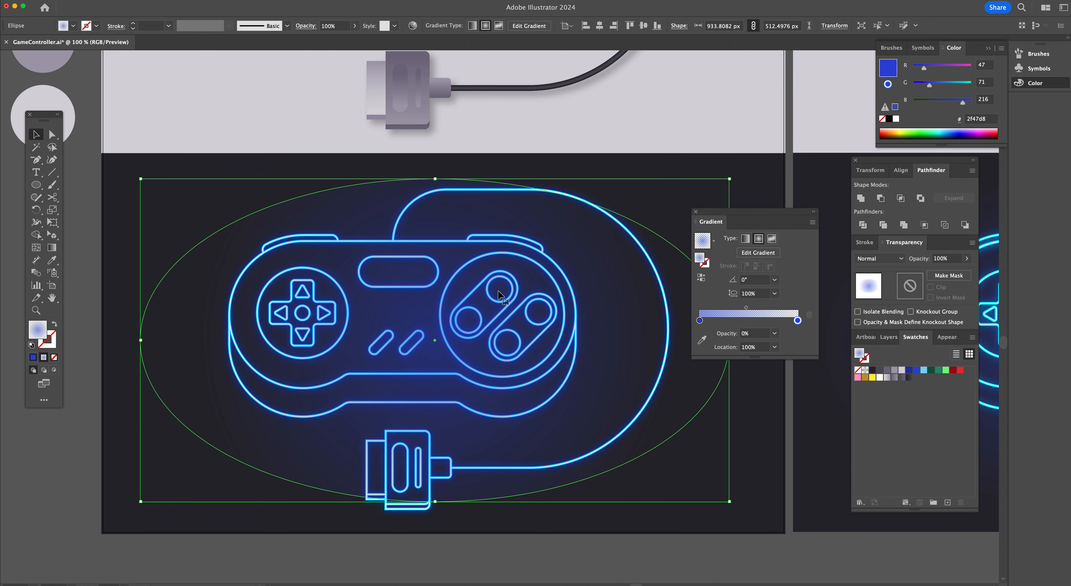
Reshape the radial gradient on the ellipse into a flattened oval so its outer edge reaches the ellipse's sides
scroll(462, 256, right, 5)
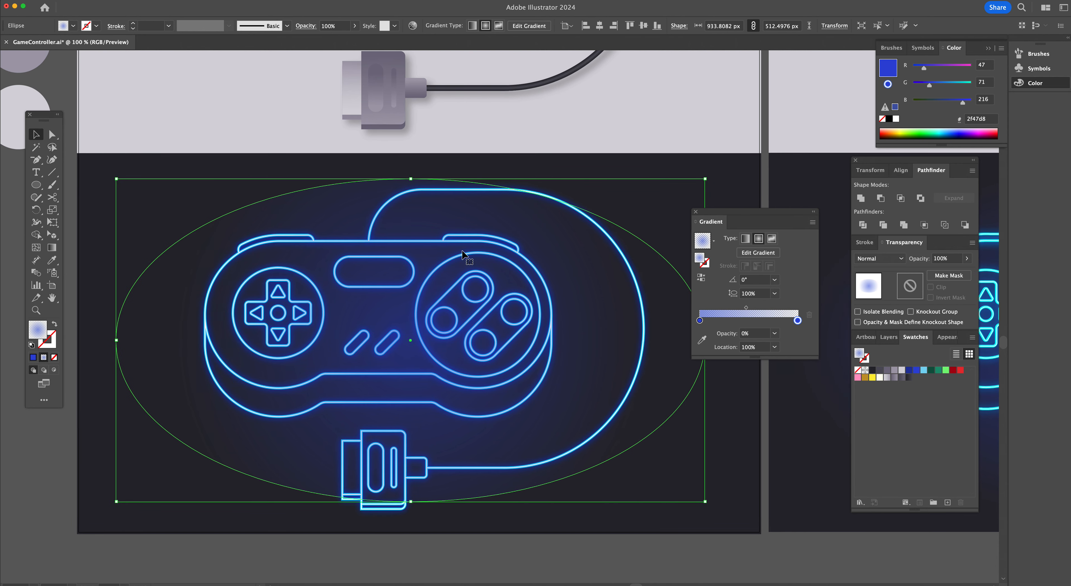
key(g)
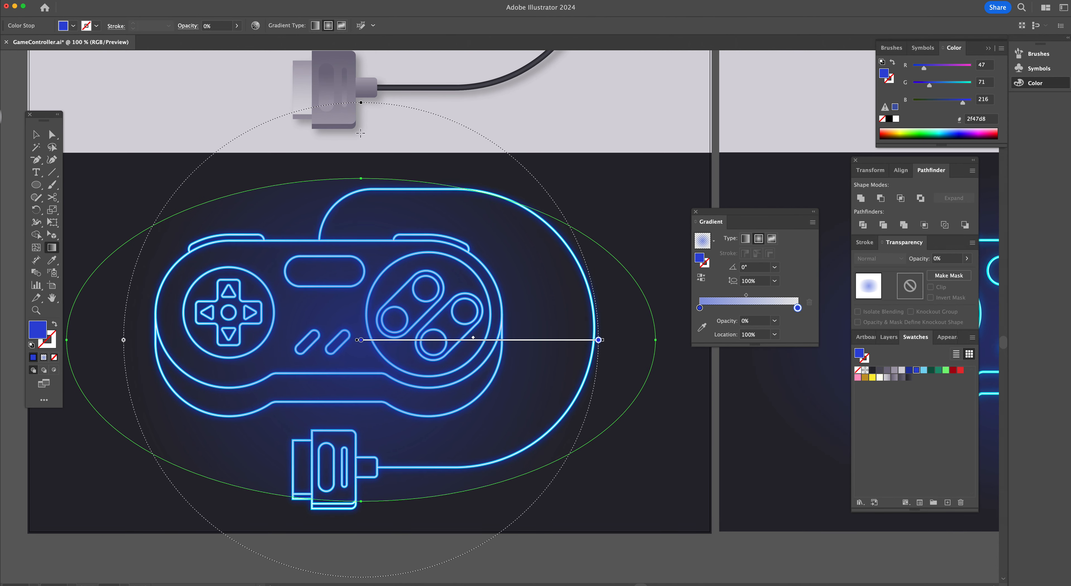
drag(361, 104, 361, 207)
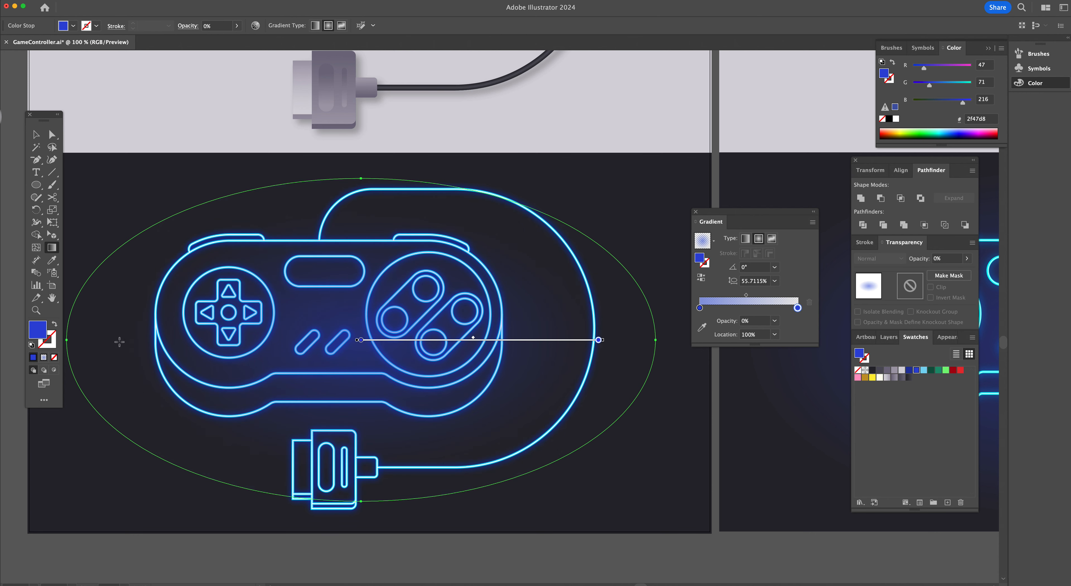
drag(87, 351, 70, 345)
drag(361, 177, 360, 180)
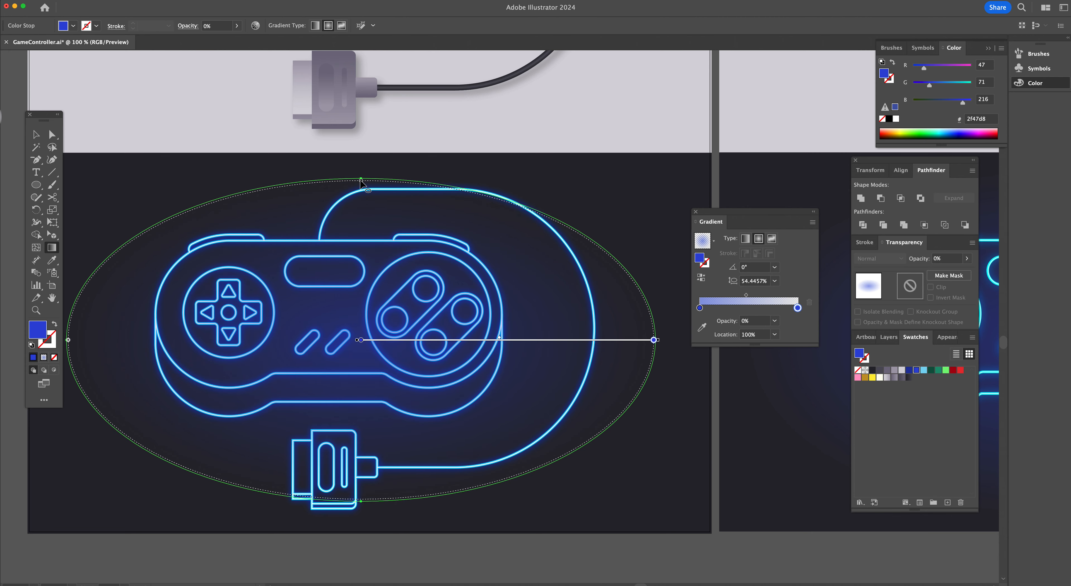
Enlarge the backdrop ellipse to about 1029 × 567 px to fill the dark artboard
scroll(361, 183, left, 4)
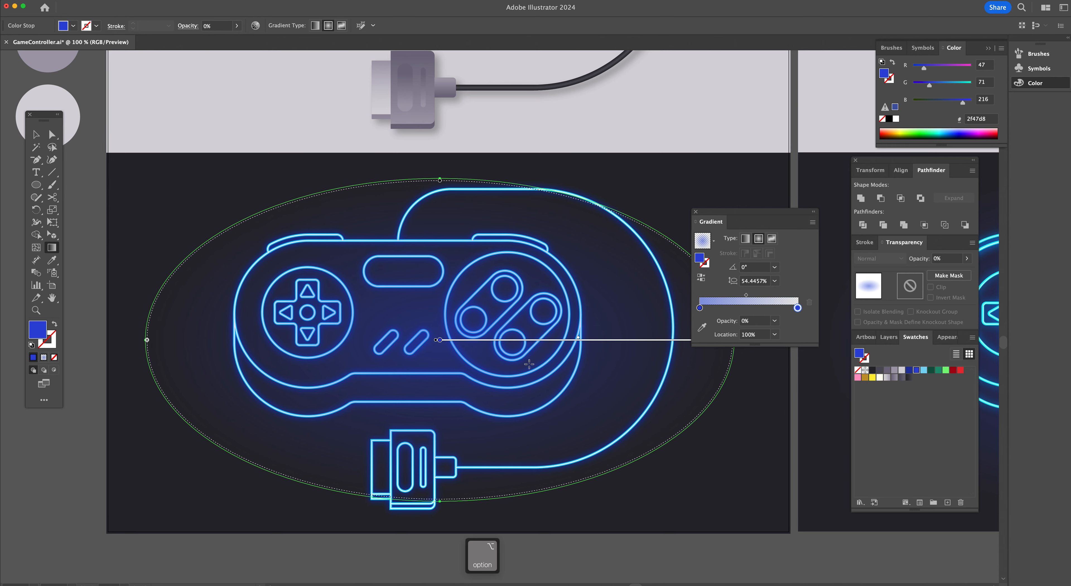
key(super+minus)
key(super+minus)
key(v)
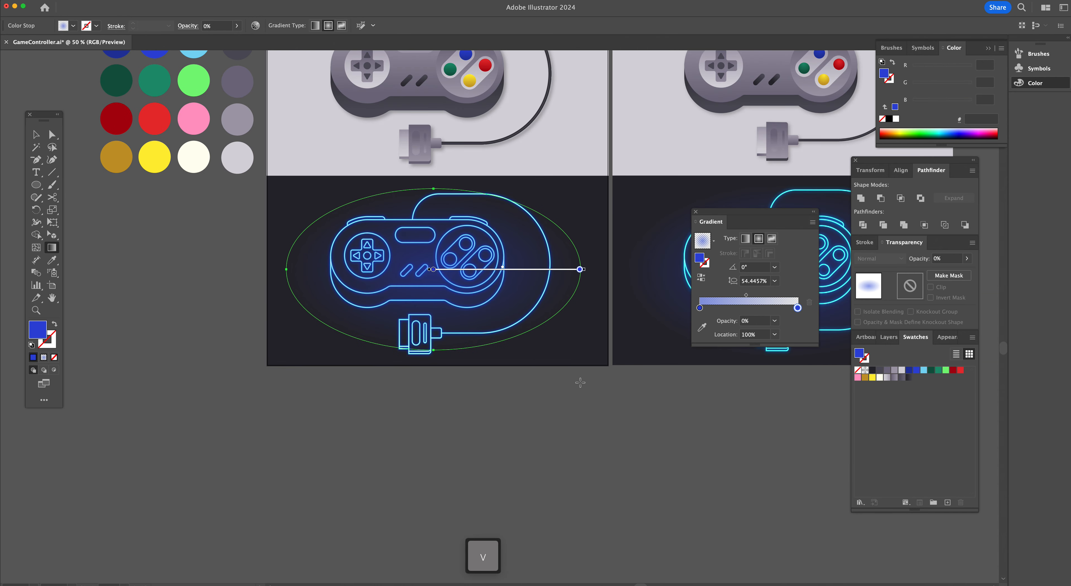
drag(580, 350, 597, 360)
click(512, 304)
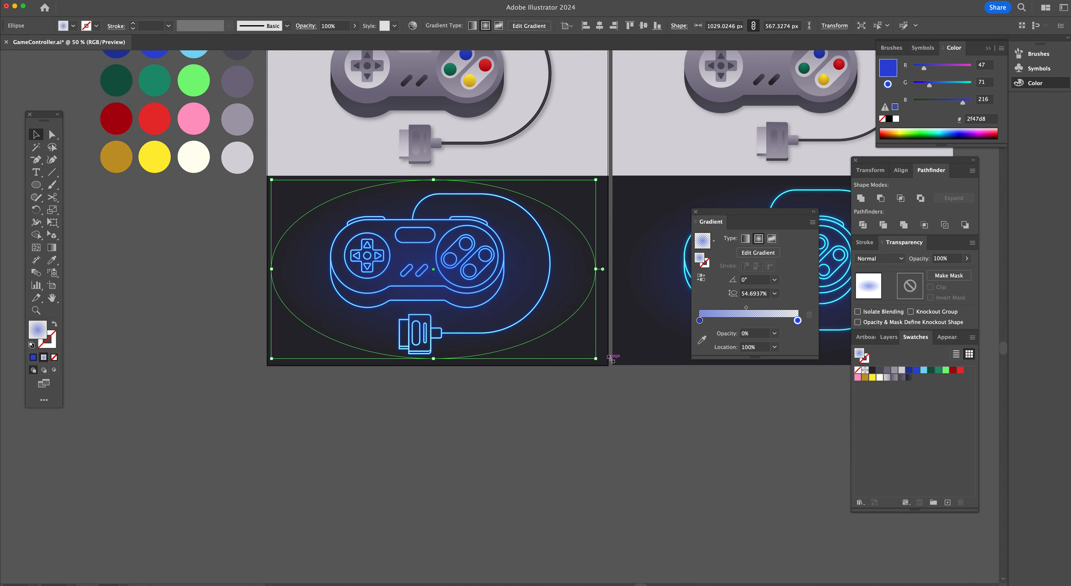
key(super+shift+b)
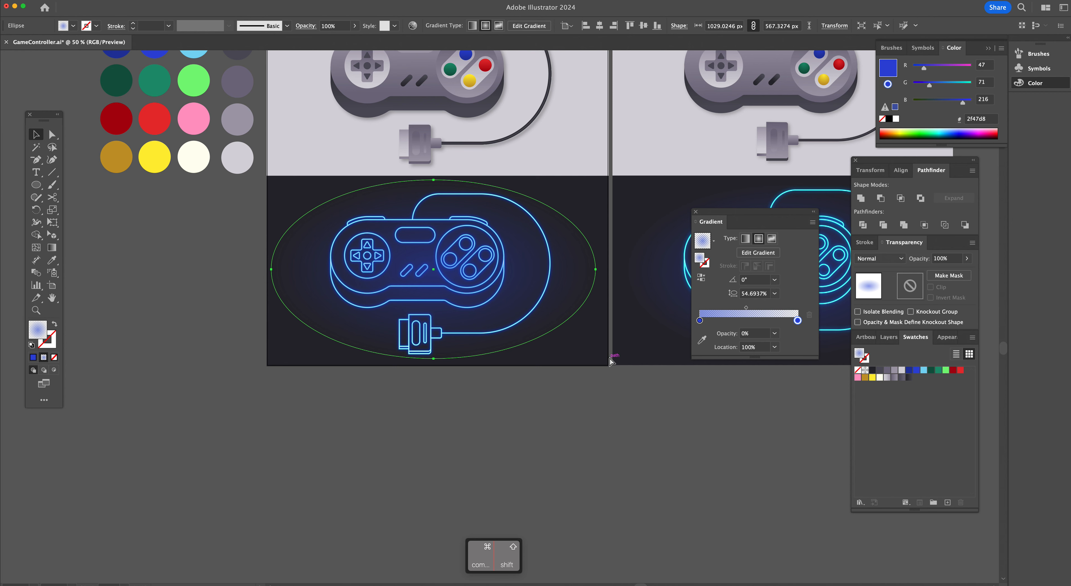
key(super+shift+b)
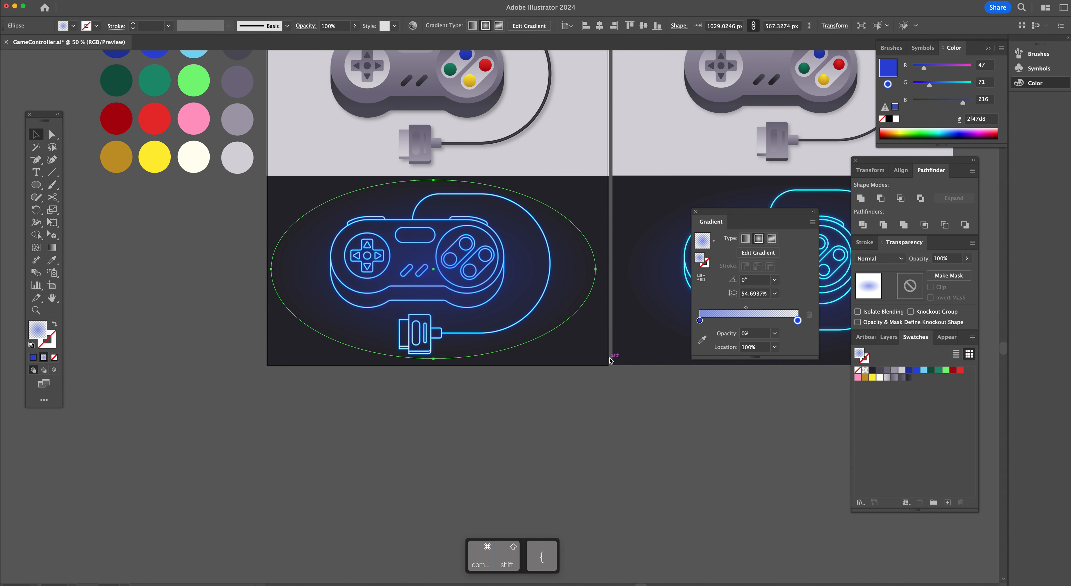
click(502, 392)
Zoom in and inspect the connector's outline strokes with Direct Selection
scroll(549, 424, left, 5)
scroll(549, 424, up, 3)
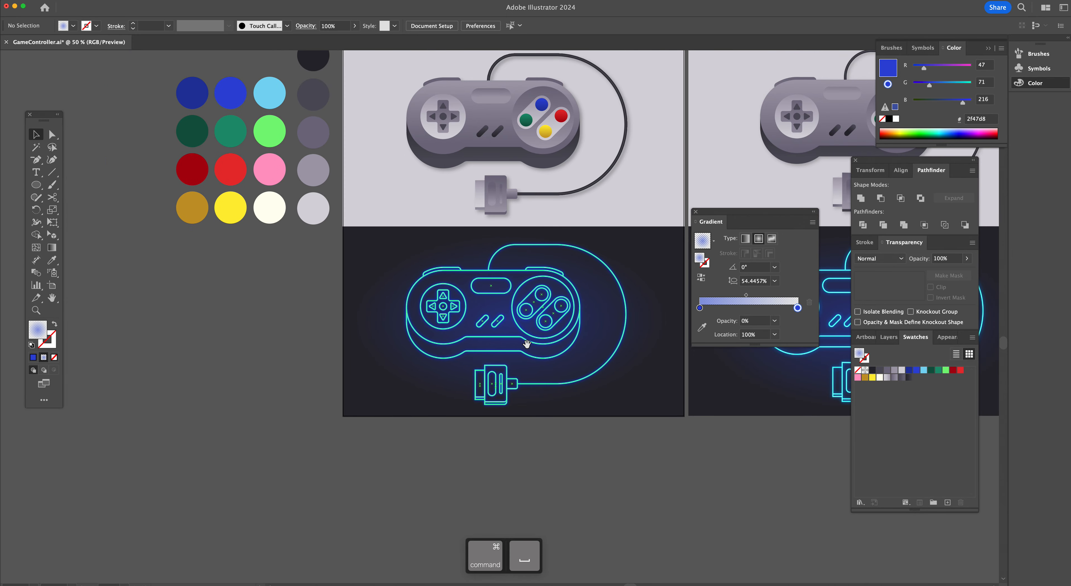
super+click(535, 308)
super+click(476, 327)
super+click(476, 327)
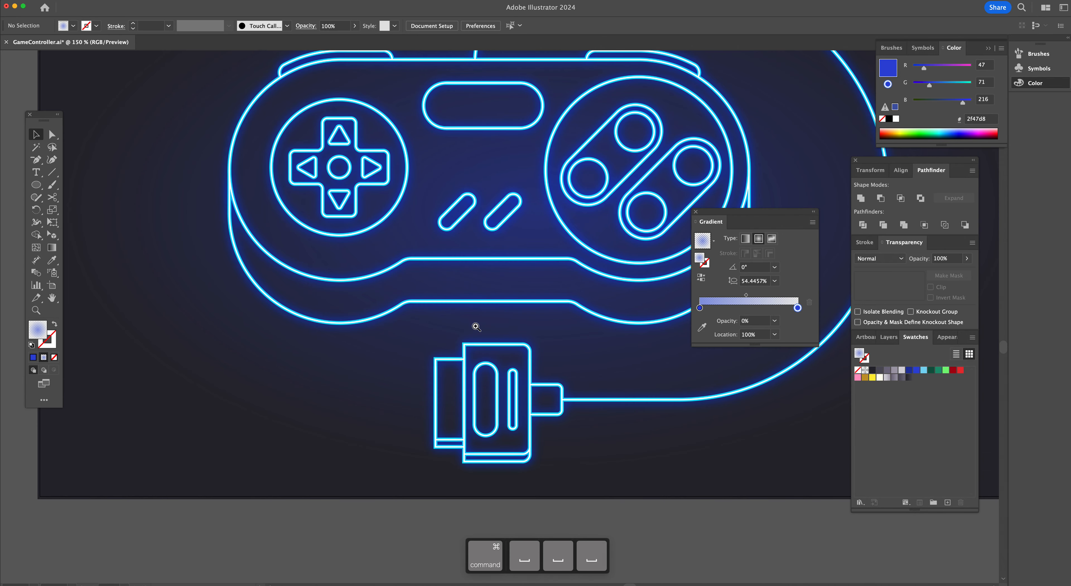
key(a)
click(487, 349)
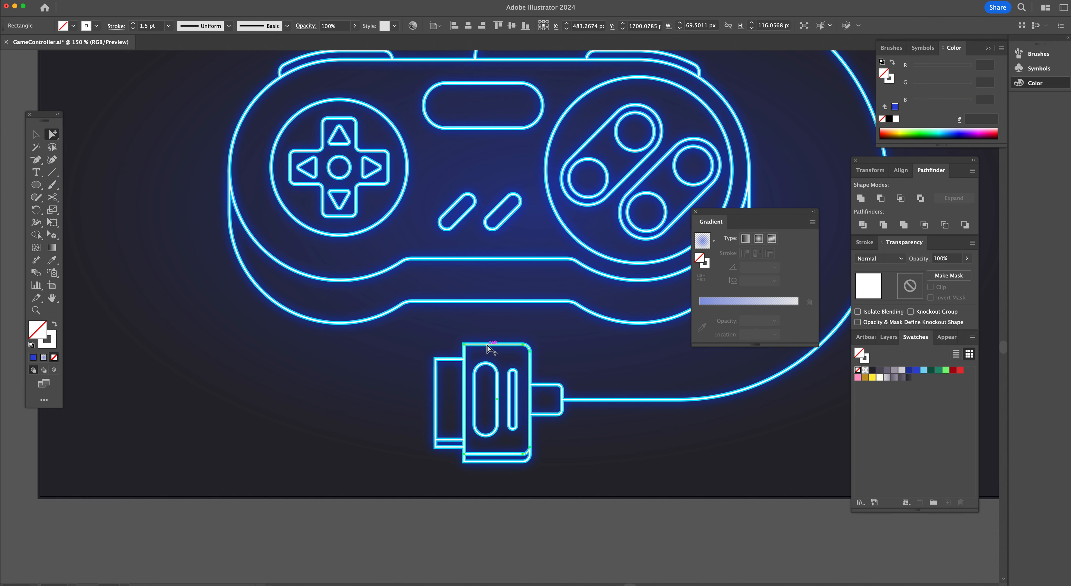
click(490, 352)
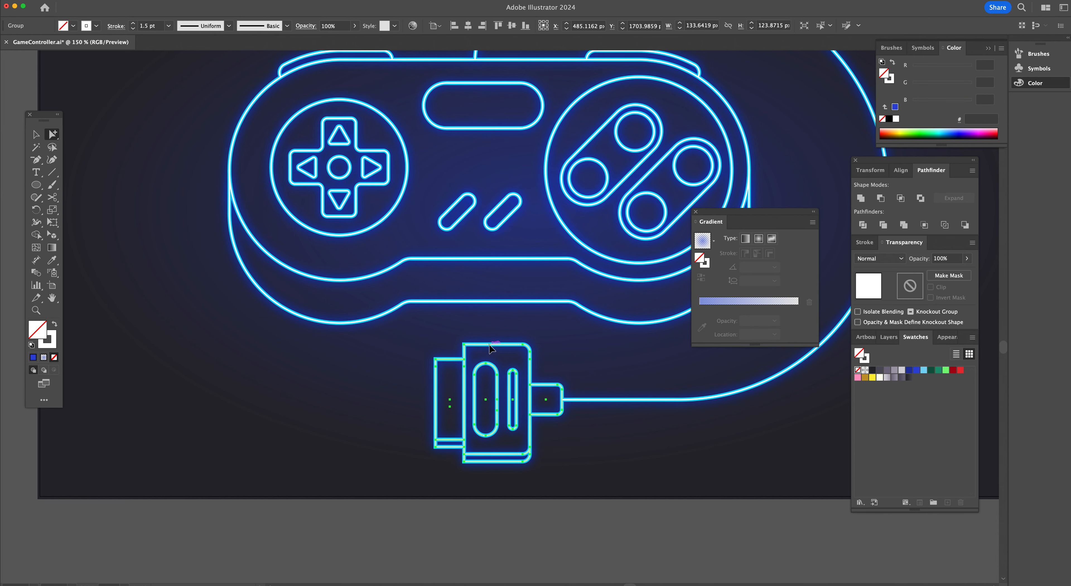
click(491, 351)
click(134, 28)
click(300, 476)
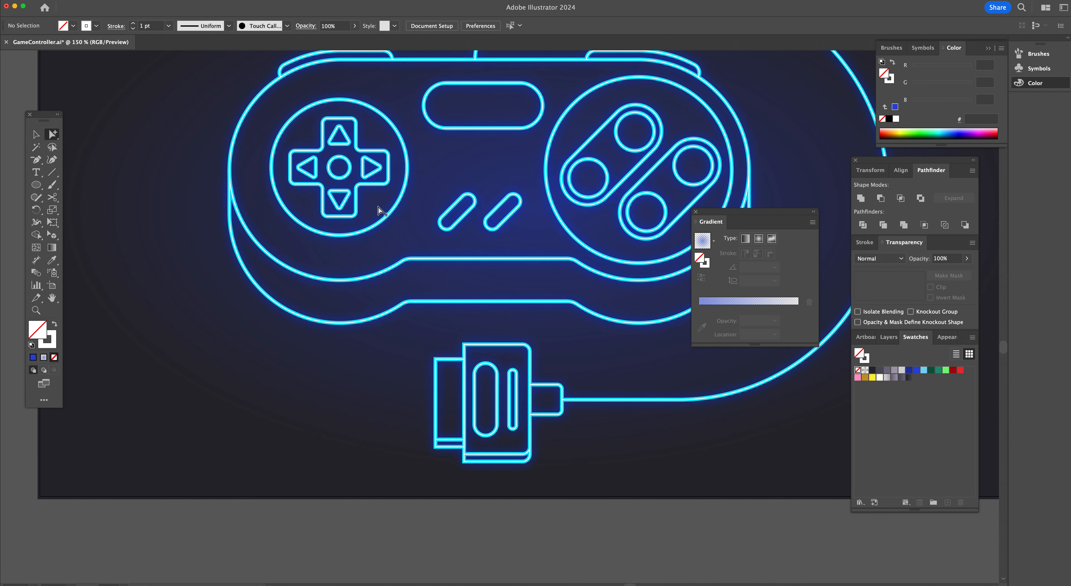
Zoom out to compare the neon controller artboard with its duplicate beside it
scroll(564, 372, right, 3)
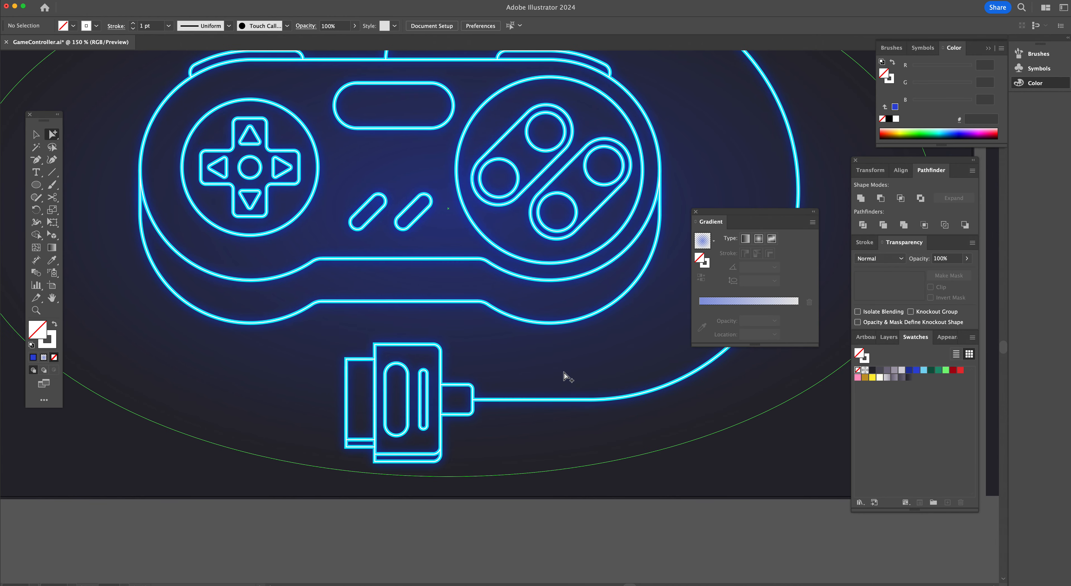
scroll(564, 373, right, 2)
alt+super+click(478, 313)
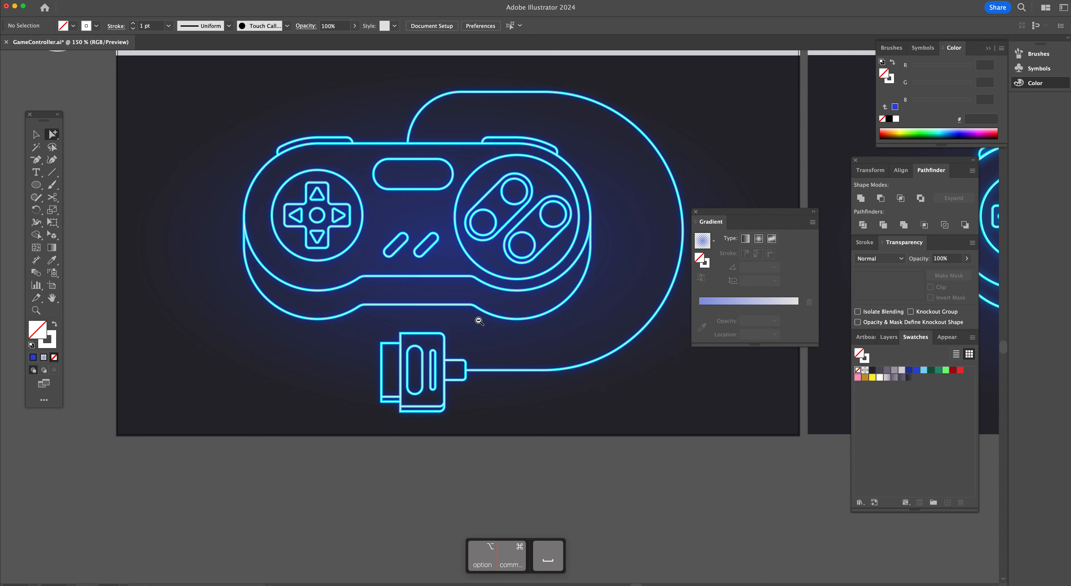
alt+super+click(503, 305)
alt+super+click(505, 305)
alt+super+click(504, 305)
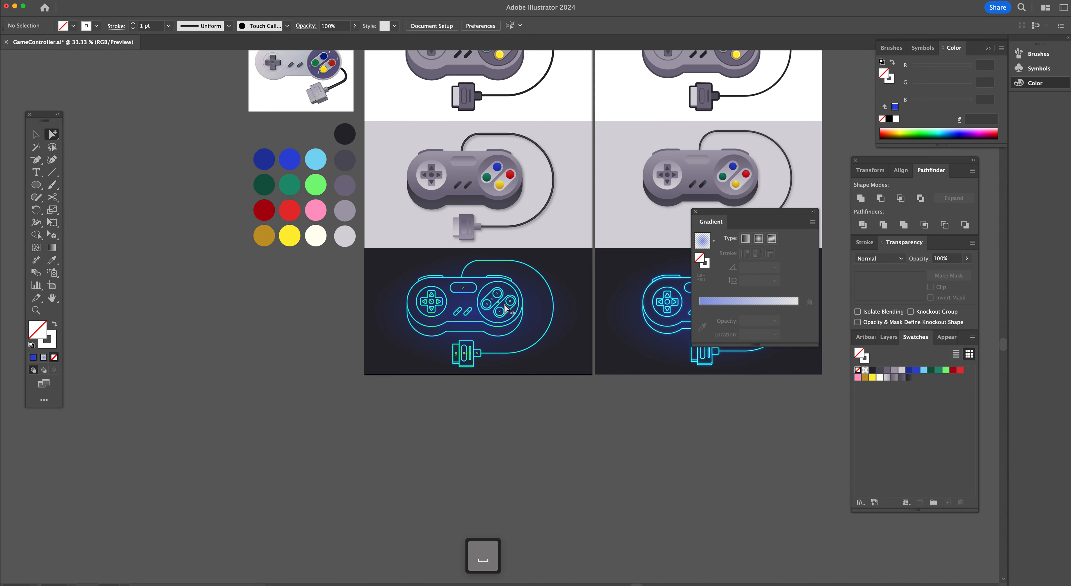
scroll(567, 383, right, 1)
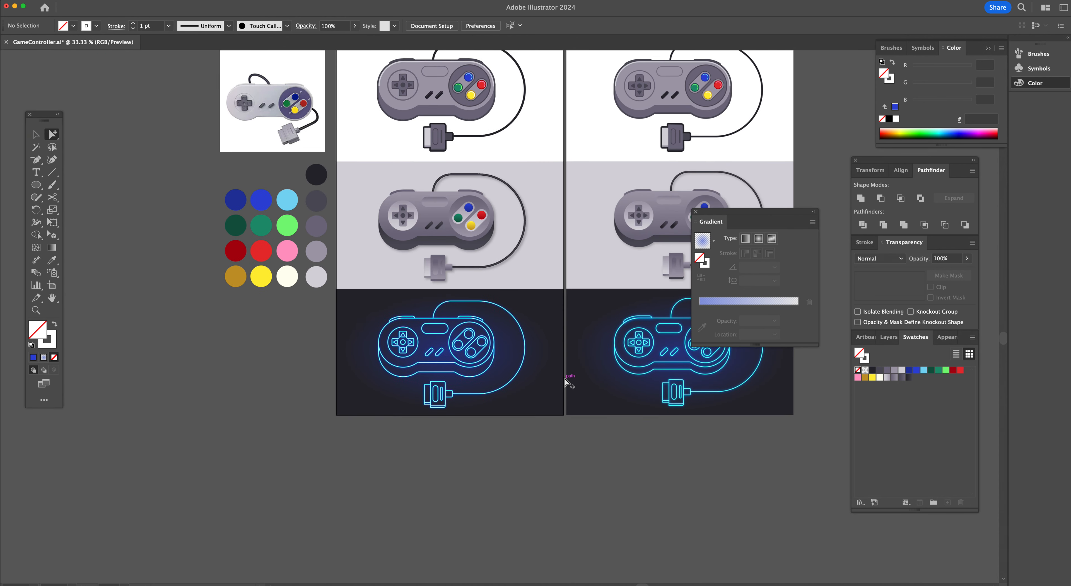
scroll(567, 383, up, 4)
click(516, 406)
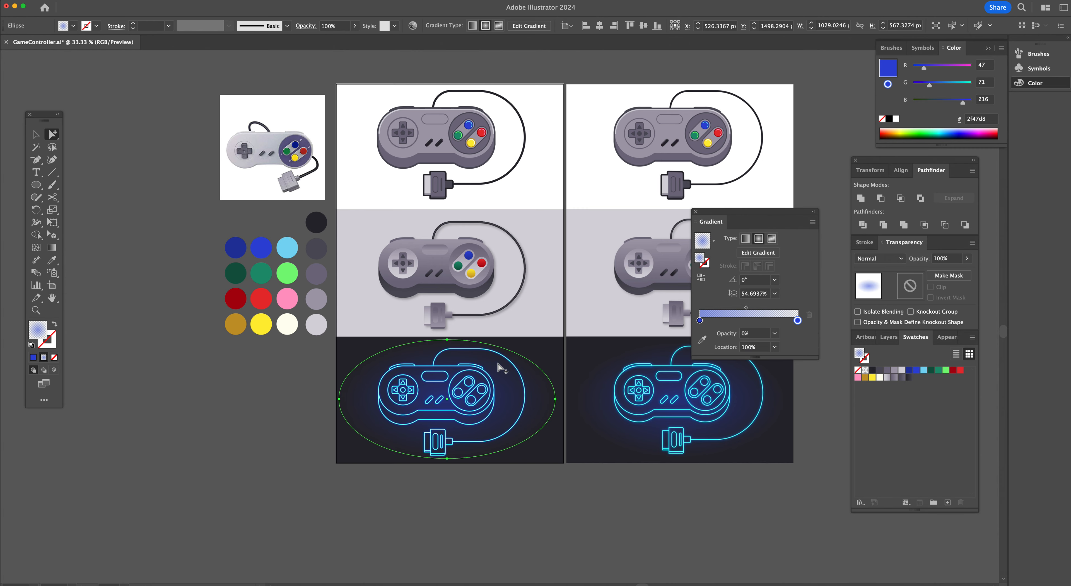
click(423, 491)
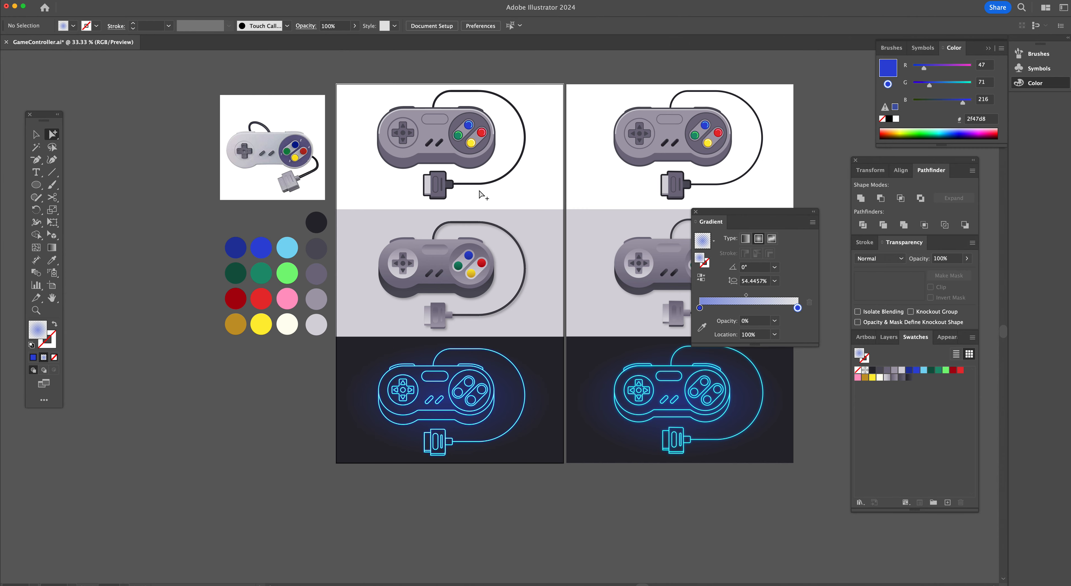
Scroll through the artboards to review the original, flat and neon controller versions
scroll(482, 194, up, 4)
scroll(482, 195, left, 2)
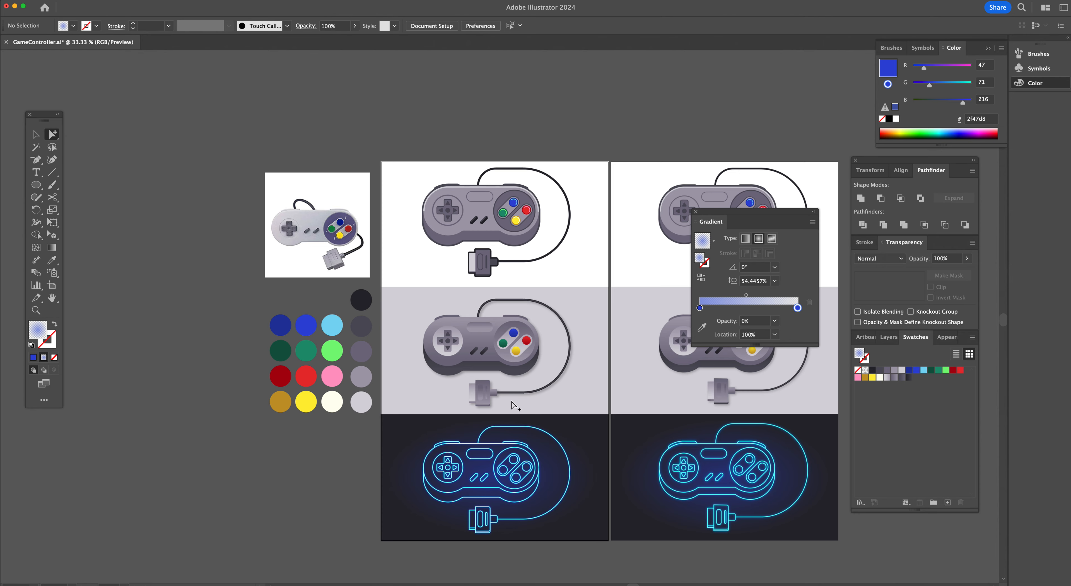
key(super+space)
super+click(503, 276)
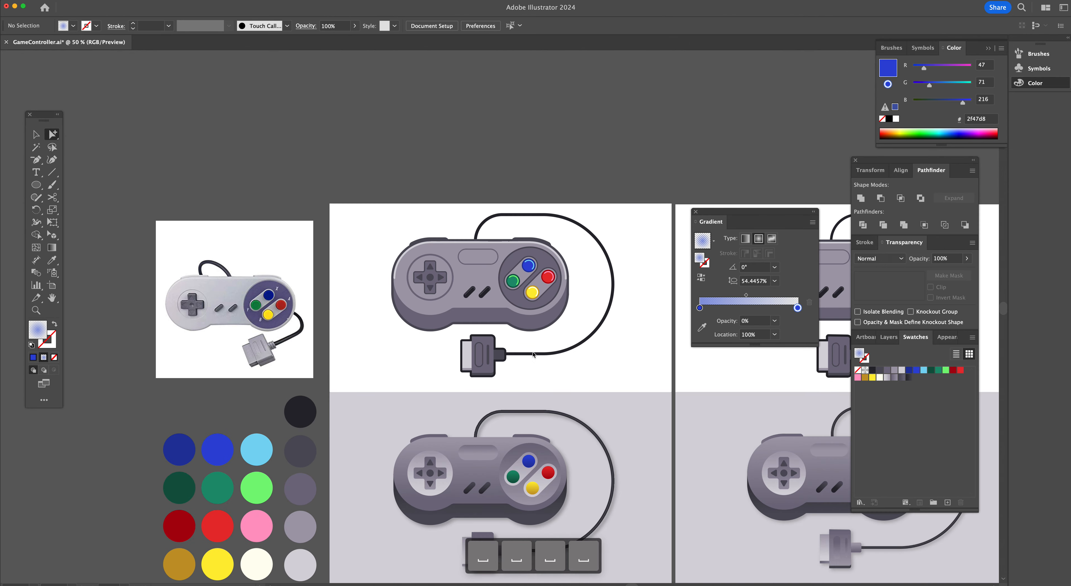
scroll(531, 350, up, 1)
scroll(534, 356, down, 2)
scroll(534, 357, down, 2)
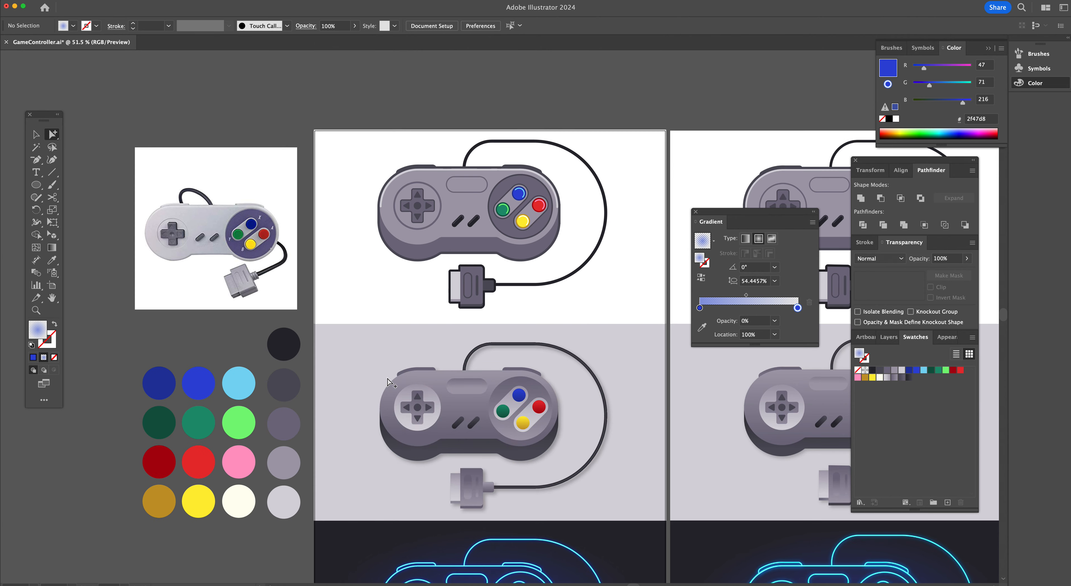
scroll(391, 382, down, 5)
scroll(391, 382, down, 5)
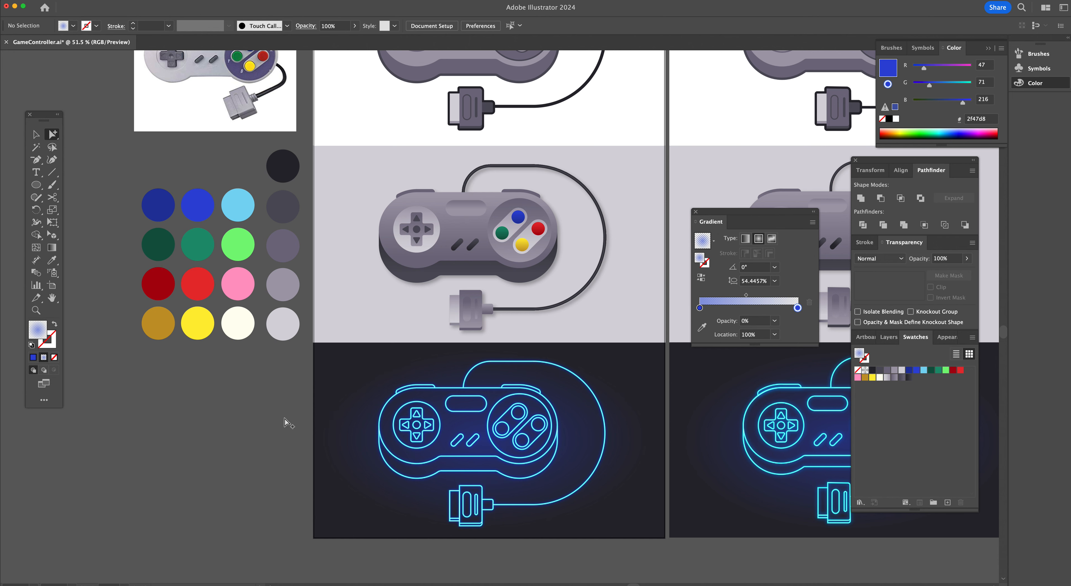
scroll(371, 383, up, 2)
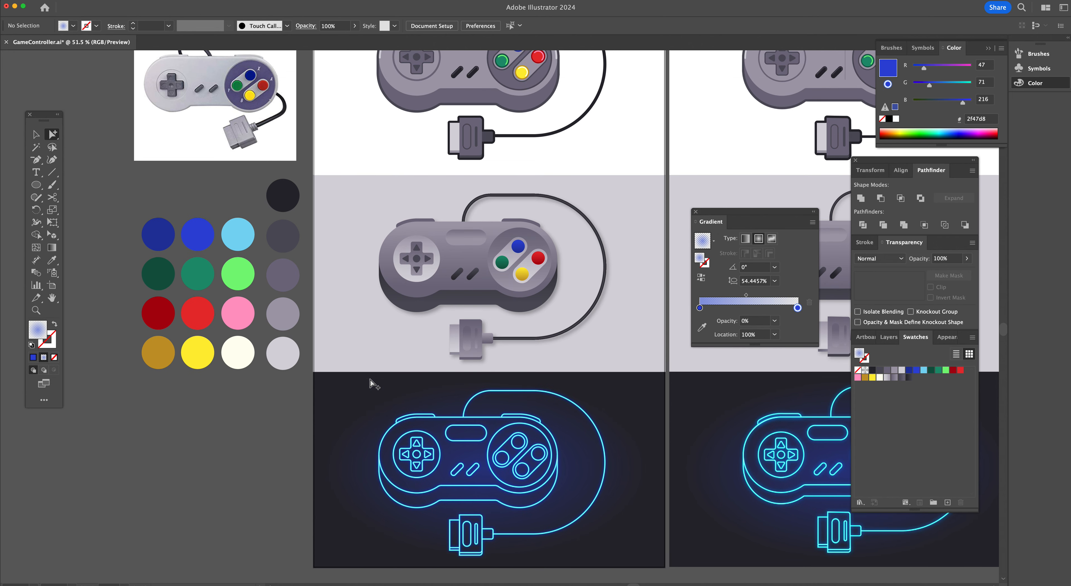
scroll(371, 383, up, 6)
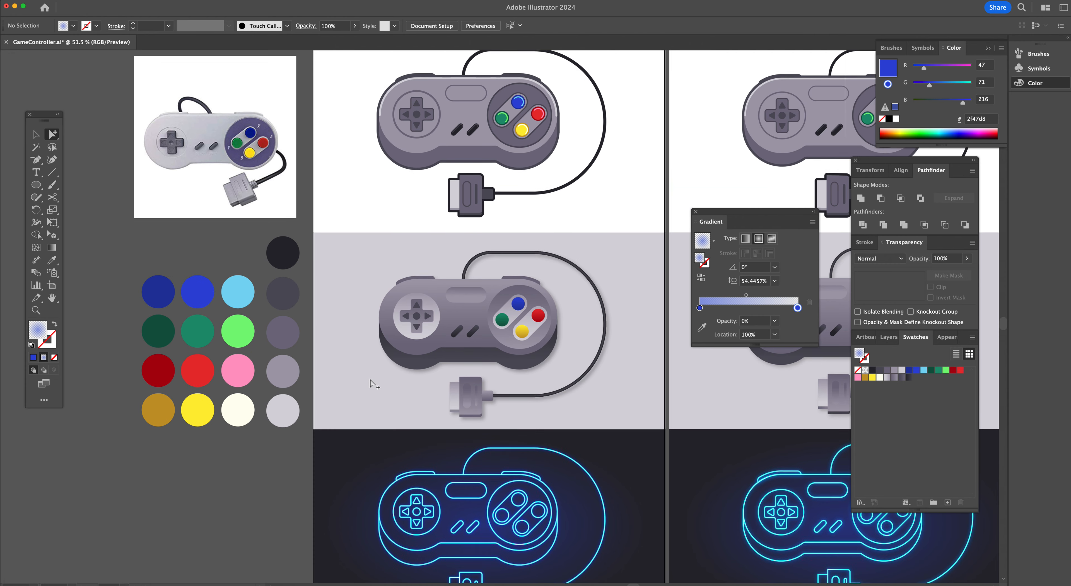
scroll(370, 381, down, 4)
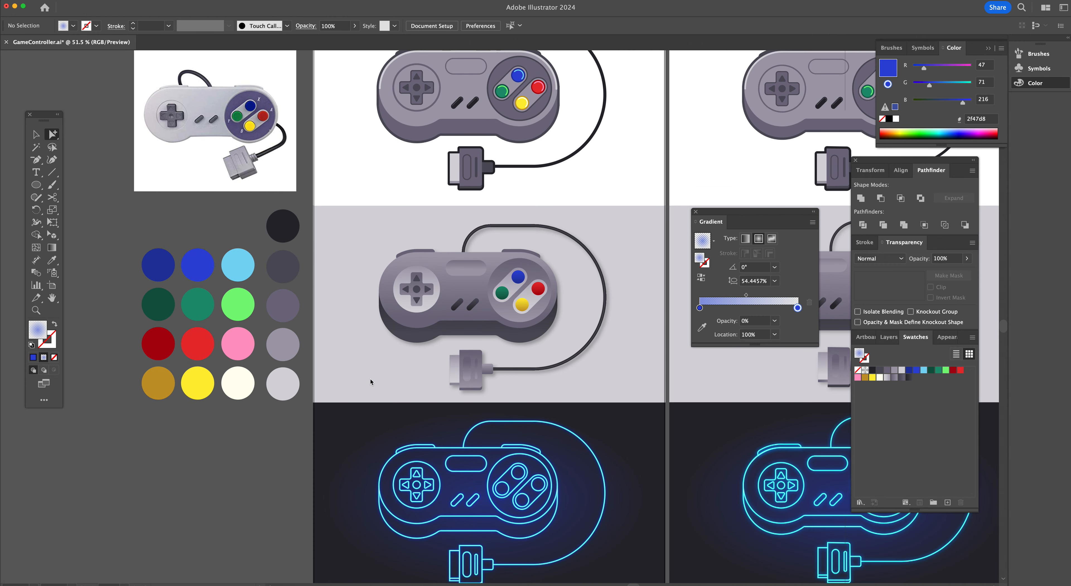